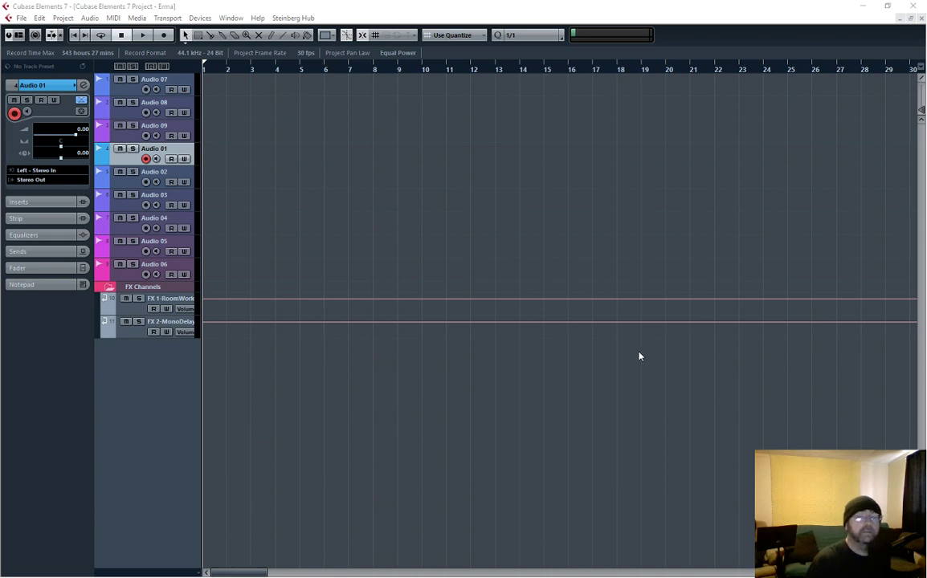
- Import the erma-beefy-demo1 audio file onto the Audio 07 track at bar 2 and rename the track "beefy demo"
drag(579, 320, 236, 85)
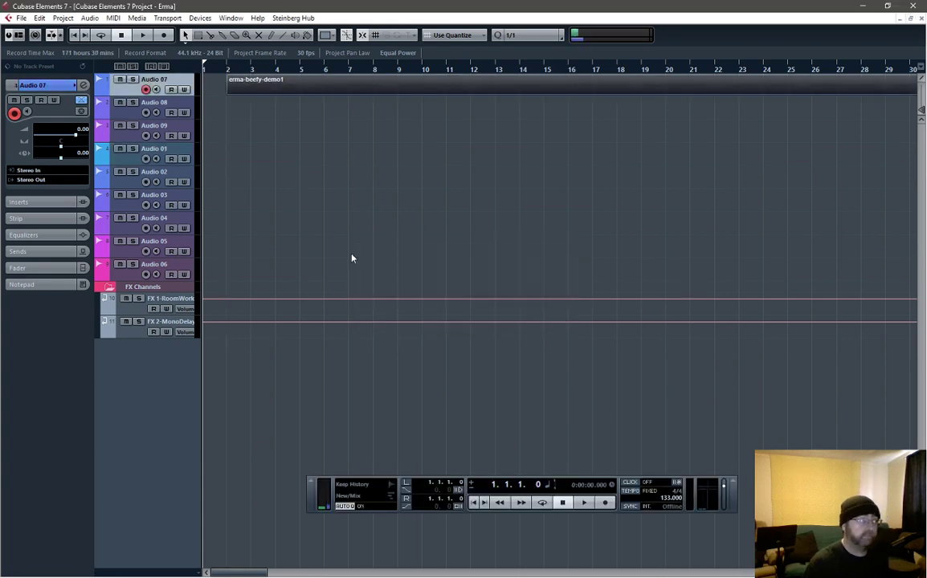
double_click(171, 79)
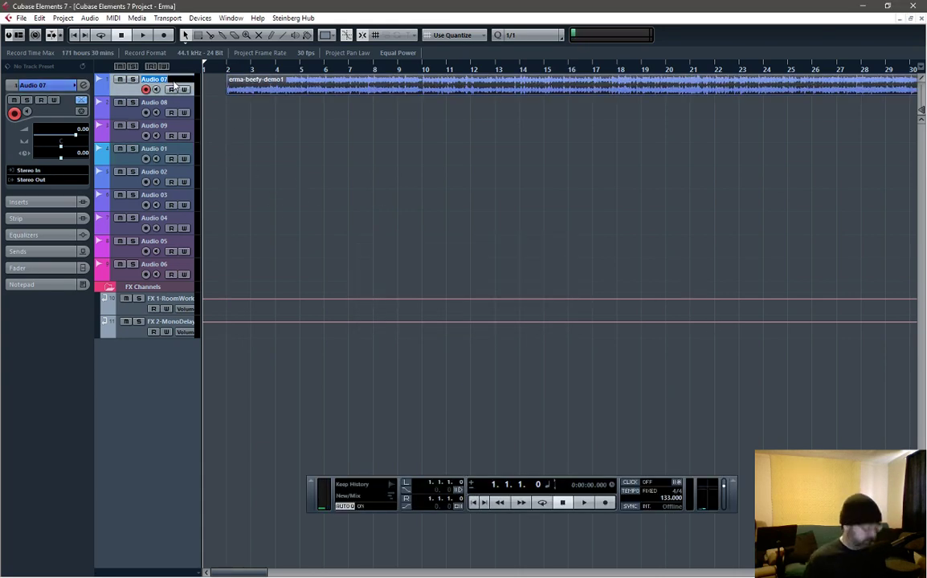
text(beefy de)
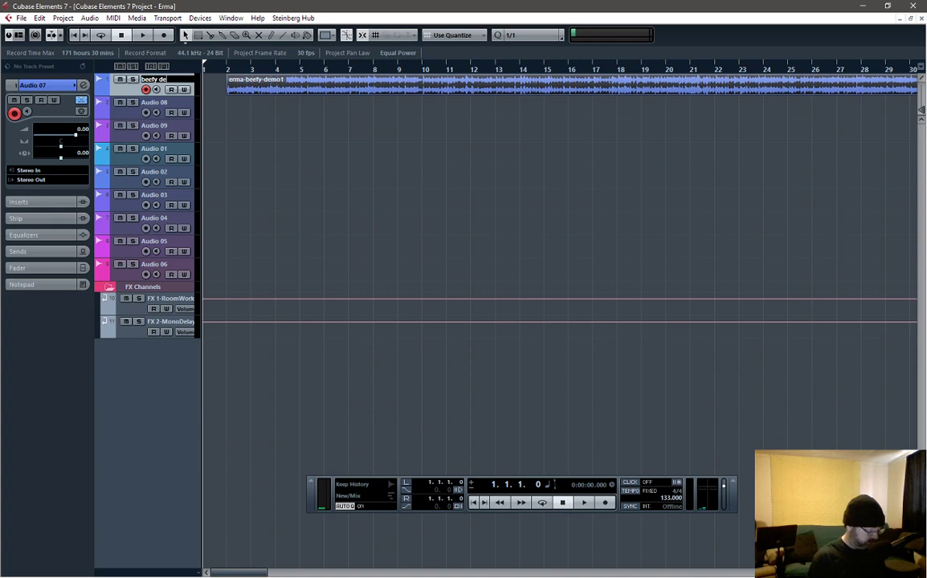
text(mo)
key(Return)
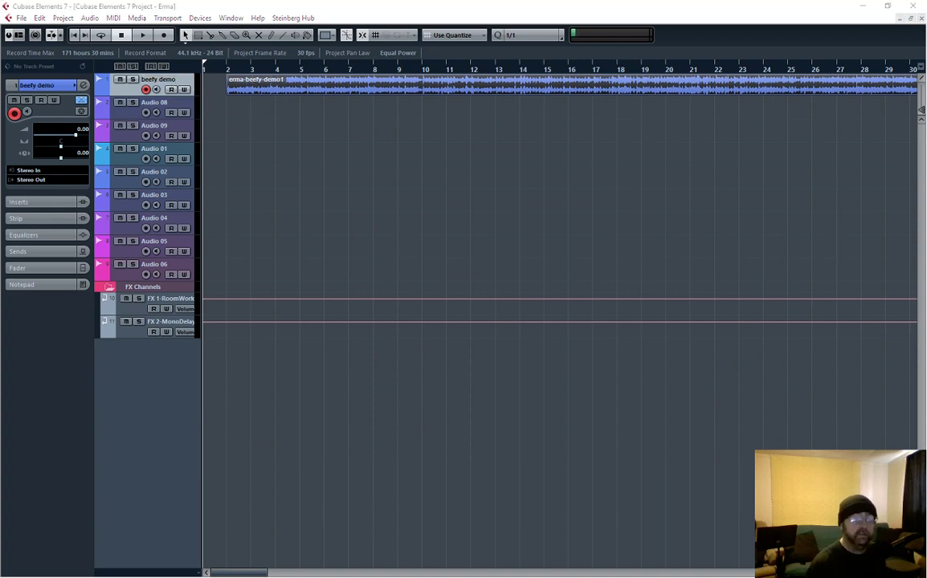
- Play the demo from the project start and enlarge the beefy demo track's height to show its waveform in detail
key(F2)
key(F2)
key(space)
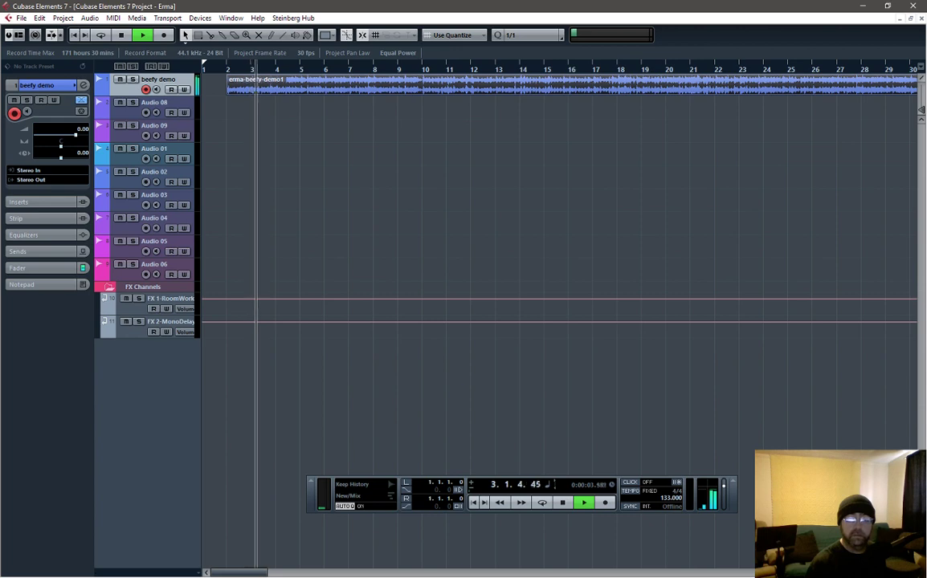
key(F2)
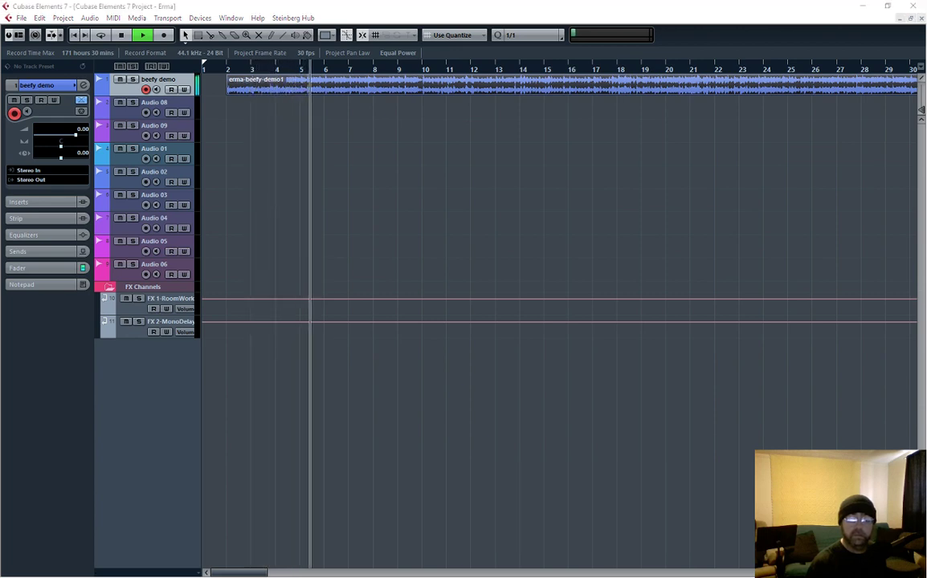
key(F2)
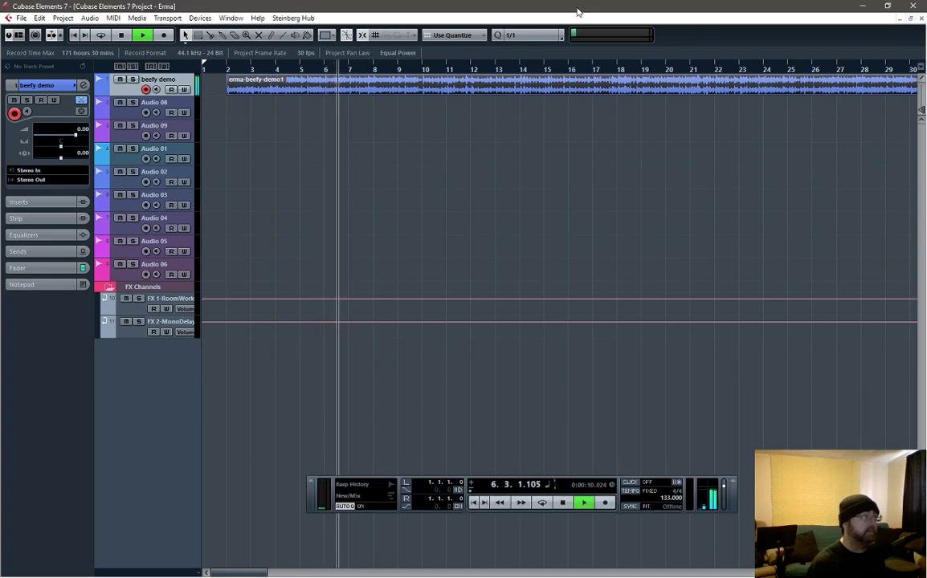
drag(165, 97, 165, 174)
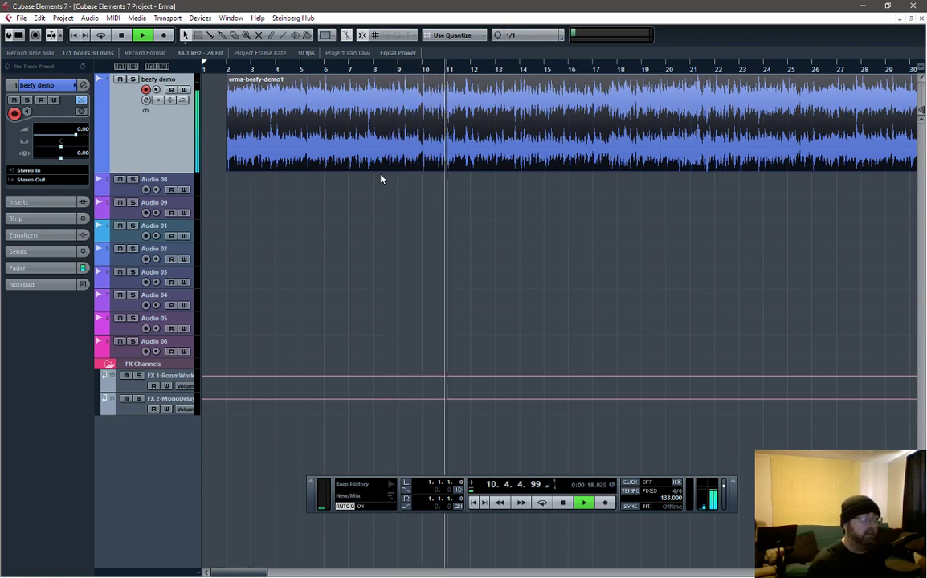
key(space)
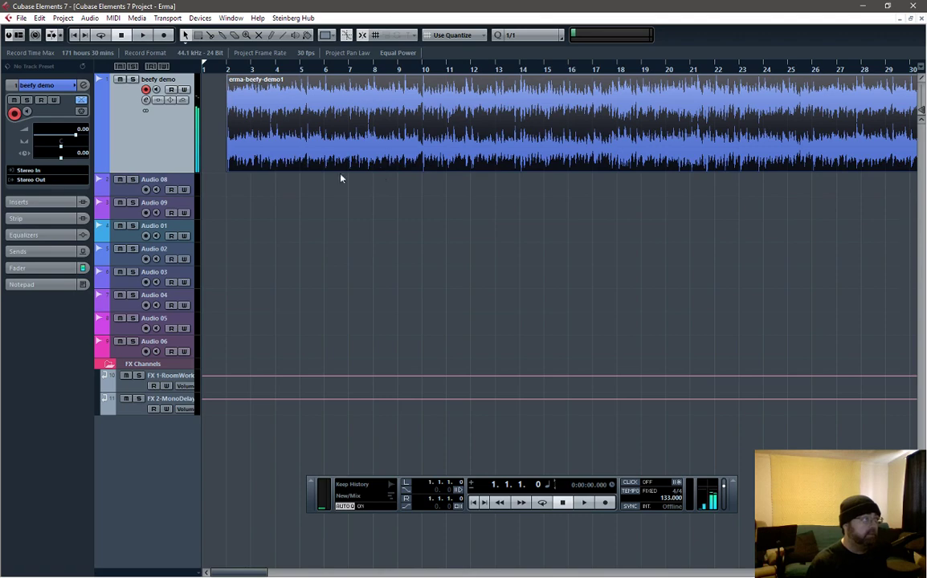
- Place the playback cursor at bar 4 and shift the demo clip slightly earlier so its downbeat peak meets the bar line
scroll(265, 150, up, 5)
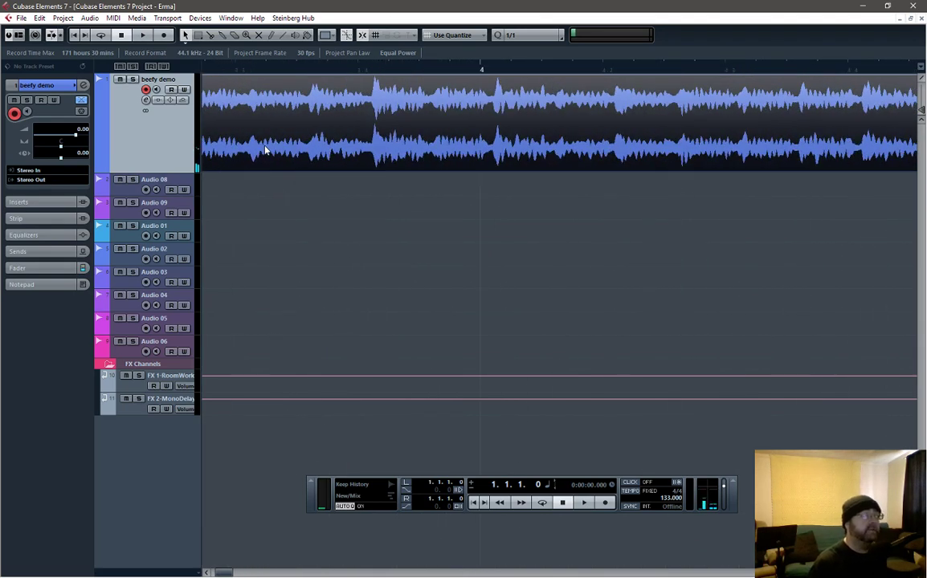
scroll(265, 150, up, 3)
scroll(638, 142, down, 1)
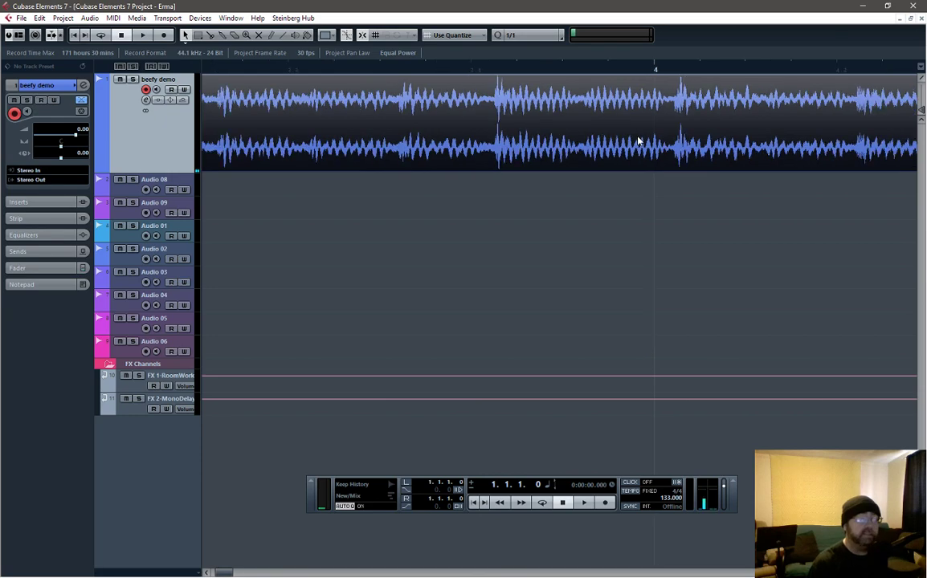
scroll(639, 141, down, 1)
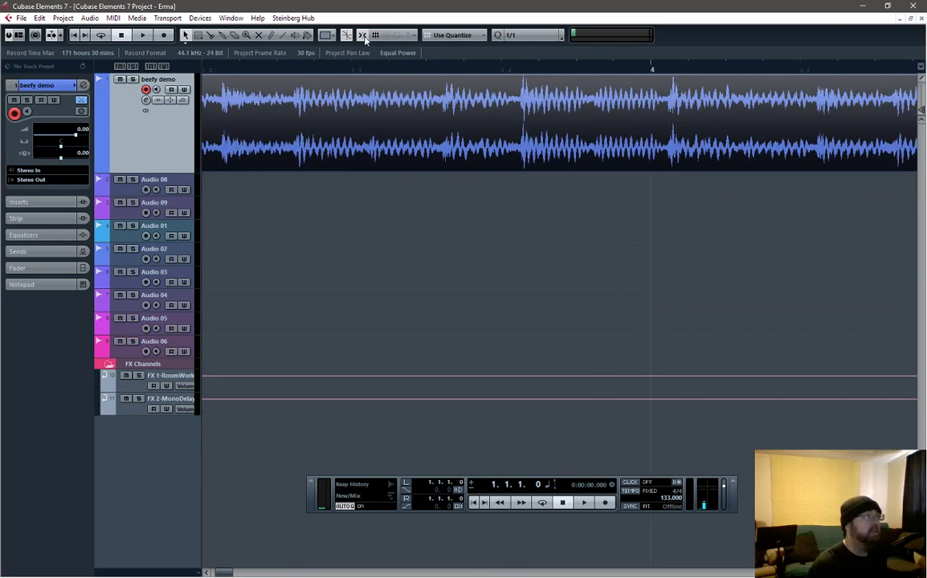
click(653, 69)
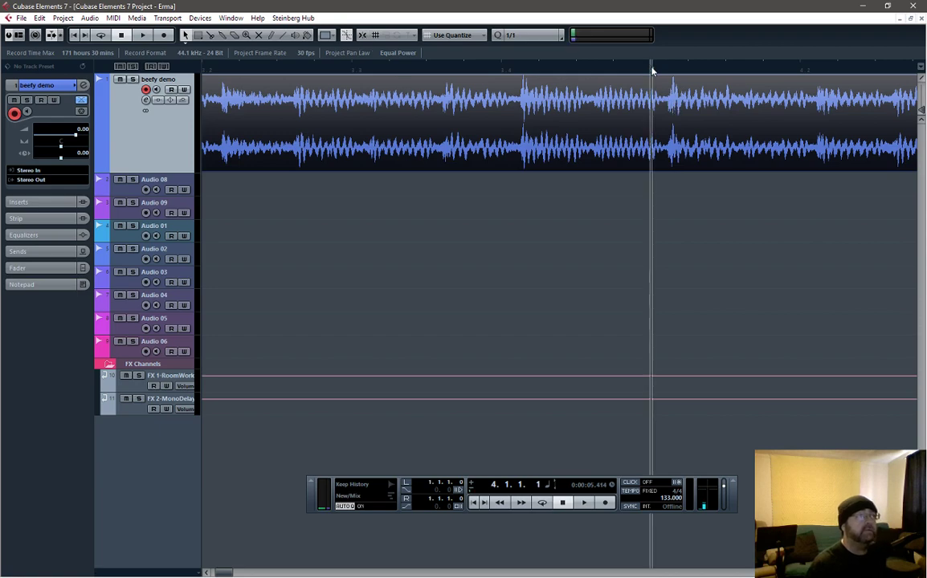
scroll(684, 130, up, 2)
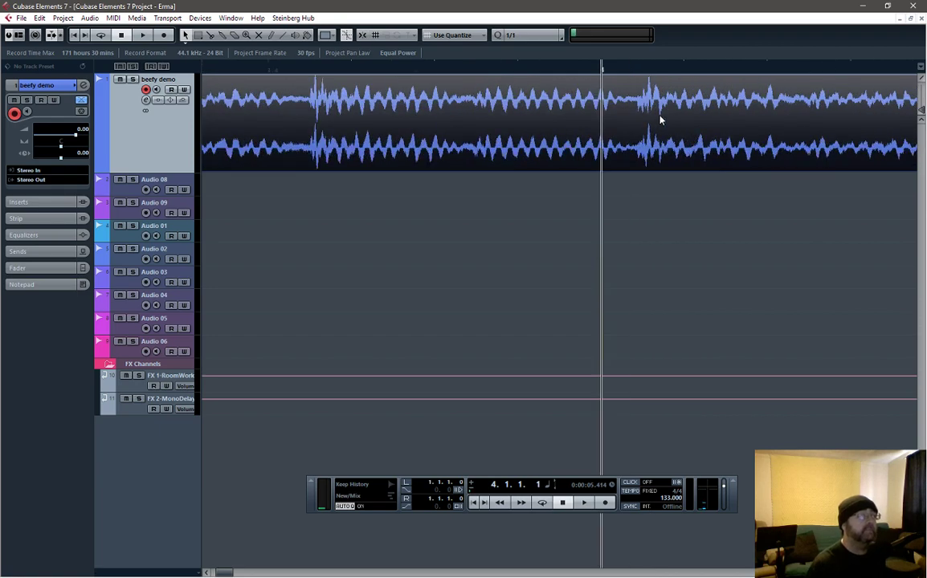
drag(648, 120, 616, 132)
click(565, 261)
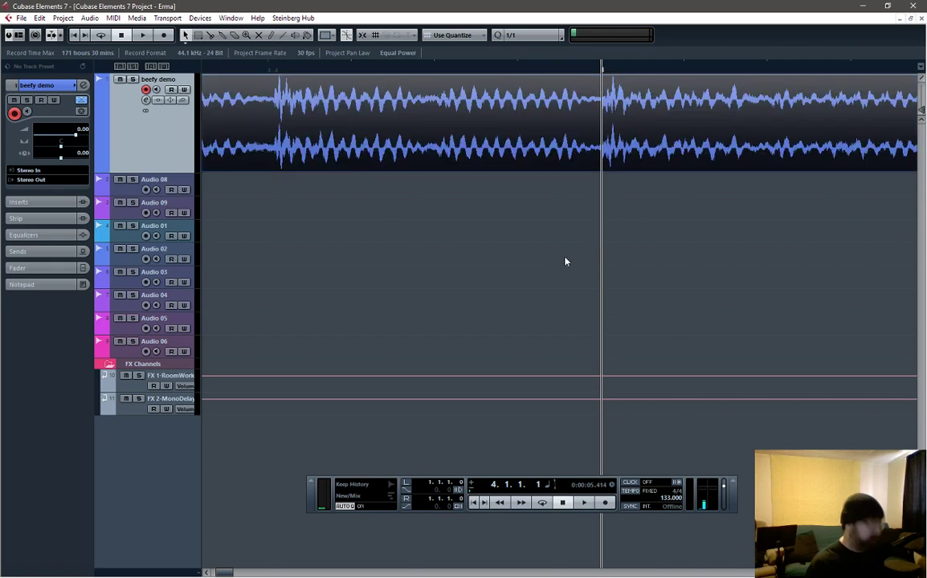
- Play the demo from bar 4 against the metronome click and lower the beefy demo track's volume to -5.86
key(space)
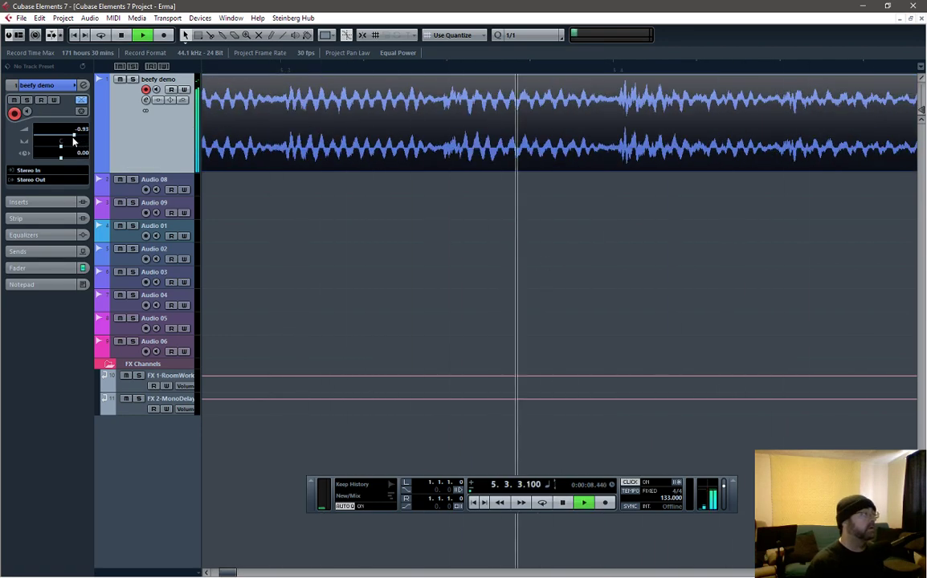
drag(78, 138, 66, 146)
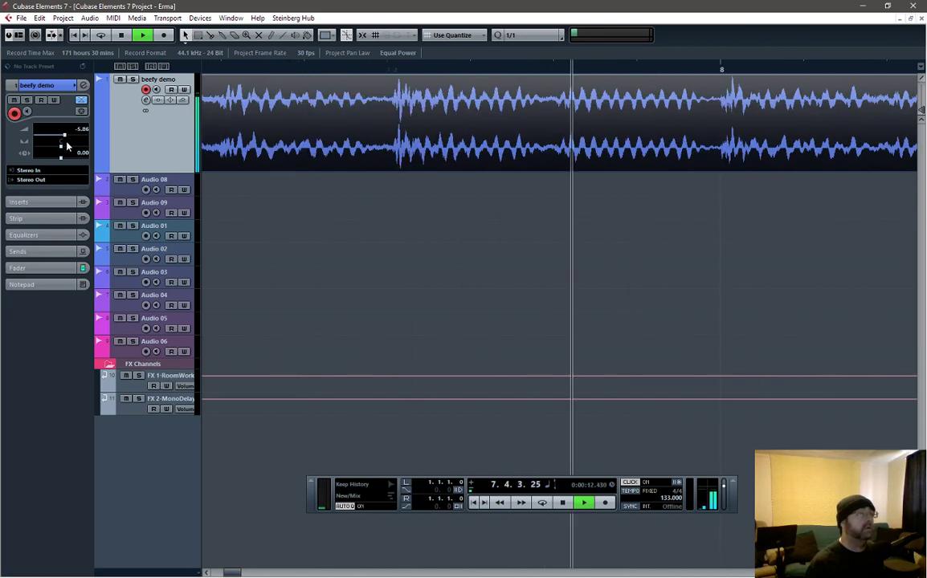
key(space)
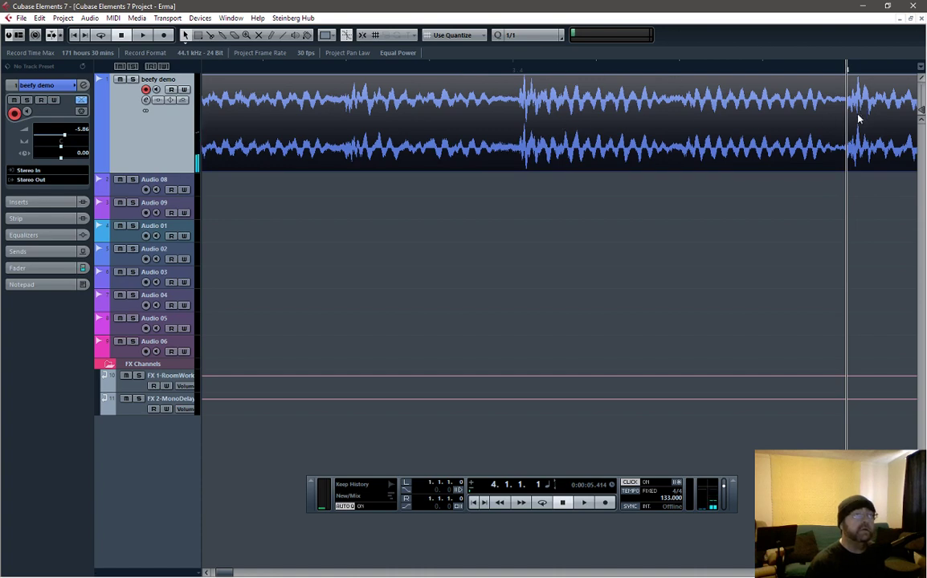
- Nudge the demo clip slightly earlier to tighten its alignment with bar 4, and play it against the metronome
drag(856, 119, 851, 122)
key(space)
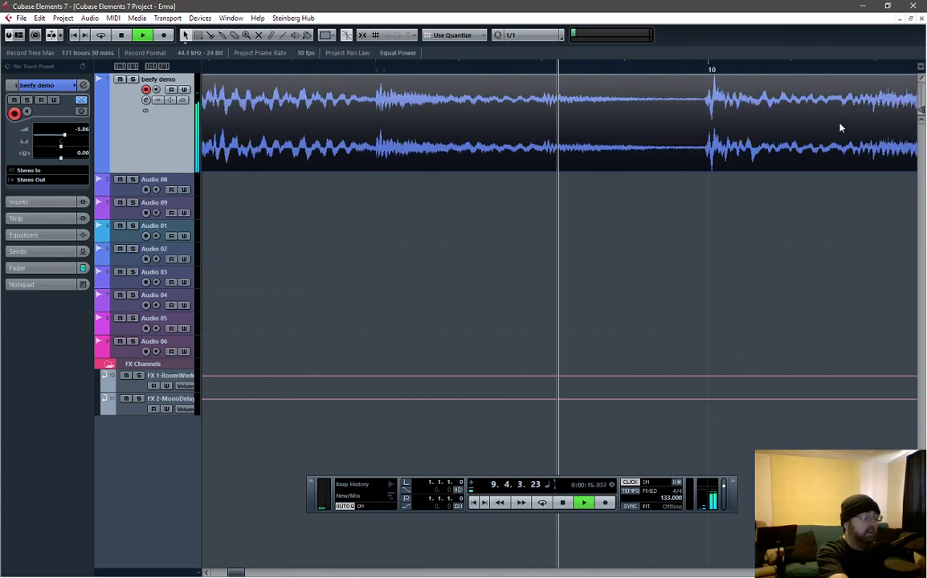
key(space)
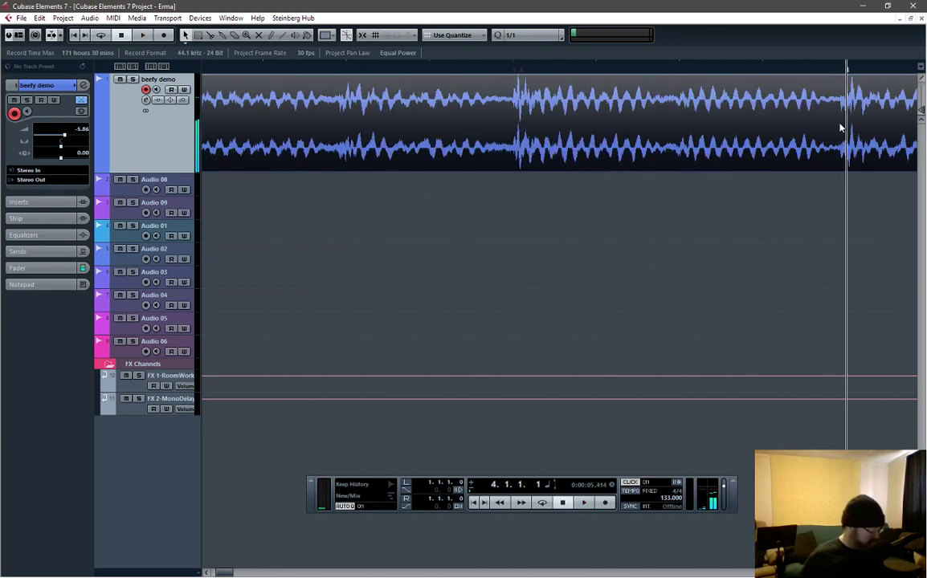
- Import the ErmaBurma133bpm-135_Chorus_Rex (23)-7 audio file onto the Audio 08 track at bar 2
scroll(585, 104, down, 2)
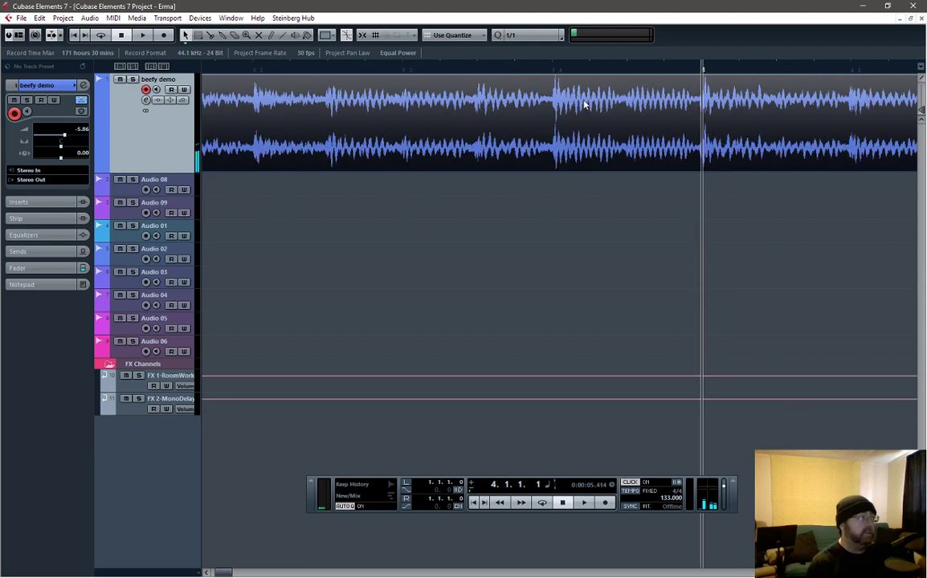
scroll(585, 104, down, 4)
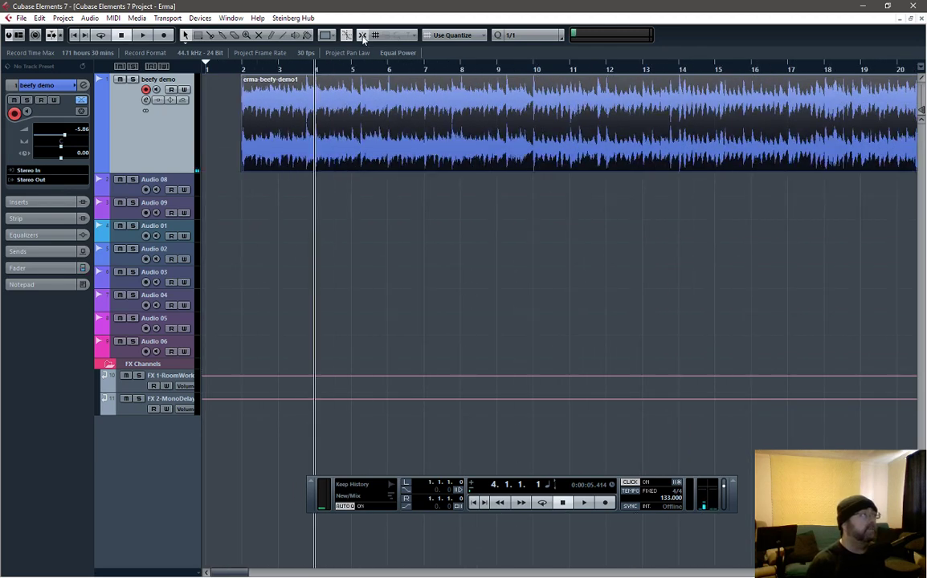
click(165, 182)
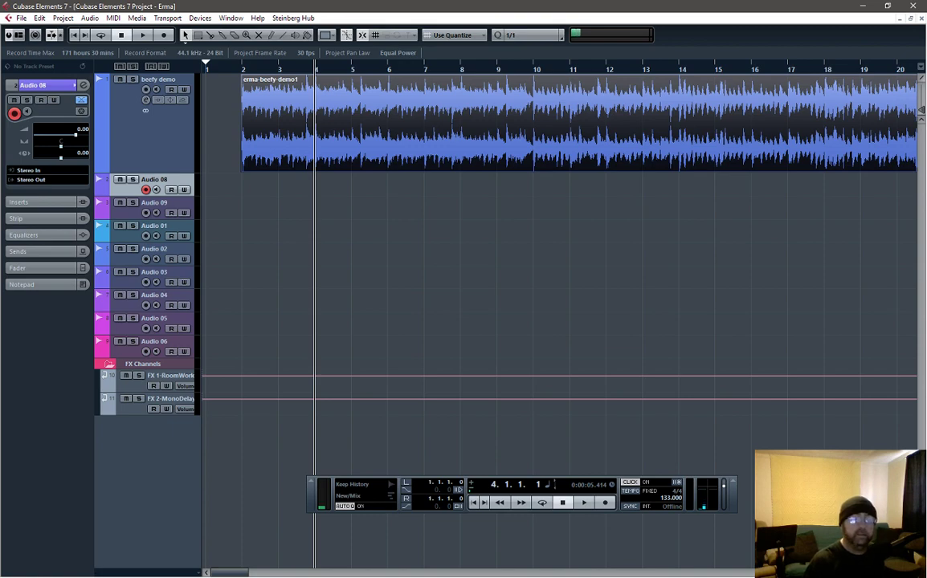
key(alt+Tab)
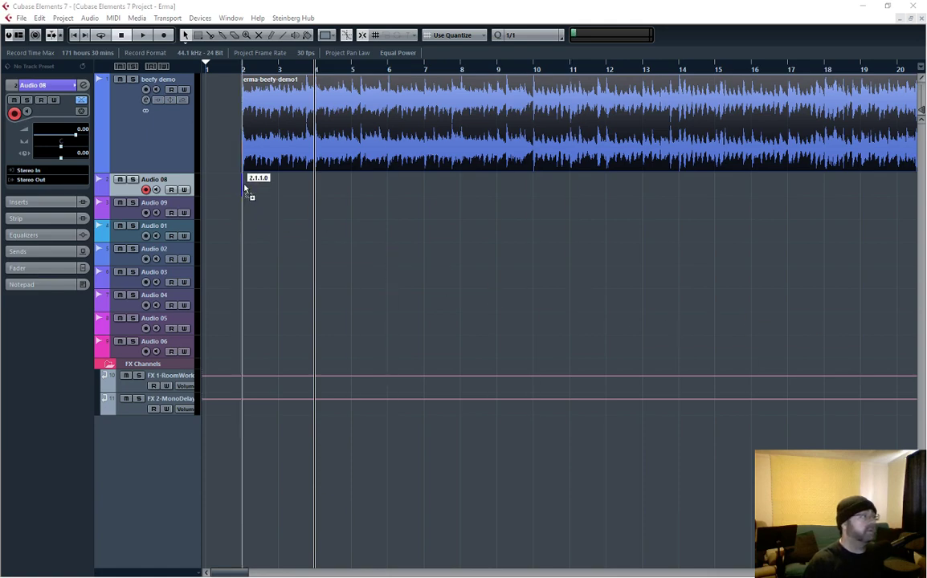
drag(245, 189, 245, 189)
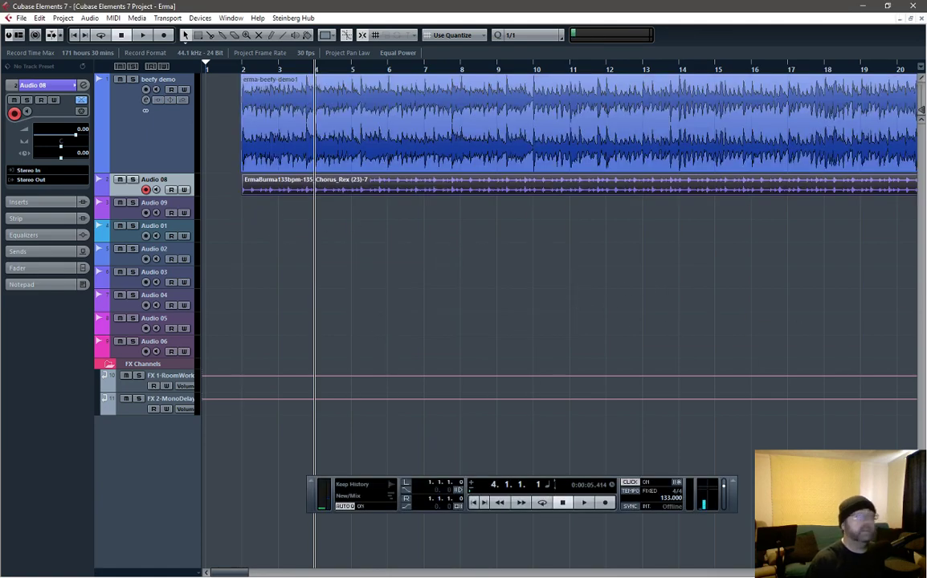
- Solo the Audio 08 track and audition its imported Chorus_Rex clip from bar 2
click(133, 179)
click(241, 70)
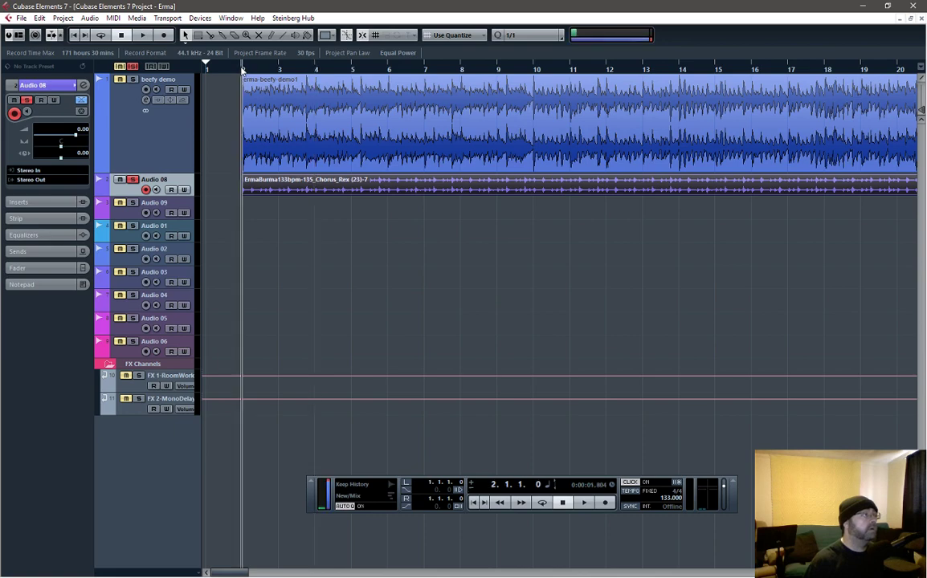
key(space)
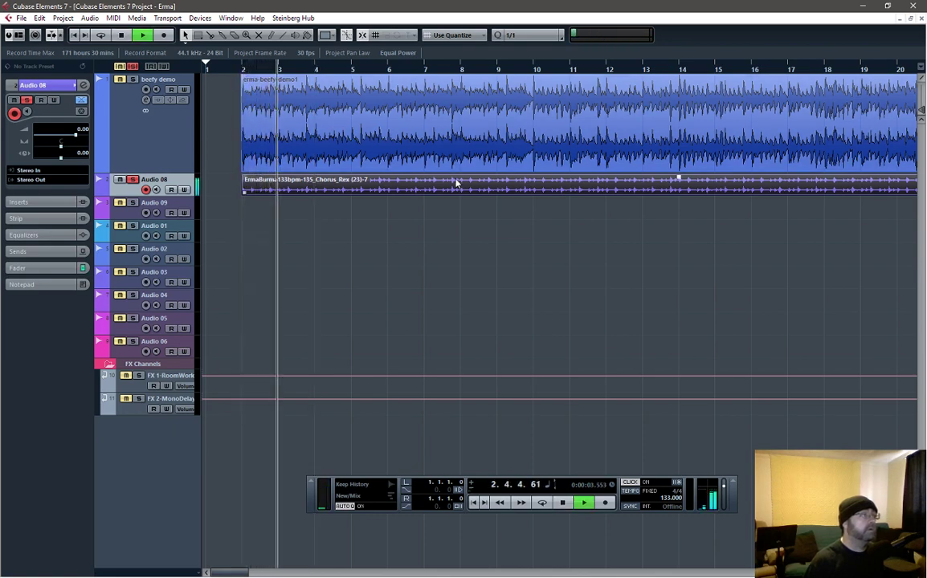
key(space)
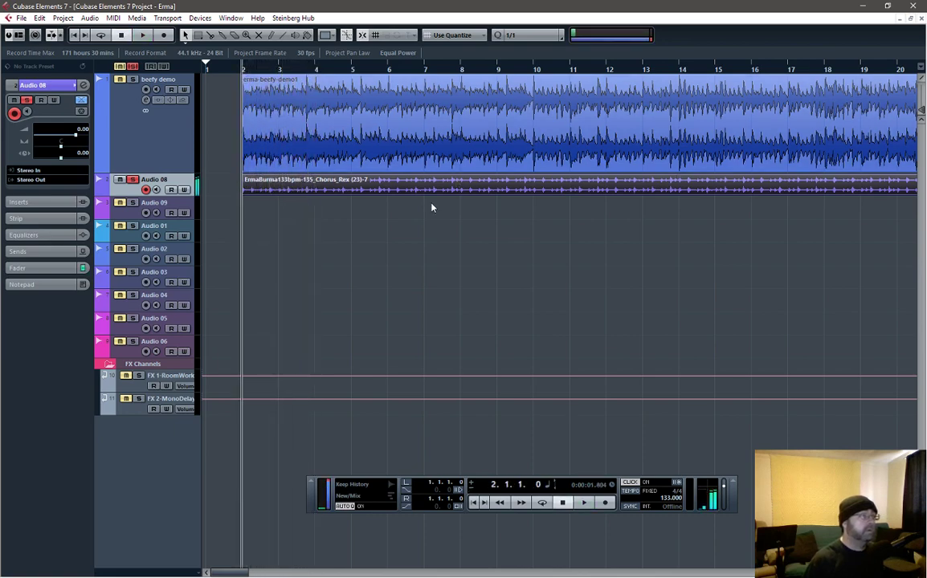
key(g)
key(g)
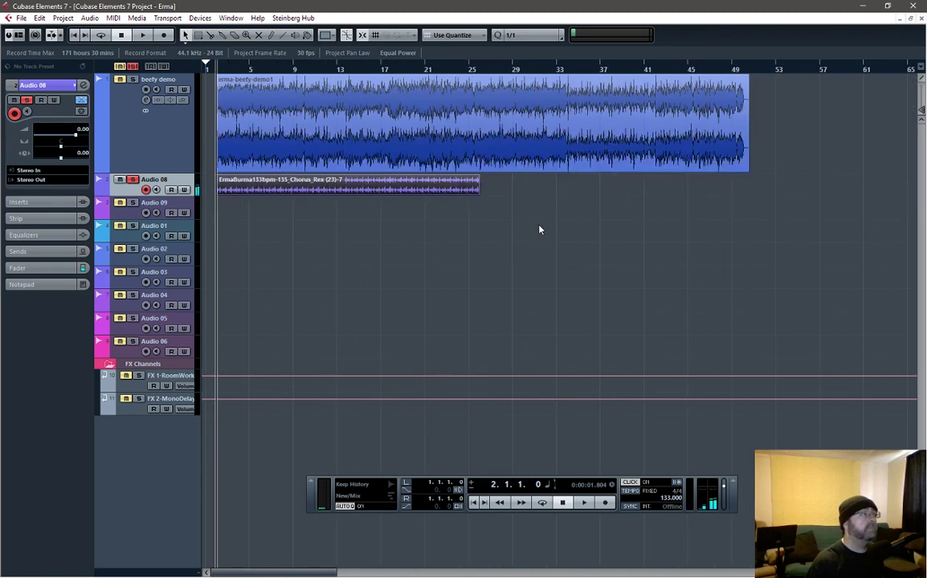
click(166, 205)
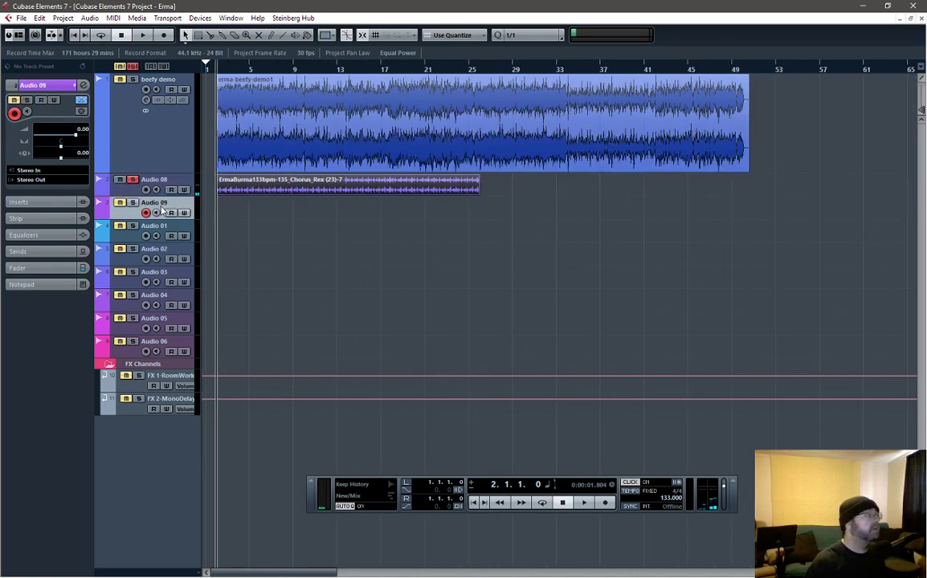
right_click(160, 206)
mouse_move(197, 214)
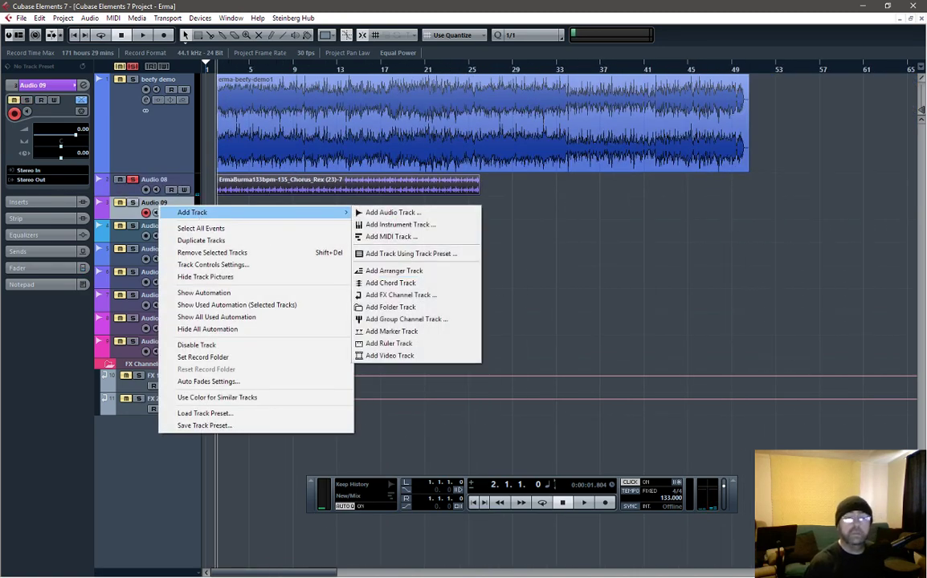
key(Escape)
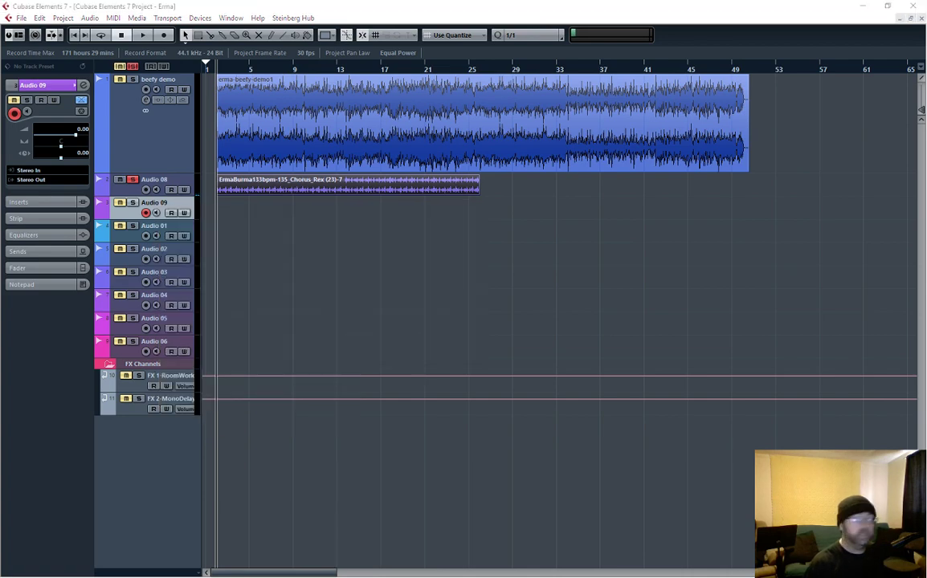
- Show the transport panel and add five stereo audio tracks directly below the Audio 09 track
key(F2)
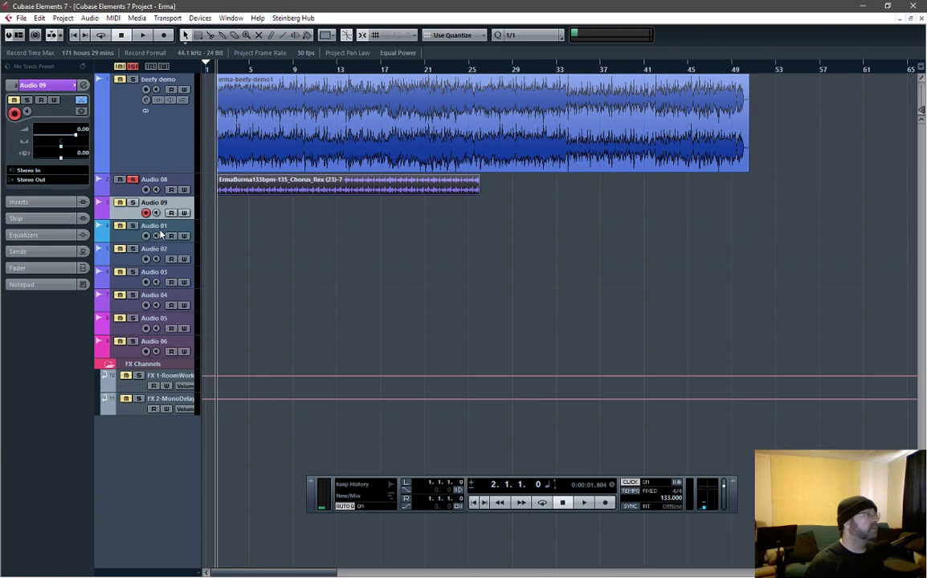
click(160, 233)
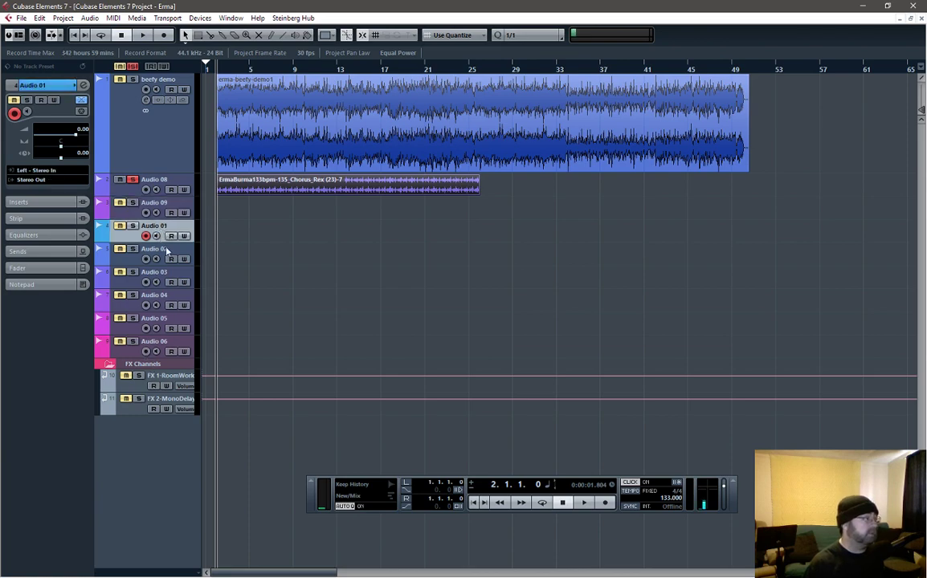
click(168, 206)
right_click(170, 205)
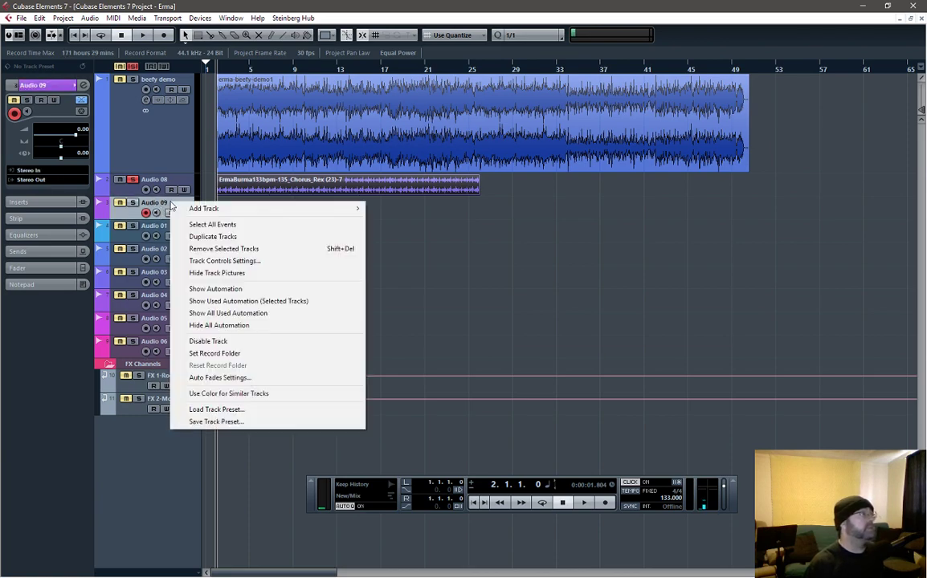
click(747, 288)
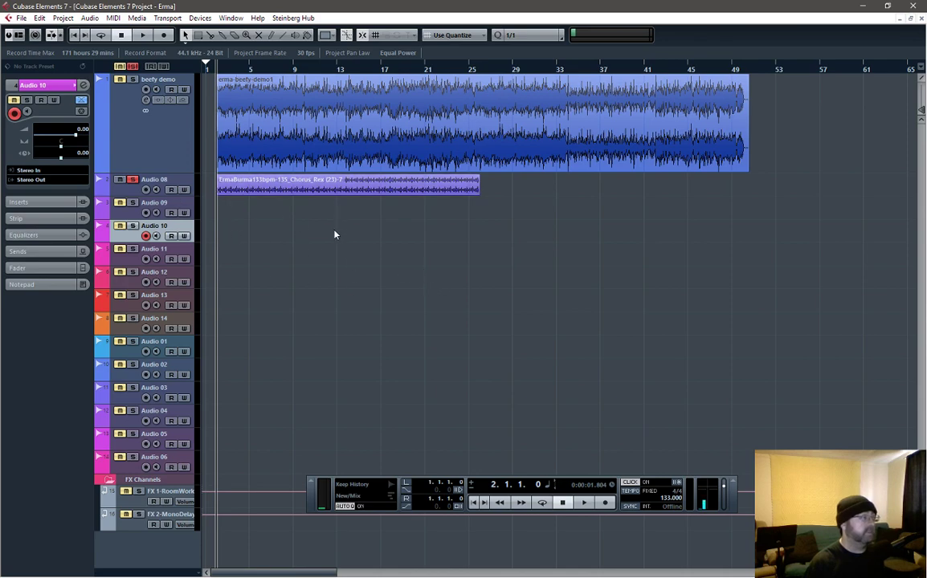
- Clear all solos and import the six remaining ErmaBurma133bpm audio files at bar 2, one each on tracks Audio 09 to Audio 14
click(165, 185)
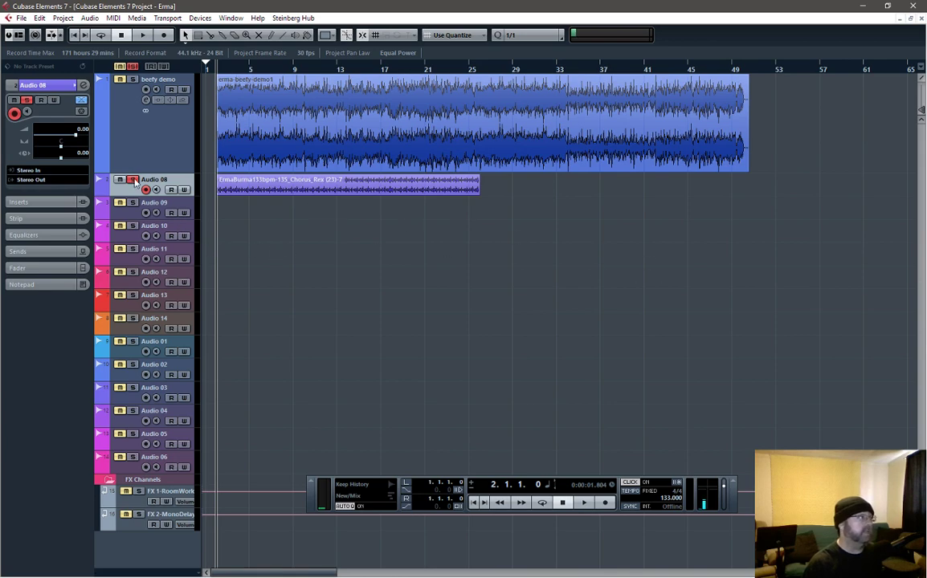
click(133, 68)
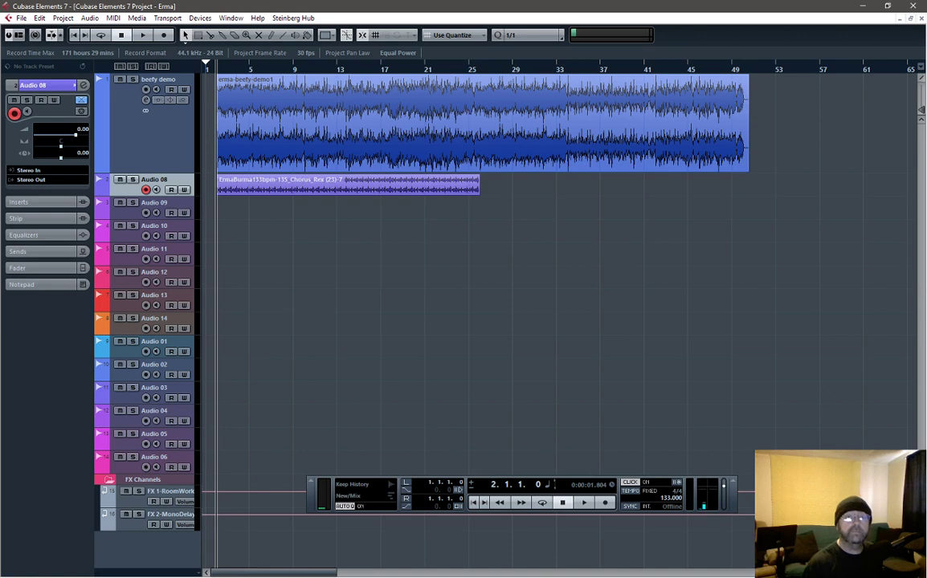
key(alt+Tab)
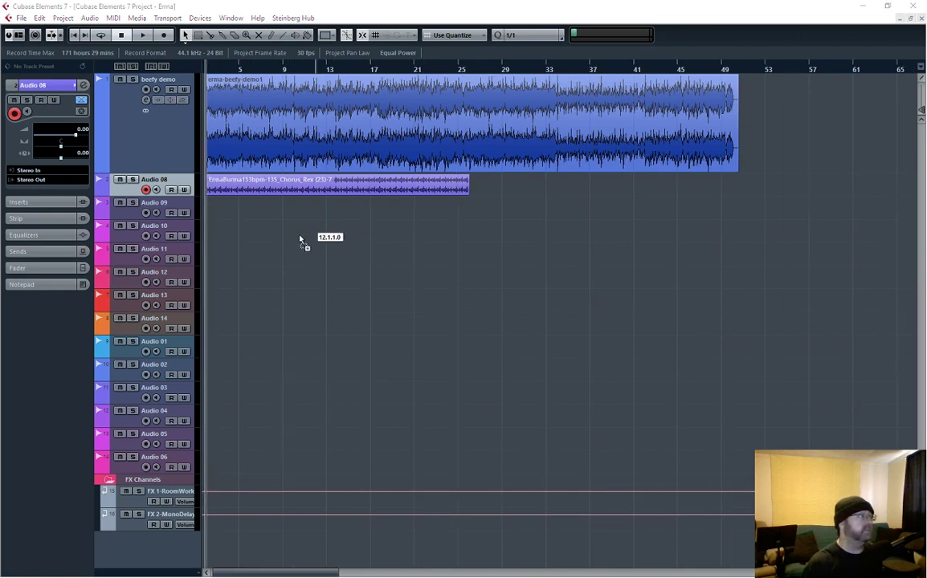
drag(222, 216, 224, 213)
click(481, 312)
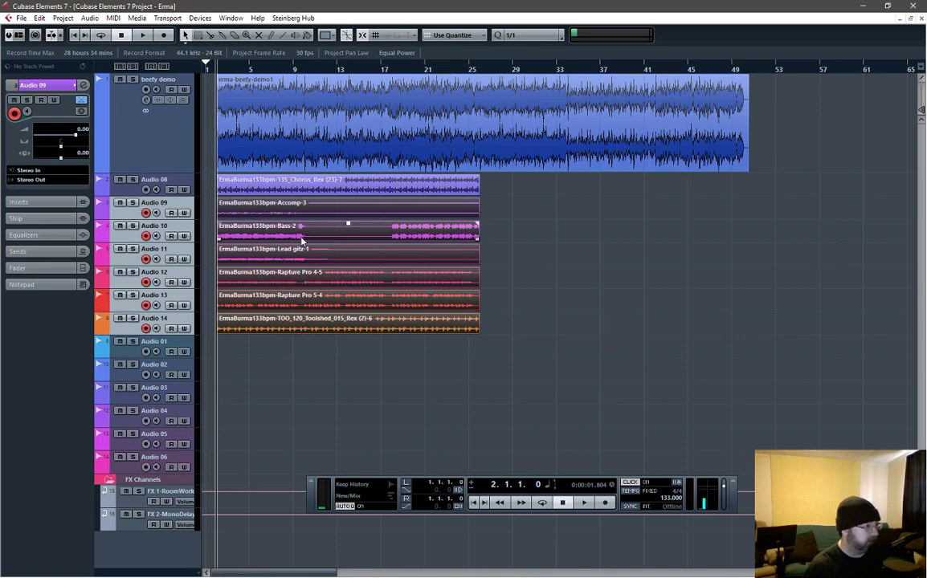
- Enlarge the Audio 09 track's height and shorten its Accomp-3 clip to end at bar 11
click(172, 229)
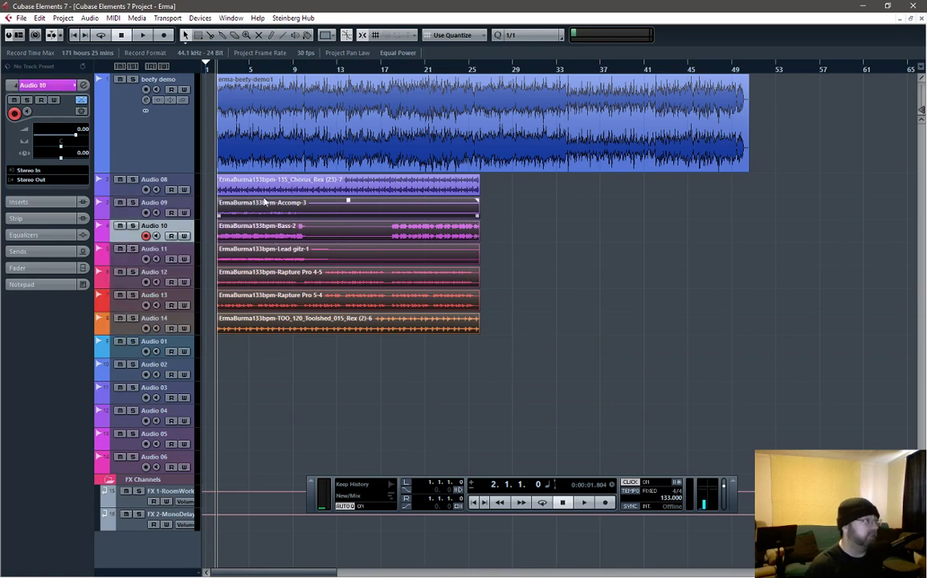
click(132, 226)
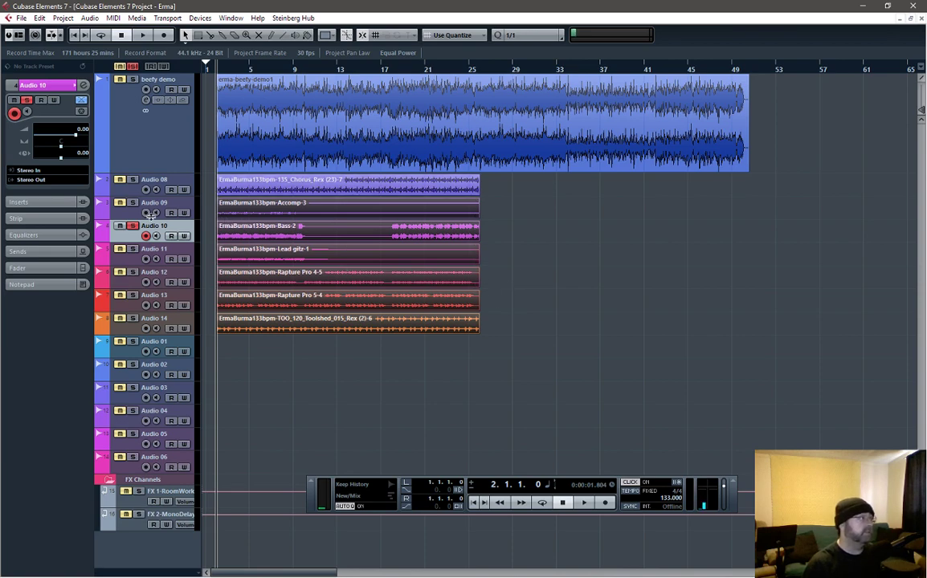
drag(150, 215, 147, 273)
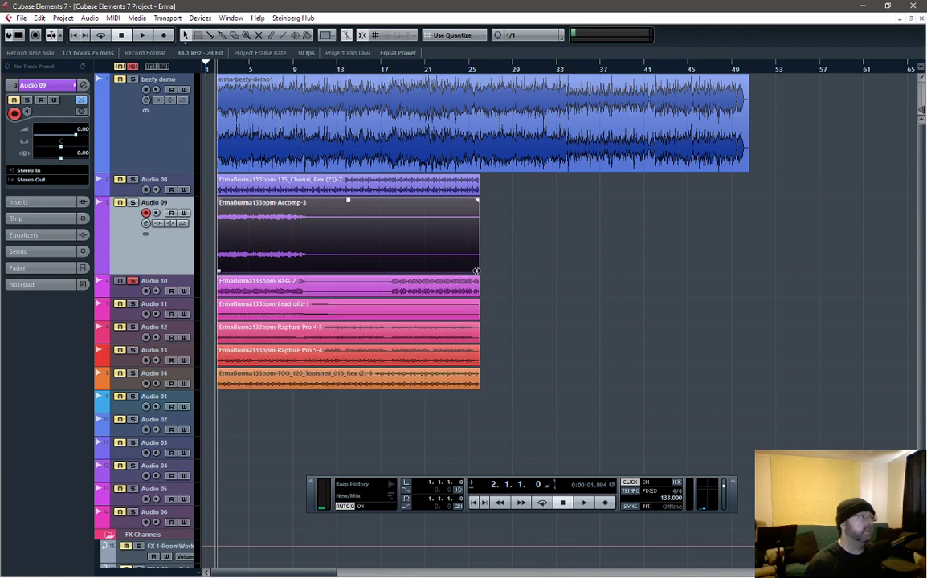
drag(479, 275, 314, 273)
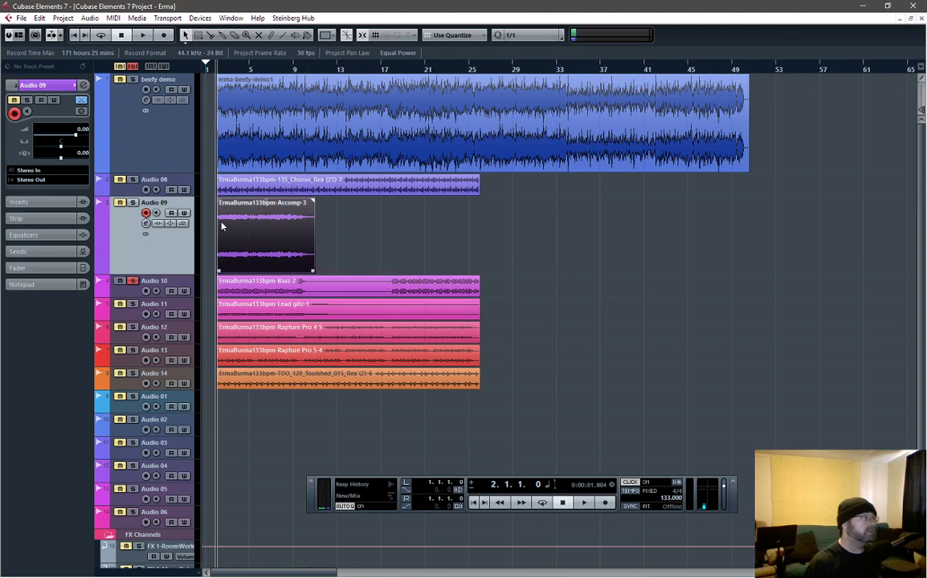
- Solo the Audio 09 track and audition its Accomp-3 clip from bar 2 with the metronome click switched off
click(132, 204)
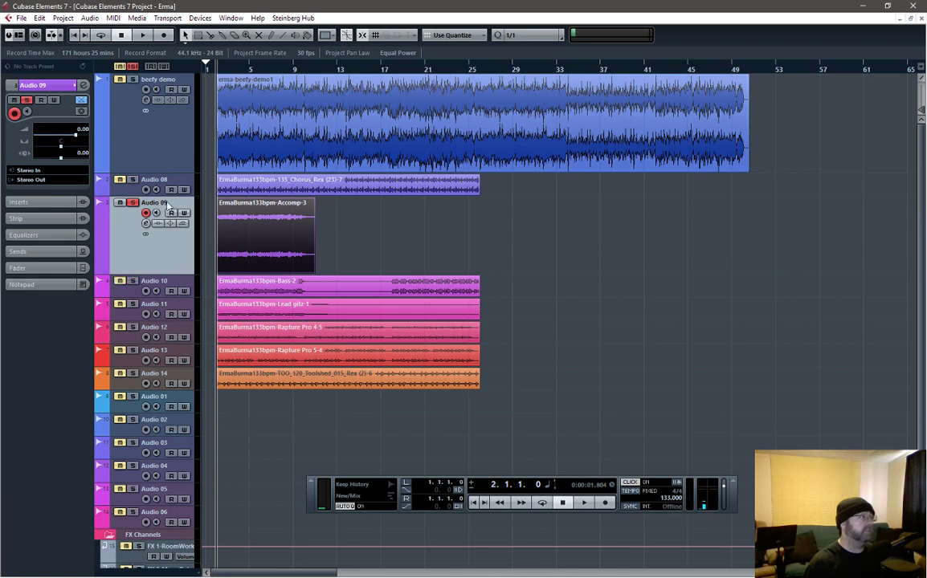
key(space)
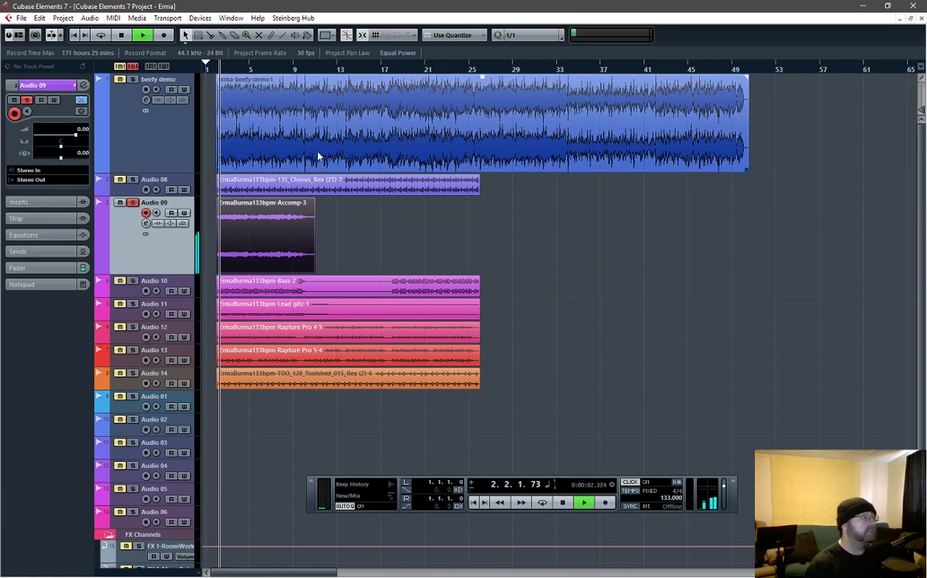
key(space)
key(space)
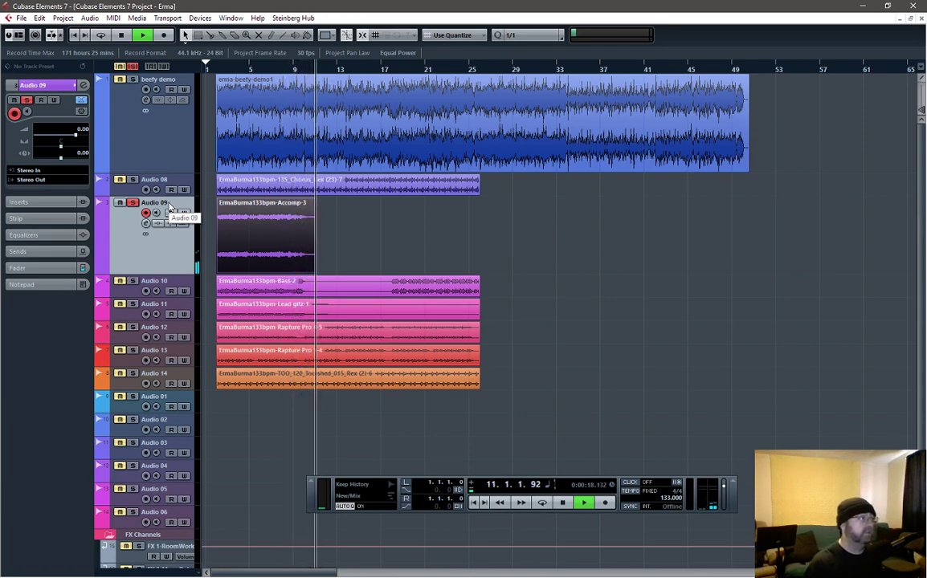
key(space)
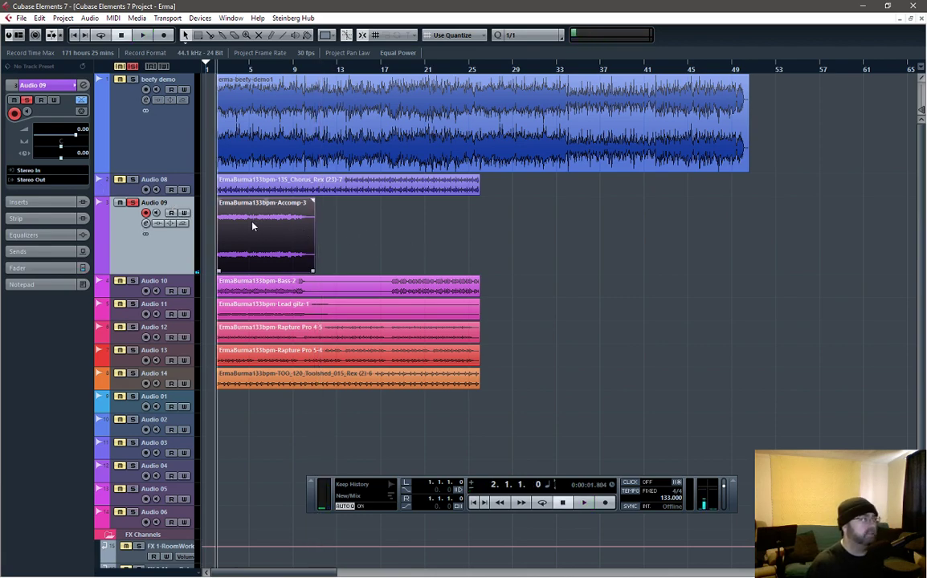
- Rename the Audio 09 track as "cheesy horn" and clear its solo
double_click(155, 205)
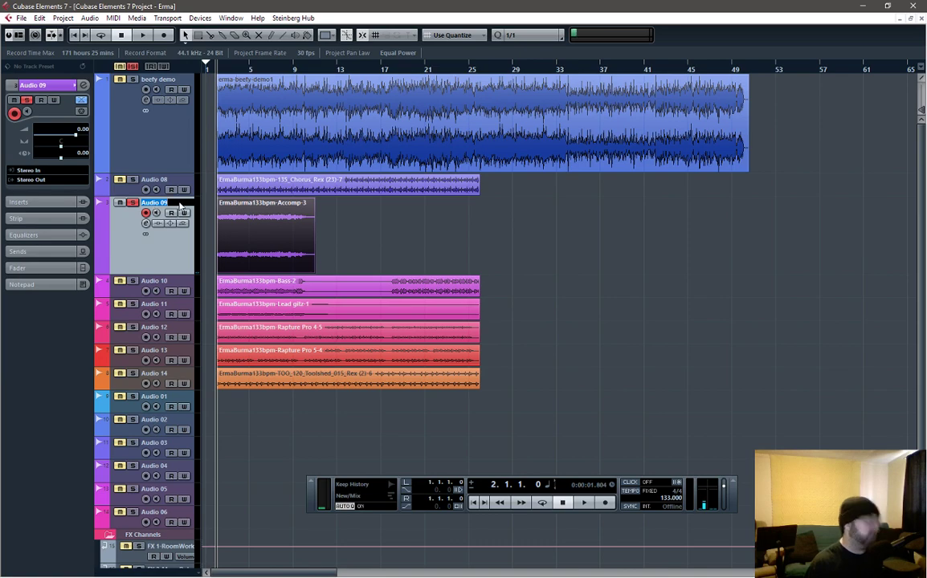
text(cheesy horn)
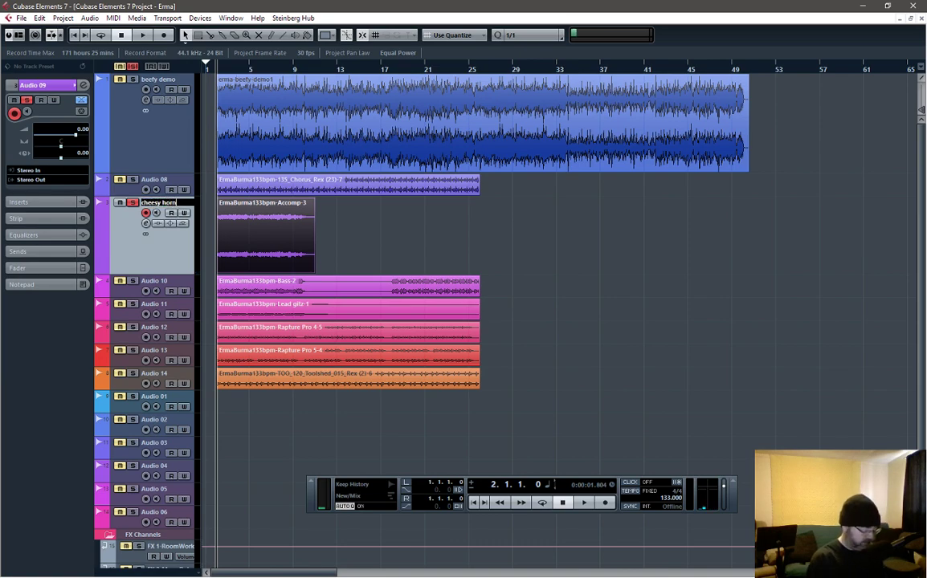
key(Return)
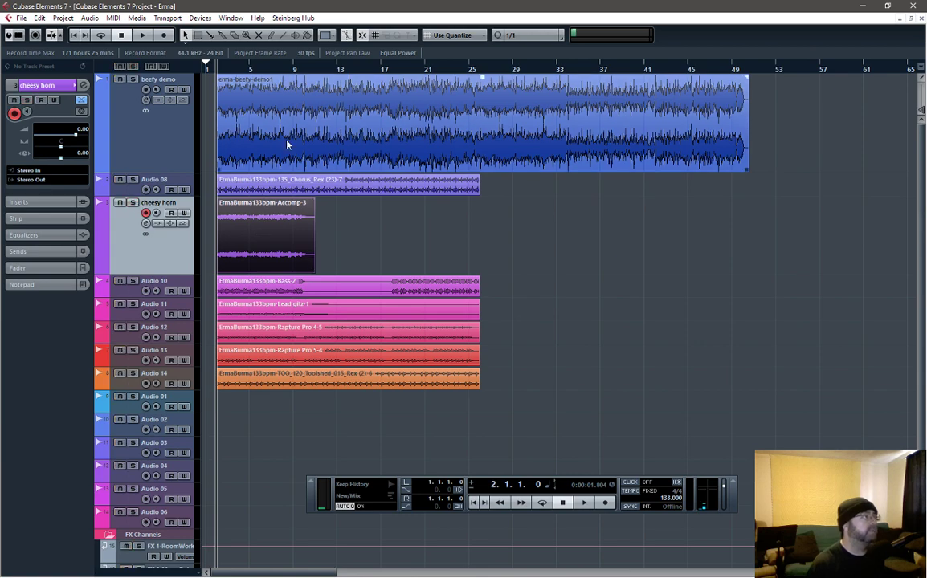
- Solo the cheesy horn track and audition the end of its clip from bar 9
scroll(284, 139, up, 6)
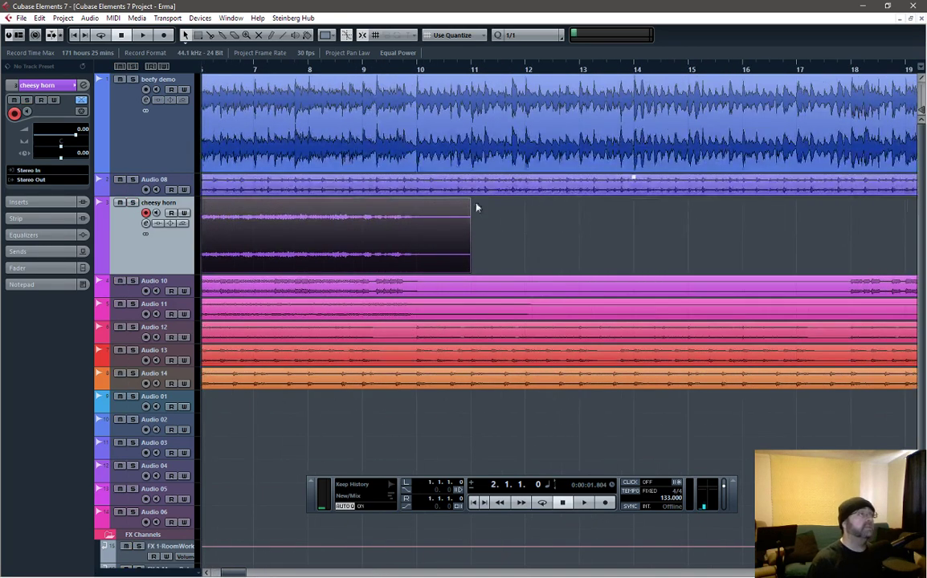
click(365, 72)
key(space)
key(space)
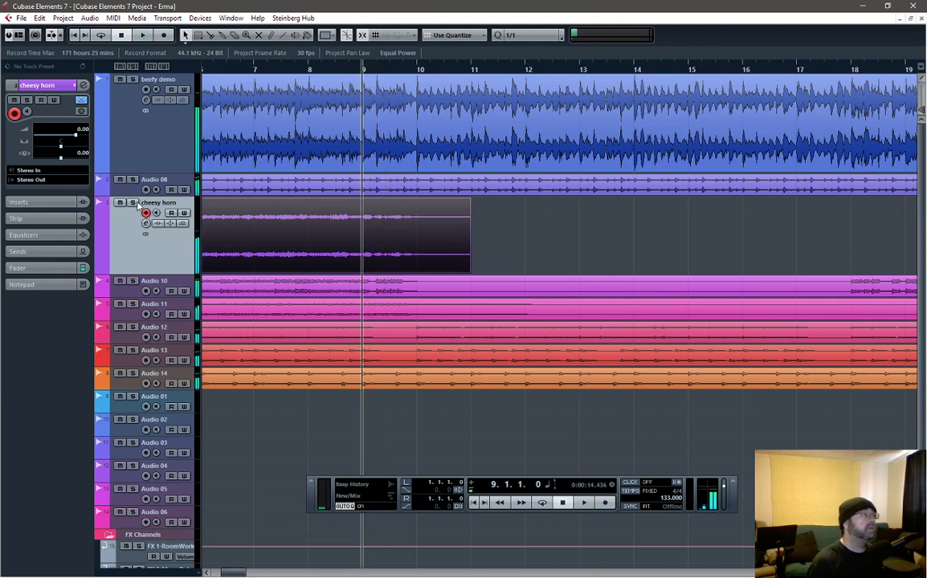
click(133, 203)
key(space)
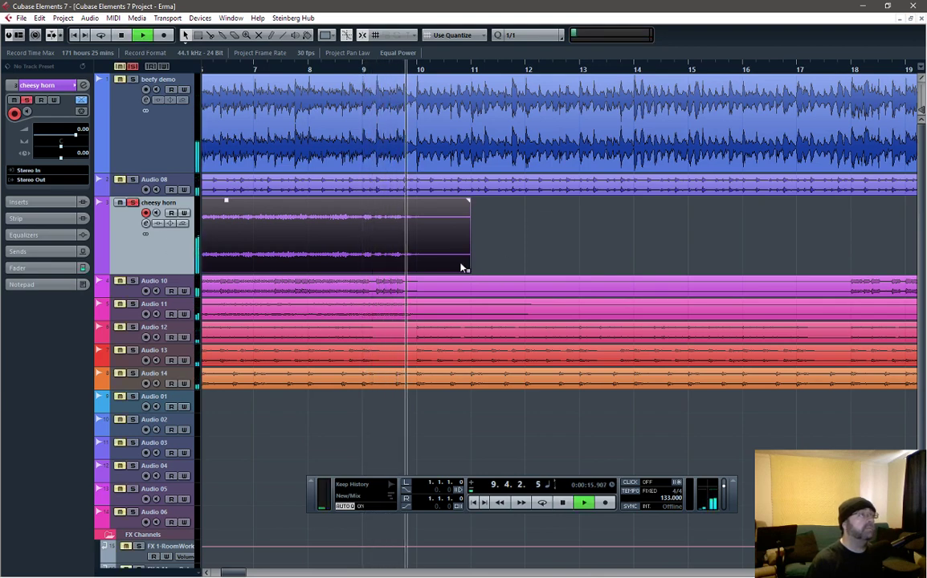
key(space)
- Shorten the cheesy horn clip to end at bar 10 and unsolo the track
drag(466, 268, 399, 268)
drag(233, 573, 222, 573)
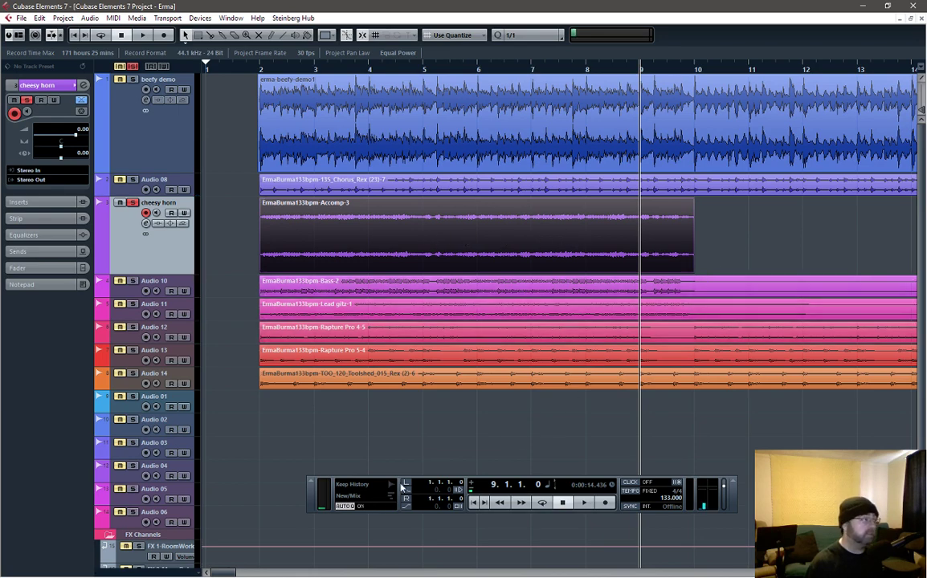
click(134, 204)
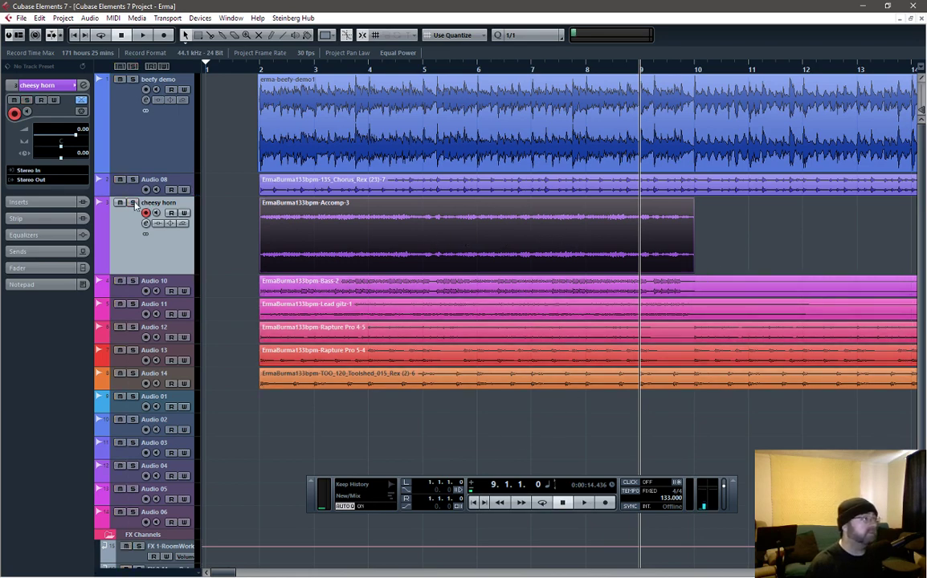
- Solo the Audio 10 track and play its Bass-2 clip from bar 2
click(136, 281)
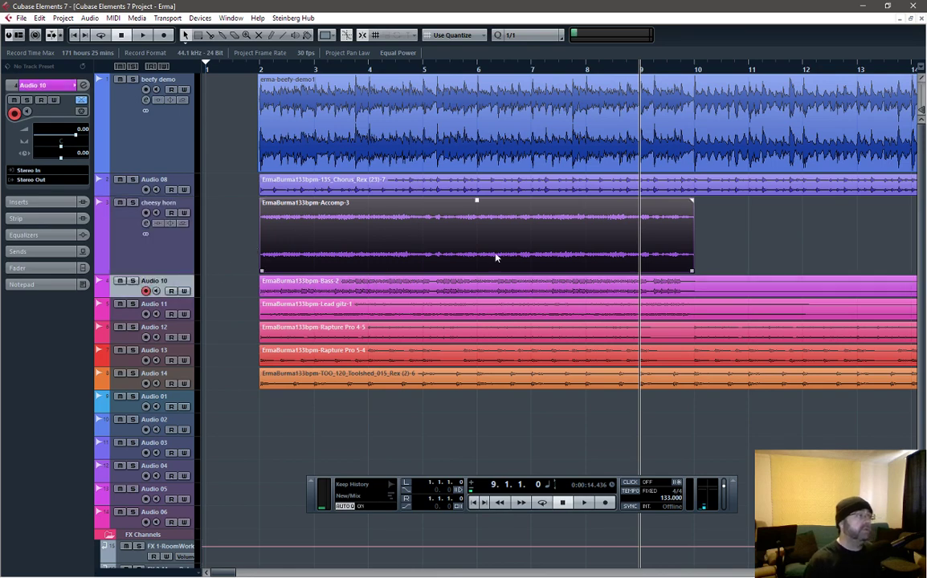
scroll(726, 275, down, 1)
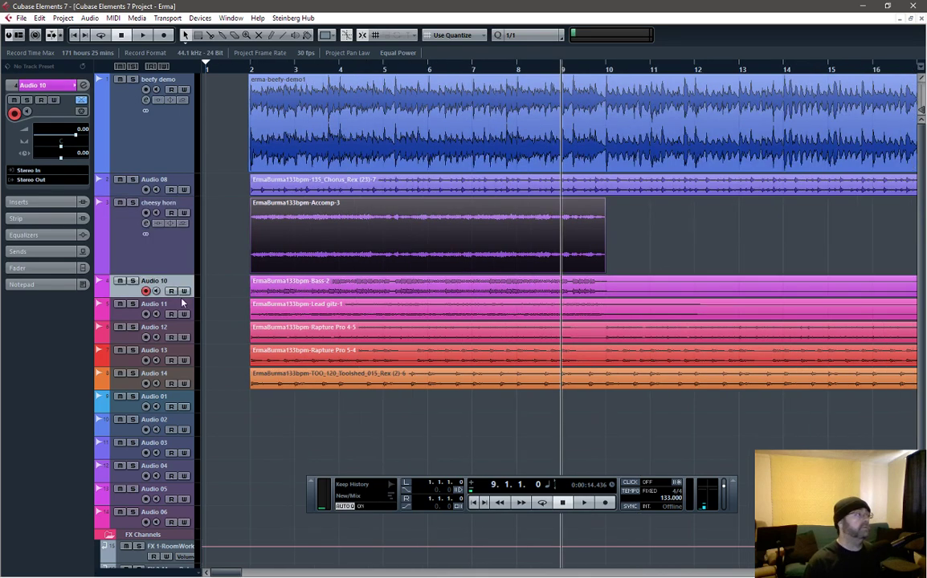
scroll(542, 248, down, 2)
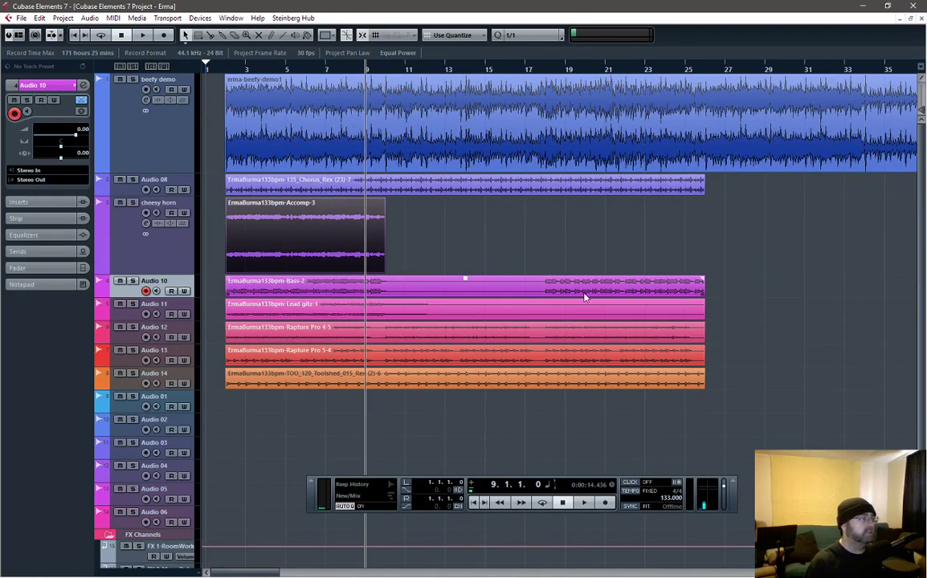
click(133, 282)
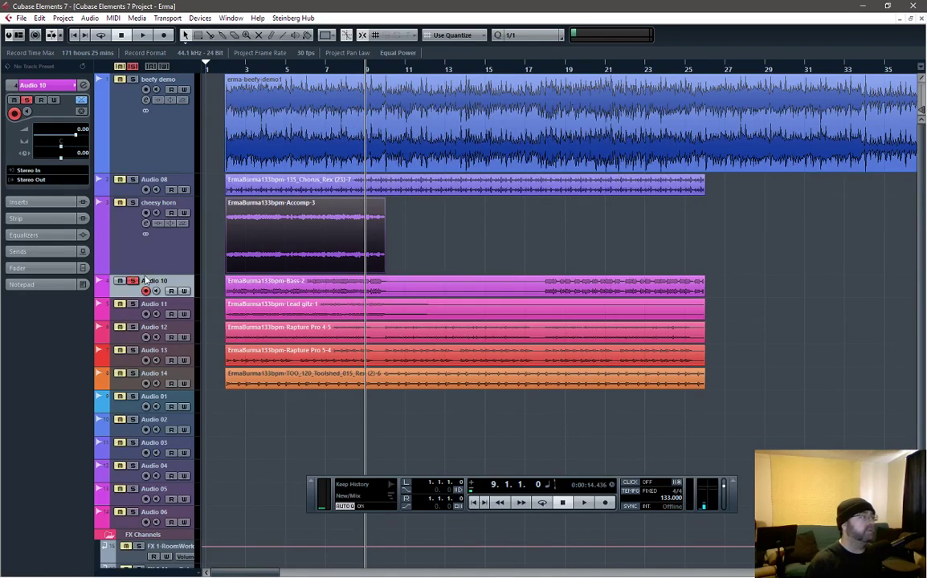
key(space)
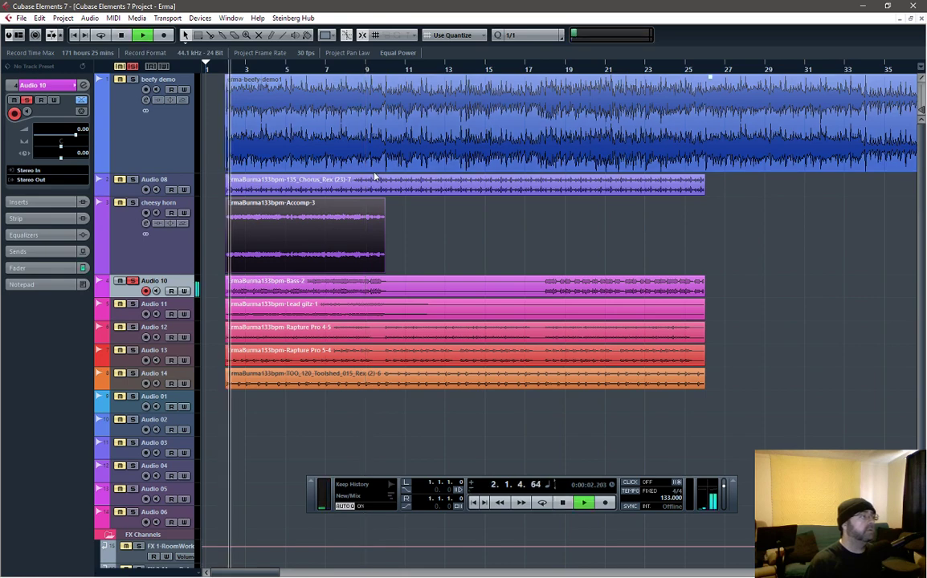
- Rename the Audio 10 track as "cool synth bass"
double_click(166, 282)
text(cool synth bass)
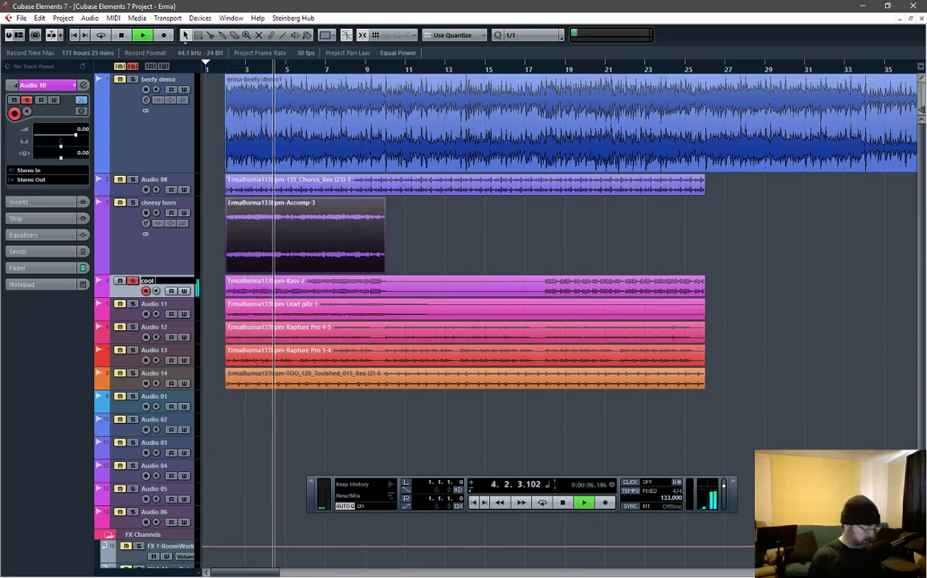
key(Return)
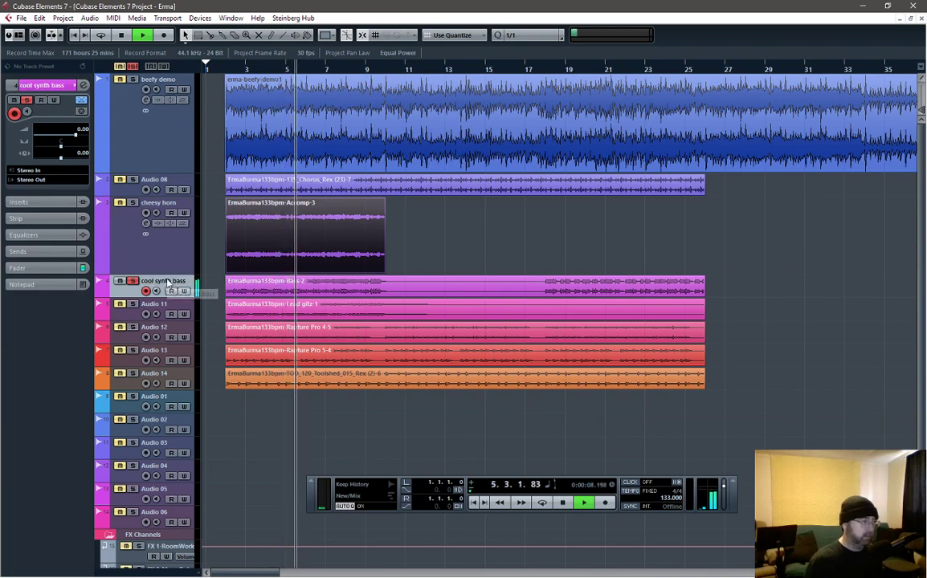
- Audition the cool synth bass part from bar 18 and duplicate the track
click(544, 69)
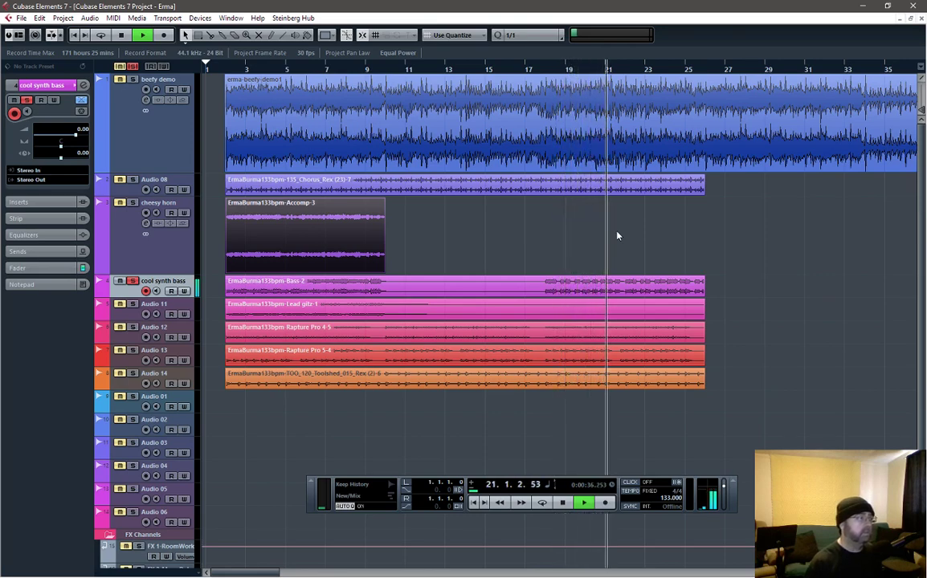
key(space)
click(156, 310)
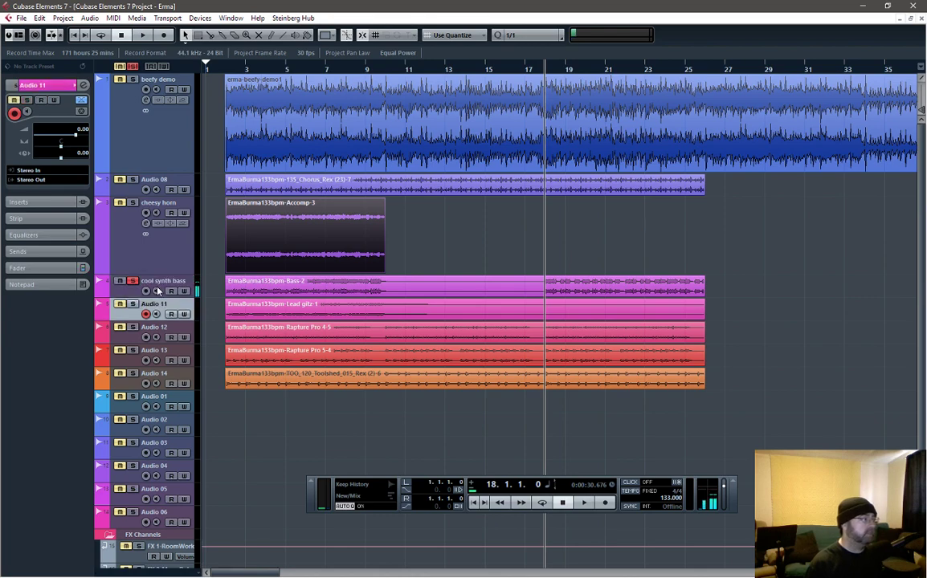
click(161, 282)
right_click(161, 284)
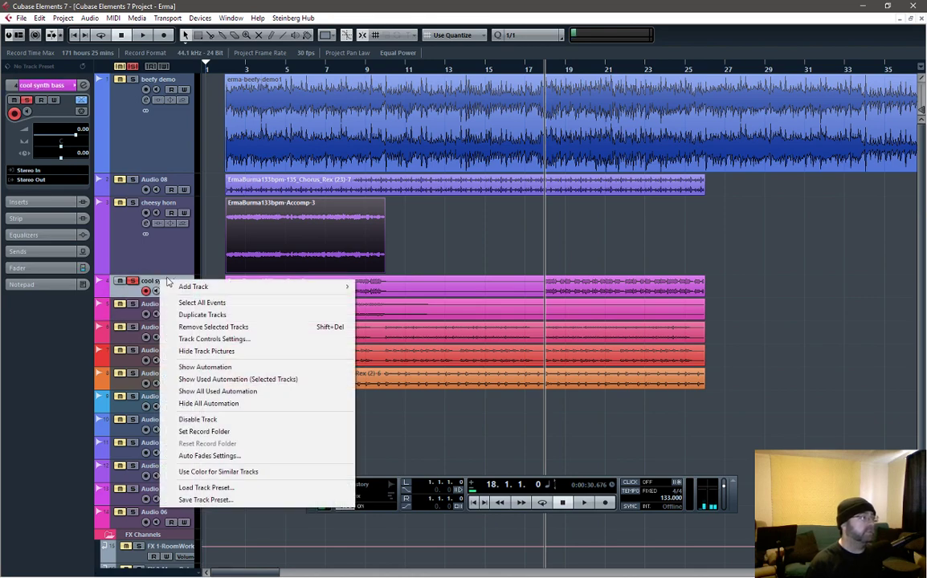
click(205, 315)
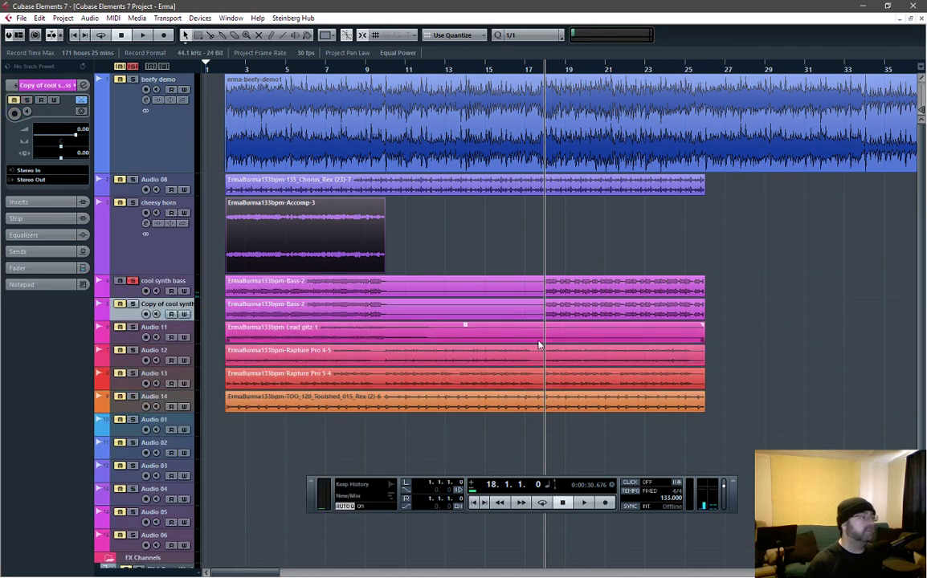
- Place only the bar 18 part of the duplicated Bass-2 clip at bar 2, and shorten the original Bass-2 clip to end at bar 10
drag(226, 310, 202, 319)
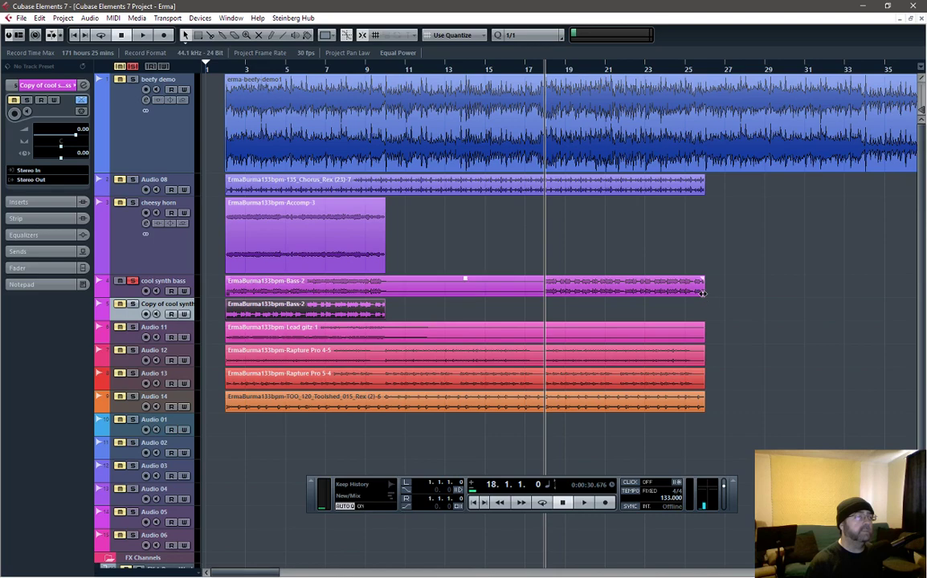
drag(706, 299, 386, 295)
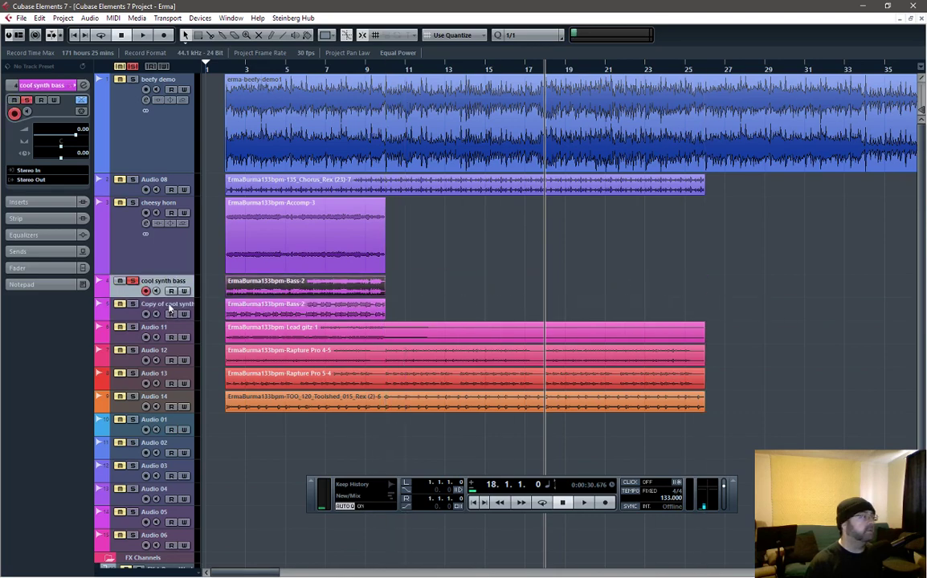
- Rename the duplicated bass track as "cool synth bass other part"
double_click(170, 308)
text(cool synth bass)
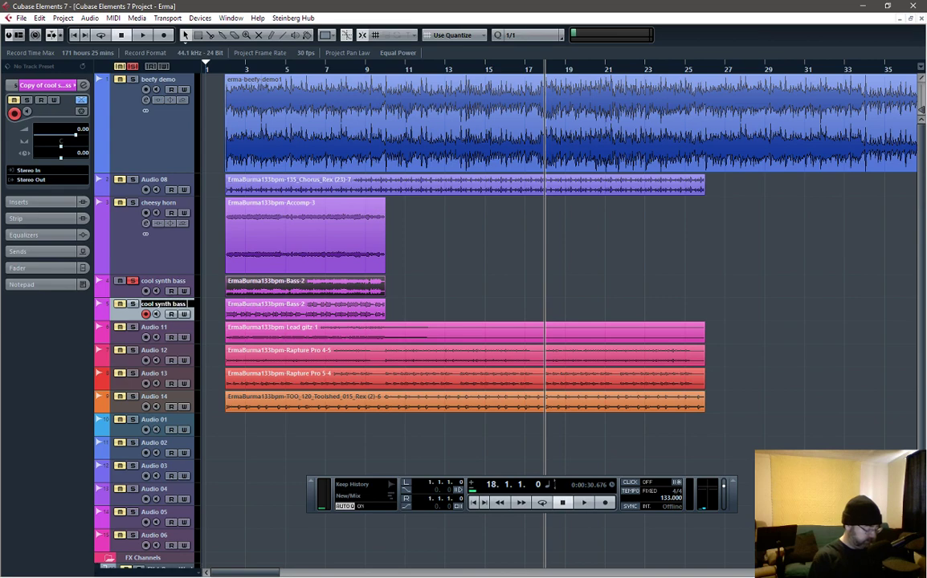
text( other part)
key(Return)
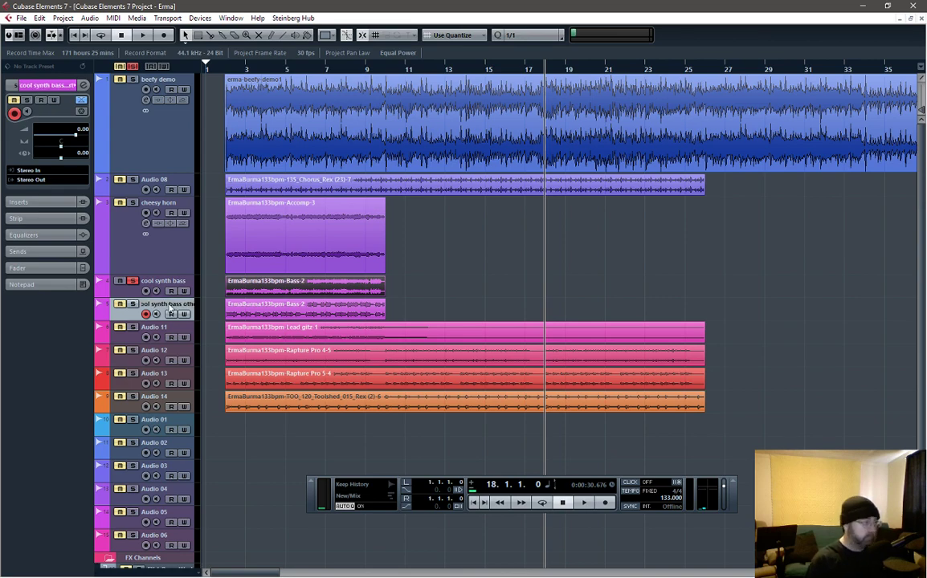
- Unsolo cool synth bass, solo the Audio 11 track and play its Lead gitz-1 clip from bar 2
click(132, 282)
click(155, 329)
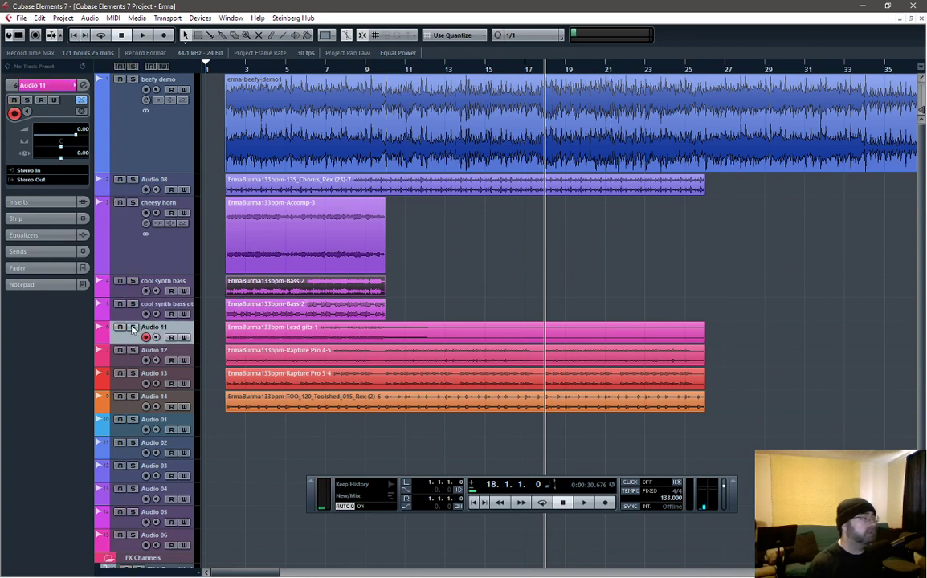
click(132, 327)
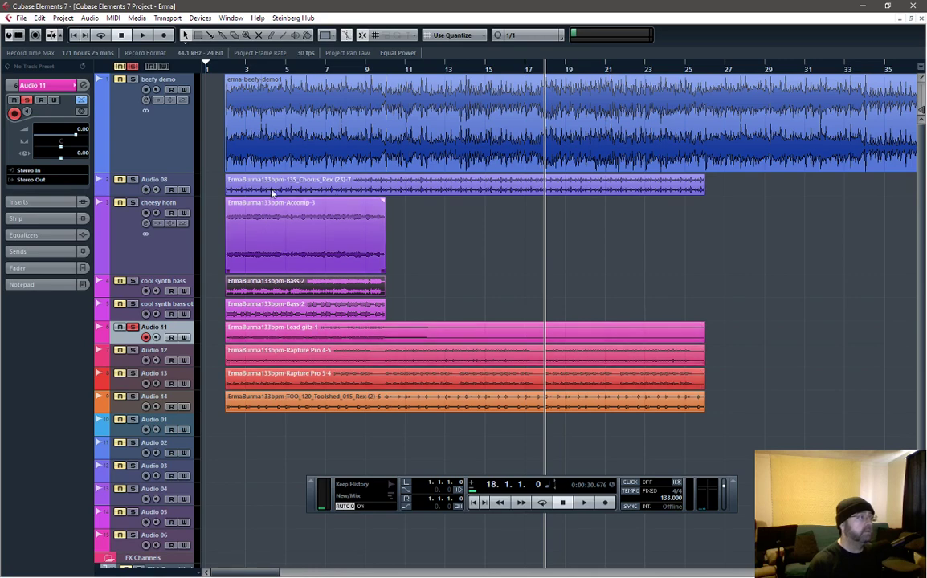
click(227, 71)
key(space)
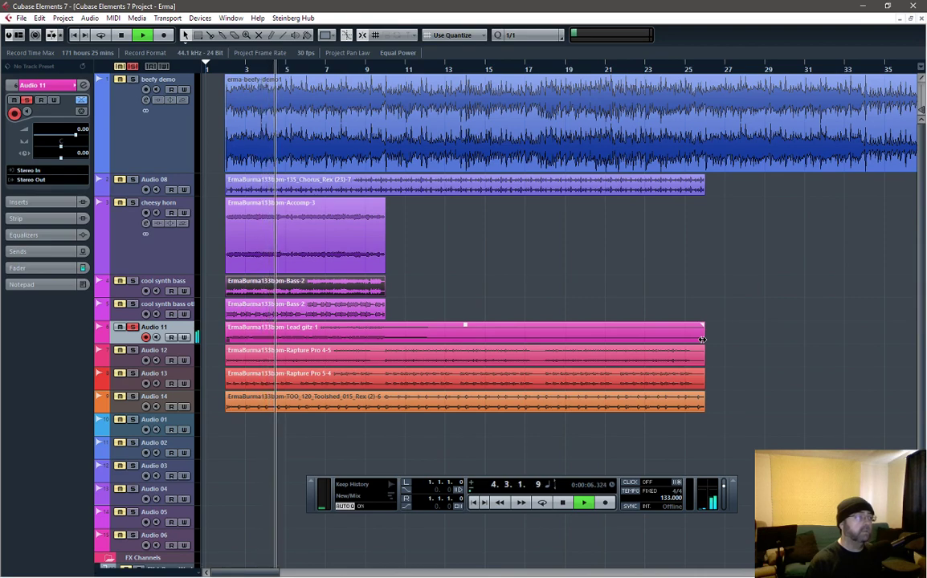
- Shorten the Lead gitz-1 clip to end at bar 10 and rename its track as "MANJO"
drag(702, 339, 385, 340)
double_click(172, 328)
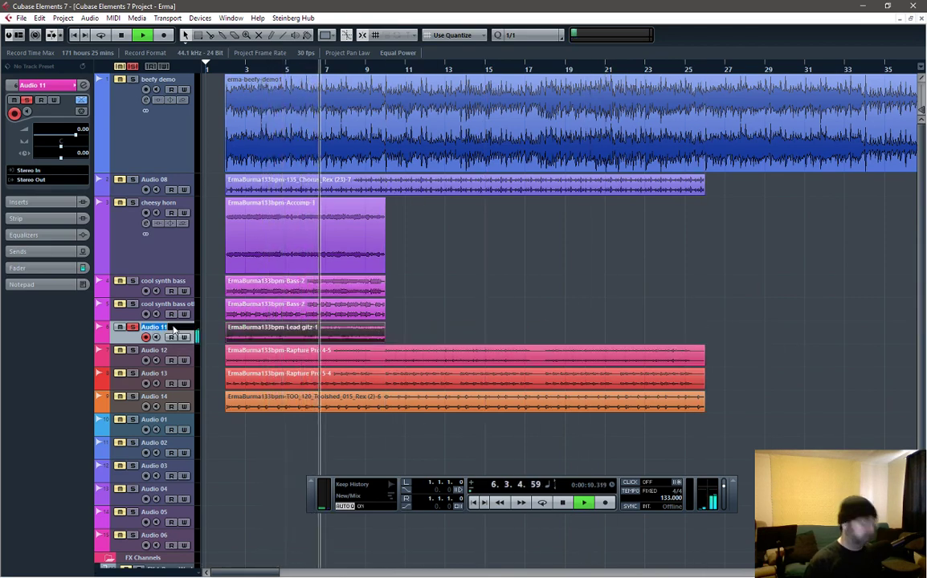
text(MANJO)
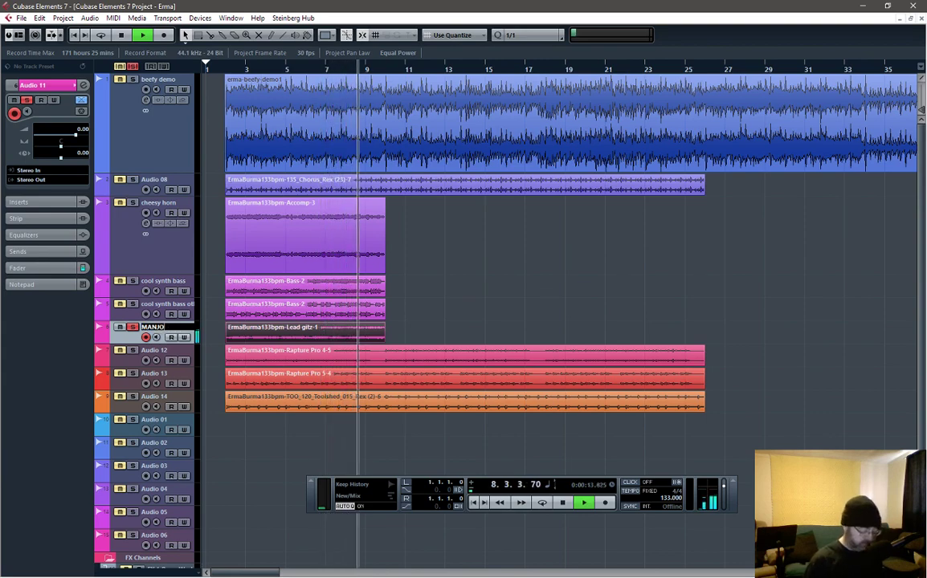
key(Return)
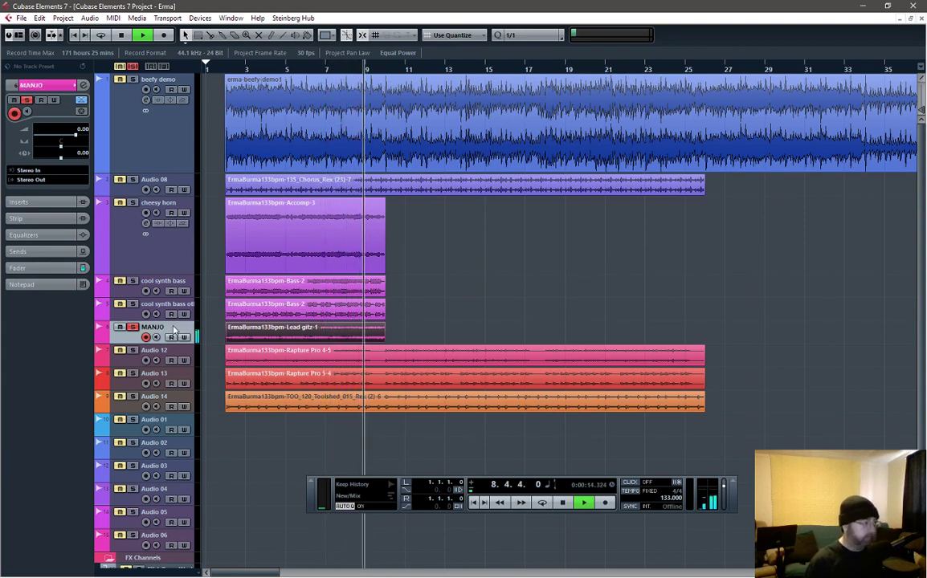
key(space)
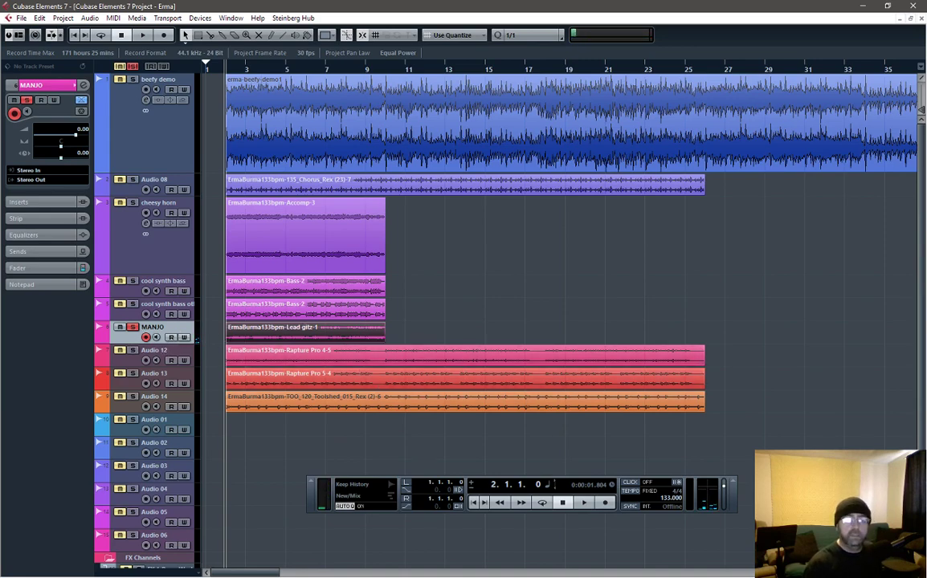
key(F2)
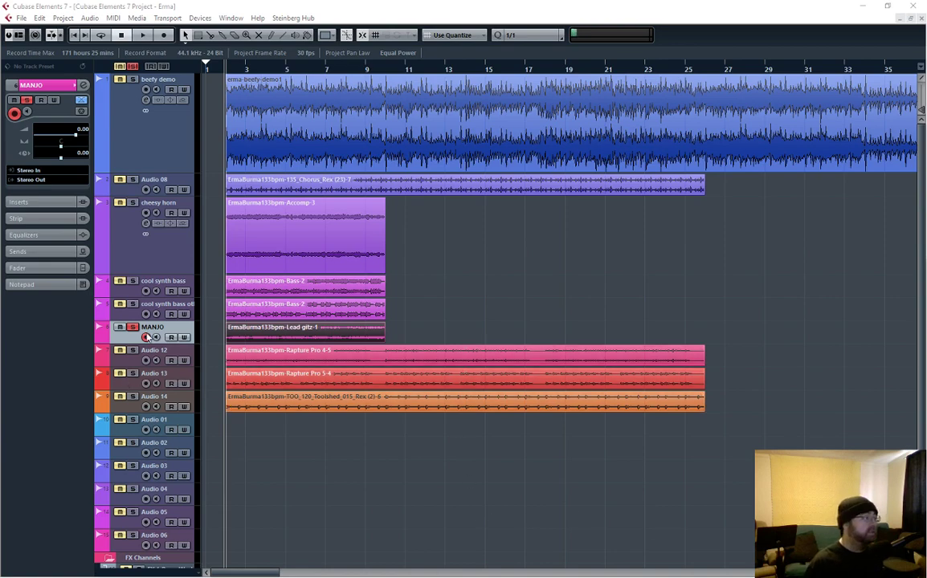
key(F2)
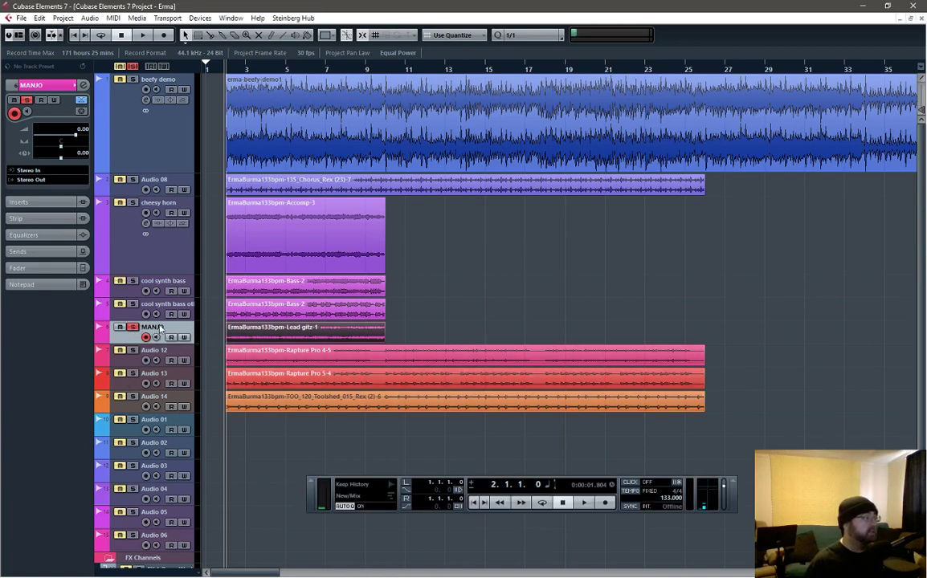
- Solo the Audio 12 track in place of MANJO, make it taller and audition its Rapture Pro 4-5 clip from bar 2
click(171, 353)
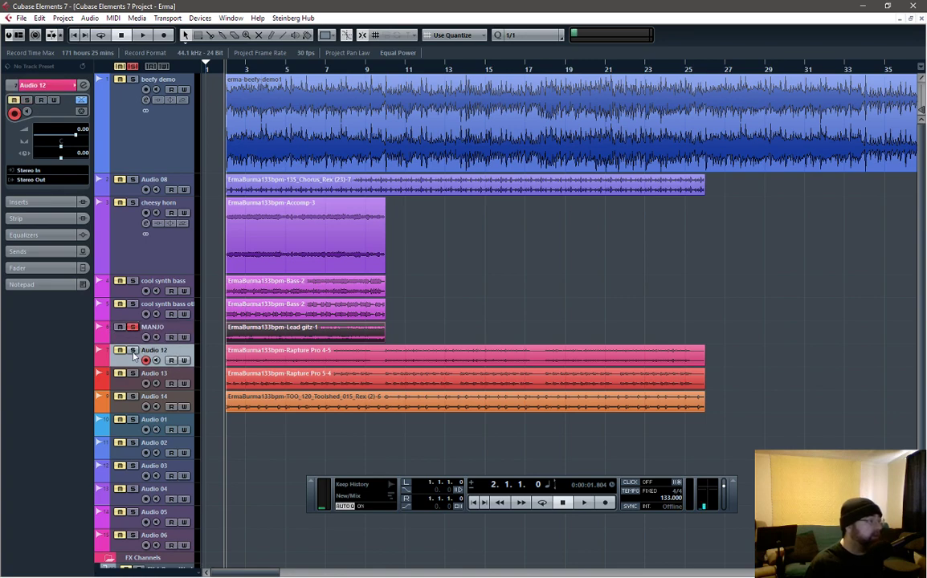
click(134, 352)
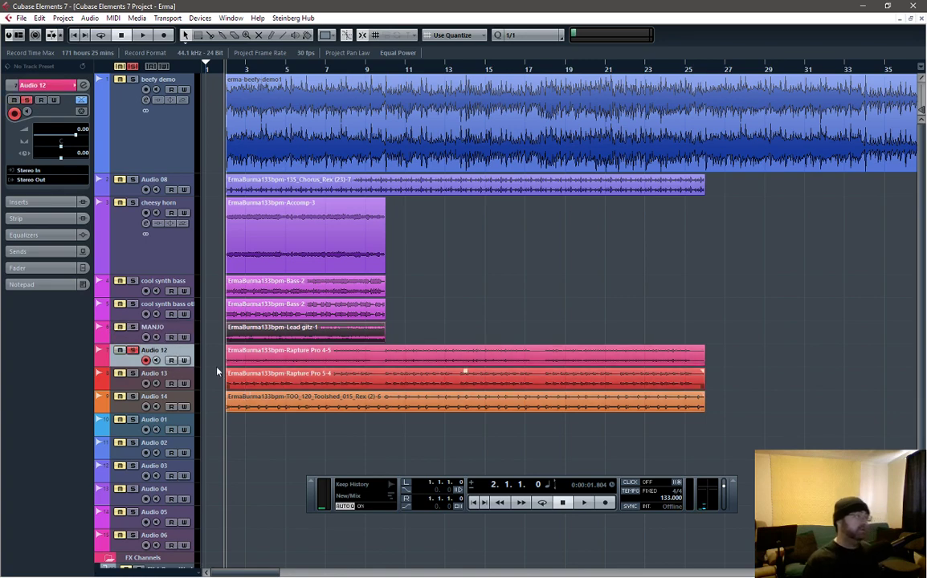
drag(171, 369, 171, 443)
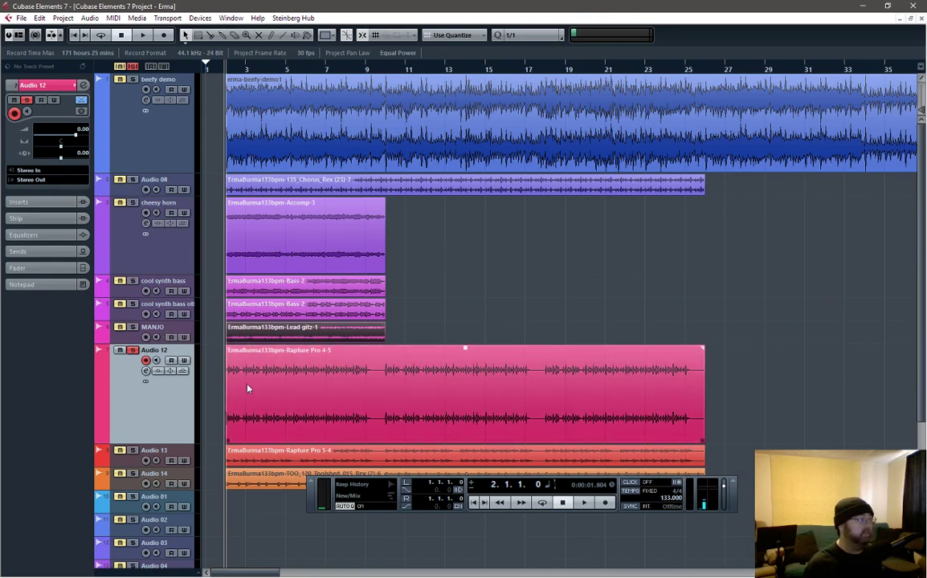
key(space)
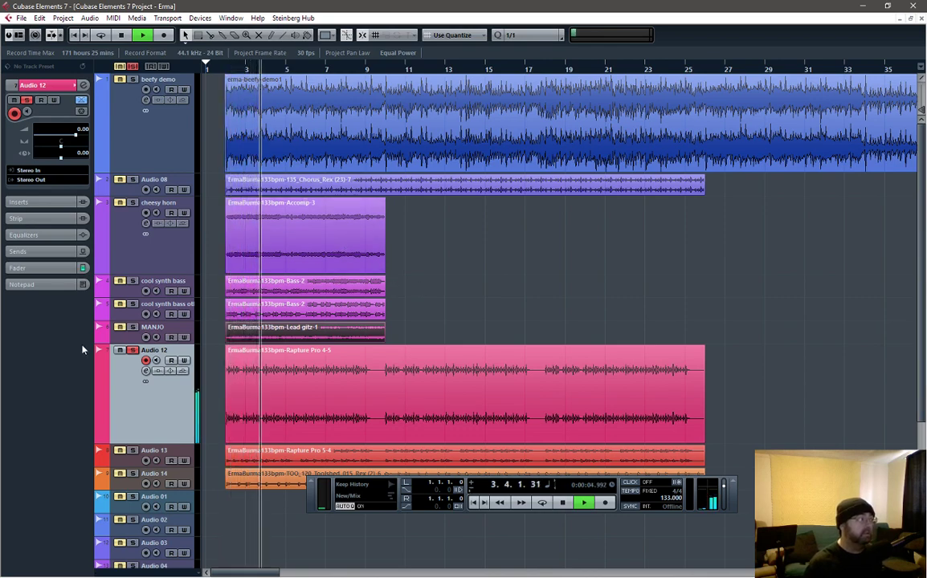
key(space)
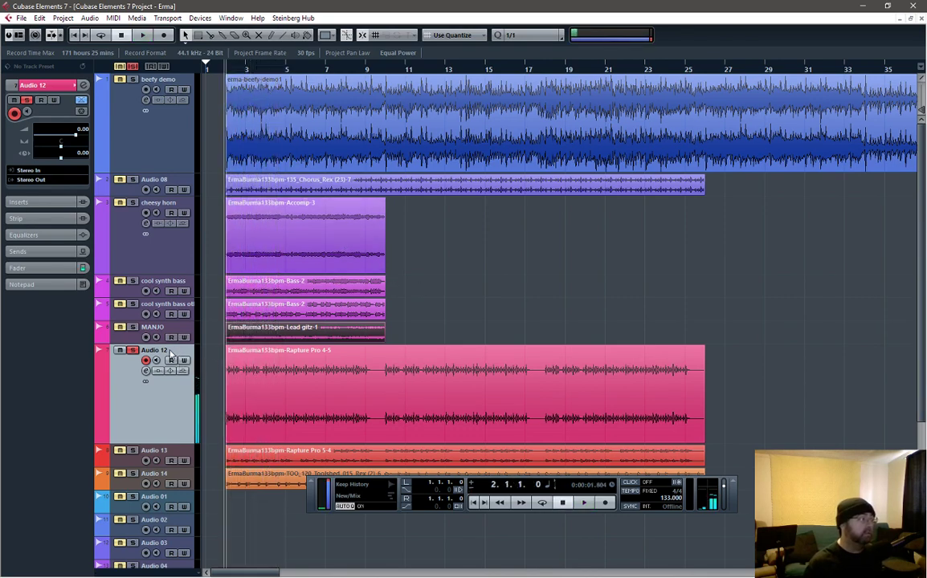
- Rename the Audio 12 track with a name beginning "dun digga dun dun"
double_click(165, 351)
text(dun dig)
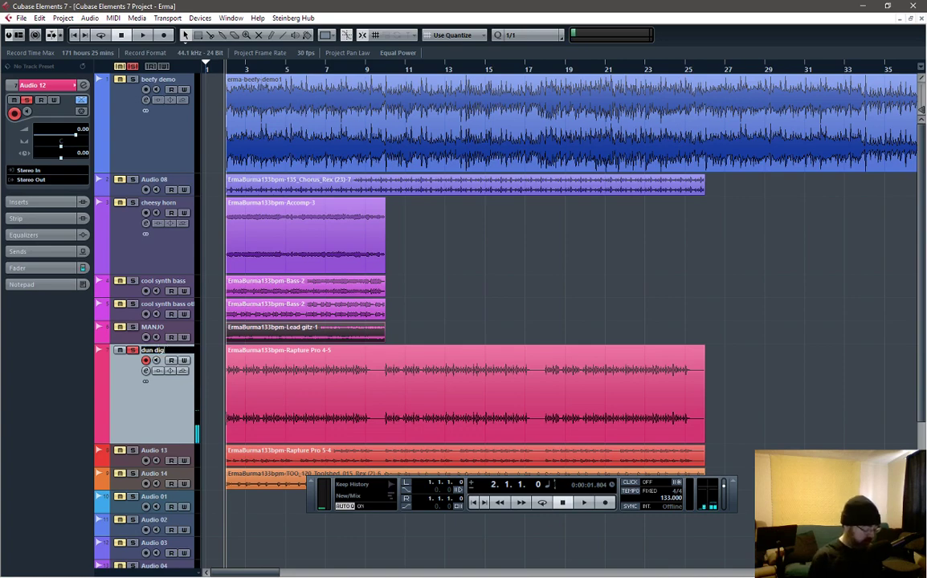
text(ga dun dun d)
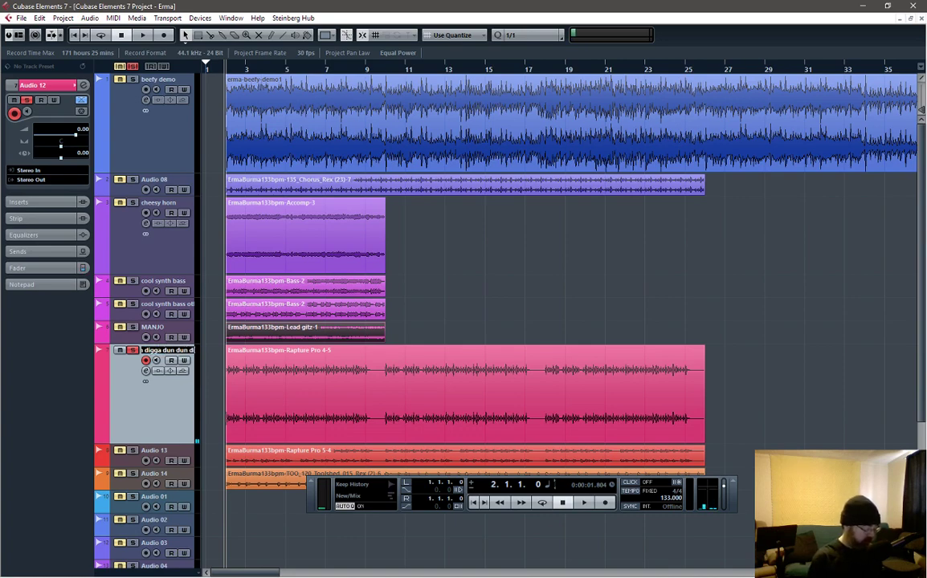
key(Return)
- Audition the Rapture Pro 4-5 clip from bar 2 and again from bar 10
key(space)
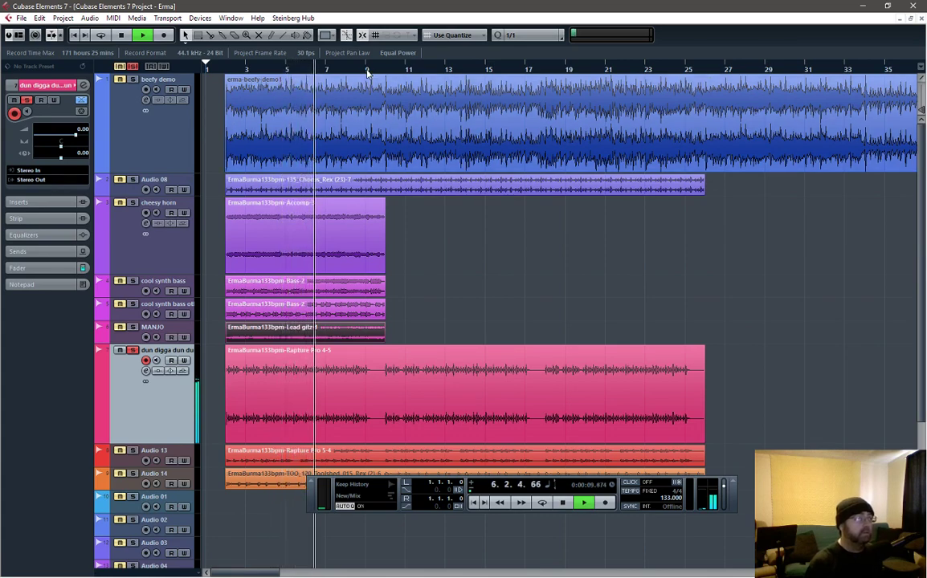
key(space)
click(406, 72)
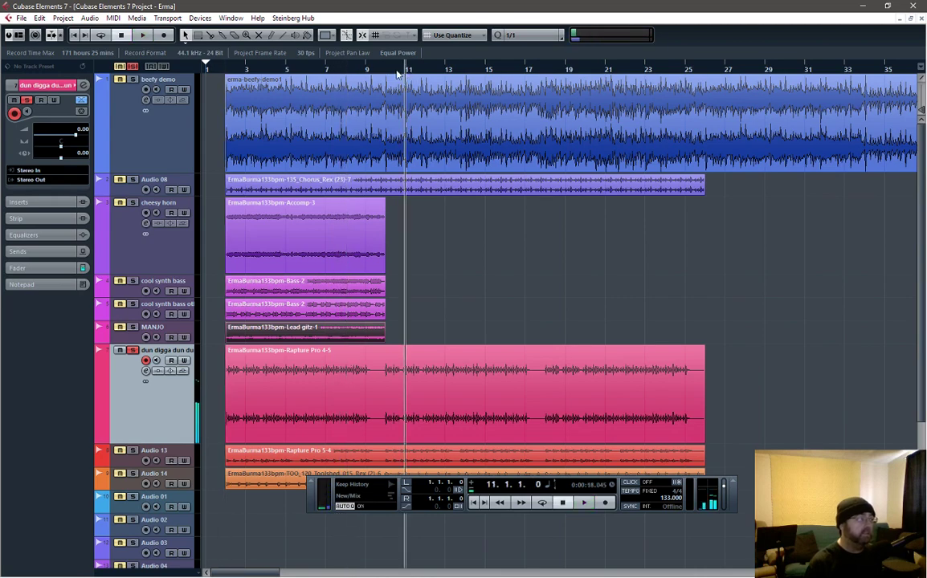
click(391, 73)
key(space)
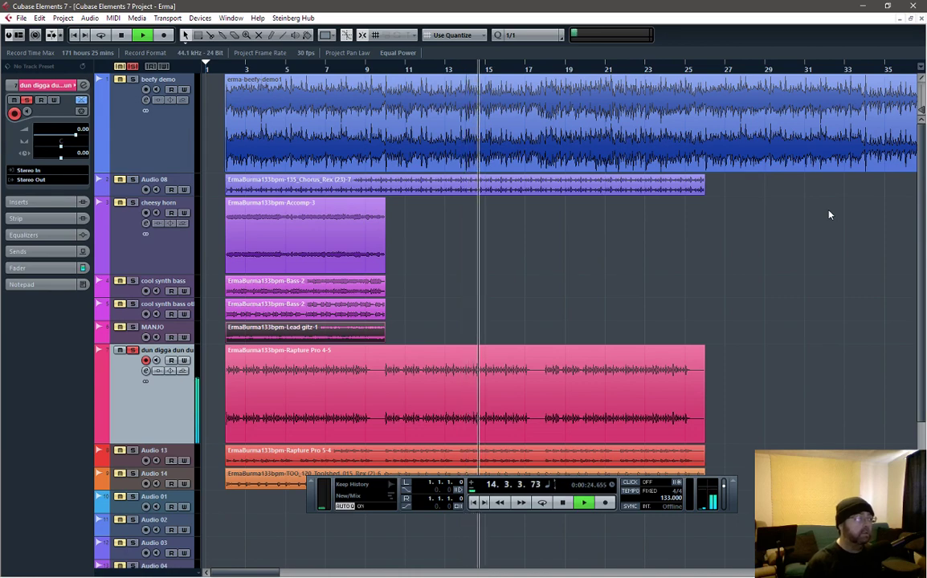
key(space)
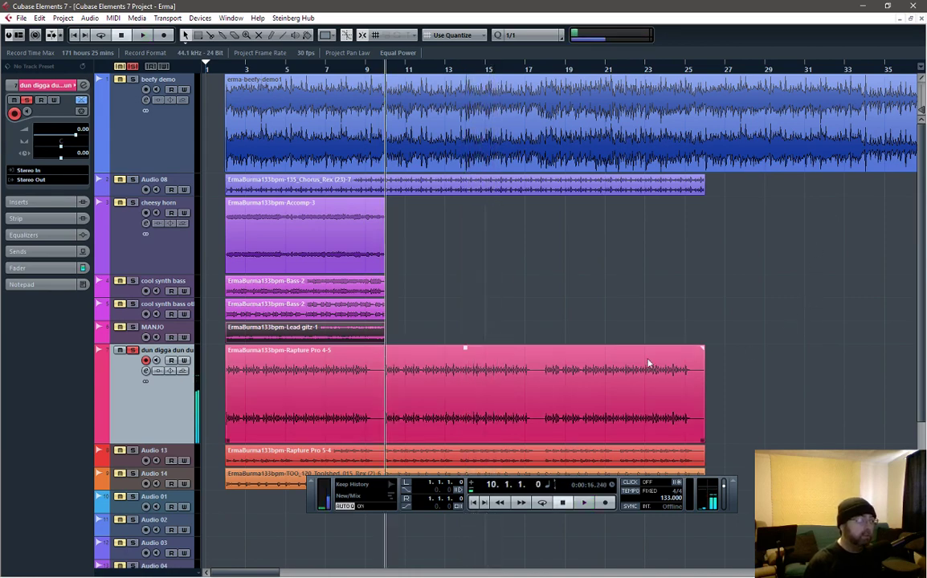
- Enlarge the dun digga track further and audition its clip from bar 18
drag(176, 444, 169, 524)
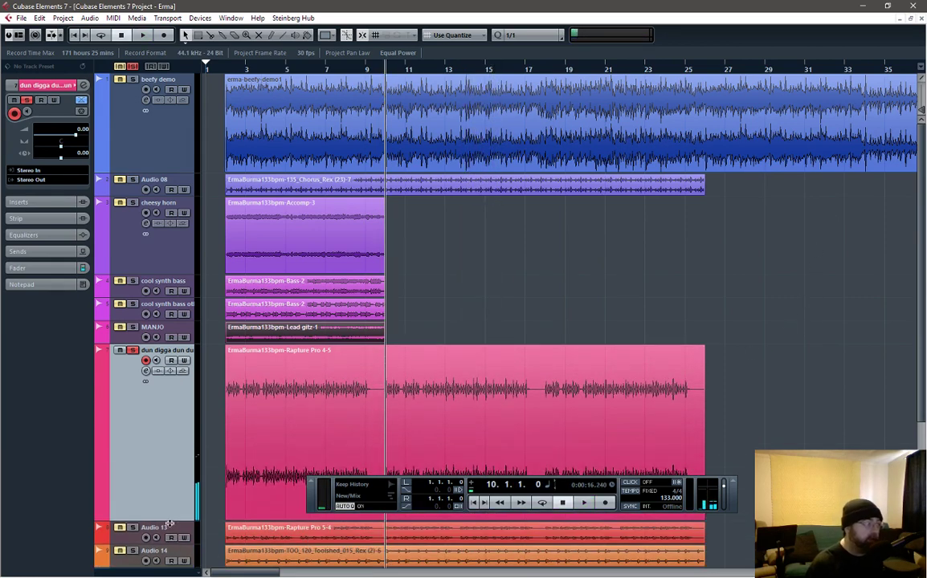
click(547, 69)
key(space)
key(space)
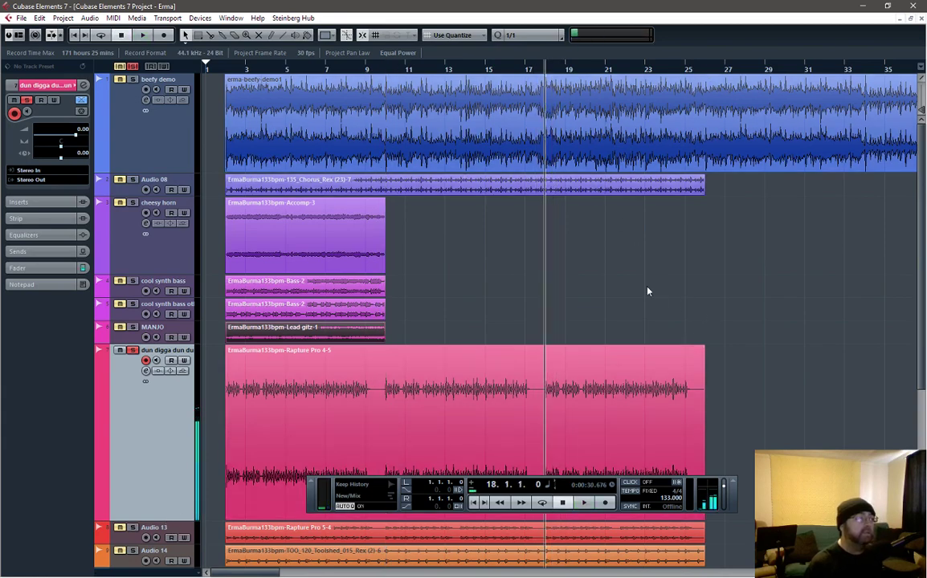
- Shorten the Rapture Pro 4-5 clip to end at bar 10 and reduce the height of its track
scroll(659, 321, down, 4)
click(698, 319)
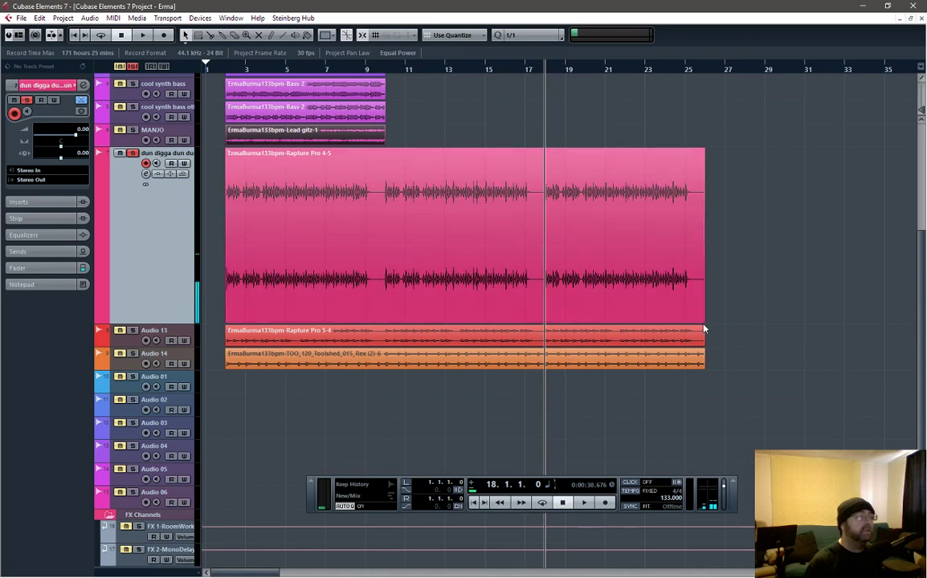
drag(702, 319, 377, 310)
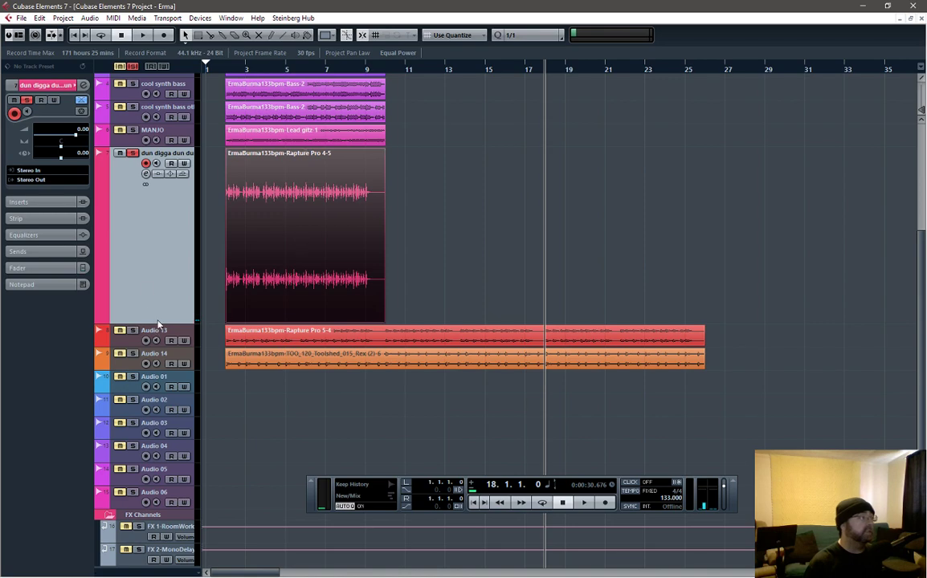
drag(157, 322, 157, 196)
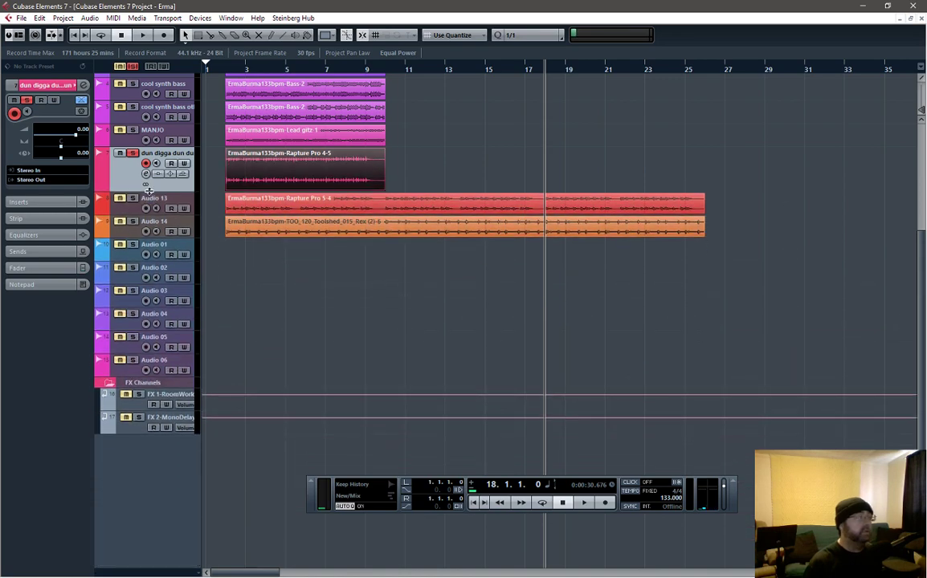
scroll(797, 337, up, 3)
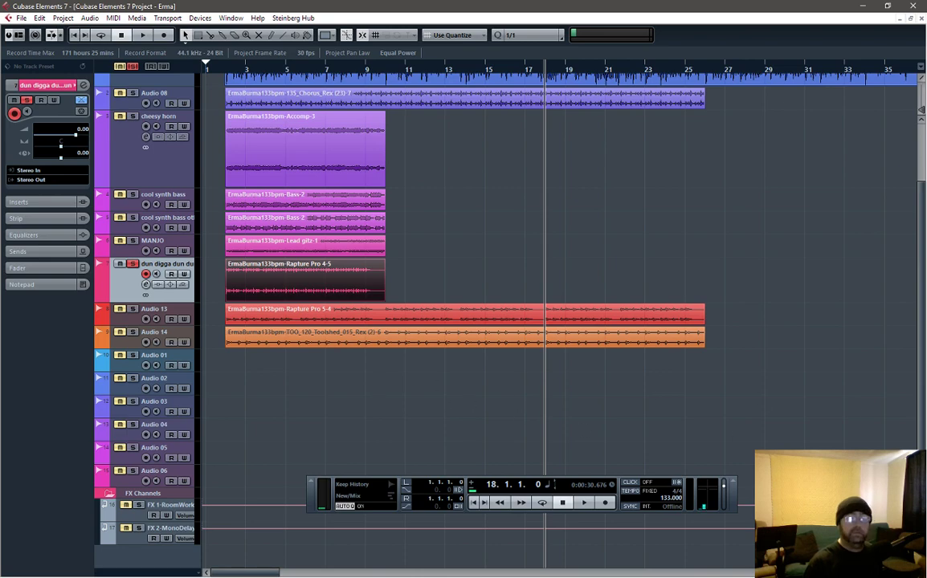
key(F2)
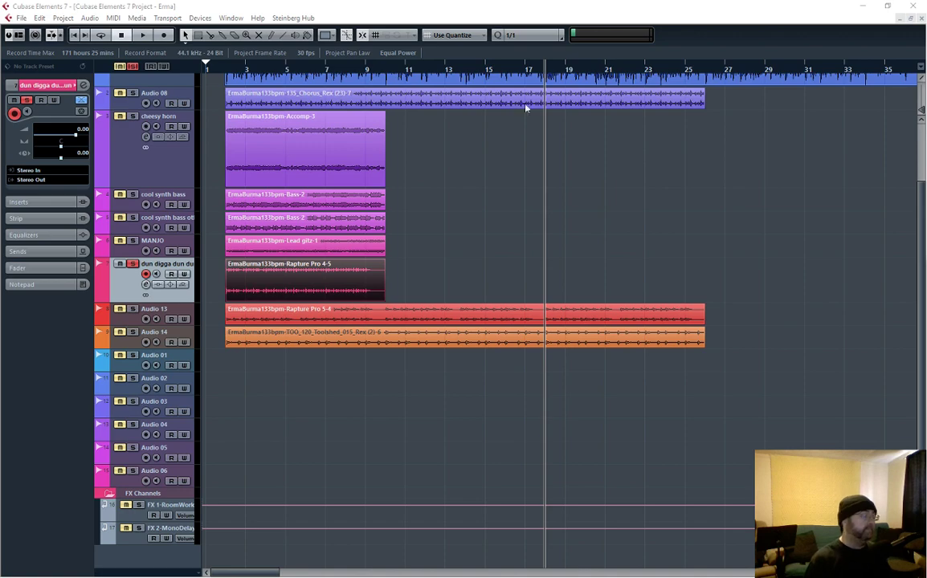
key(F2)
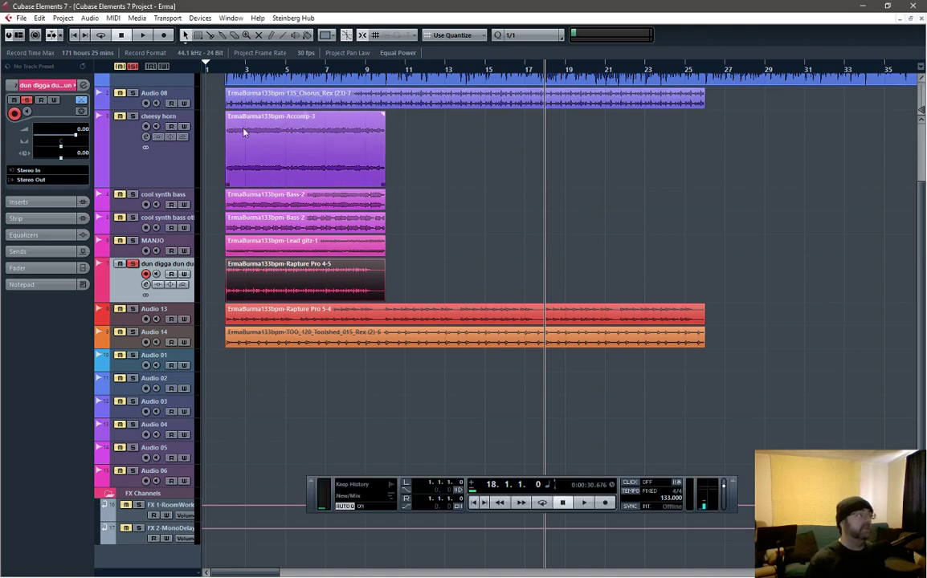
- Solo the Audio 13 track in place of the dun digga track and set the playback position to bar 2
click(180, 315)
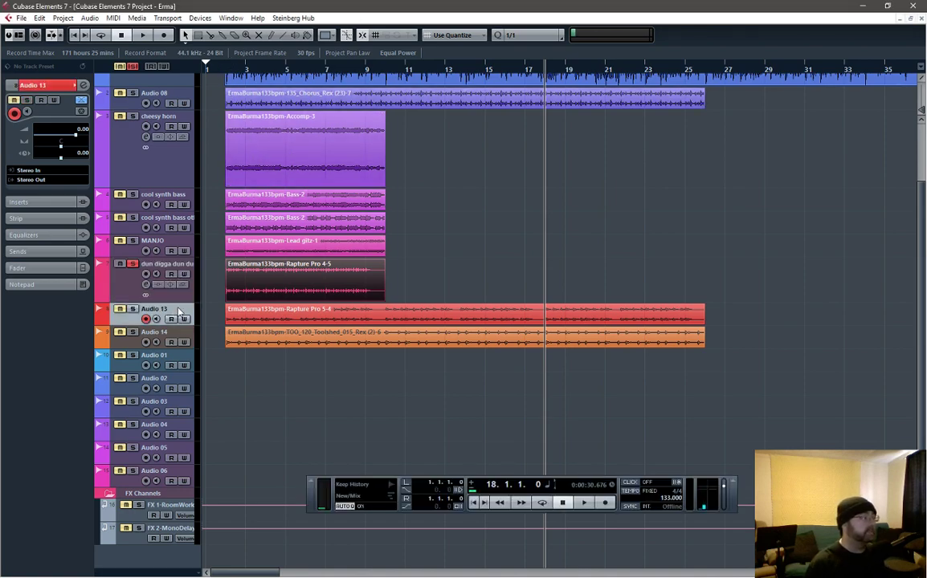
click(133, 264)
click(133, 309)
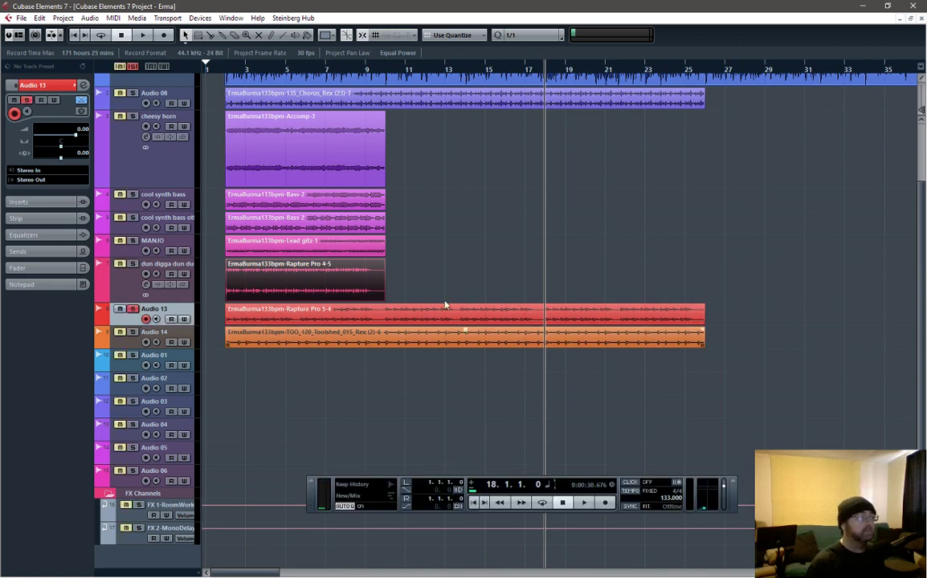
click(226, 72)
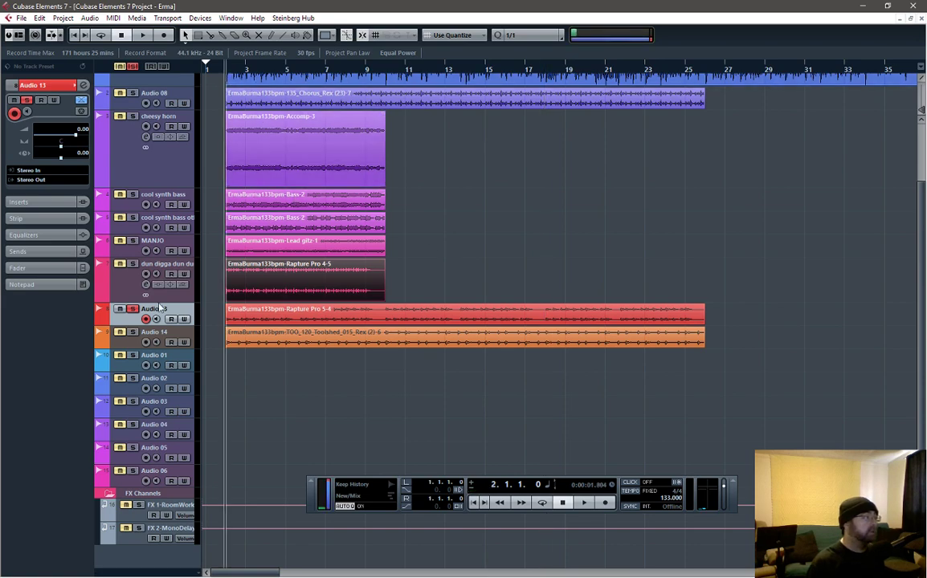
- Enlarge the Audio 13 track and audition its Rapture Pro 5-4 clip from bar 2
click(171, 321)
key(space)
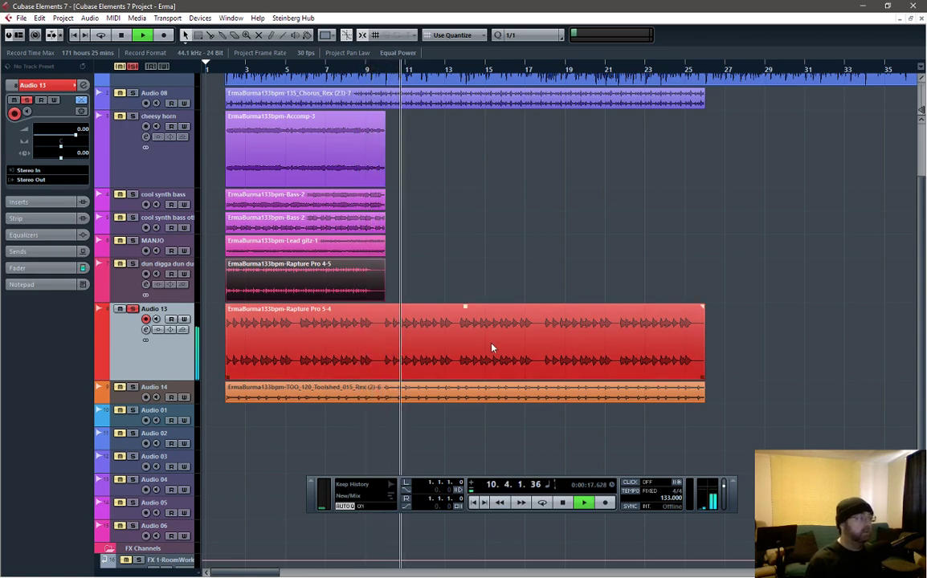
key(space)
key(space)
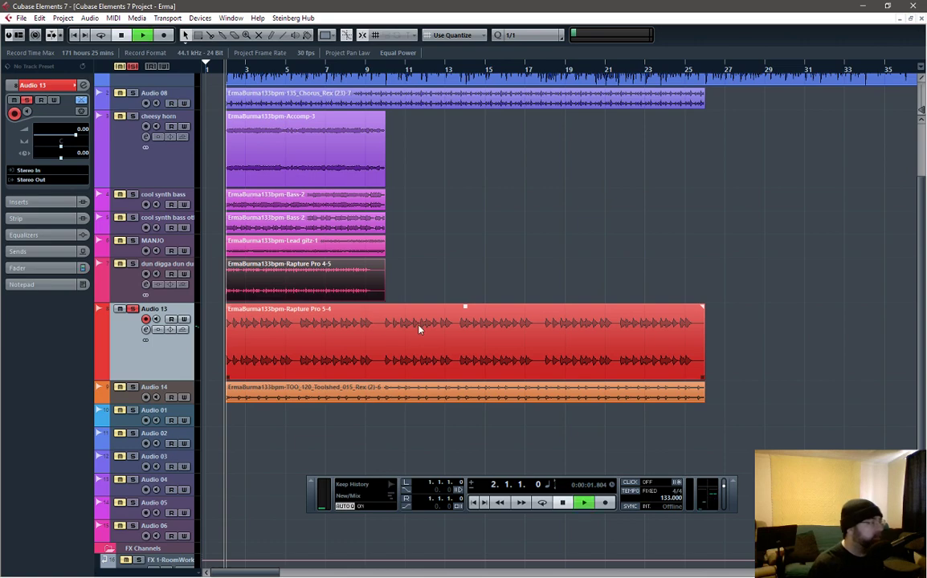
key(space)
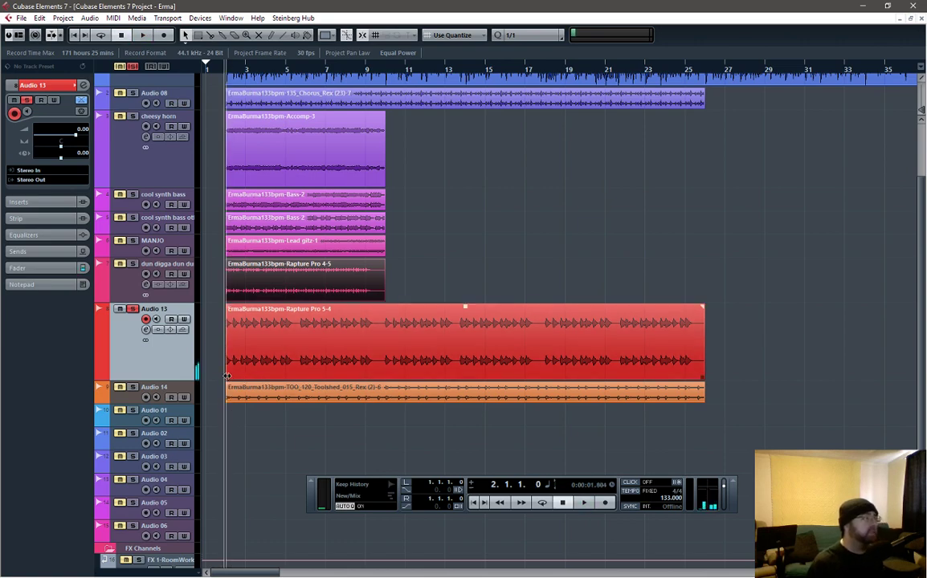
mouse_move(227, 377)
mouse_down()
mouse_move(396, 377)
mouse_move(228, 374)
mouse_up()
ctrl+scroll(447, 341, up, 5)
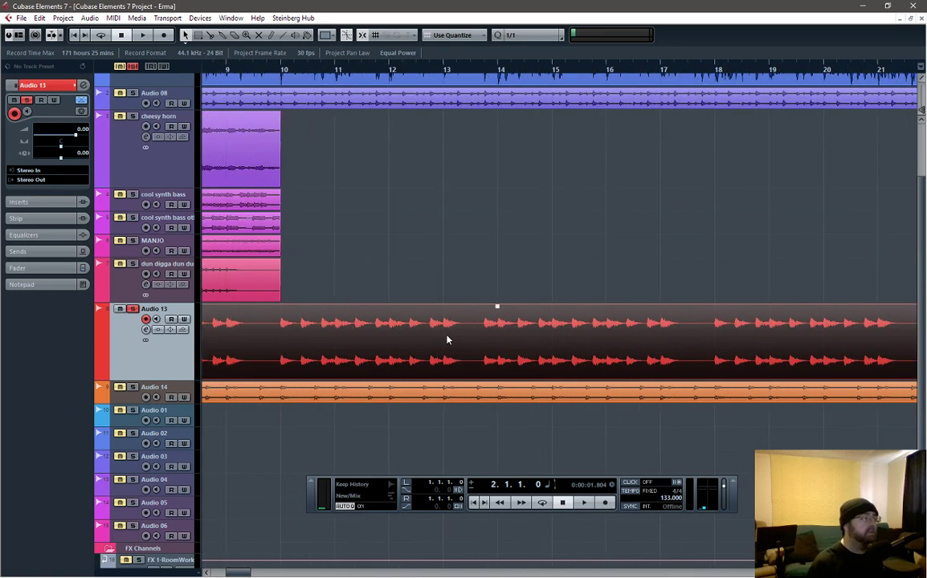
key(space)
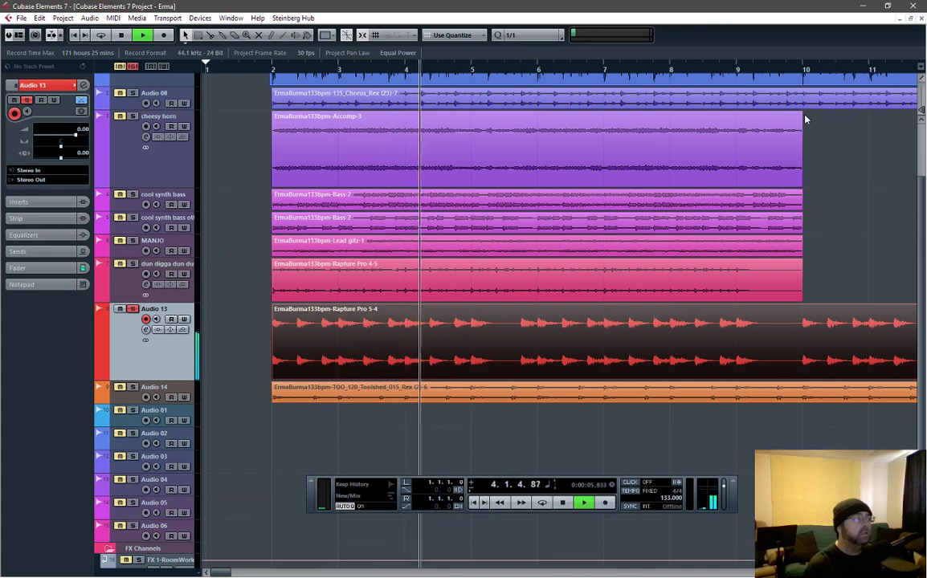
key(space)
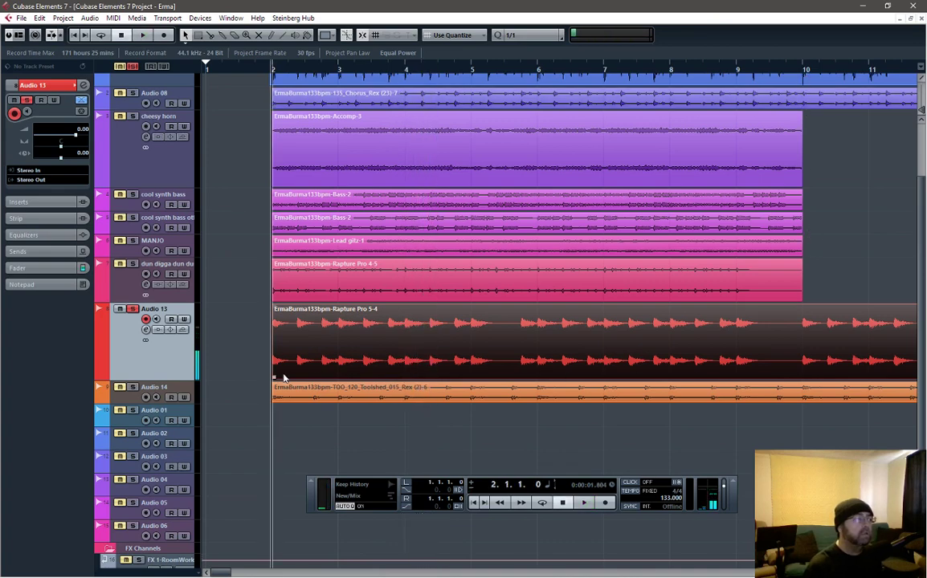
- Trim the Rapture Pro 5-4 clip's start to bar 10 and move the remaining clip to start at bar 2
drag(273, 376, 780, 384)
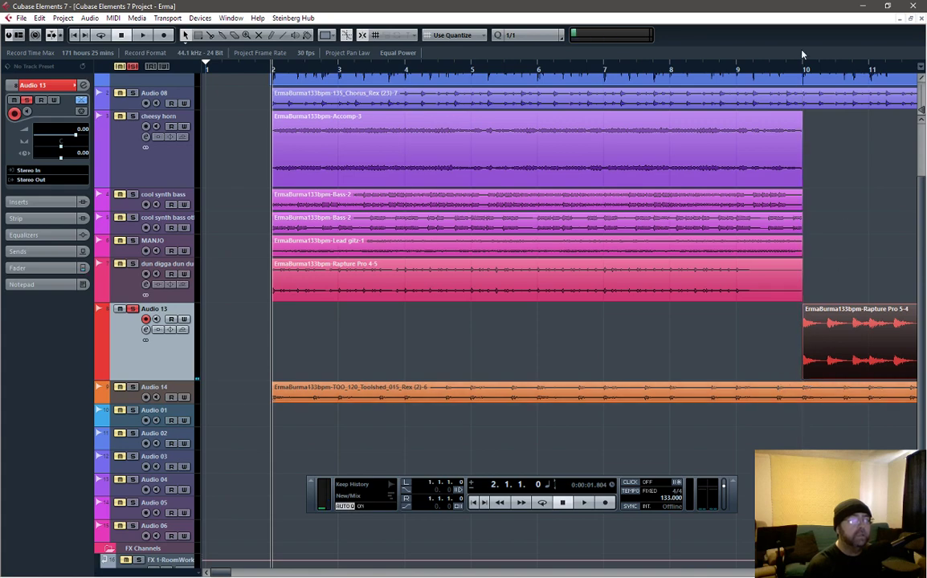
click(805, 72)
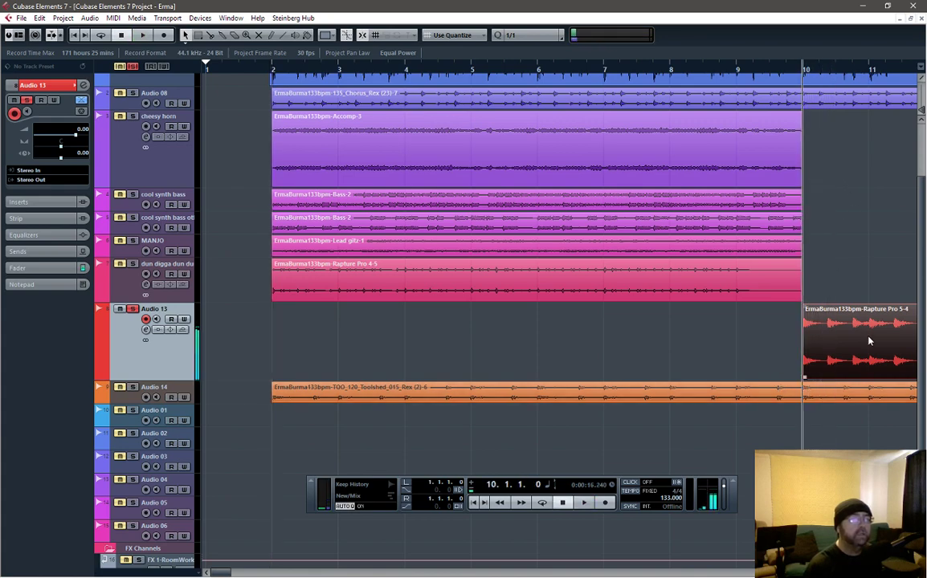
drag(839, 339, 307, 338)
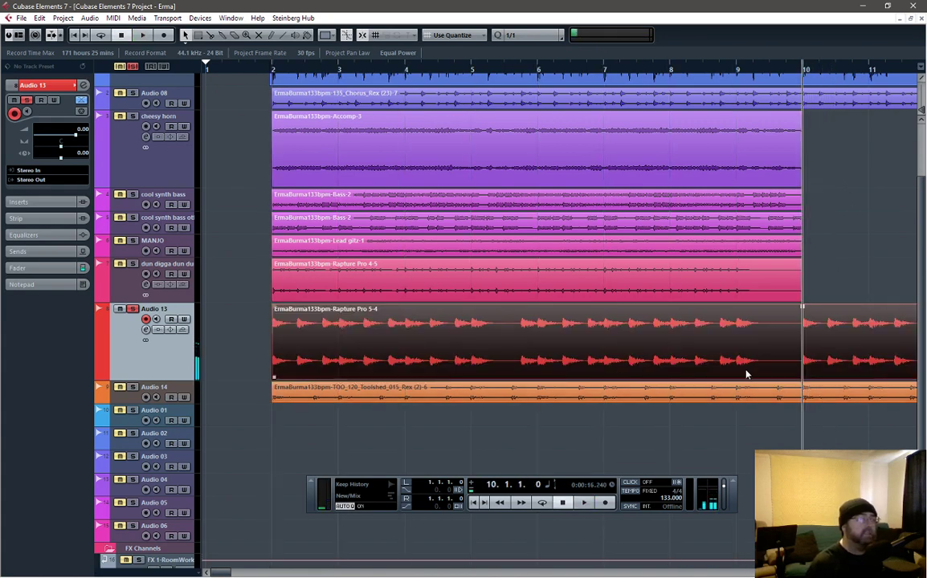
- Audition the Rapture Pro 5-4 clip from bar 10 and shorten it to end at bar 10
key(space)
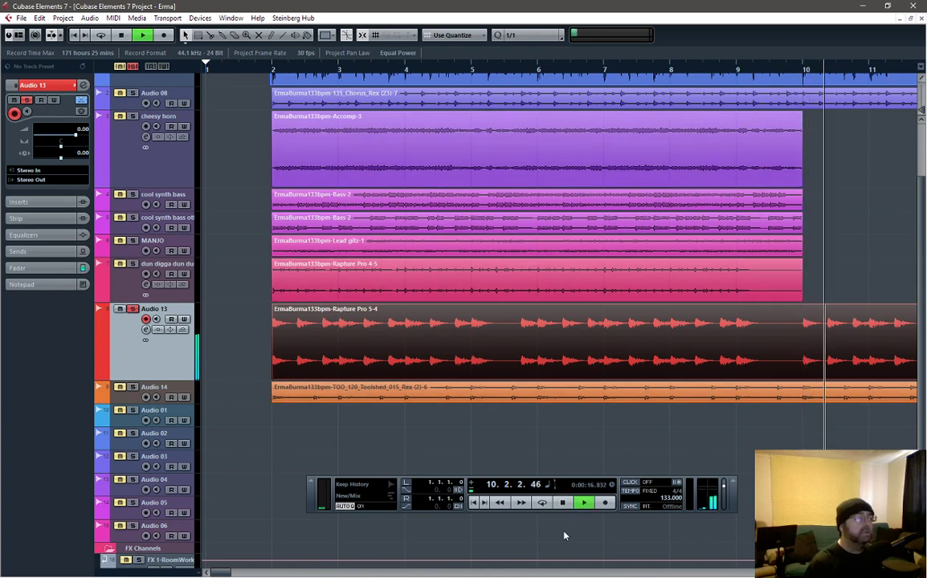
click(258, 573)
key(space)
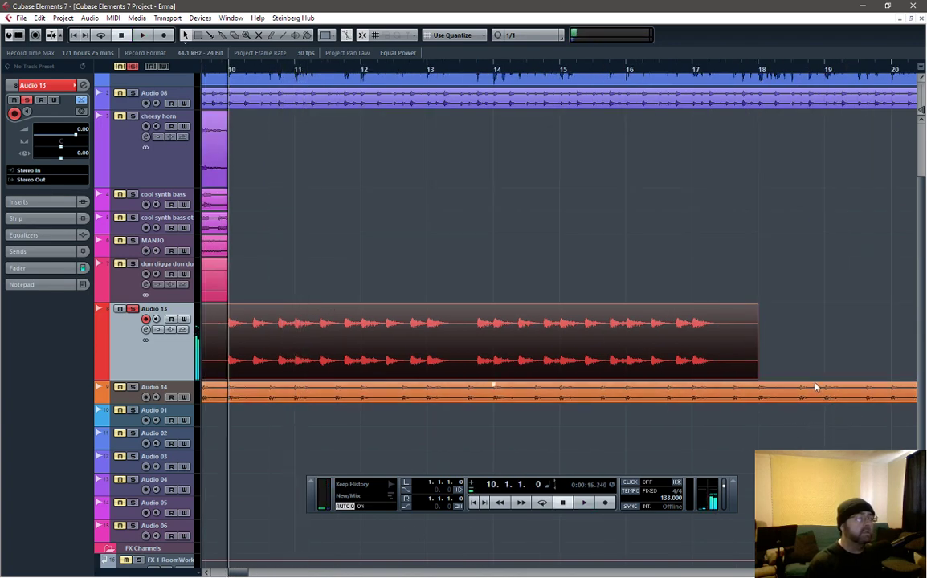
drag(754, 375, 229, 376)
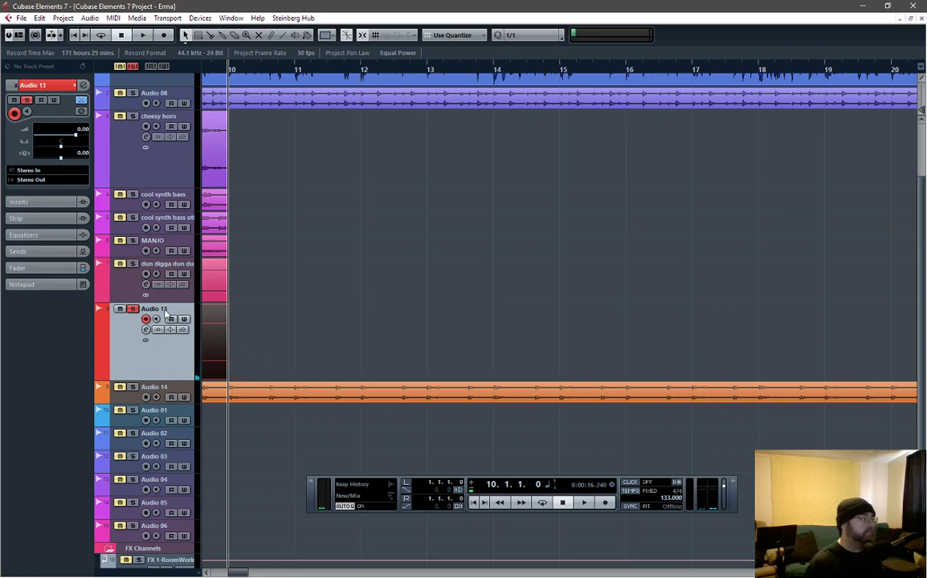
- Solo the Audio 14 track in place of Audio 13 and audition its clip from bar 10
click(133, 309)
click(144, 390)
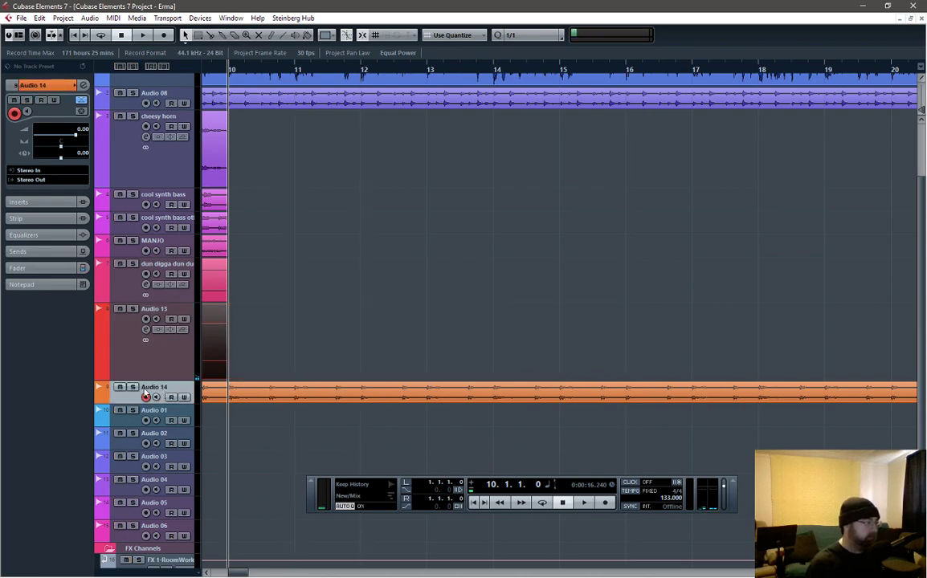
click(134, 388)
key(space)
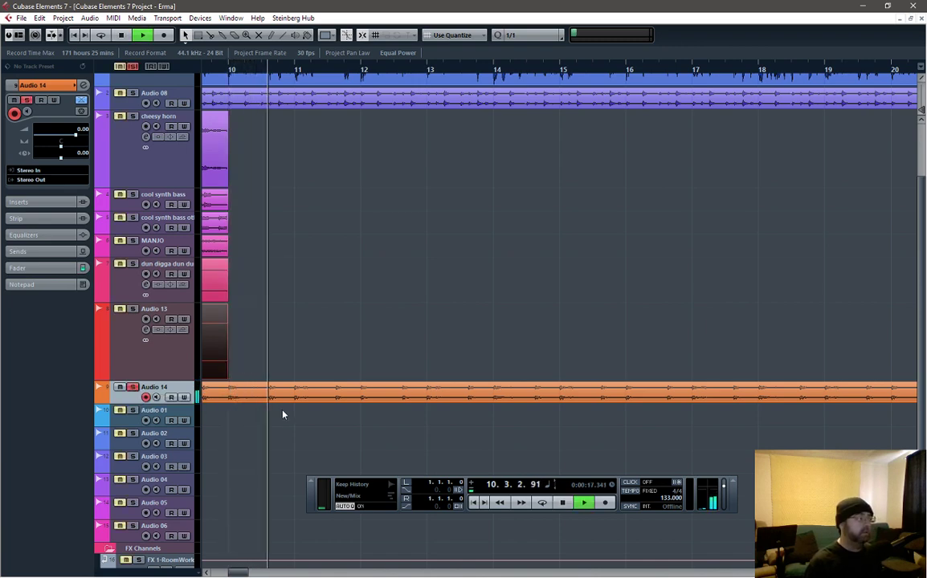
key(space)
- Rename the Audio 13 track as "big synth drum"
double_click(163, 310)
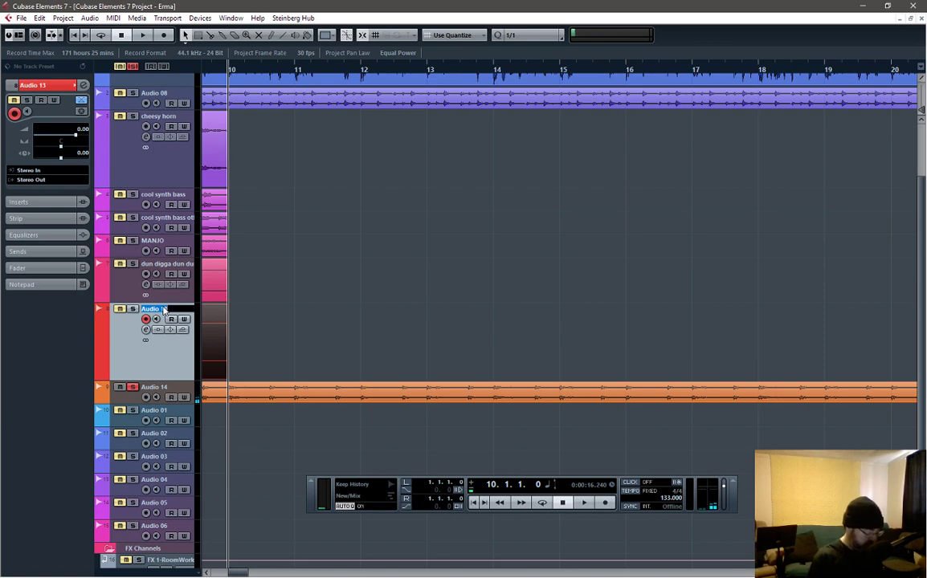
key(BackSpace)
text(big synth drum)
key(Return)
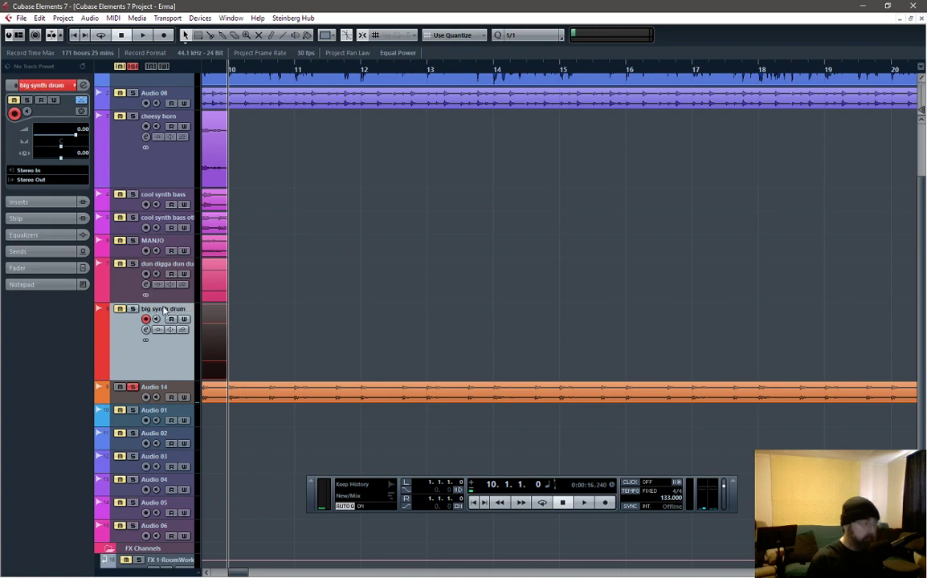
- Audition the Audio 14 track from bar 10 and rename it as "spring & kick"
click(165, 388)
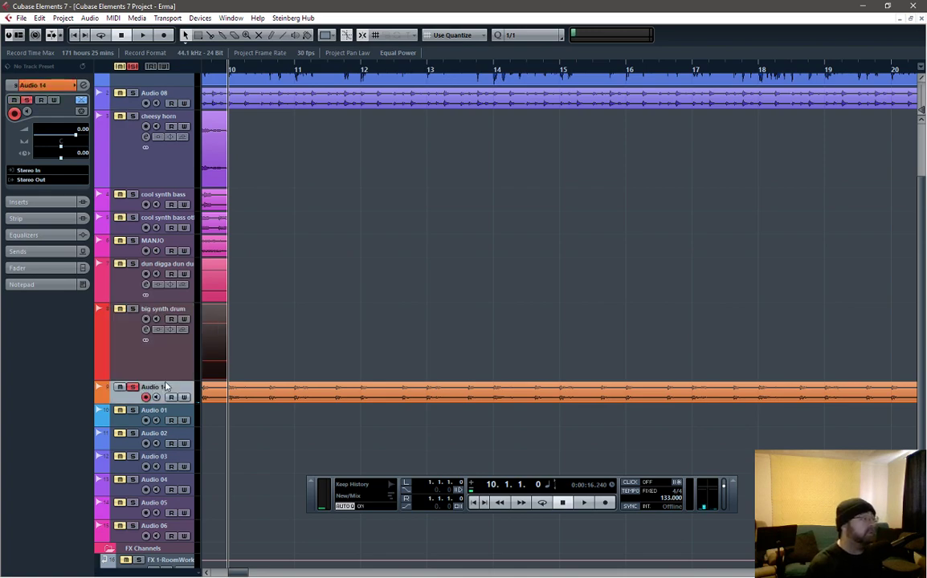
key(space)
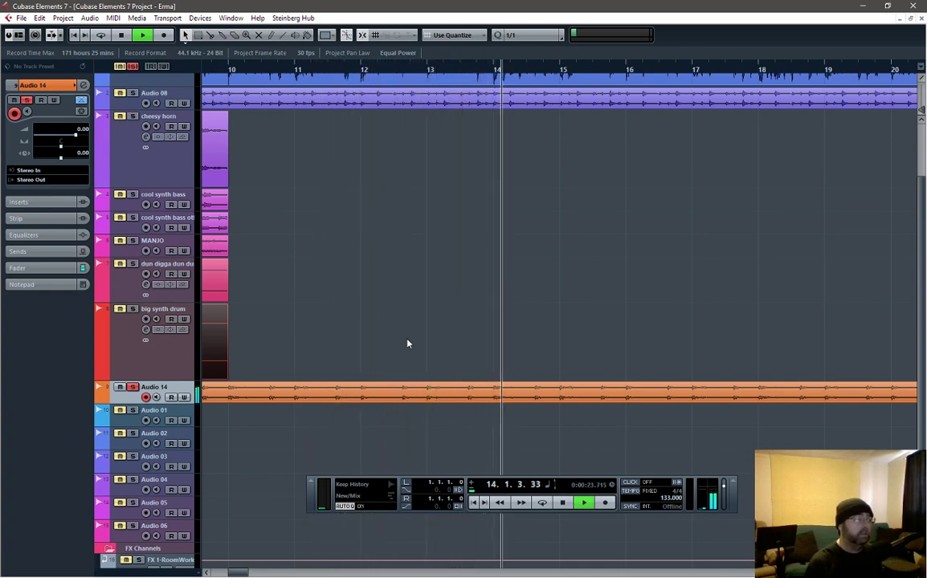
double_click(163, 388)
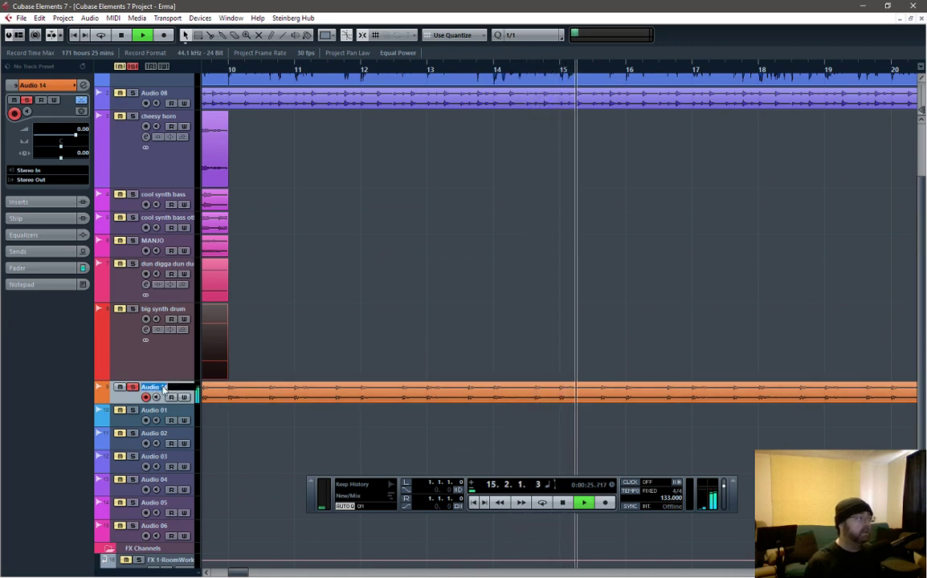
text(spring)
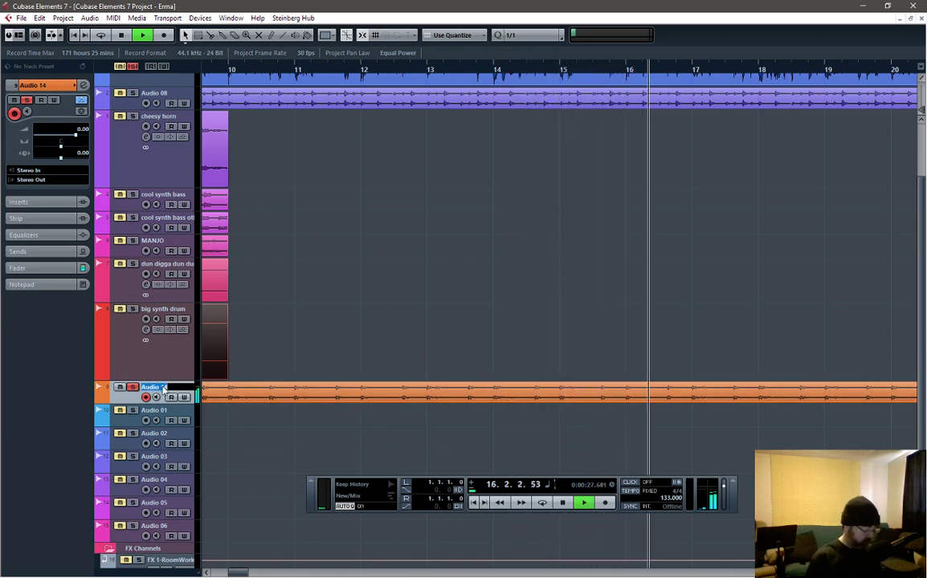
text( & kic)
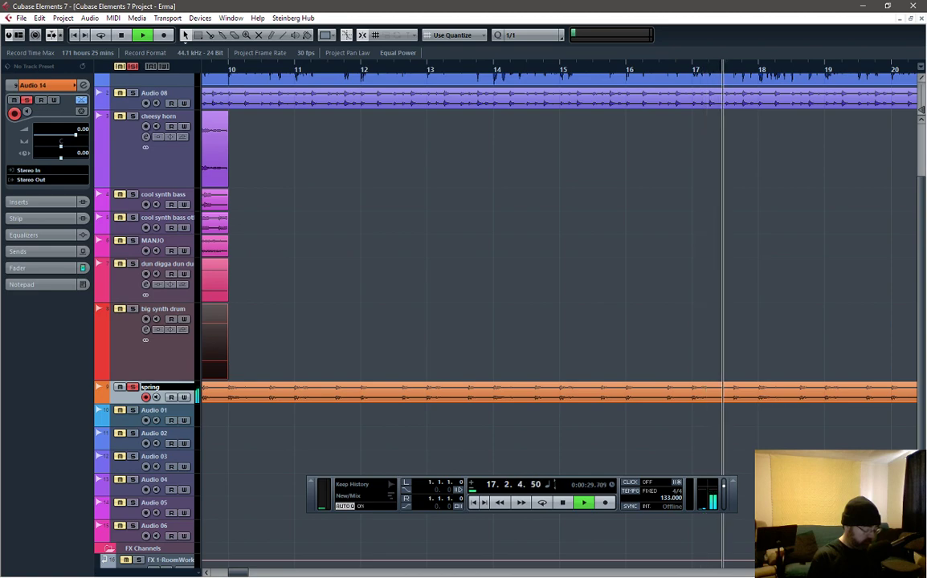
text(k)
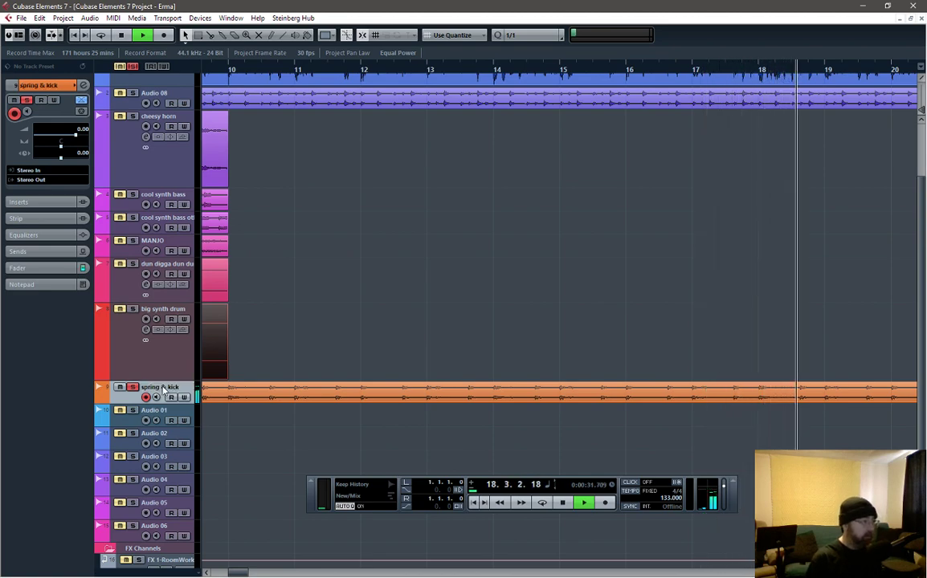
key(Return)
- Shorten the Toolshed clip on the spring & kick track to end at bar 10 and stop playback
ctrl+scroll(415, 238, down, 4)
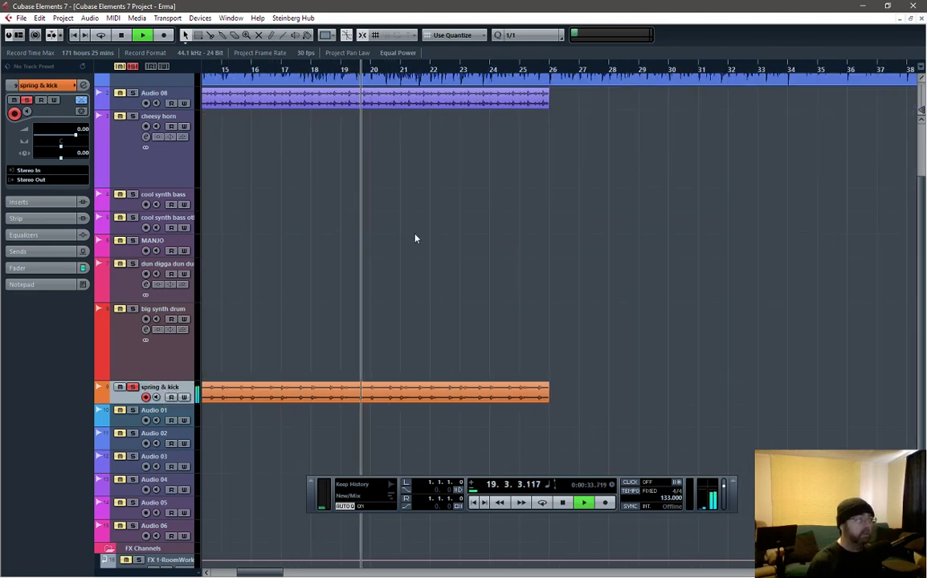
drag(248, 572, 222, 573)
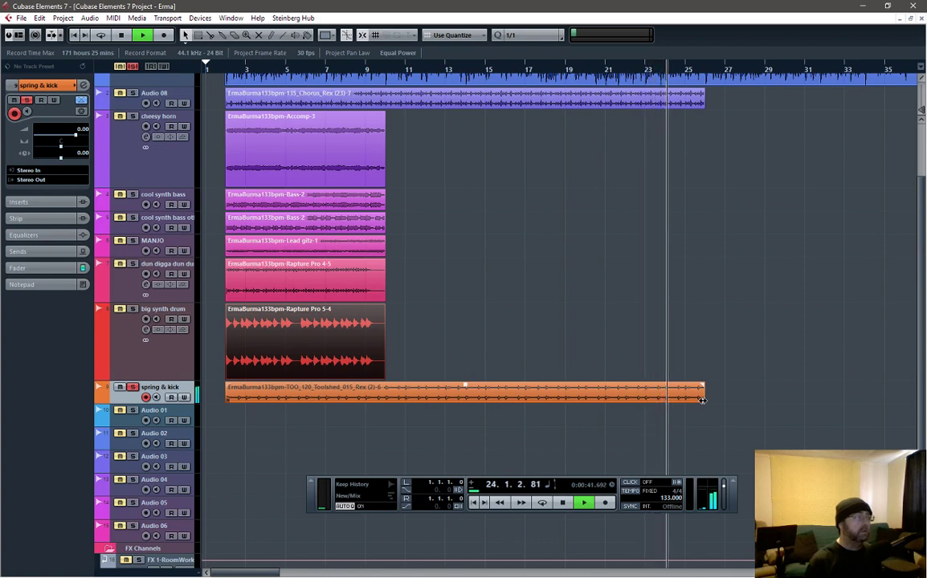
drag(703, 400, 376, 402)
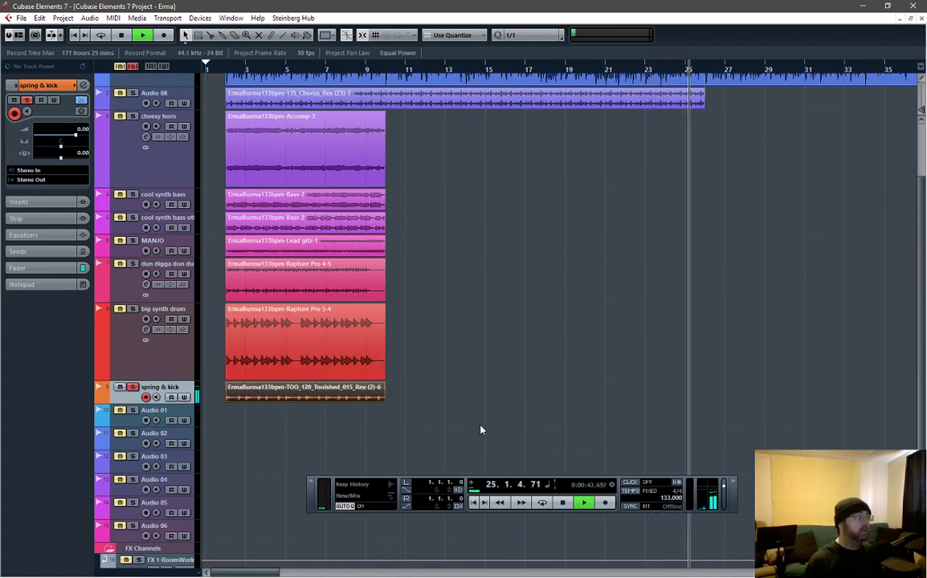
key(space)
- Clear the solo from the spring & kick track and reduce the height of the cheesy horn track
scroll(403, 286, up, 3)
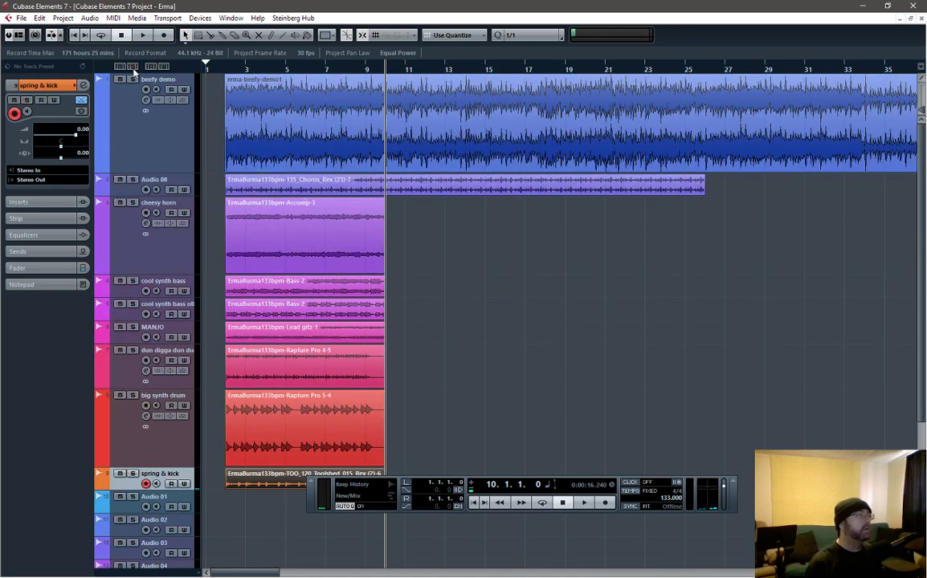
click(135, 184)
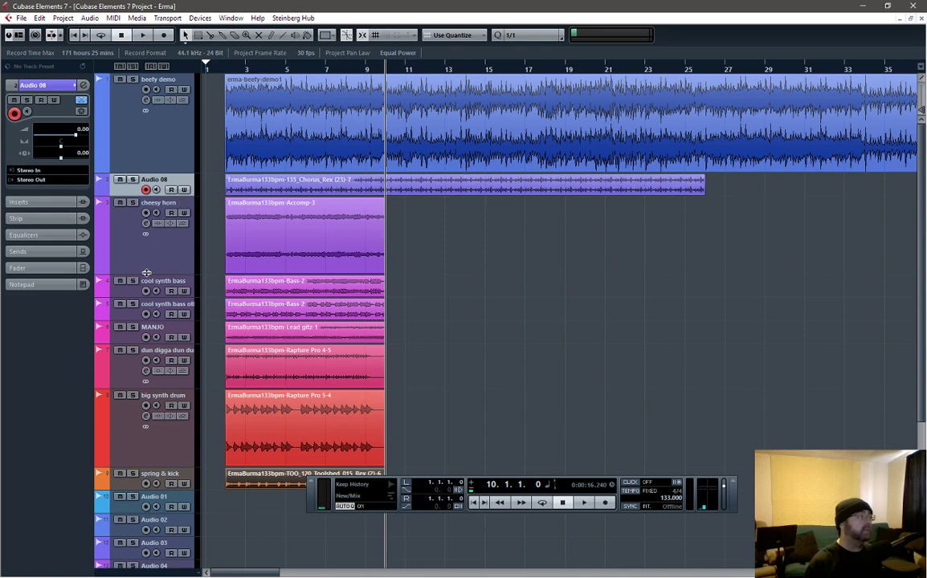
drag(146, 273, 137, 221)
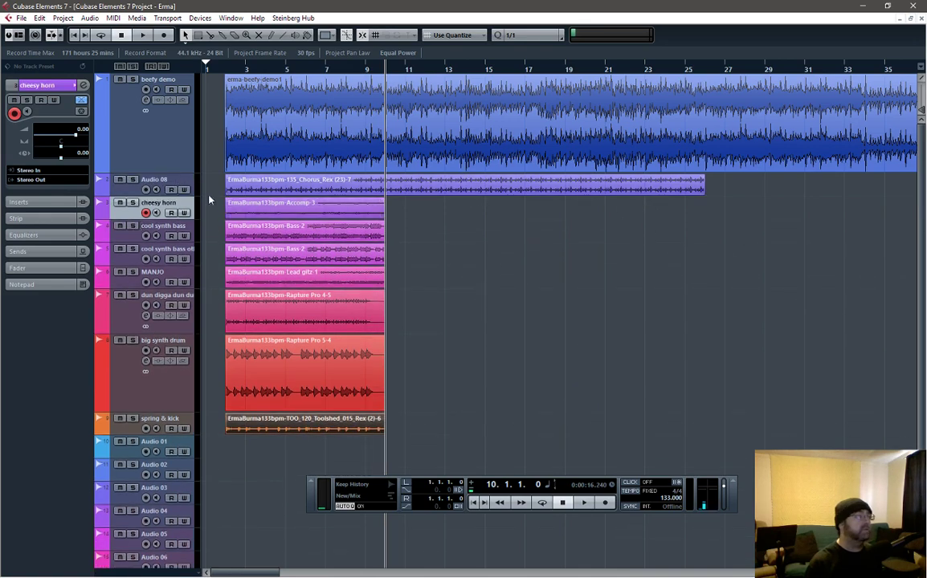
- Enlarge and solo the Audio 08 track and audition its Chorus_Rex clip from bar 2
click(136, 183)
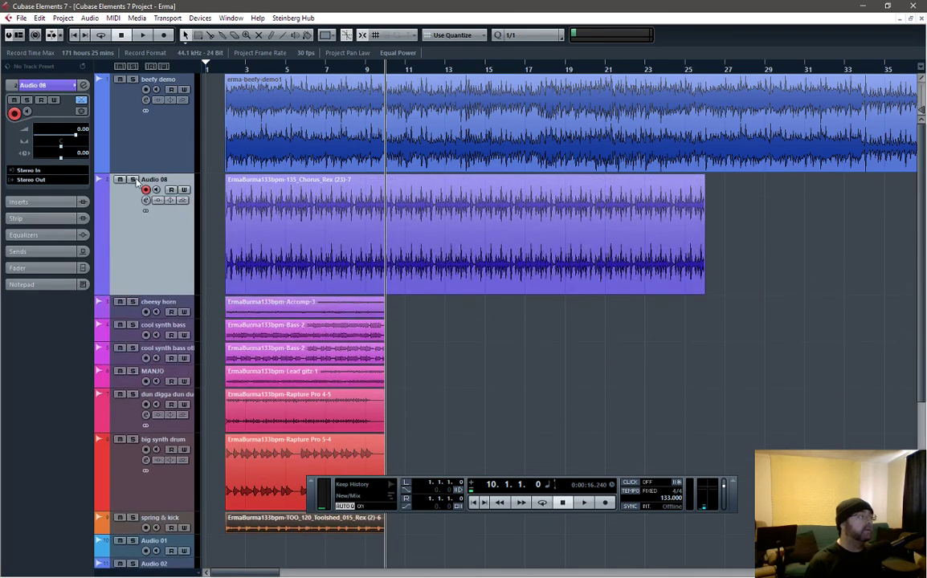
key(Home)
key(space)
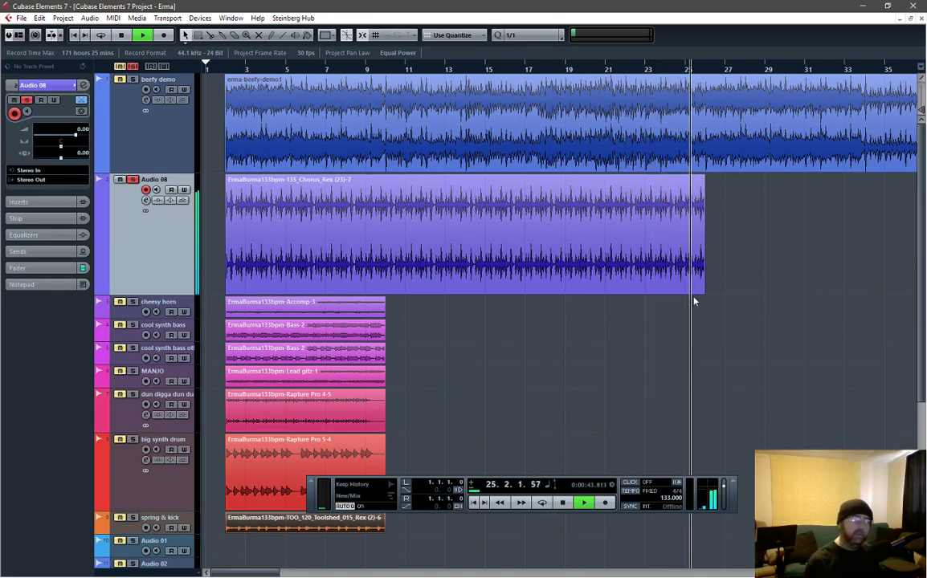
key(space)
- Shorten the Chorus_Rex clip to end at bar 10 and reduce the height of the Audio 08 track
drag(704, 291, 391, 287)
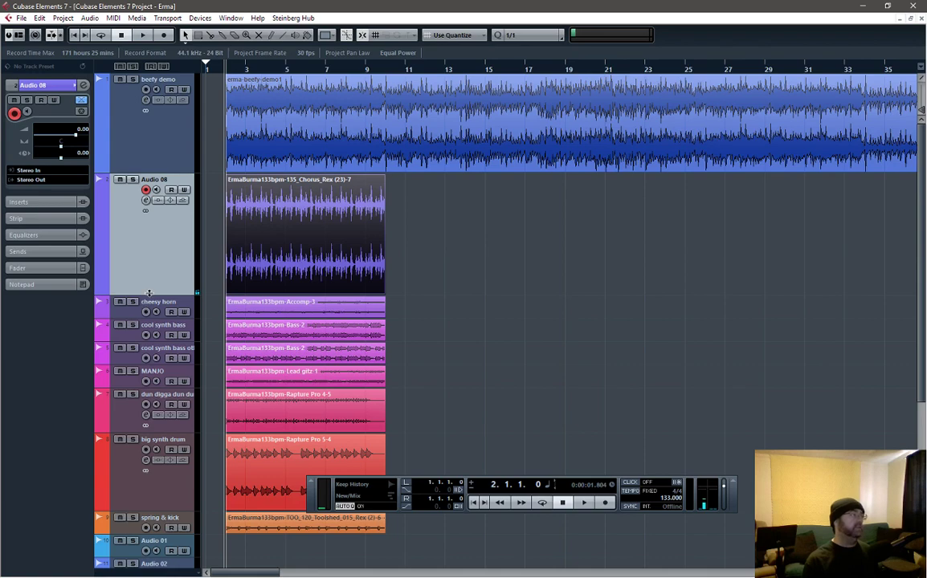
drag(149, 293, 131, 226)
- Lower the beefy demo track's volume to -5.86
click(156, 147)
drag(74, 135, 64, 135)
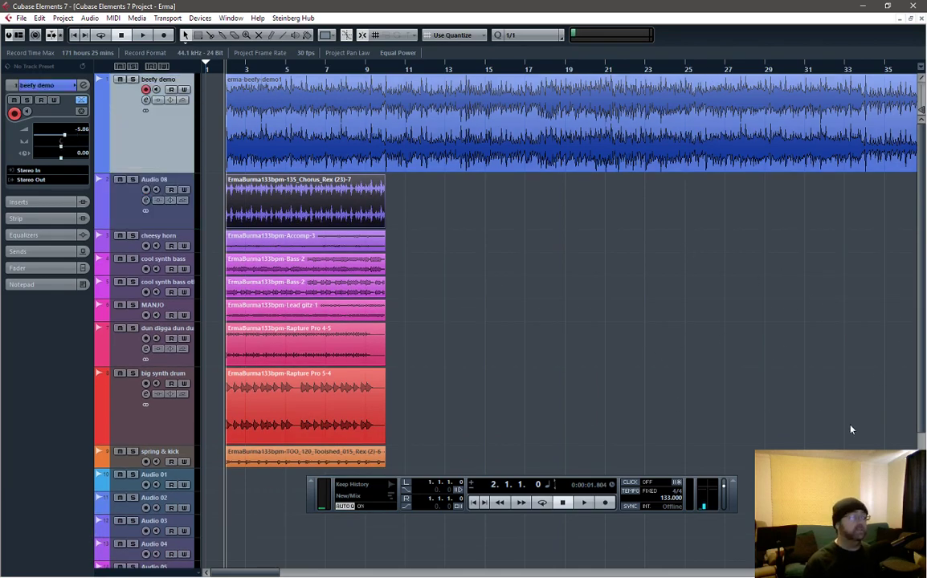
- Hide and reshow the transport panel, and audition the soloed Audio 08 clip from bar 2
key(F2)
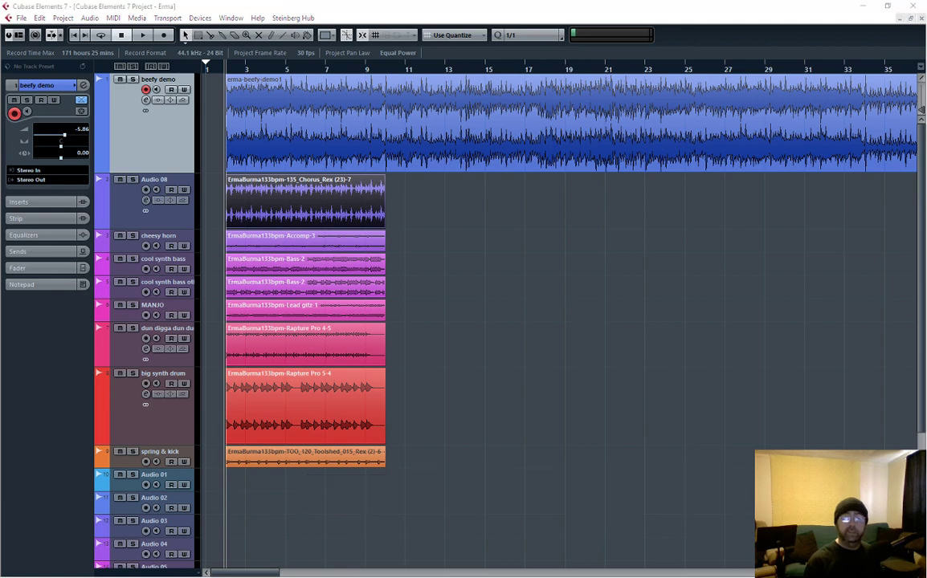
key(F2)
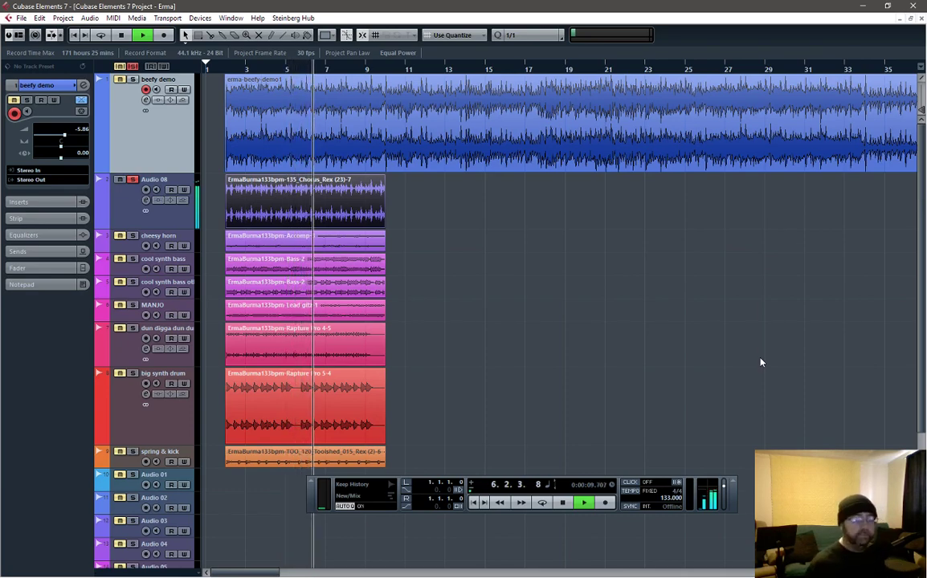
key(space)
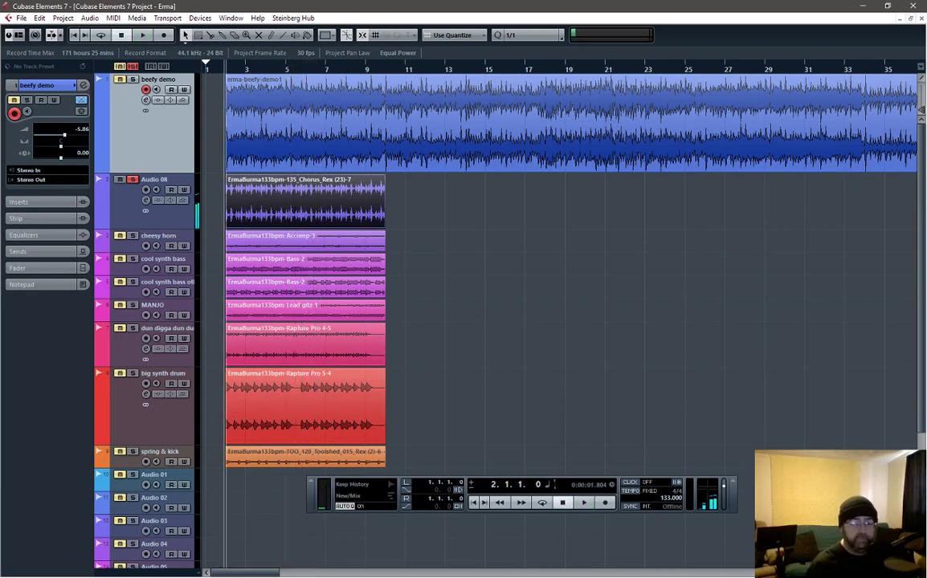
- Solo the beefy demo track in place of Audio 08 and show the full length of its clip
key(F2)
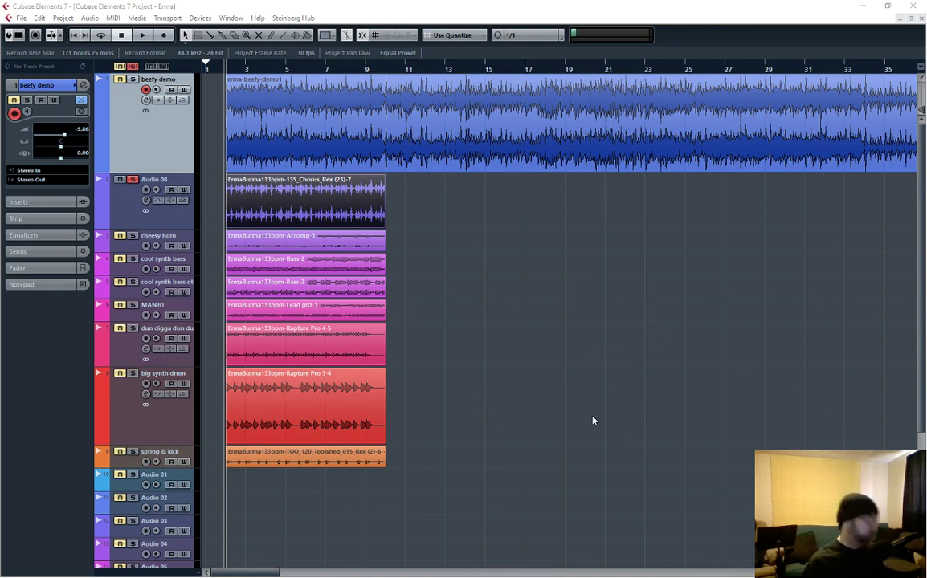
key(F2)
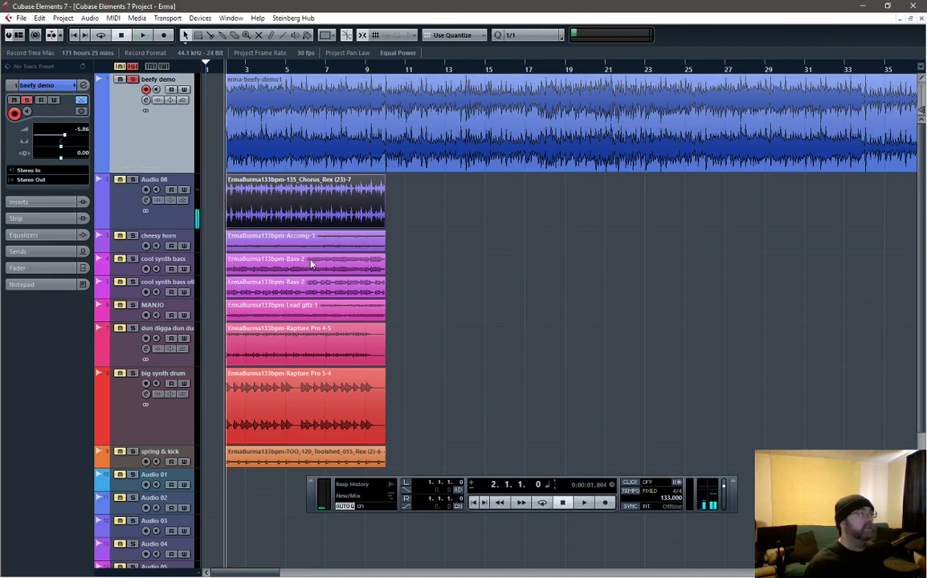
key(g)
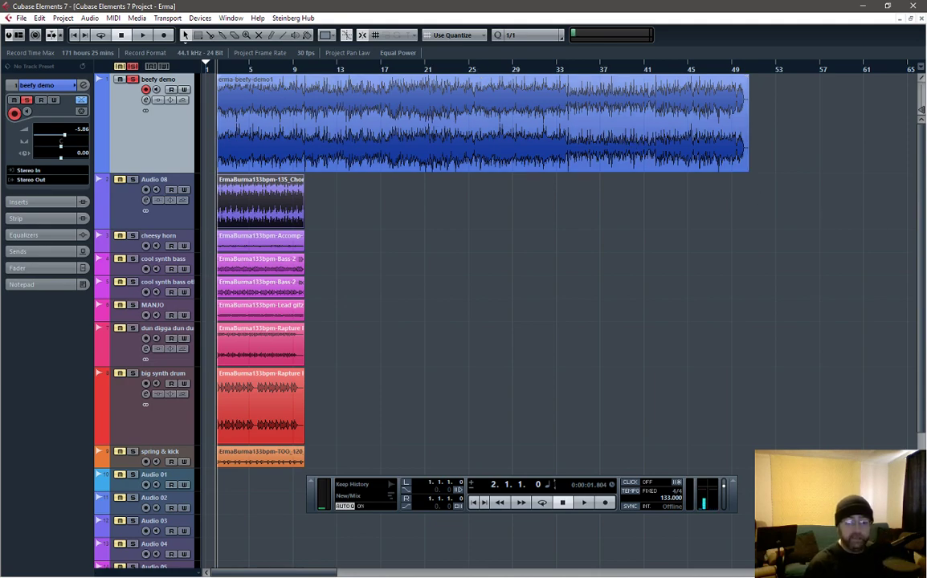
- Switch to Notepad++ to read the arrangement note, move its window aside, and return to Cubase with the transport panel shown
key(F2)
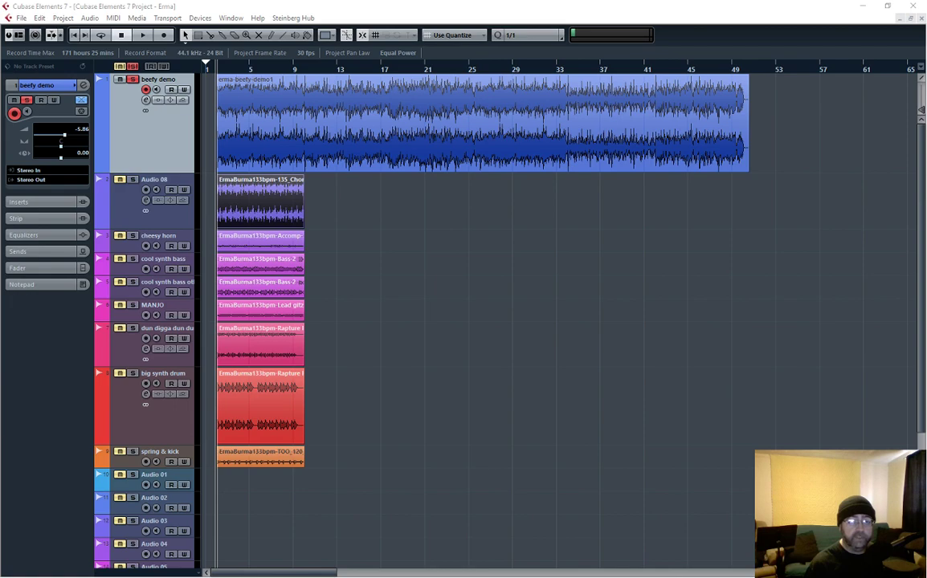
key(alt+Tab)
drag(796, 357, 457, 217)
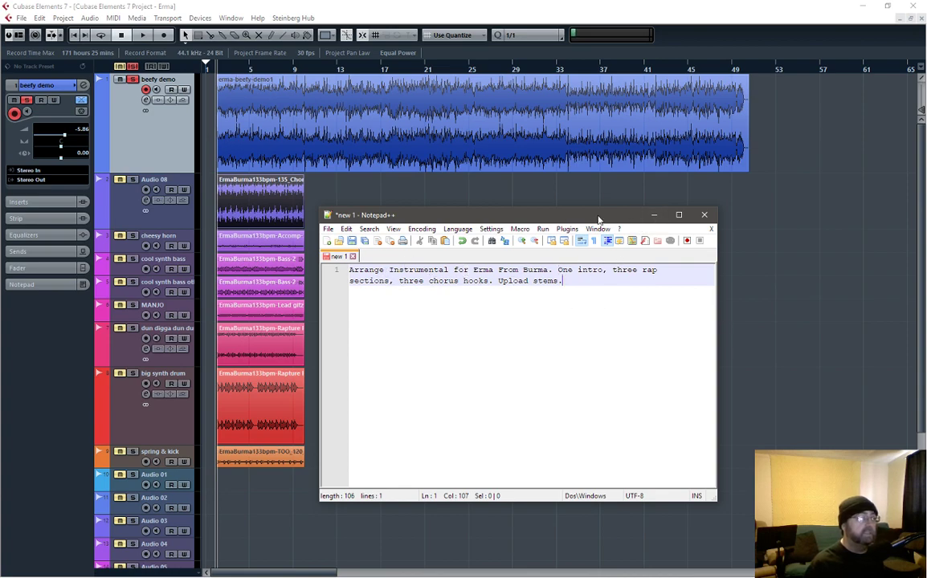
drag(598, 219, 926, 321)
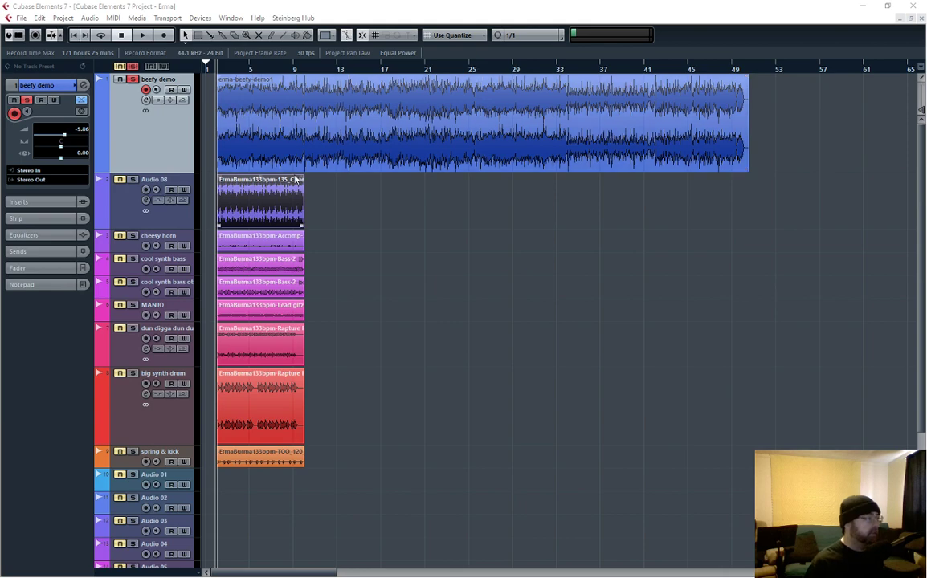
key(F2)
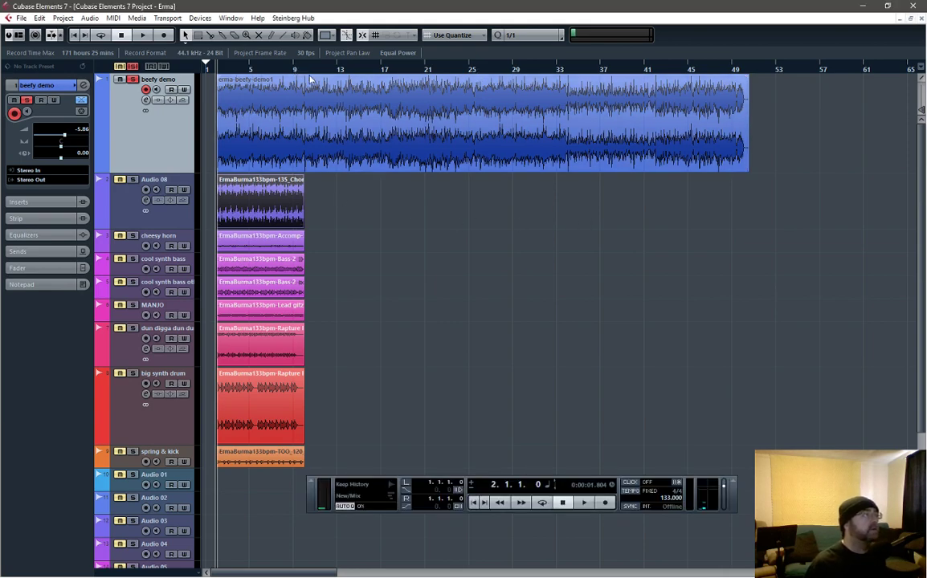
- Audition the soloed beefy demo briefly from bar 10, and then through from bar 2
click(302, 70)
key(space)
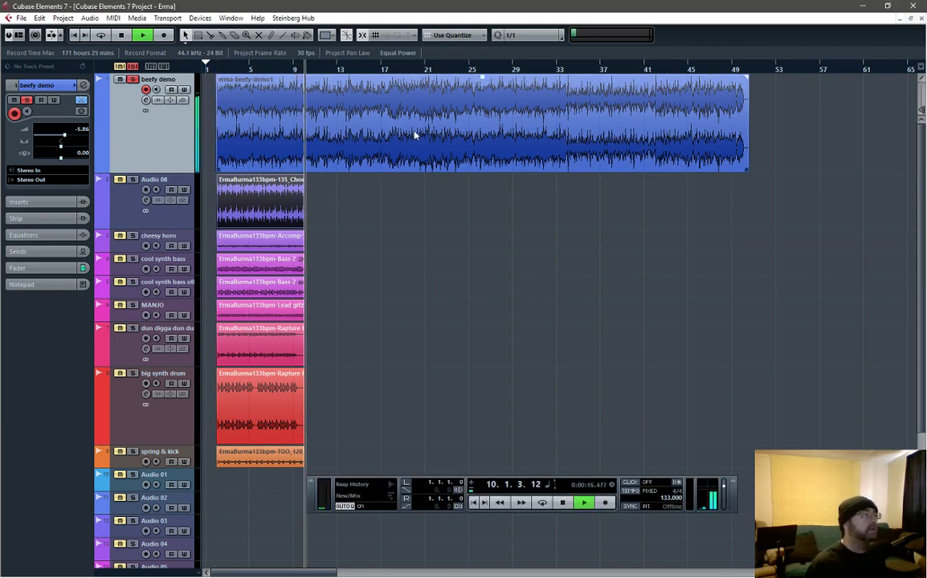
key(space)
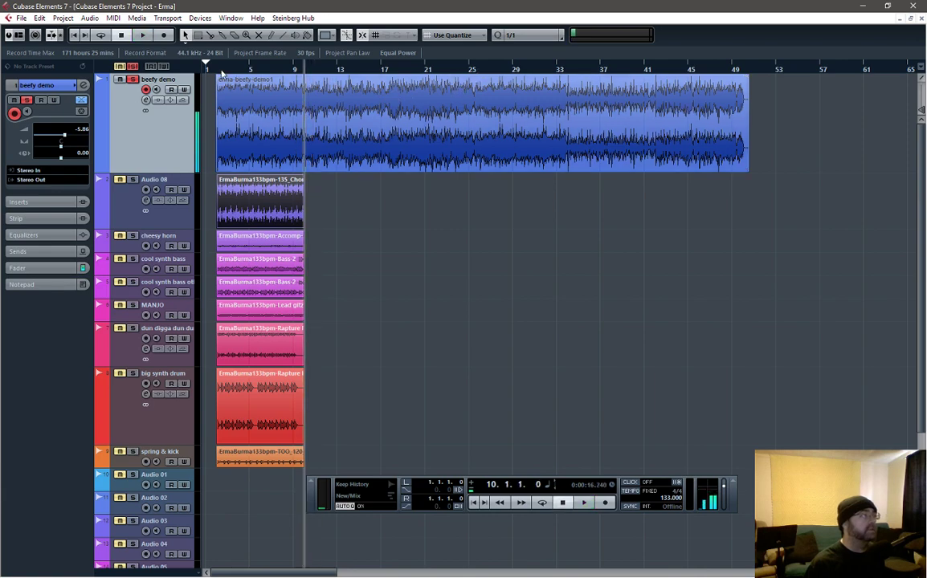
click(215, 70)
key(space)
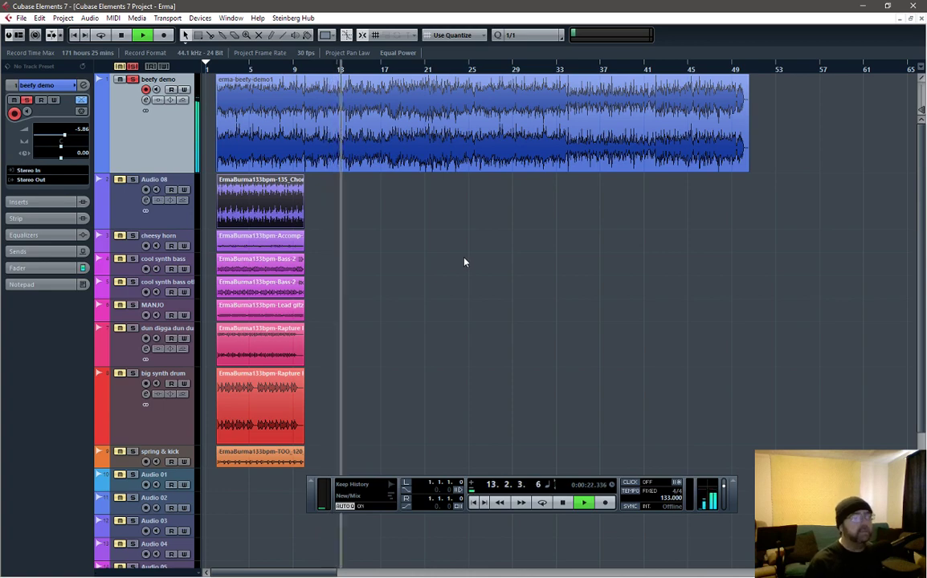
- Audition the beefy demo from bar 17
click(384, 69)
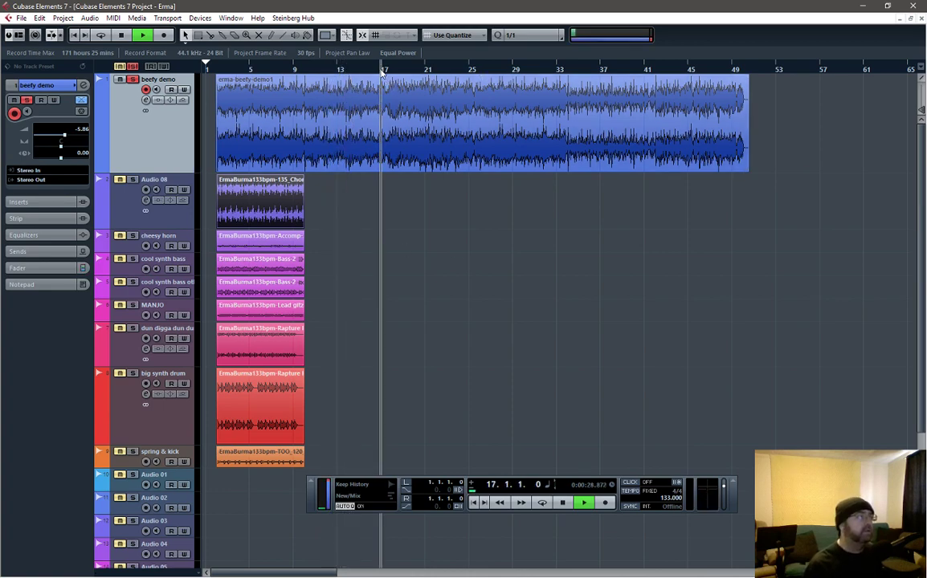
key(space)
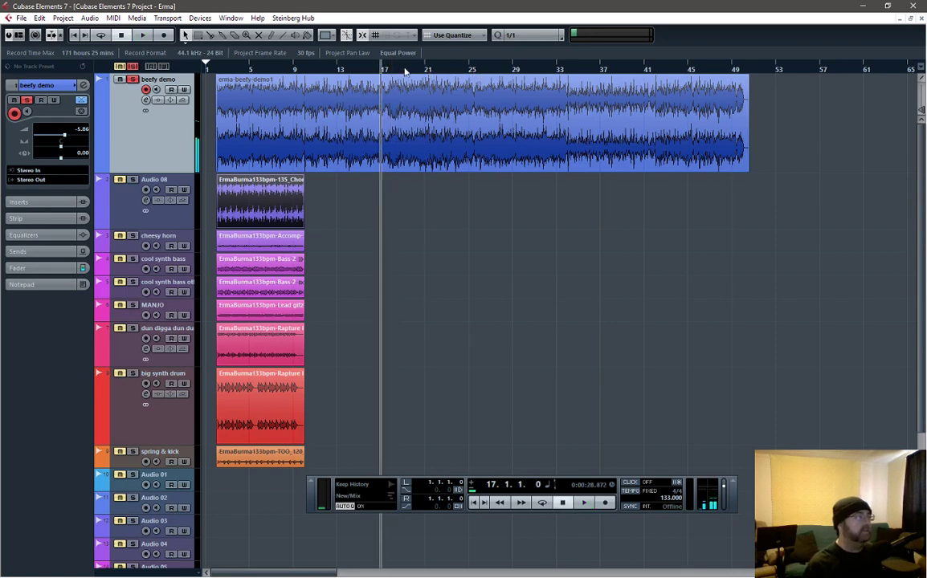
key(space)
key(space)
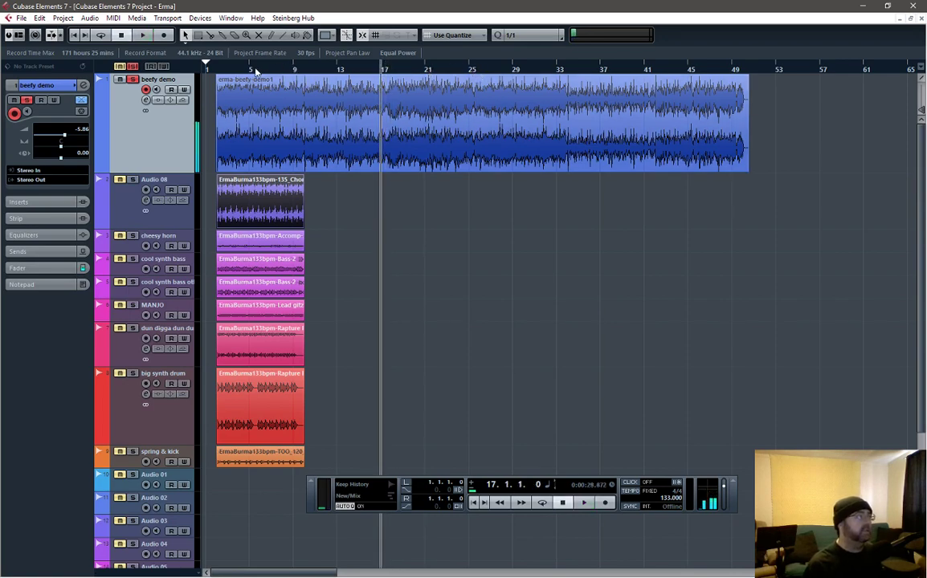
- Move the playback position past bar 5 to bar 21 and audition the beefy demo there
click(250, 71)
click(324, 81)
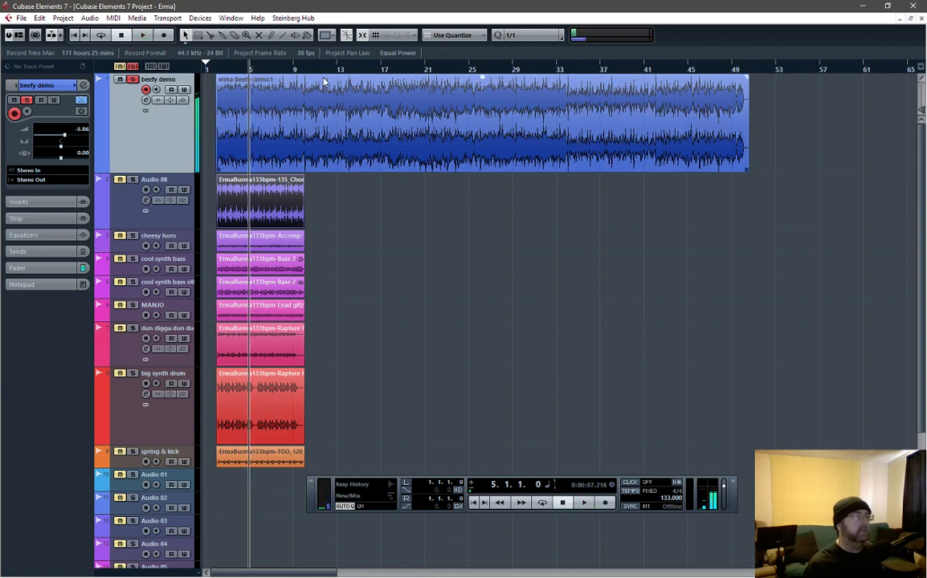
click(426, 70)
key(space)
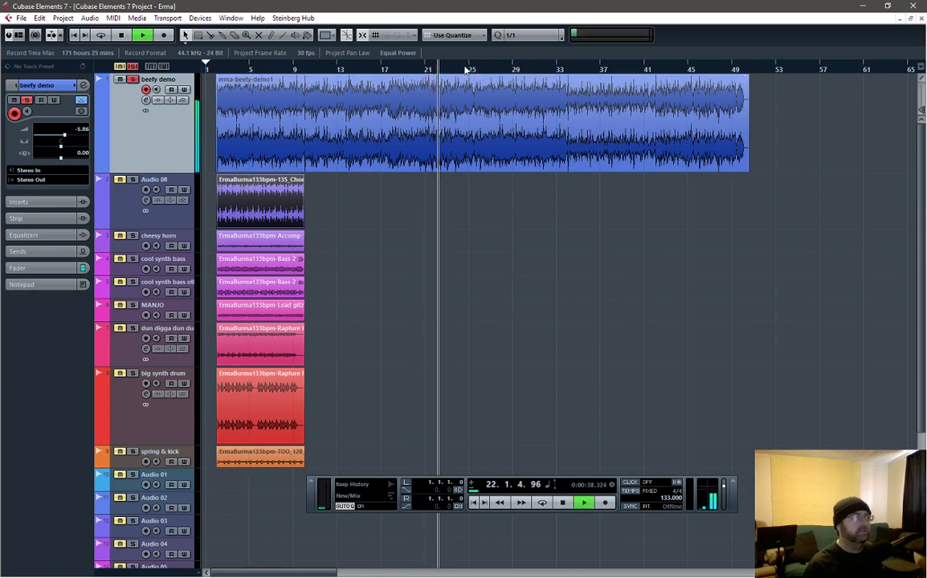
key(space)
- Replay the beefy demo around bar 17, including a run-up from about bar 15, to examine the section change
click(385, 70)
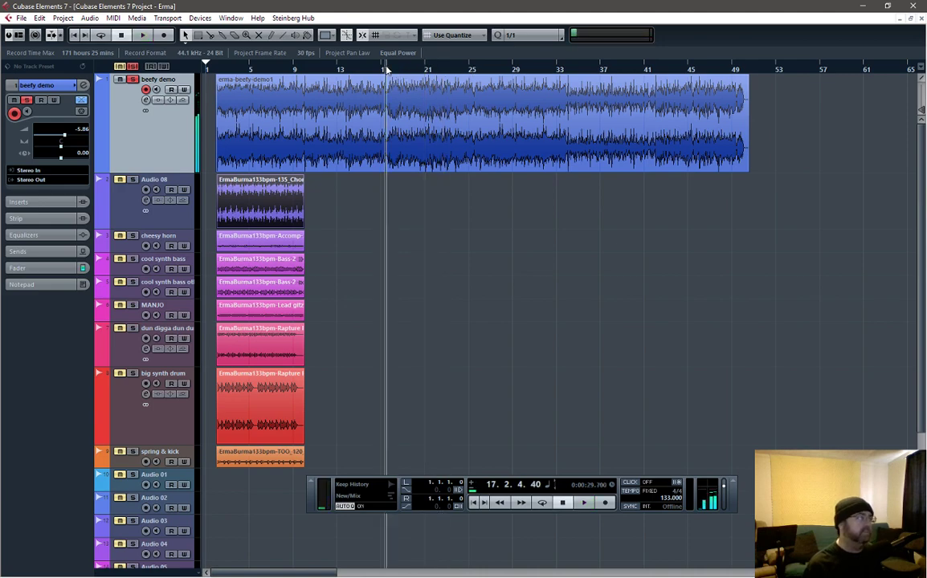
key(space)
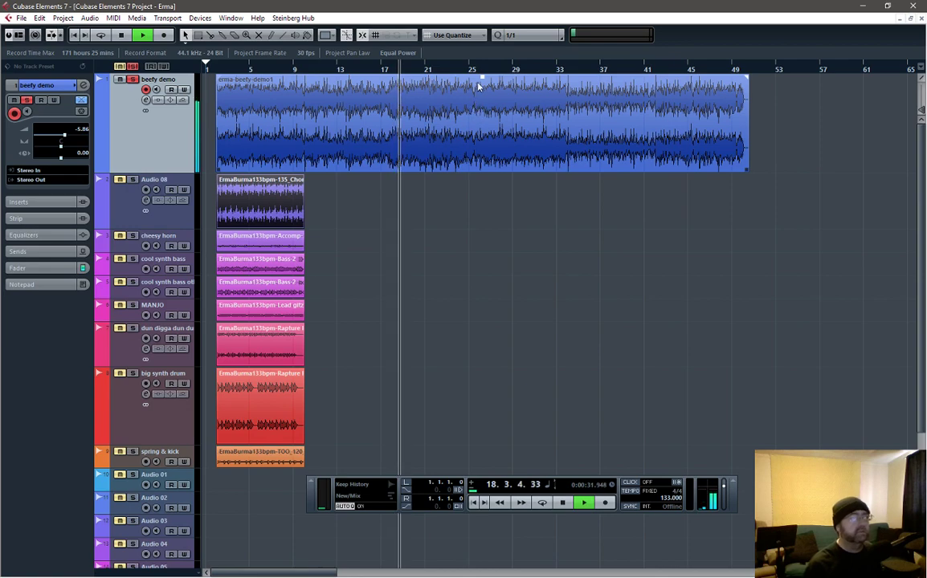
key(space)
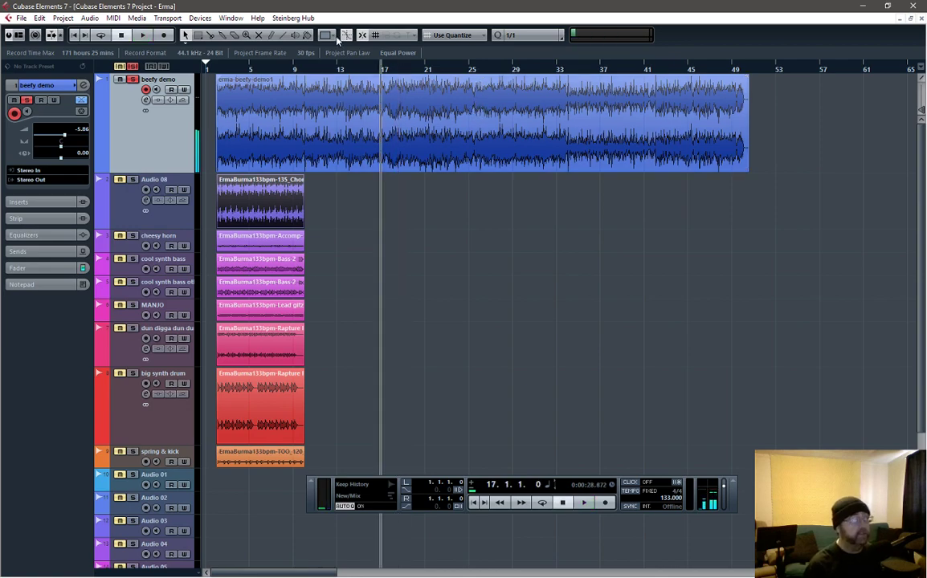
click(359, 70)
key(space)
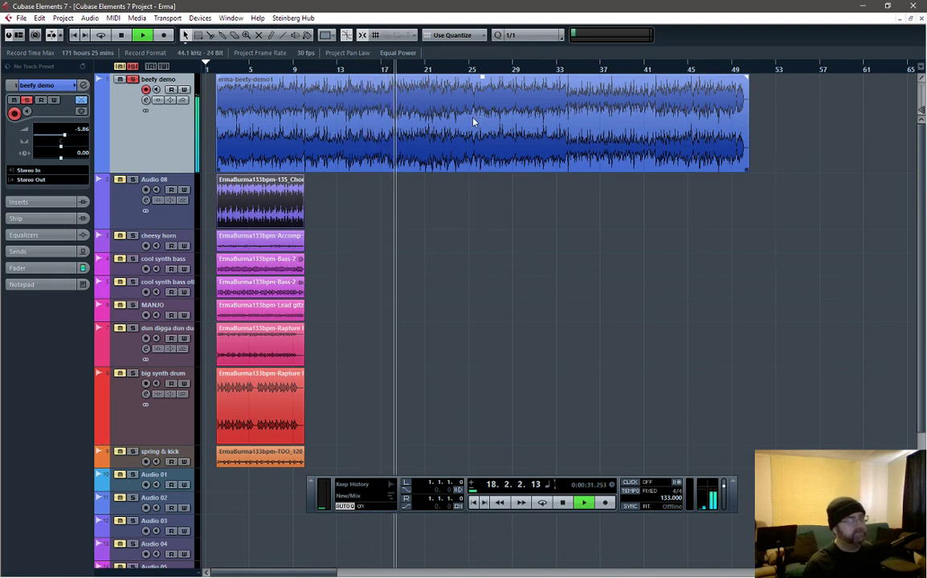
key(space)
- Move the playback position beyond bar 21 and audition the beefy demo from bar 25 twice, reshowing the transport panel in between
click(424, 69)
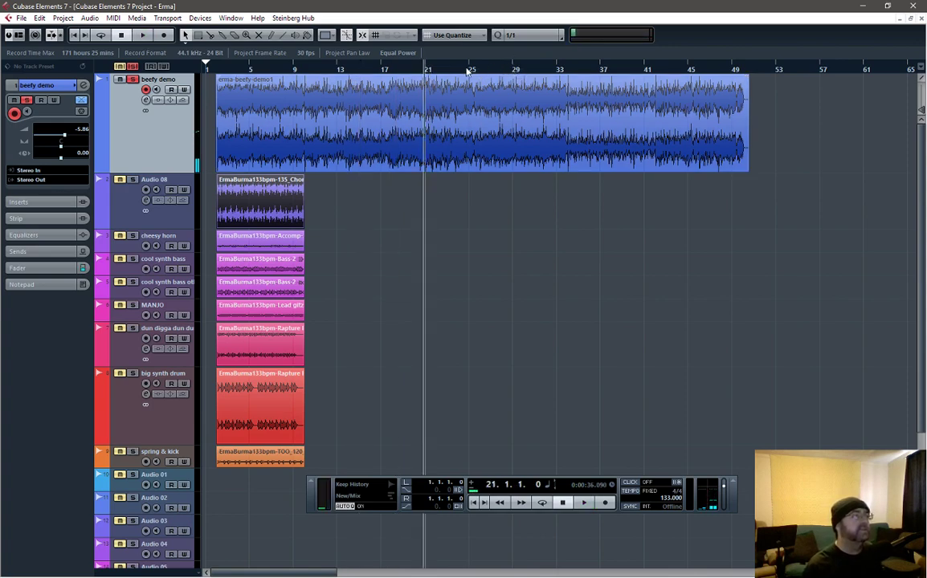
key(space)
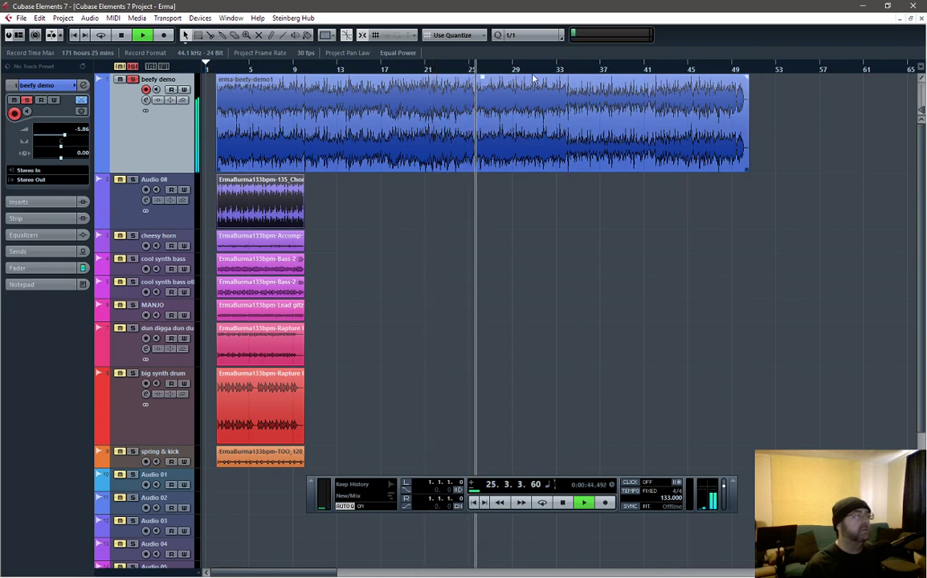
click(532, 95)
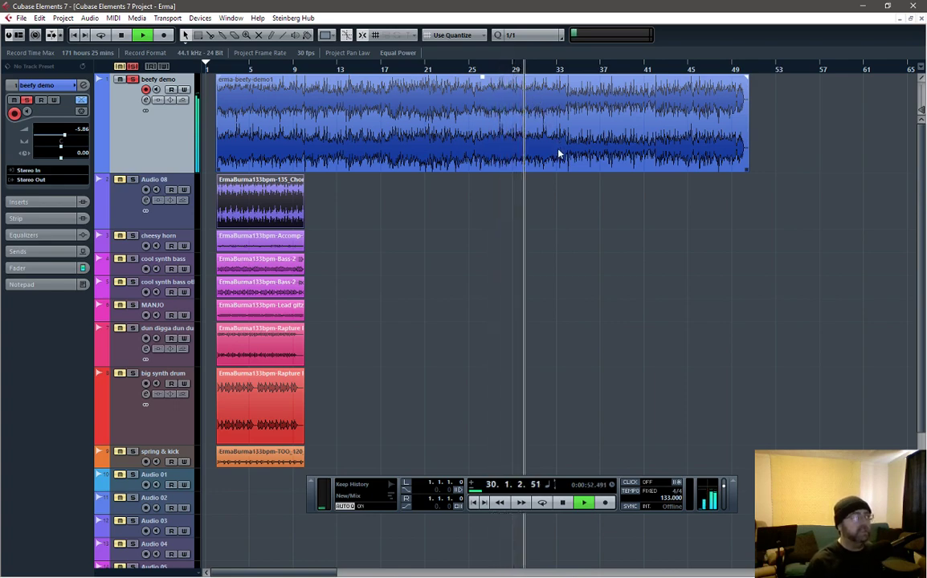
key(space)
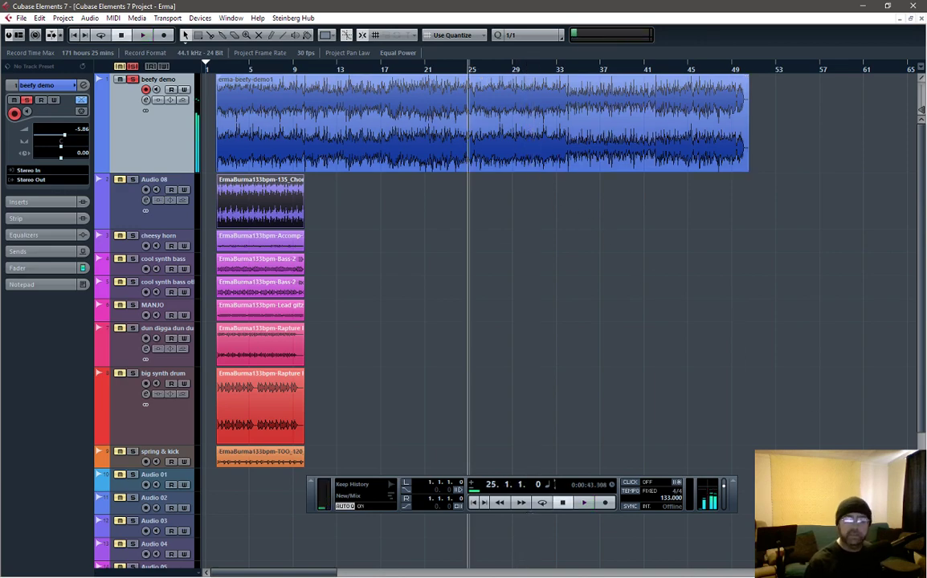
key(F2)
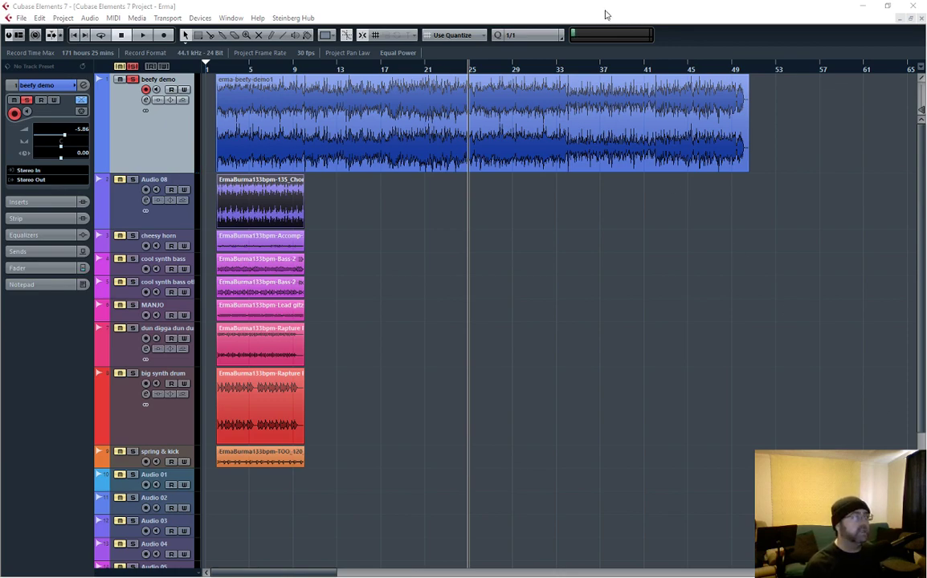
key(F2)
key(space)
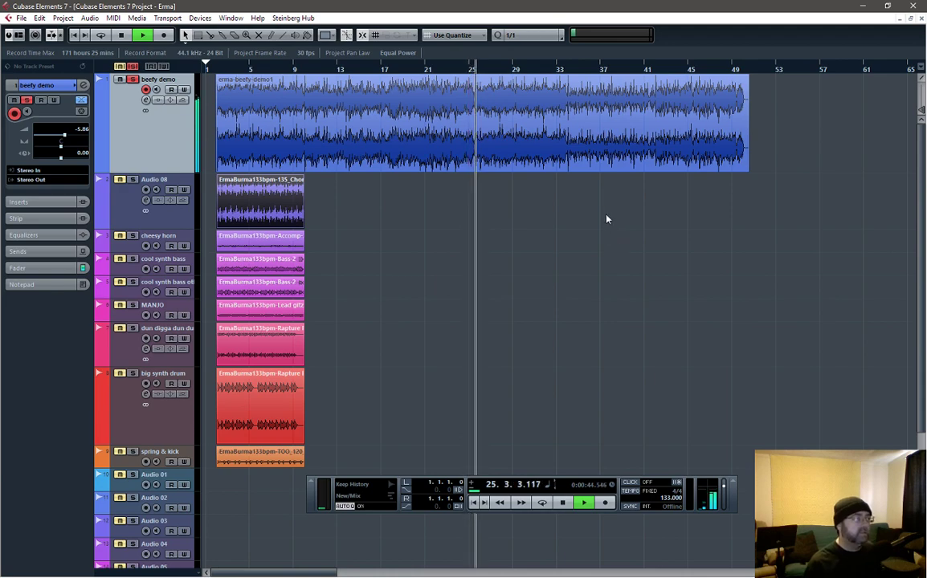
key(space)
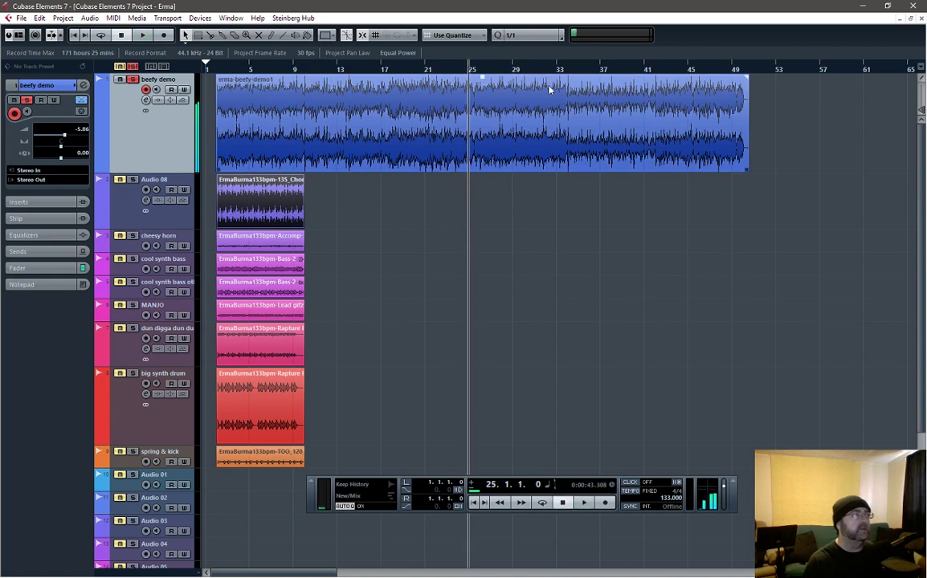
- Audition the last section of the beefy demo twice from bar 34
click(571, 70)
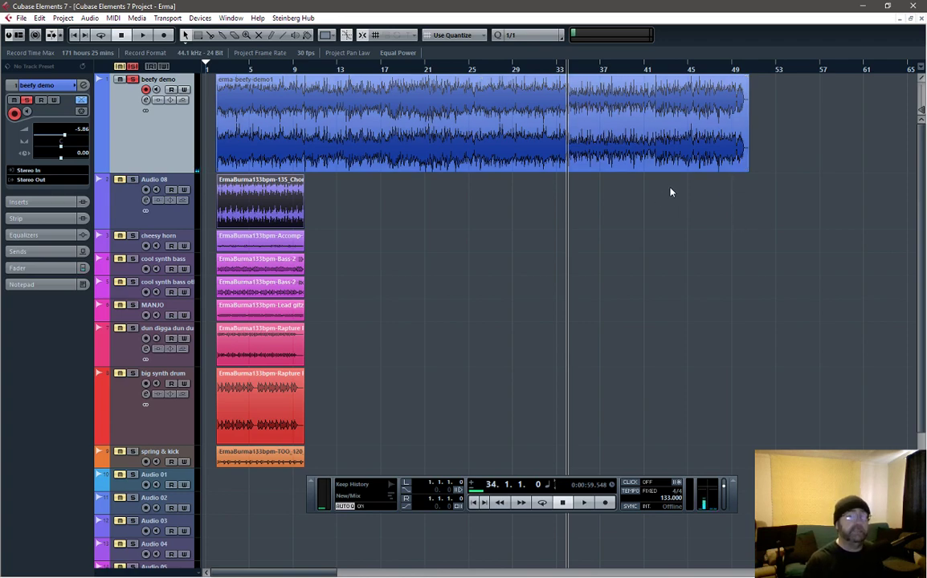
key(space)
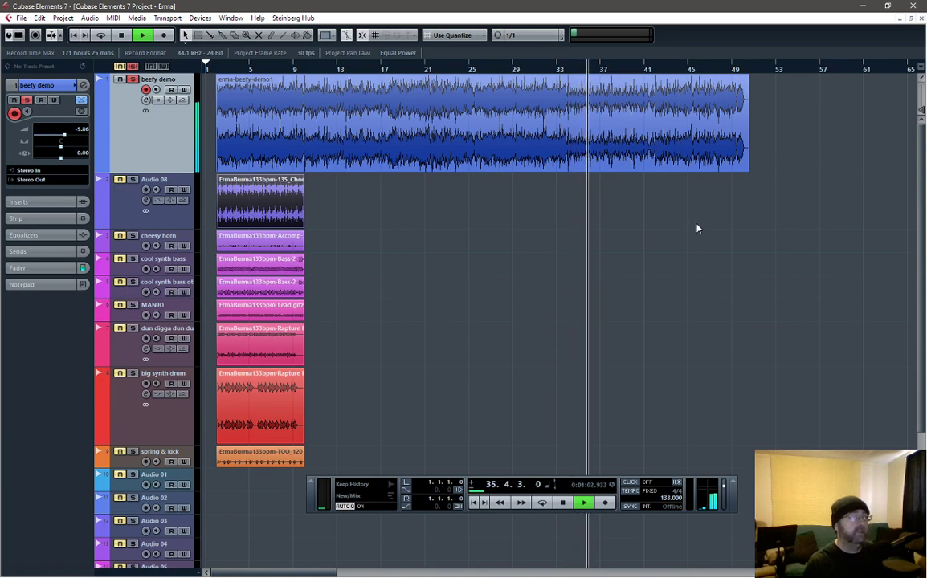
key(space)
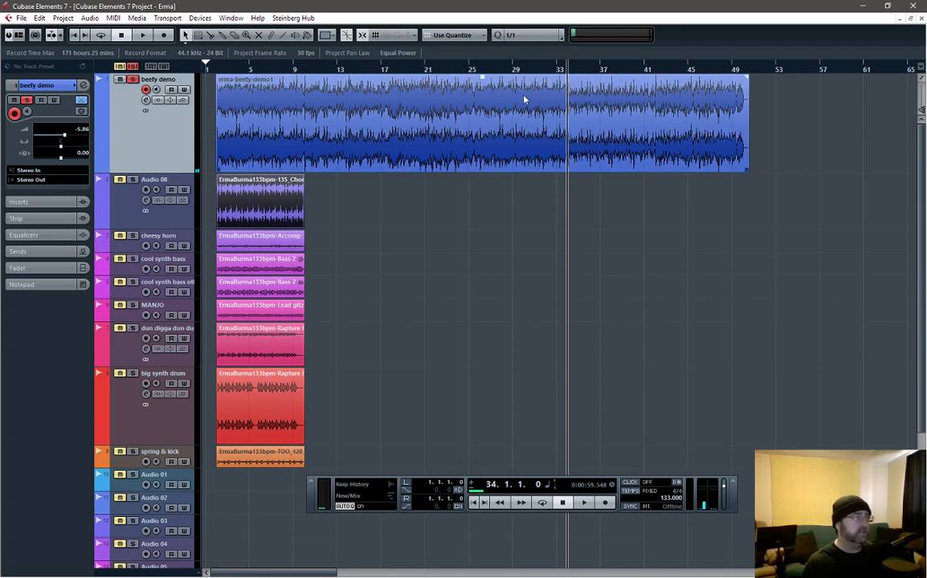
key(space)
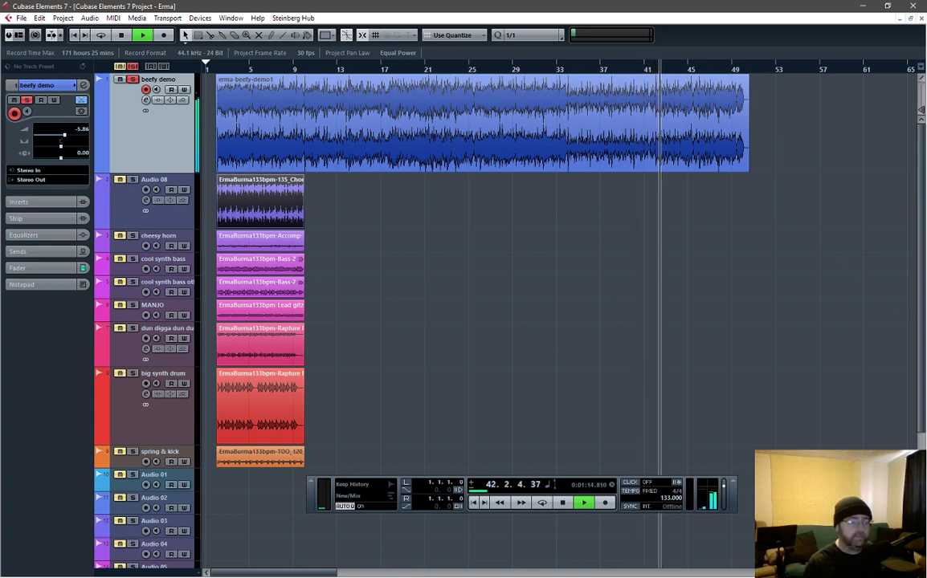
key(space)
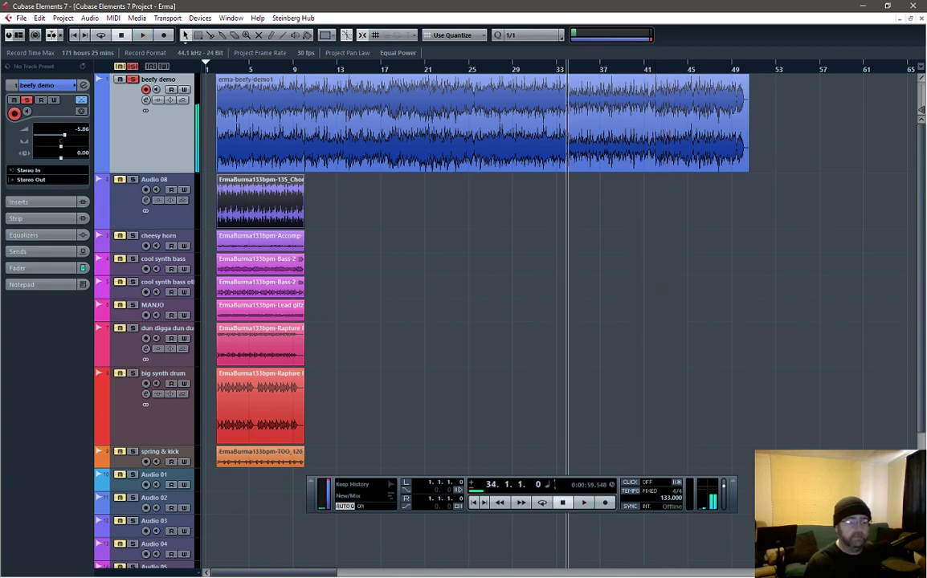
- Copy the first clips of all eight stem tracks to bars 10, 18 and 26
key(F2)
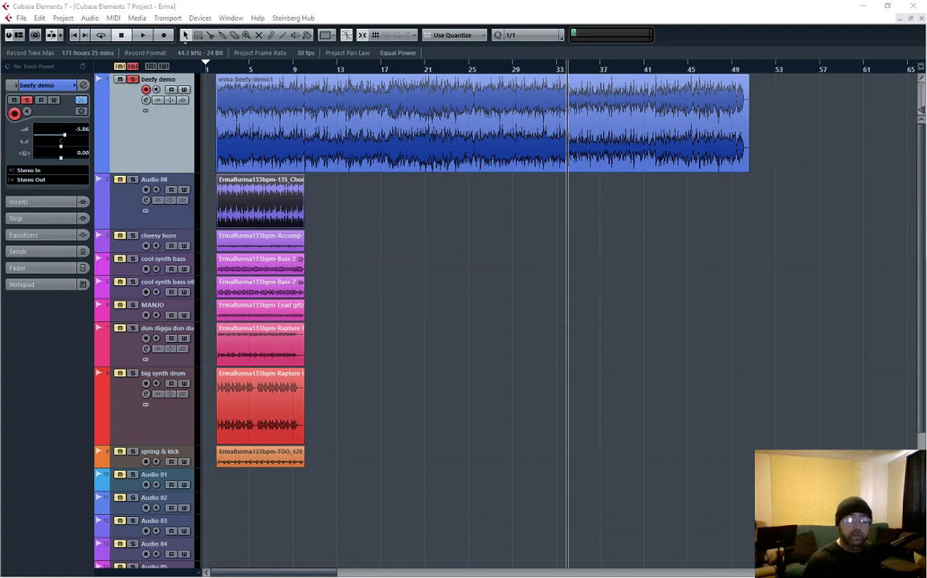
key(F2)
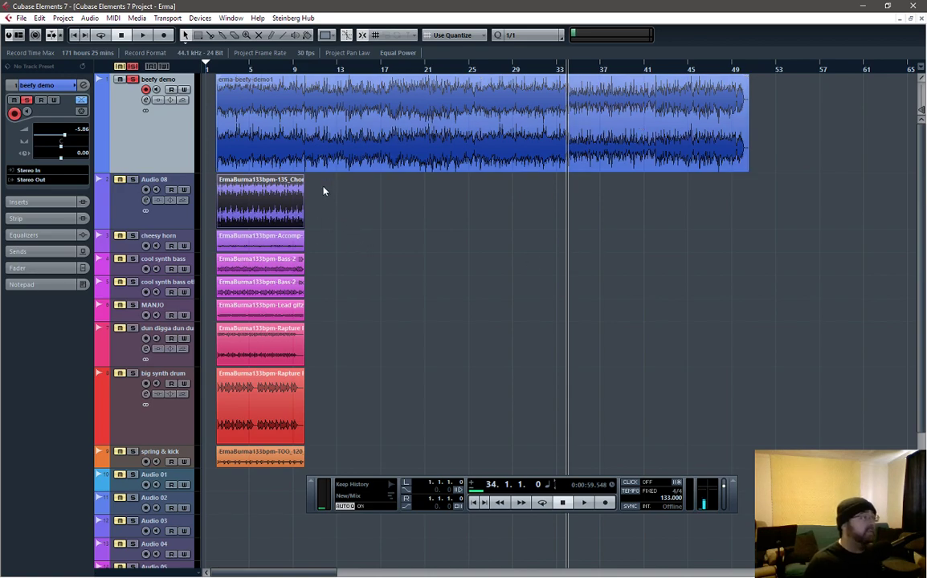
drag(321, 191, 218, 458)
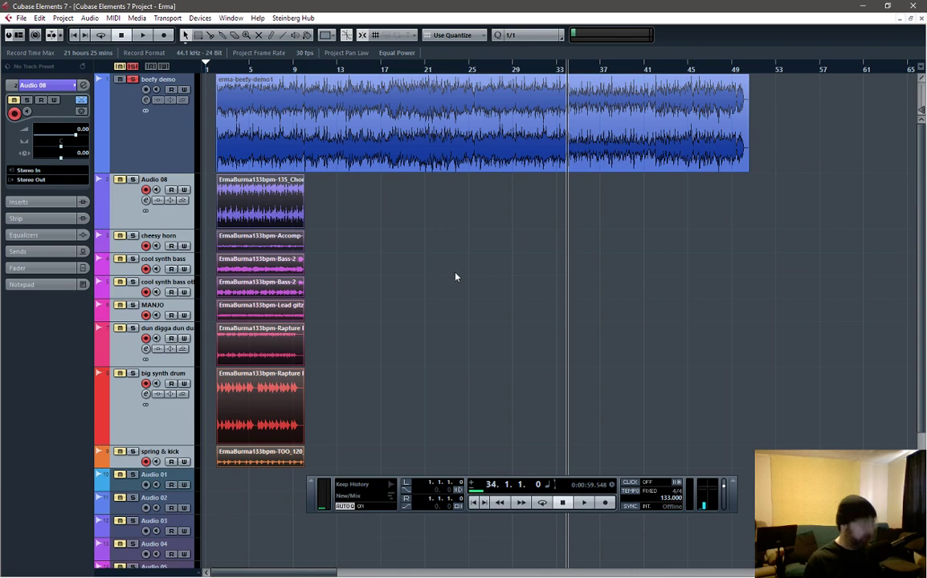
click(305, 70)
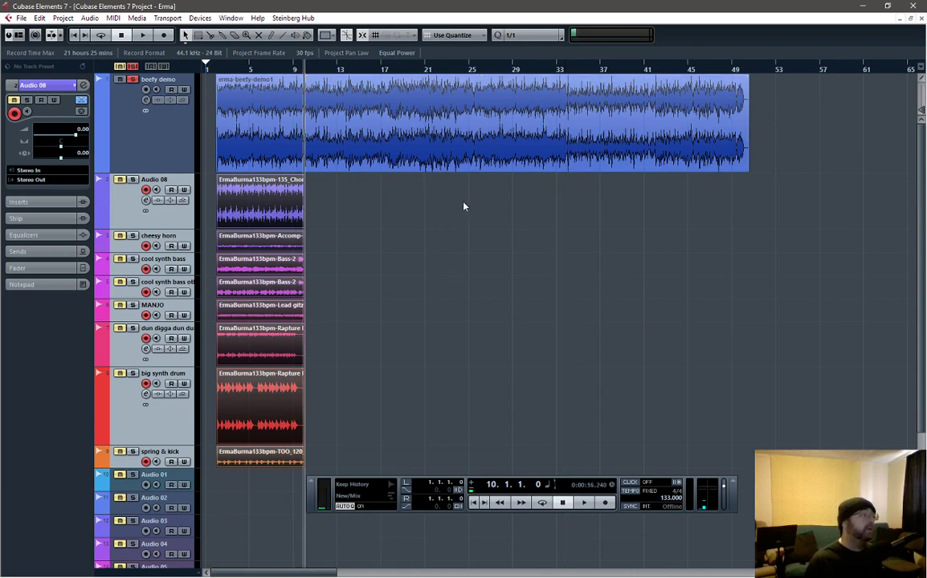
key(ctrl+d)
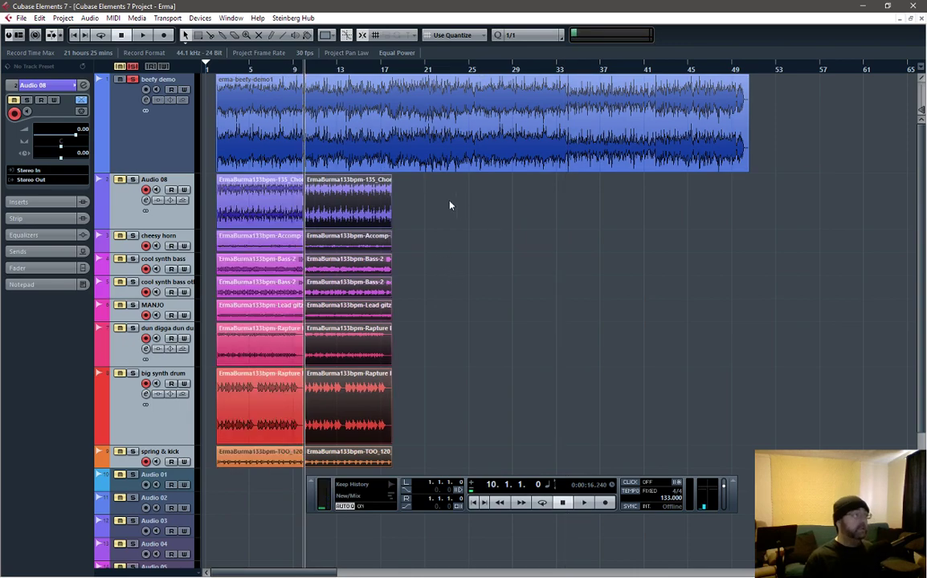
click(392, 70)
key(ctrl+d)
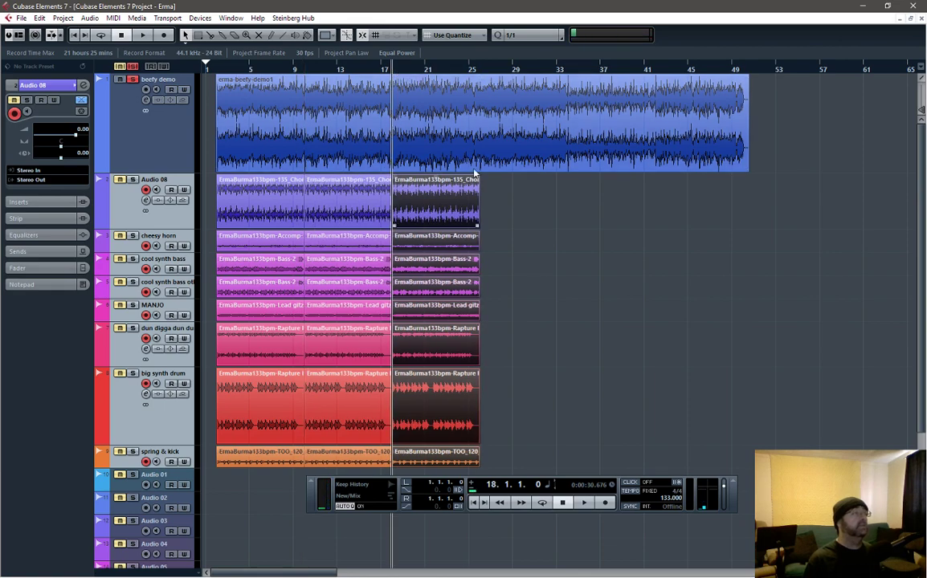
click(482, 71)
key(ctrl+d)
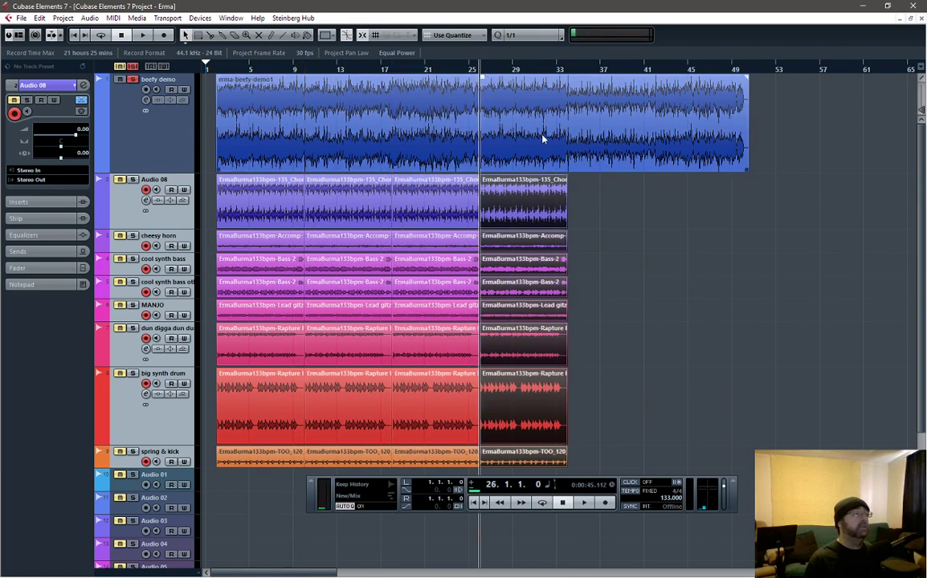
- Repeat the copied stem clips of all eight tracks at bars 34 and 42, filling out the demo's length
click(575, 72)
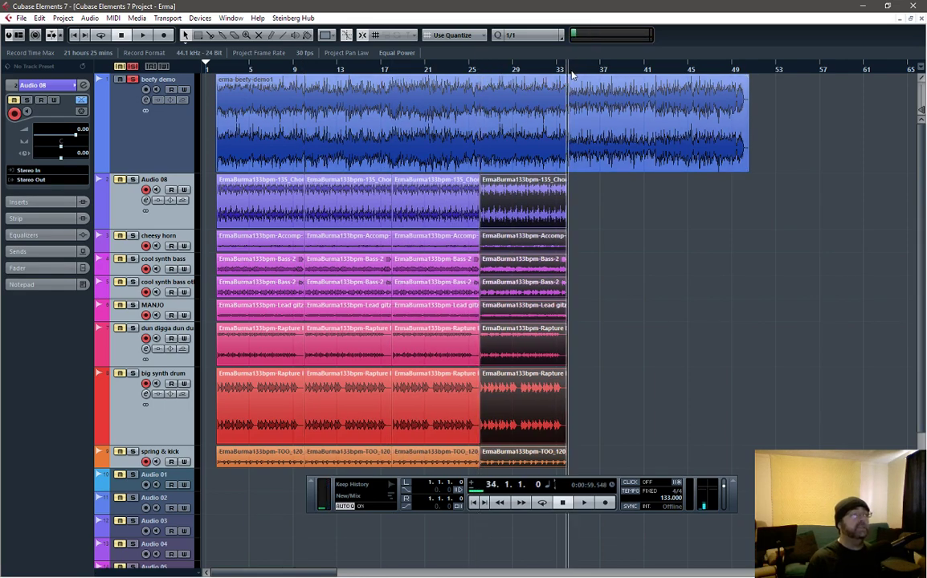
key(ctrl+d)
click(656, 71)
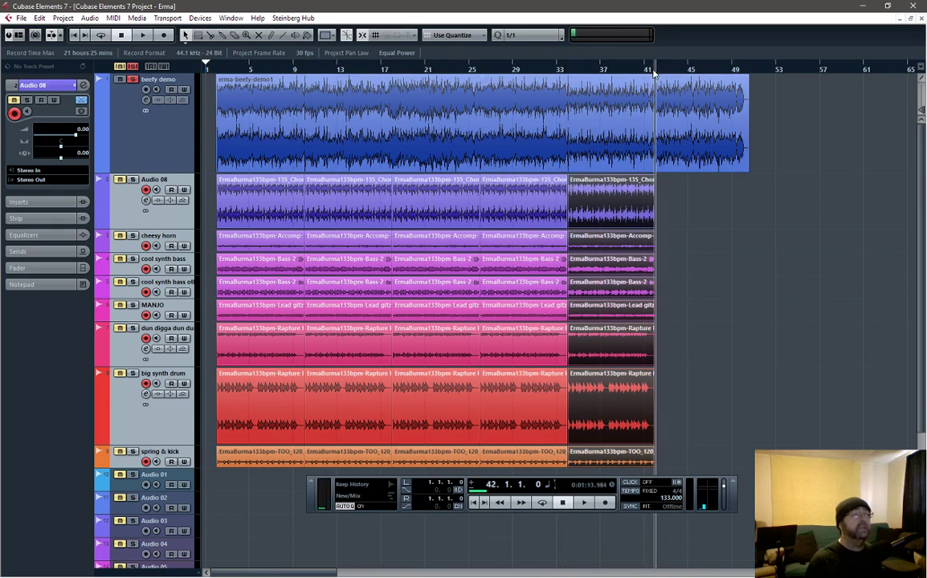
key(ctrl+d)
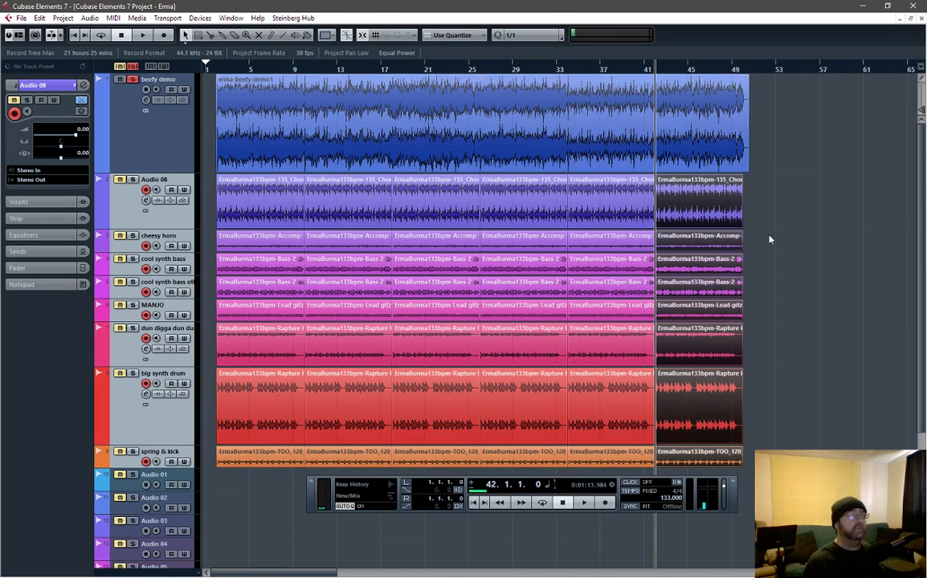
- Unsolo the beefy demo, solo both cool synth bass tracks and audition them from bar 2
click(735, 73)
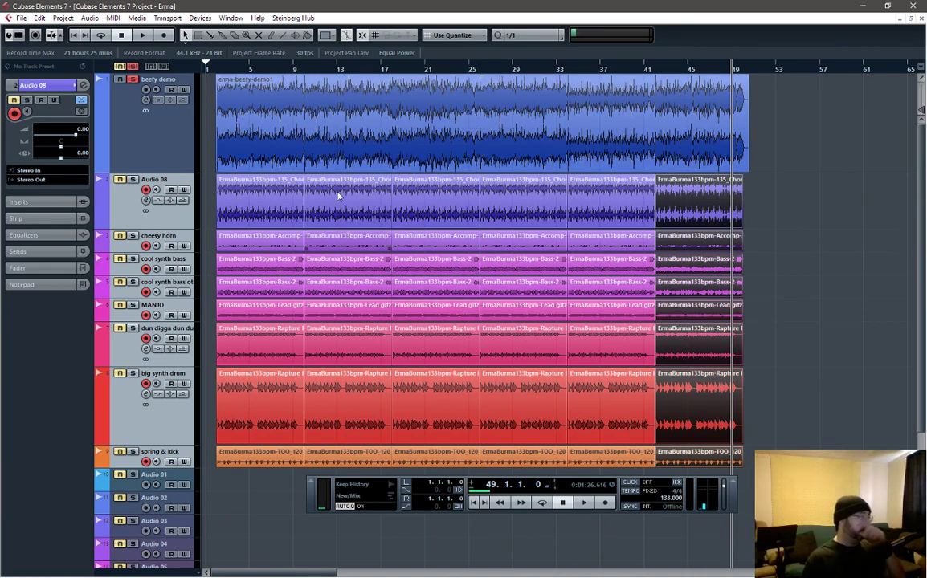
click(217, 70)
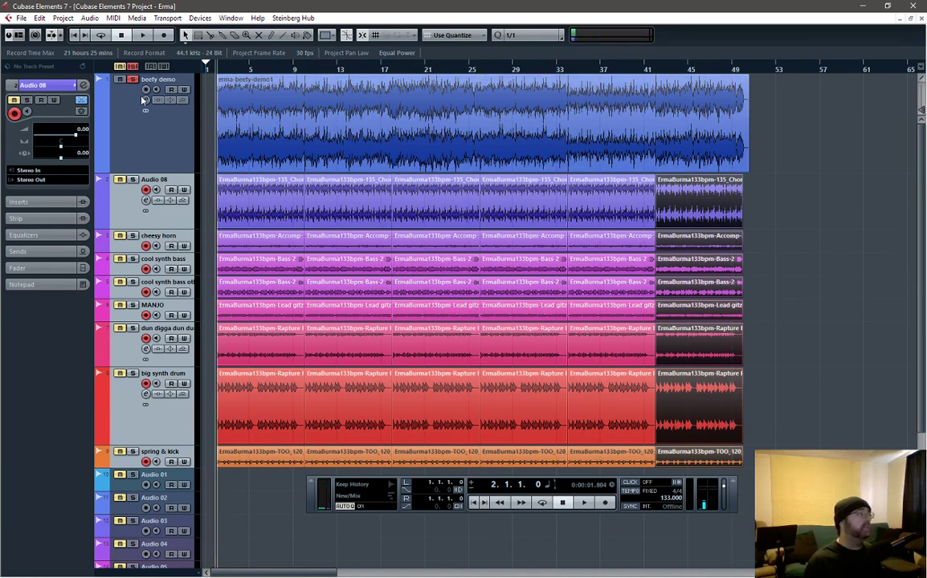
click(133, 80)
click(132, 179)
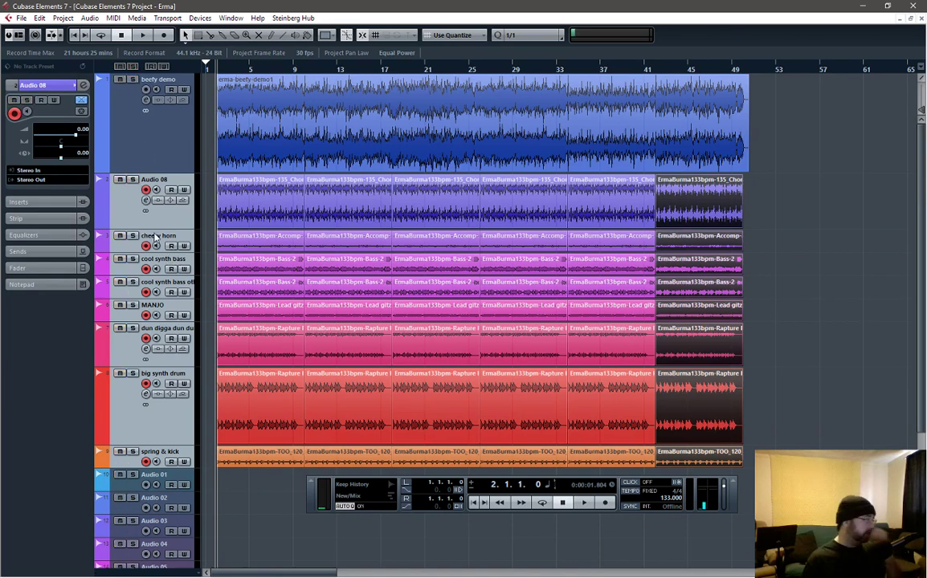
click(230, 140)
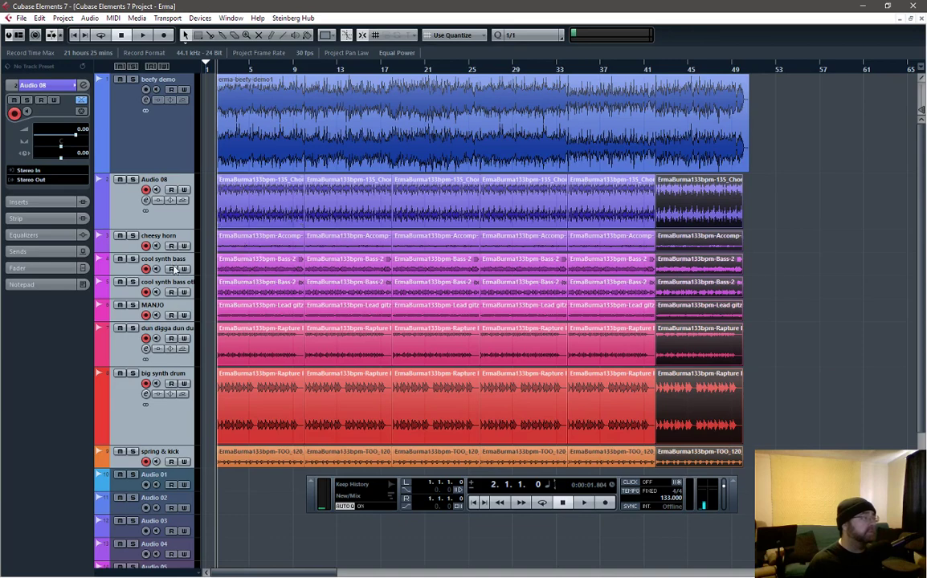
click(133, 259)
click(133, 282)
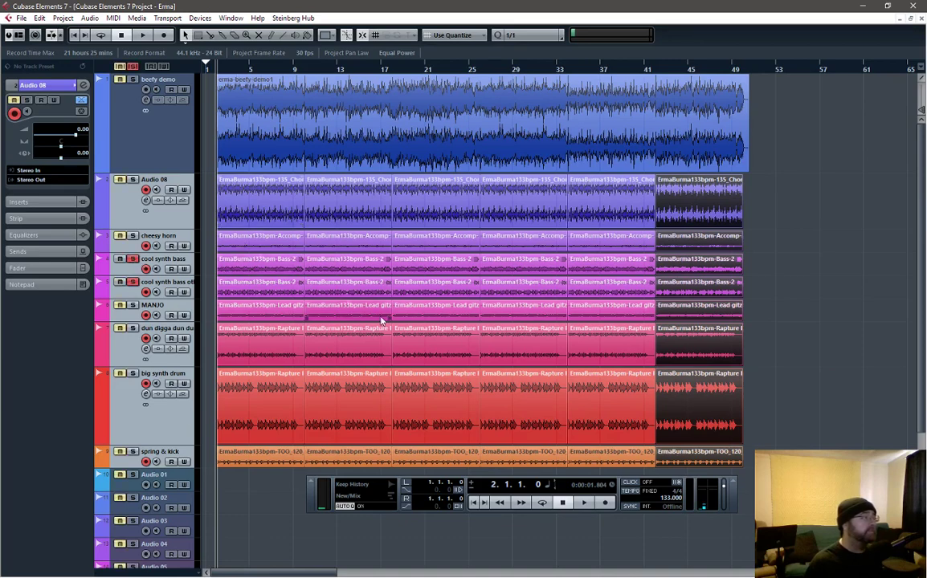
key(space)
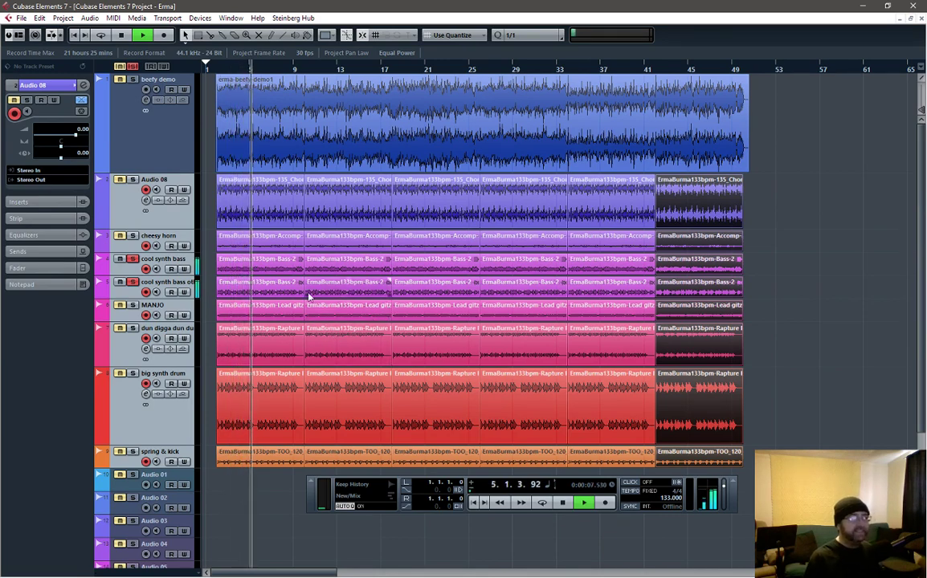
key(space)
- Pan the cool synth bass track hard left and the other cool synth bass track hard right
click(164, 261)
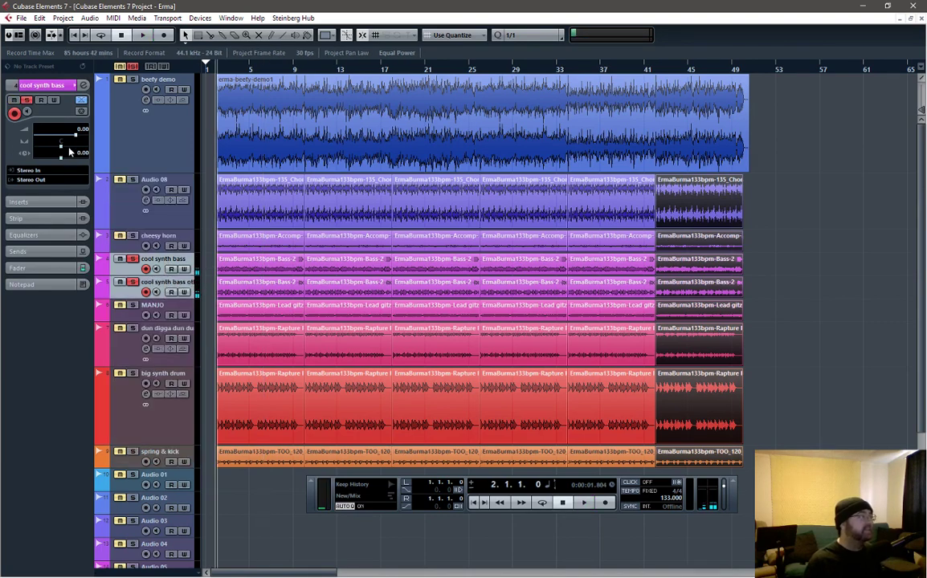
drag(61, 142, 2, 144)
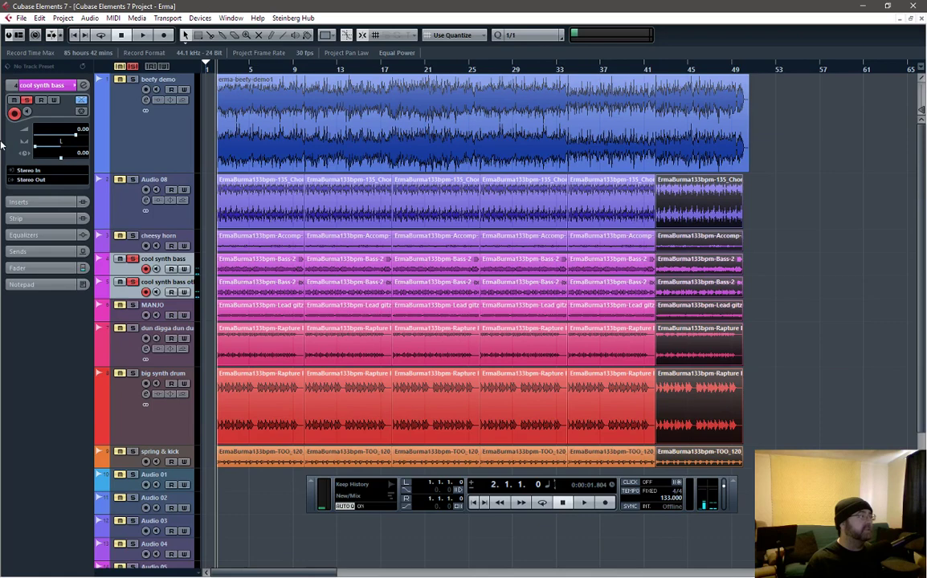
click(145, 282)
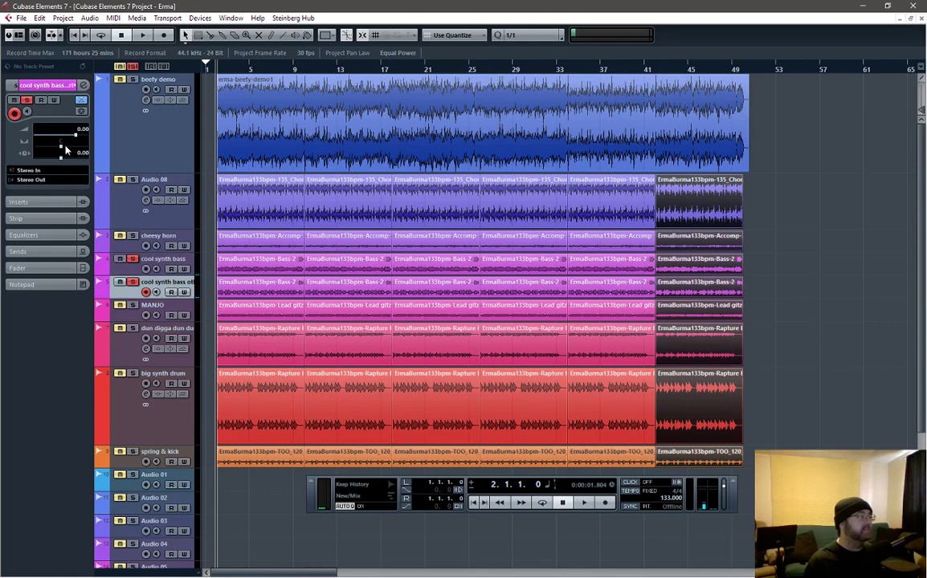
drag(66, 150, 107, 141)
- Audition the two soloed bass tracks twice from bar 2, hiding and reshowing the transport panel around the playback
key(space)
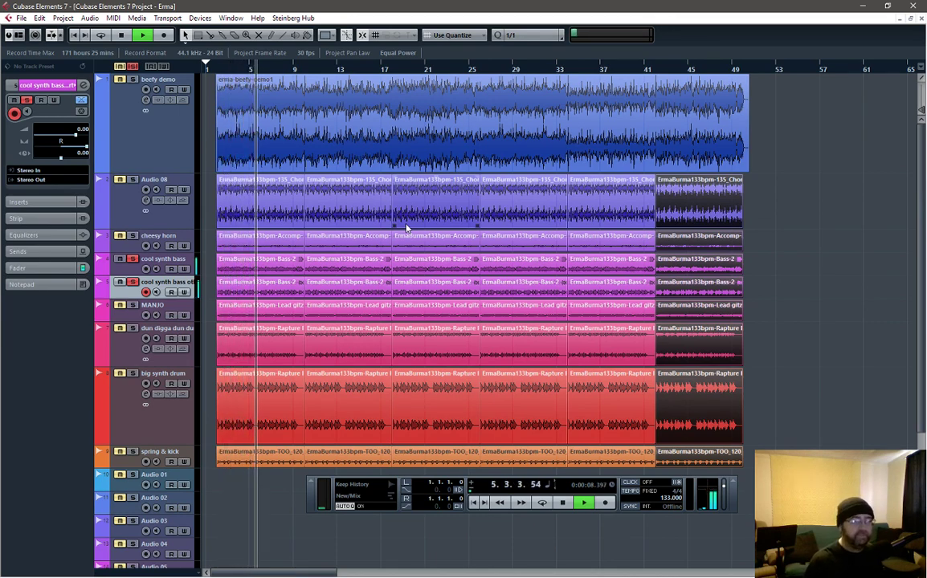
key(space)
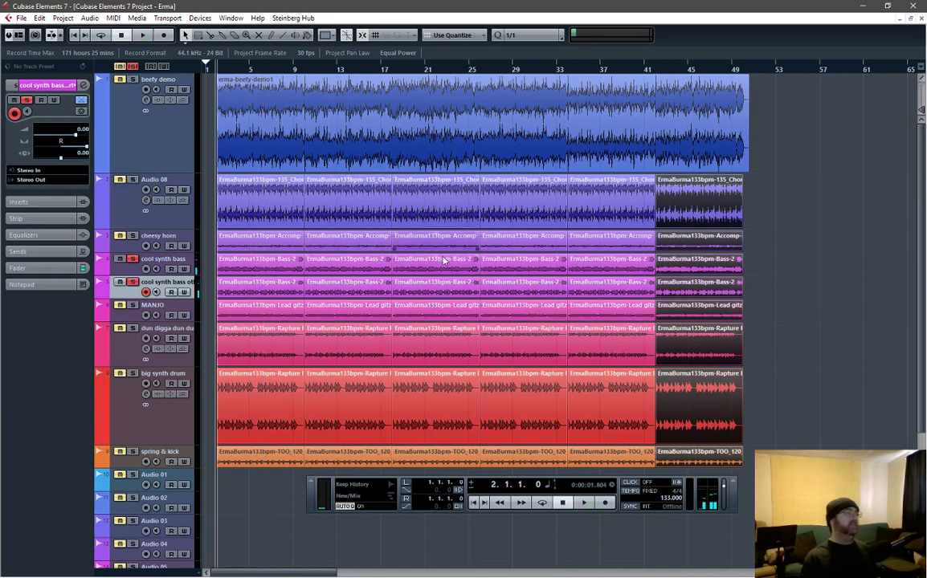
key(space)
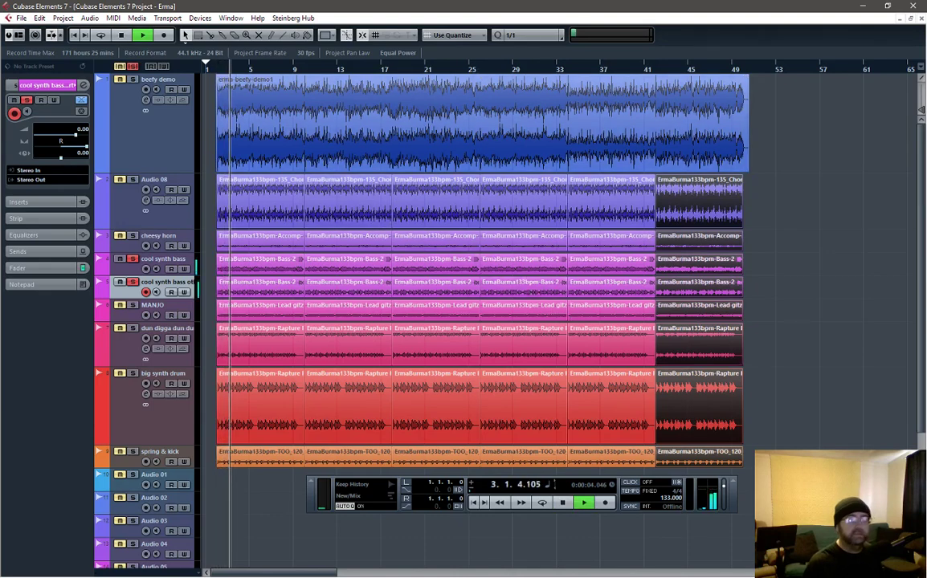
key(F2)
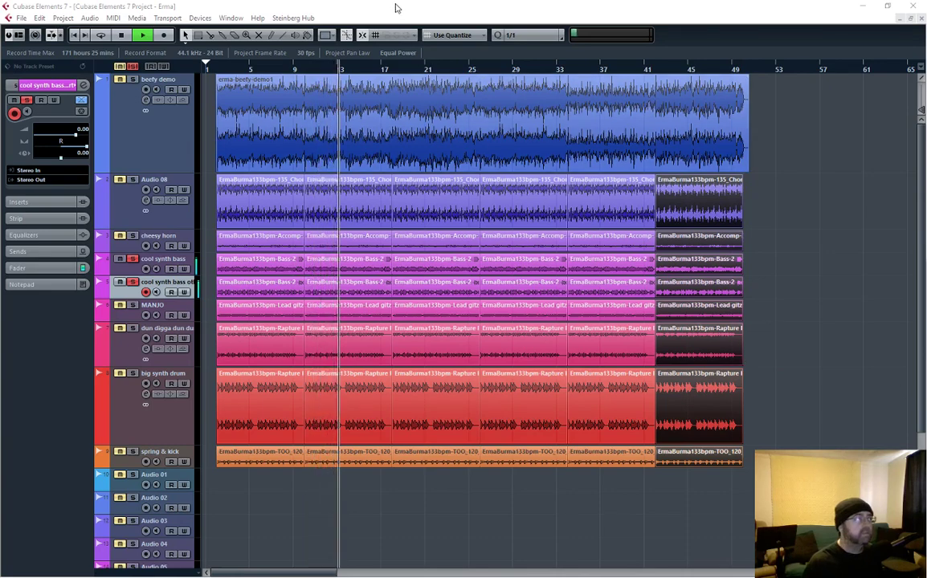
key(F2)
key(space)
key(F2)
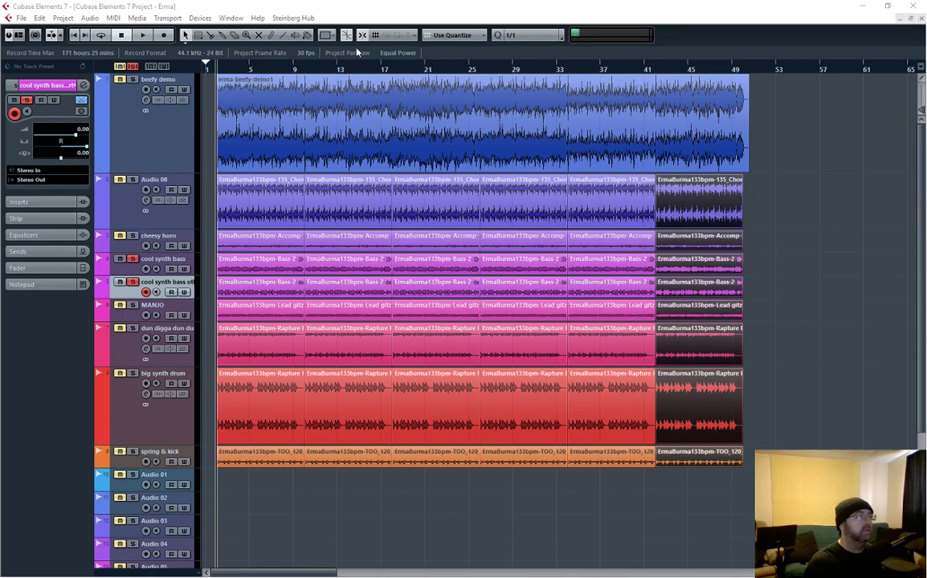
key(F2)
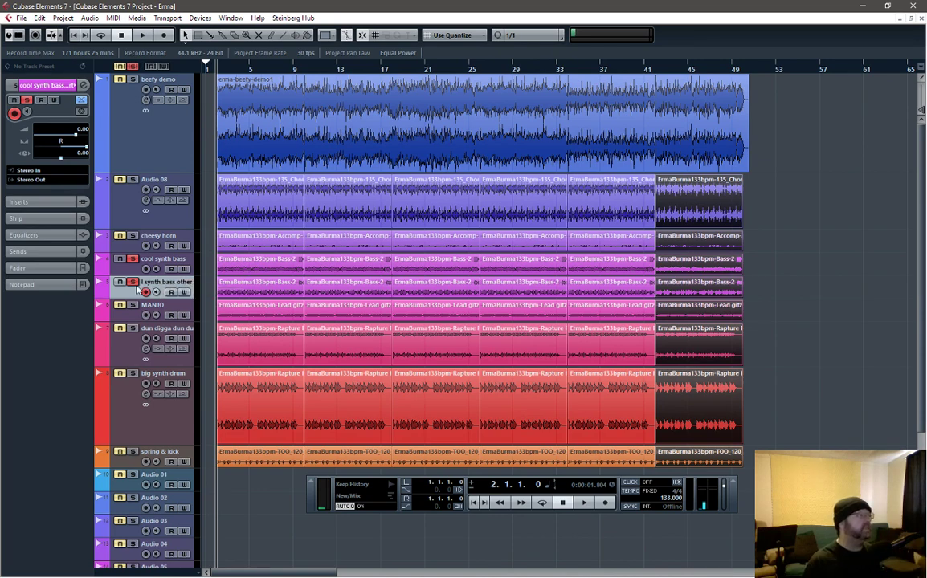
- Delete the first clip of the other cool synth bass track and select the cool synth bass track above it
click(267, 286)
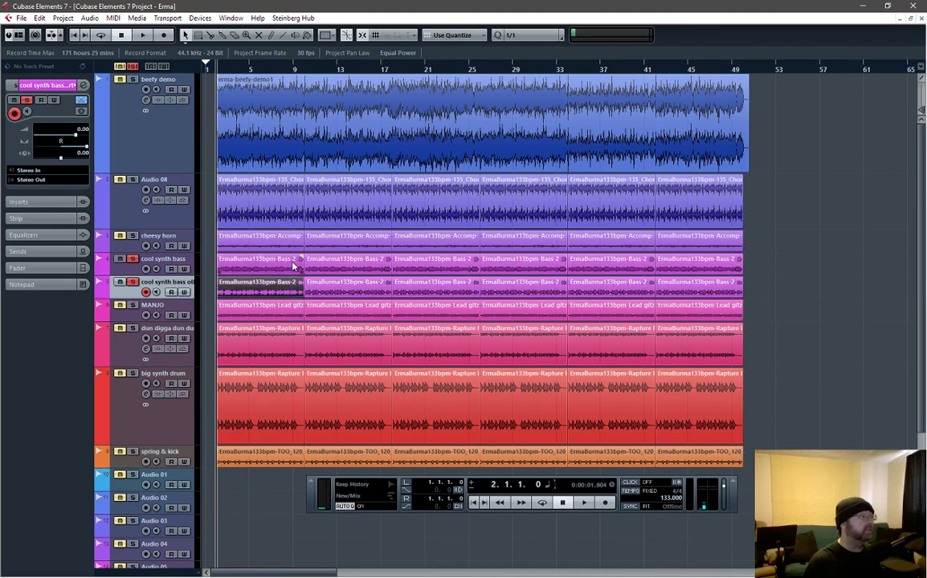
key(Delete)
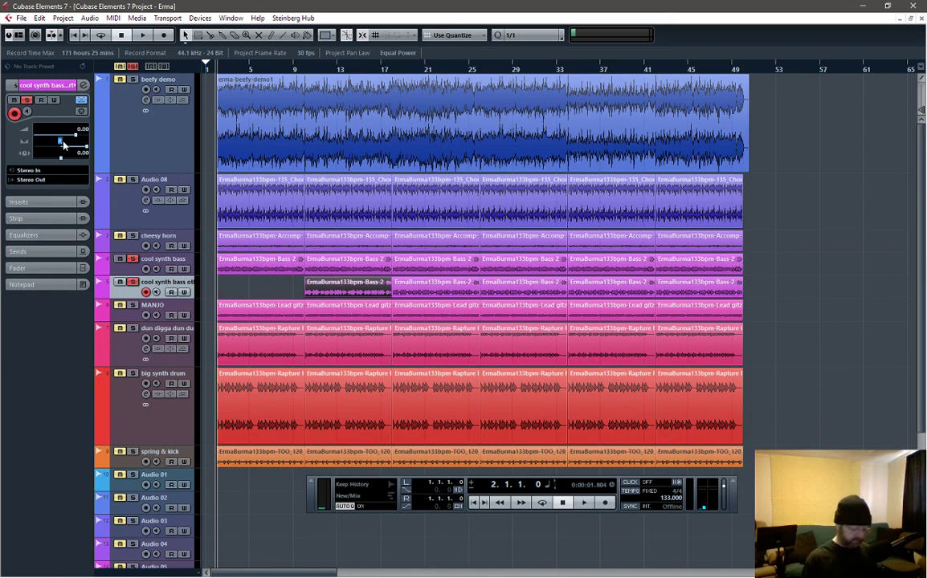
key(Up)
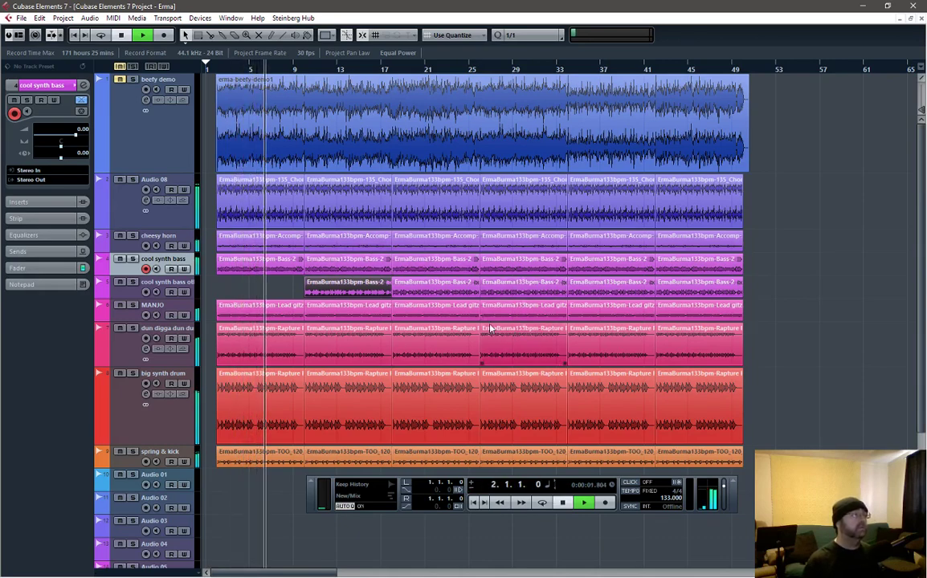
- Compare the full stem mix with the soloed beefy demo by playing each from bar 2
key(space)
click(133, 79)
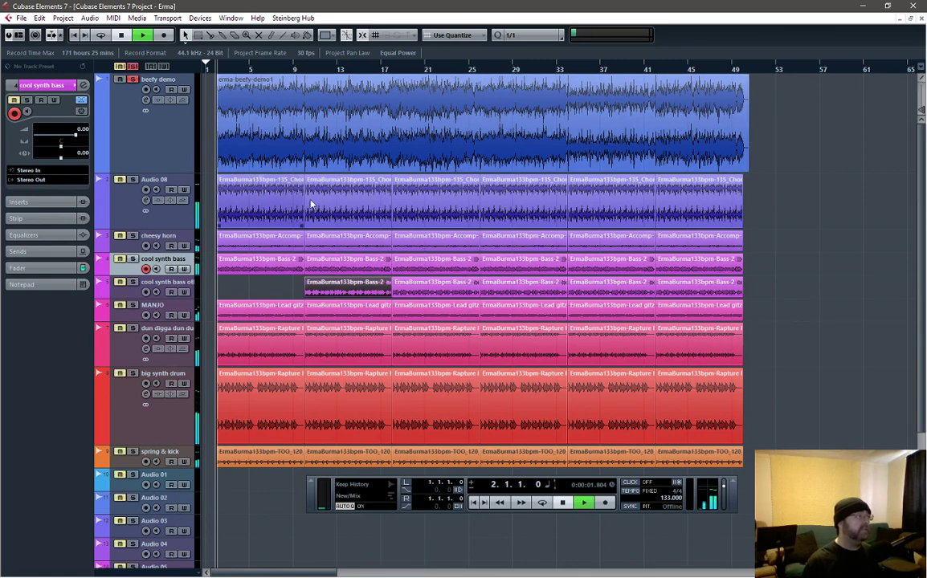
key(space)
key(space)
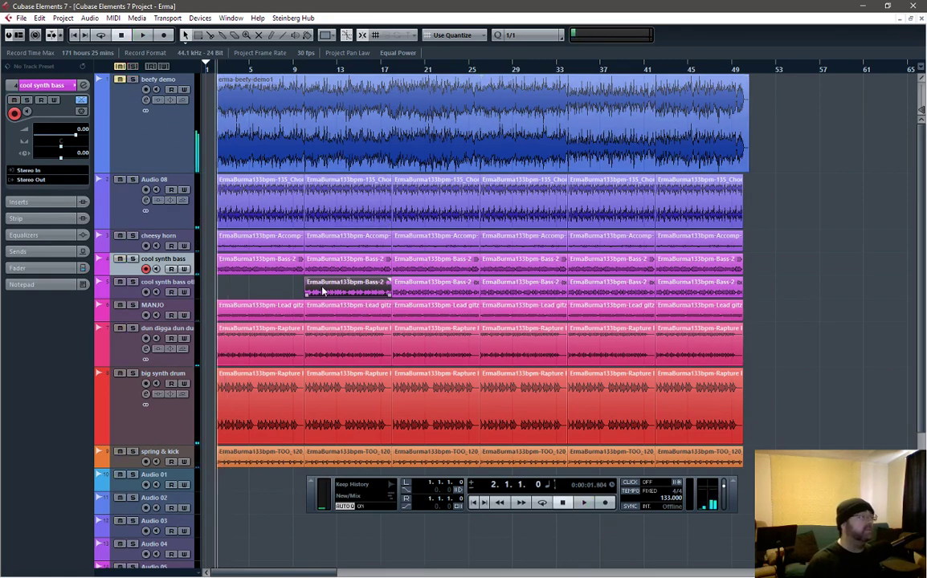
key(space)
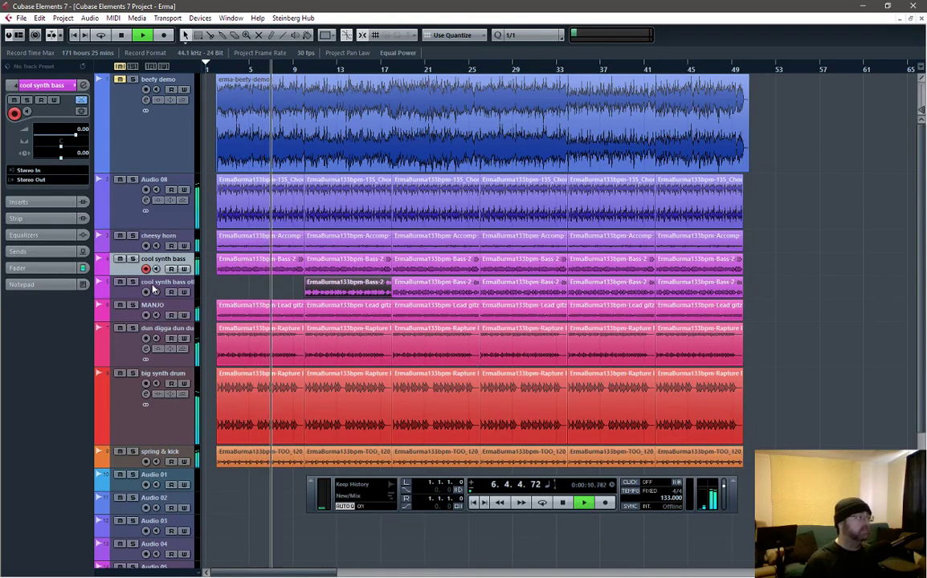
key(space)
- Audition the cheesy horn track from bar 2 and trim the start of its first clip to bar 6
click(132, 238)
key(space)
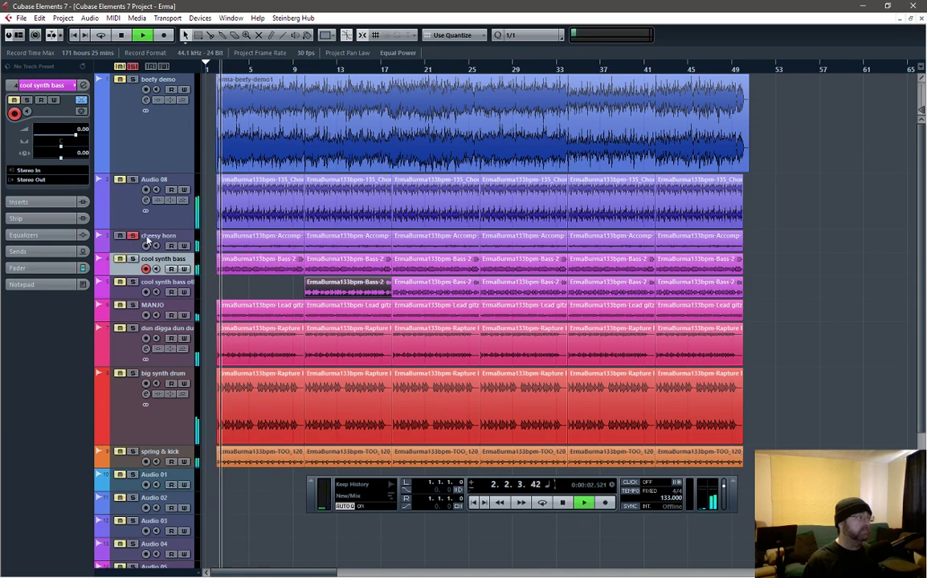
key(space)
click(184, 244)
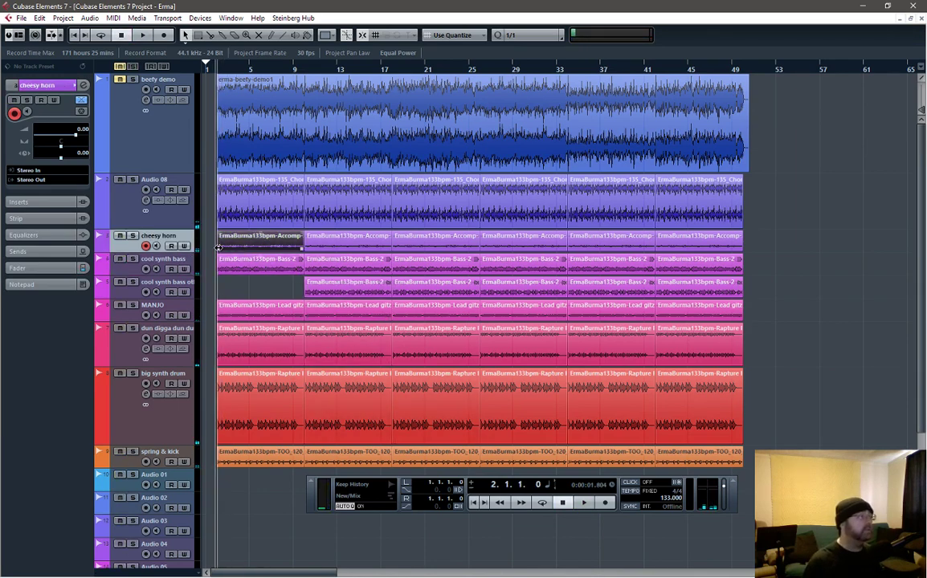
drag(218, 247, 265, 244)
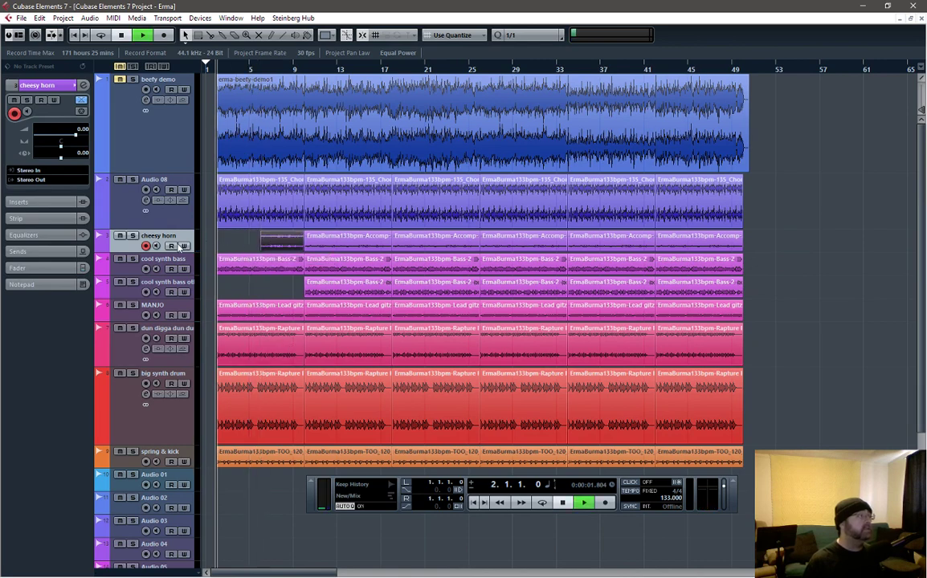
- Audition the MANJO, dun digga dun and big synth drum tracks one after another by soloing each in turn
click(133, 306)
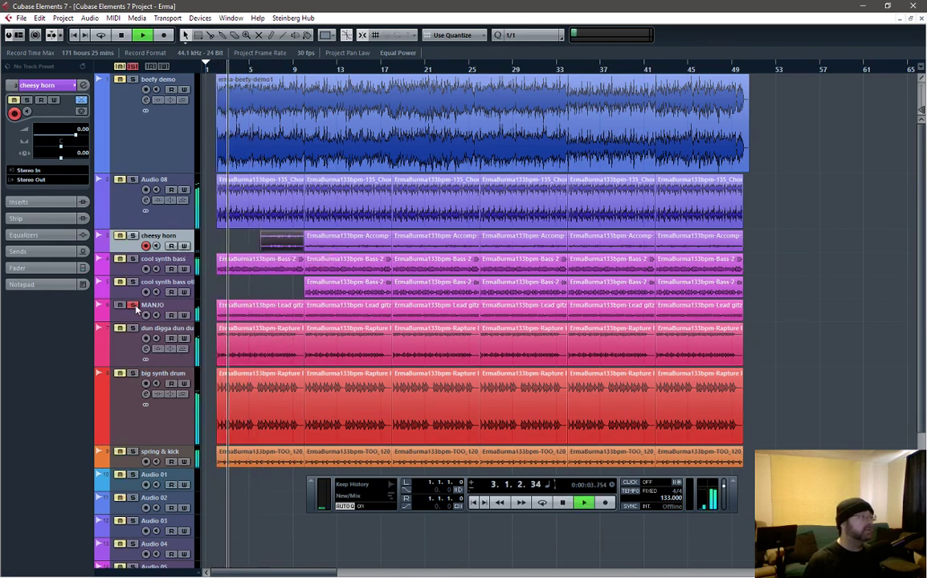
click(133, 306)
click(133, 328)
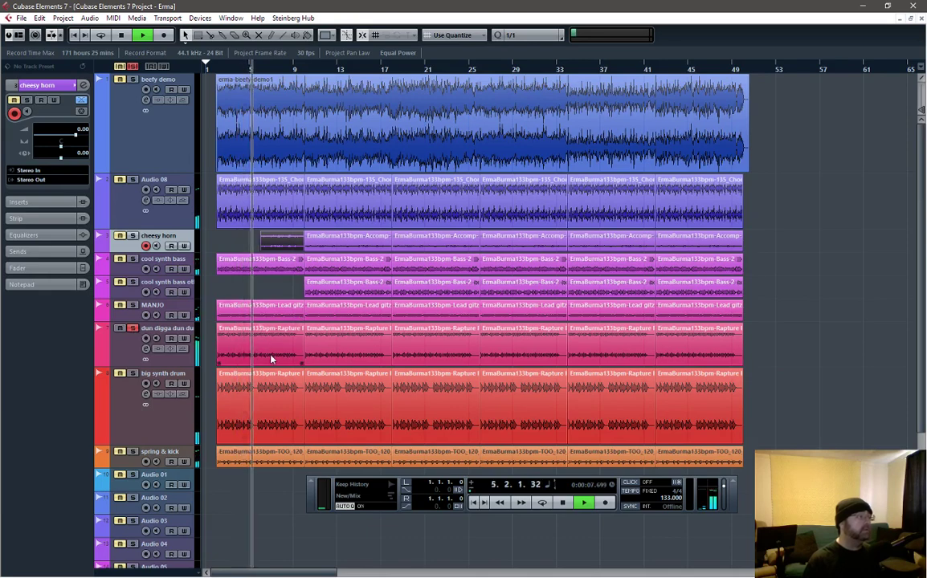
key(space)
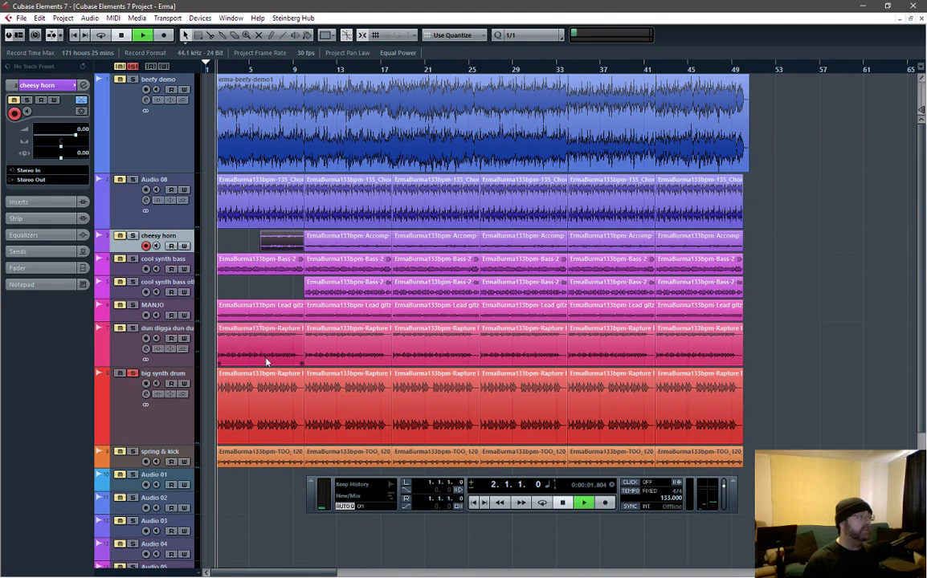
- Trim the start of the big synth drum's first clip to bar 6 and audition the full stem mix from bar 2
click(269, 382)
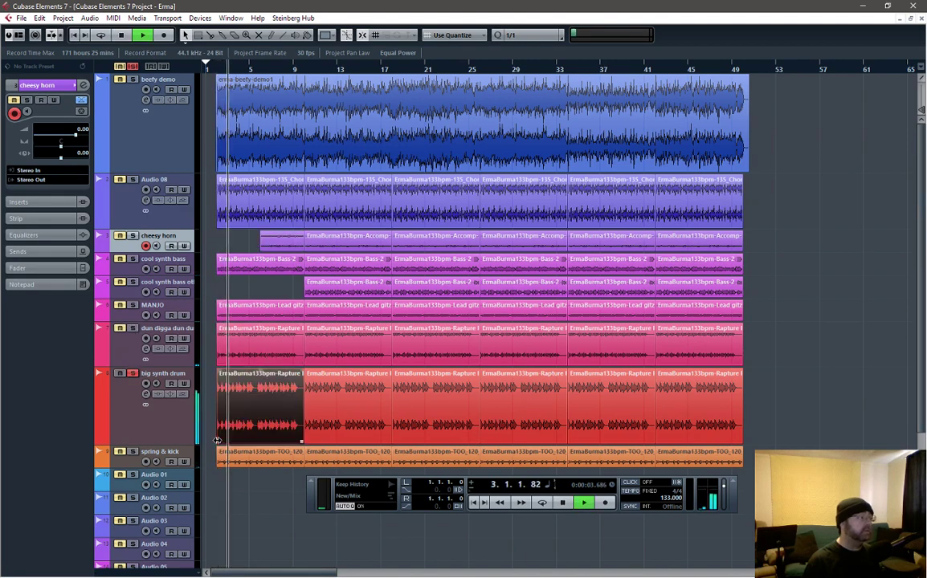
drag(217, 440, 259, 434)
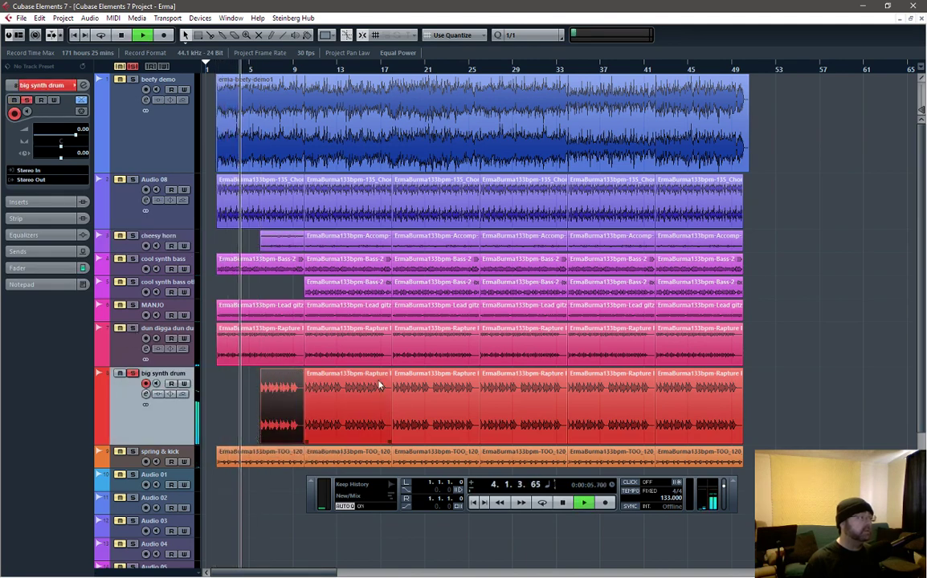
key(space)
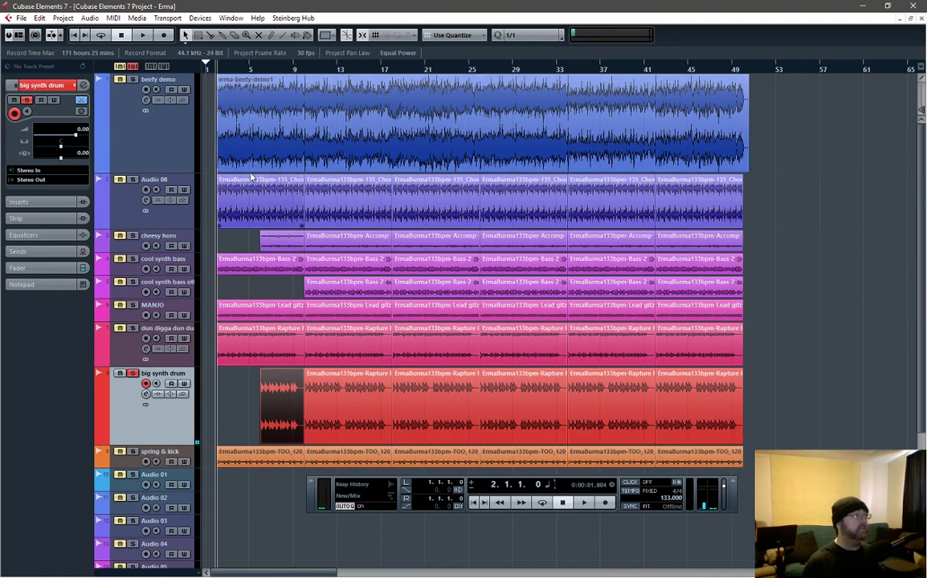
key(space)
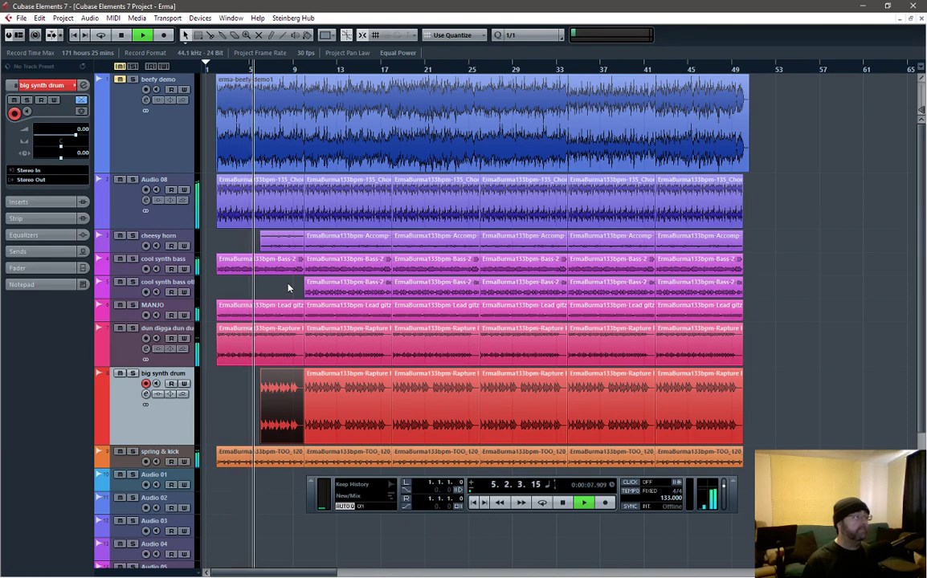
key(space)
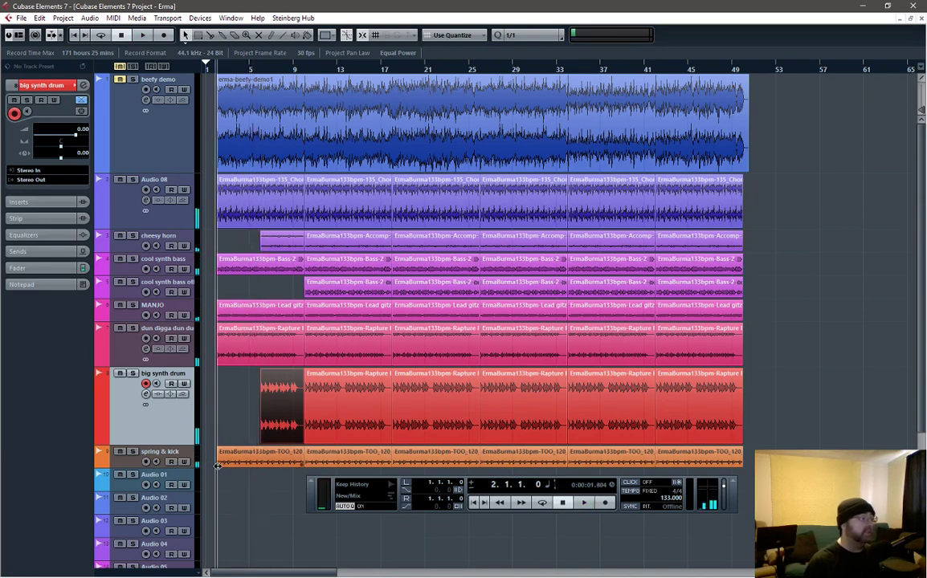
- Delete the first spring & kick clip and audition the intro from bar 2 without it
click(270, 467)
key(Delete)
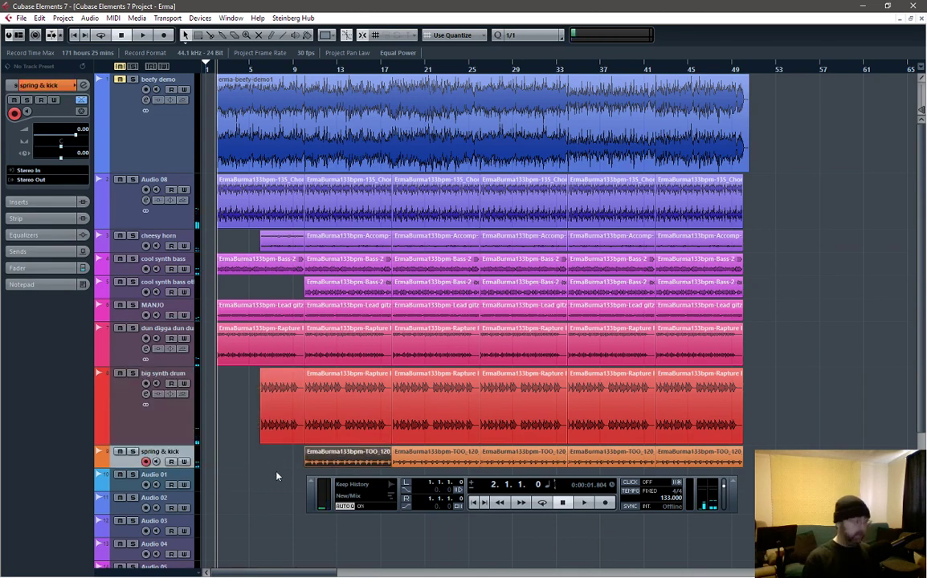
key(space)
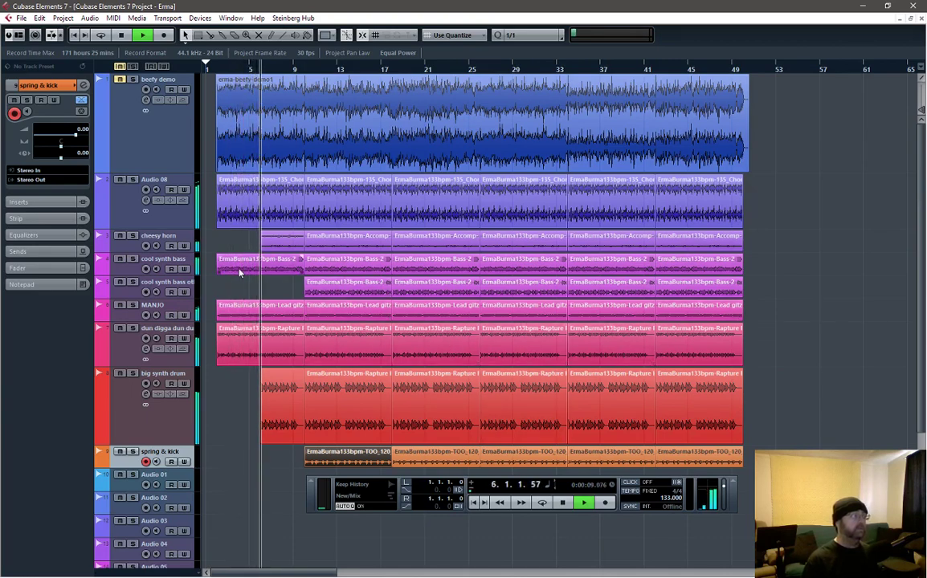
key(space)
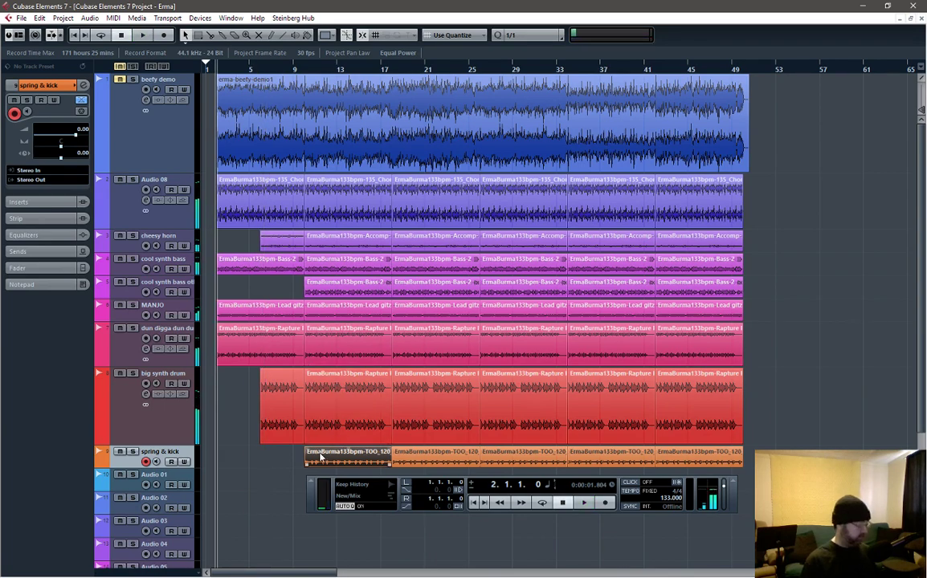
- Restore the deleted spring & kick clip, trim its start to bar 6 and play the stem mix
drag(218, 466, 266, 464)
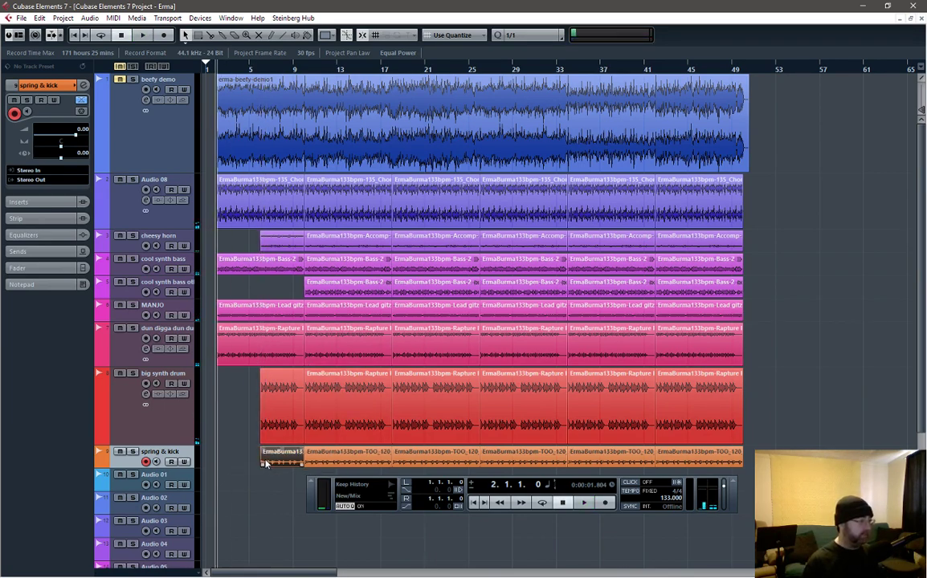
key(space)
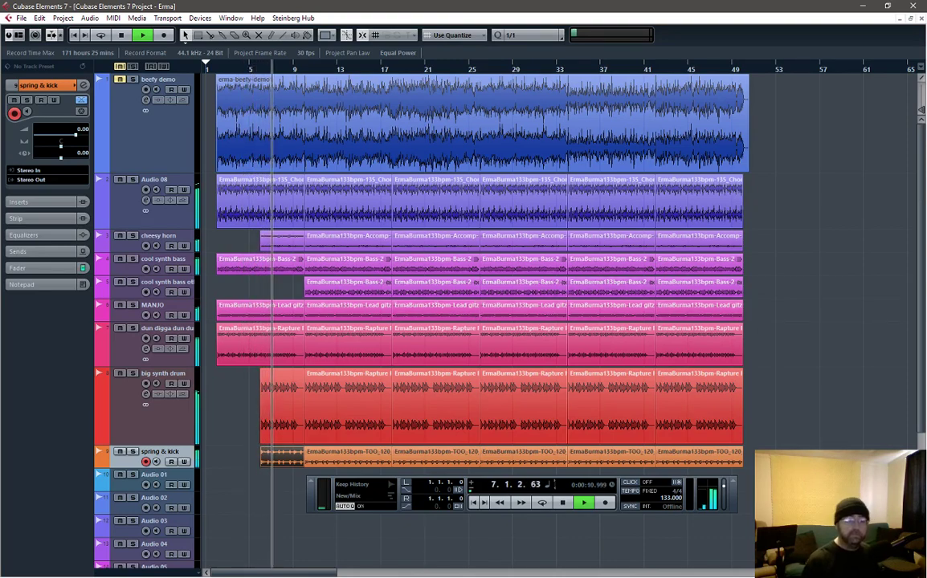
key(F2)
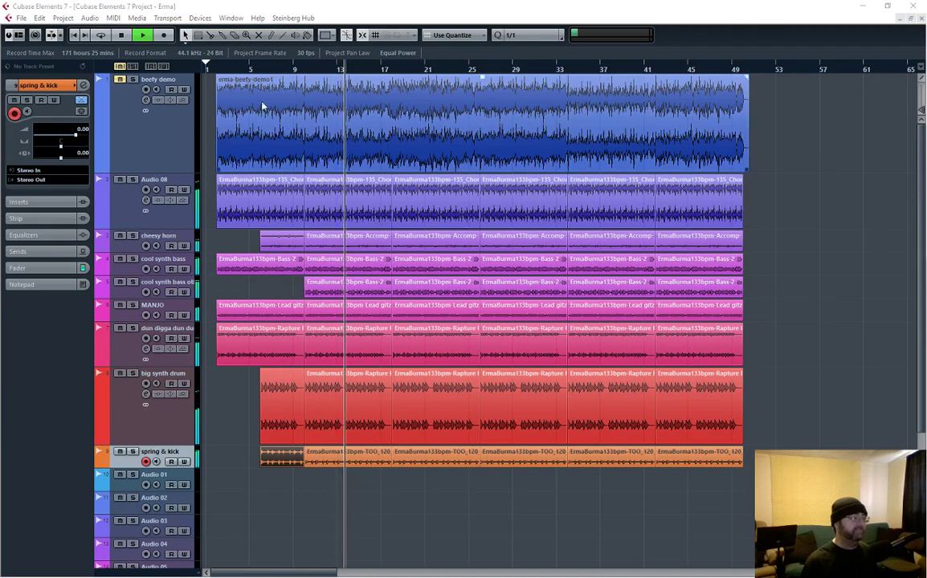
key(F2)
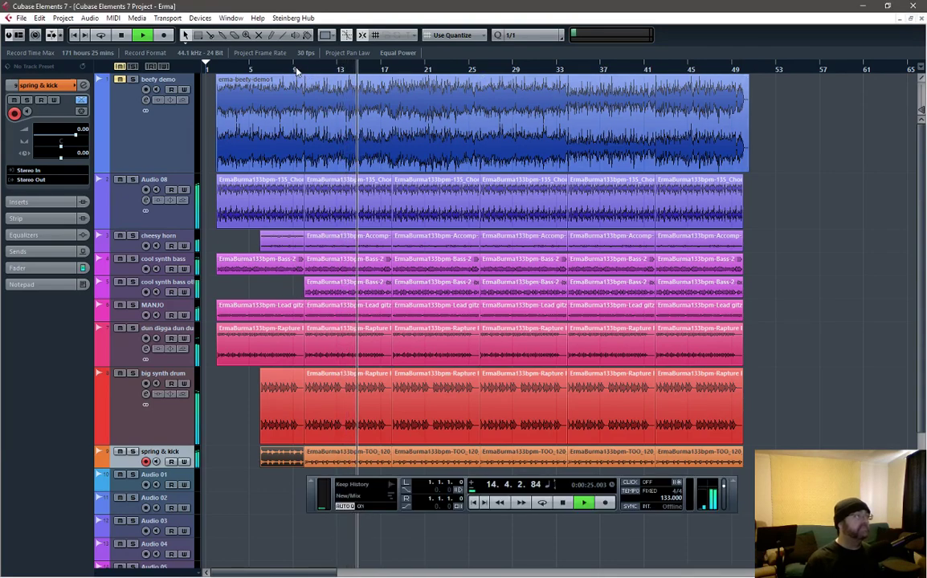
click(295, 71)
key(space)
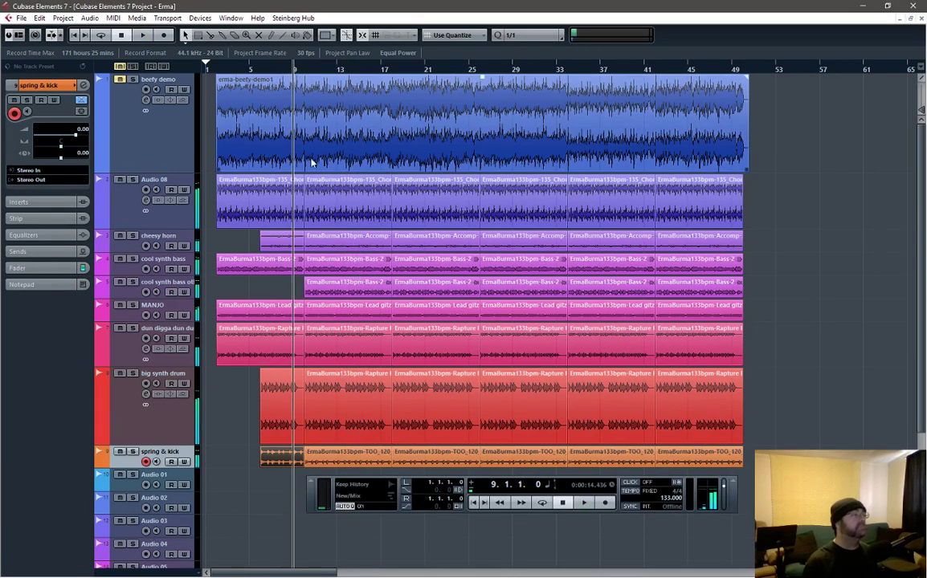
- Replay the intro from bar 2 and trim the start of the Audio 08 track's first clip to bar 6
click(221, 71)
key(space)
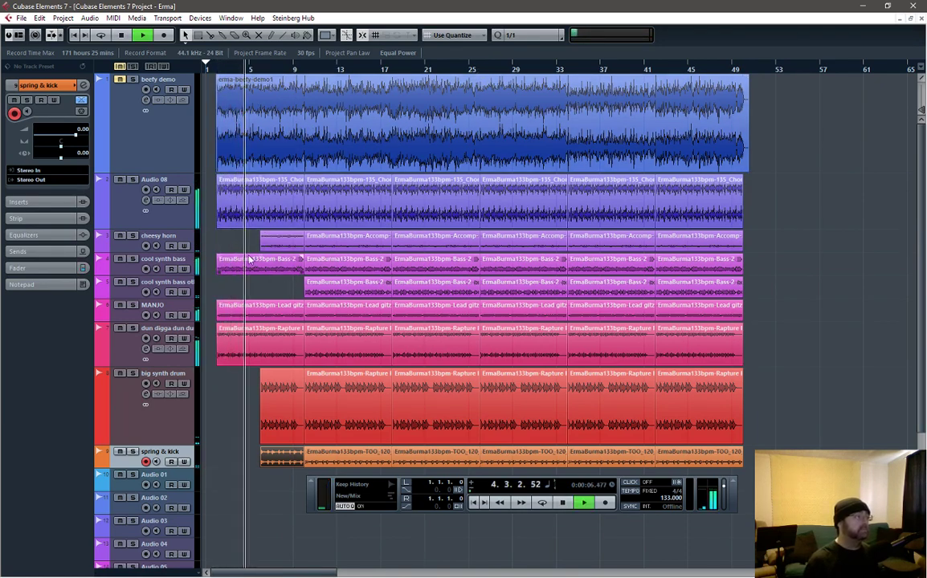
key(space)
drag(220, 230, 259, 234)
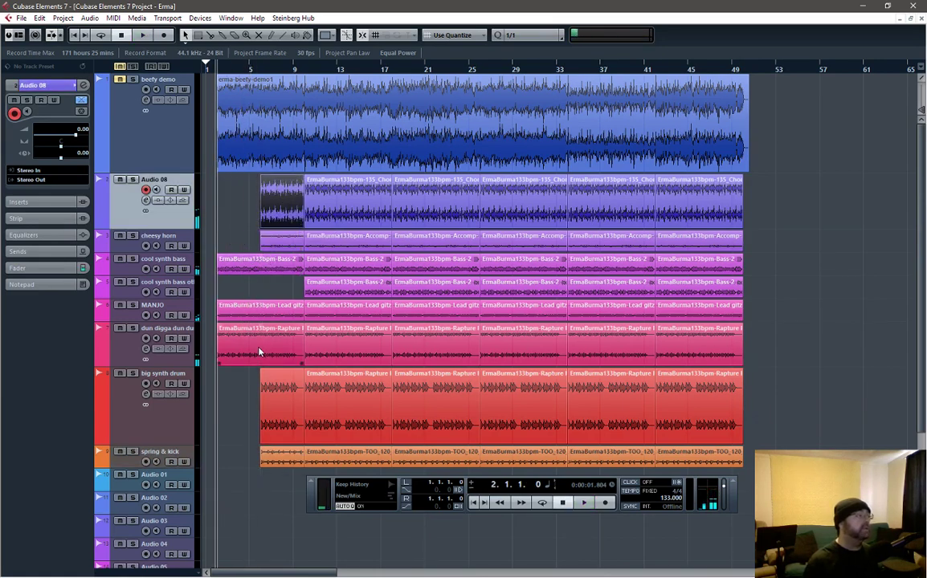
- Extend the start of the big synth drum's first clip back to bar 2 and audition the intro repeatedly from there
click(287, 379)
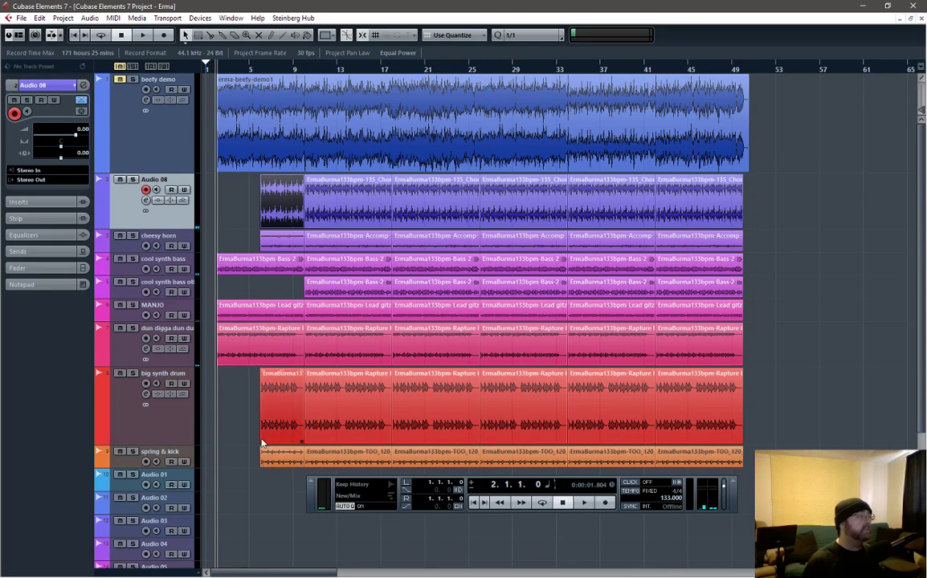
drag(261, 442, 217, 443)
key(space)
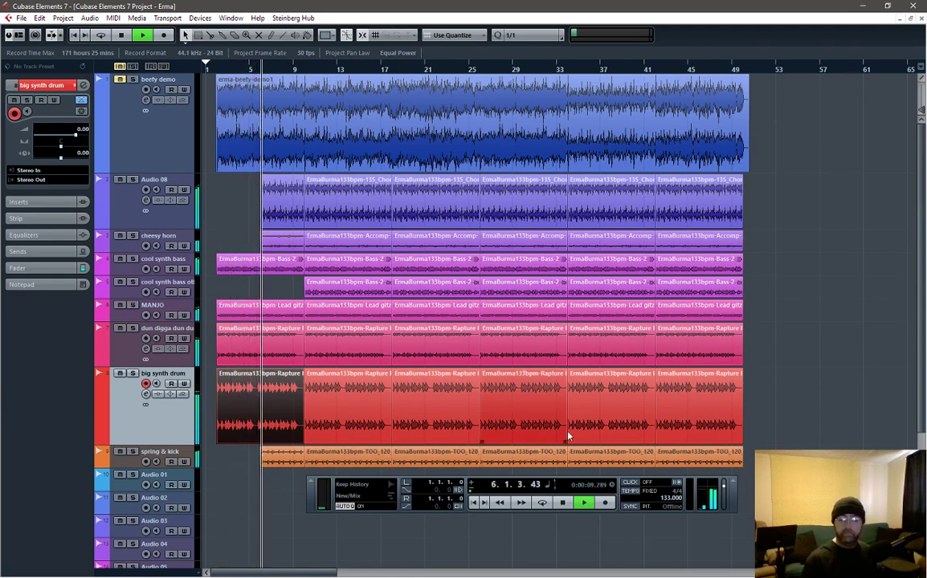
key(space)
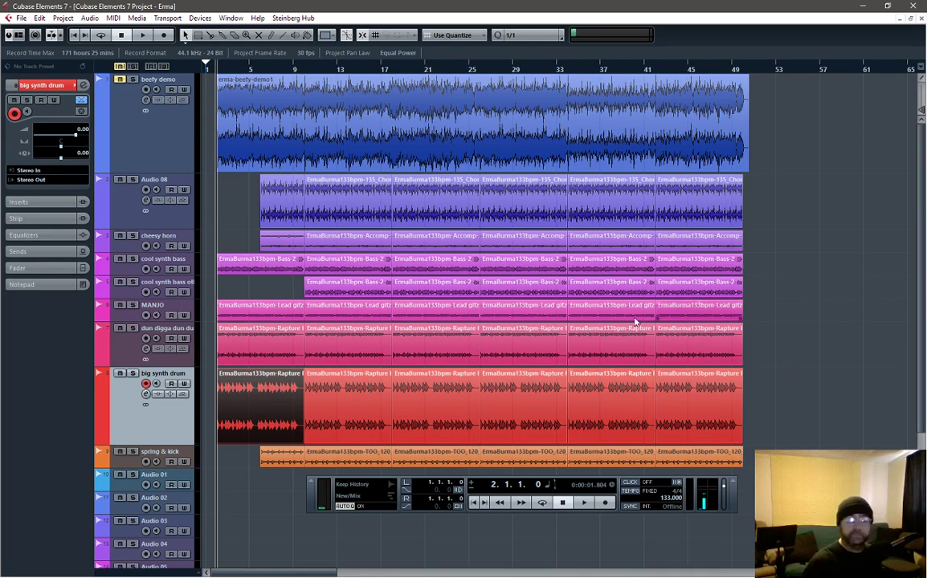
key(space)
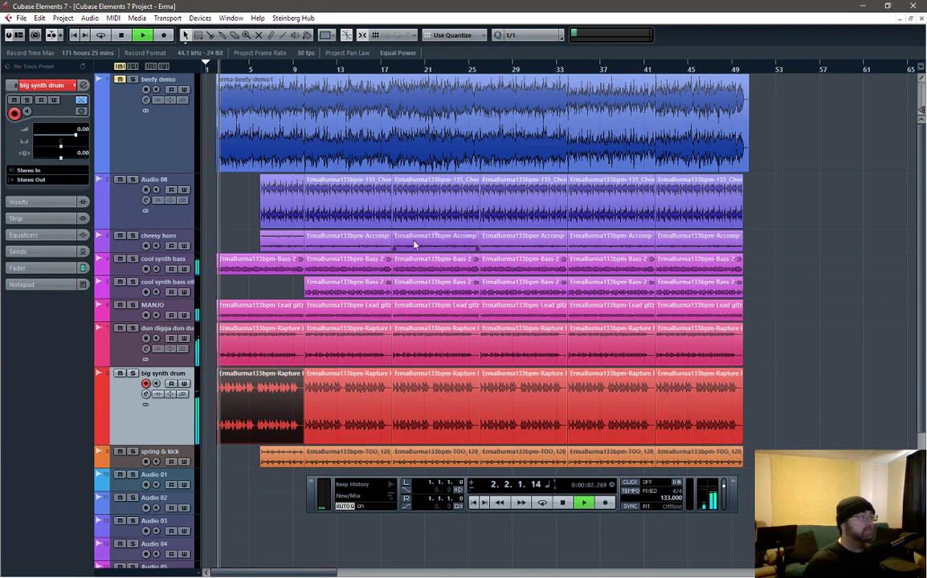
key(space)
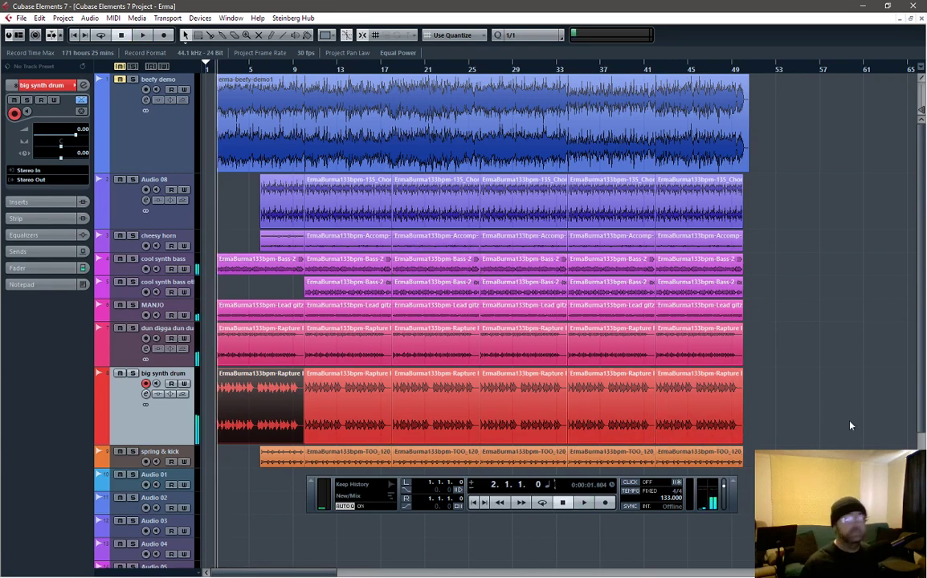
key(space)
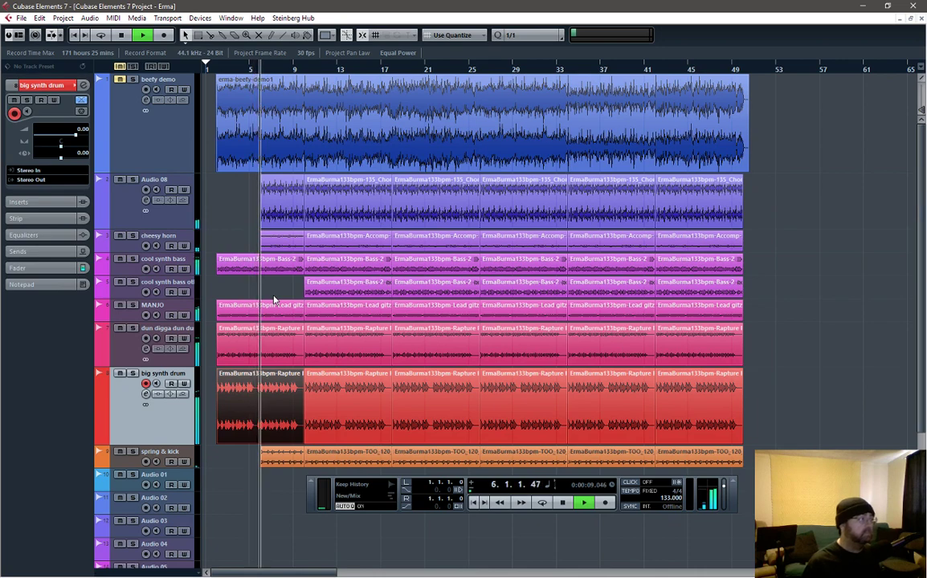
key(space)
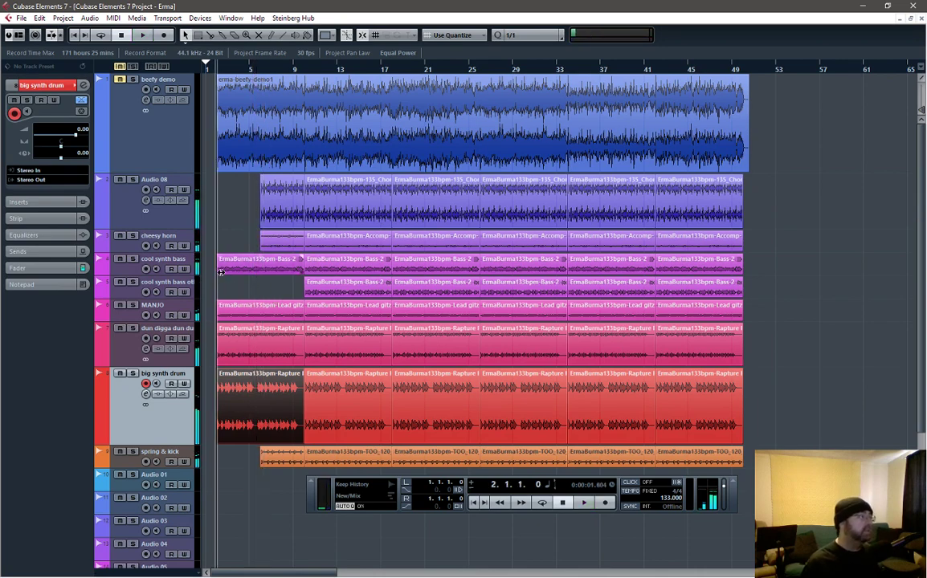
- Trim the start of the cool synth bass track's first clip to bar 6 and audition the mix from bar 2
drag(220, 271, 261, 273)
key(space)
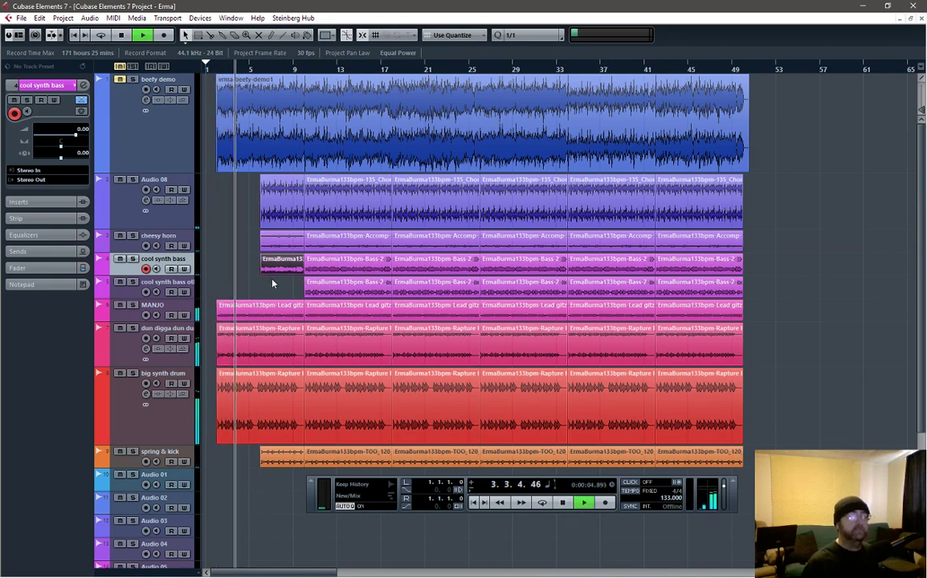
key(F2)
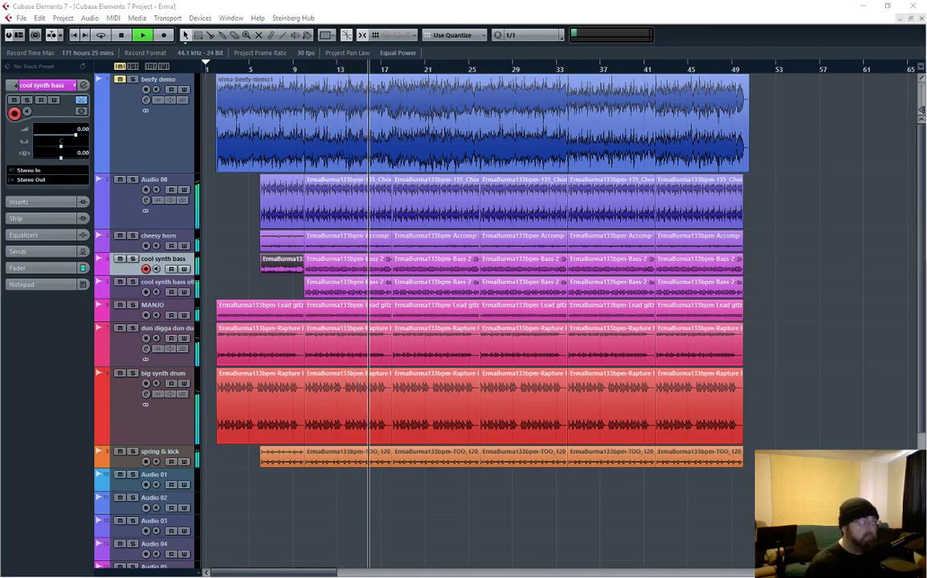
key(F2)
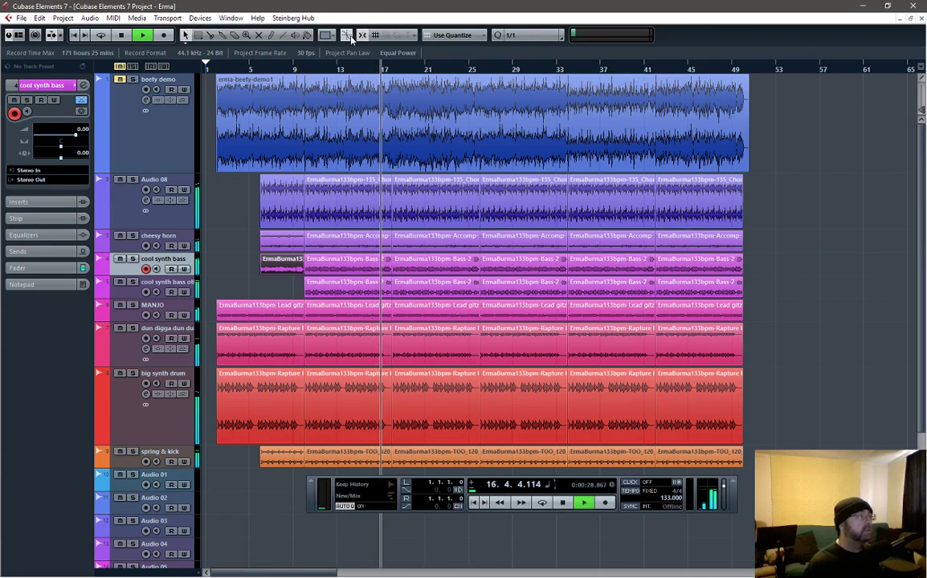
key(Home)
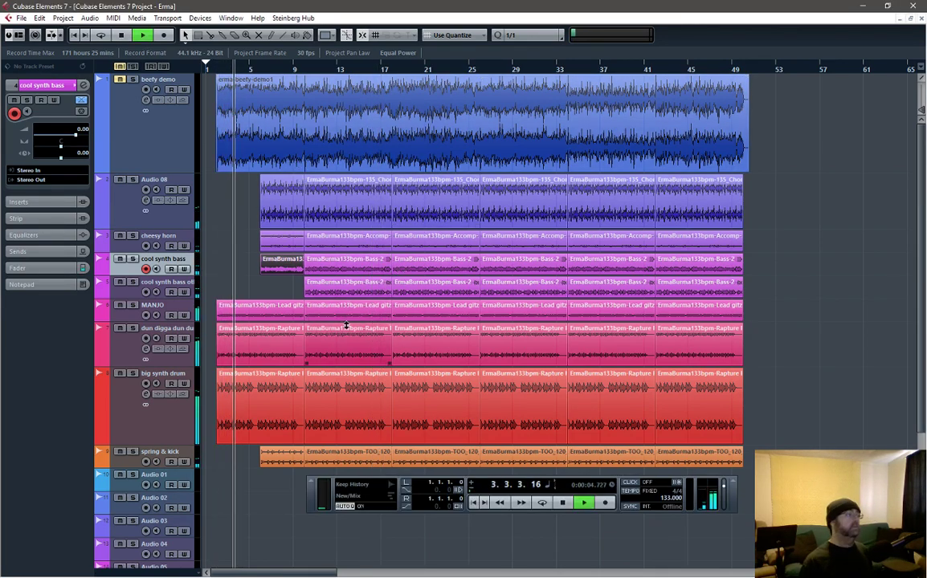
key(space)
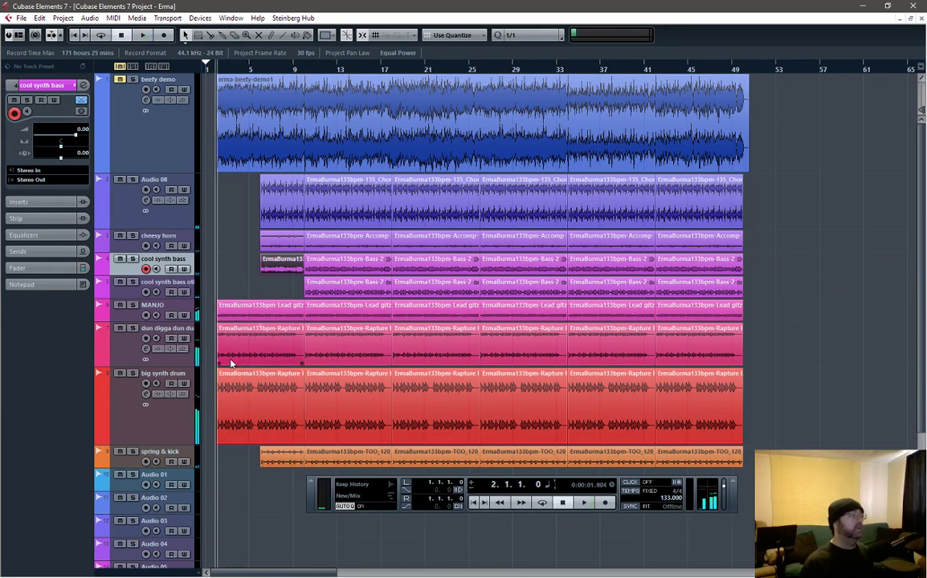
- Trim the start of the dun digga dun track's first clip to bar 4, bar 5 and finally bar 6, auditioning between the trims
drag(218, 361, 235, 361)
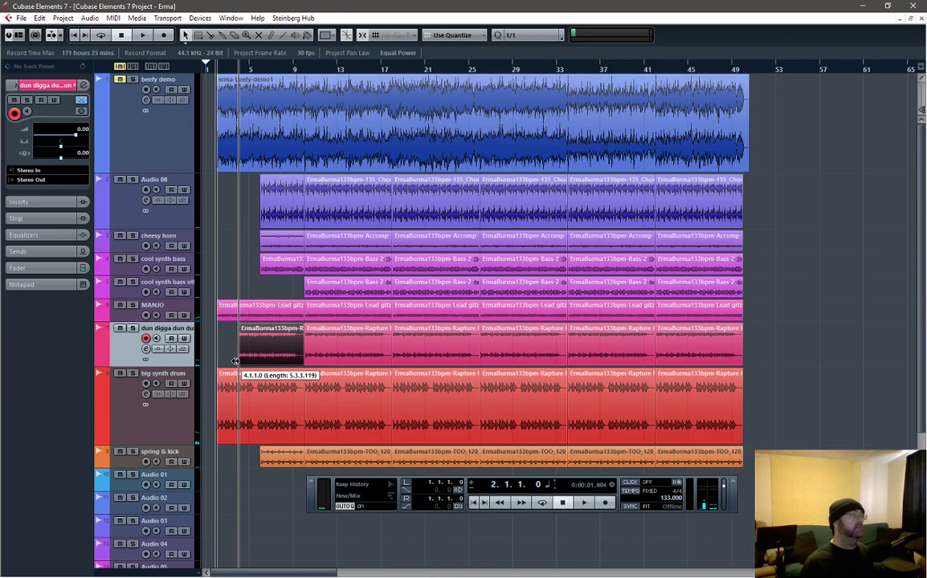
key(space)
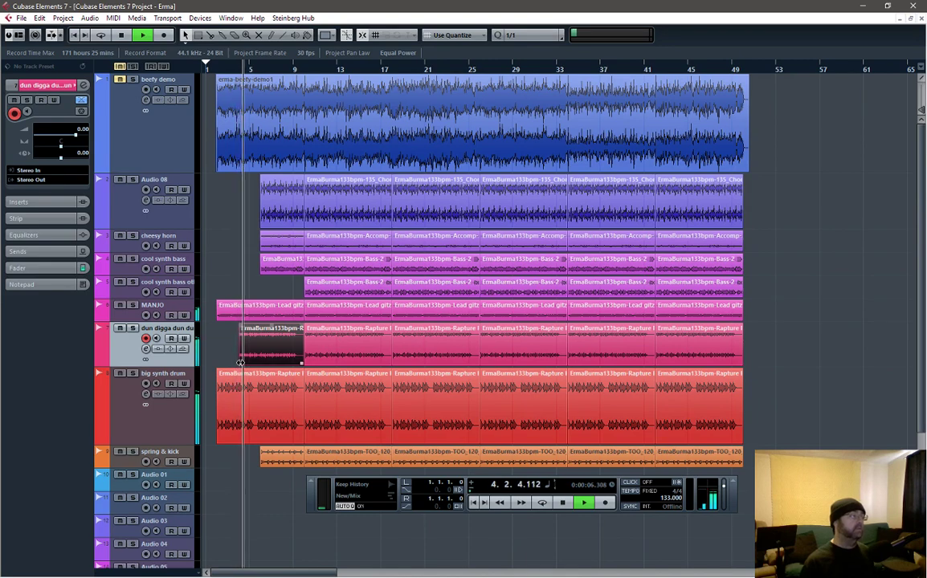
drag(240, 362, 248, 365)
key(space)
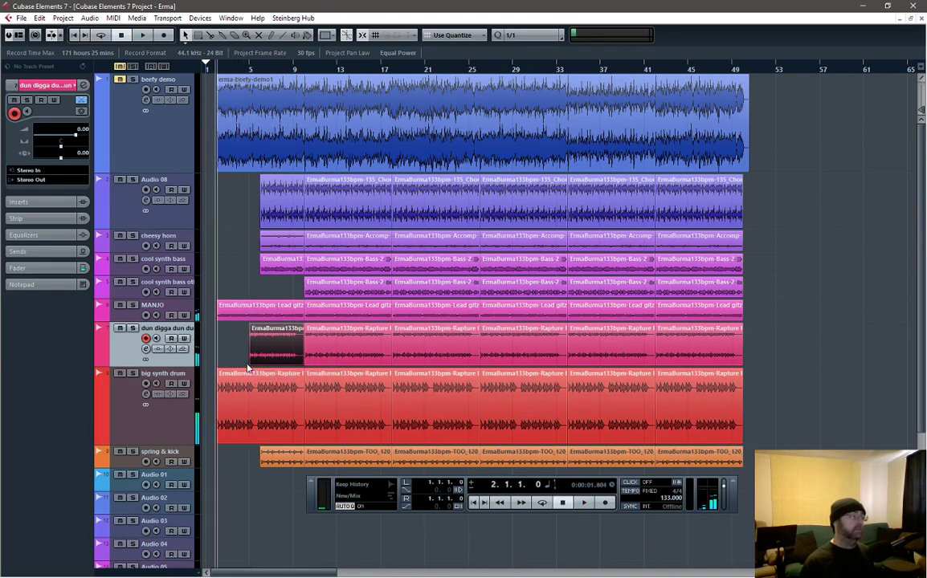
key(space)
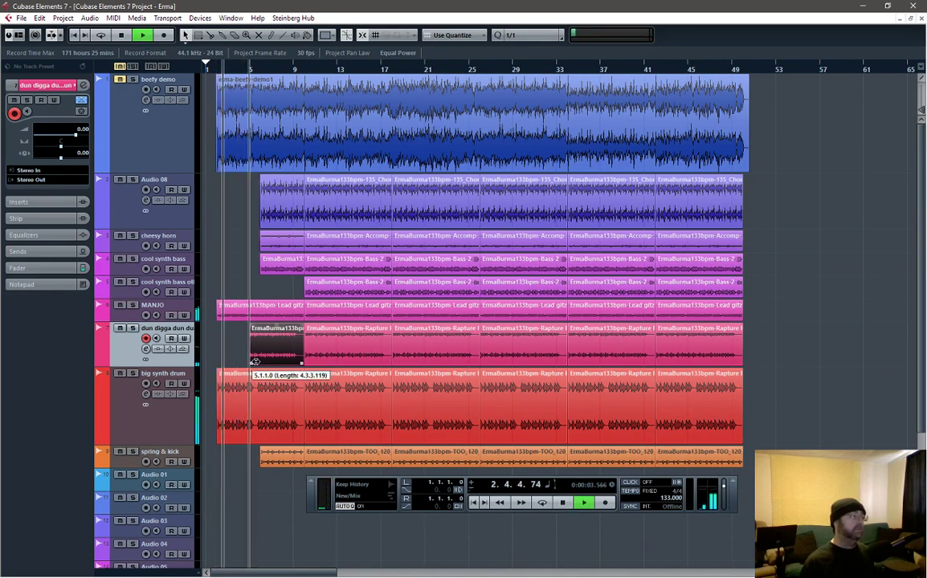
drag(256, 366, 261, 364)
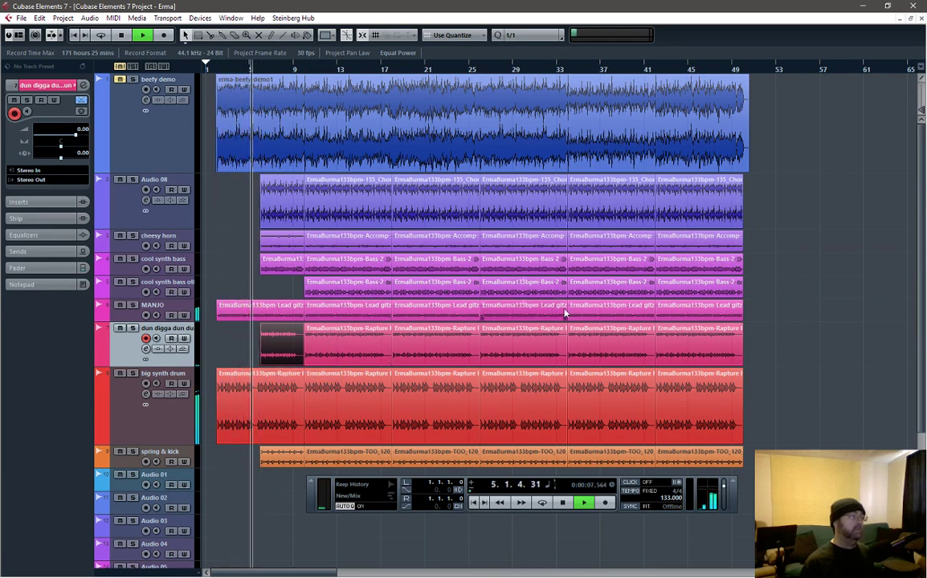
- Audition the intro from bar 2, extend the cheesy horn's first clip back to bar 2 and move its track directly above MANJO
key(space)
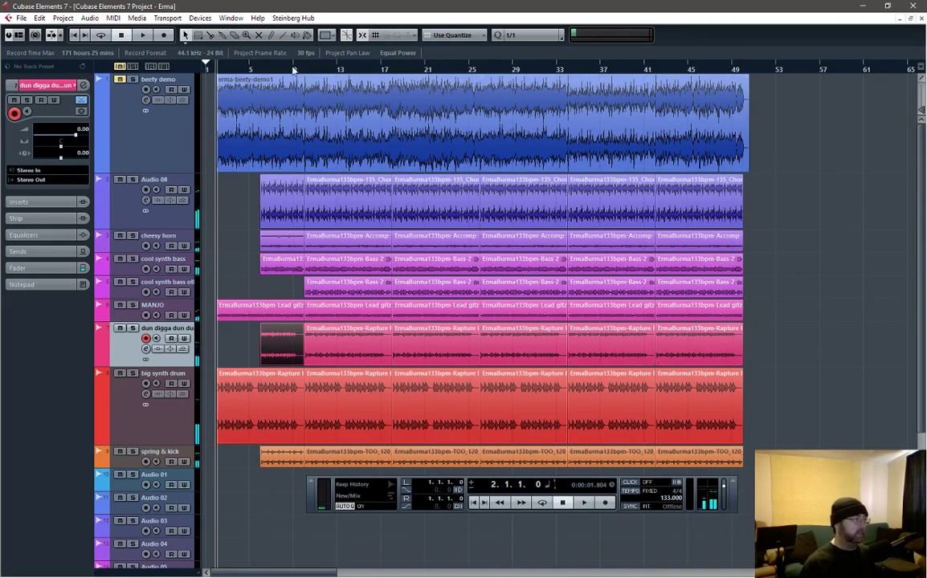
key(space)
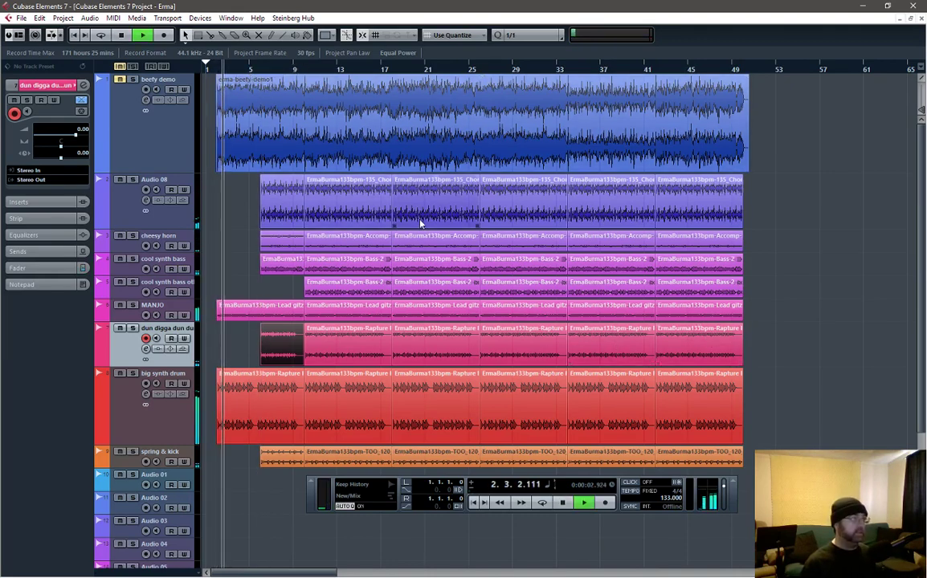
key(space)
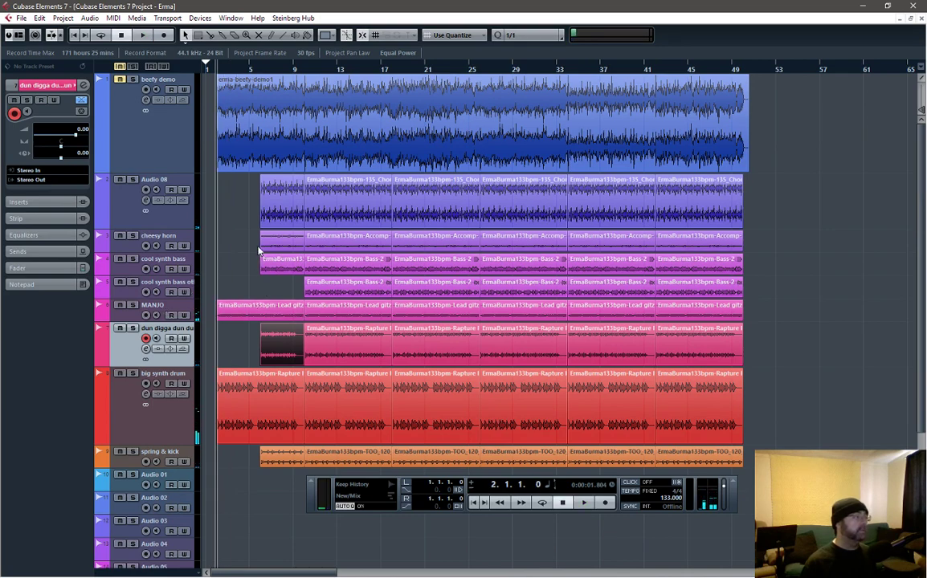
drag(262, 248, 221, 249)
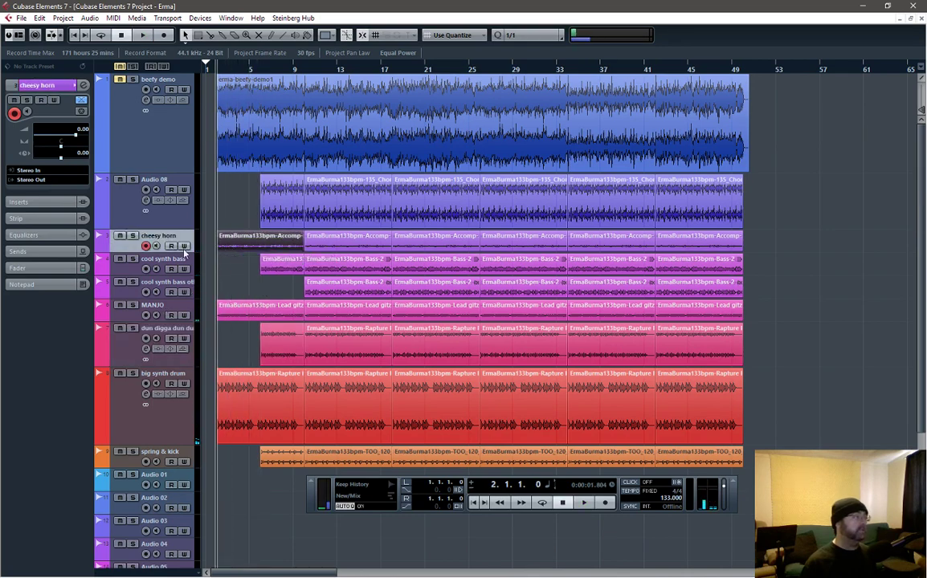
drag(152, 283, 154, 288)
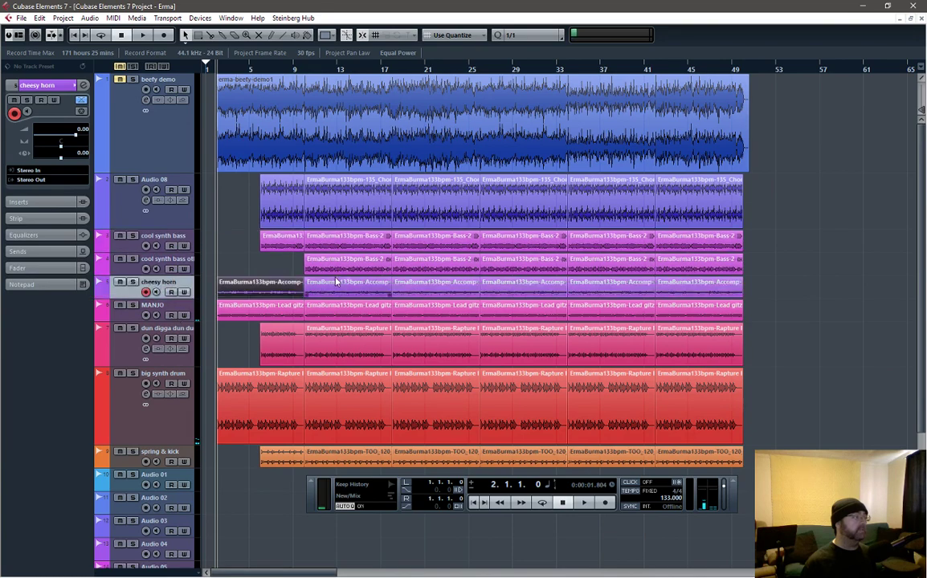
- Audition the intro from bar 2 and trim the start of the cheesy horn's first clip to bar 6
key(space)
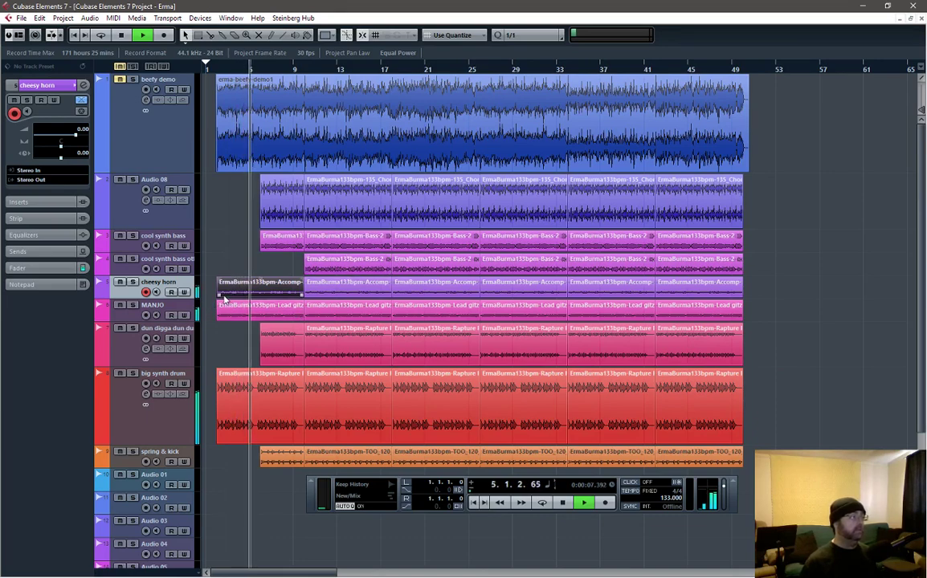
key(space)
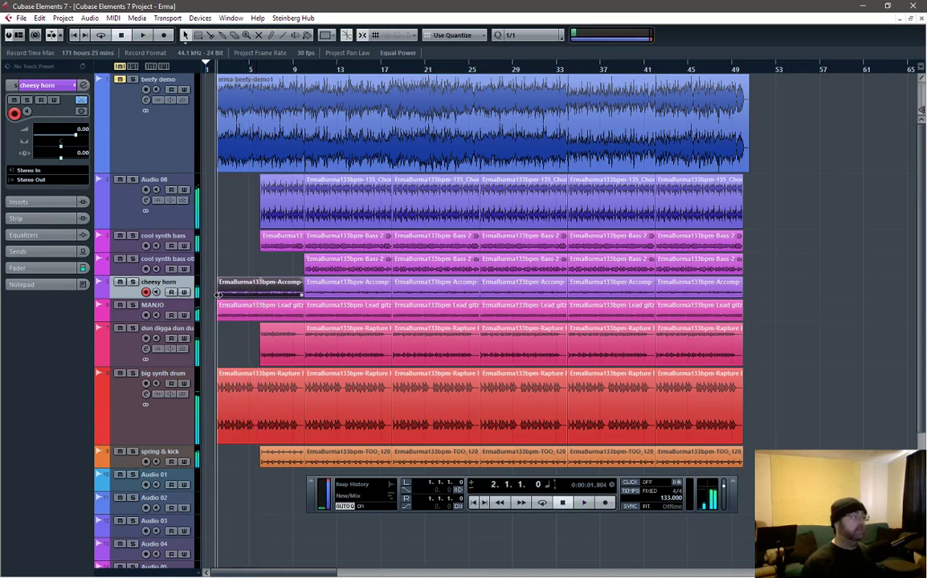
drag(218, 295, 260, 294)
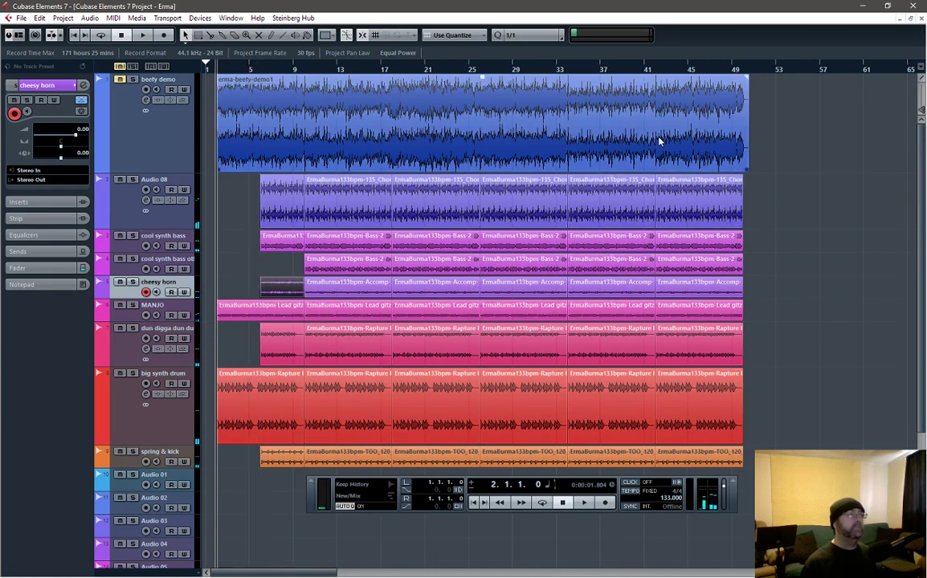
- Delete the second cool synth bass track's clip spanning bars 10 to 18 and audition the arrangement from bar 2
click(341, 270)
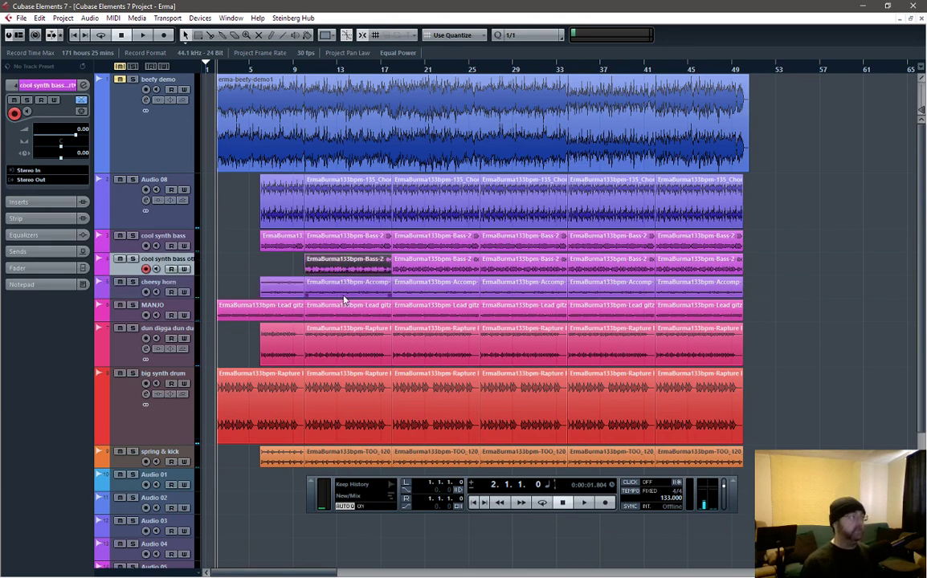
key(Delete)
key(space)
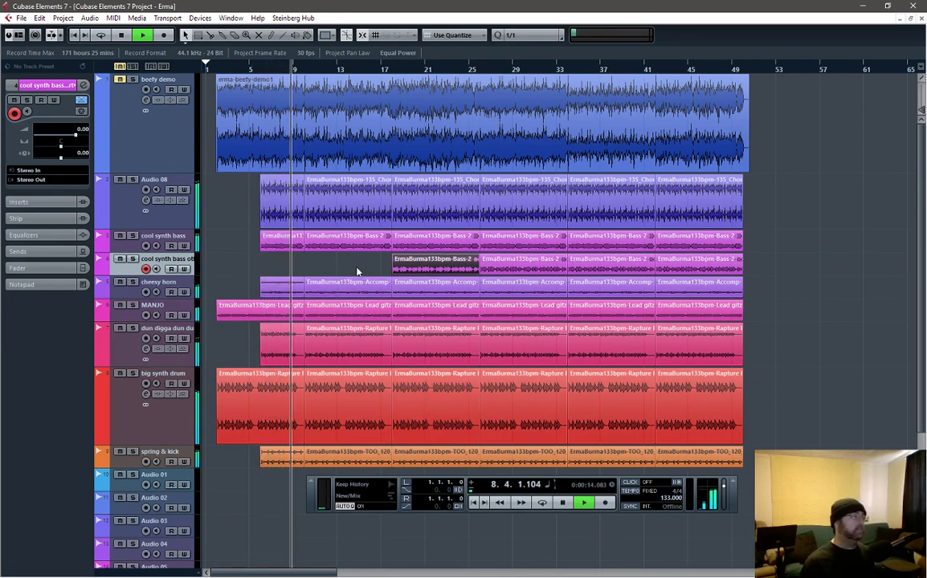
key(space)
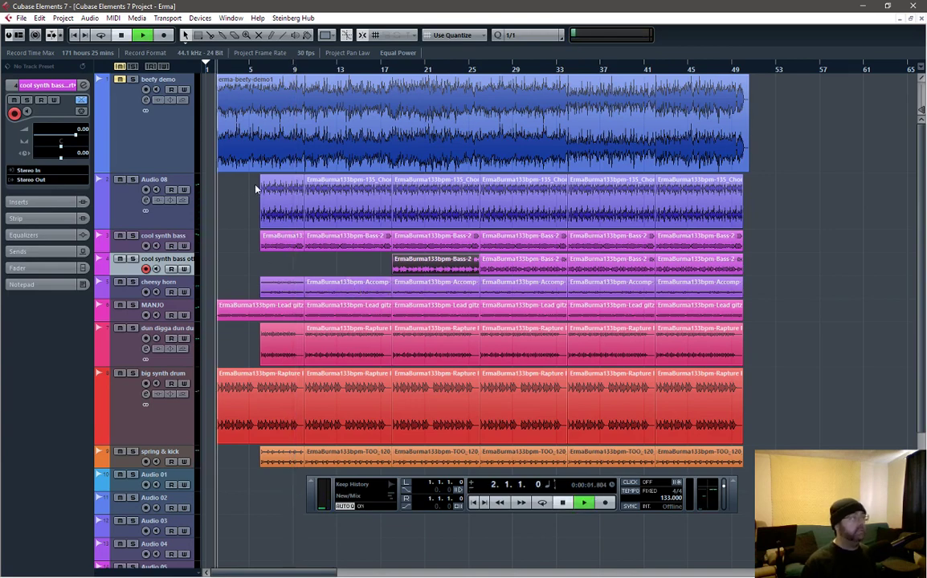
key(space)
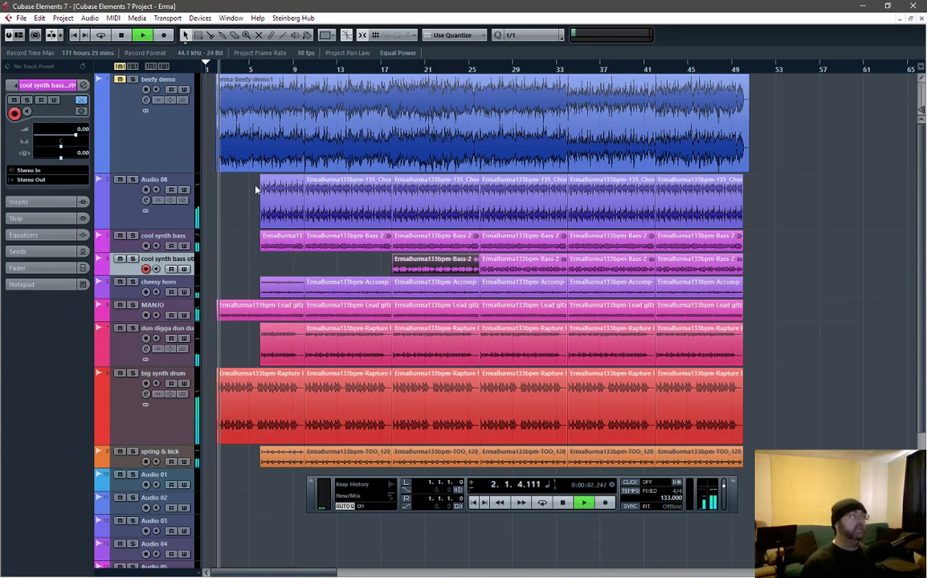
- Delete the Audio 08 track's short clip between bars 6 and 10 and audition the intro from bar 2
click(285, 217)
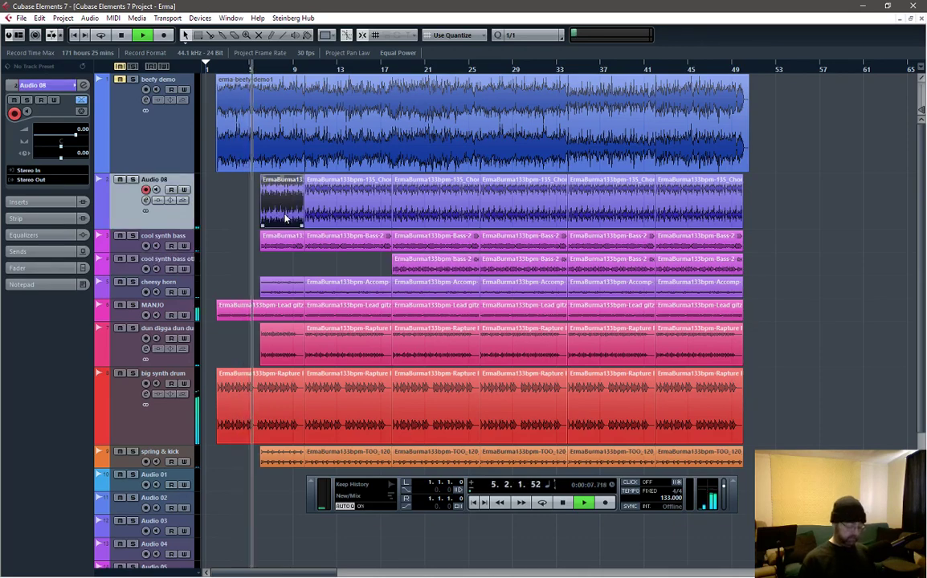
key(Delete)
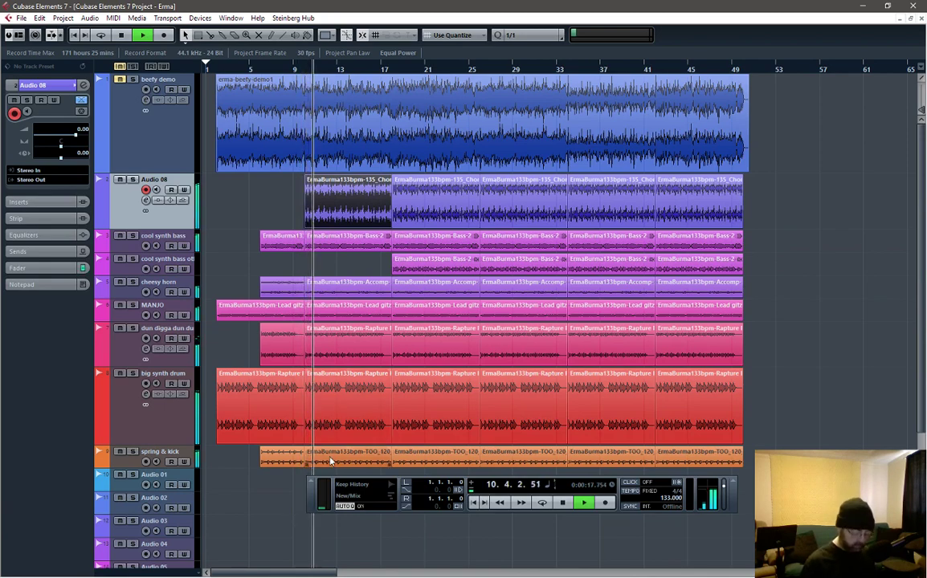
key(space)
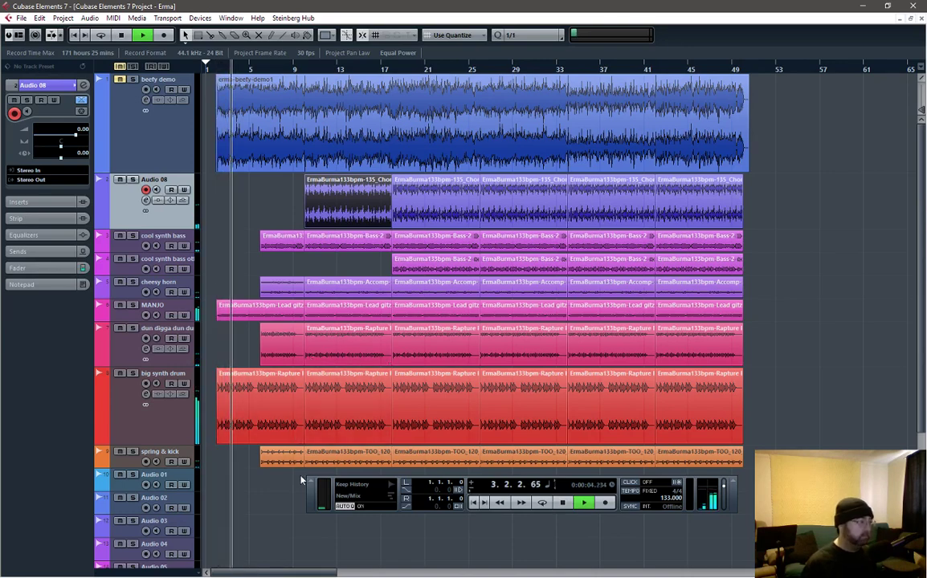
key(space)
- Audition the entry of the parts at bar 6 repeatedly, starting playback around bar 6 and from bar 5
click(260, 69)
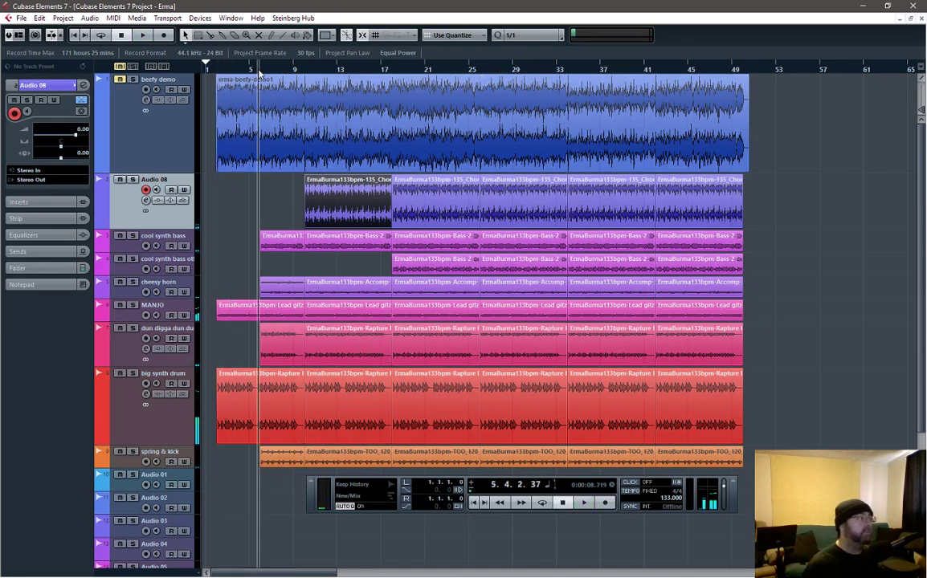
key(space)
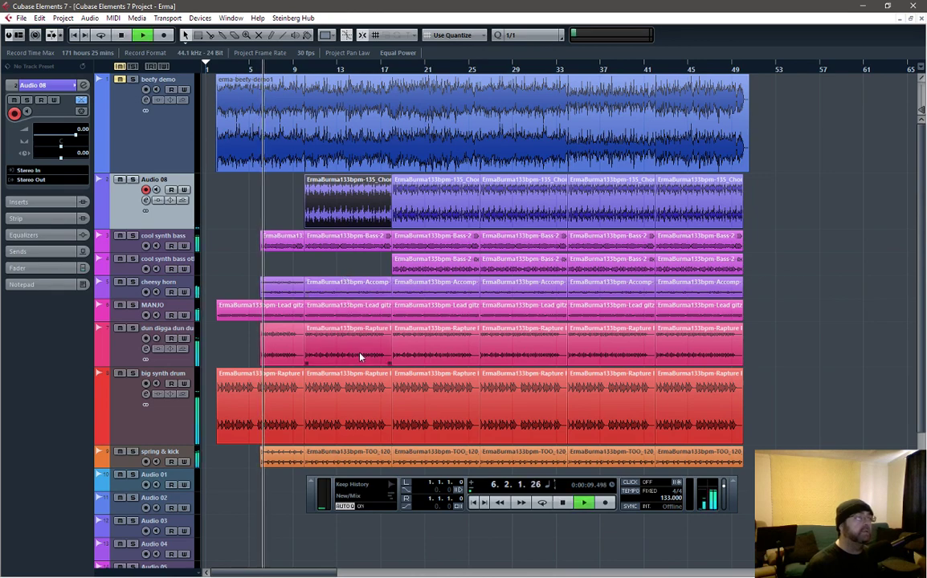
key(space)
key(space)
key(space)
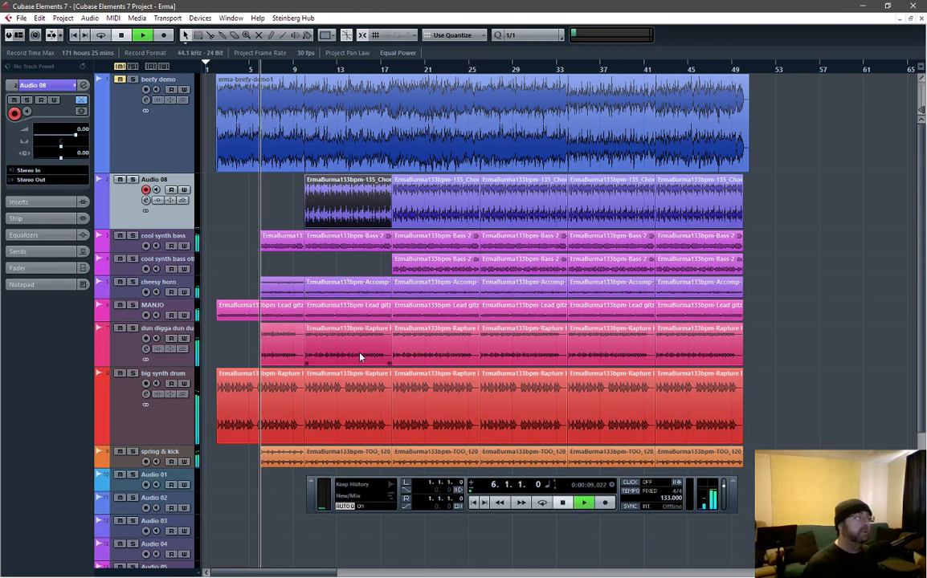
key(space)
key(space)
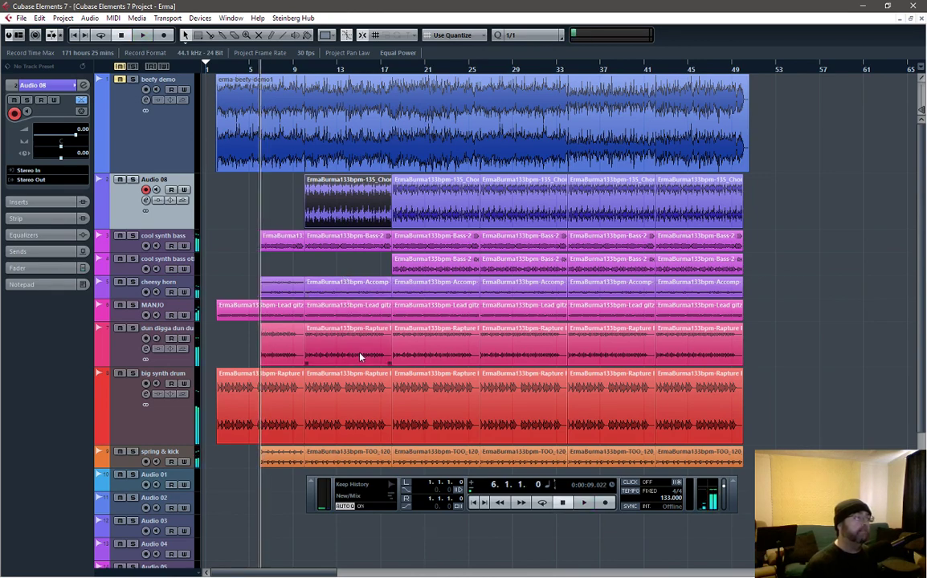
click(252, 71)
key(space)
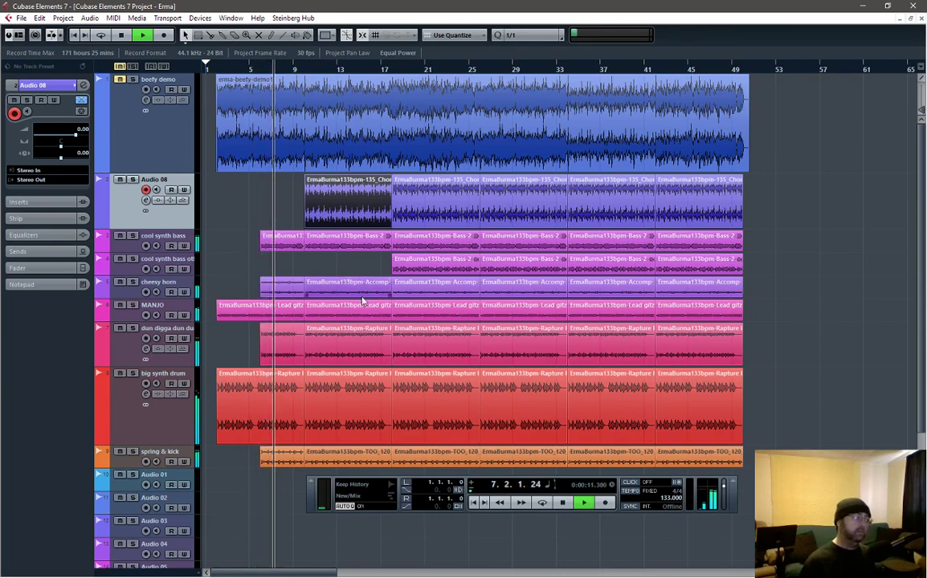
key(space)
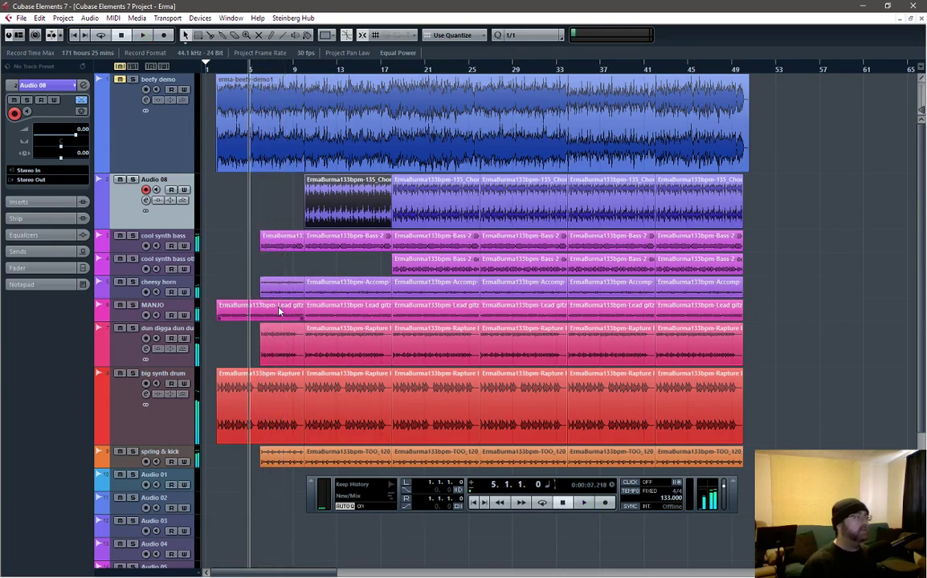
- Delete the dun digga dun track's short clip between bars 6 and 10 and audition the arrangement from bar 5 to bar 18
click(276, 349)
key(Delete)
click(326, 341)
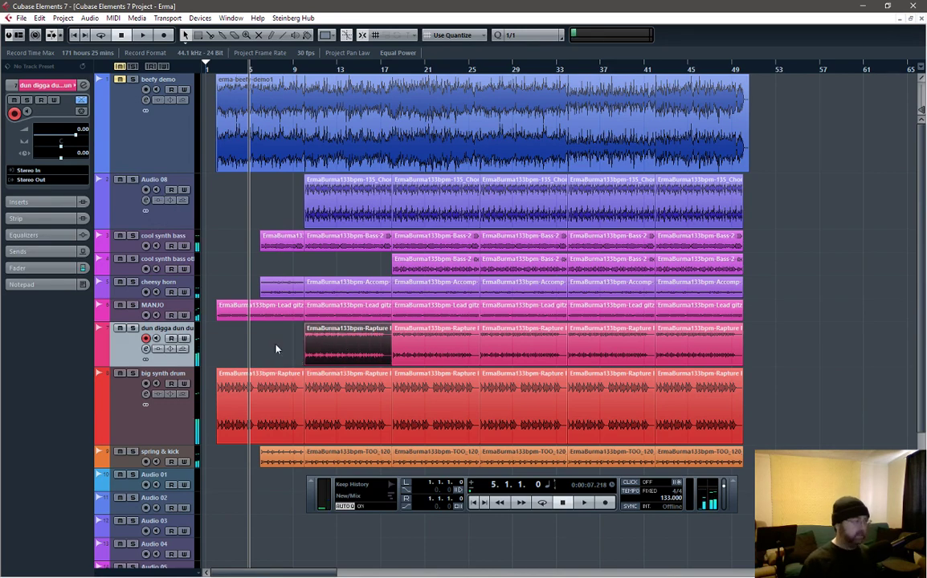
key(space)
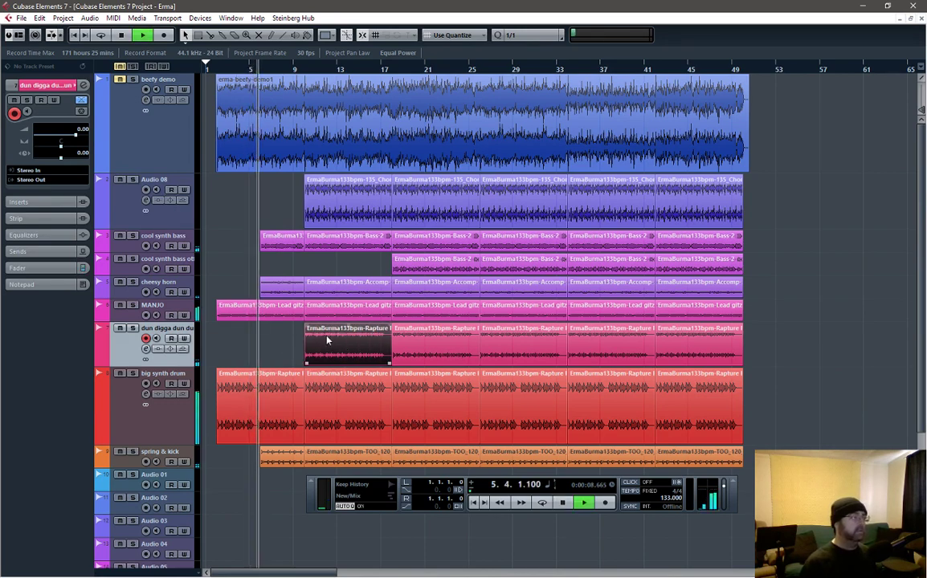
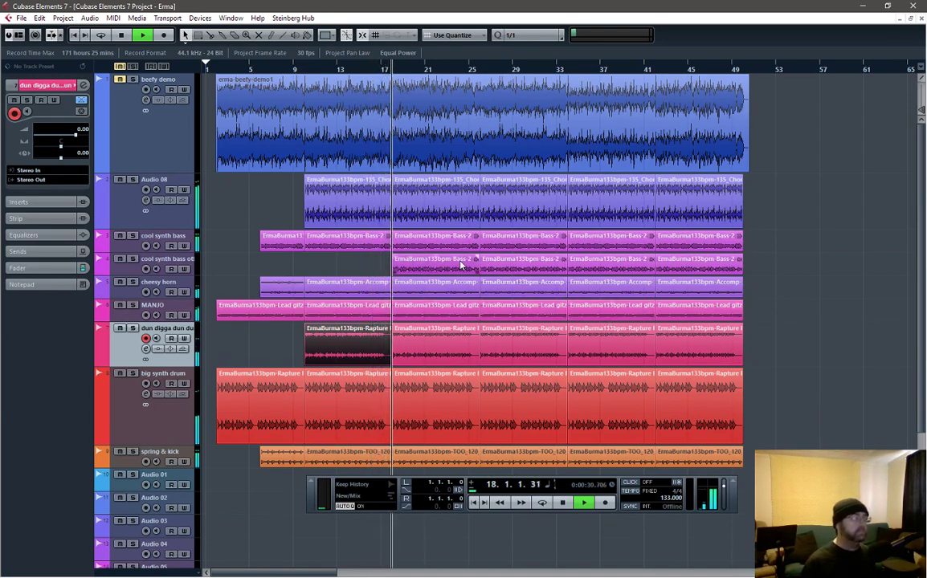
key(space)
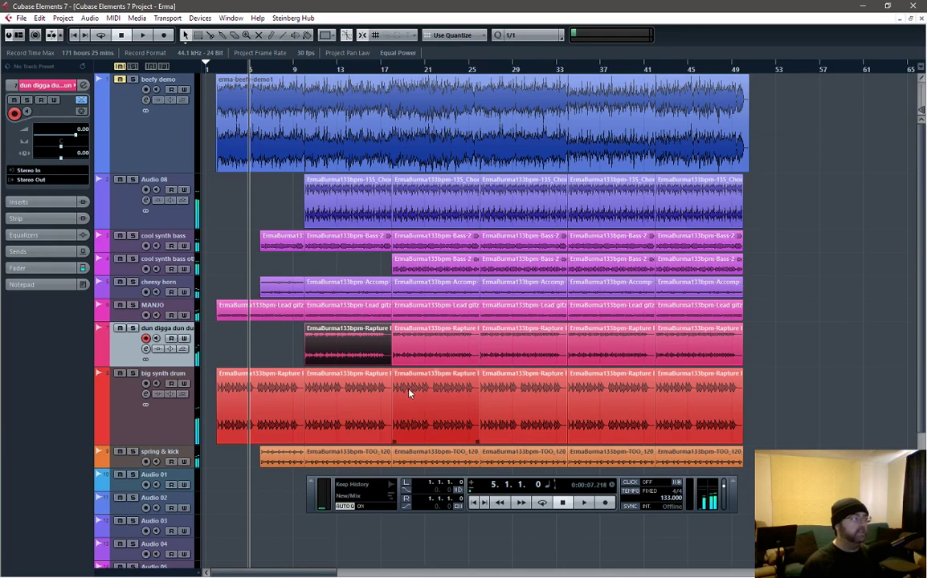
- Audition the section from bar 18 and delete the bar 18 to 26 clips on both cool synth bass tracks
click(217, 70)
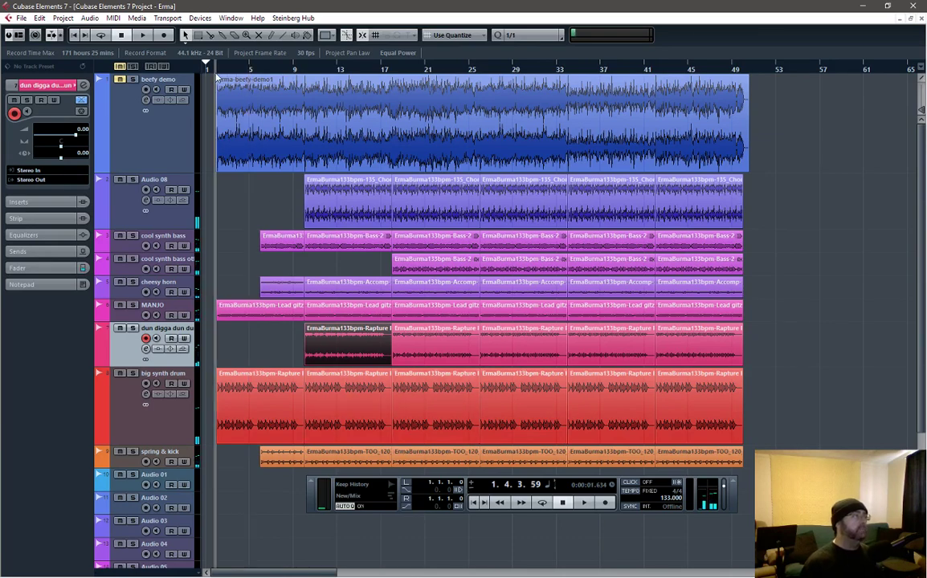
ctrl+scroll(367, 253, up, 2)
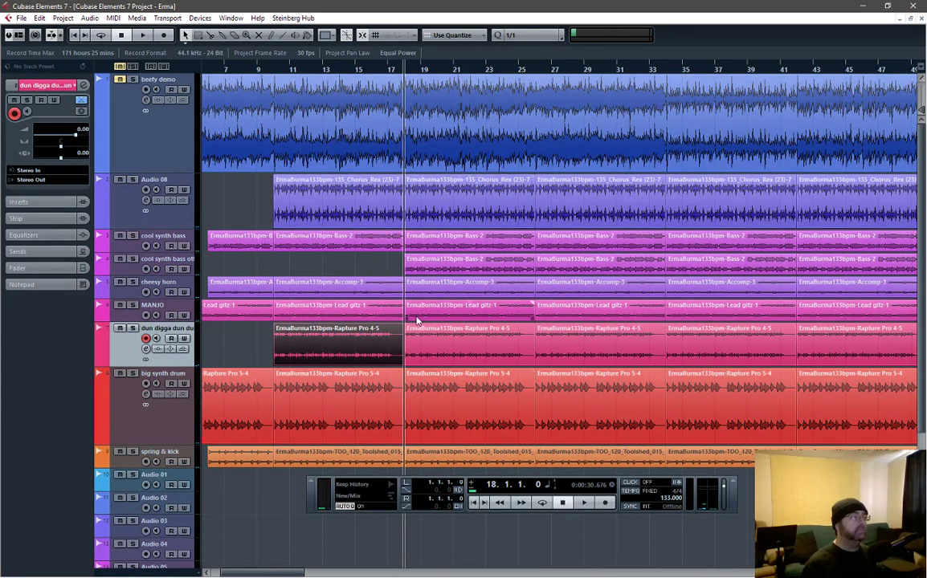
key(space)
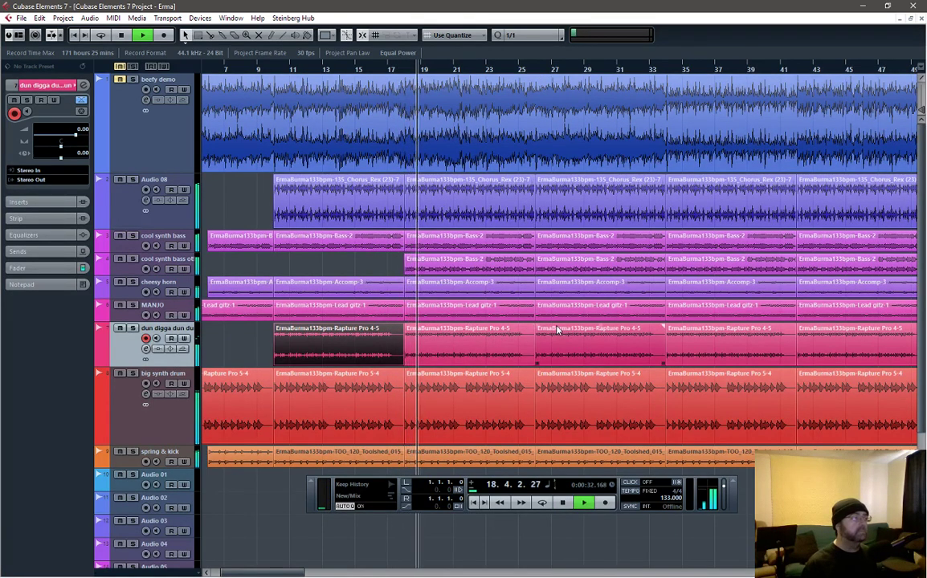
key(space)
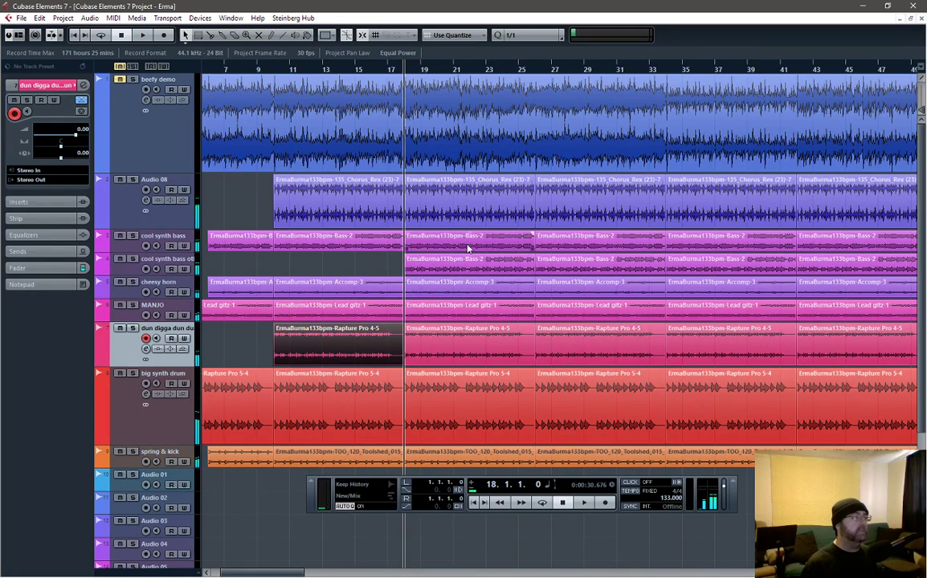
click(468, 248)
shift+click(465, 274)
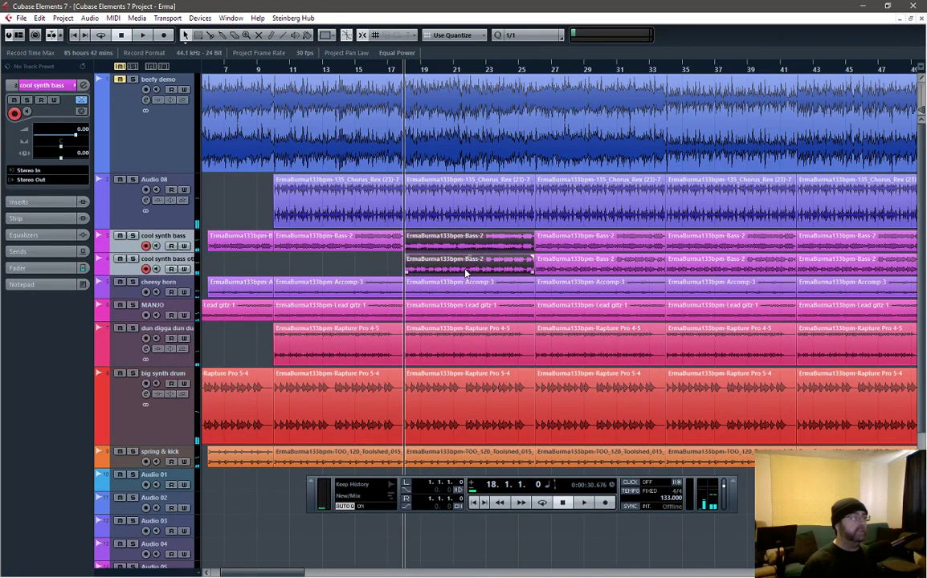
drag(468, 273, 539, 278)
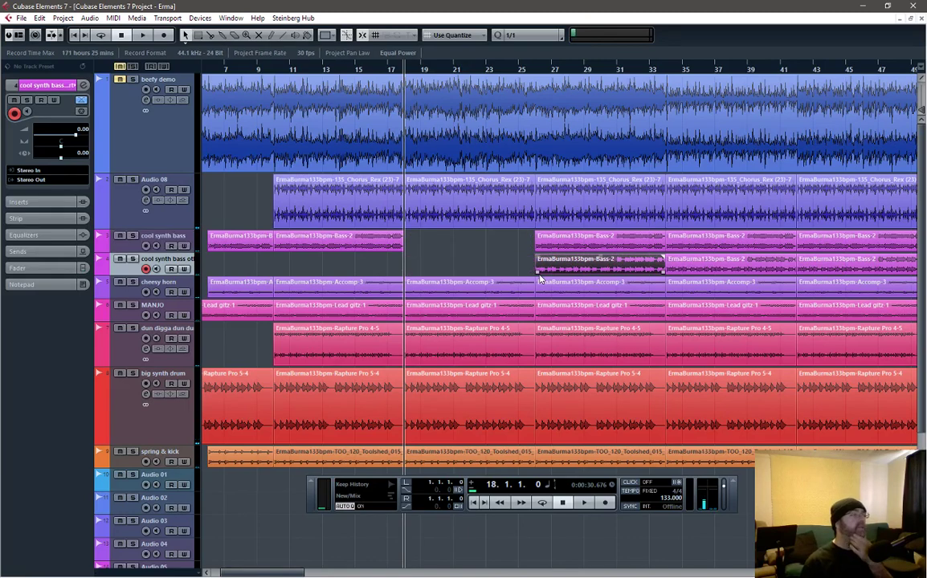
- Audition the section from bar 18 with both cool synth basses removed
click(358, 70)
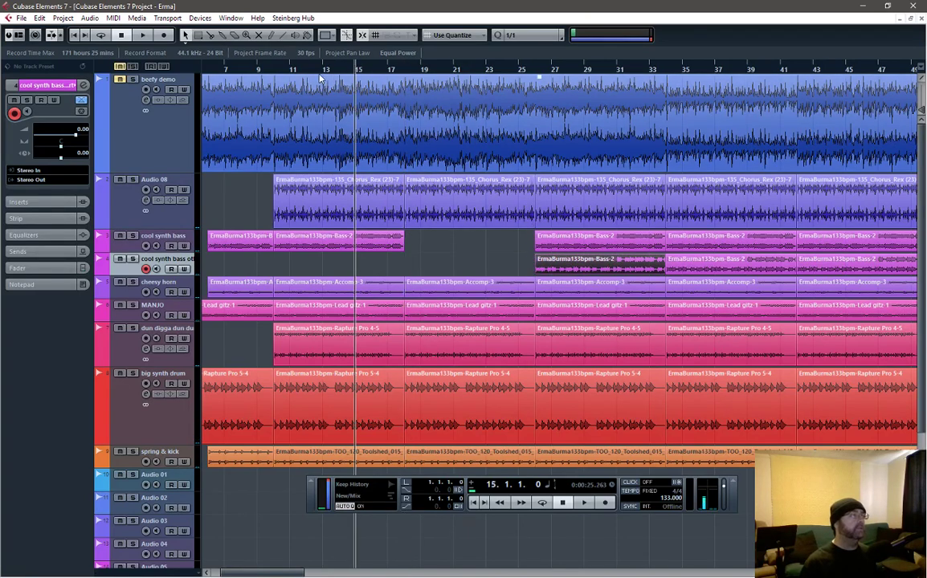
click(293, 70)
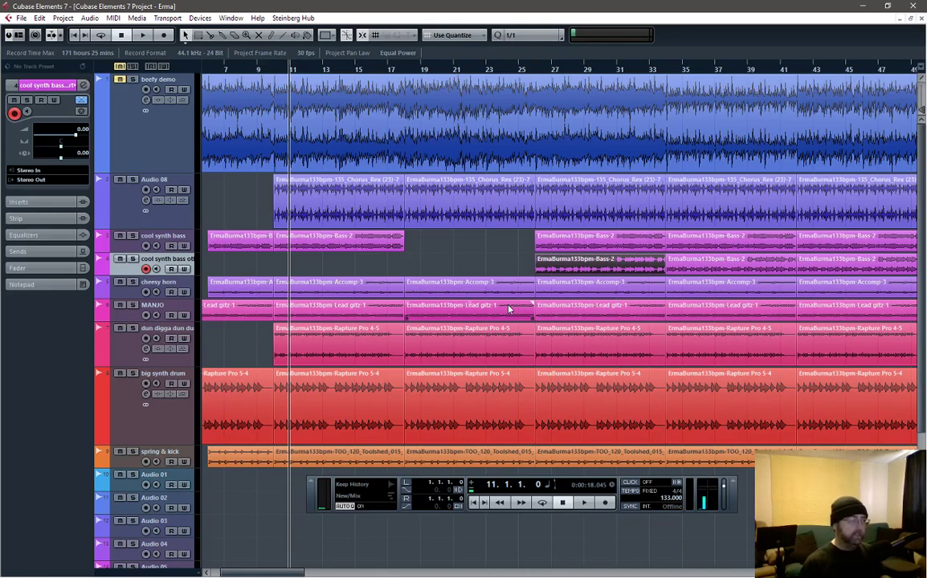
click(398, 71)
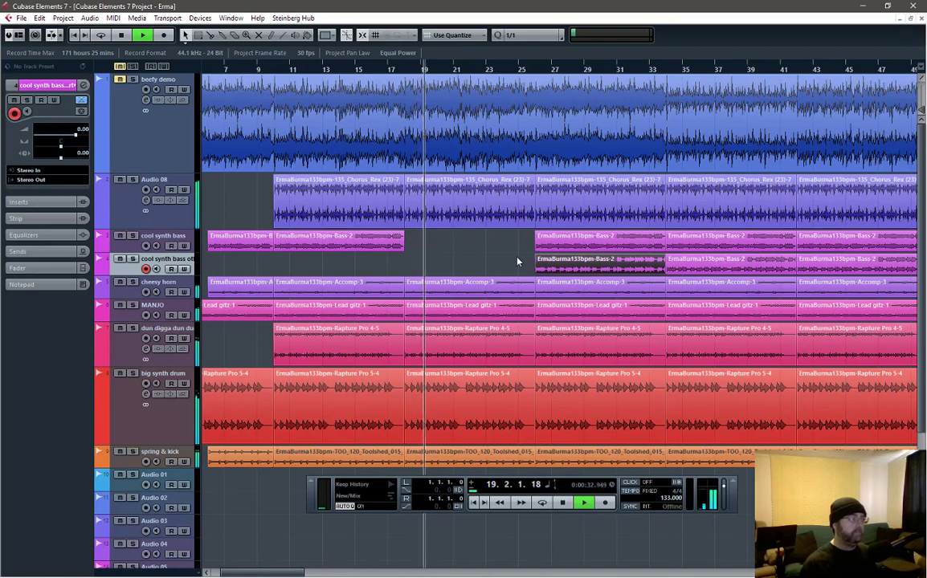
key(space)
click(511, 354)
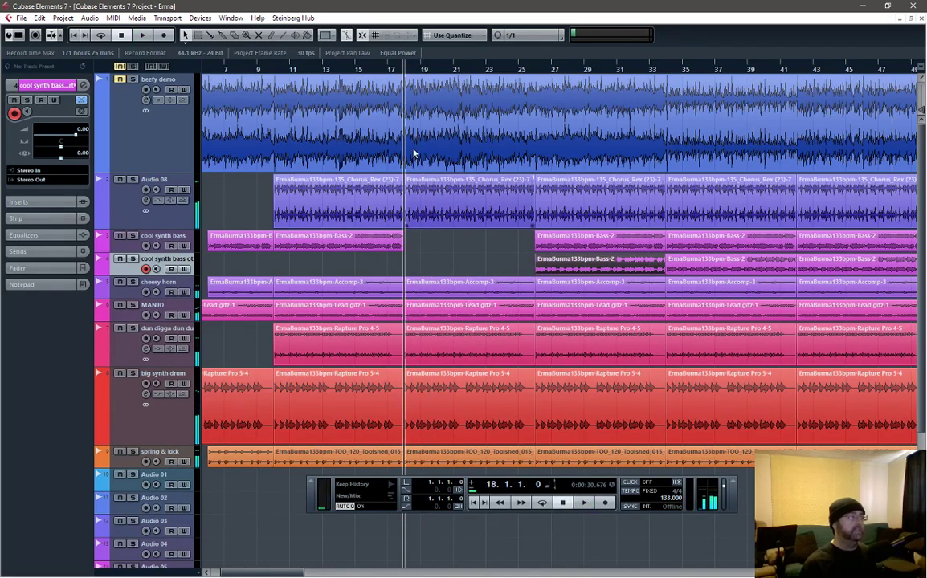
- Delete the MANJO track's clip between bars 18 and 26 and audition the section from bar 18
click(444, 311)
click(470, 398)
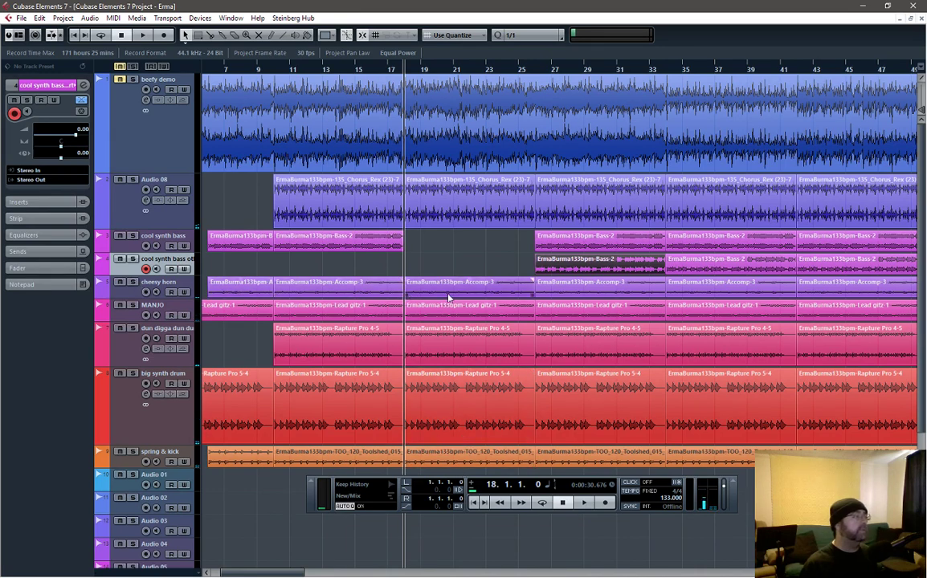
click(447, 319)
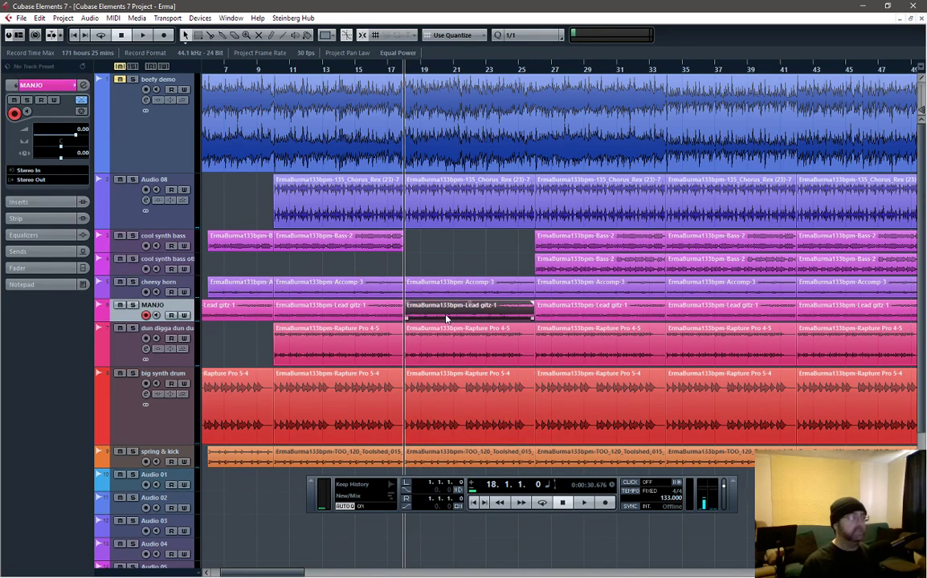
key(Delete)
key(space)
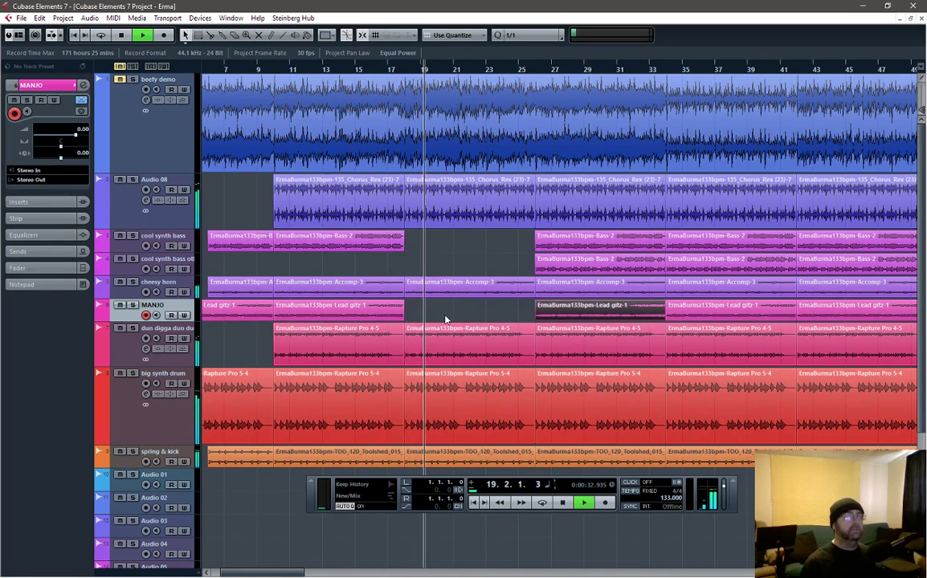
click(479, 349)
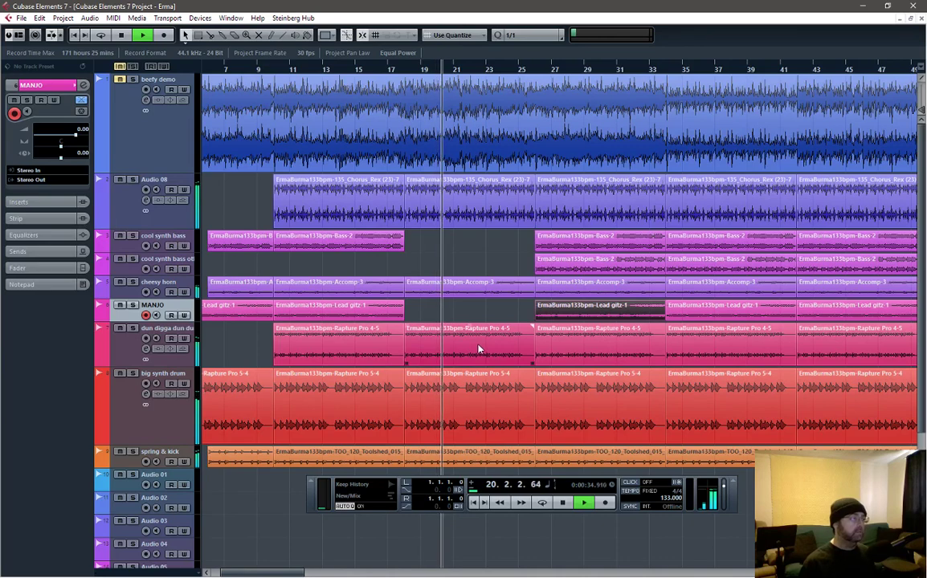
click(526, 282)
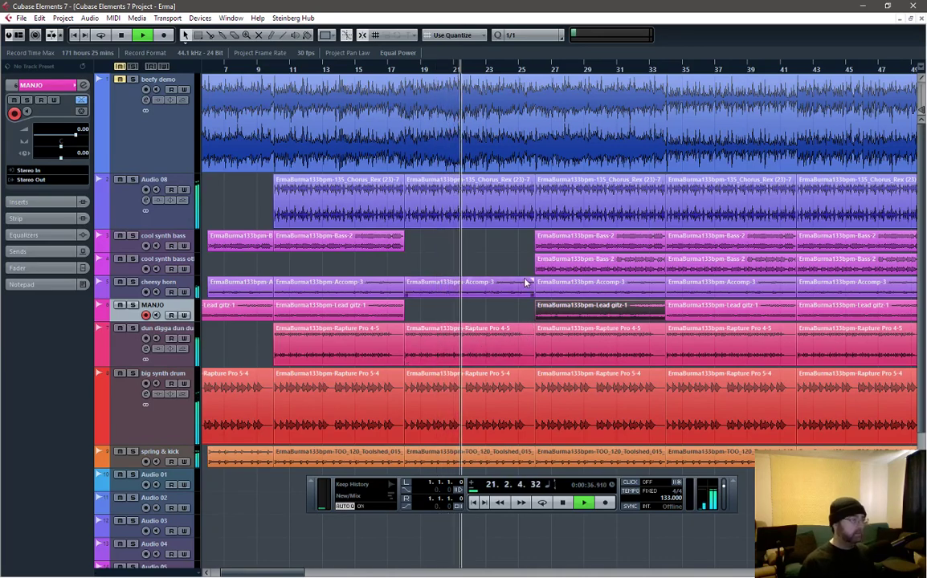
key(space)
- Audition the beats around bar 21 closely, both in the full mix and with Audio 08 soloed
click(472, 81)
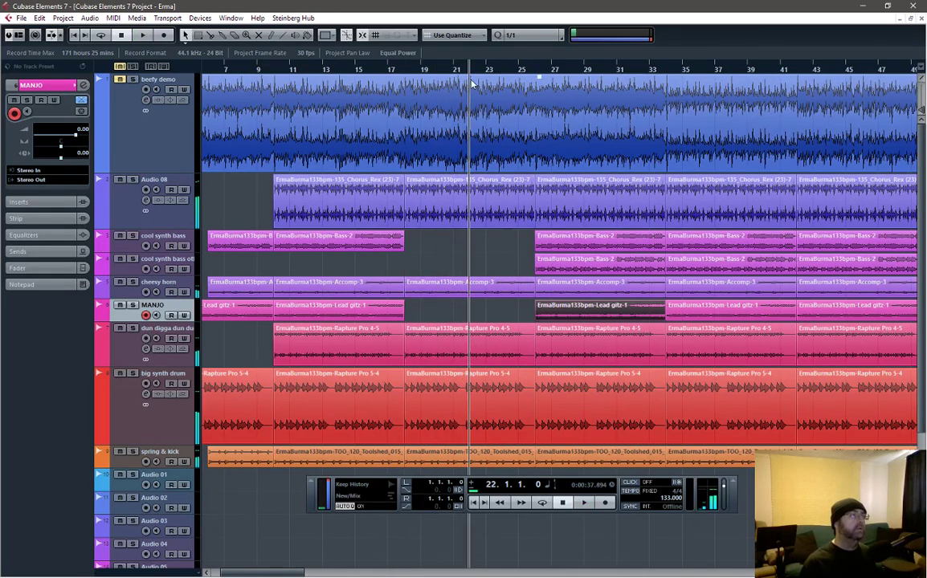
key(h)
key(h)
key(h)
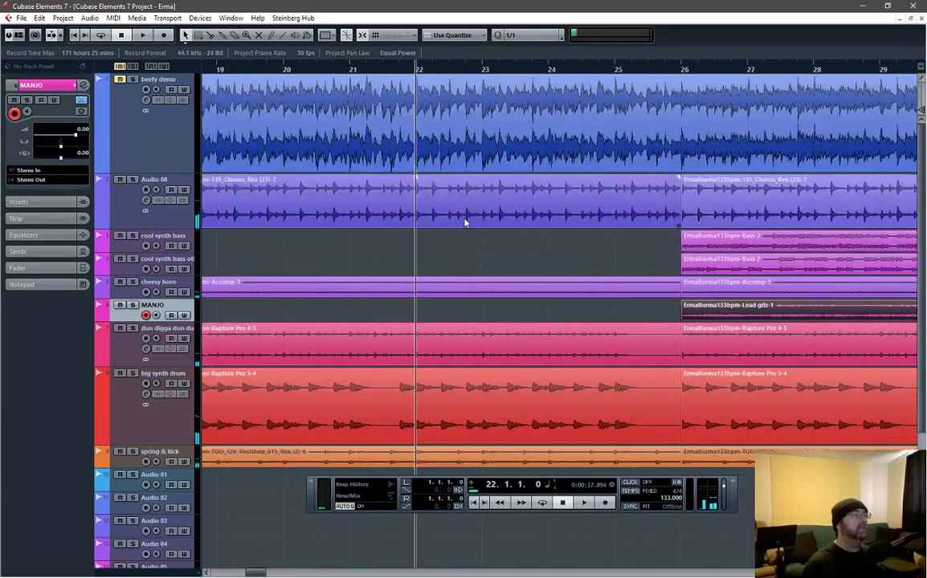
right_click(474, 259)
click(489, 260)
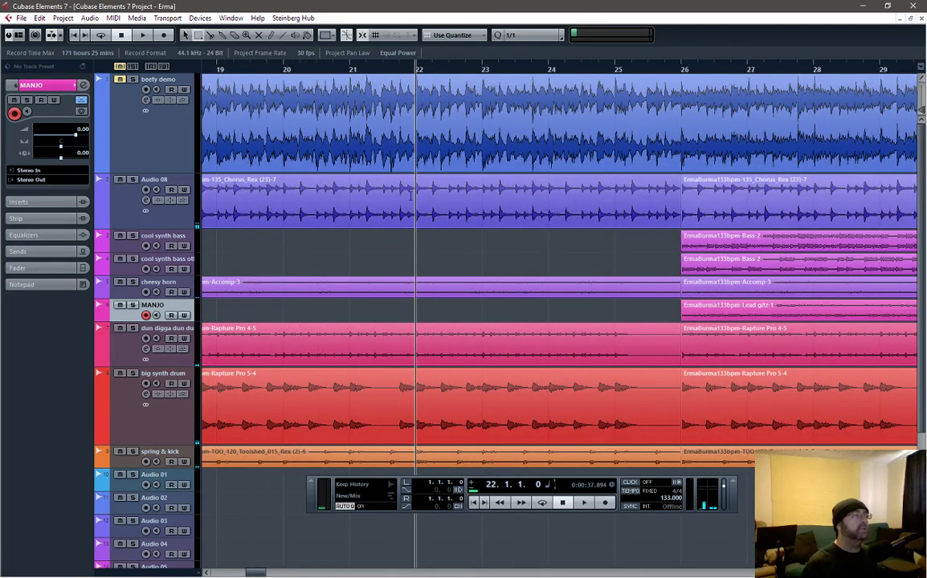
key(space)
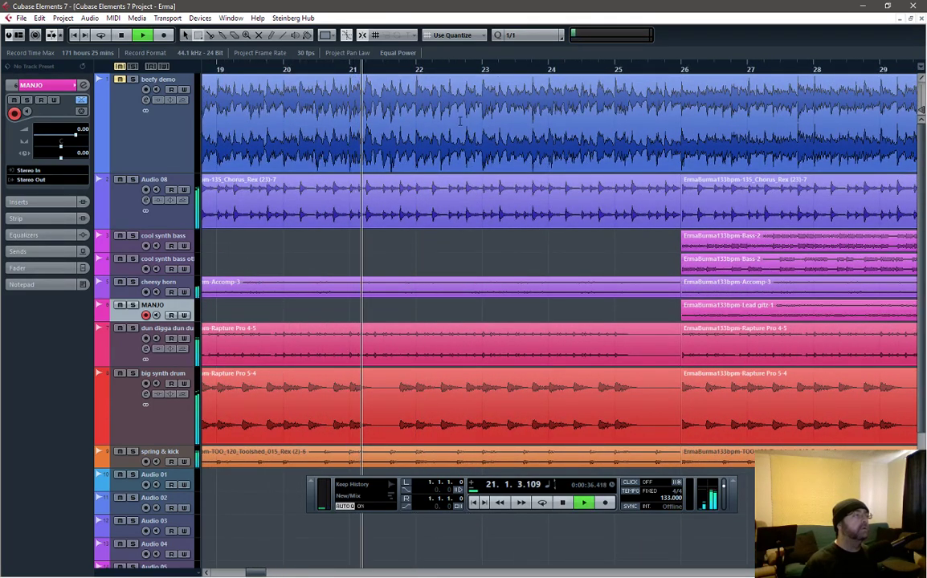
key(space)
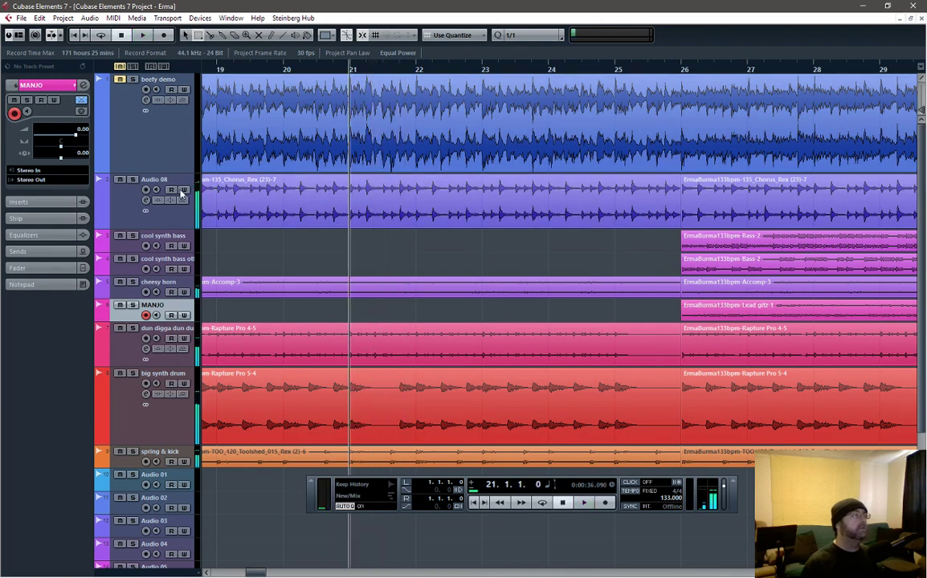
key(space)
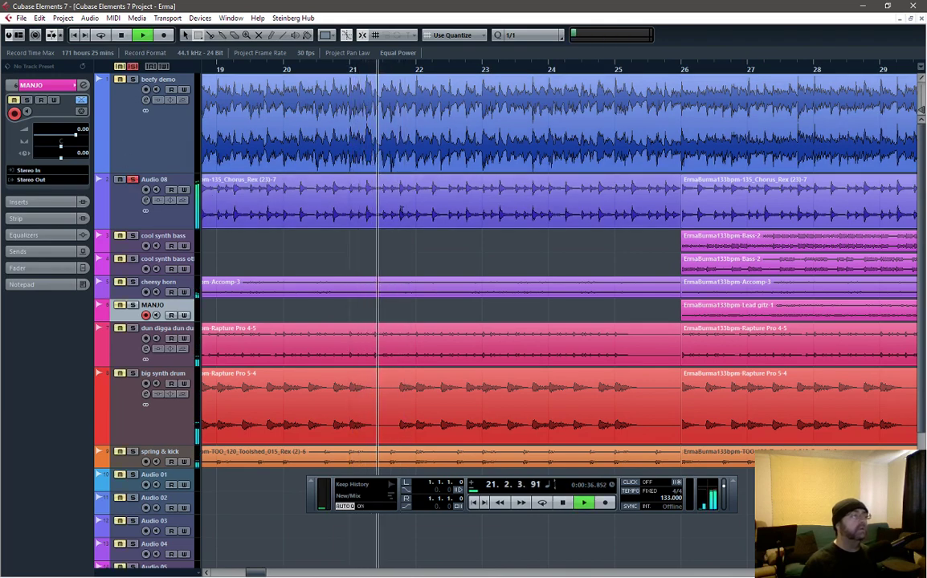
key(space)
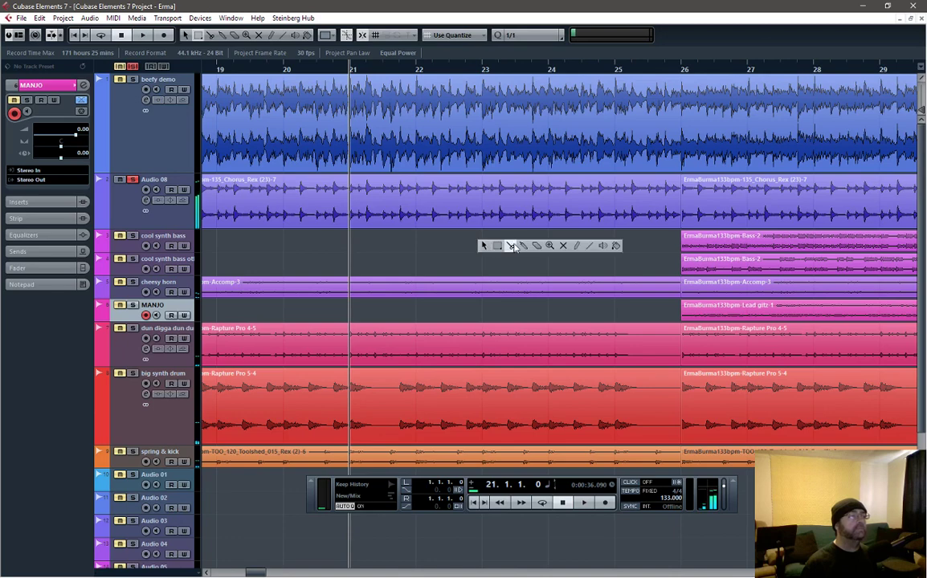
- Split the Audio 08 clip at bar 22 and audition it from bar 21
click(512, 247)
click(418, 206)
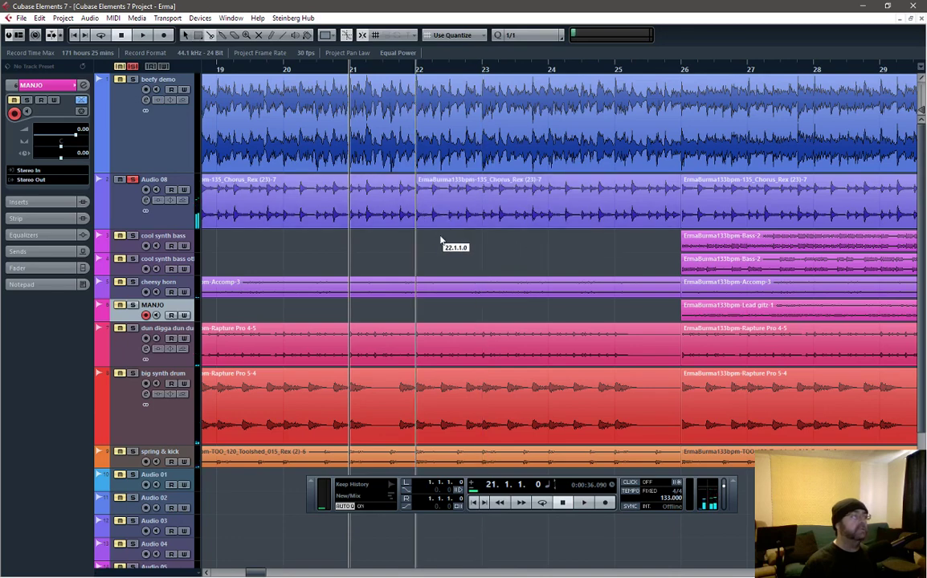
key(1)
key(space)
key(space)
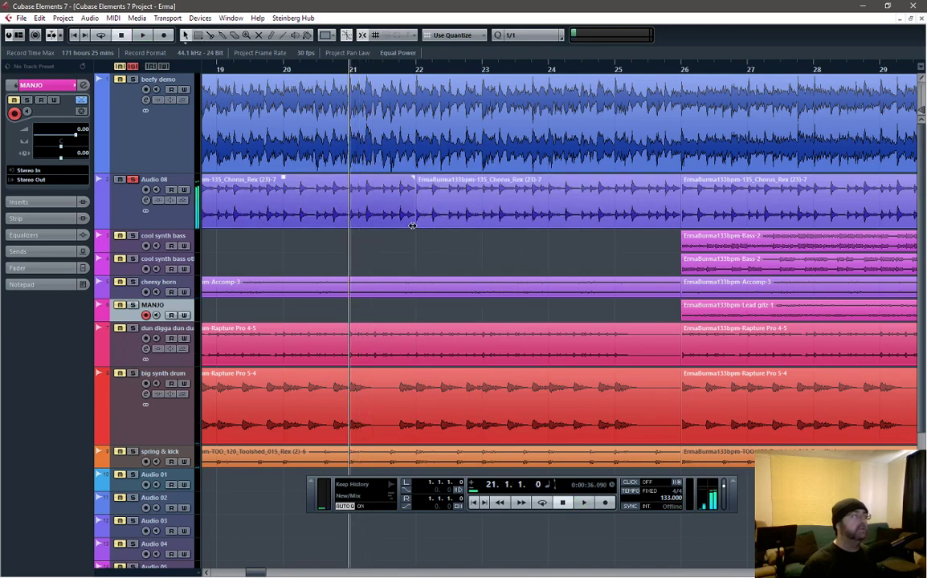
- Set the quantize value to 1/8, trim the end of Audio 08's clip before bar 22 back to mid-beat 2 of bar 21, and audition it
mouse_move(412, 226)
mouse_down()
mouse_move(348, 227)
mouse_move(413, 226)
mouse_up()
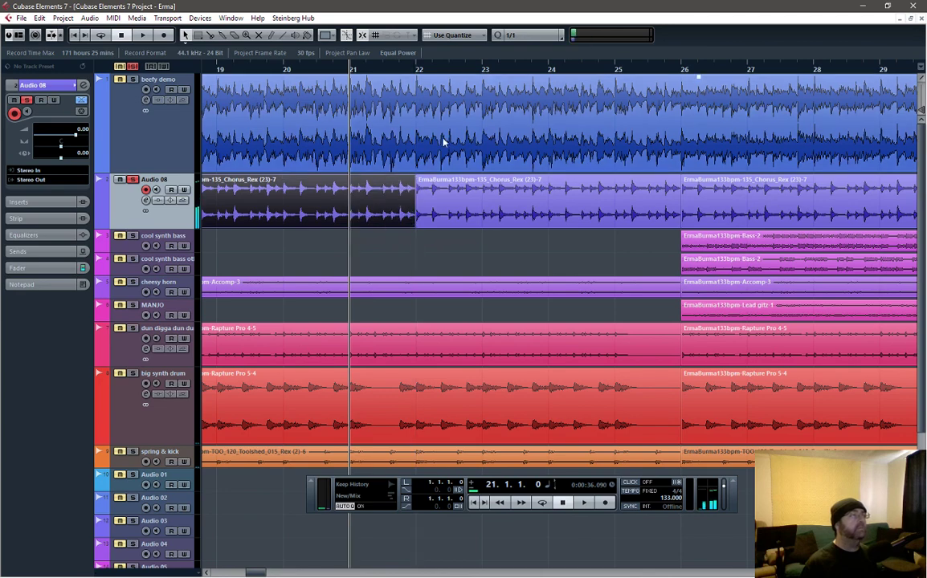
click(530, 34)
click(546, 85)
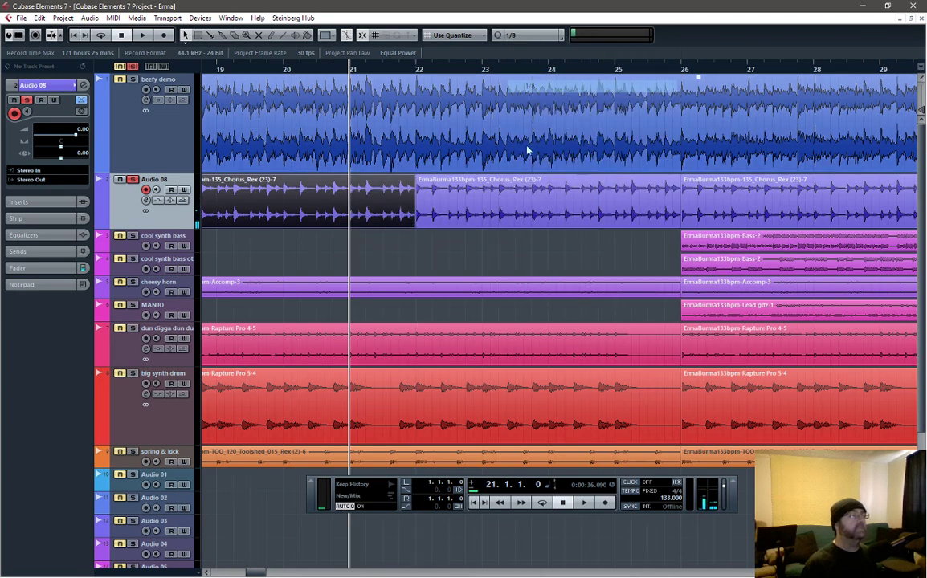
drag(412, 225, 372, 226)
key(space)
key(space)
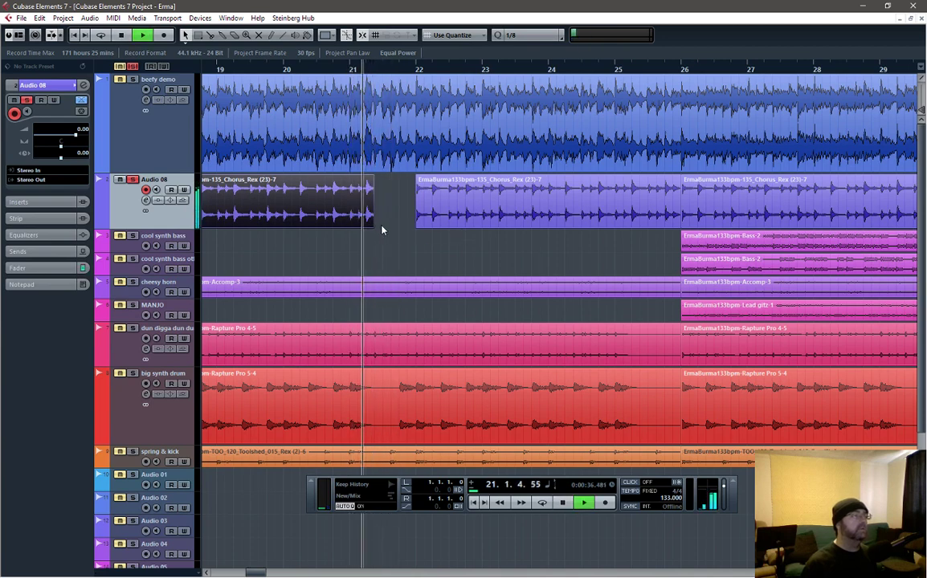
key(space)
key(space)
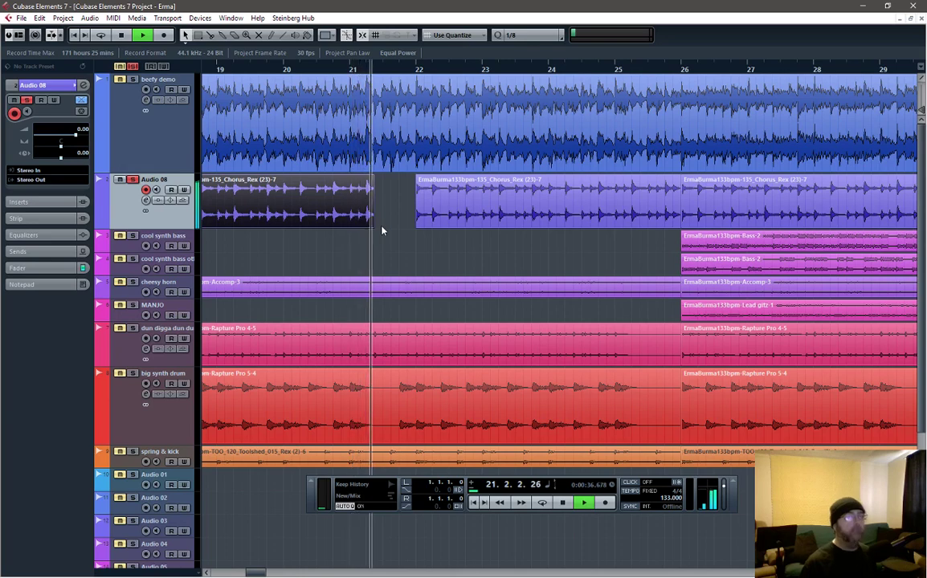
key(space)
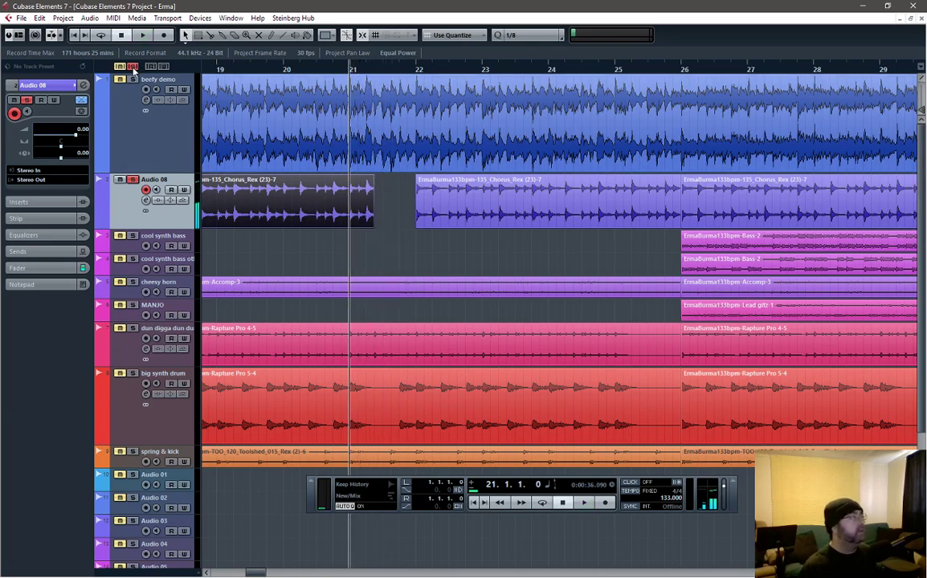
- Clear the solo and audition the Audio 08 gap in the full mix from bar 19
click(221, 69)
key(space)
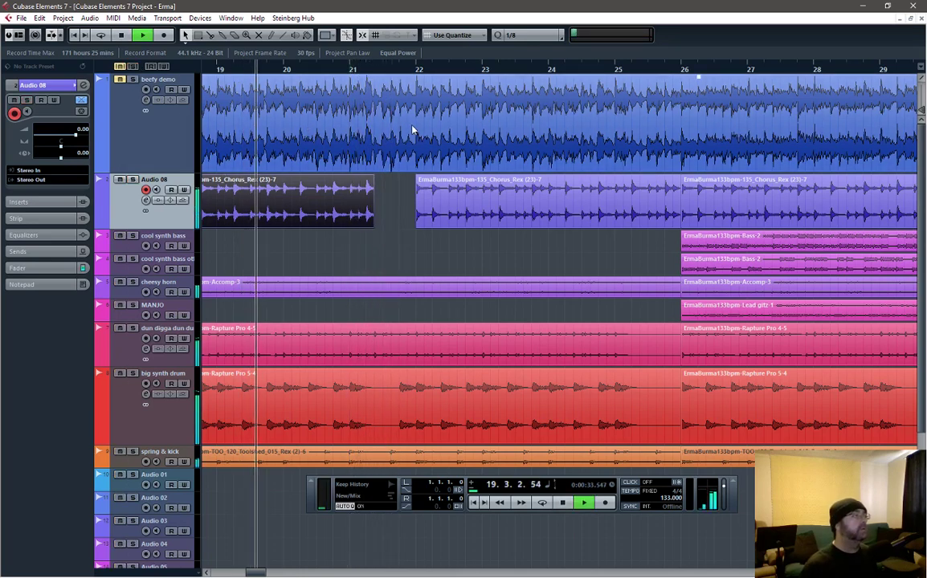
click(464, 207)
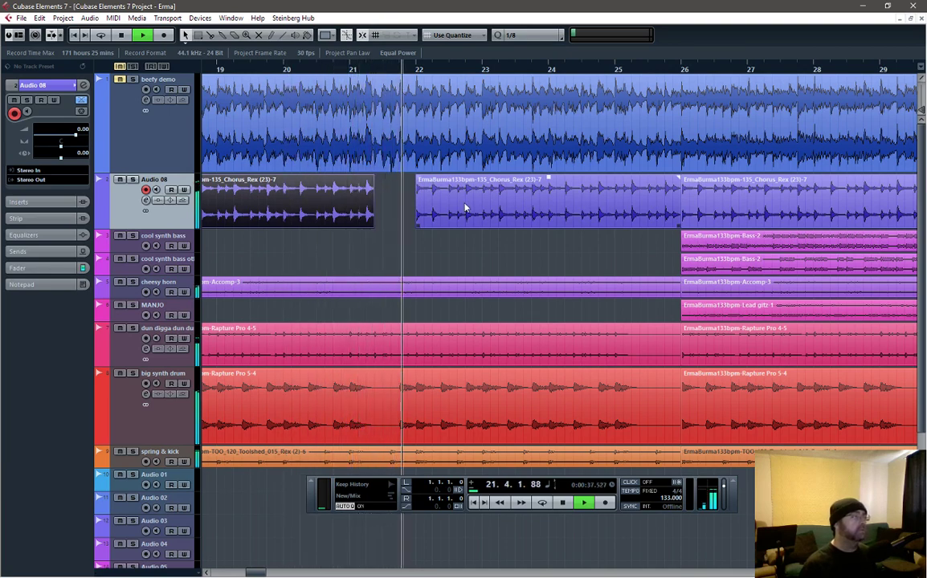
key(space)
click(441, 421)
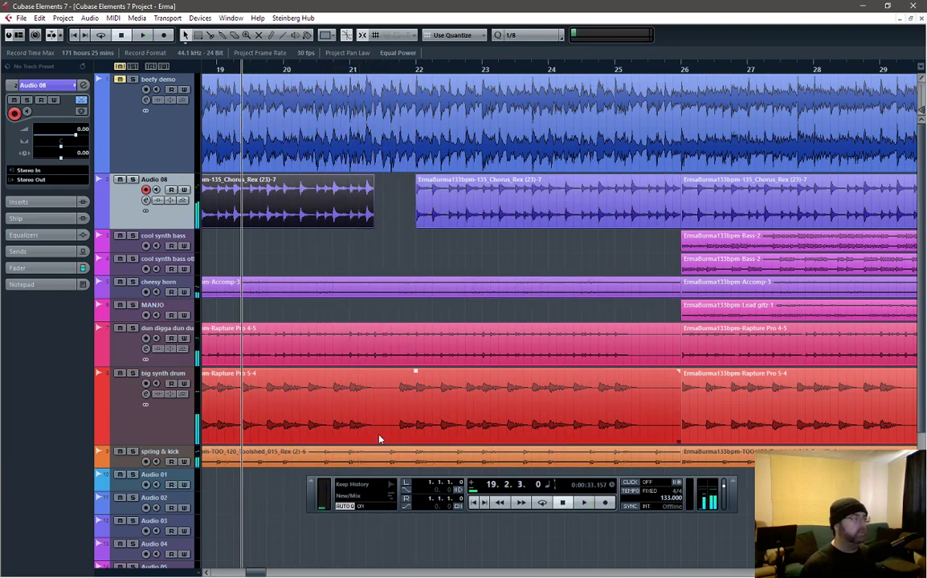
click(434, 345)
click(418, 288)
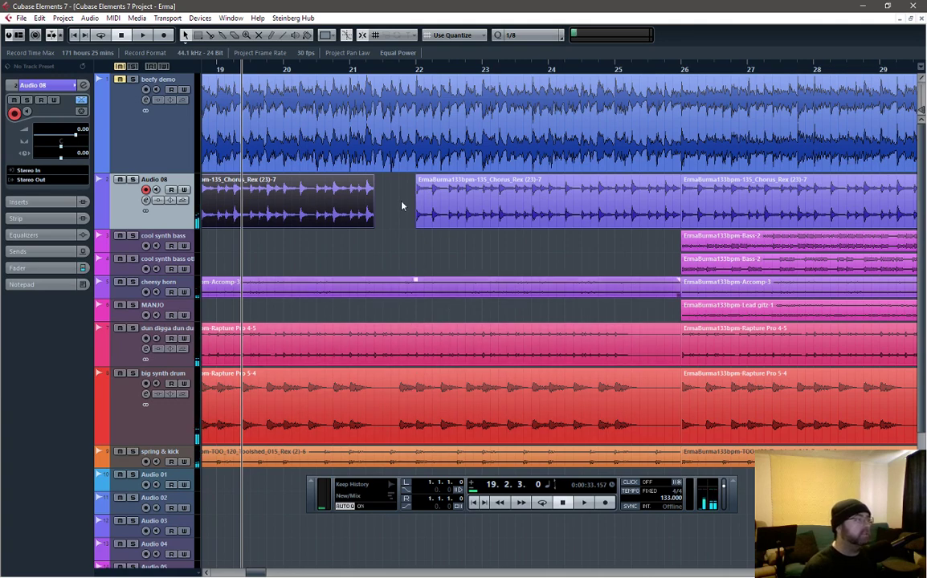
- Audition the Audio 08 gap repeatedly with all parts, starting playback just after bar 21
click(335, 68)
key(space)
click(449, 212)
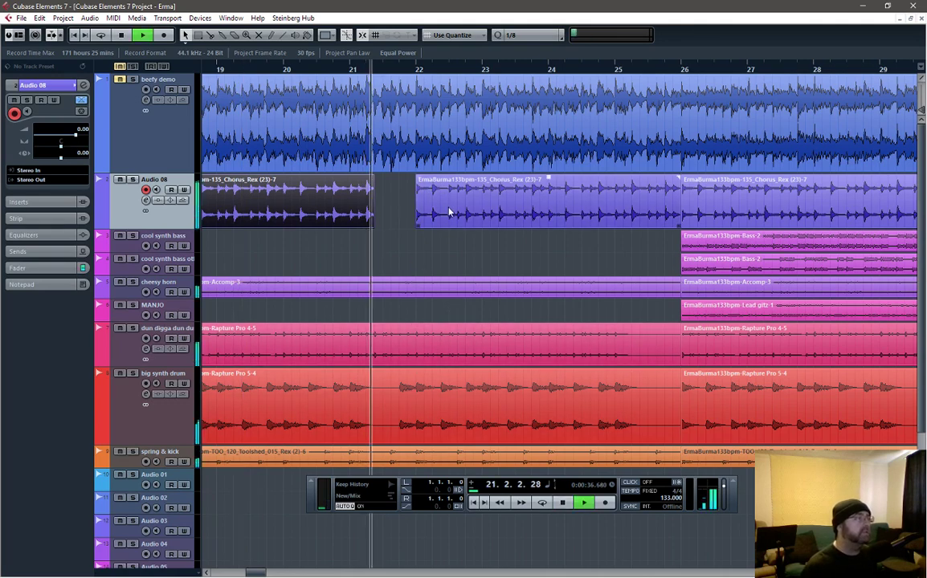
click(452, 283)
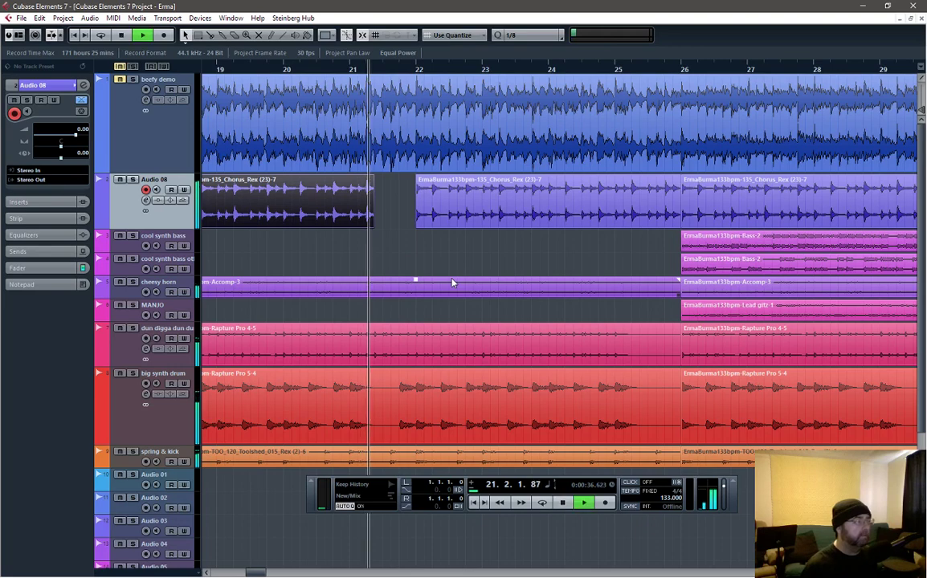
key(space)
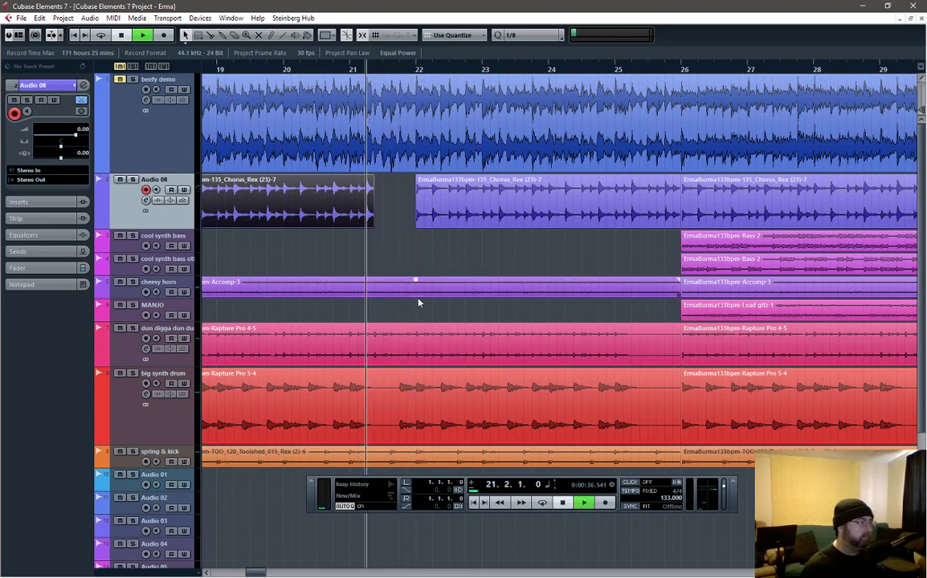
key(space)
key(space)
key(space)
- Split the dun digga dun track's clip at bar 22 and audition from beat 2 of bar 21
click(406, 313)
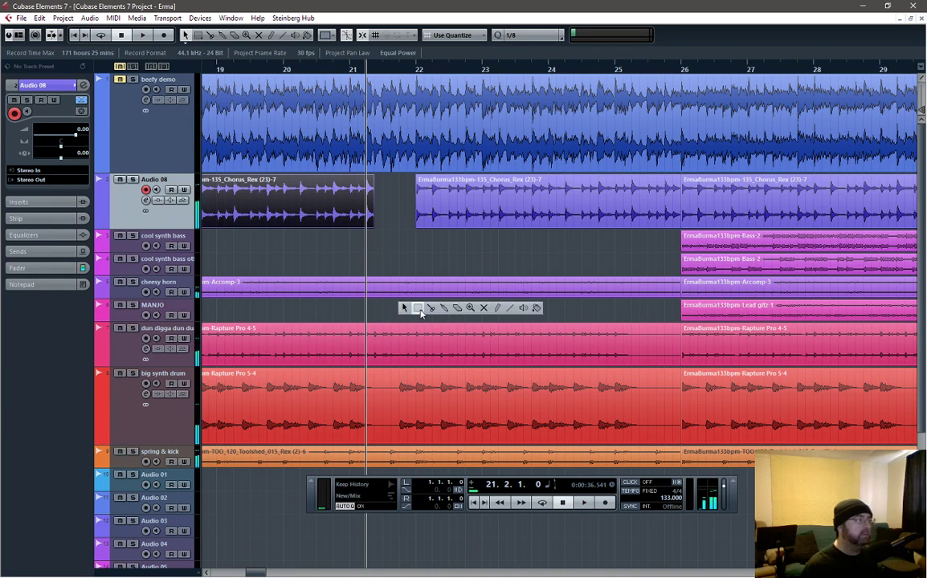
click(430, 309)
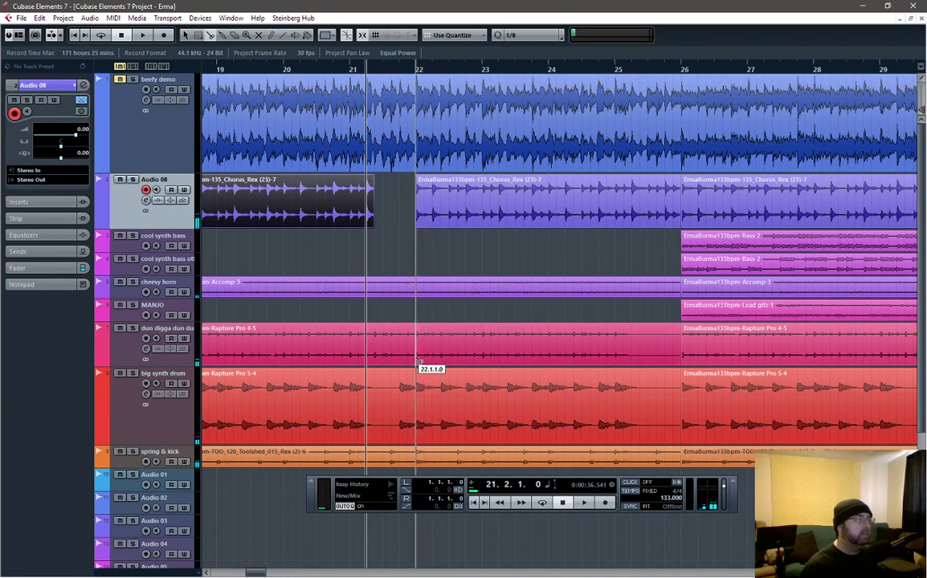
click(417, 362)
right_click(418, 309)
click(414, 306)
click(424, 378)
key(space)
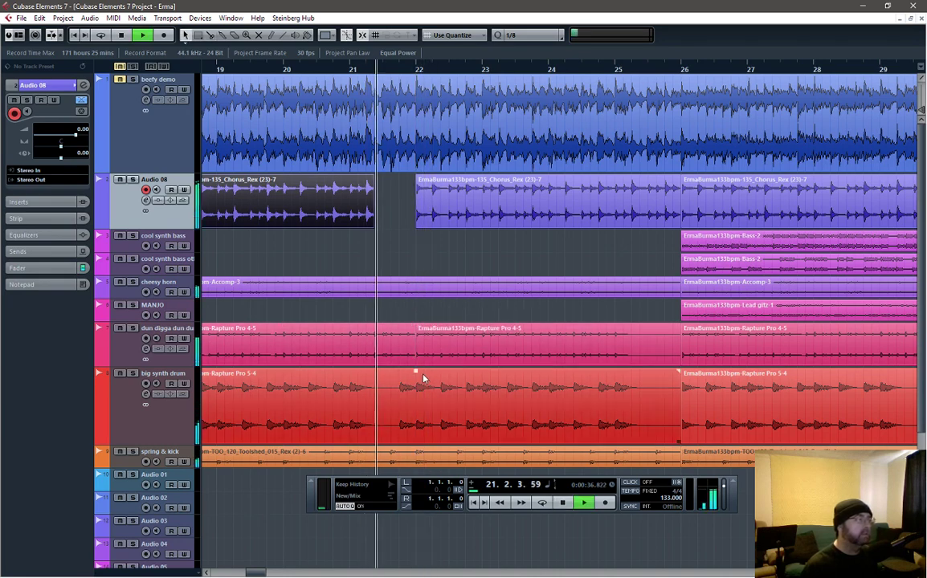
key(space)
- Trim the end of the dun digga dun clip before bar 22 back to mid-beat 3 of bar 21, auditioning the cut
click(414, 366)
drag(415, 365, 375, 364)
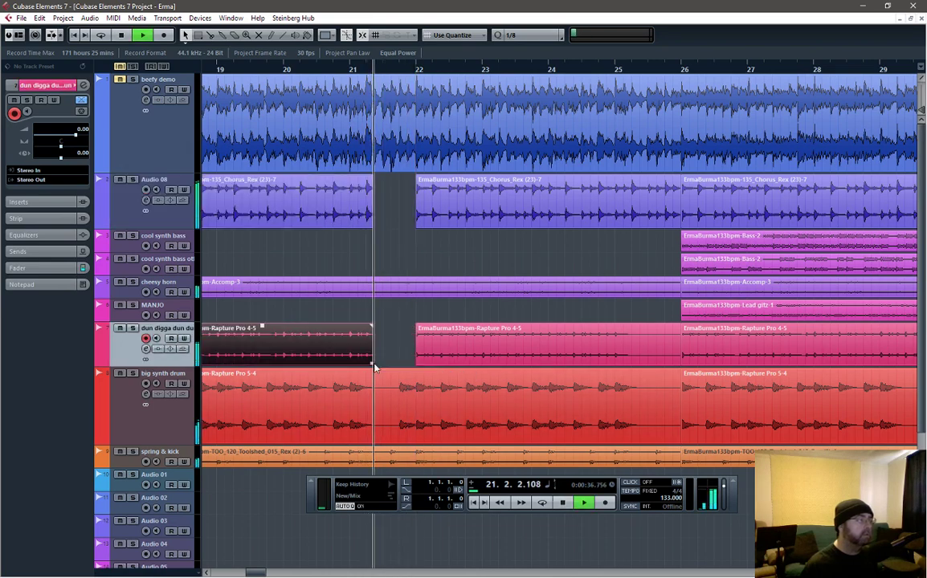
drag(372, 364, 379, 368)
key(space)
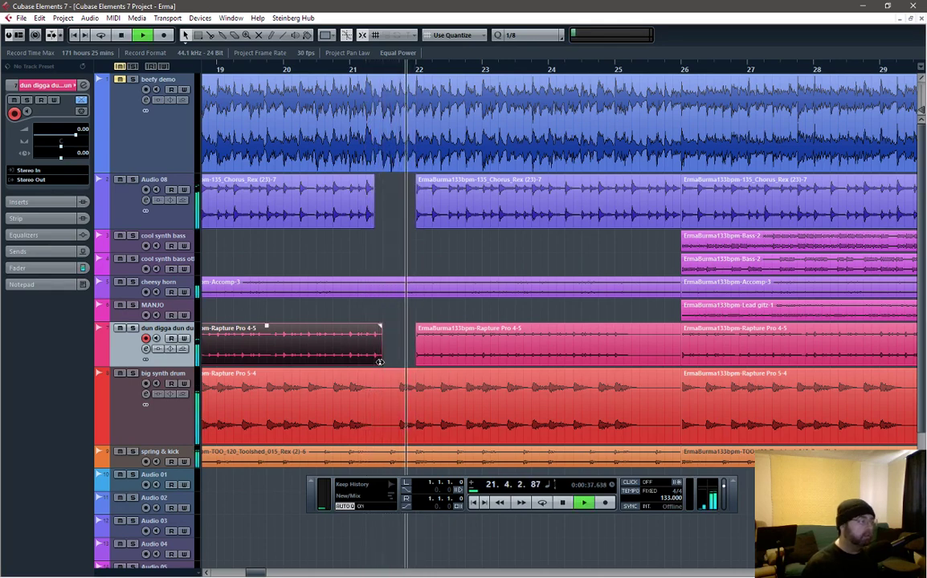
drag(379, 363, 388, 365)
key(space)
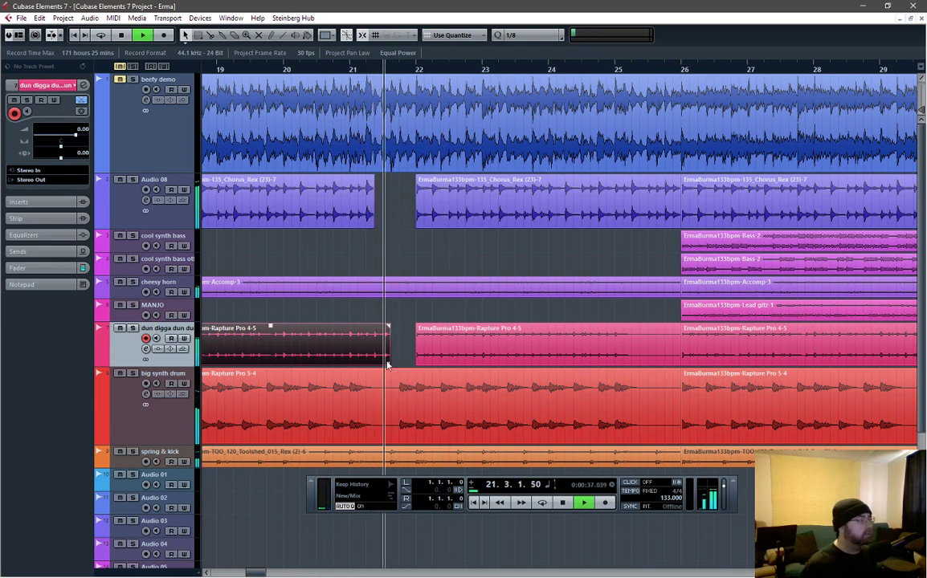
- Audition the dropouts before bar 22 from beat 2 of bar 21 and from bar 20
key(space)
drag(388, 364, 389, 366)
key(space)
key(space)
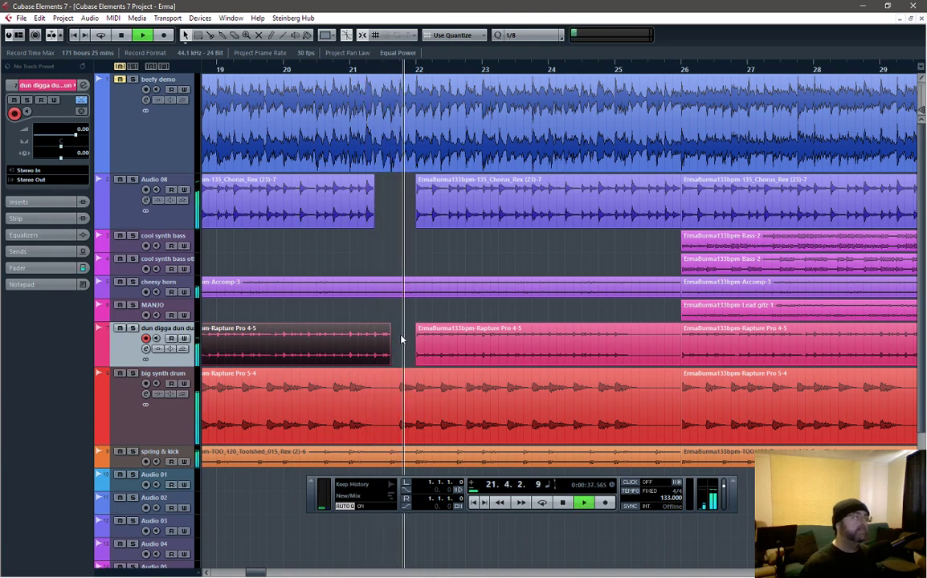
key(space)
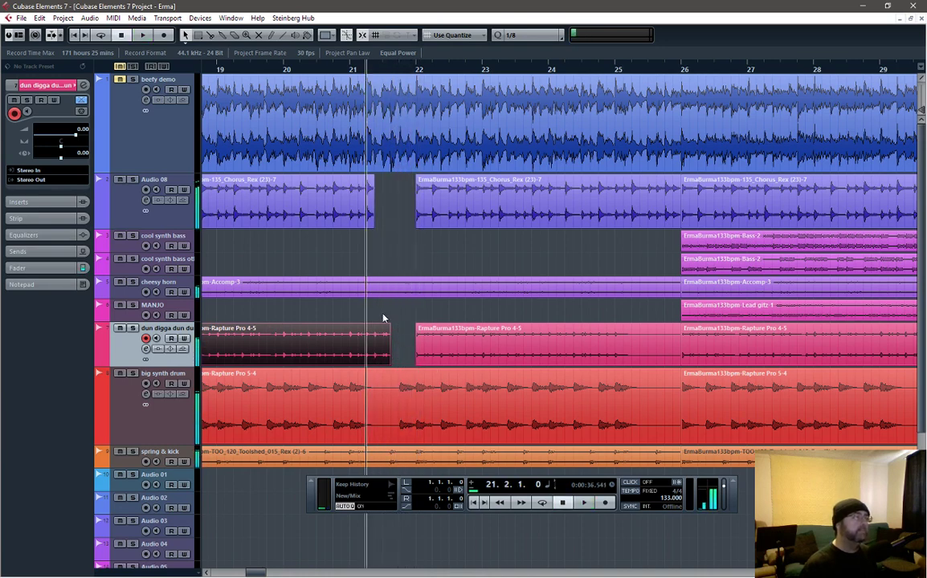
click(287, 70)
key(space)
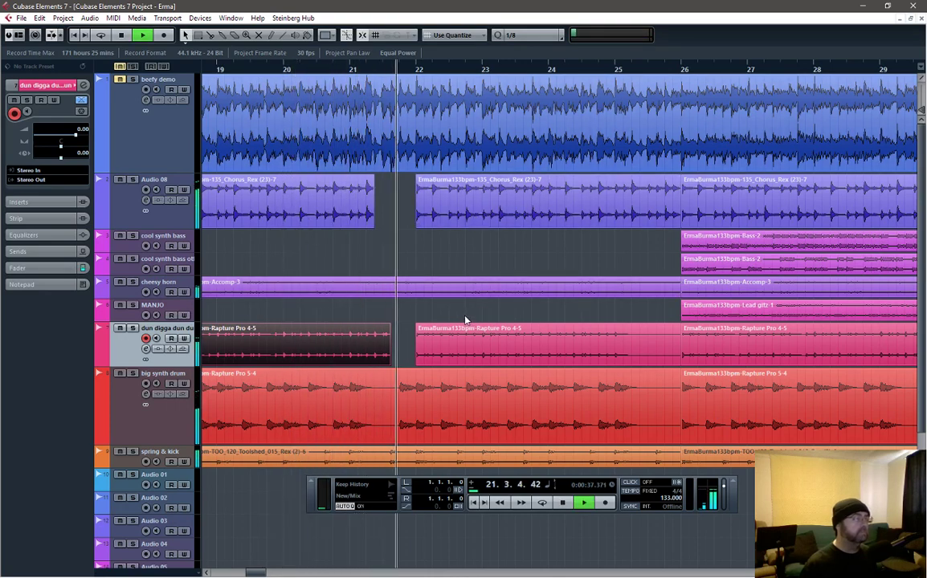
- Split the cheesy horn clip at bar 22 and at mid-beat 2 of bar 21, auditioning the passage from bar 20
key(space)
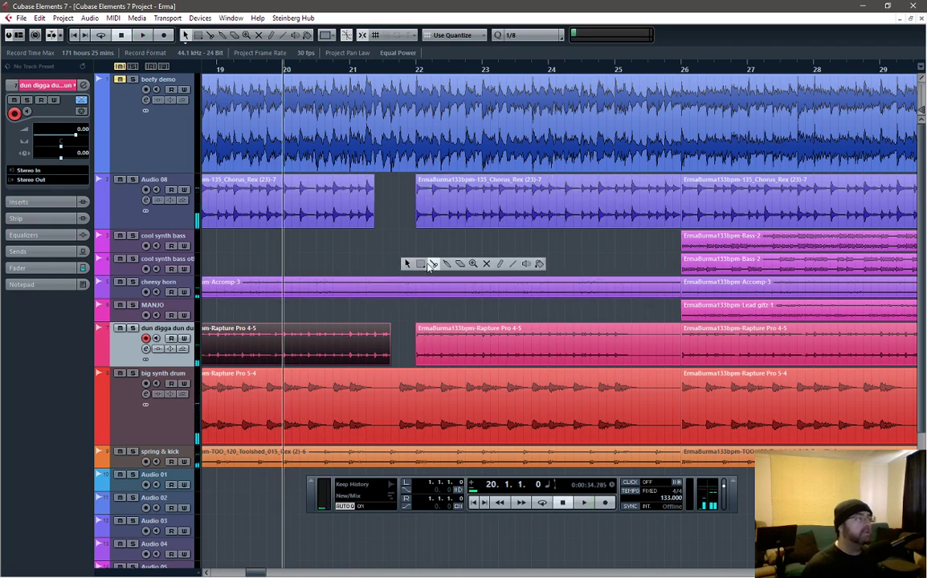
click(432, 264)
click(416, 286)
right_click(409, 257)
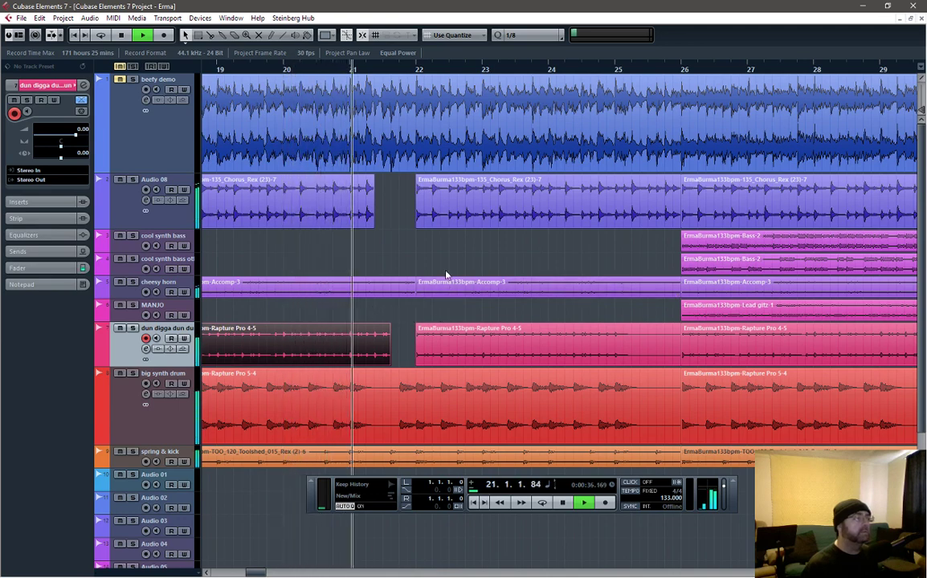
key(space)
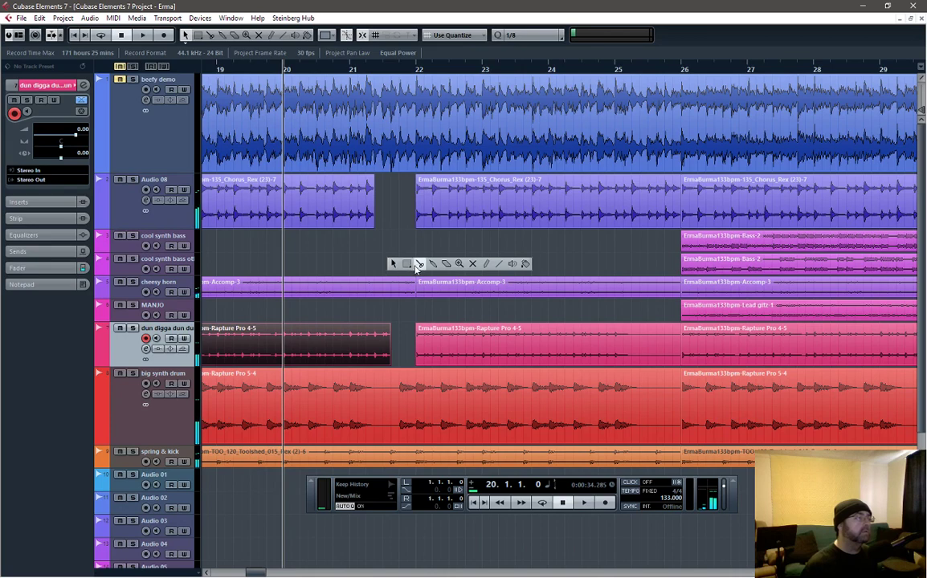
click(416, 265)
right_click(396, 257)
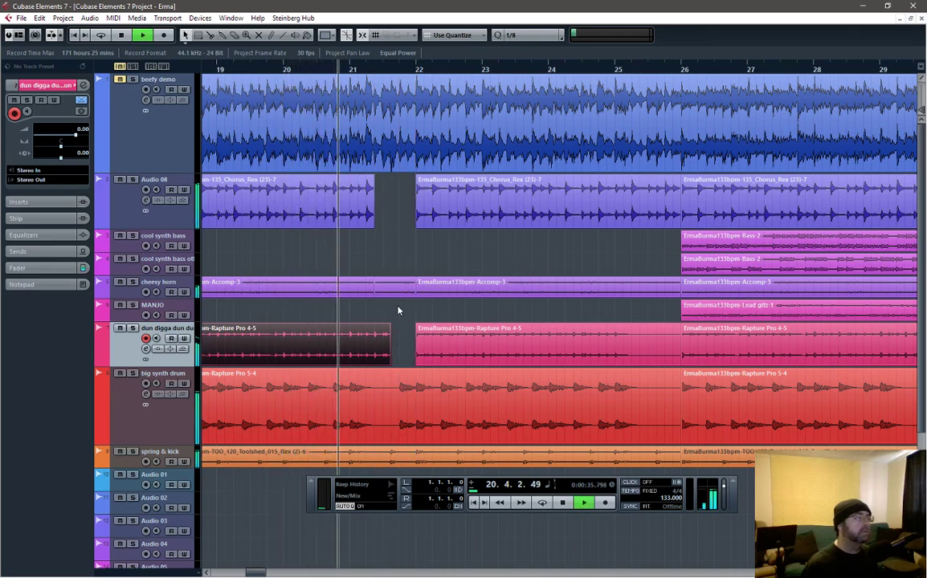
key(space)
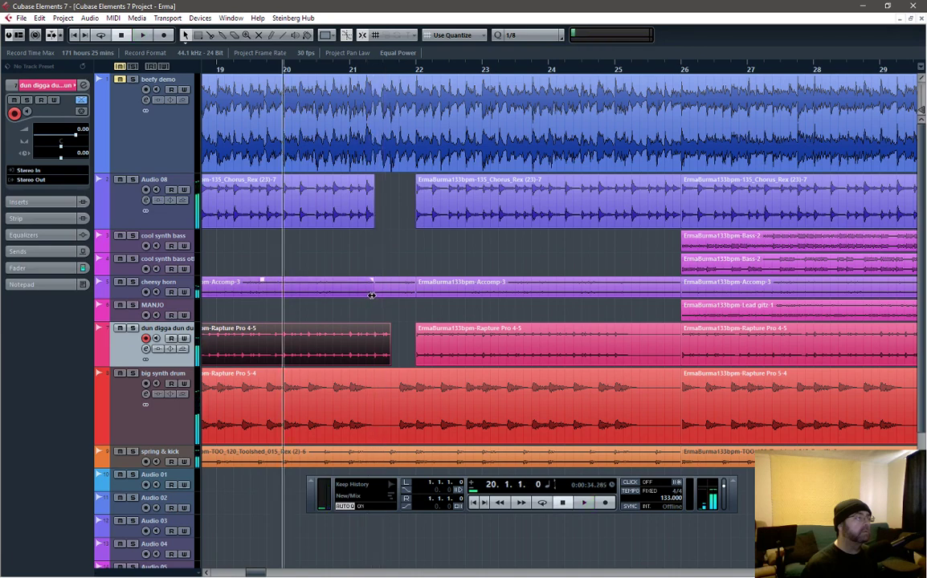
- Trim the end of the long cheesy horn clip back to mid-beat 1 of bar 21 and audition from bar 20
drag(371, 295, 359, 302)
key(space)
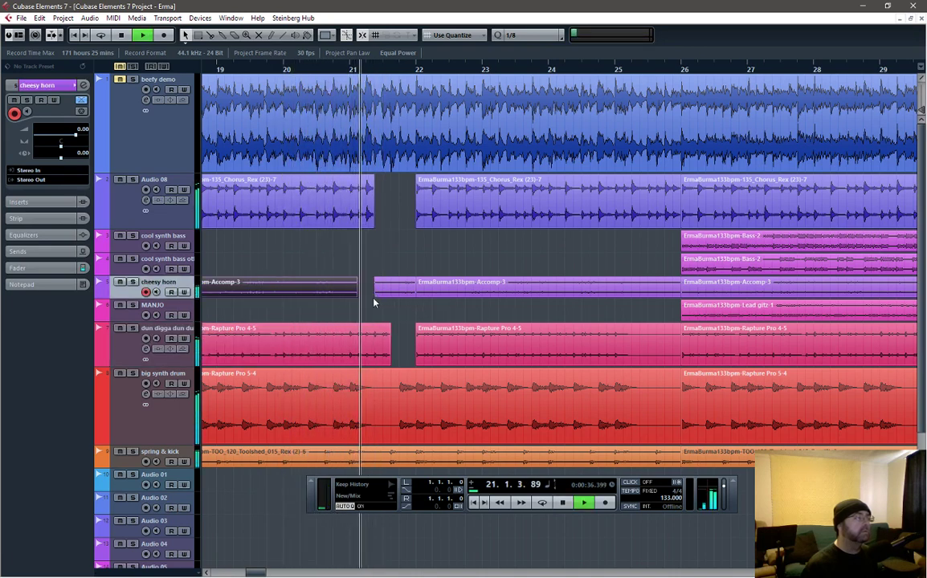
key(space)
- Try different start points for the short cheesy horn piece before bar 22, settling on 21.3.3.0 and auditioning each from bar 20
click(377, 294)
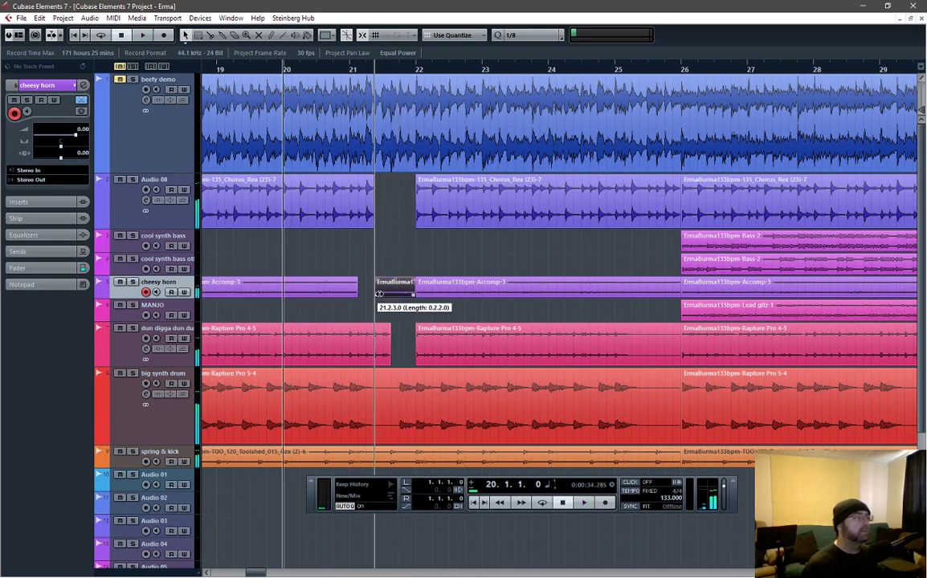
drag(379, 294, 384, 294)
key(space)
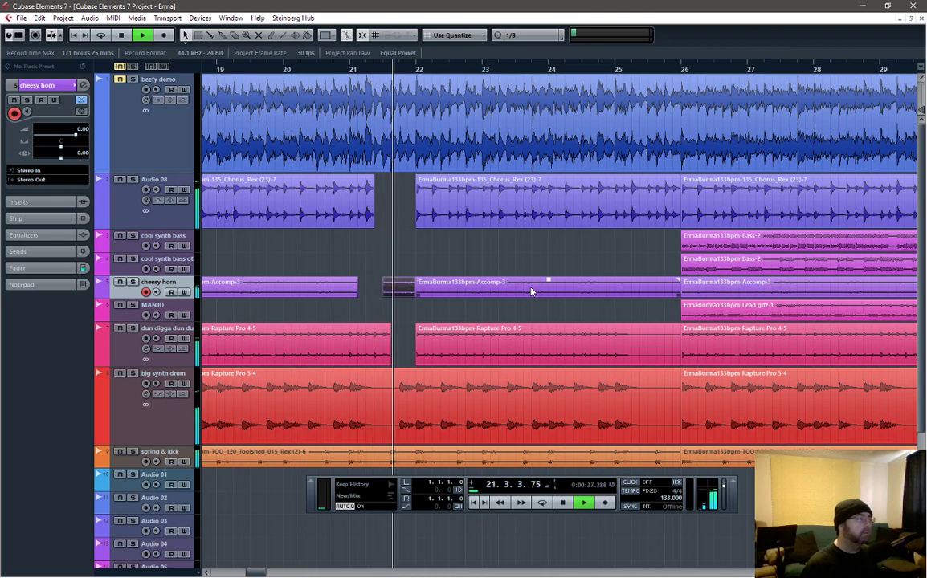
key(space)
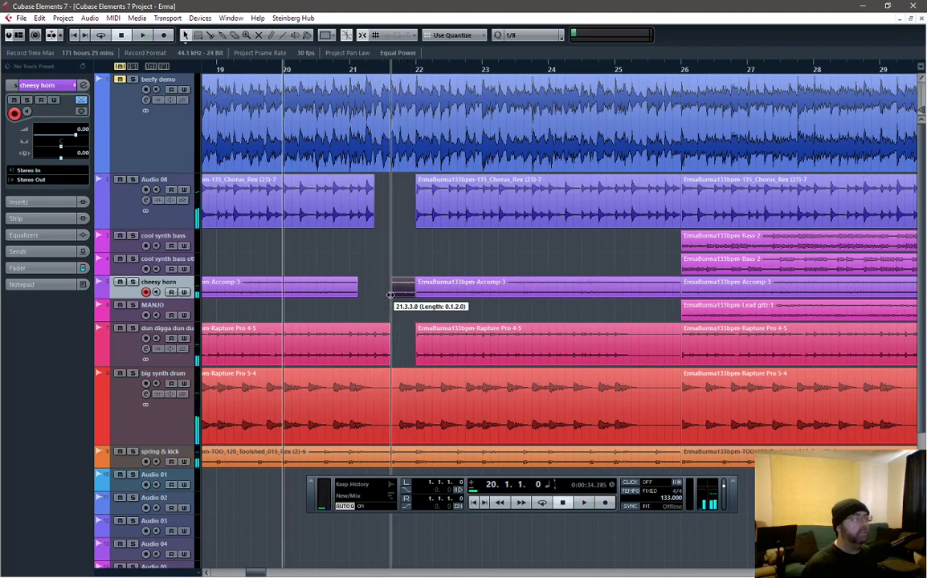
key(space)
drag(391, 299, 404, 296)
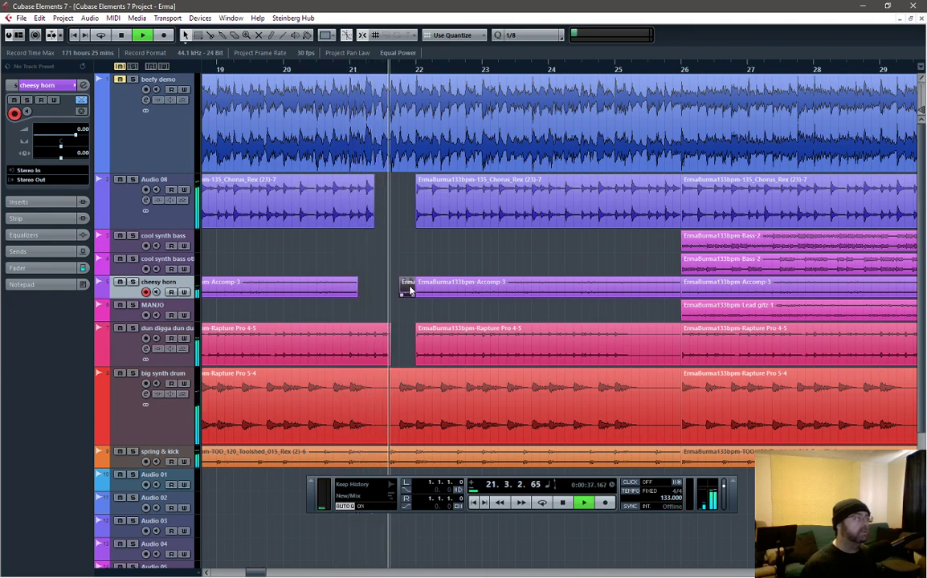
key(space)
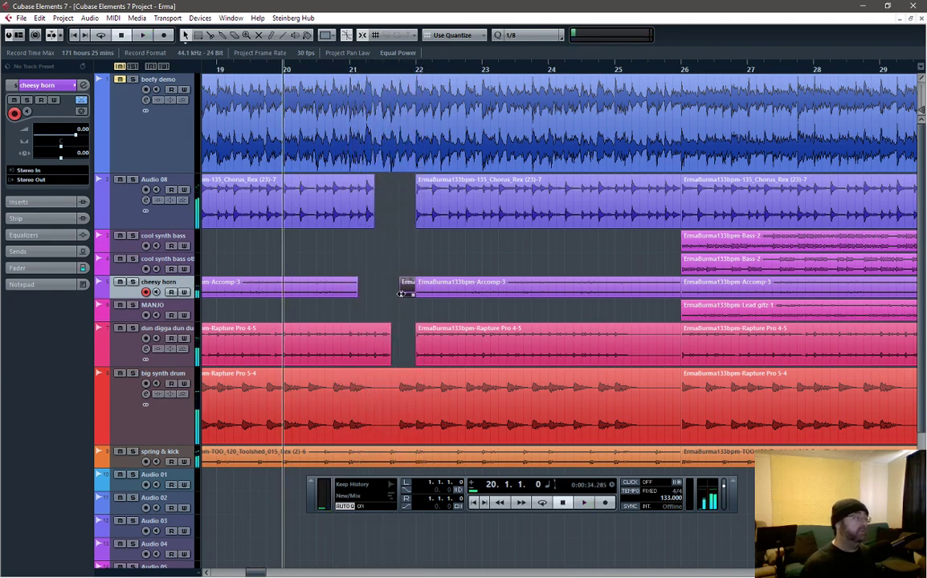
drag(399, 298, 396, 295)
key(space)
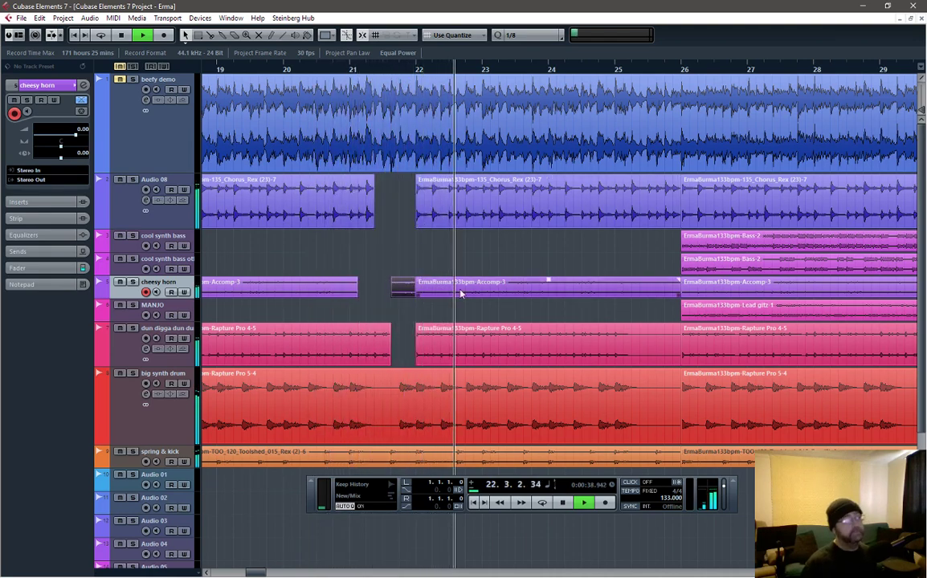
key(space)
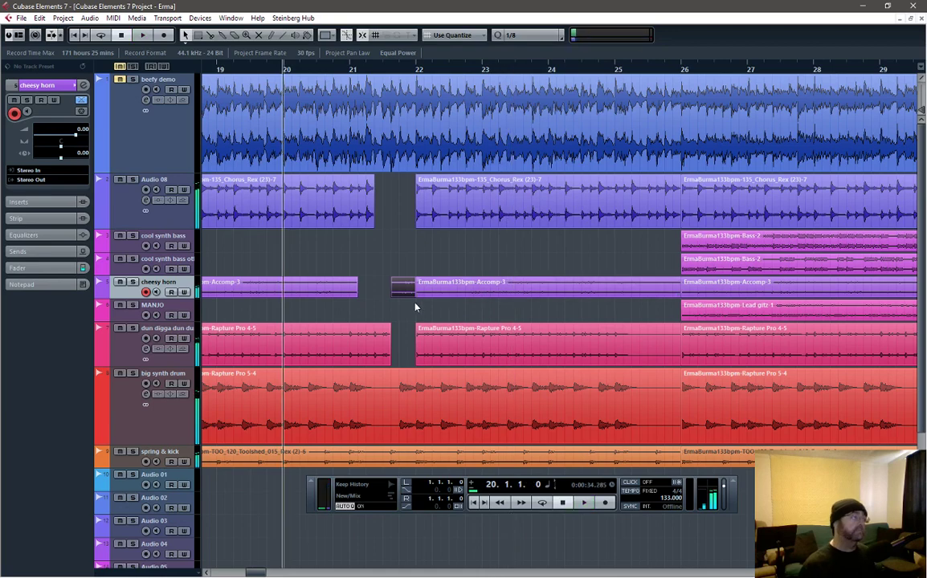
- Audition the cheesy horn gap together with the other dropouts from bar 20 and from just before bar 18
key(space)
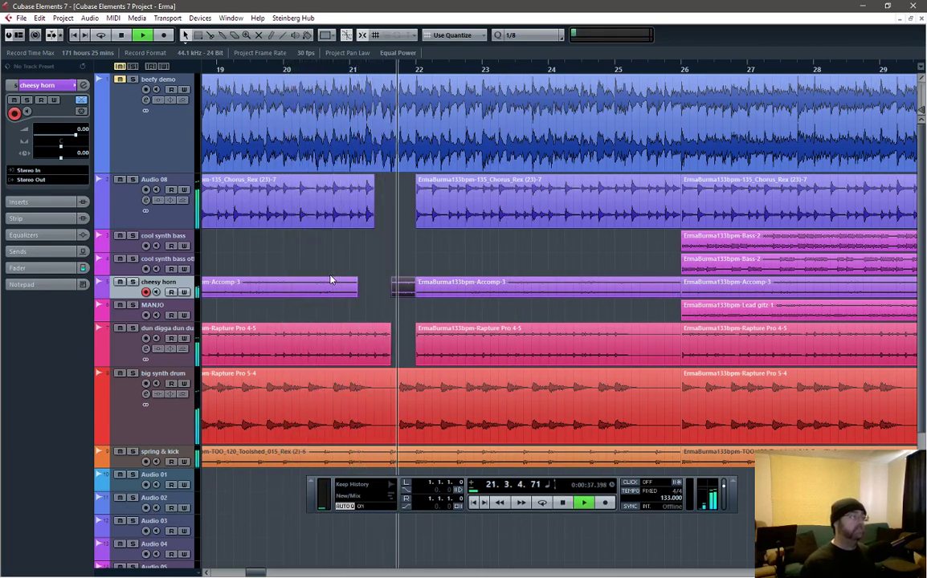
key(space)
ctrl+scroll(425, 262, down, 3)
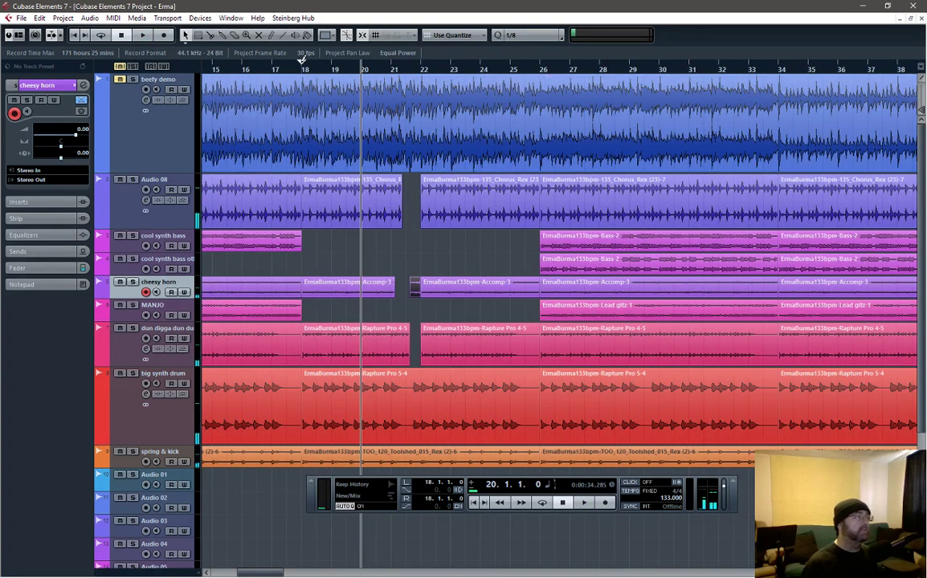
click(302, 71)
key(space)
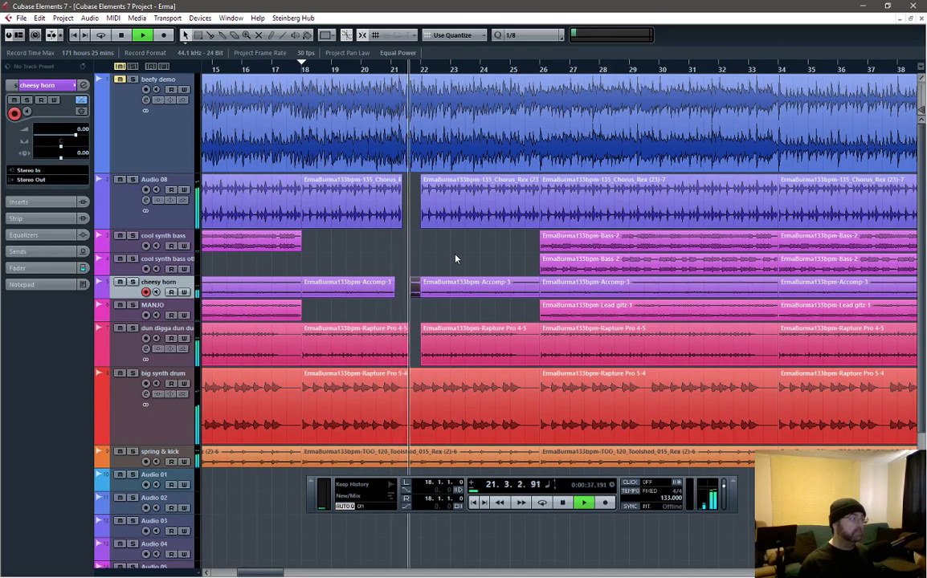
key(space)
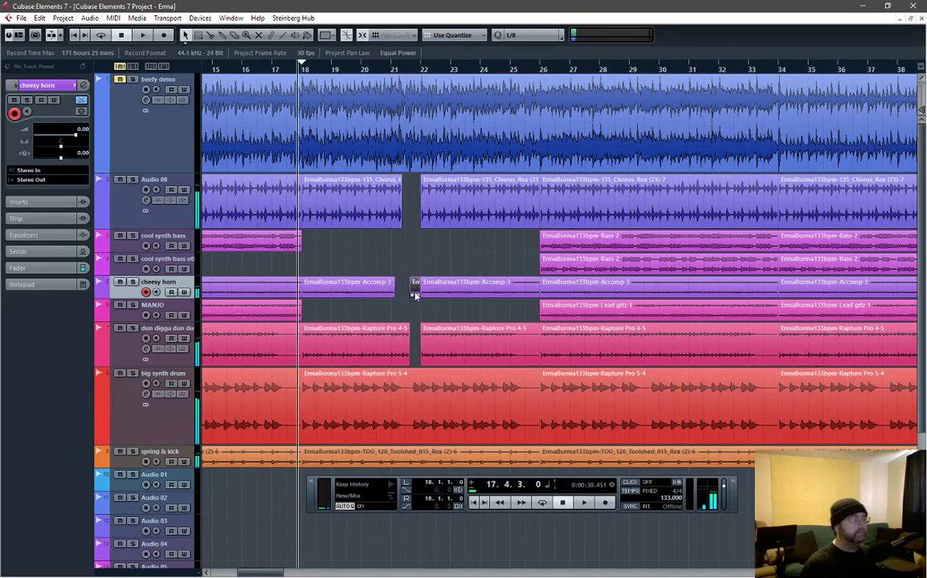
- Delete the short cheesy horn piece before bar 22, audition from just before bar 18, and clear the clip selection
key(space)
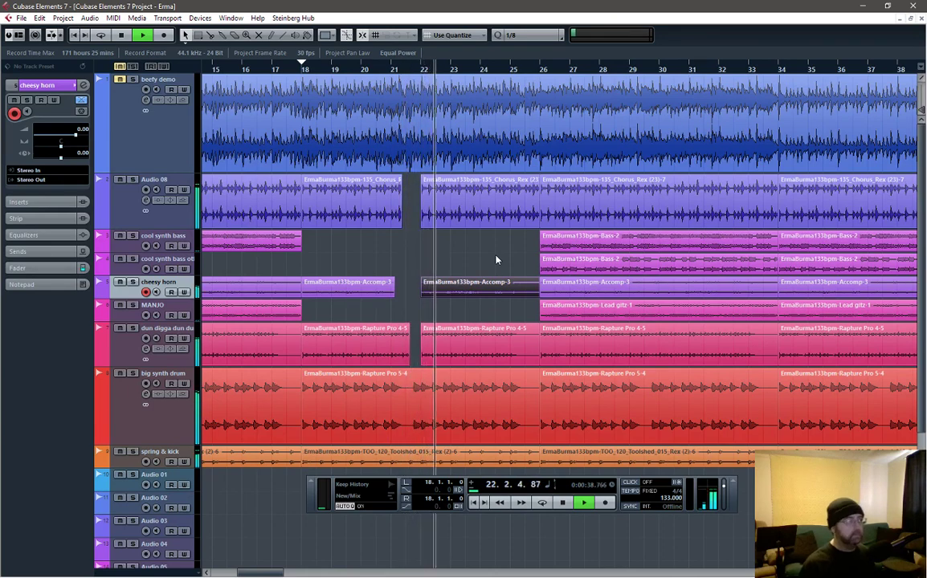
key(space)
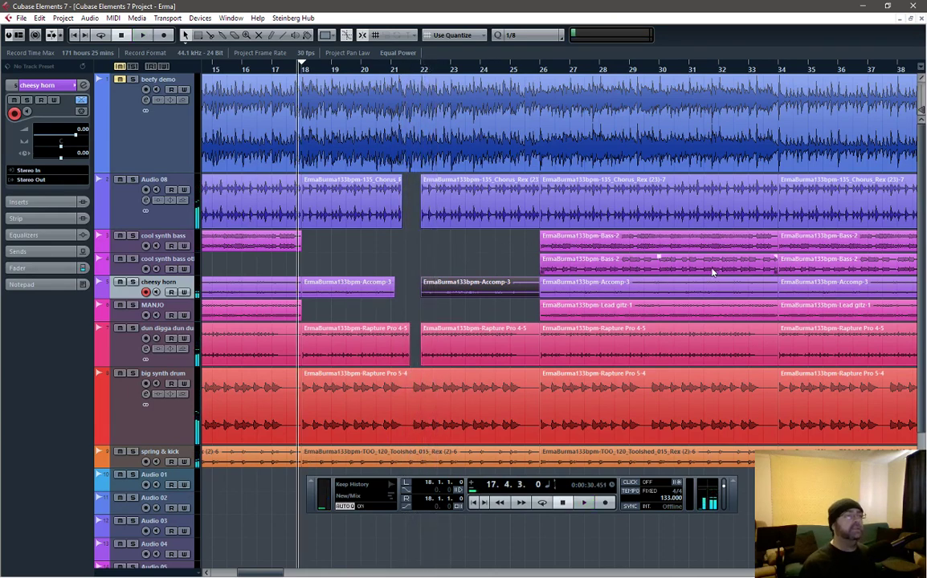
right_click(499, 251)
click(500, 250)
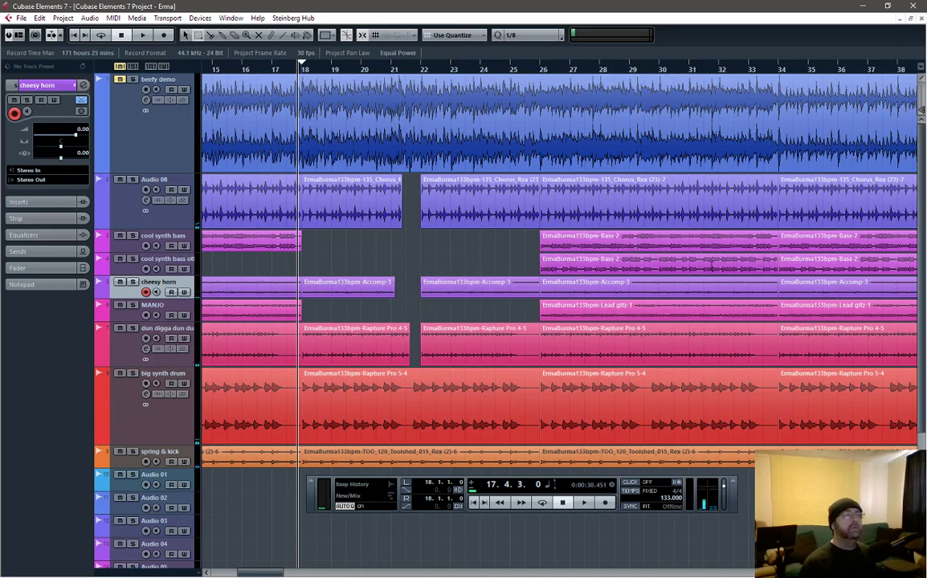
- Set the quantize preset to 1/1 and paste a copy of the second cool synth bass track's bar 26 clip at bar 18
click(611, 269)
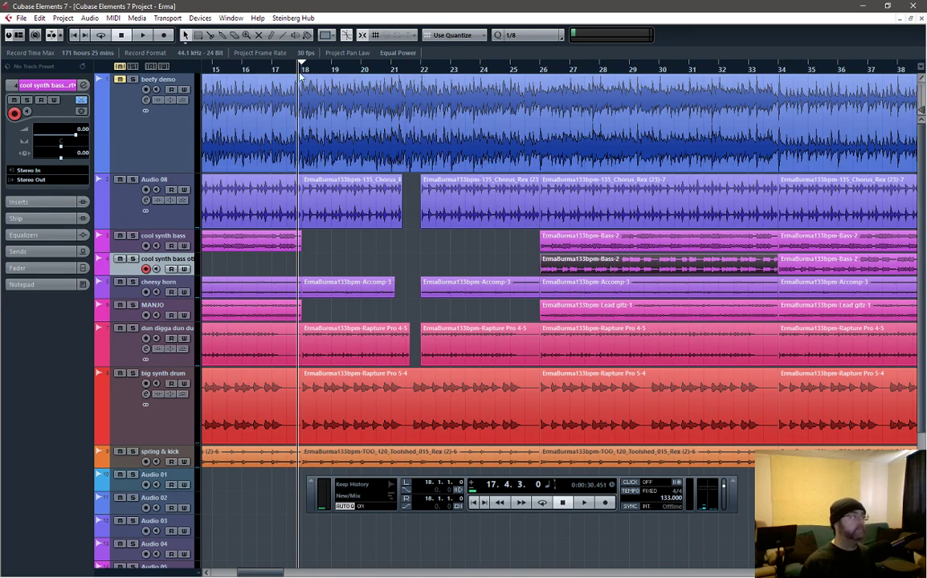
click(521, 36)
click(532, 50)
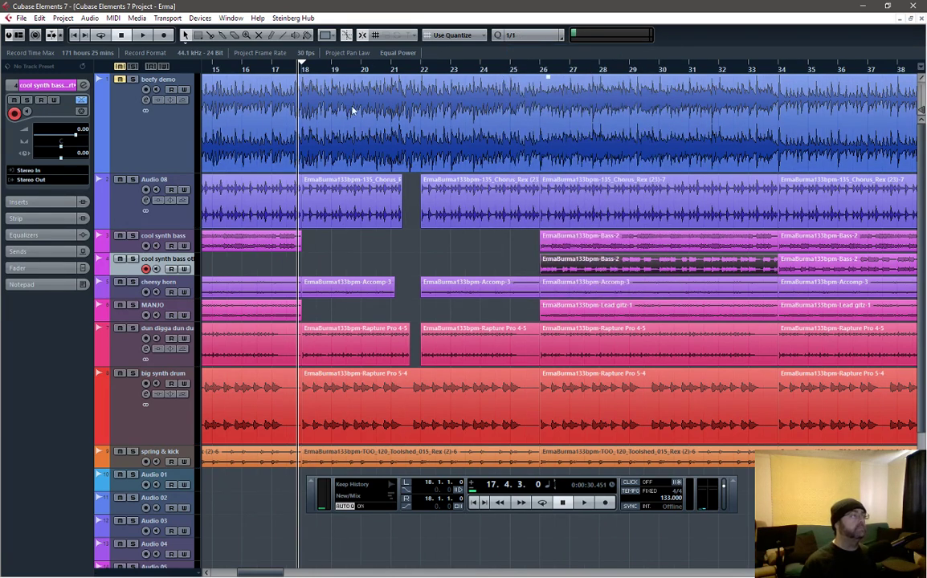
click(304, 71)
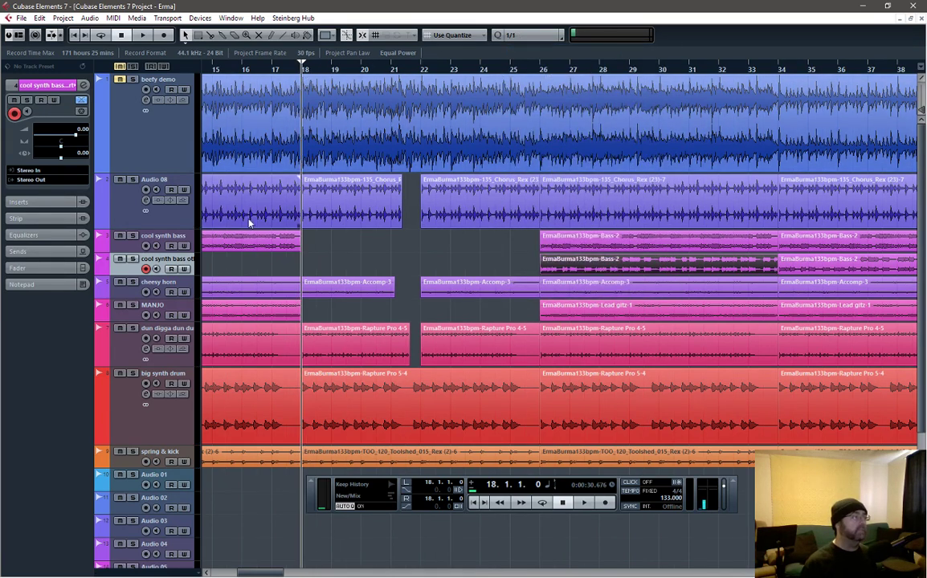
key(ctrl+v)
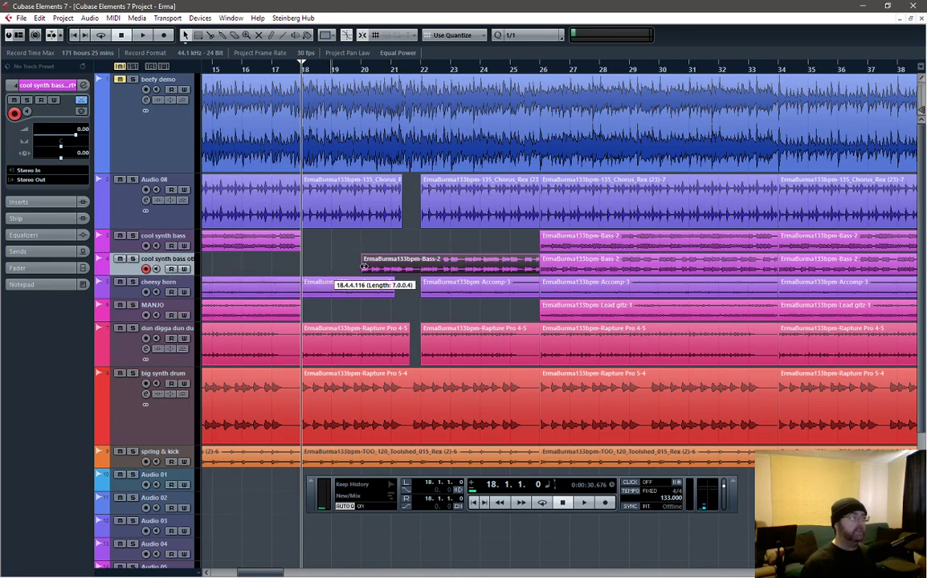
- Trim the start of the pasted bass clip to bar 22 and audition its entry from bar 21
drag(365, 266, 409, 260)
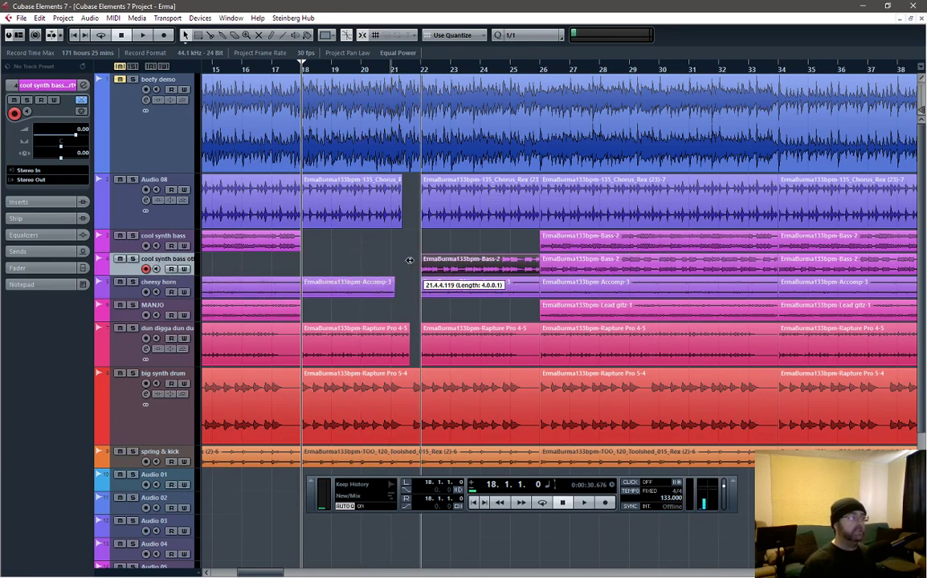
click(393, 68)
key(space)
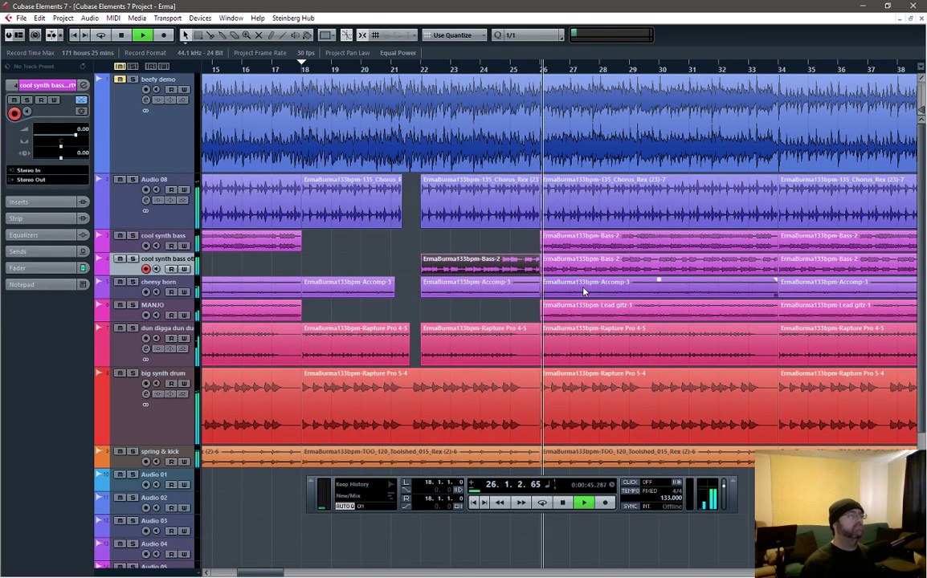
key(space)
- Move the playback position to bar 18 and solo the beefy demo track for comparison
click(507, 269)
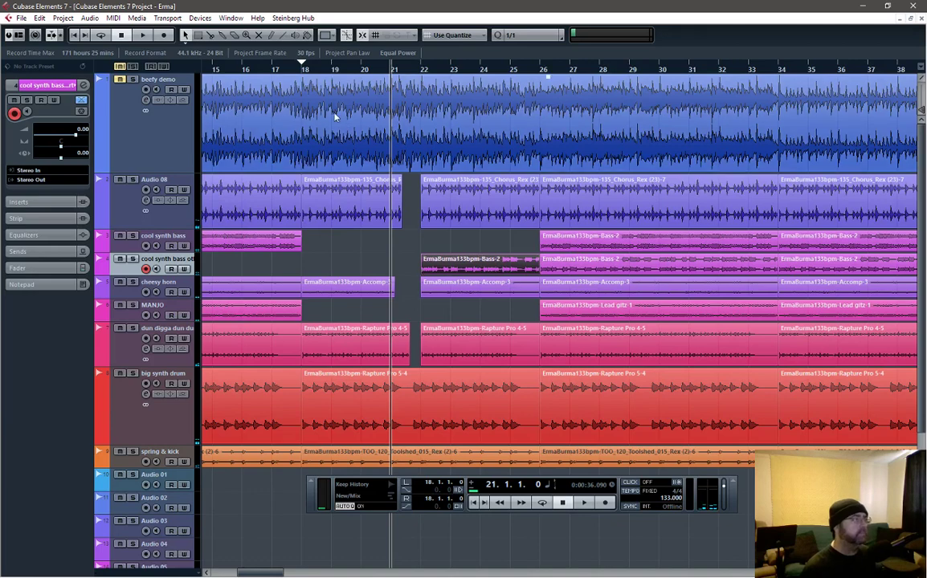
click(302, 69)
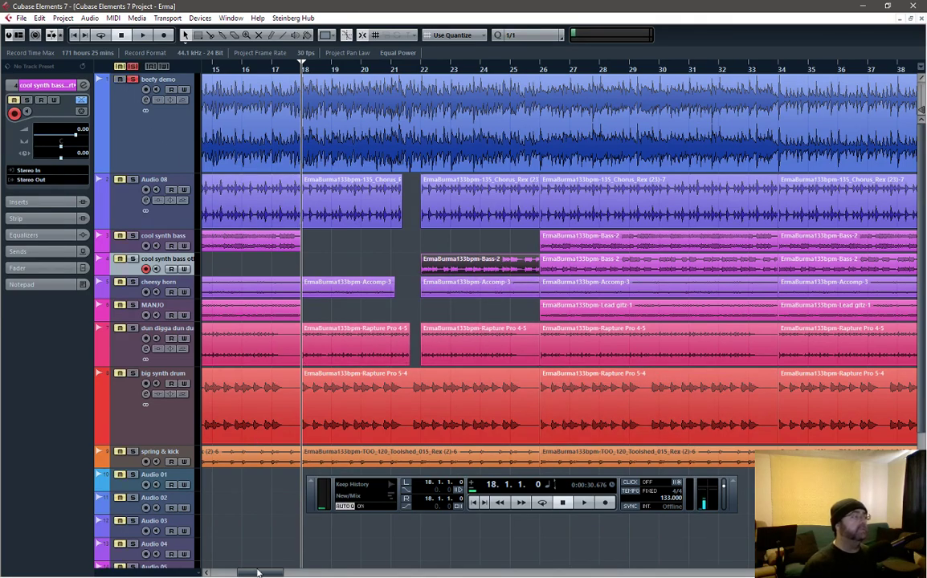
- Play the soloed beefy demo from the start of the song and listen on past bar 18
drag(260, 574, 231, 573)
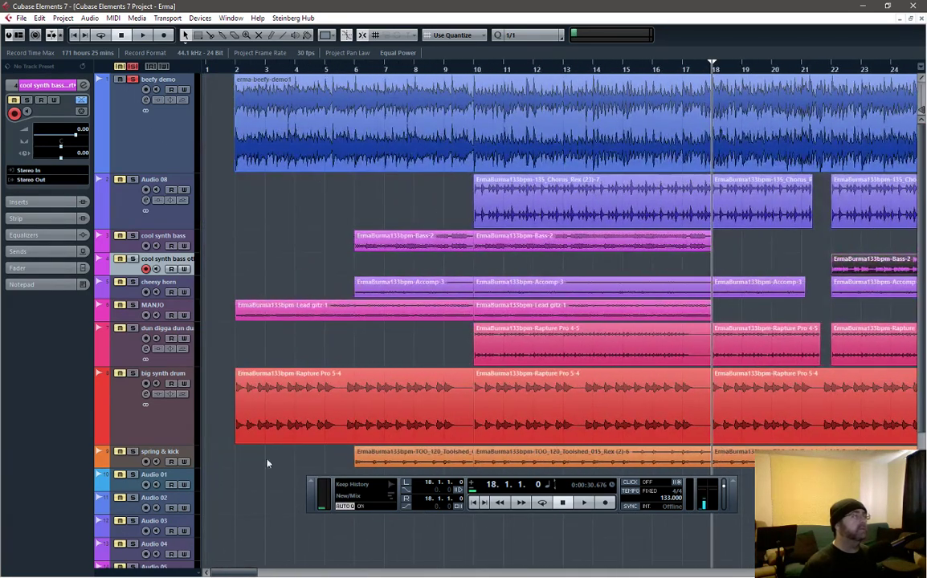
key(Home)
key(space)
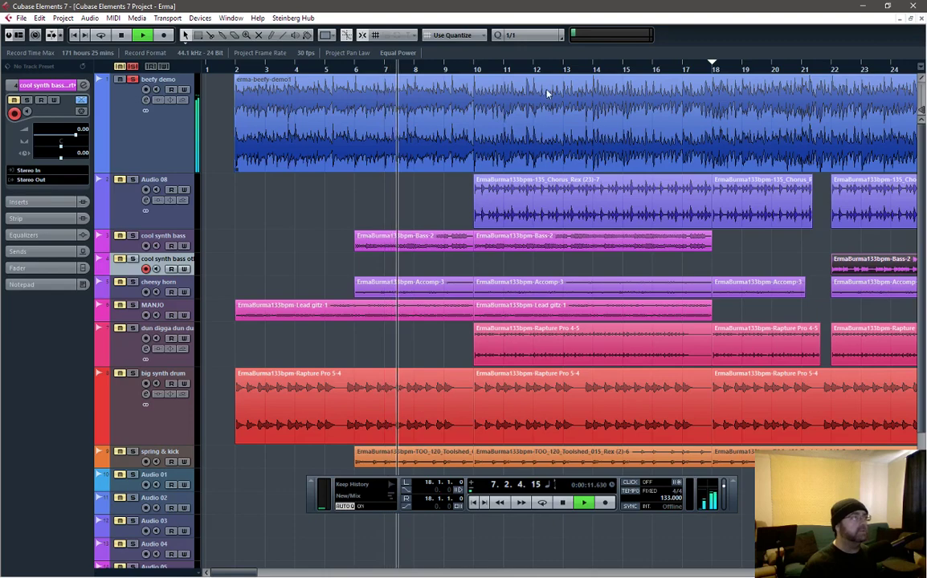
key(n)
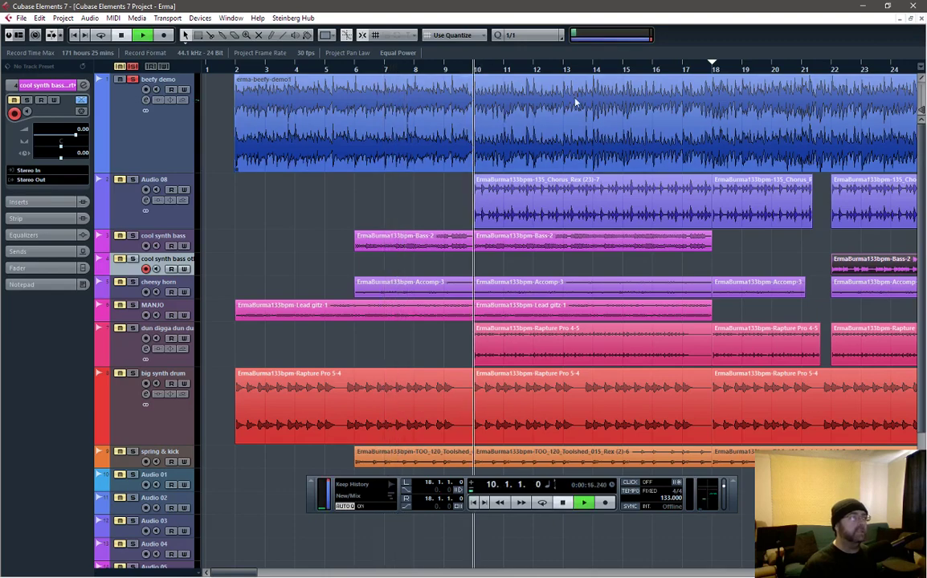
click(651, 71)
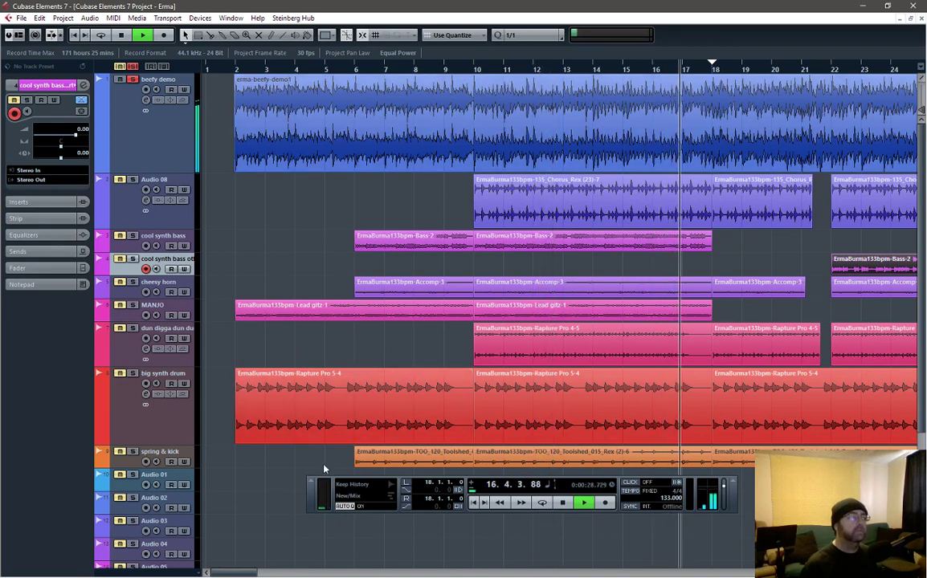
scroll(337, 482, right, 5)
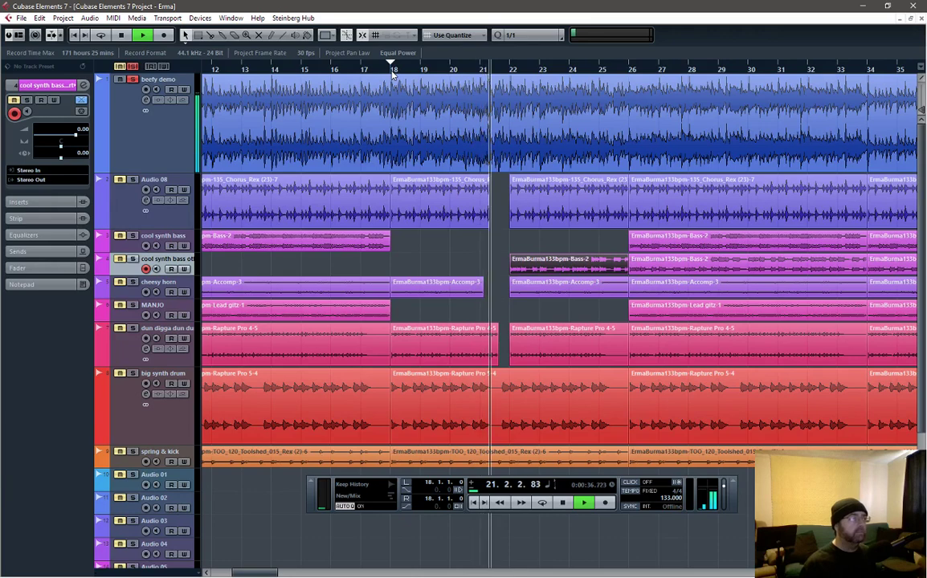
key(space)
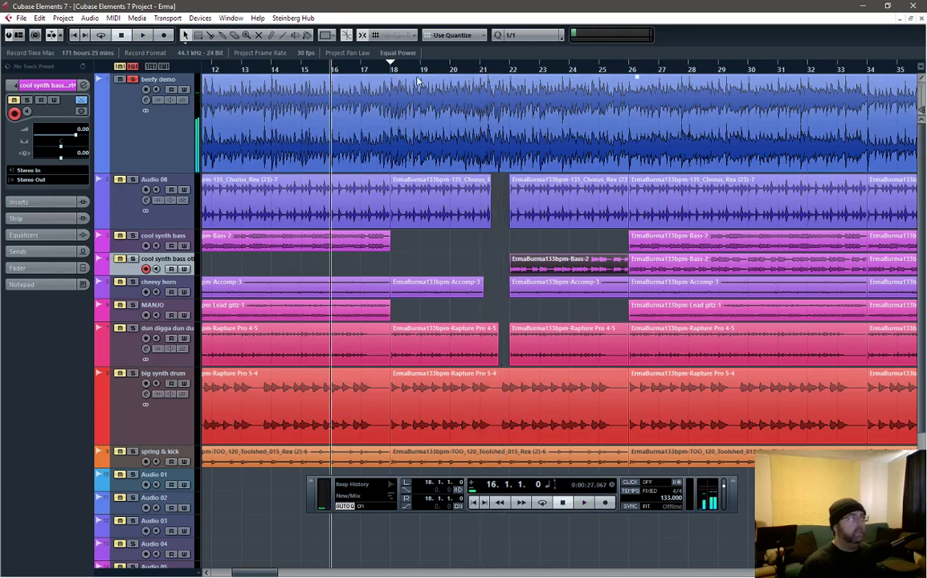
- Compare the beefy demo with the unsoloed mix by playing both from bar 22
click(510, 71)
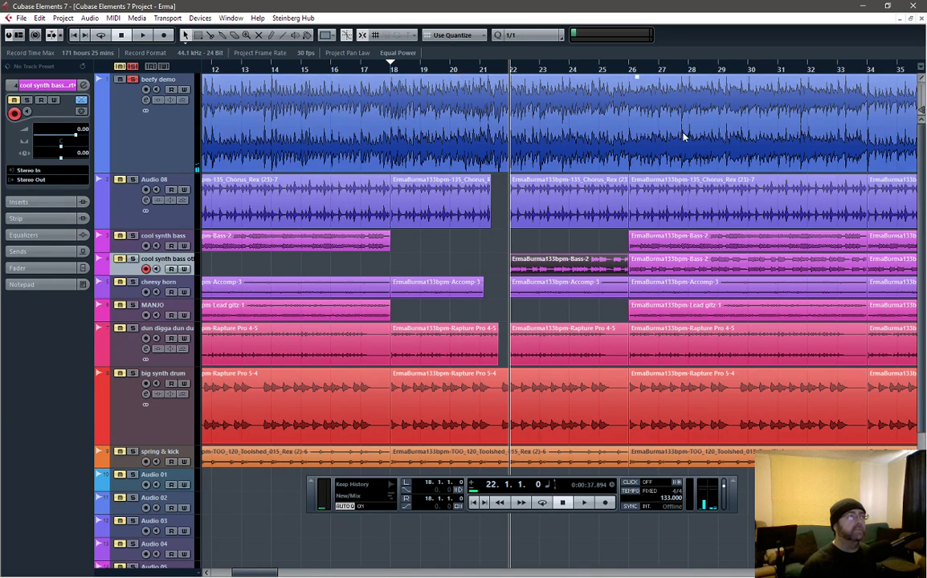
key(space)
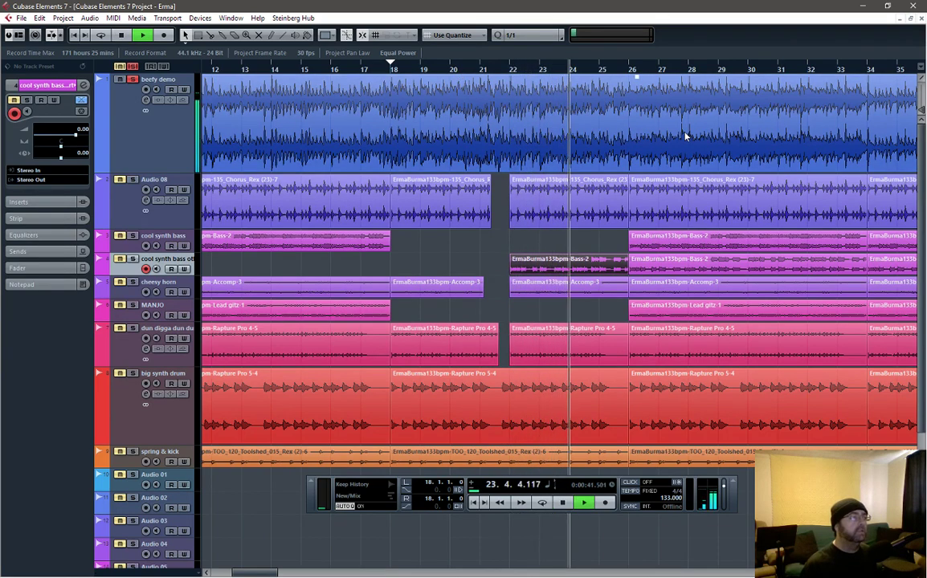
key(space)
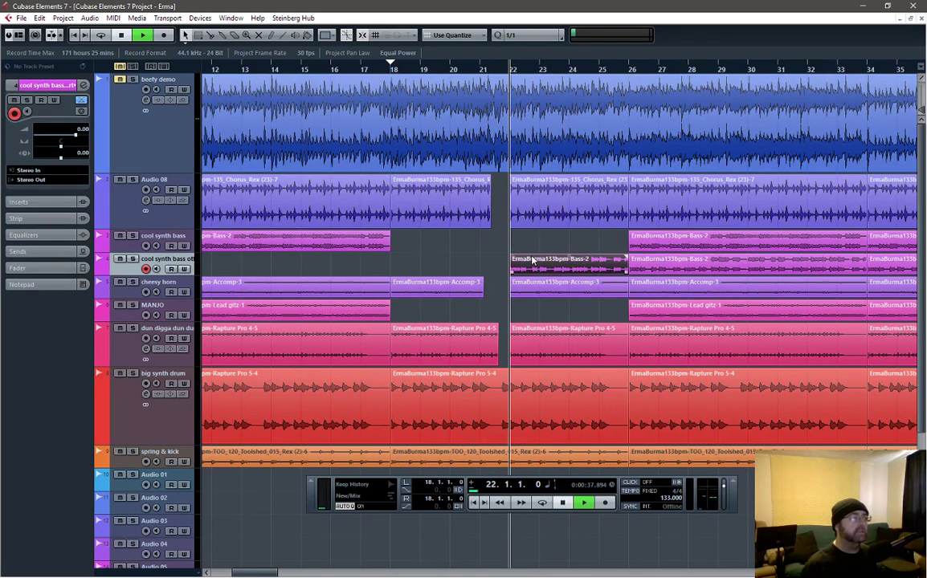
click(572, 364)
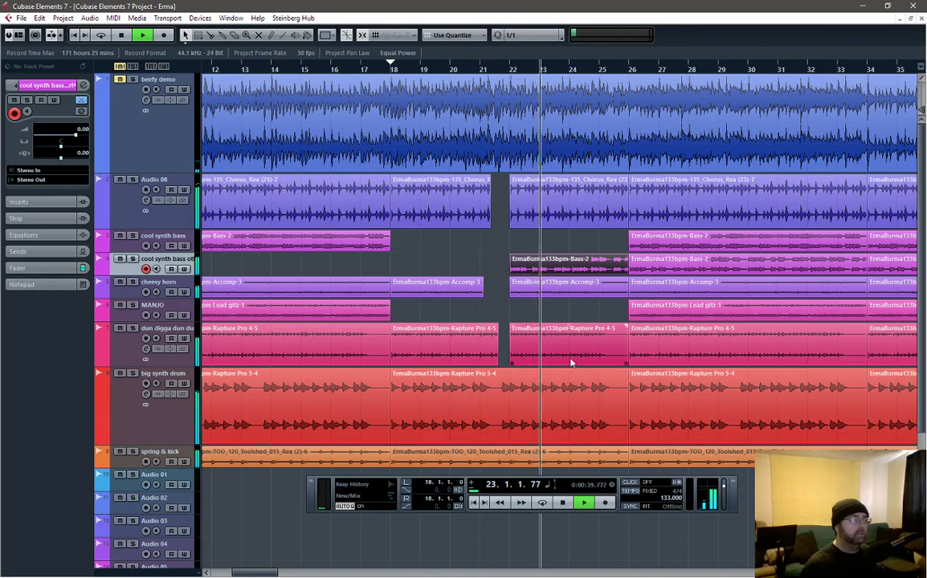
key(space)
- Delete the cheesy horn event between bars 22 and 26
click(564, 346)
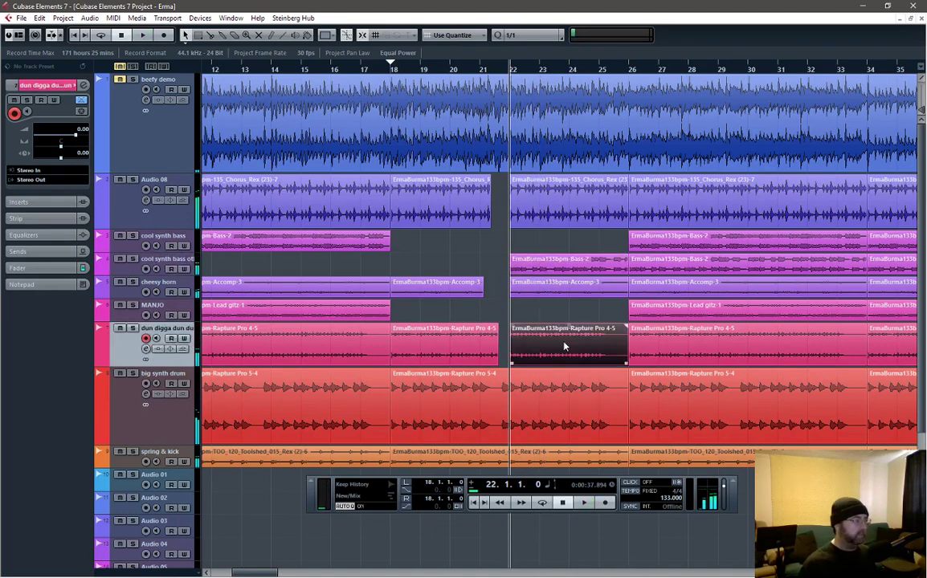
click(540, 301)
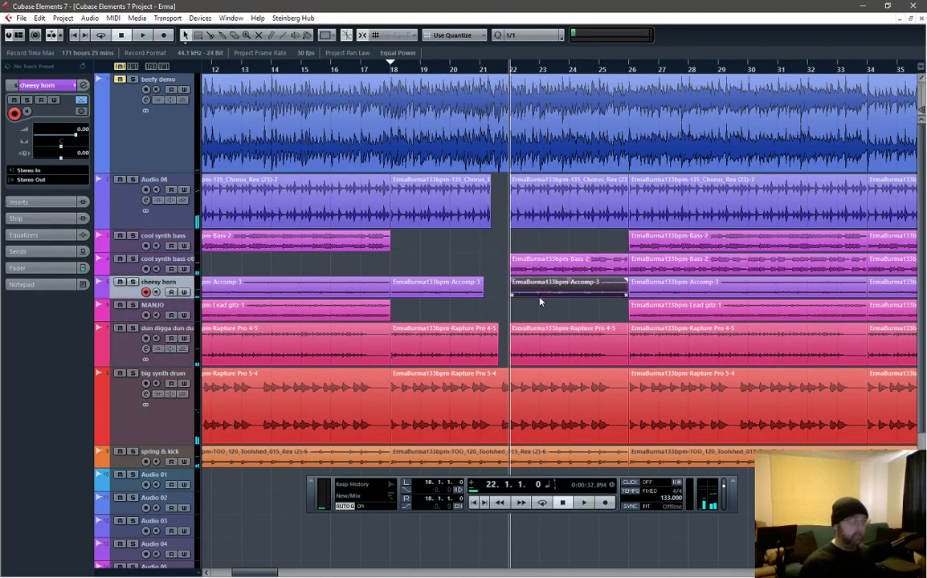
key(Delete)
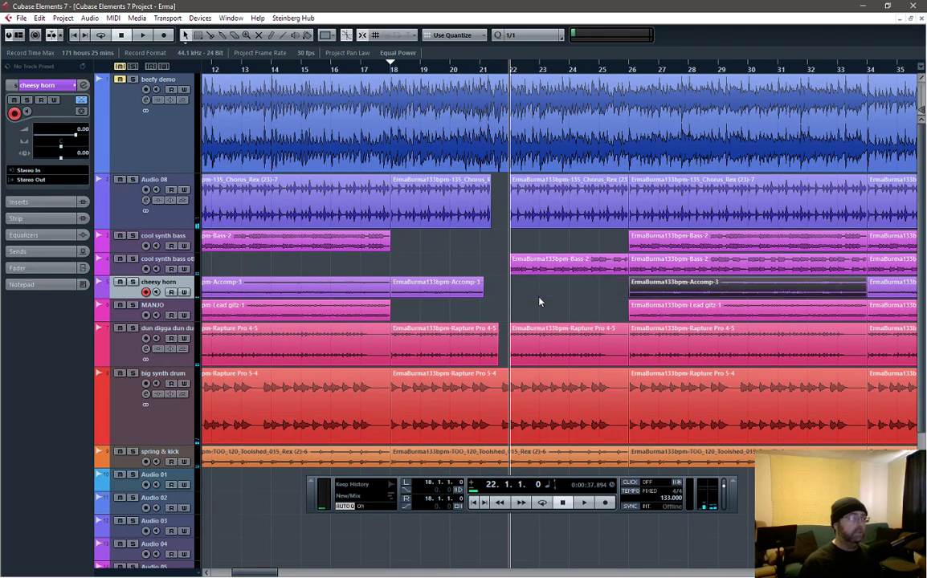
- Play back the mix from around bar 18 to check the section without the horn event
click(389, 69)
key(space)
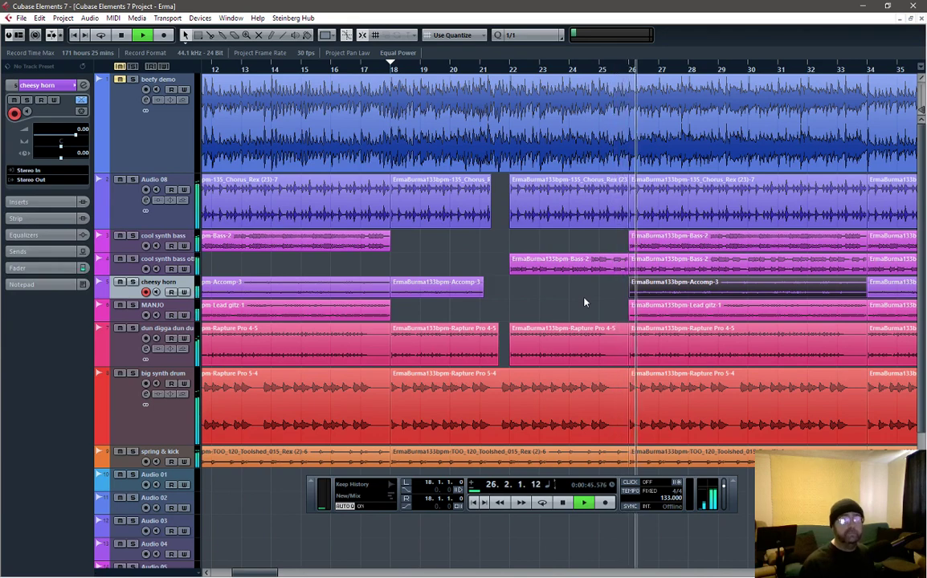
key(space)
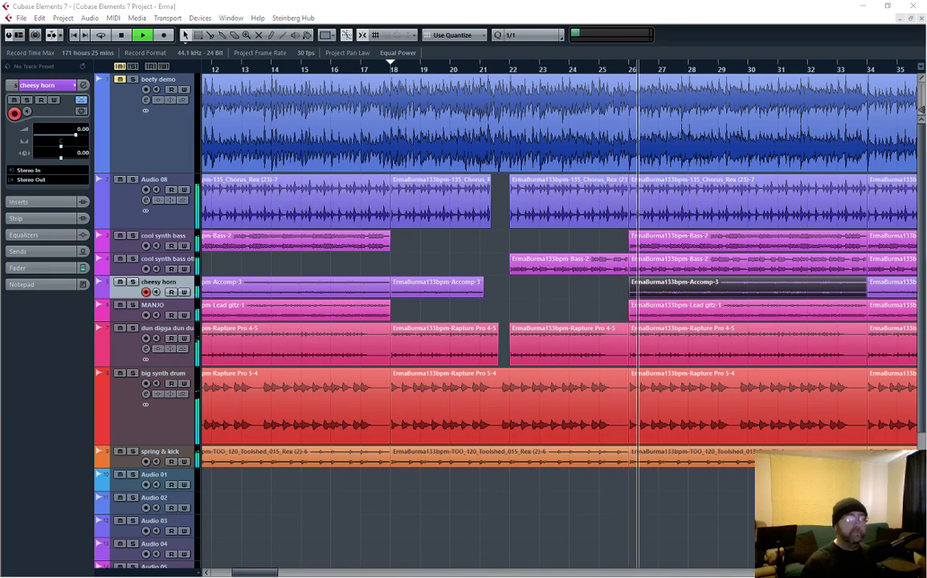
key(F2)
click(549, 70)
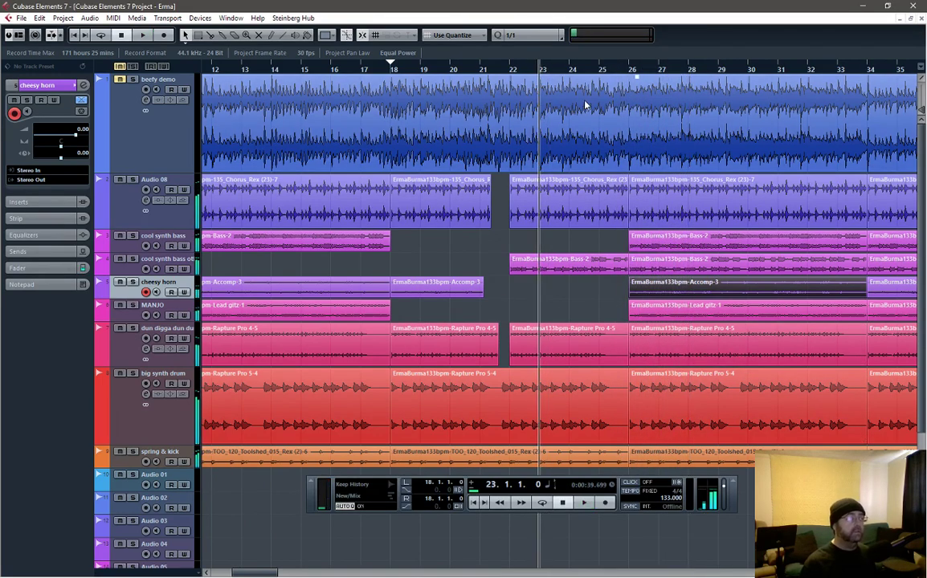
key(space)
click(398, 181)
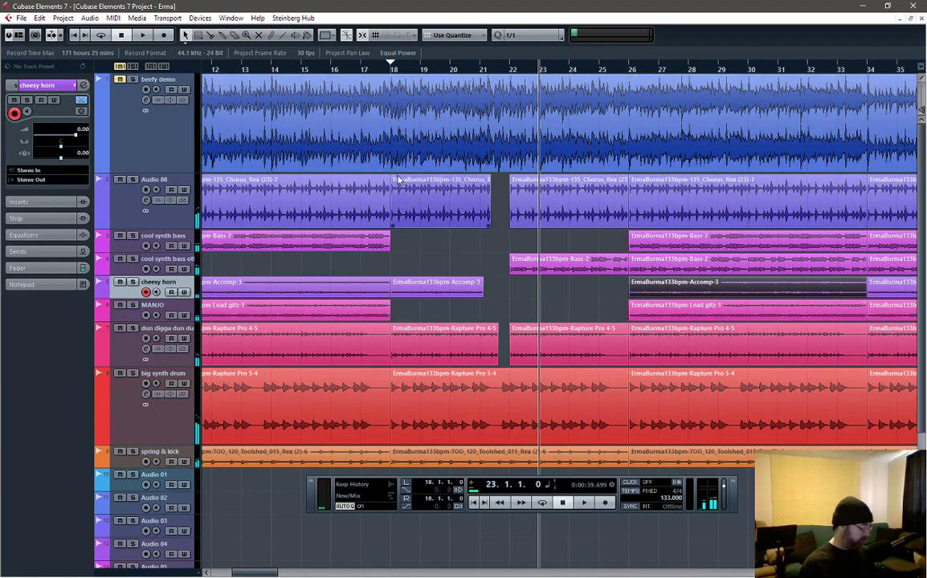
click(389, 66)
click(519, 210)
key(space)
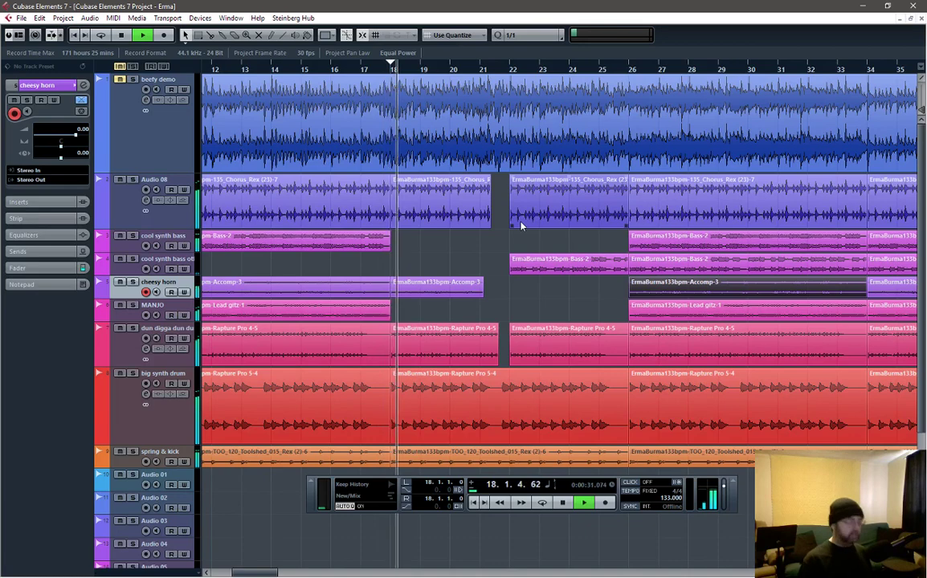
click(527, 271)
key(space)
- Set the quantize value to 1/8, extend the starts of the big synth drum events at bars 18 and 26 an eighth earlier, and listen
right_click(407, 406)
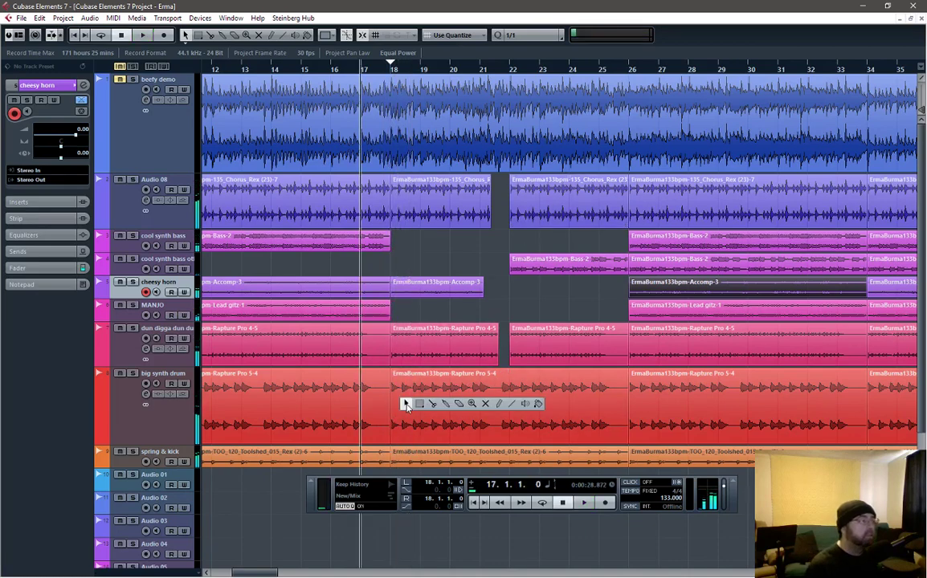
click(406, 405)
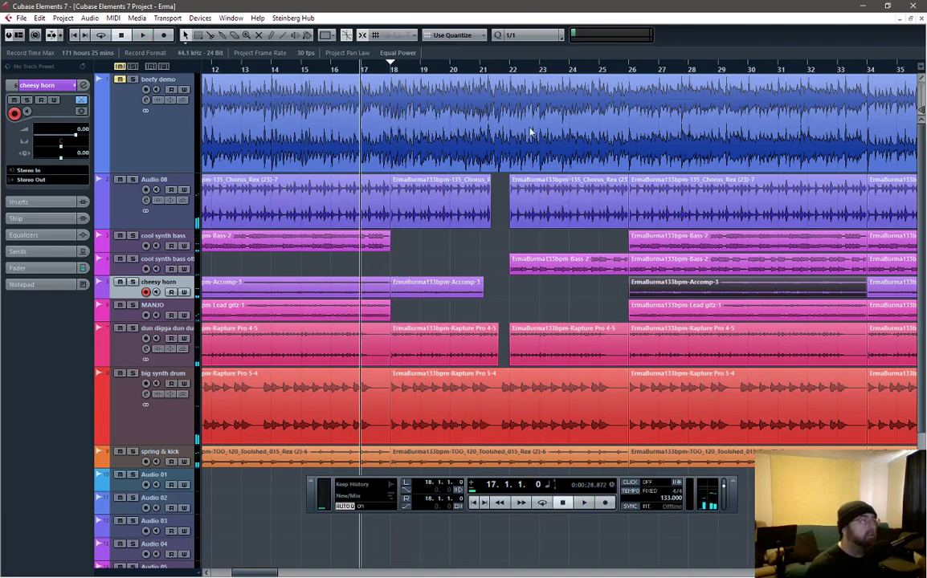
click(535, 36)
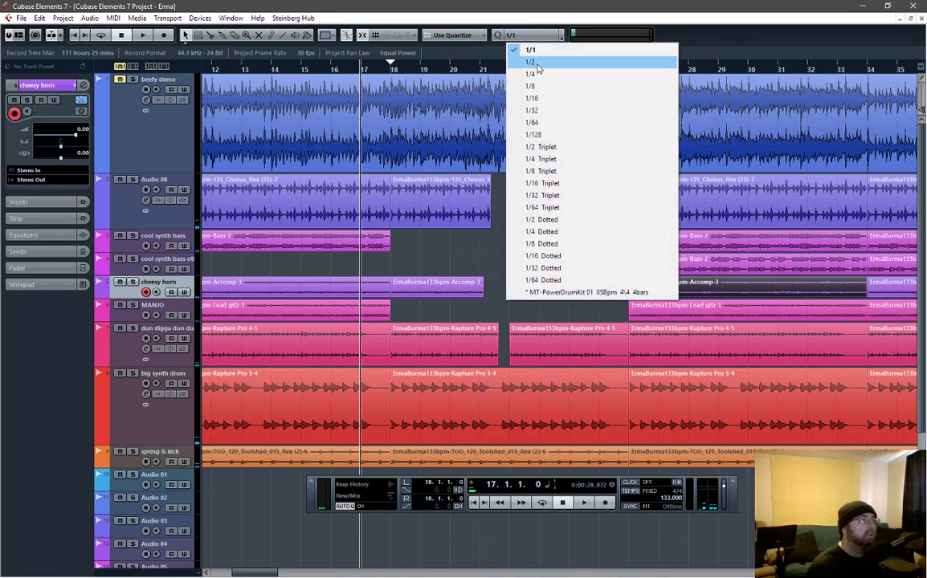
click(498, 83)
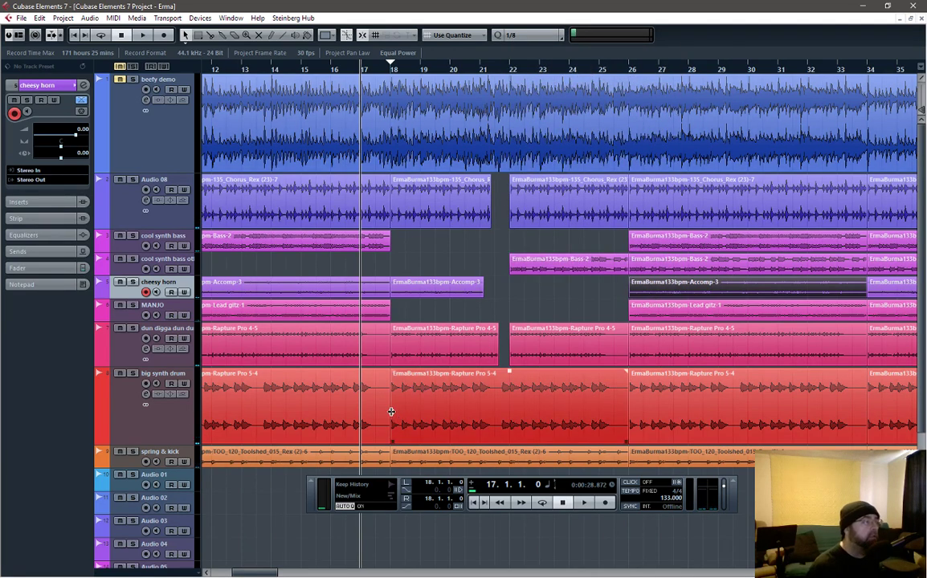
drag(391, 415, 386, 415)
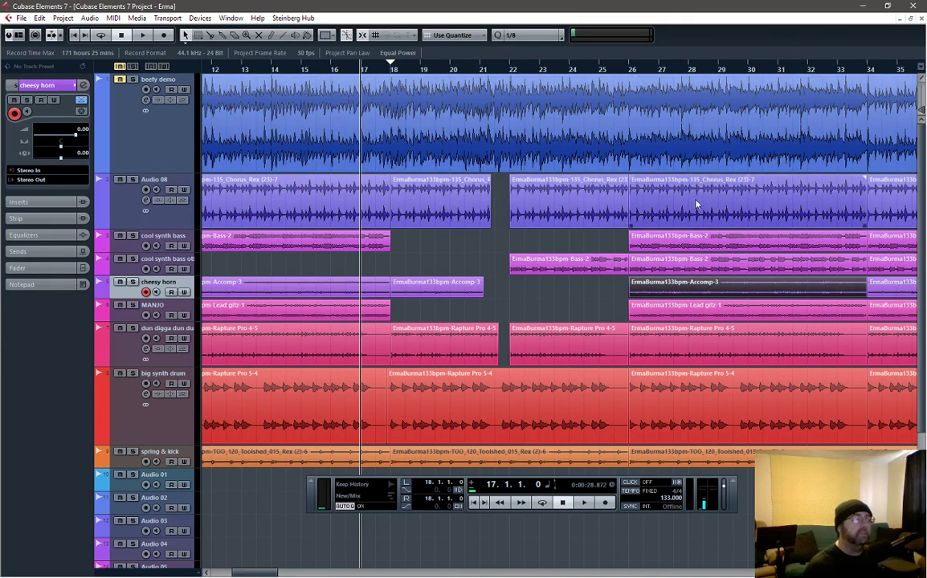
drag(628, 400, 623, 401)
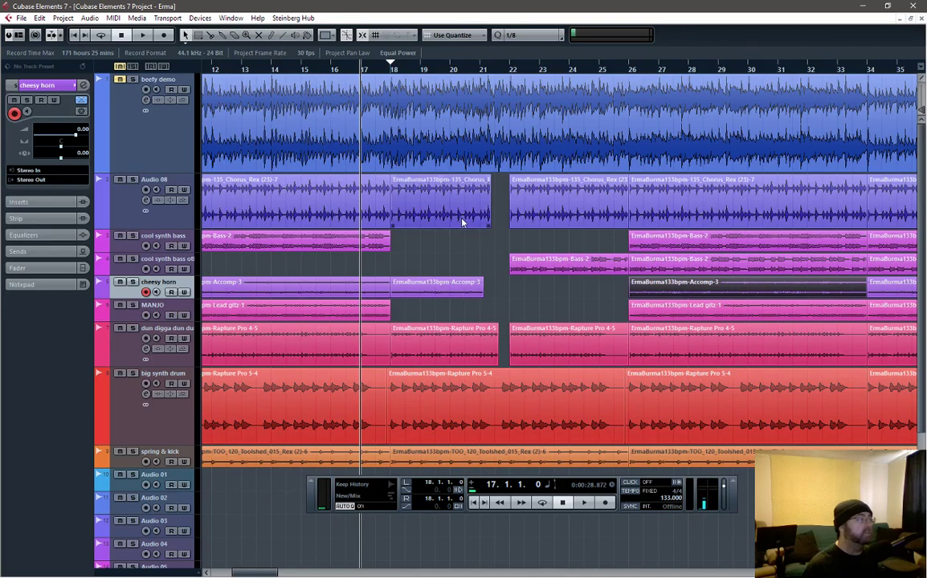
key(space)
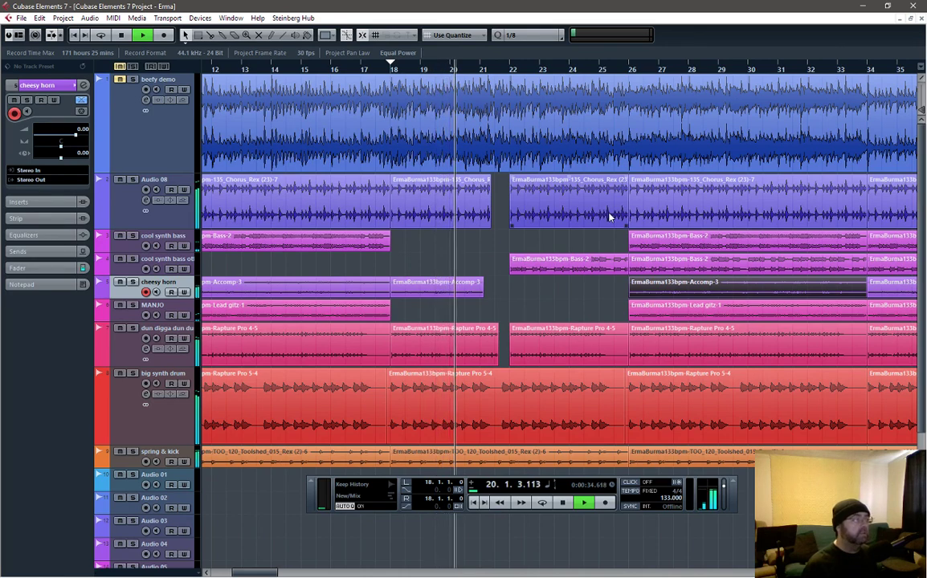
key(space)
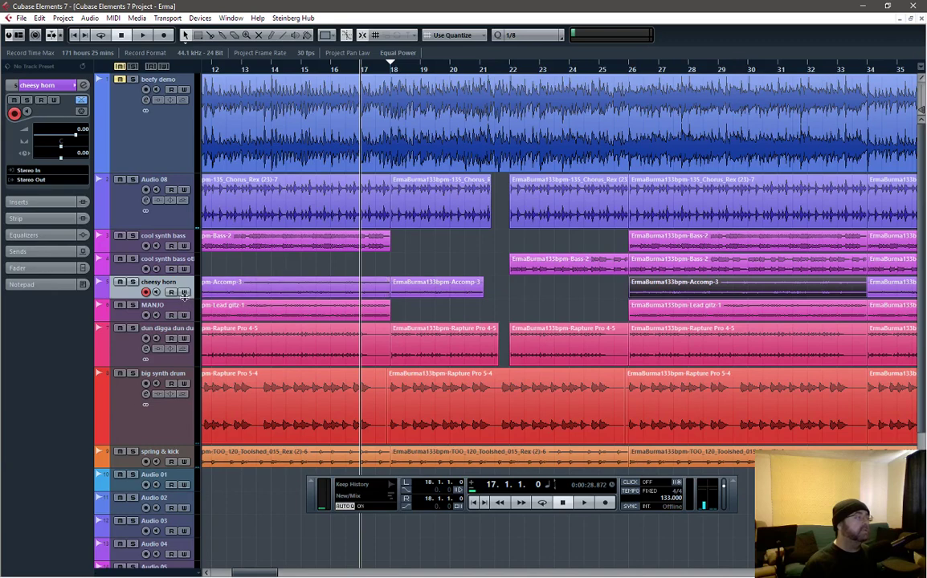
- Enlarge the cheesy horn track and adjust the volume of its event starting at bar 18 while auditioning the passage
drag(184, 295, 171, 380)
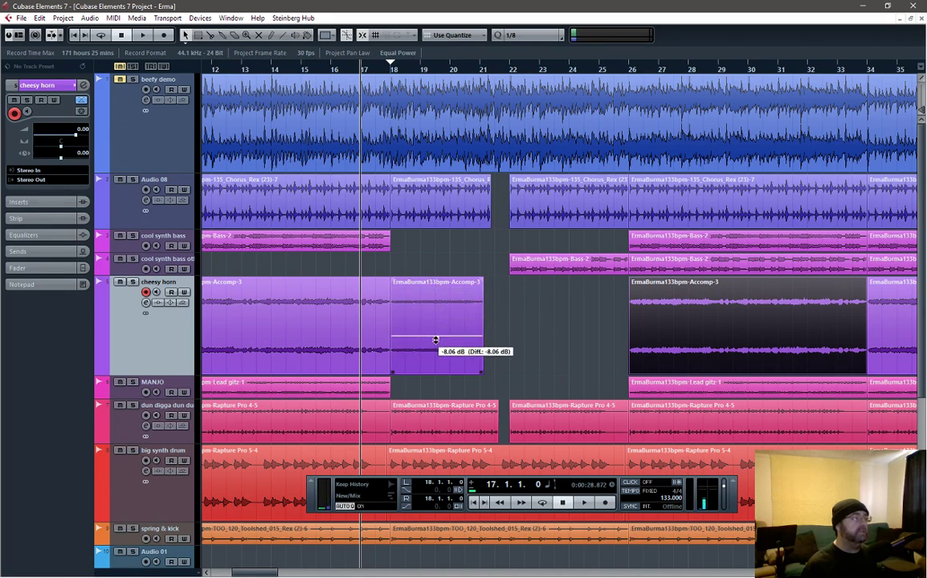
drag(436, 345, 436, 346)
key(space)
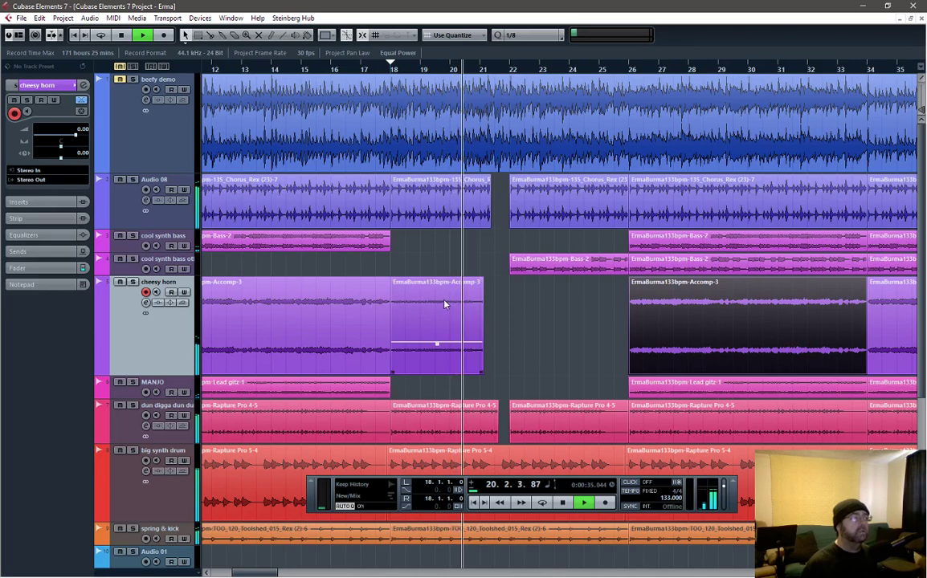
drag(437, 344, 437, 281)
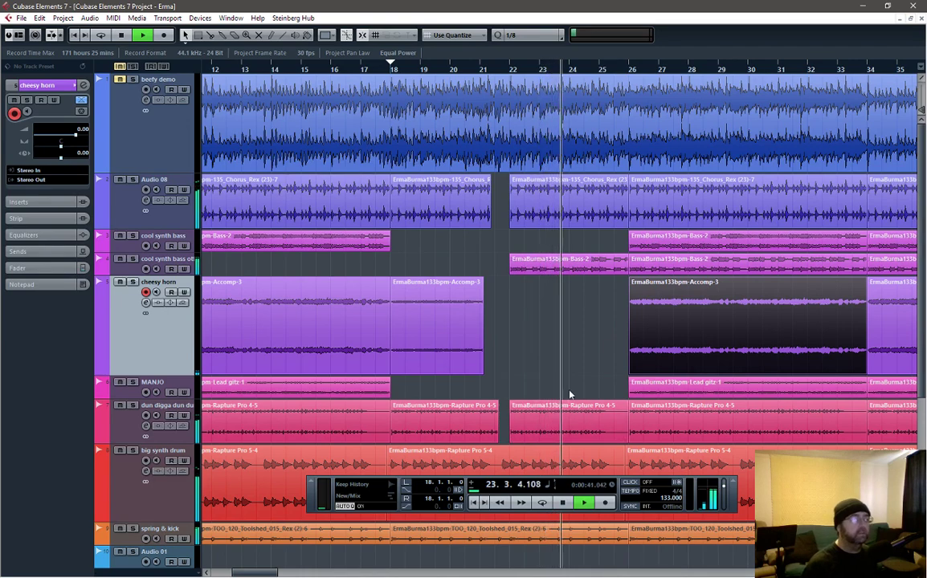
key(space)
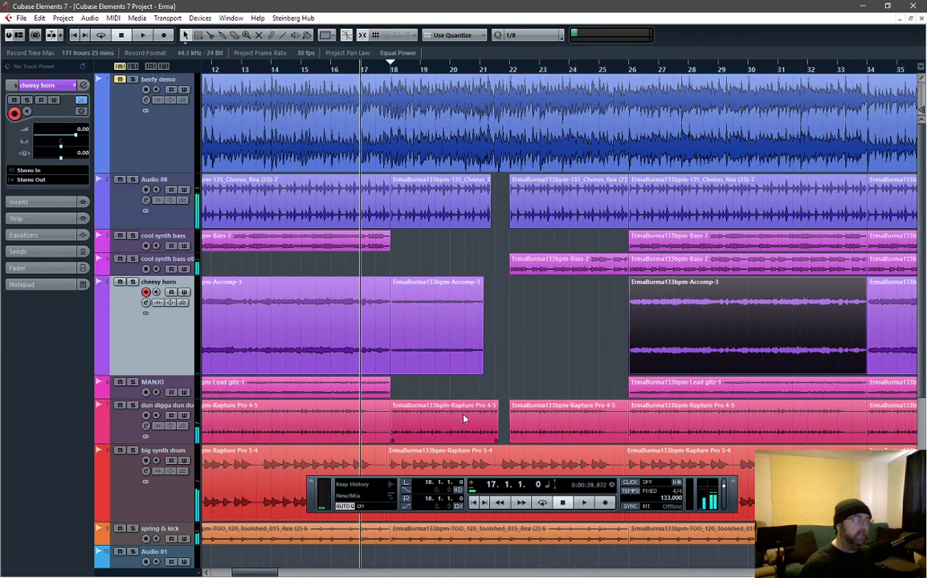
- Play the full mix from bar 17 through the gap before bar 22 to judge the horn's level
click(353, 287)
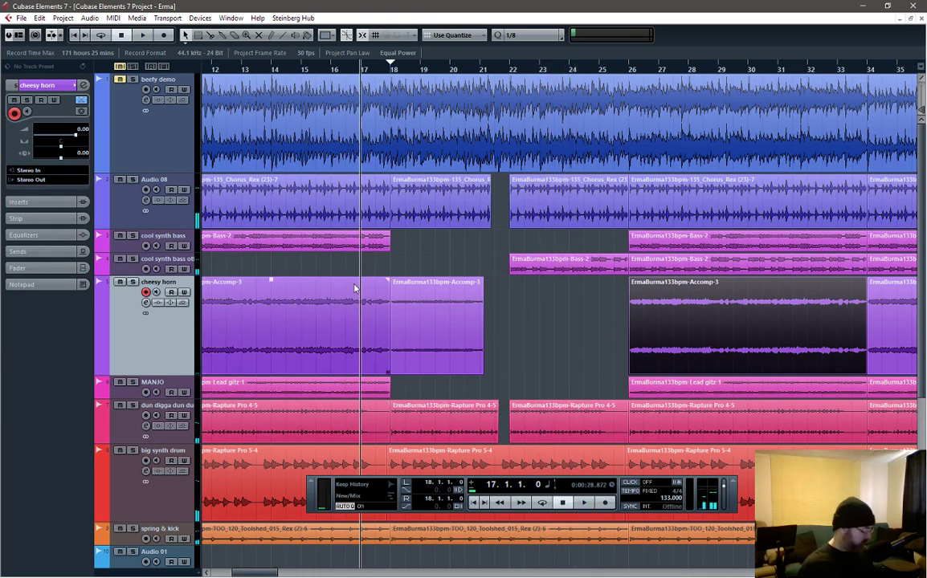
key(space)
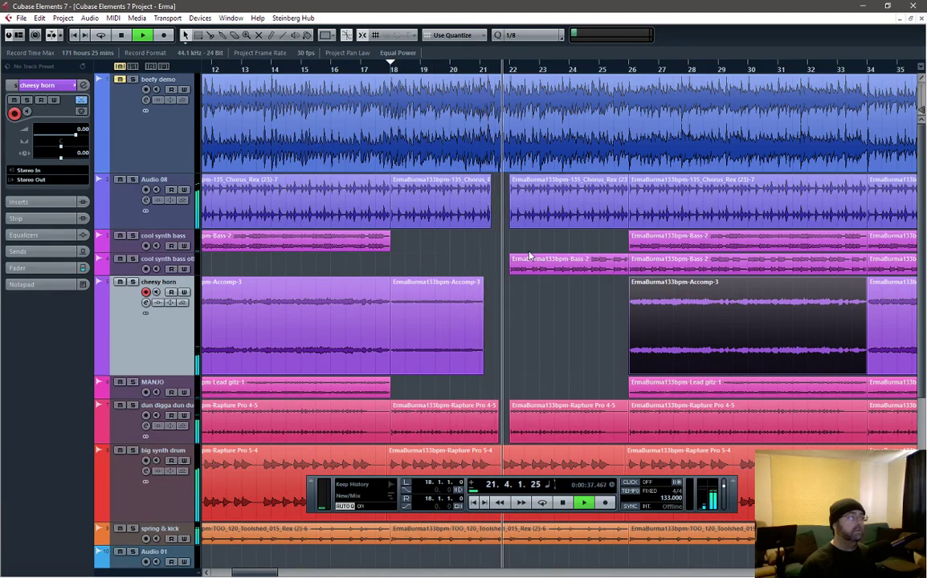
key(space)
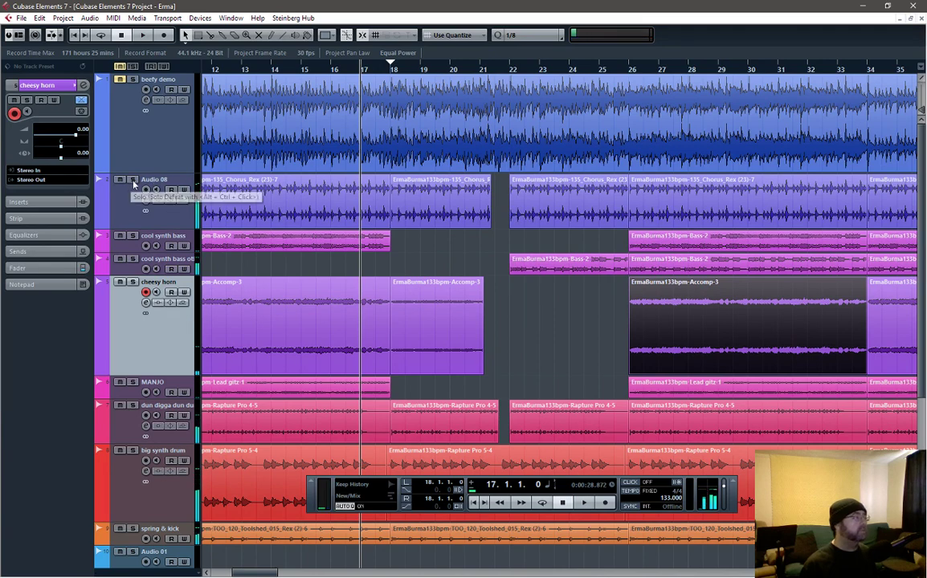
- Solo the Audio 08 track and open its channel settings while it plays from bar 17
click(133, 179)
key(space)
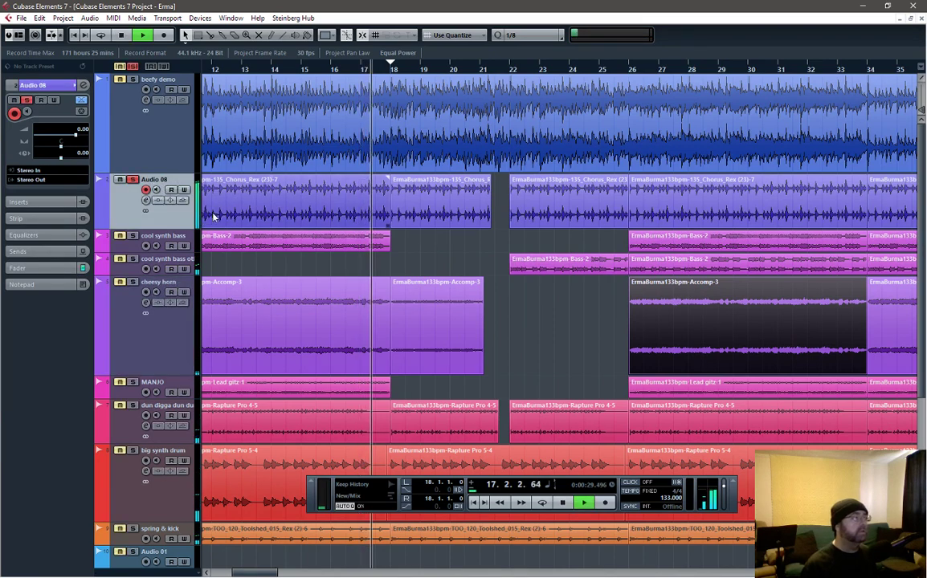
click(83, 84)
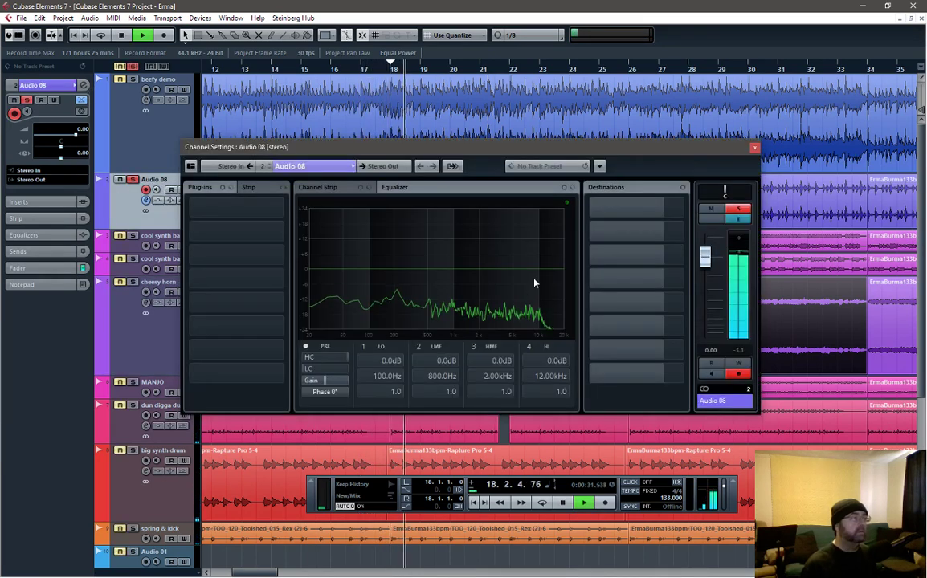
- Enable the low cut filter on the Audio 08 channel at 156 Hz and close its channel settings
key(space)
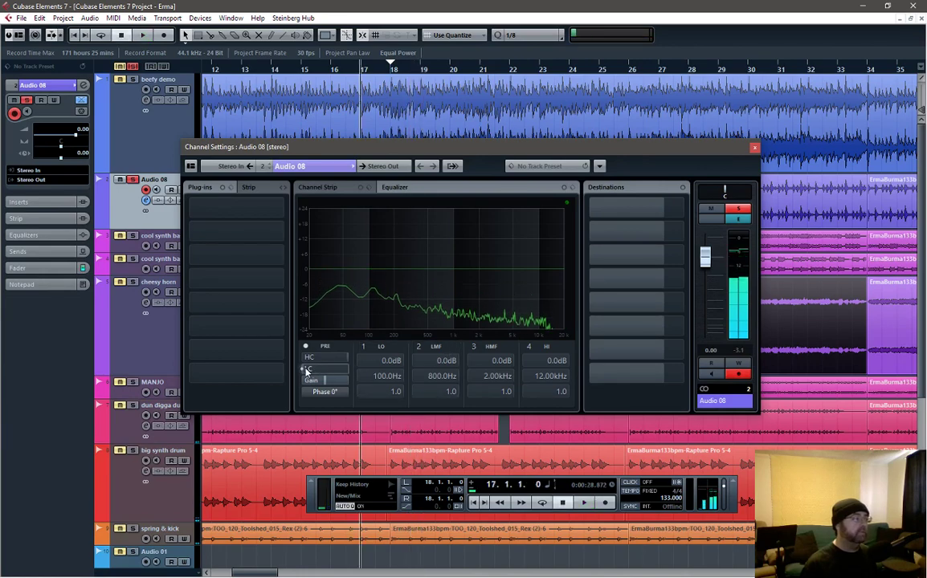
click(321, 370)
drag(320, 372, 337, 371)
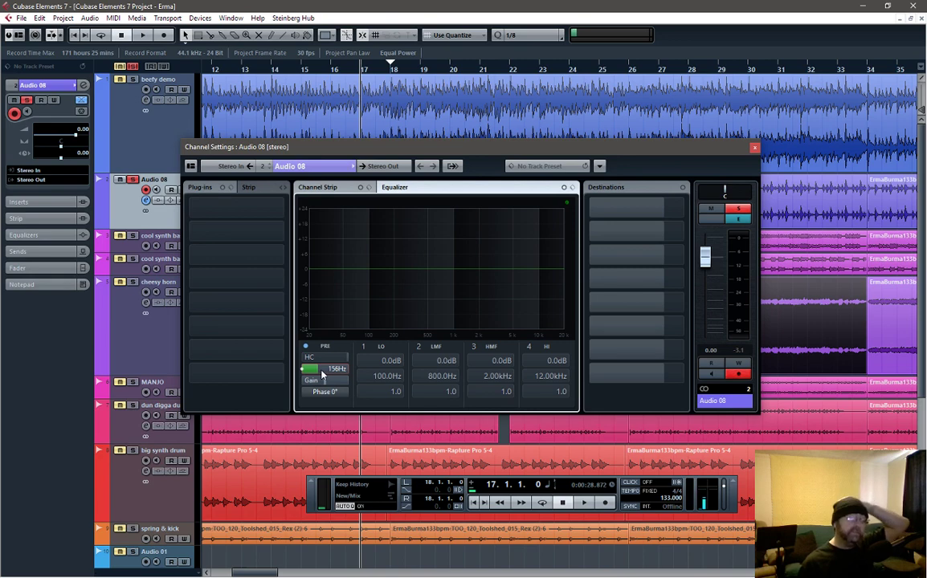
click(755, 150)
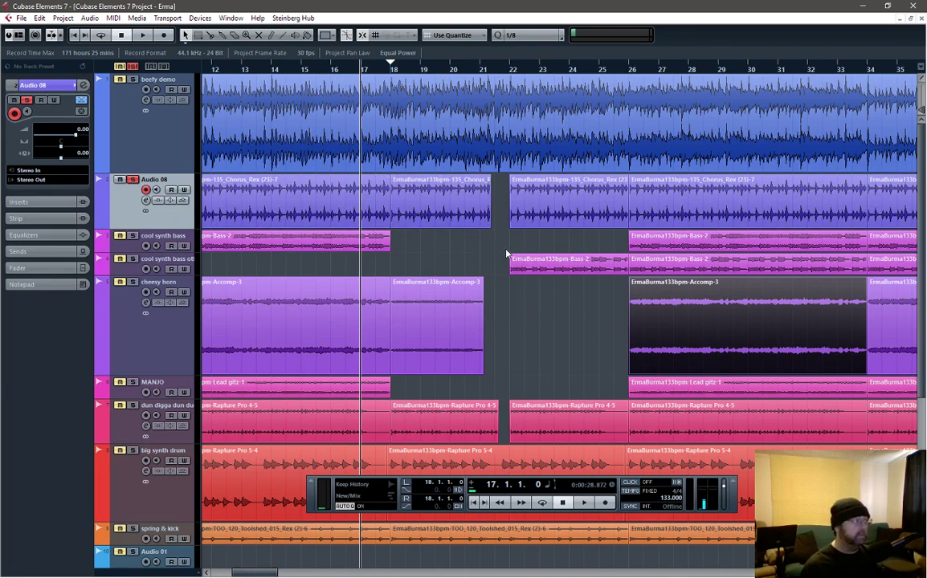
- Raise the low cut of Audio 08 to 206 Hz while auditioning the soloed track from bar 17, and close its channel settings
key(space)
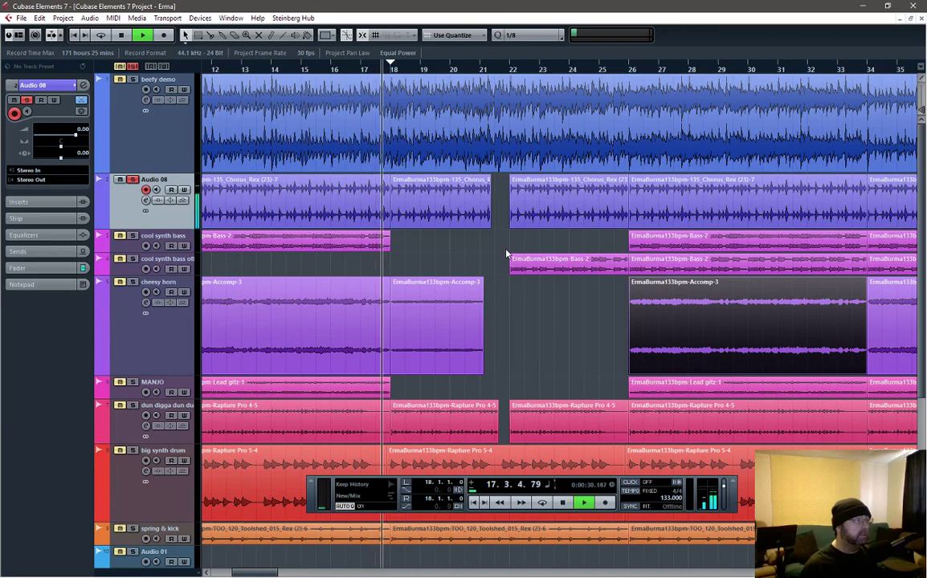
click(83, 85)
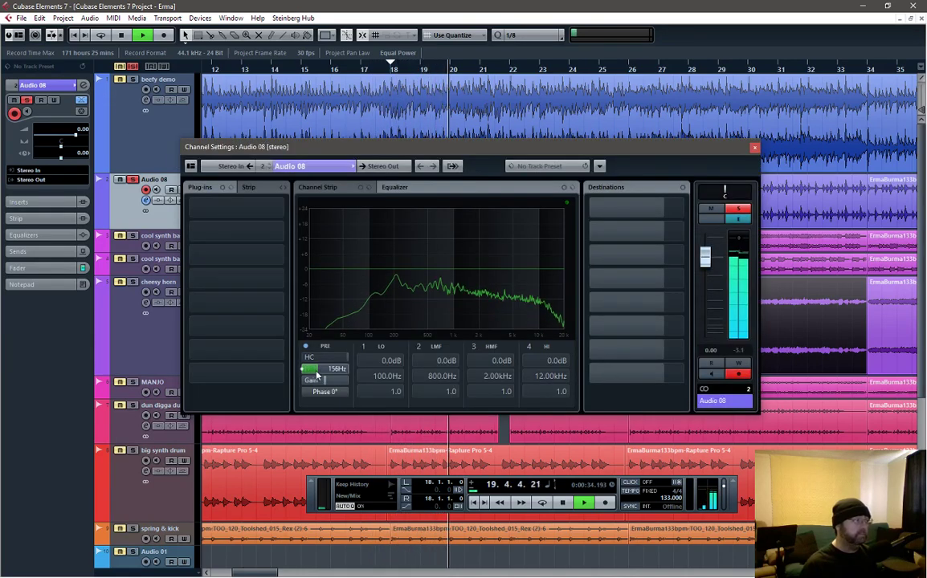
drag(316, 371, 319, 371)
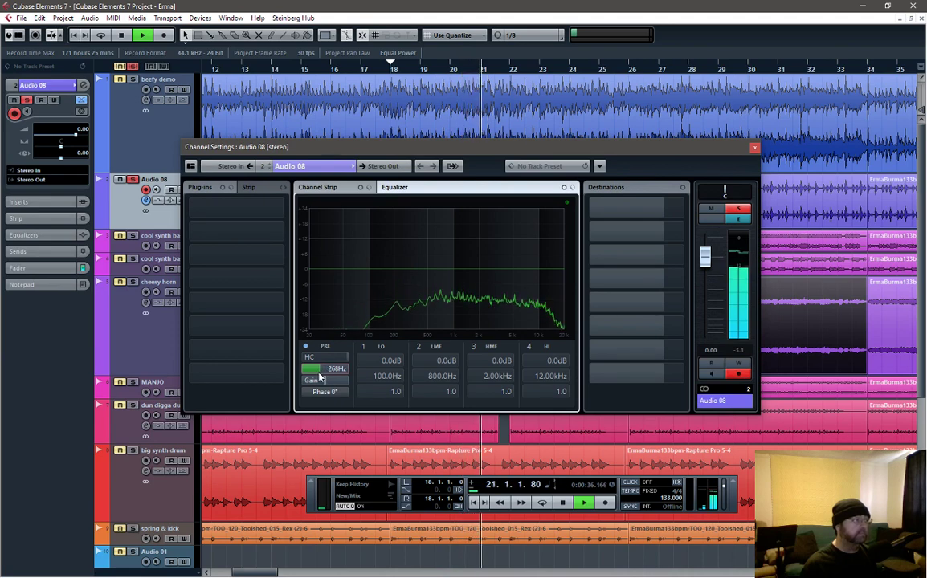
scroll(319, 374, down, 3)
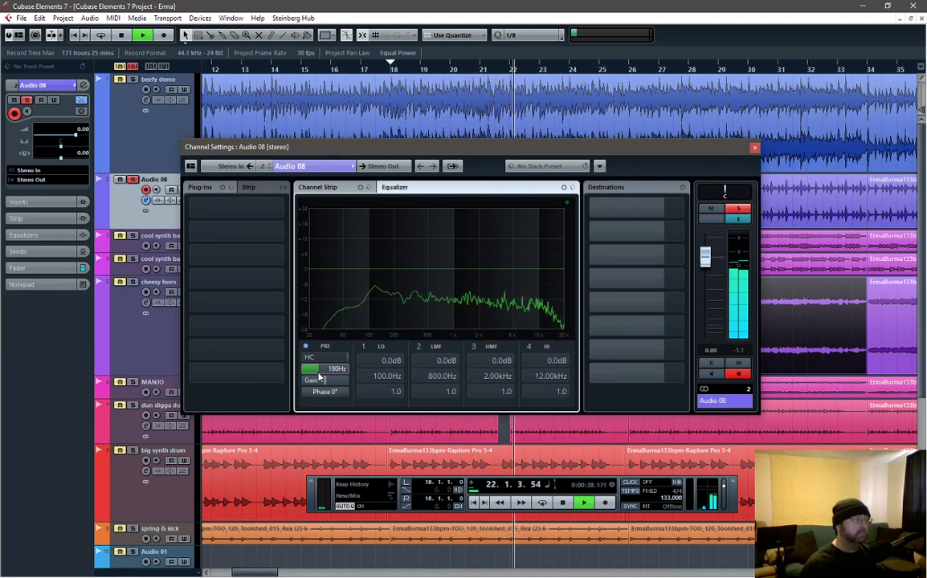
scroll(319, 376, up, 1)
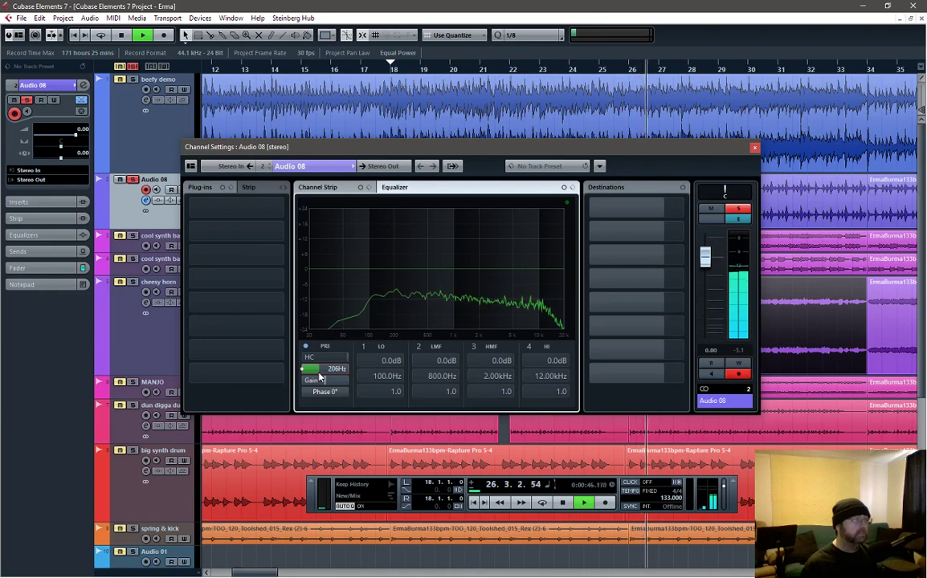
key(space)
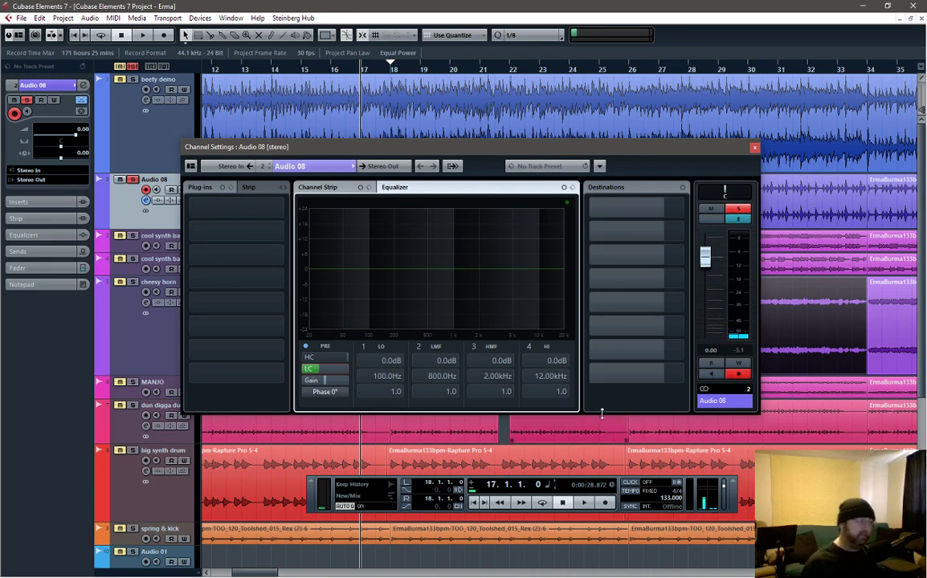
click(754, 147)
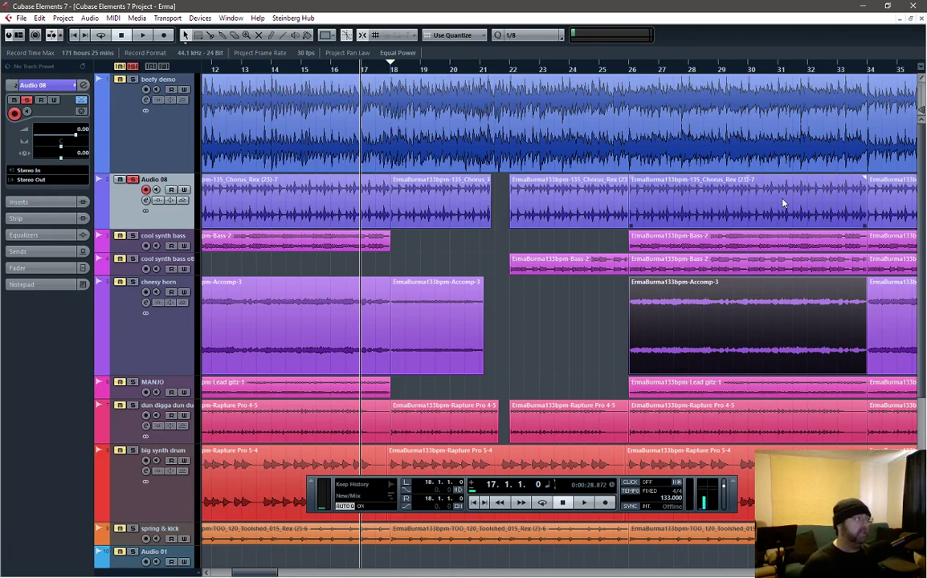
- Unsolo Audio 08 and play the full mix from bar 17 past bar 23
click(132, 180)
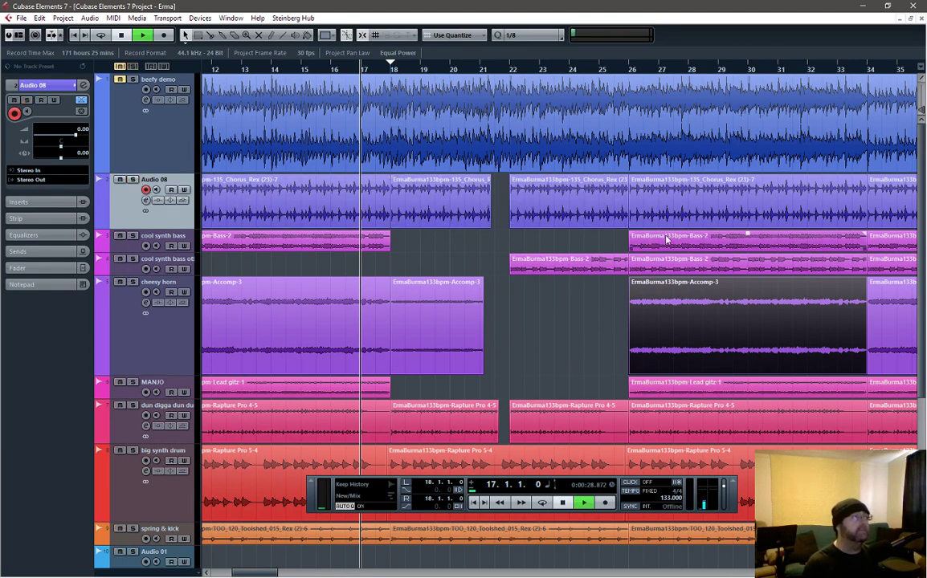
key(space)
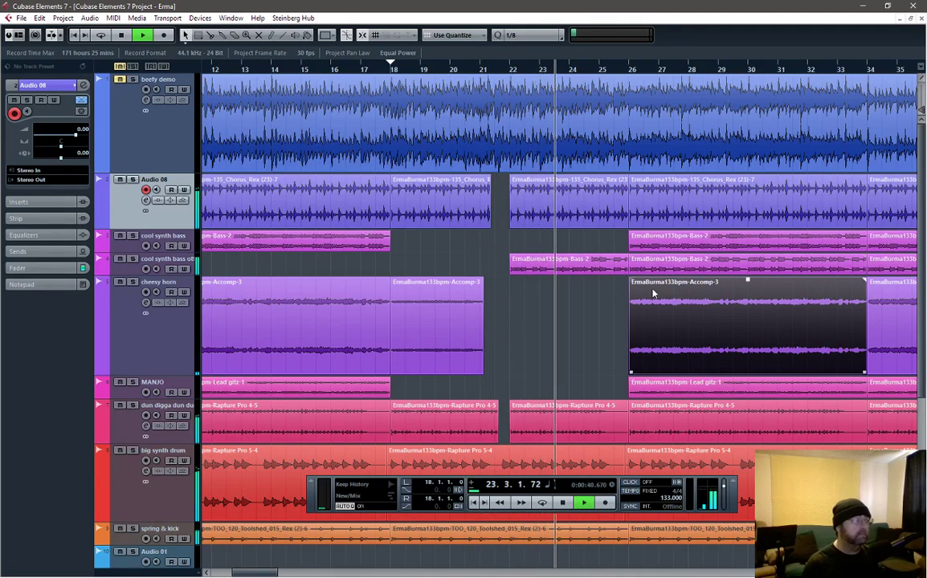
key(space)
- Delete the dun digga dun event that starts at bar 18 and play the mix from bar 17
click(472, 423)
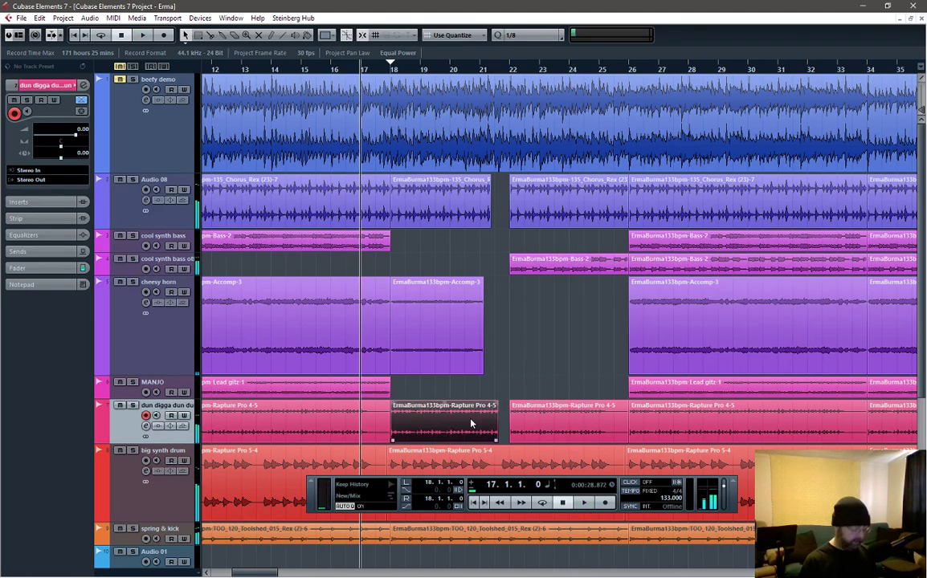
key(Delete)
key(space)
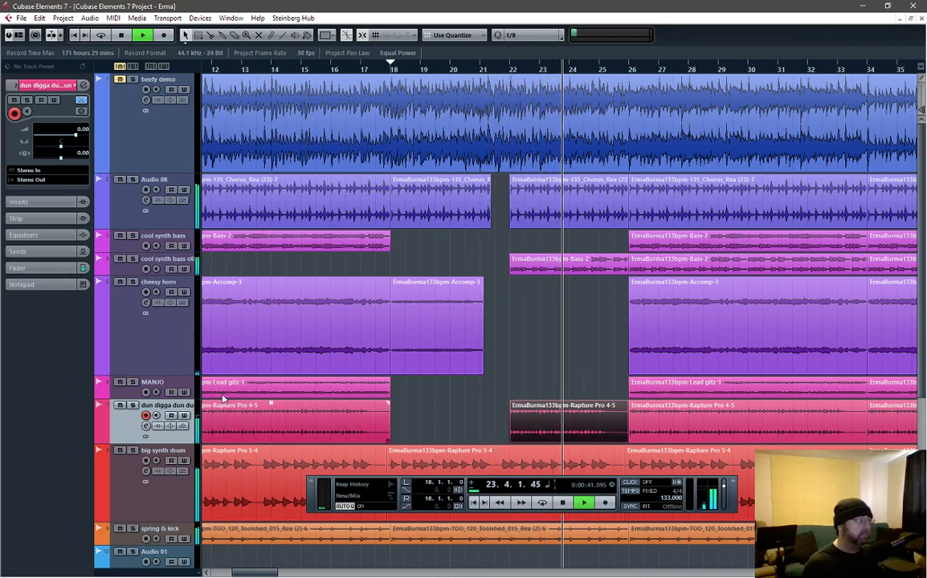
- Delete the dun digga dun event between bars 22 and 26 and replay the full mix from bar 17
key(s)
key(space)
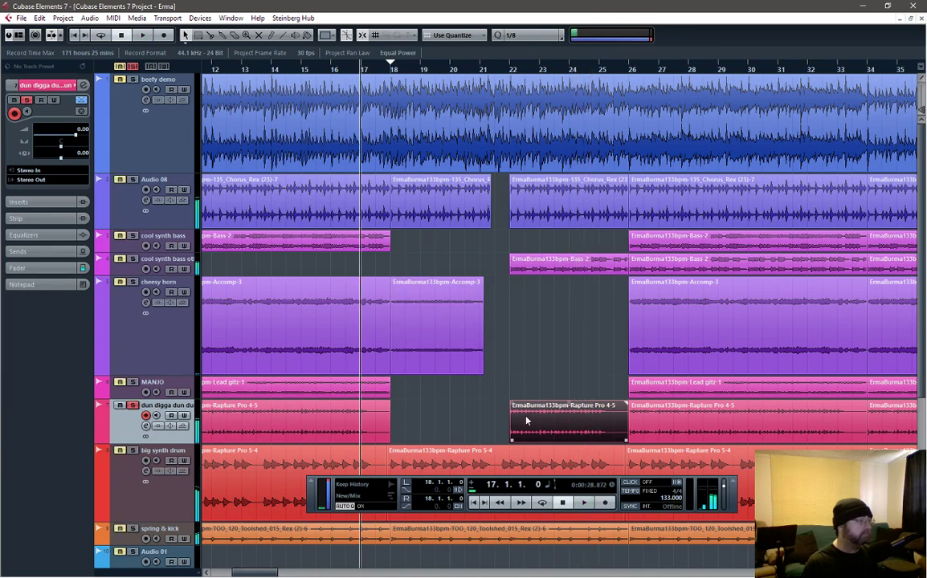
key(Delete)
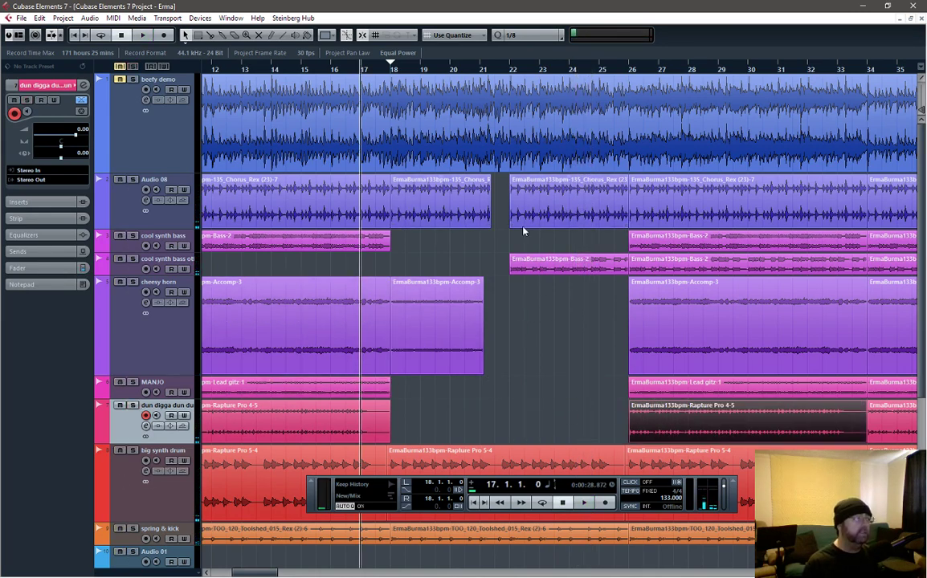
key(space)
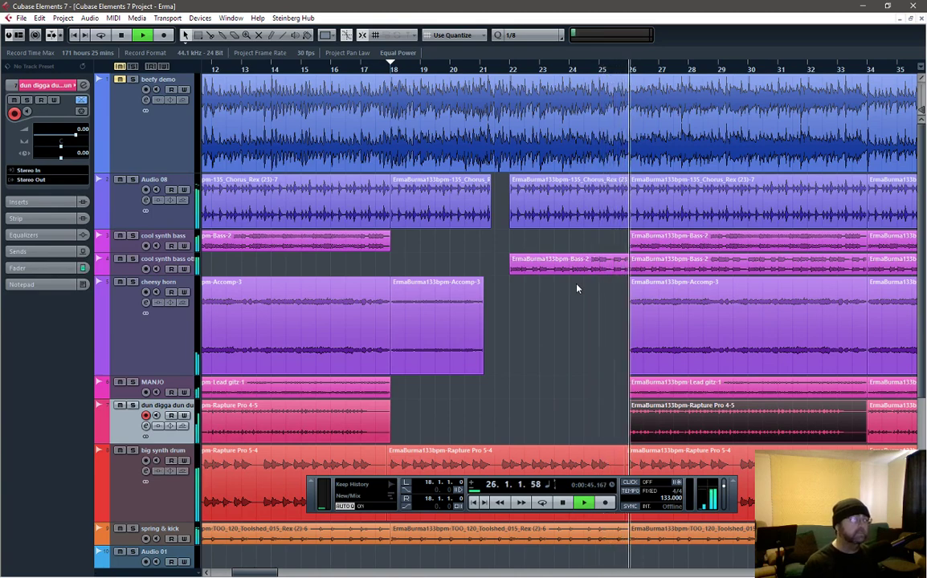
key(space)
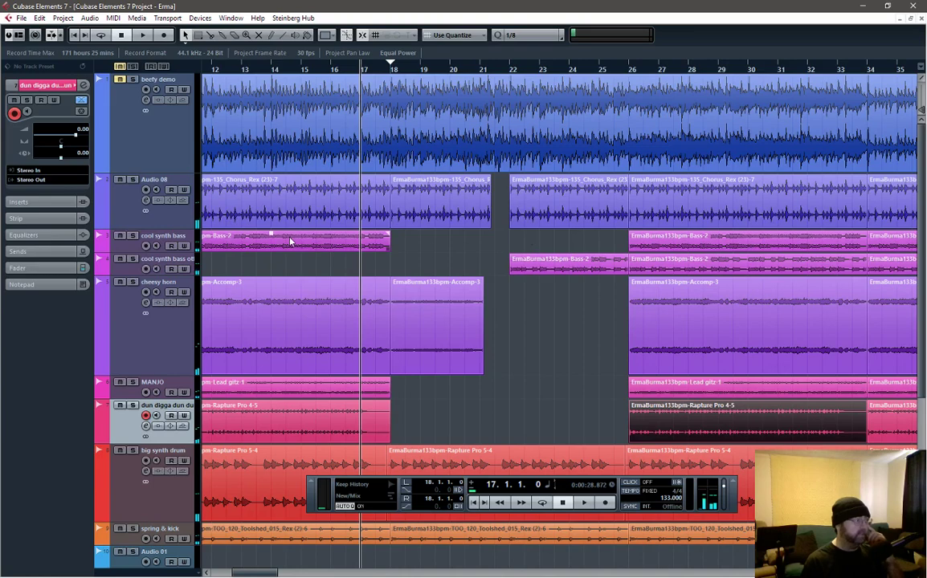
- Enlarge the second cool synth bass track and play its event from bar 22
click(511, 70)
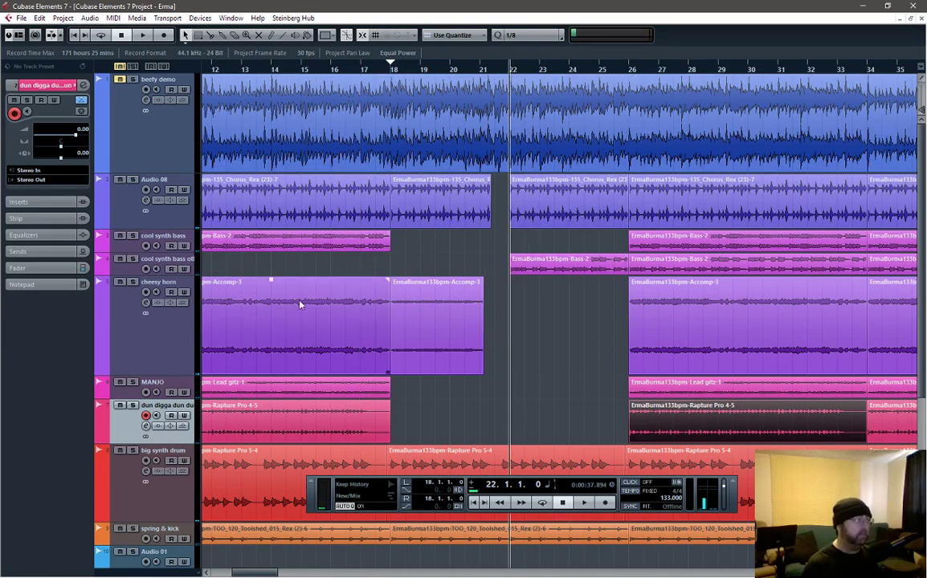
click(151, 258)
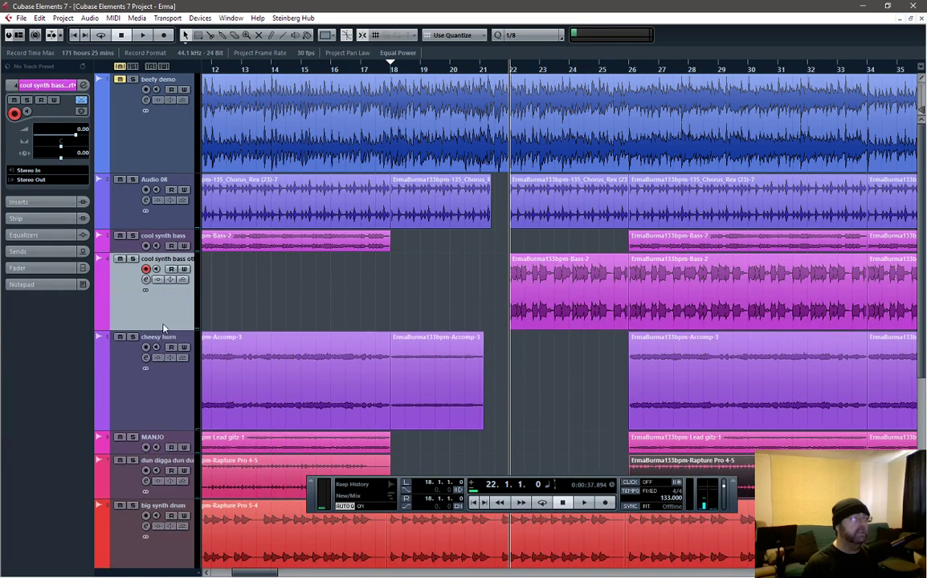
scroll(570, 295, up, 5)
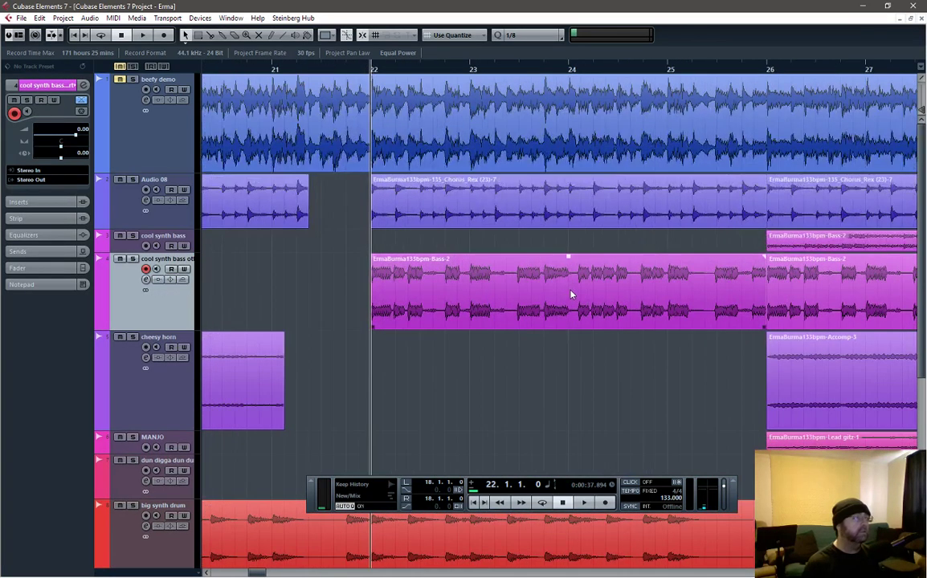
key(space)
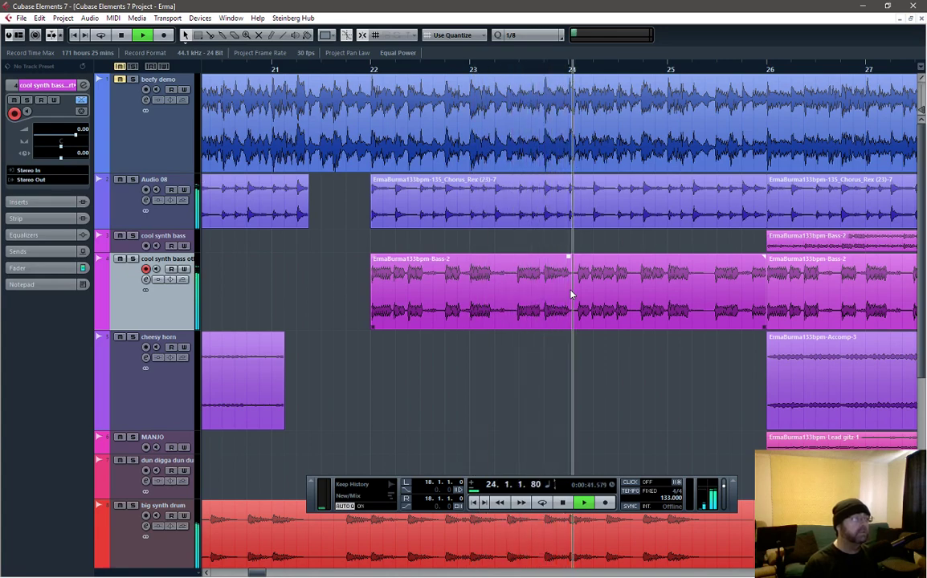
key(space)
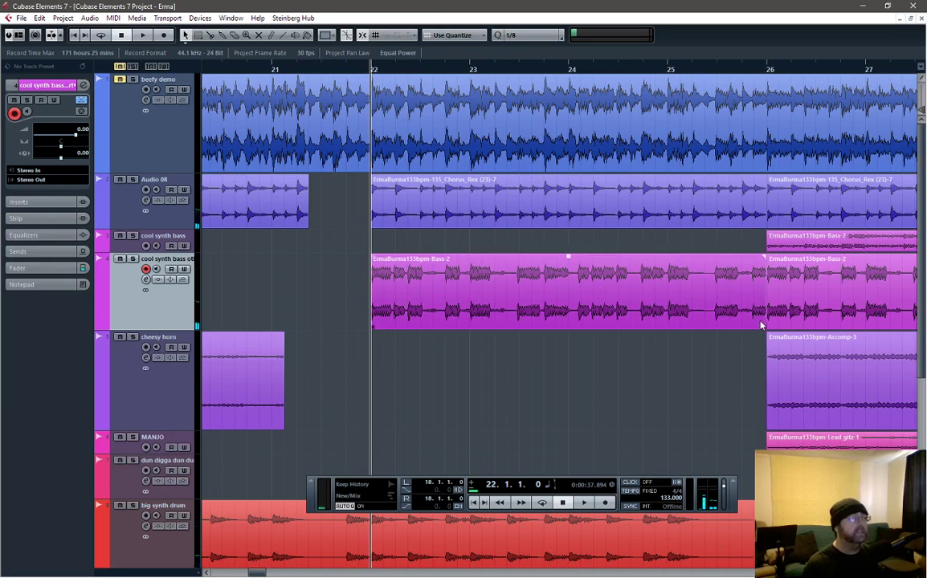
- Trim the end of the second cool synth bass event starting at bar 22 to an eighth before bar 26
key(space)
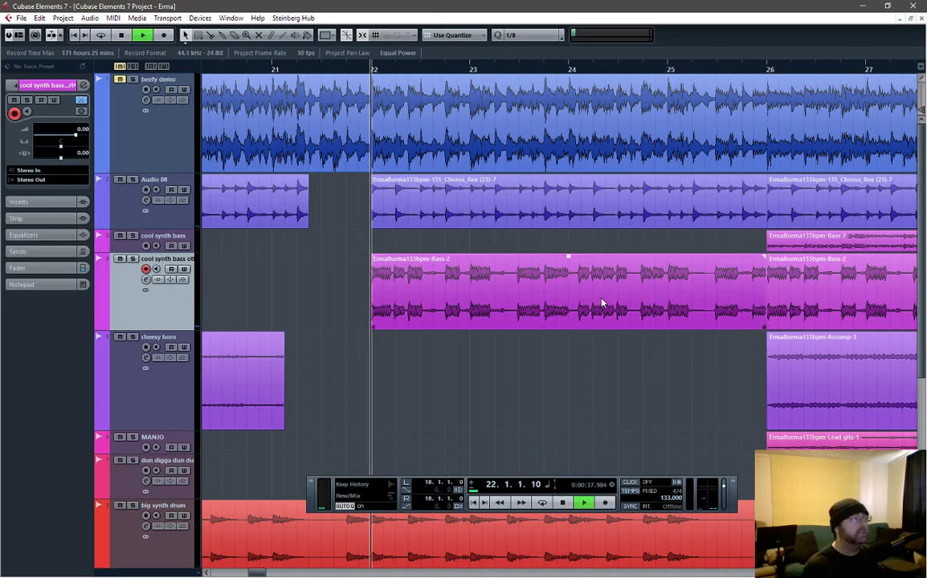
click(763, 326)
key(space)
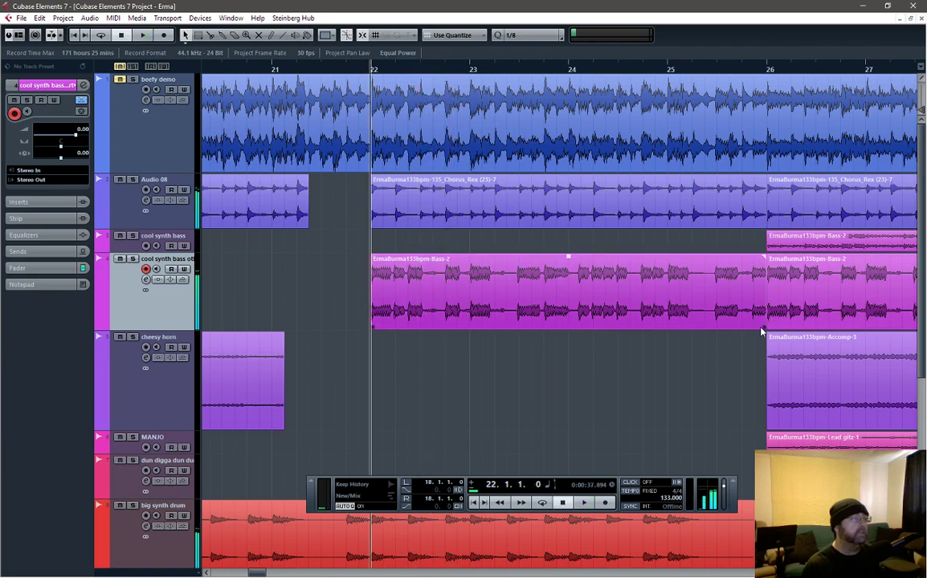
drag(763, 329, 754, 330)
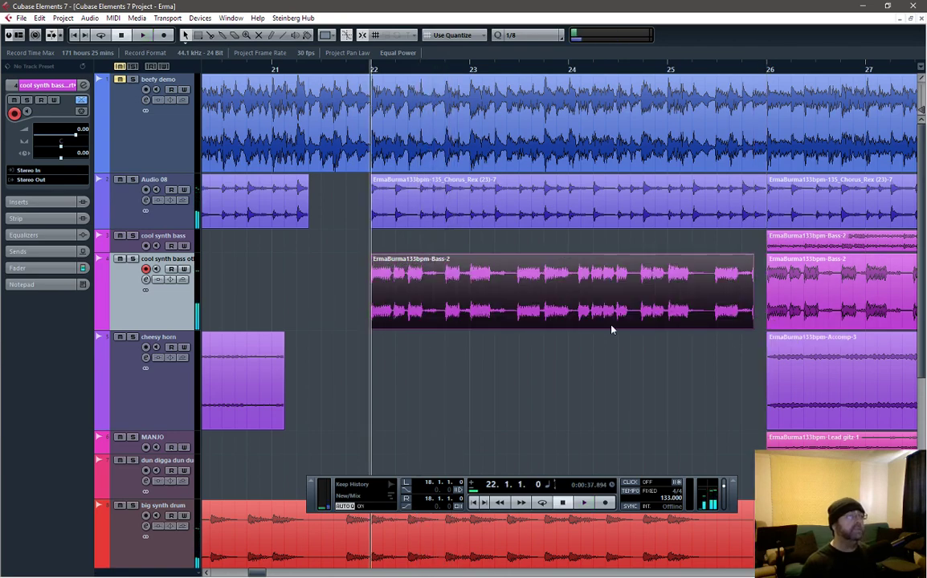
- Nudge the trimmed synth bass event slightly later, just past bar 22, and play the passage from bar 22 to check its timing
ctrl+scroll(434, 265, up, 5)
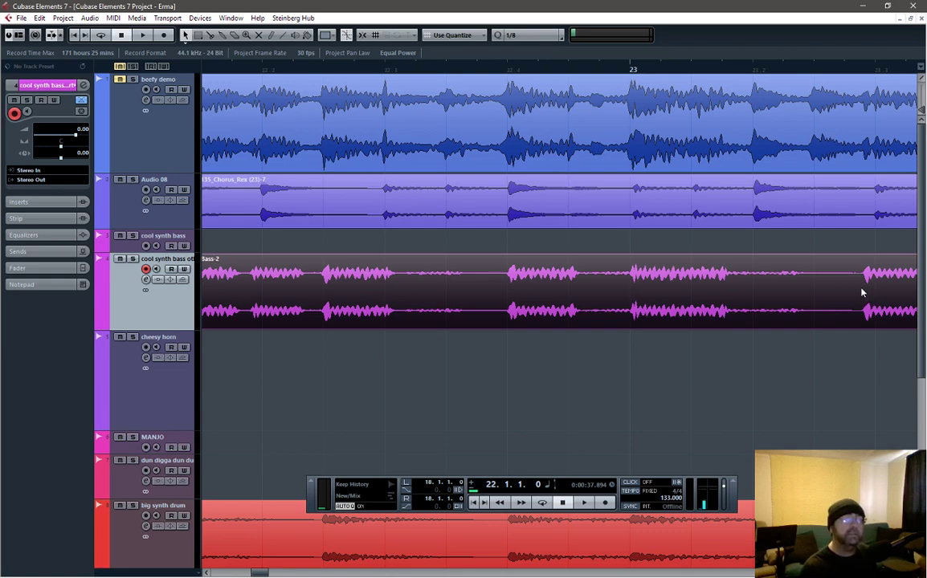
mouse_move(866, 293)
mouse_down()
mouse_move(875, 294)
mouse_move(849, 295)
mouse_move(871, 296)
mouse_up()
scroll(753, 357, down, 2)
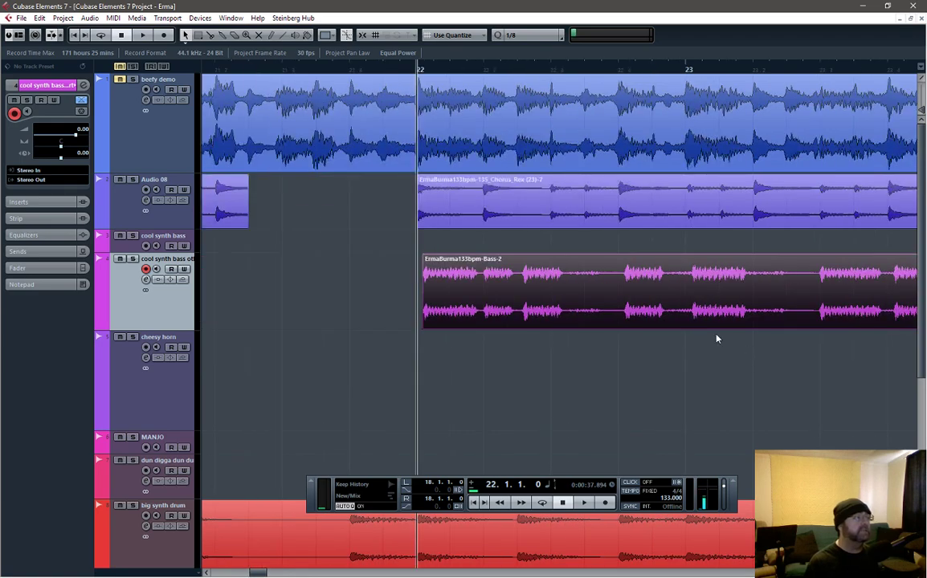
key(space)
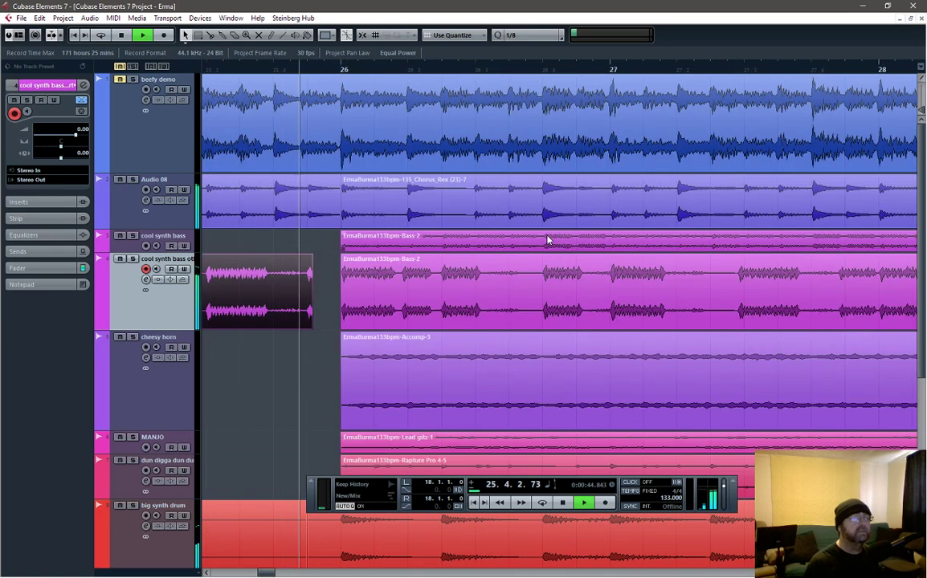
key(space)
key(space)
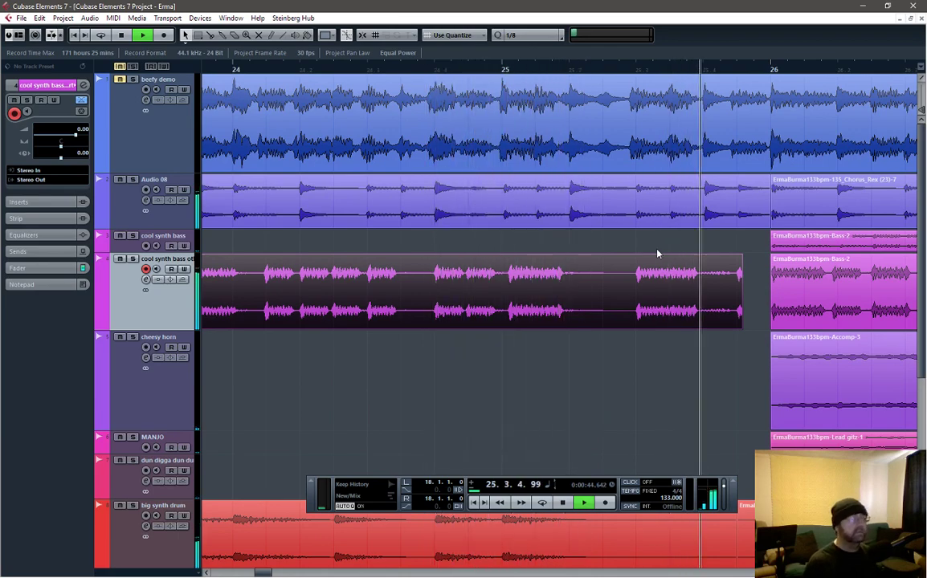
key(space)
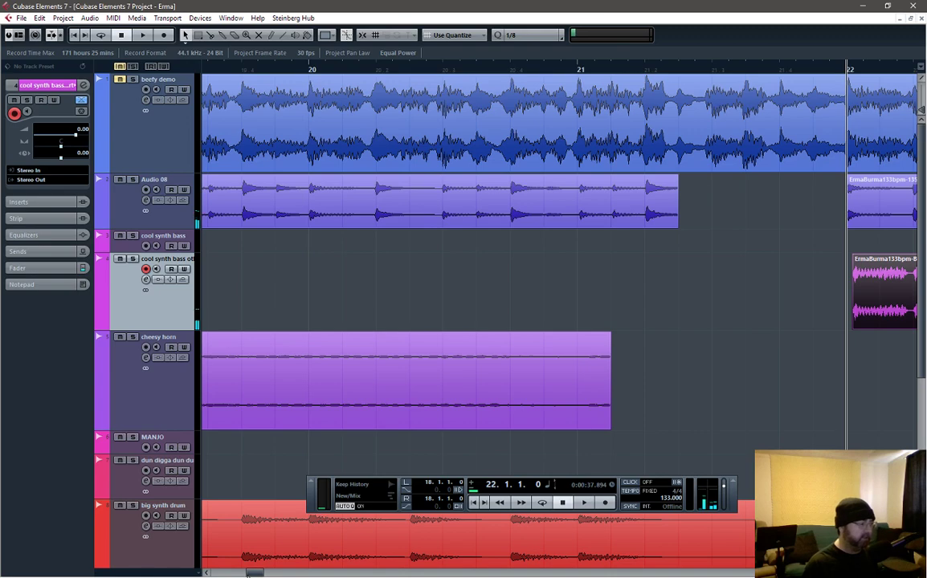
- Extend the start of the nudged synth bass event back to bar 22 and play from there
drag(249, 572, 254, 574)
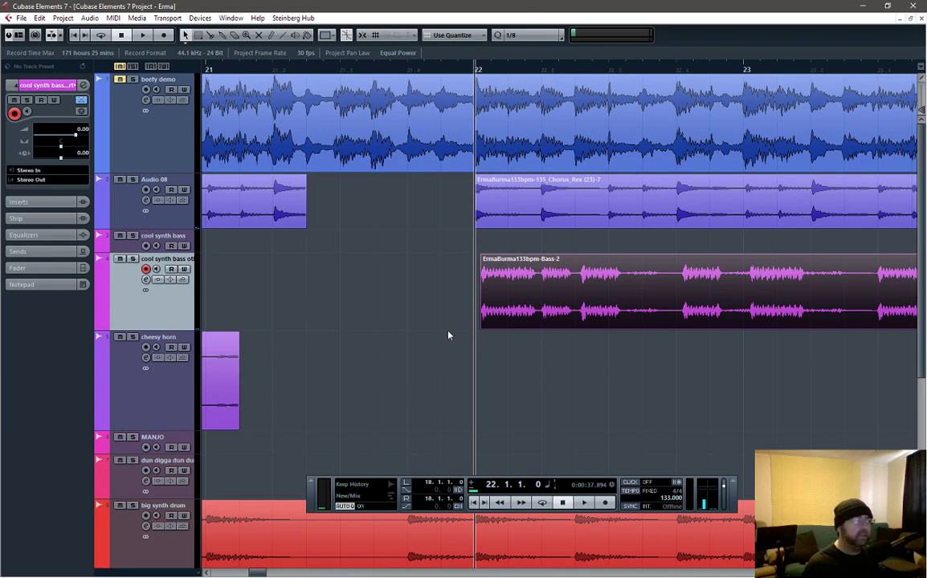
mouse_move(482, 327)
mouse_down()
mouse_move(474, 329)
mouse_move(482, 327)
mouse_up()
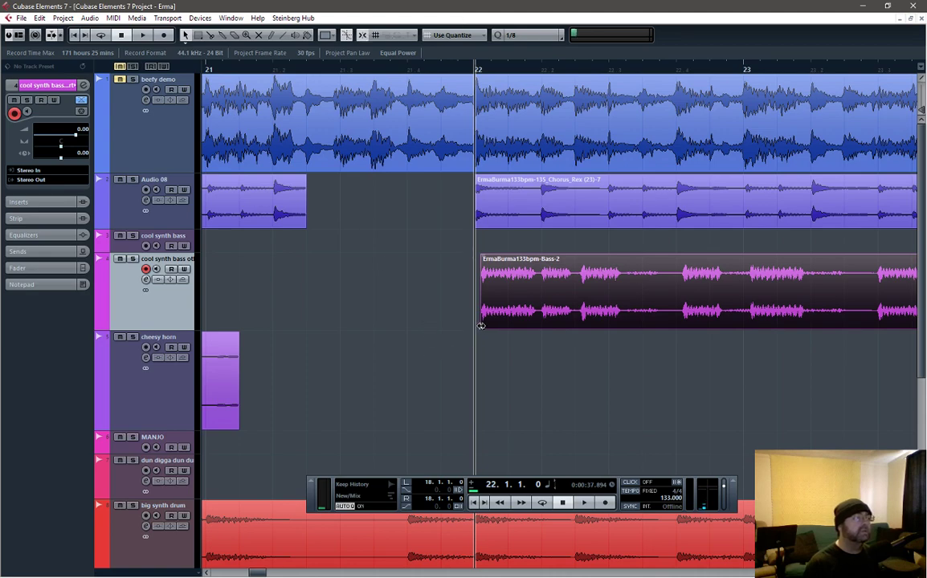
drag(481, 326, 476, 326)
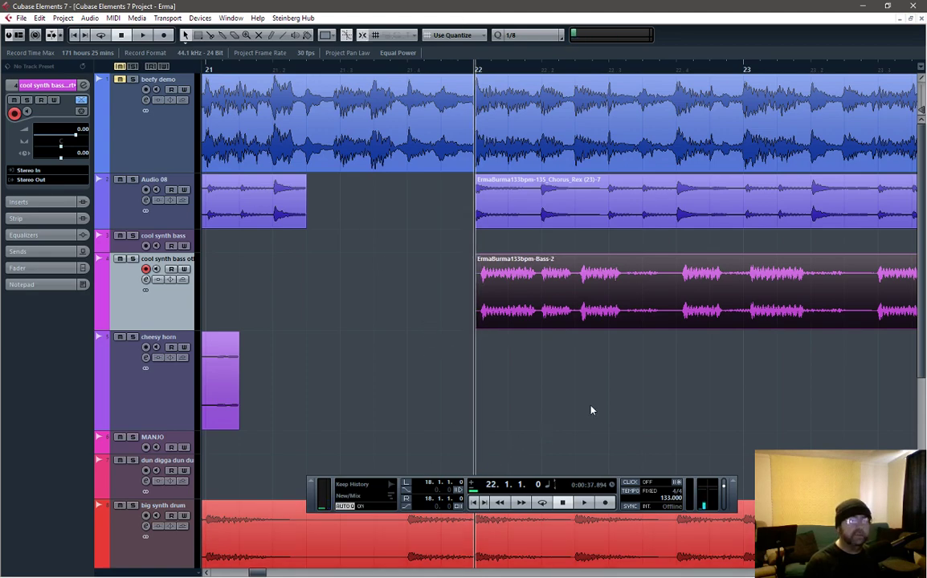
key(space)
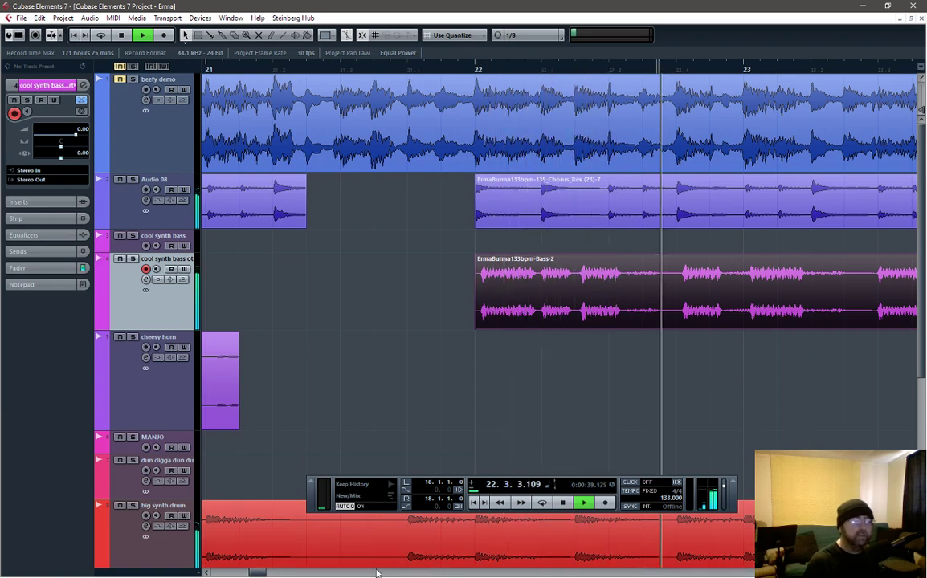
- Stop playback and extend the end of the second cool synth bass event to bar 26
click(265, 573)
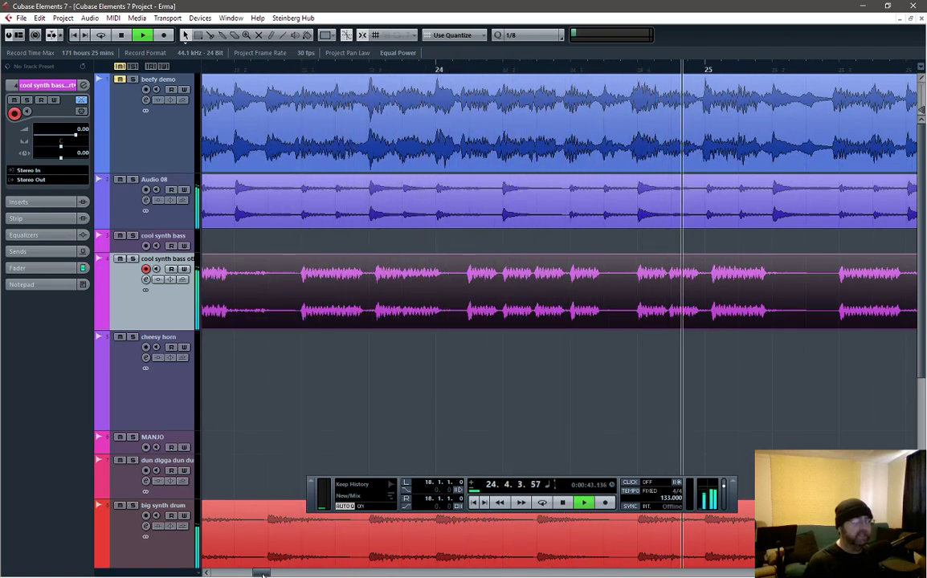
key(space)
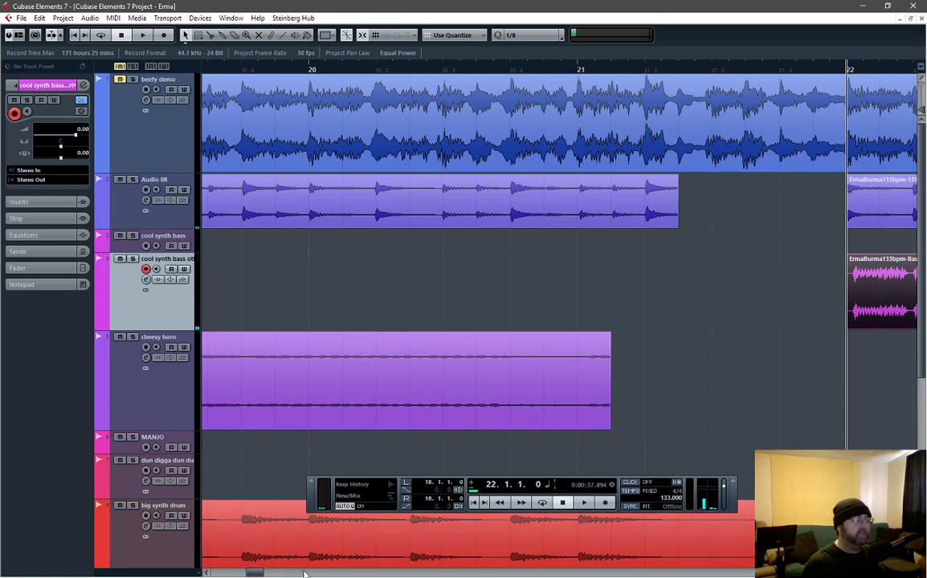
drag(255, 574, 264, 574)
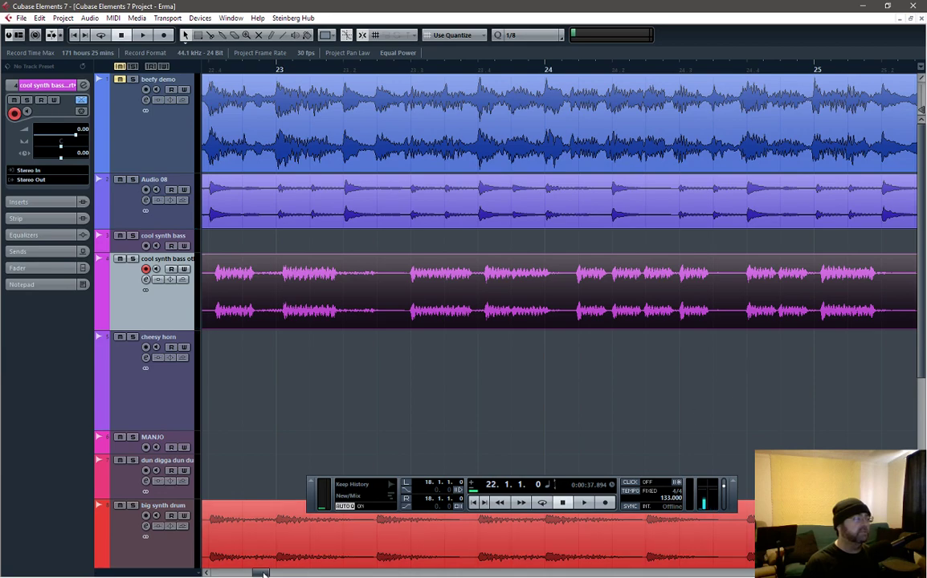
drag(263, 574, 266, 574)
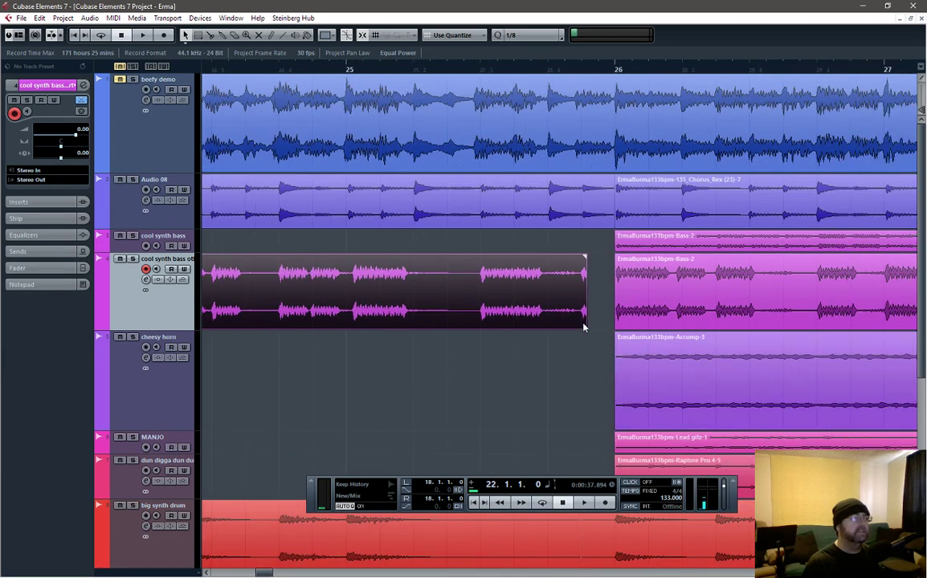
drag(584, 327, 603, 326)
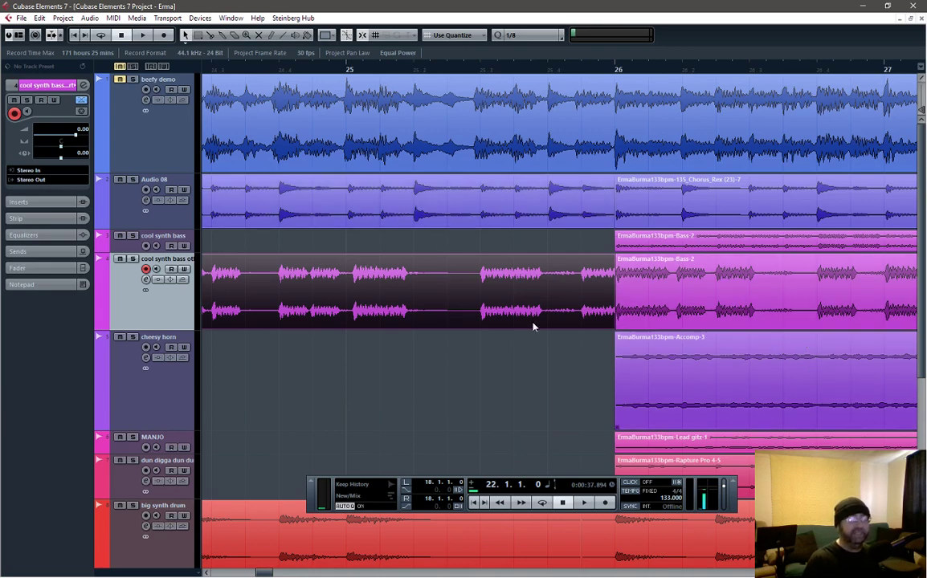
- Play the passage from bar 22 repeatedly to check how the extended synth bass event leads into bar 26
key(space)
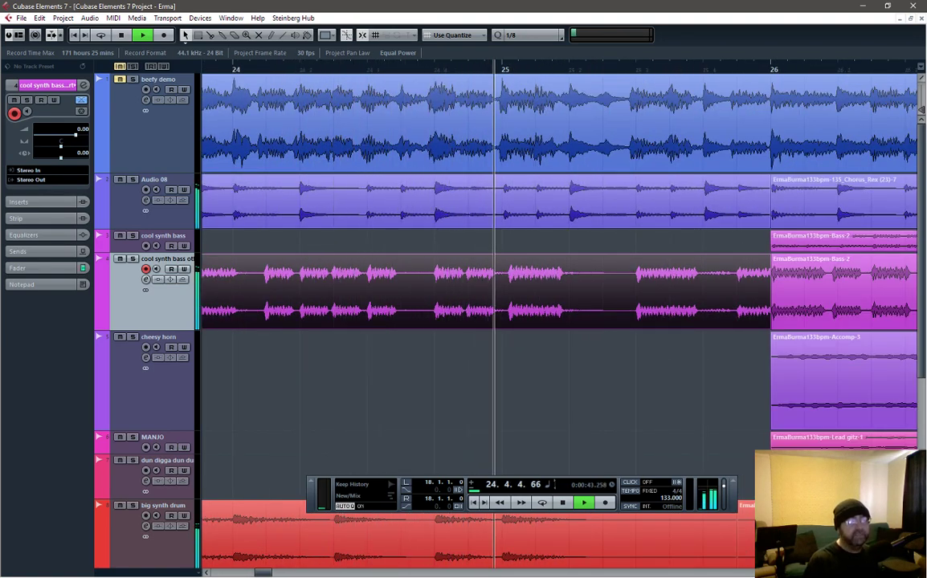
key(space)
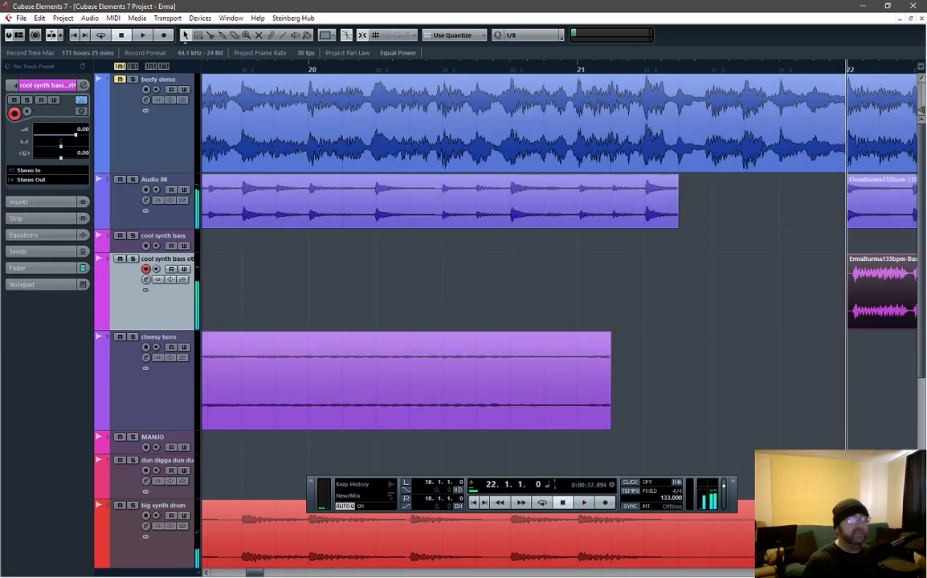
key(space)
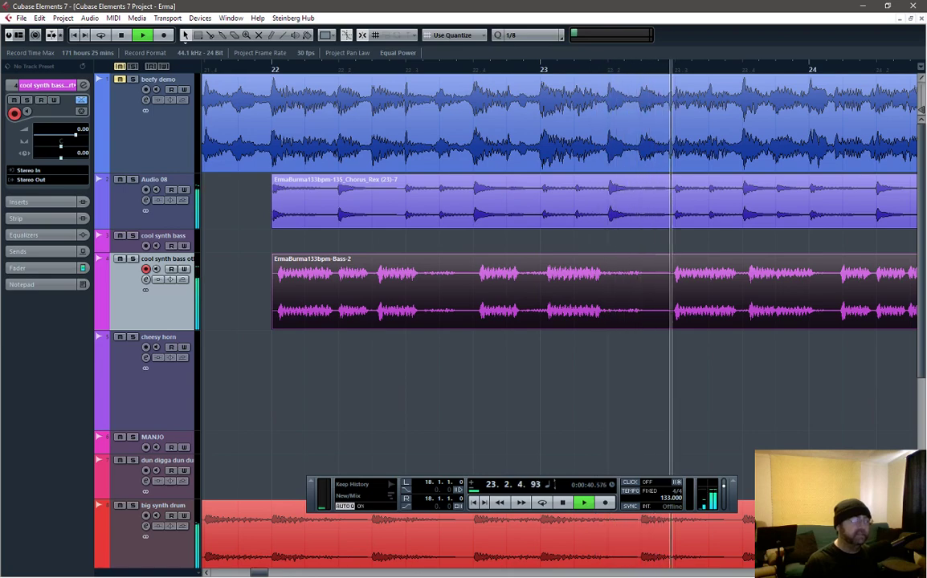
key(space)
key(alt+Tab)
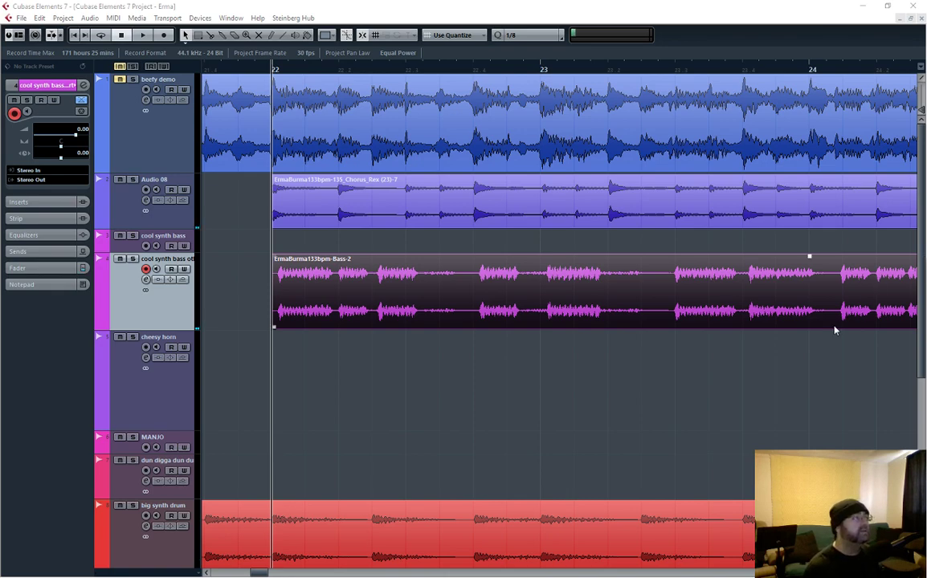
click(668, 29)
key(space)
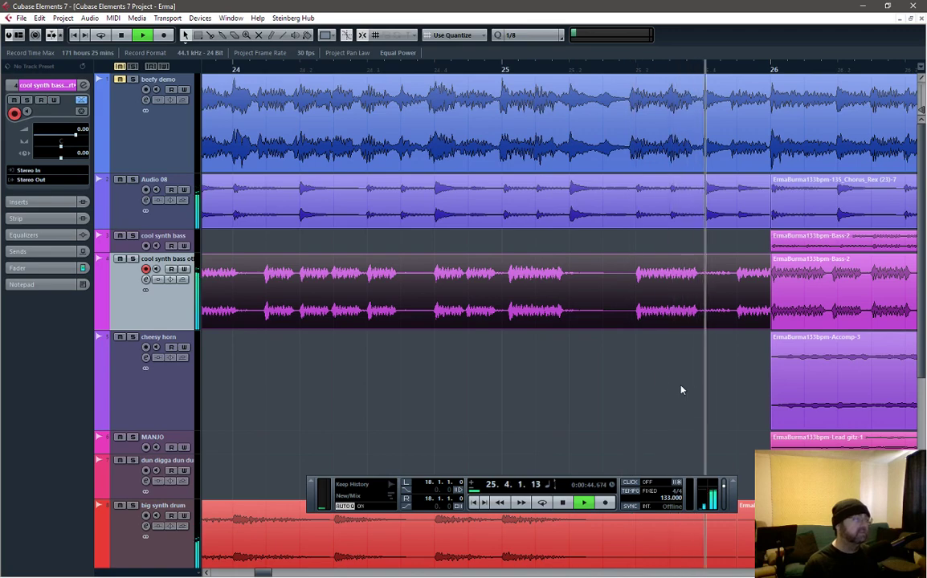
key(space)
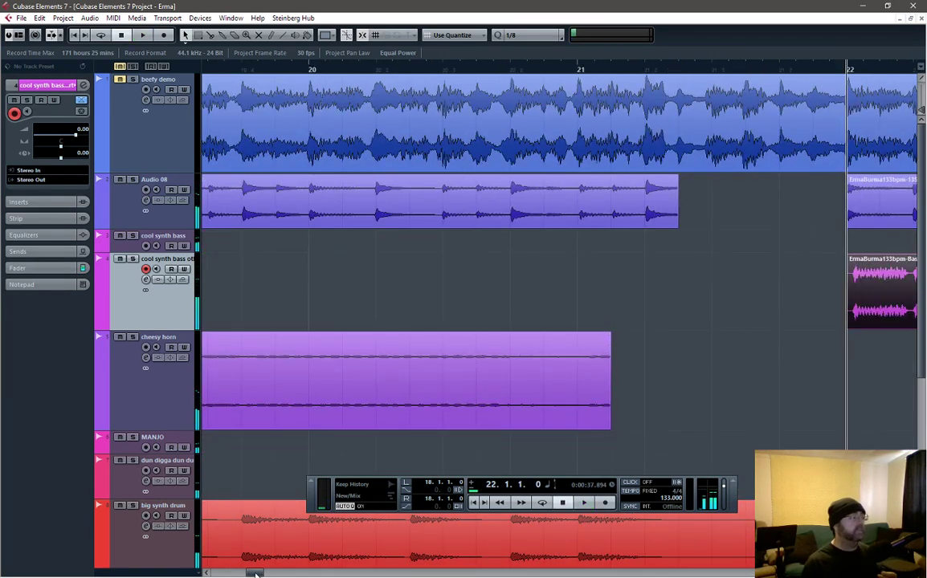
- Delete all events from bar 26 onward on the second cool synth bass track, keeping the one at bar 22
drag(240, 575, 271, 573)
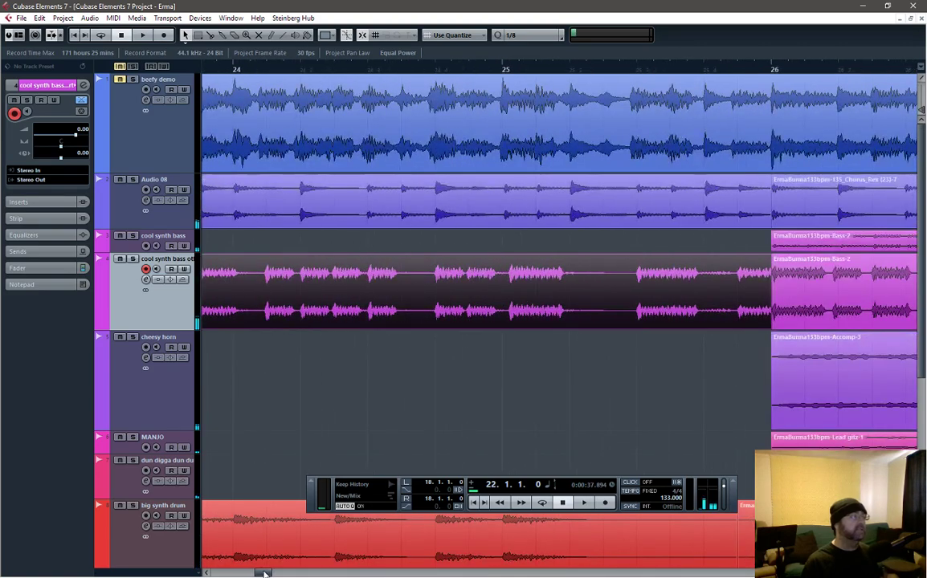
scroll(482, 418, down, 3)
scroll(482, 419, down, 8)
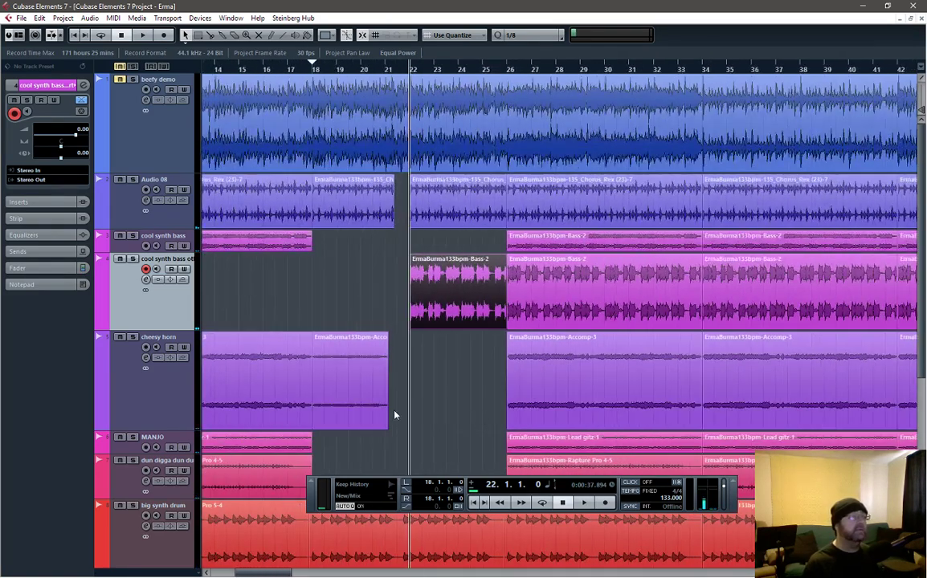
scroll(477, 397, down, 5)
drag(747, 293, 496, 305)
key(Delete)
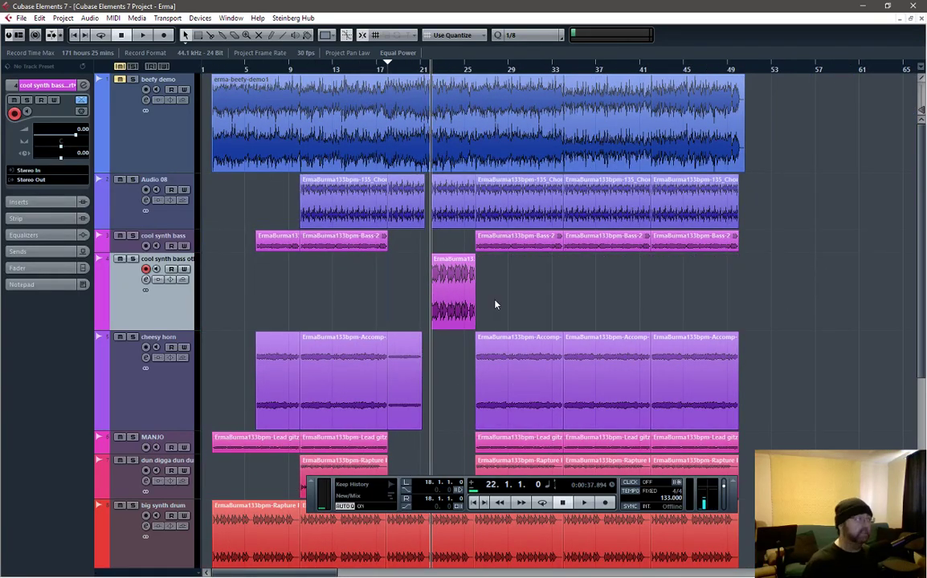
- Align the end of the bar 22 synth bass event with bar 26 and paste a copy of it at bar 26
scroll(550, 300, up, 5)
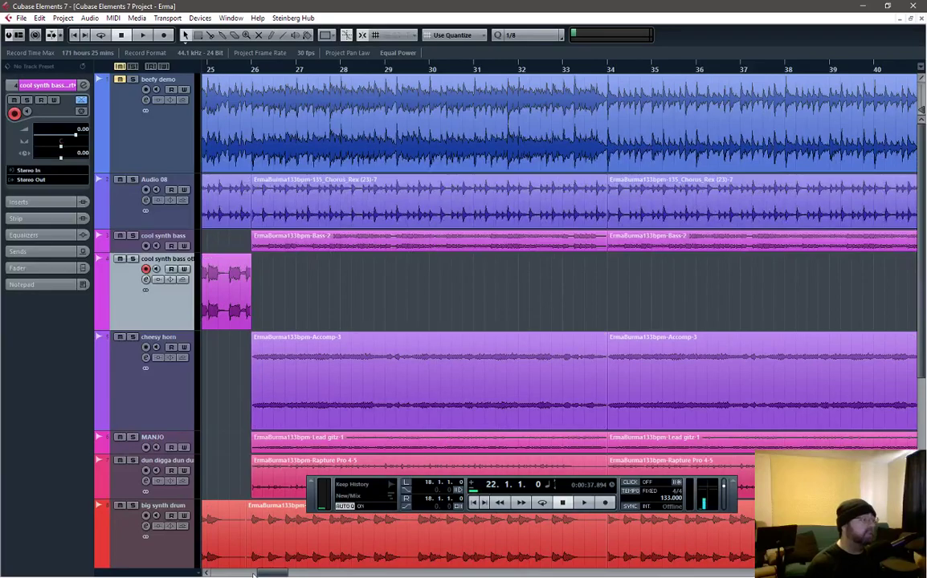
drag(270, 573, 259, 573)
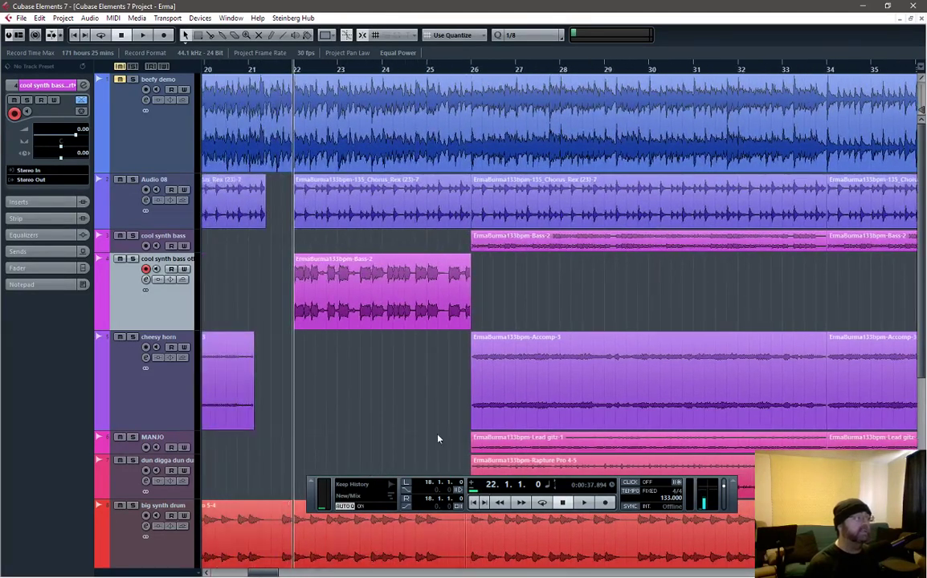
click(416, 311)
scroll(418, 313, up, 4)
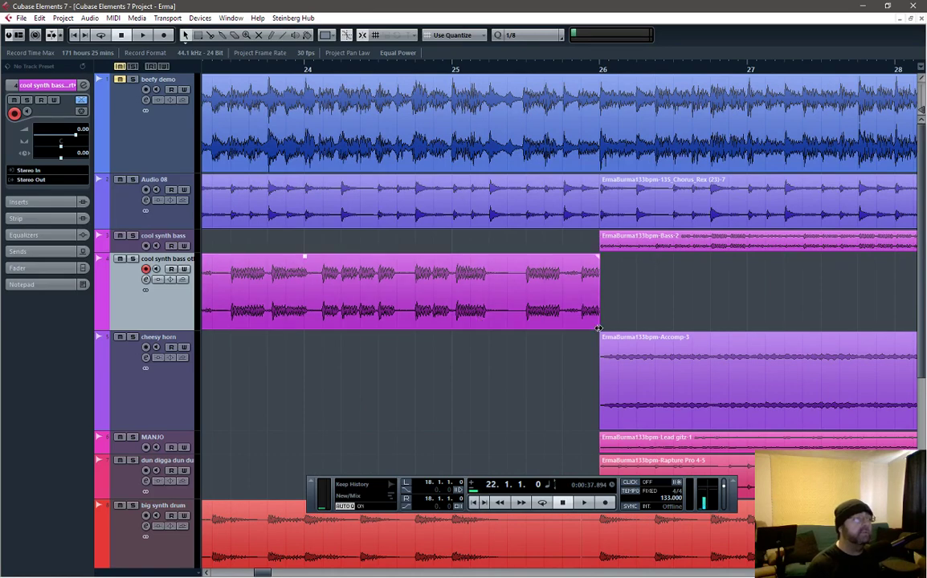
mouse_move(598, 327)
mouse_down()
mouse_move(674, 326)
mouse_move(592, 332)
mouse_move(644, 331)
mouse_move(596, 340)
mouse_up()
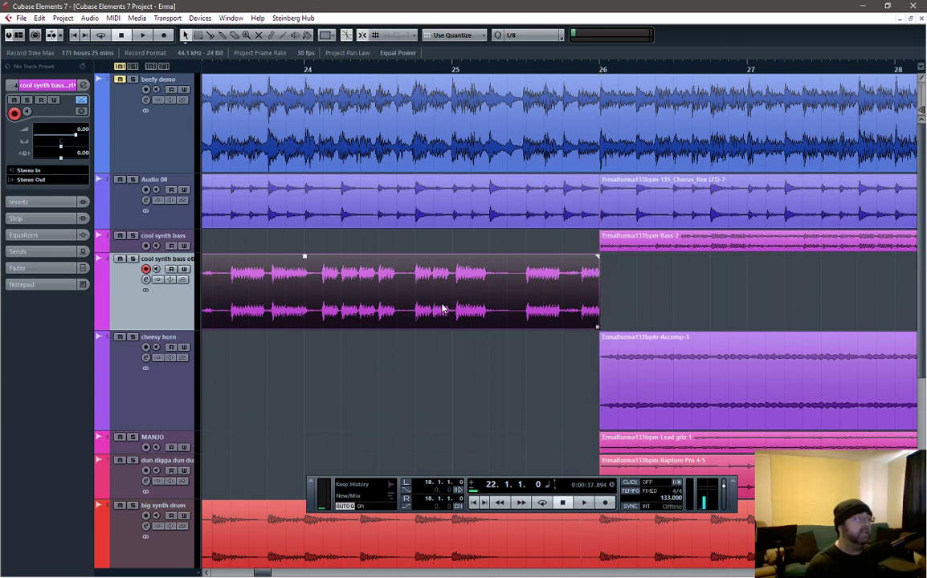
click(604, 71)
scroll(693, 294, down, 3)
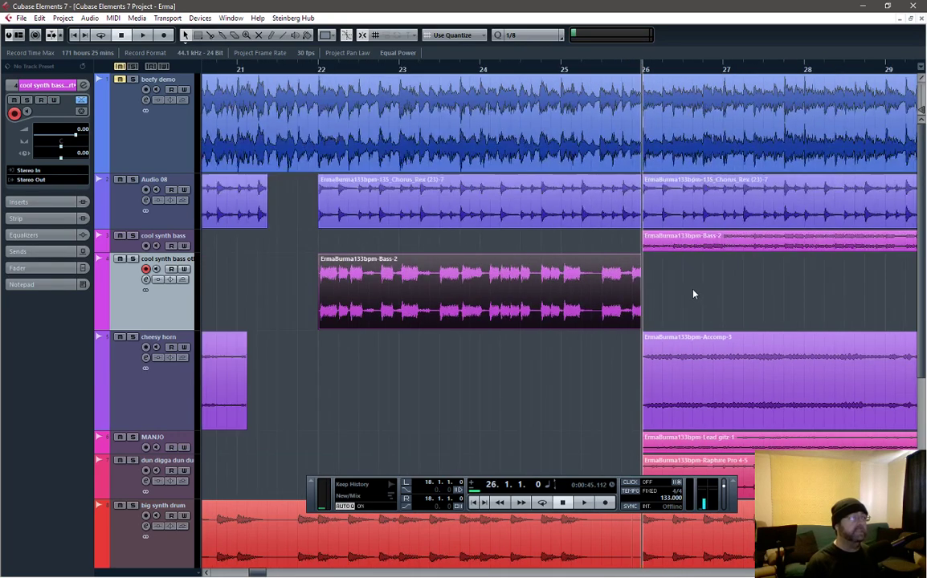
key(ctrl+v)
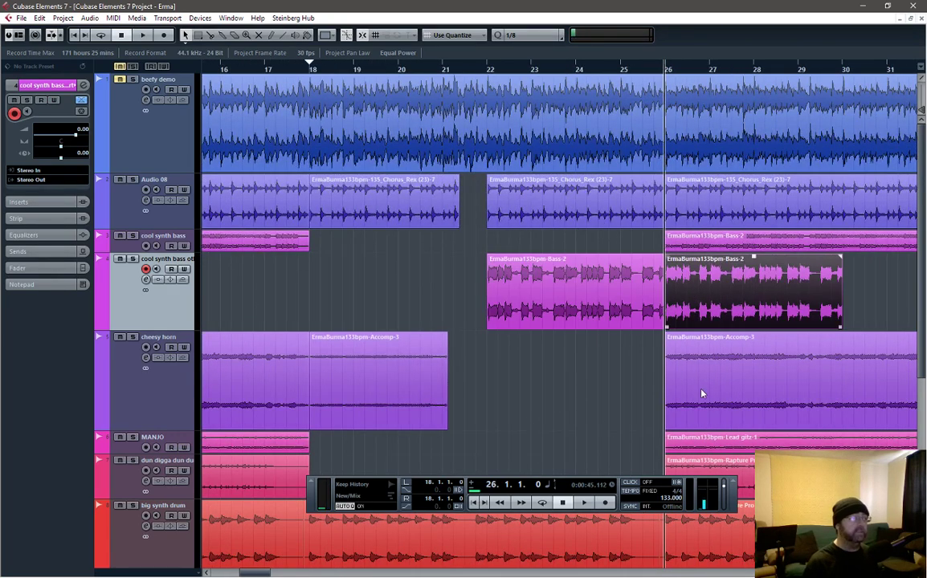
- Paste another copy of the synth bass event at bar 30 on the second cool synth bass track
drag(250, 573, 266, 574)
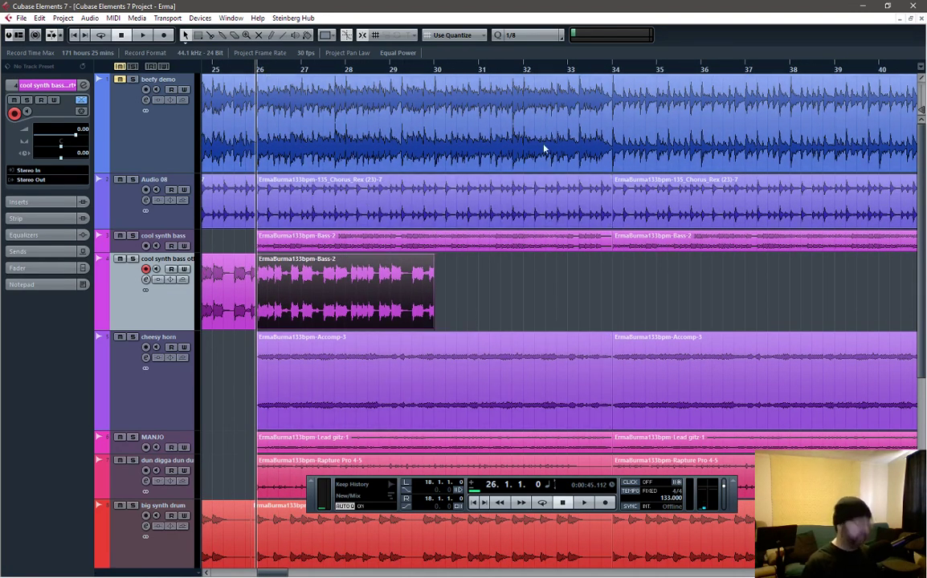
click(432, 70)
key(ctrl+v)
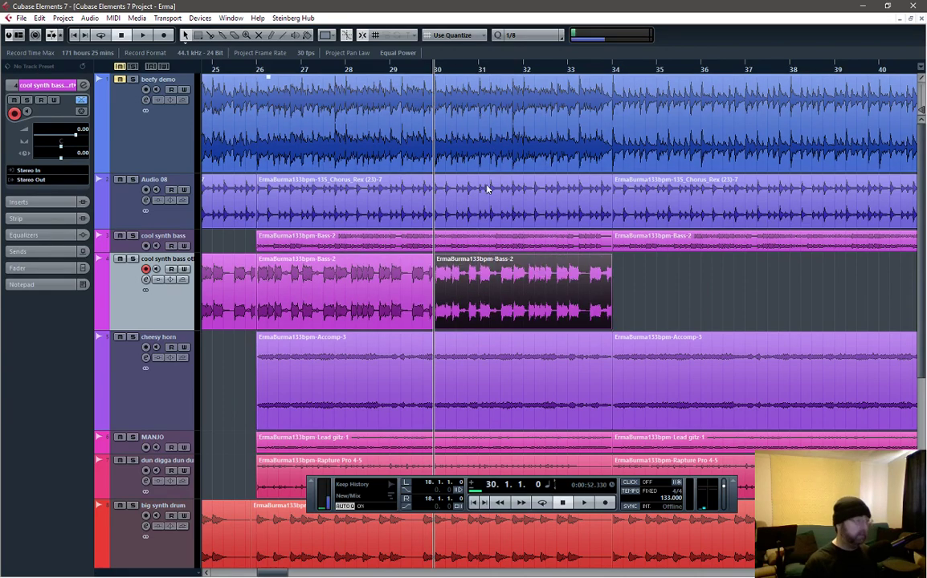
- Copy the pair of synth bass events at bars 26 and 30 and repeat it at bars 34 and 42
shift+click(381, 300)
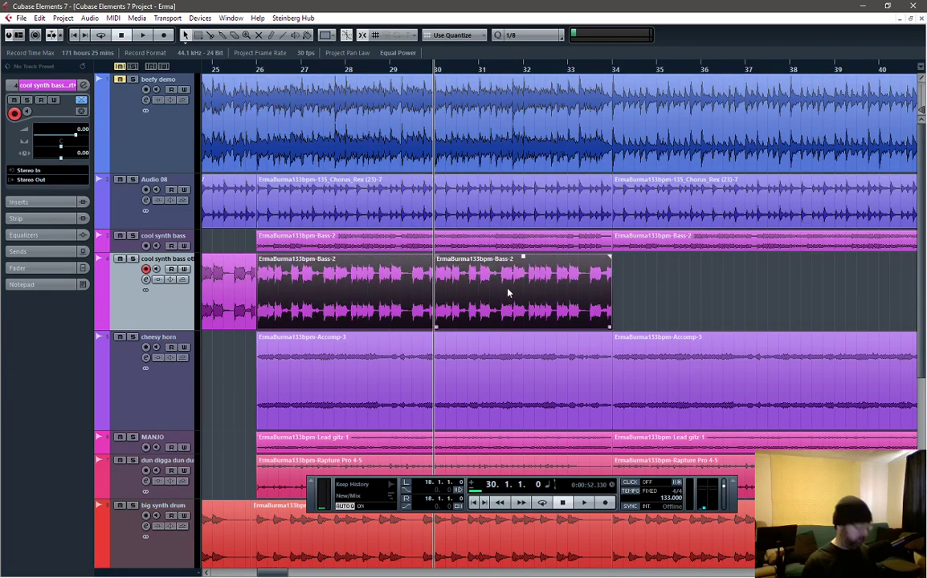
click(613, 70)
key(ctrl+v)
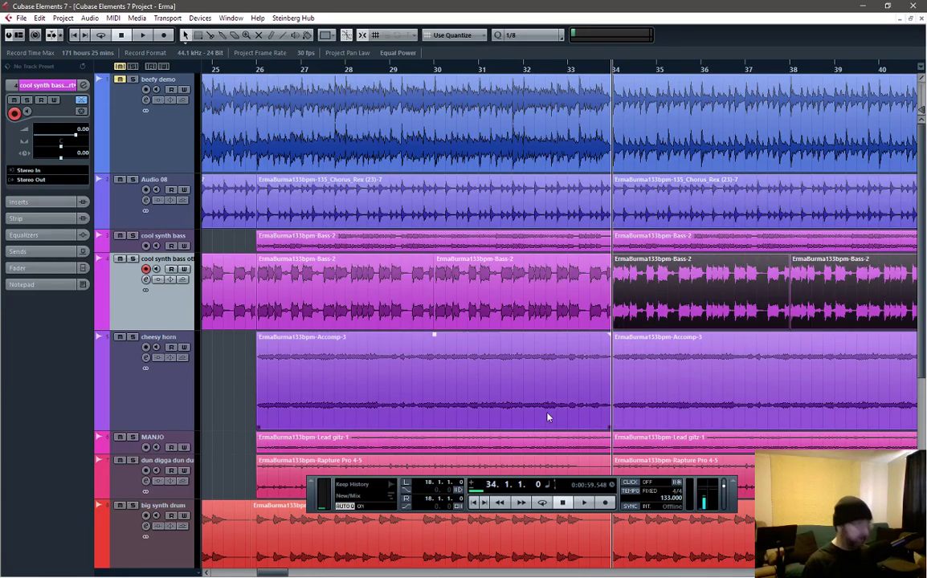
drag(281, 573, 310, 574)
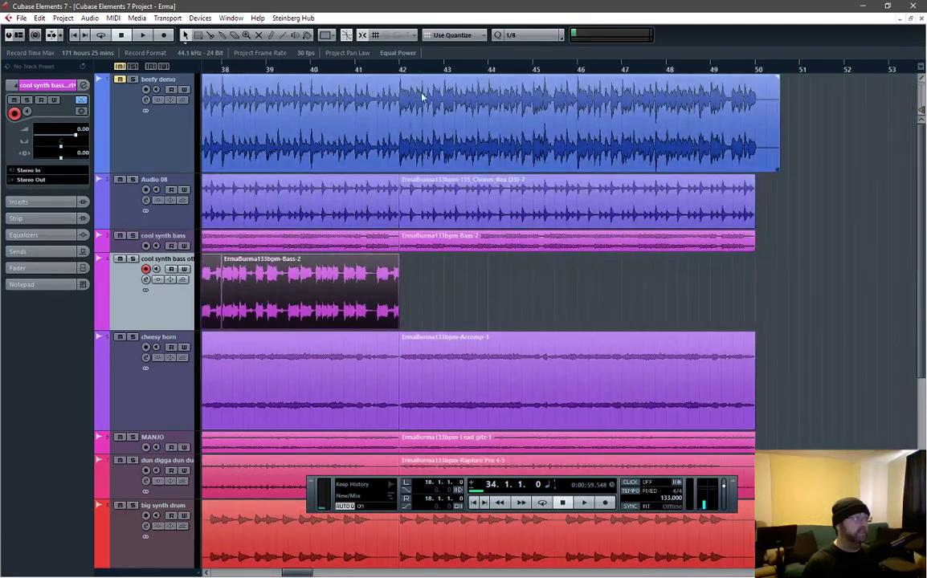
click(402, 69)
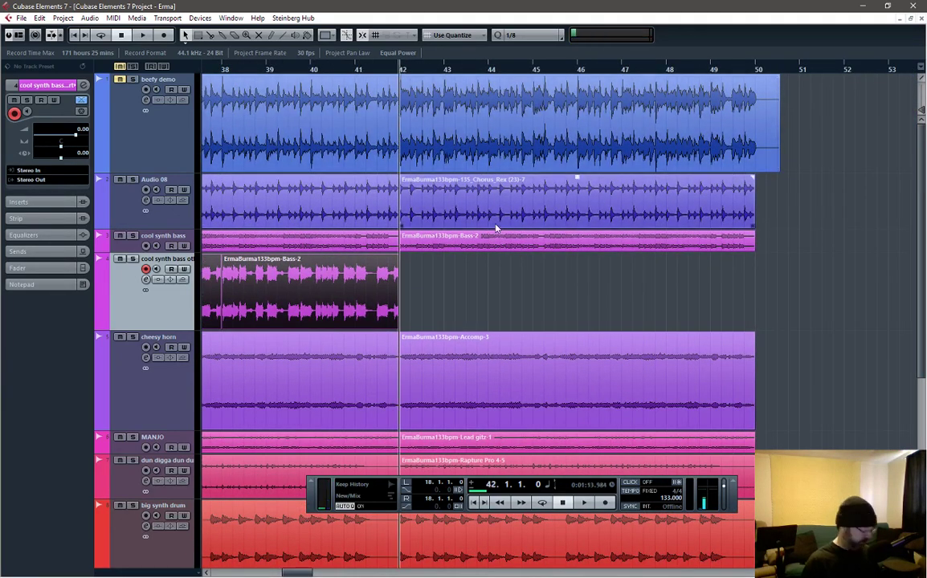
key(ctrl+d)
key(ctrl+d)
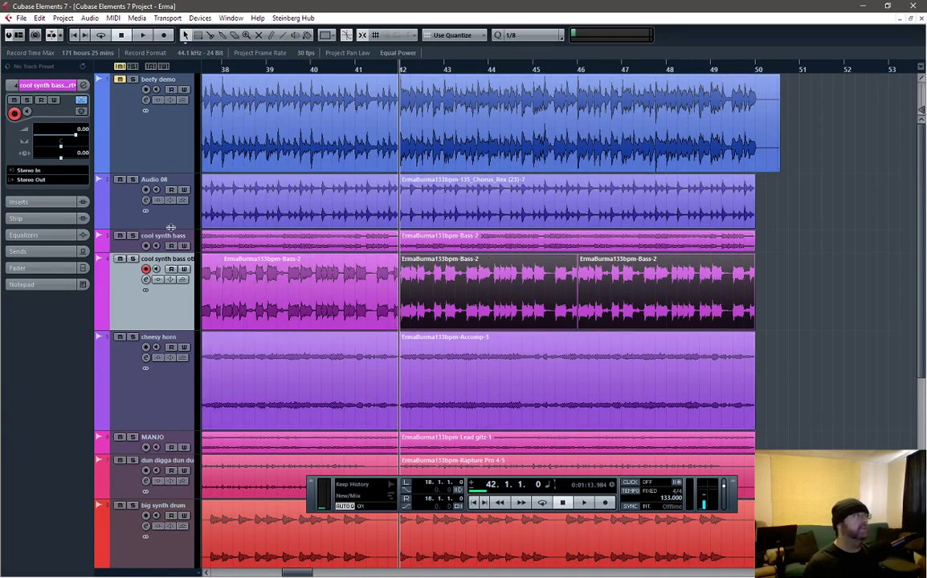
- Select all the tracks with events, reduce them to one compact height, and clear the selection
click(174, 168)
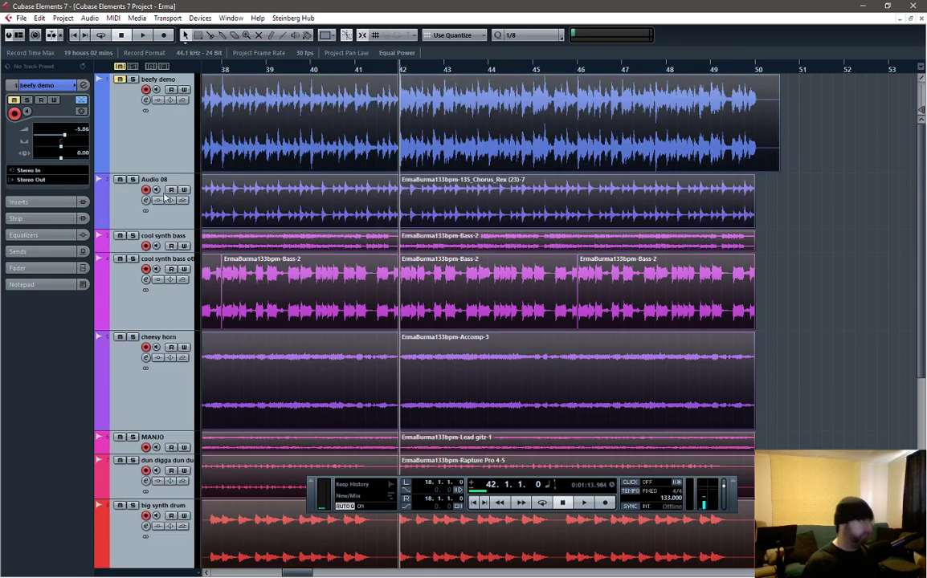
drag(158, 229, 154, 205)
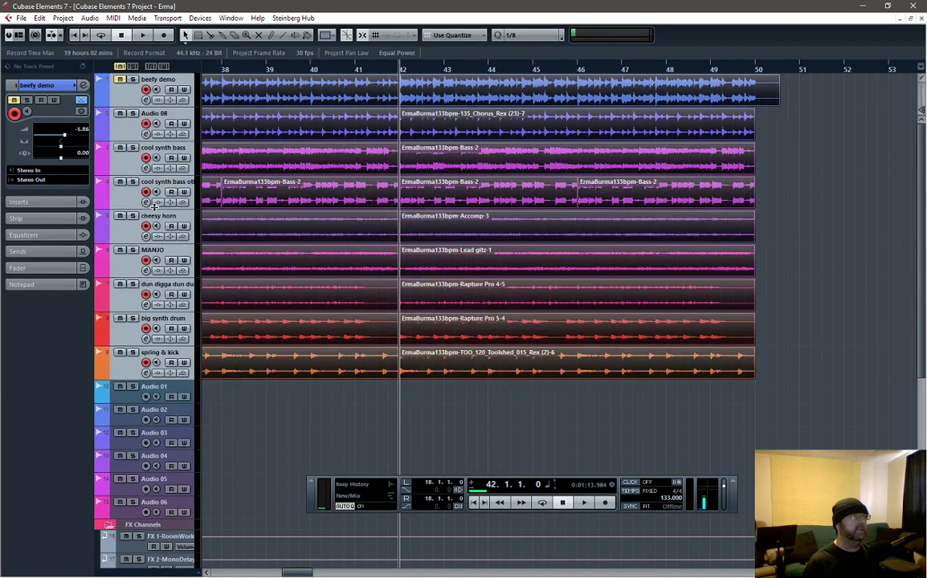
drag(294, 574, 250, 574)
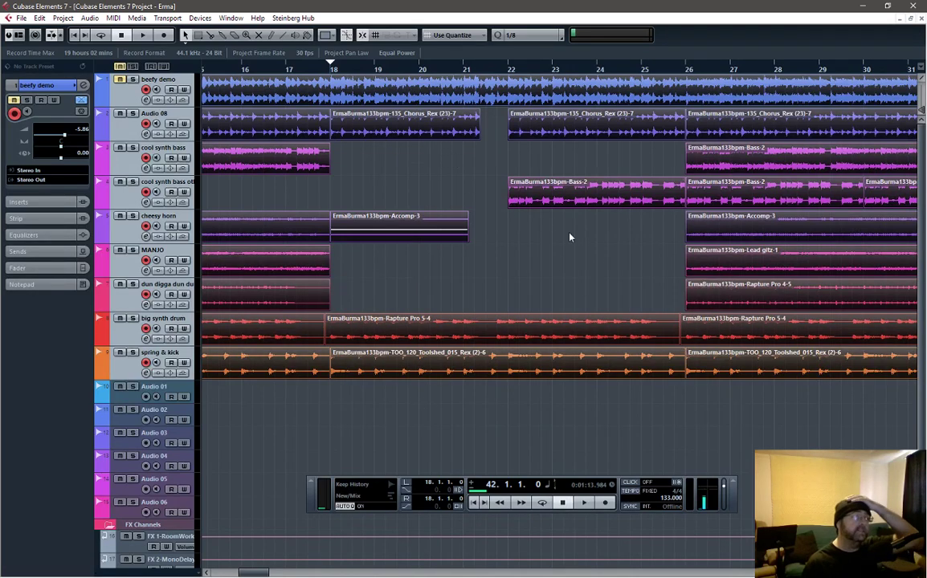
click(539, 295)
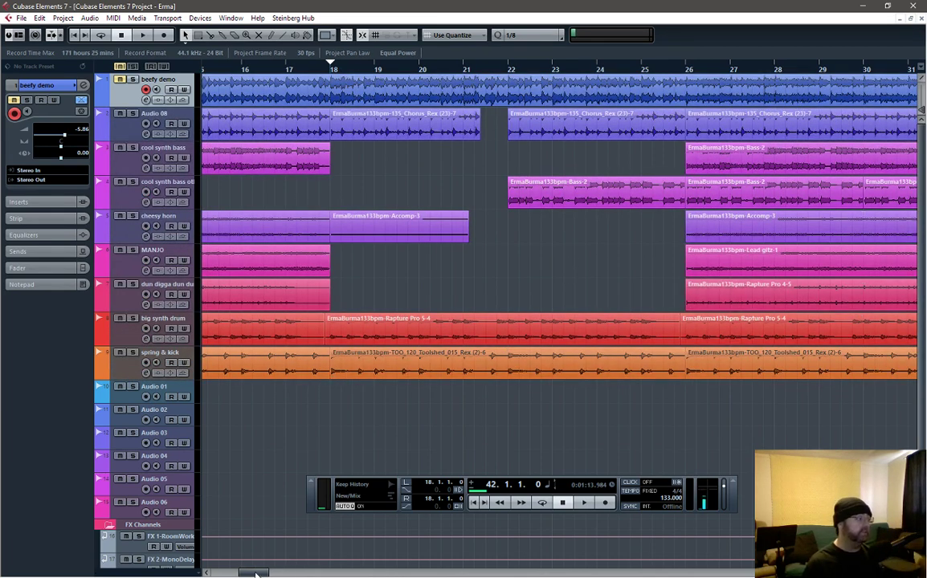
- Look over the whole arrangement and set the playback position to 17.4.1, just before bar 18
scroll(253, 573, right, 5)
scroll(253, 573, left, 4)
scroll(254, 574, left, 6)
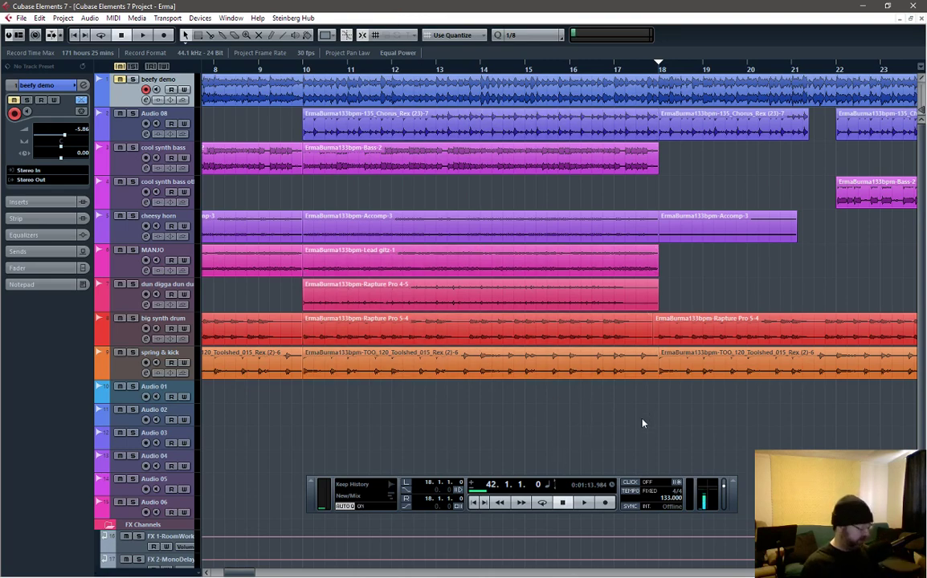
key(g)
key(g)
key(g)
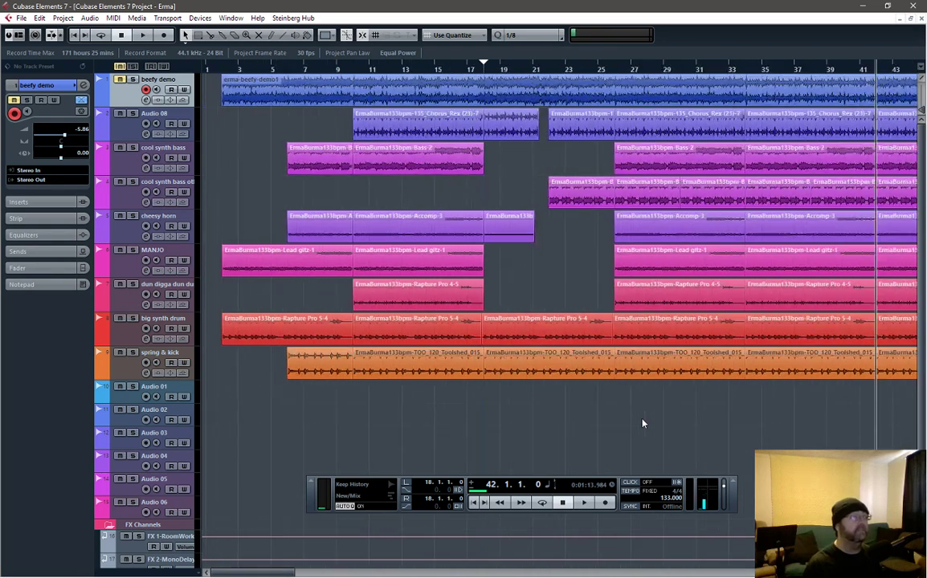
drag(258, 575, 278, 575)
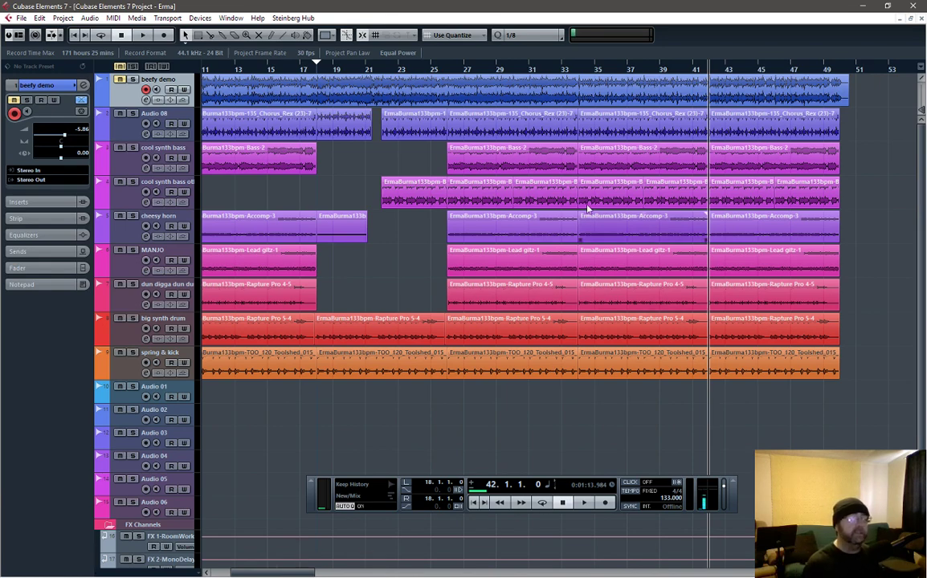
click(315, 68)
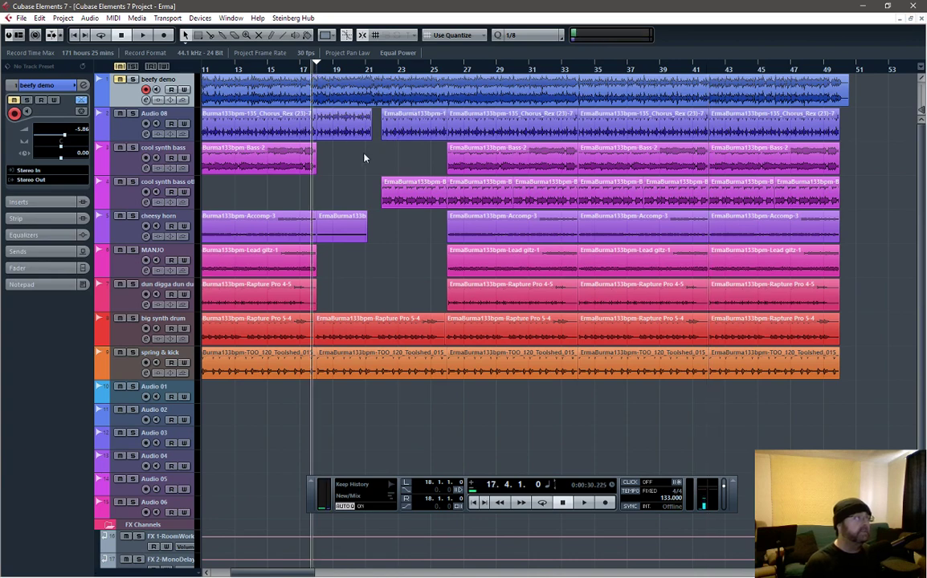
- Play the arrangement from 17.4.1 past the return of the full arrangement at bar 26, and stop playback
key(space)
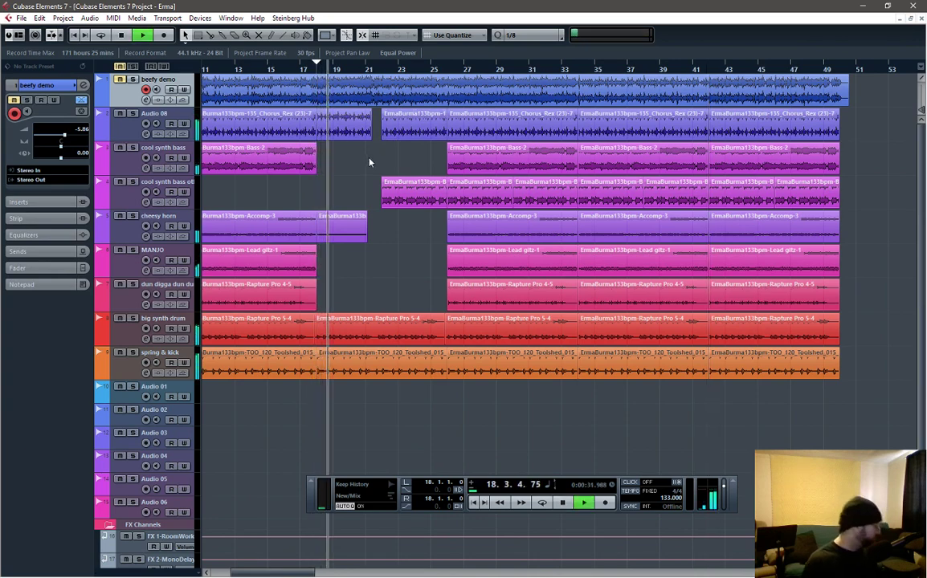
click(425, 181)
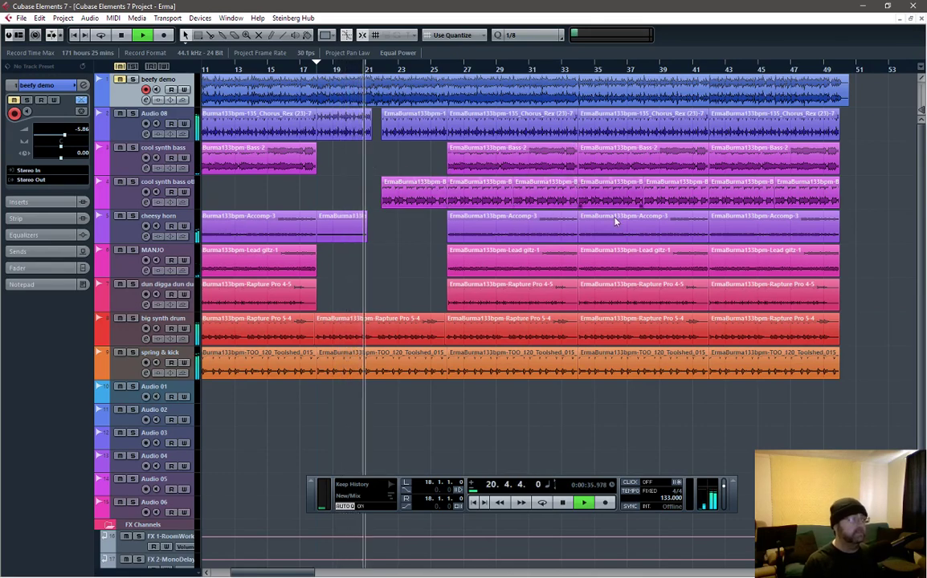
click(636, 309)
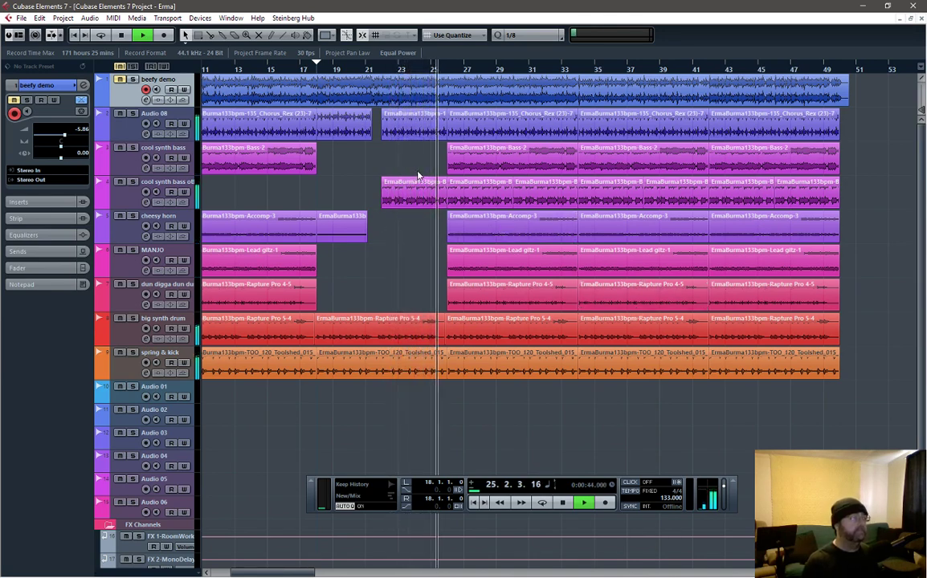
key(space)
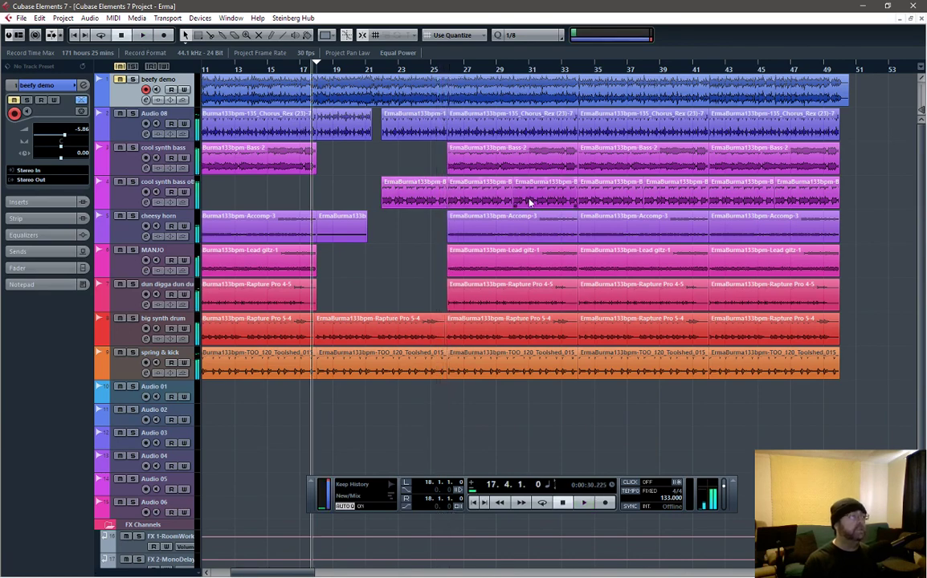
- Delete the events at bars 26 and 30 on the second cool synth bass track and audition the section from 25.4.3
click(498, 193)
shift+click(551, 195)
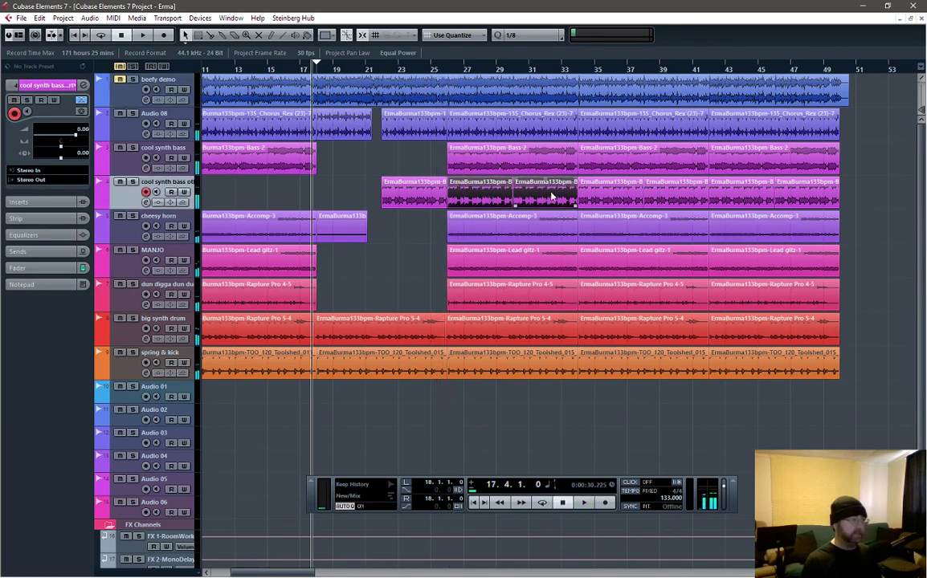
key(Delete)
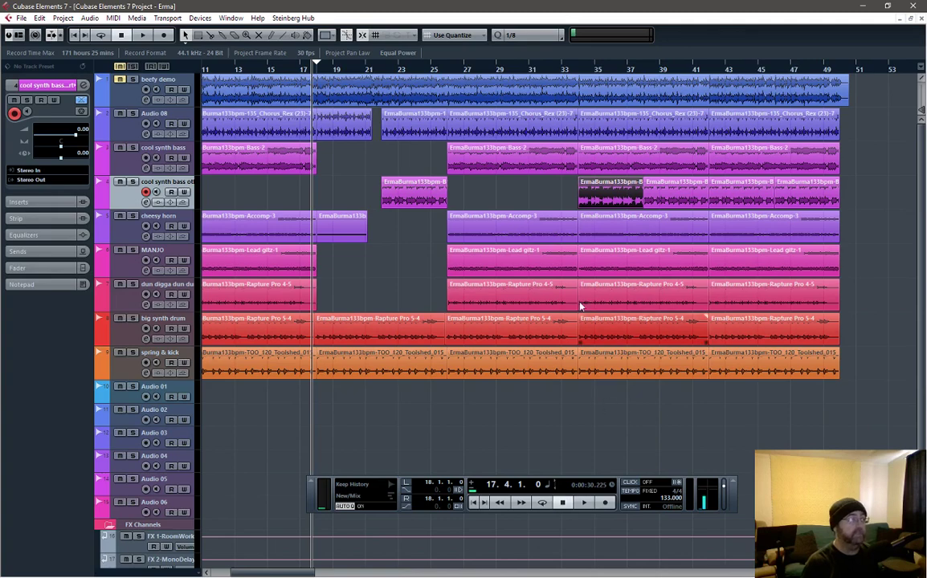
click(449, 70)
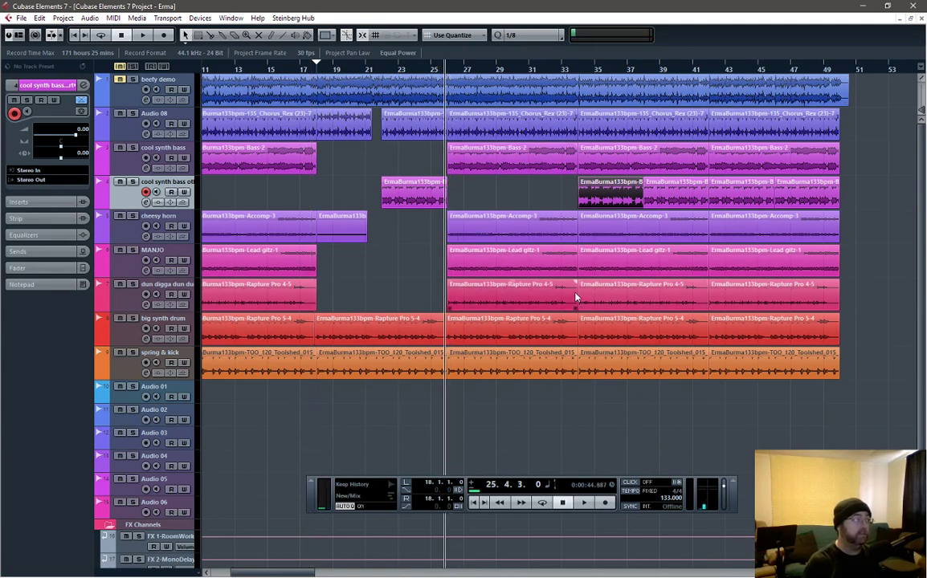
key(space)
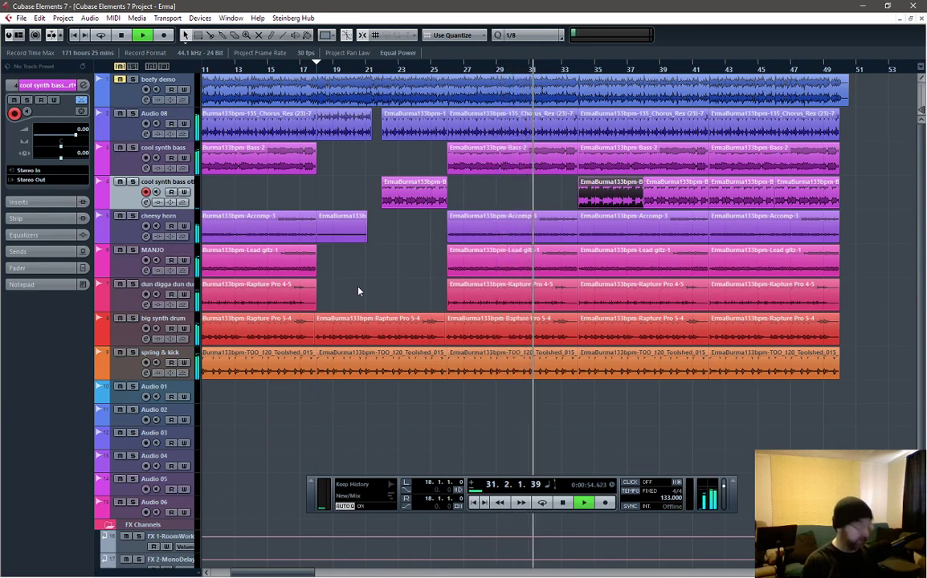
key(space)
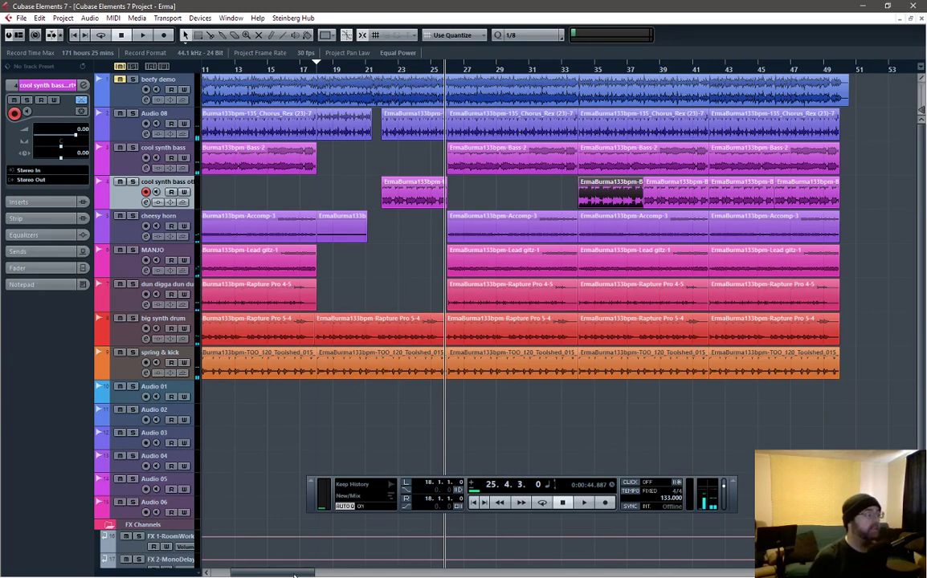
- Play the arrangement from 1.4.3 through the intro and past the spring & kick entry at bar 6
drag(294, 575, 265, 575)
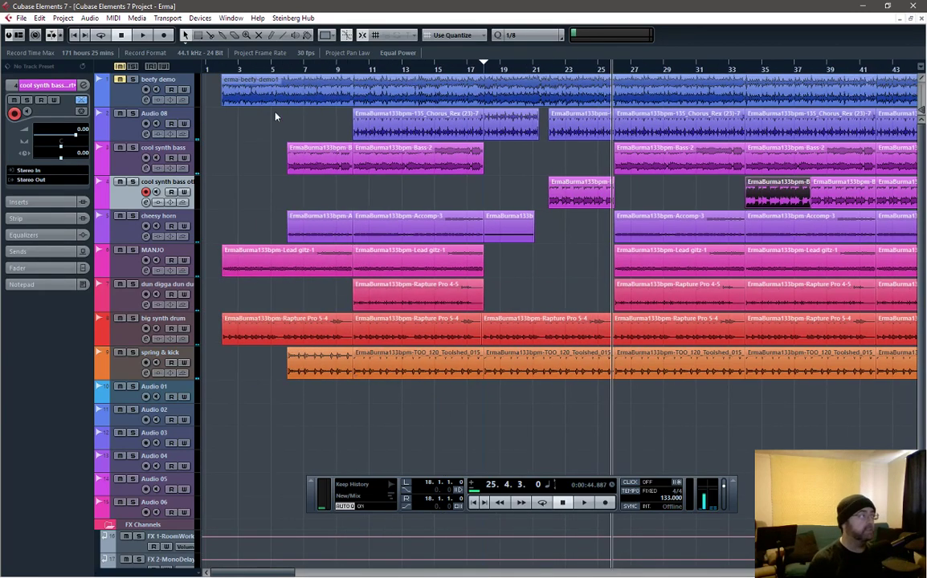
click(212, 69)
key(space)
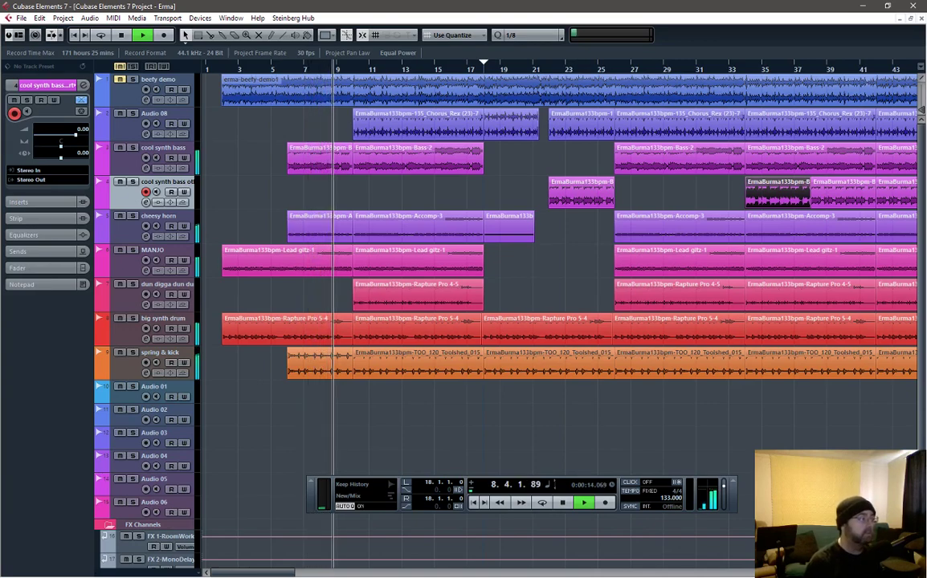
key(space)
click(297, 365)
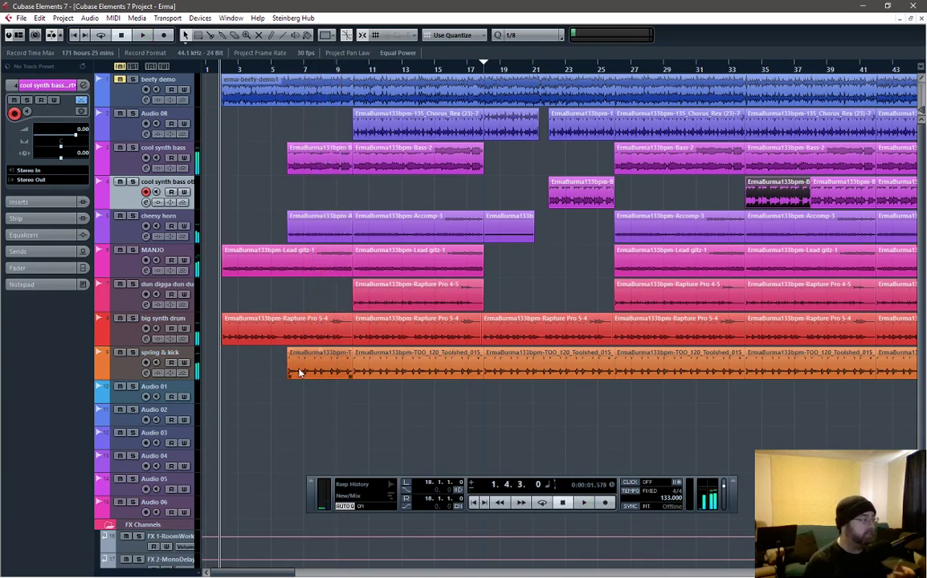
- Examine the section leading into bar 10 up close and audition it briefly from 9.1.1
click(285, 75)
scroll(318, 369, up, 5)
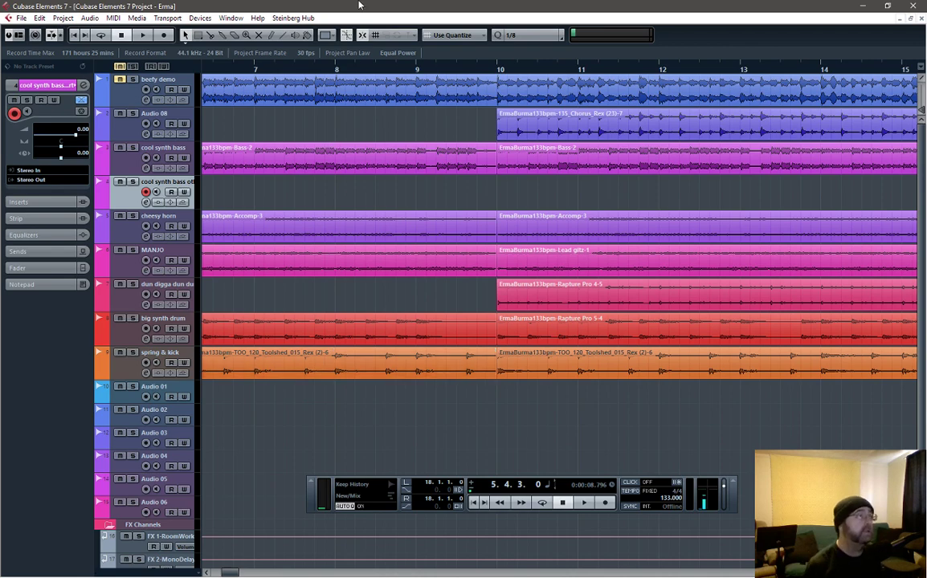
click(499, 70)
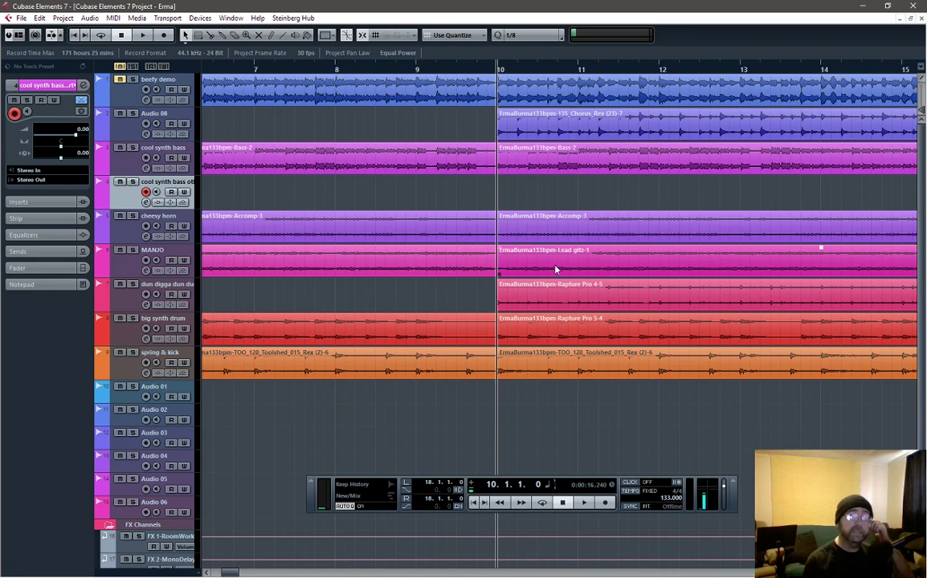
click(416, 70)
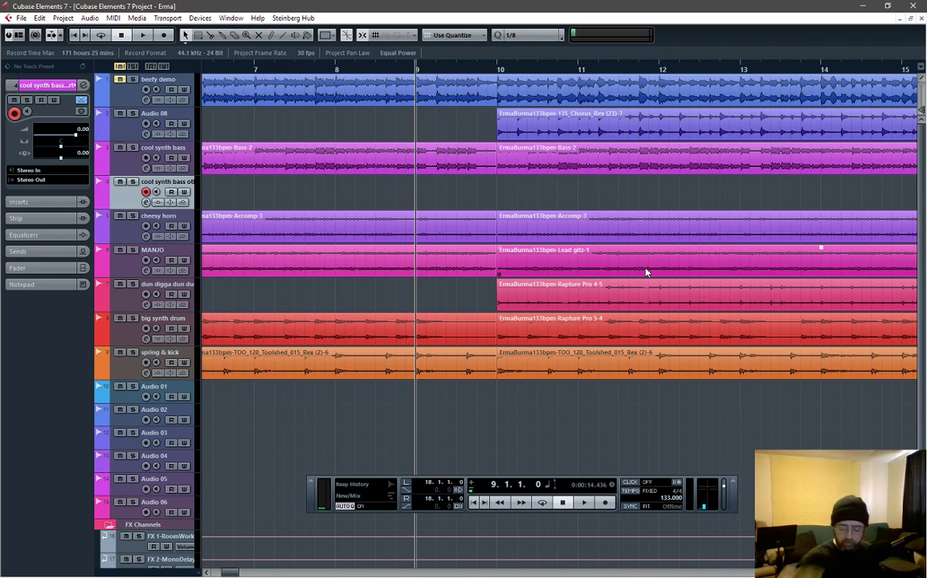
key(space)
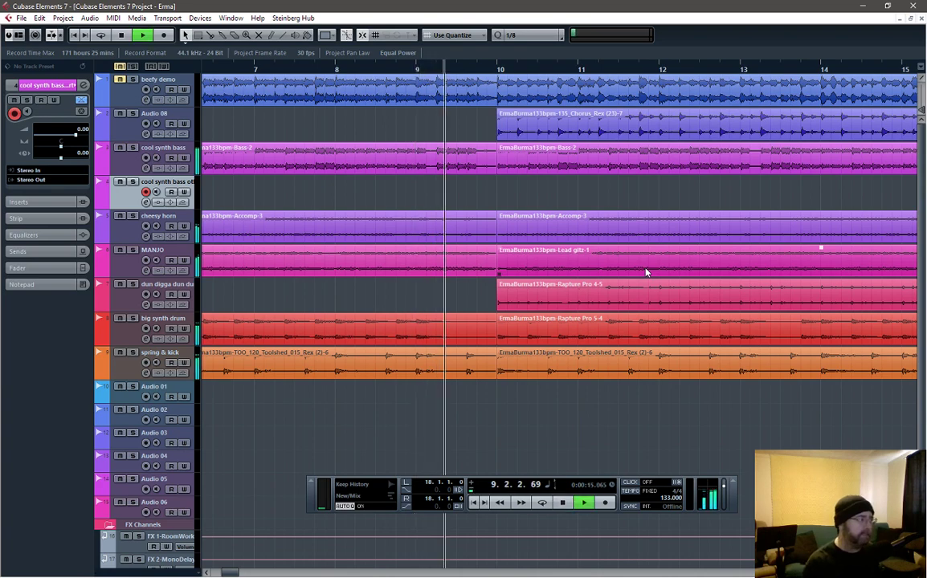
key(space)
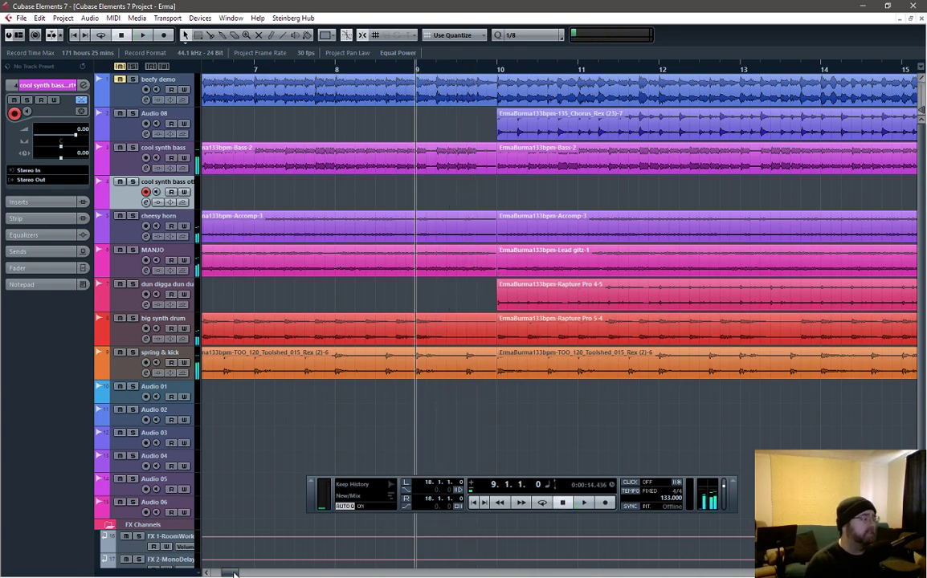
- Solo and enlarge the spring & kick track, and audition its first event from bar 6
drag(234, 573, 231, 574)
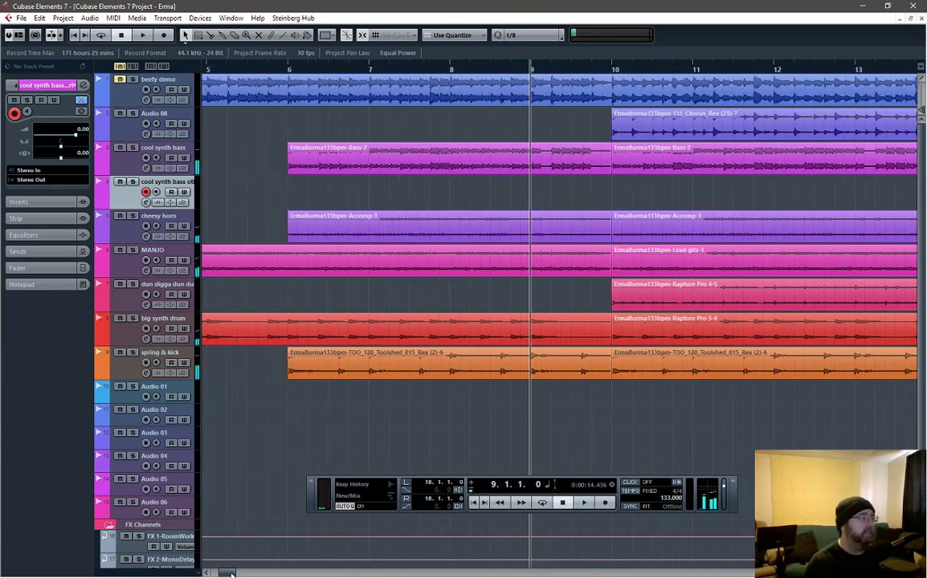
click(287, 70)
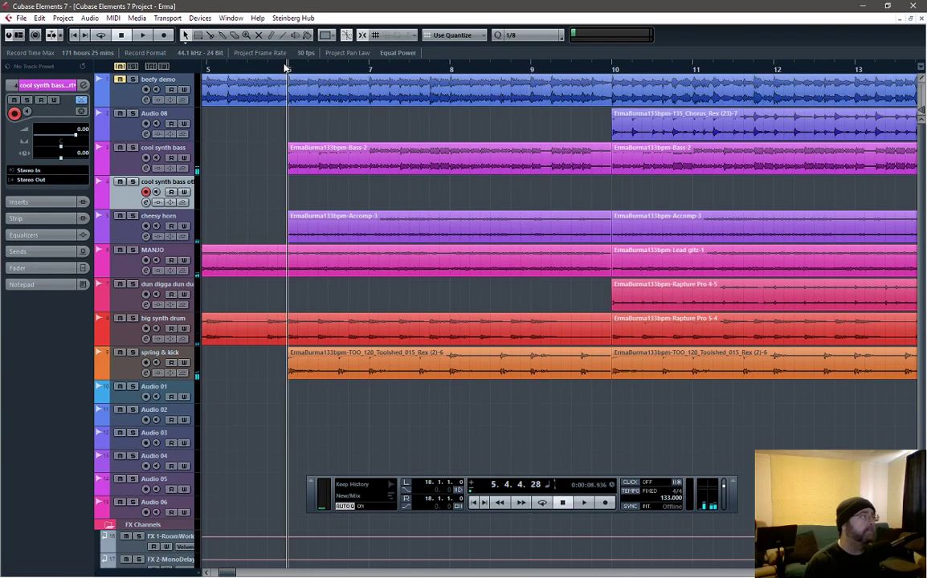
click(133, 353)
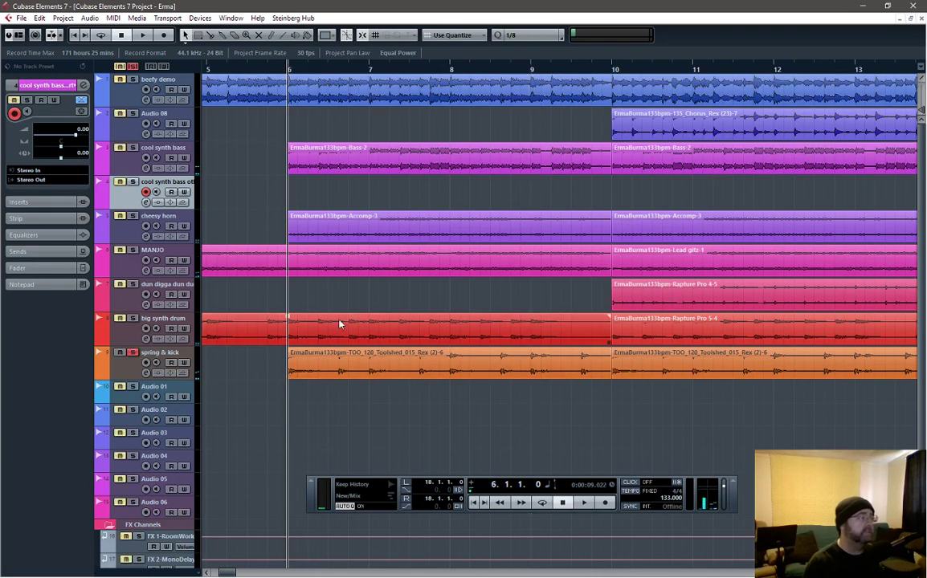
click(171, 376)
key(space)
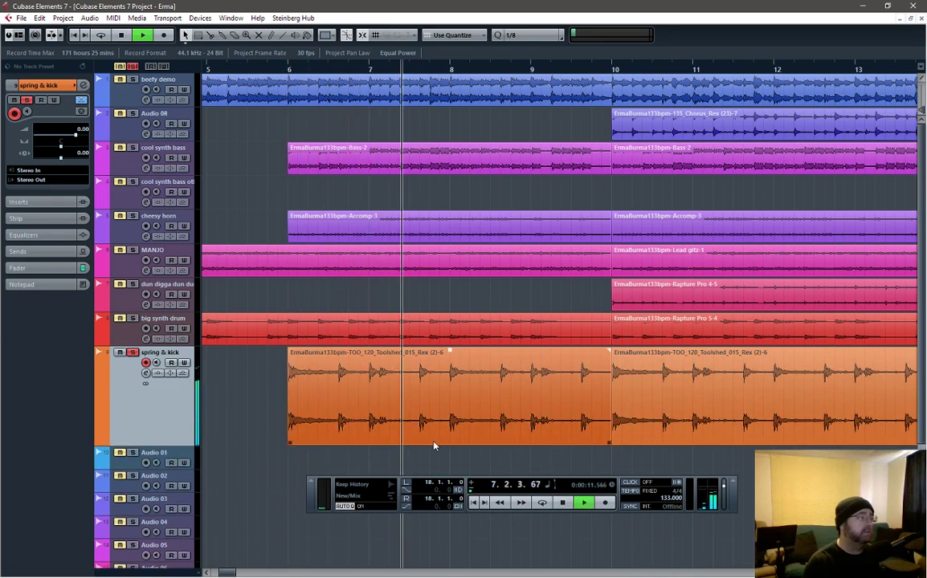
key(space)
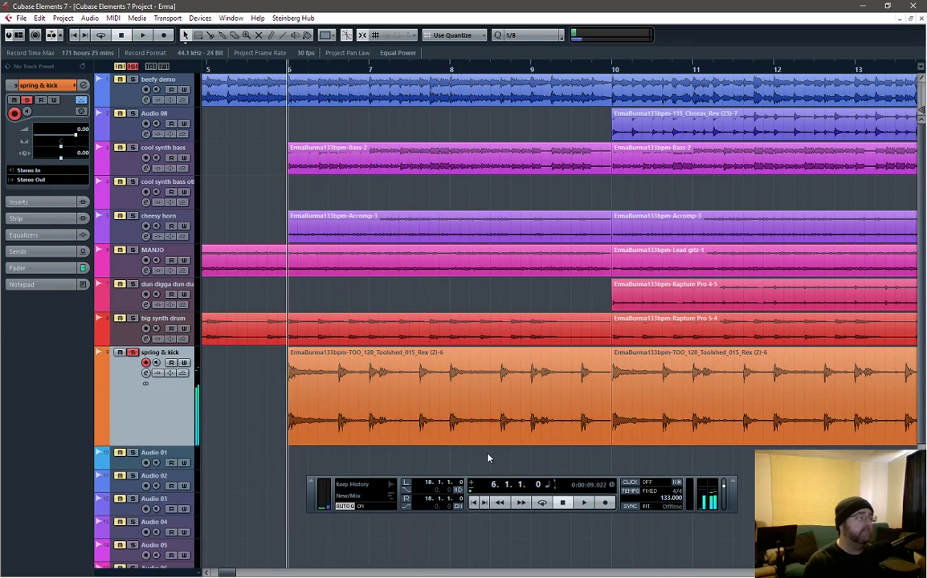
- Split the first spring & kick event at bar 8 and audition the first part from bar 6
right_click(491, 453)
click(517, 454)
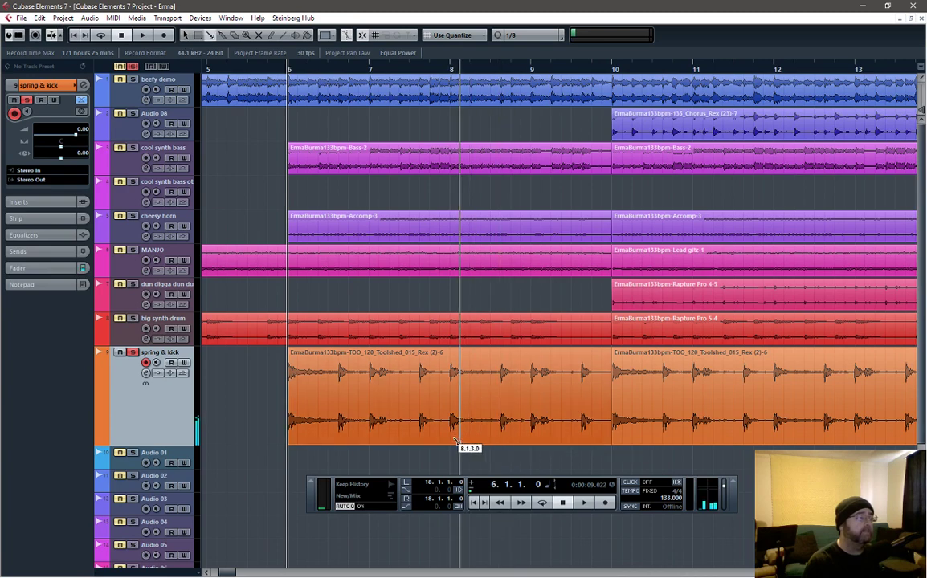
click(452, 442)
key(1)
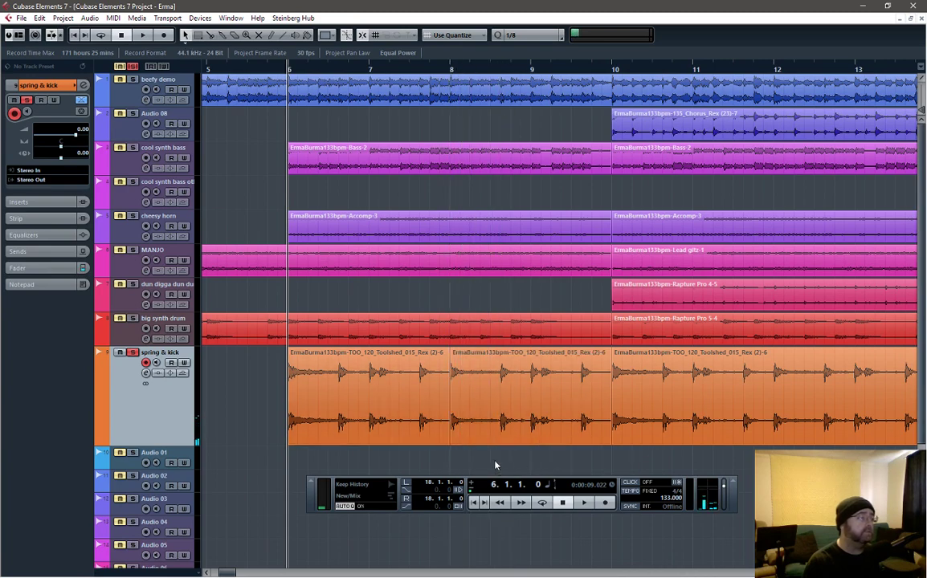
key(space)
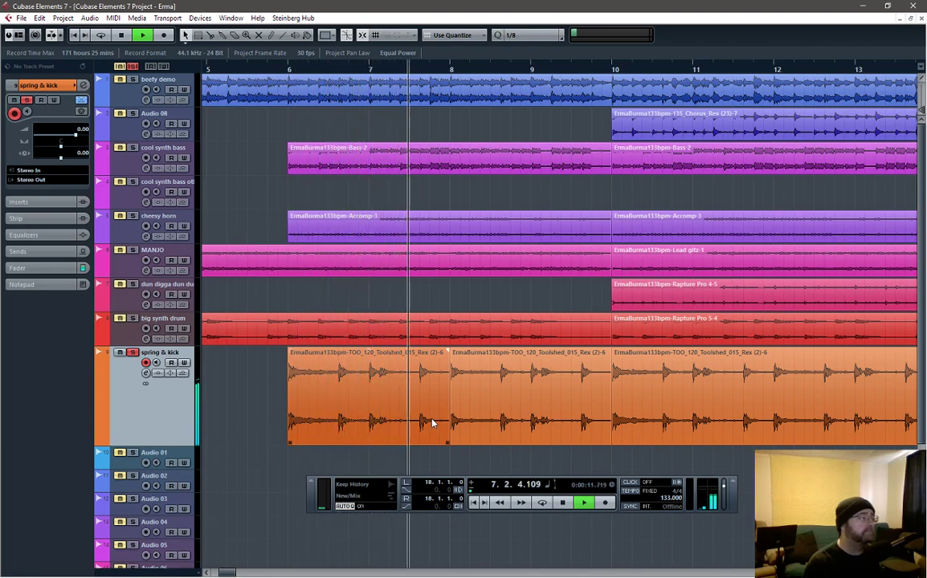
key(space)
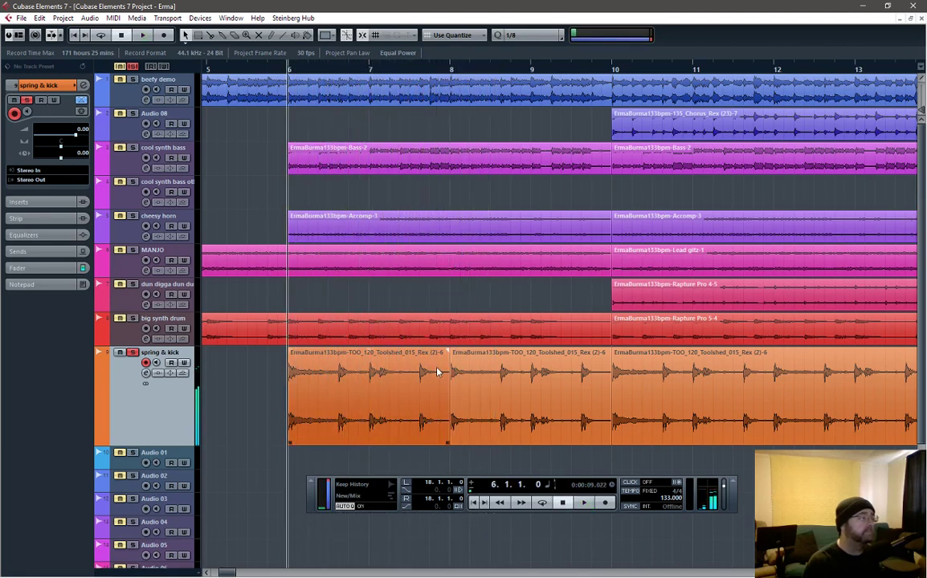
- Try a long fade-out across the spring & kick event between bars 6 and 8, audition it, and remove the fade
mouse_move(449, 351)
mouse_down()
mouse_move(429, 366)
mouse_move(315, 374)
mouse_move(312, 394)
mouse_move(302, 362)
mouse_move(321, 368)
mouse_move(326, 398)
mouse_move(306, 407)
mouse_up()
key(space)
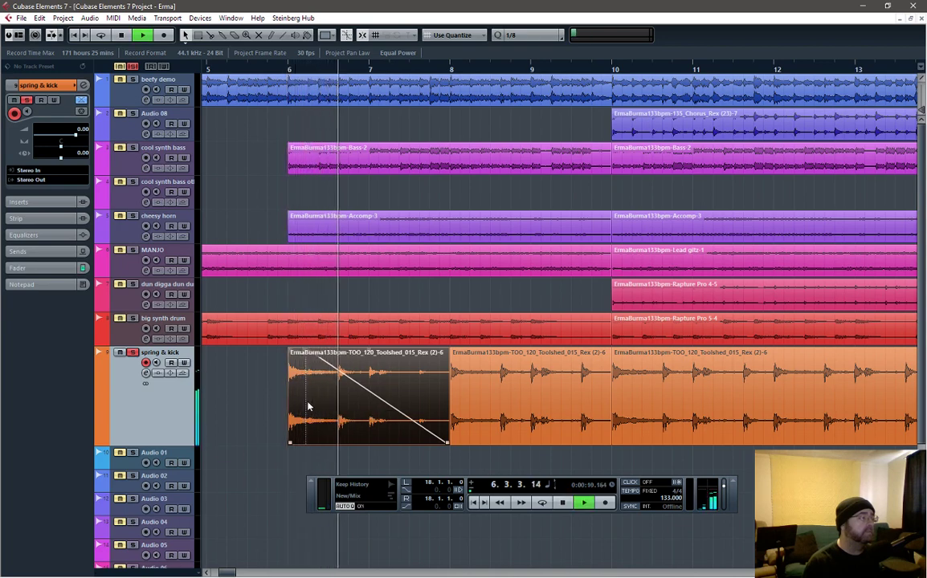
key(space)
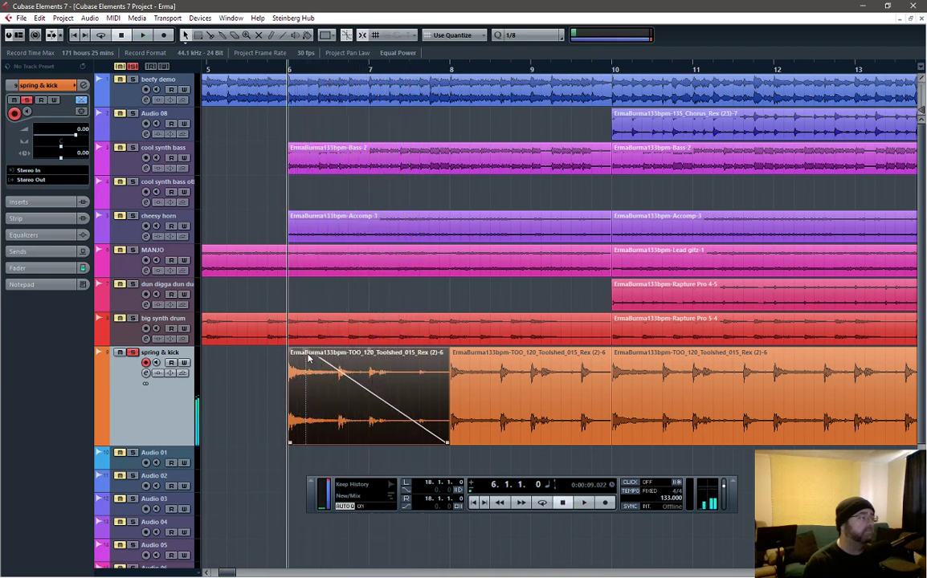
drag(327, 351, 451, 351)
- Trim the spring & kick event at bar 6 to end at bar 7, add a long fade-out, and audition it
drag(448, 444, 352, 454)
drag(367, 351, 314, 367)
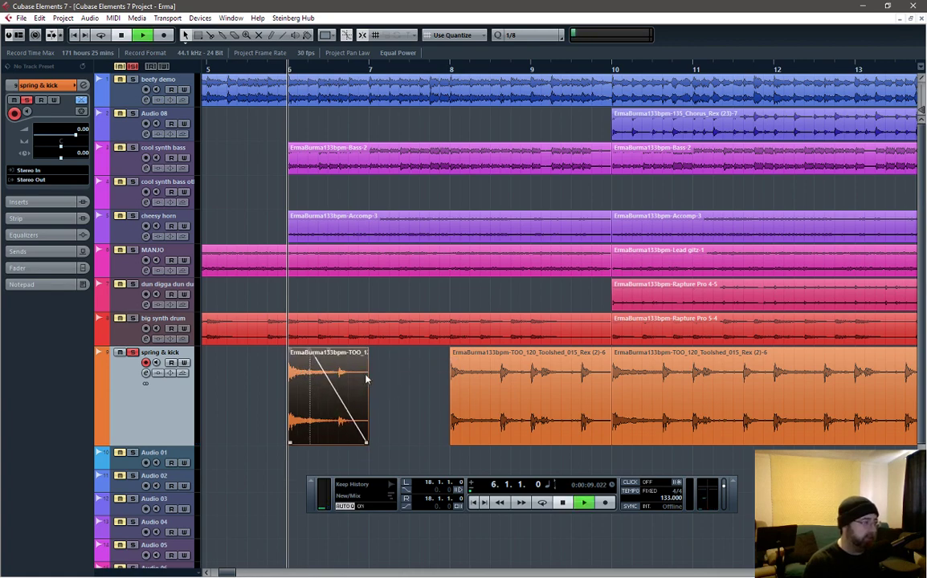
key(space)
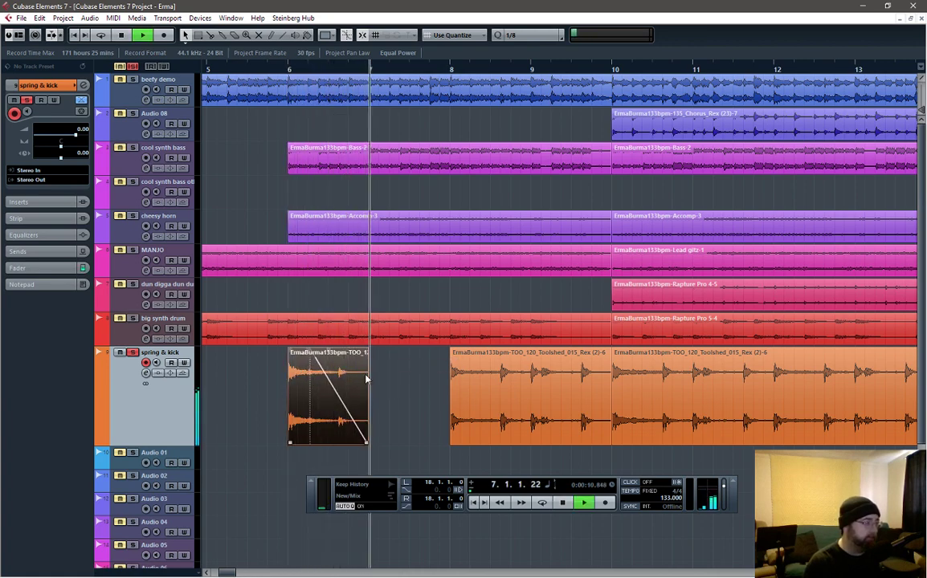
key(space)
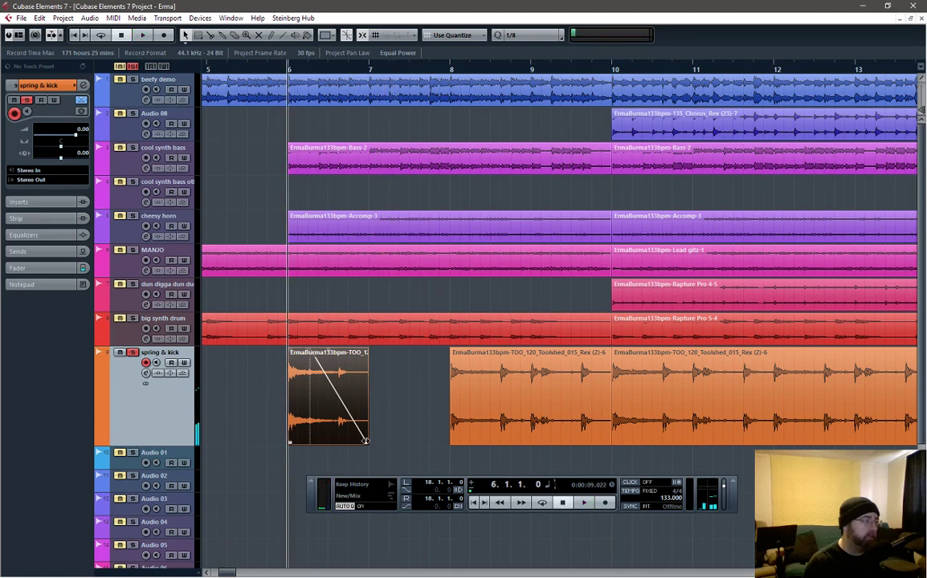
- Trim the spring & kick event at bar 6 to just its opening hit, shorten its fade-out to the very end, and audition it
drag(366, 441, 336, 443)
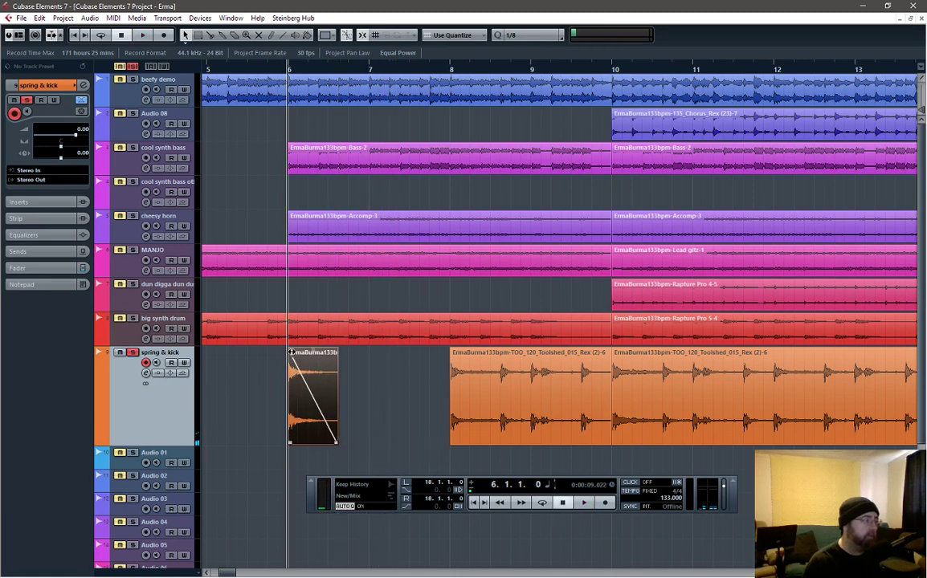
drag(291, 352, 336, 353)
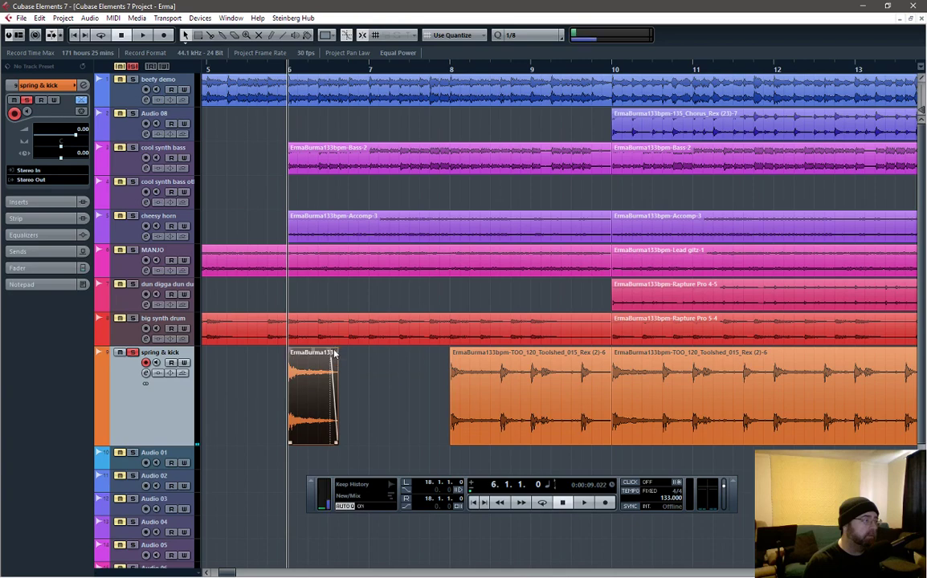
key(space)
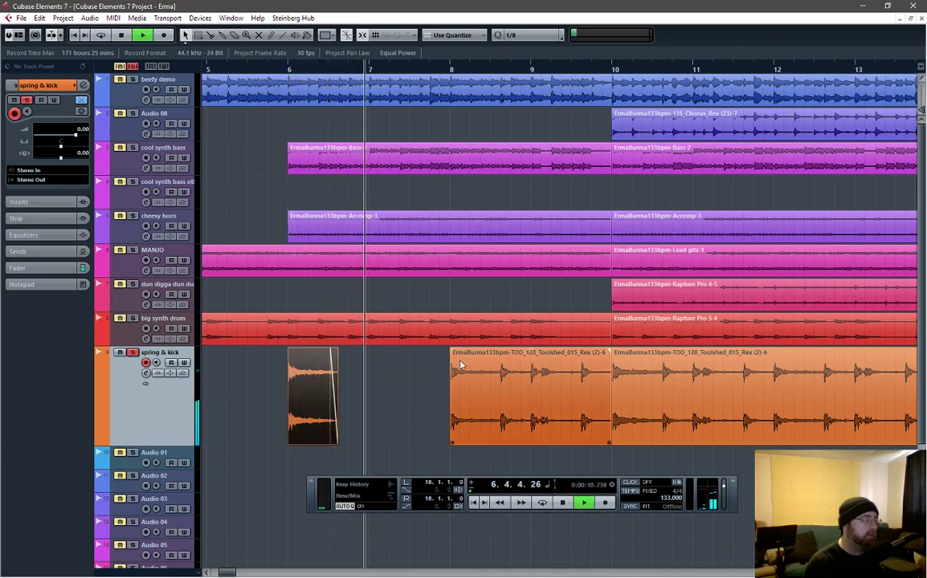
key(space)
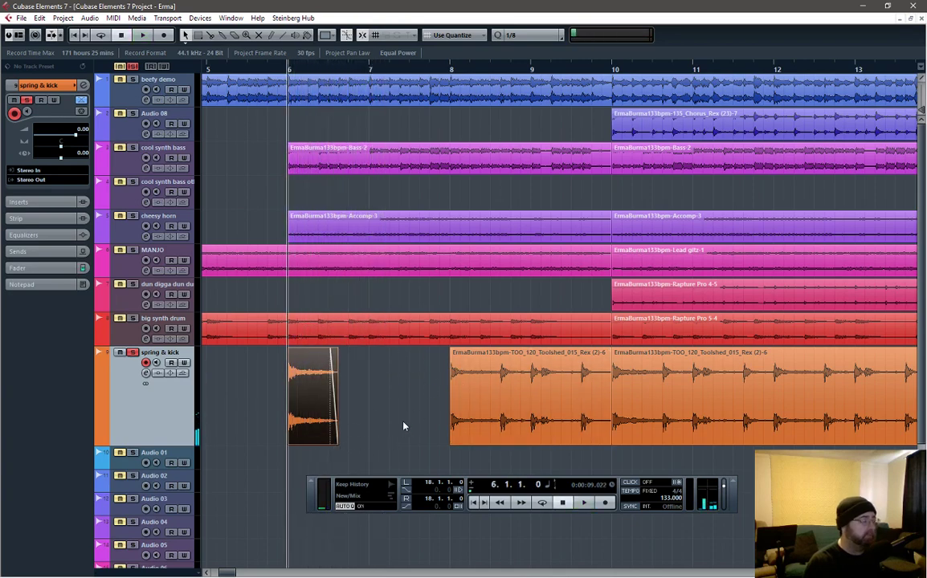
- Audition the spring & kick hit at bar 6, lengthen its fade-out to start just after the attack, and audition it again
key(space)
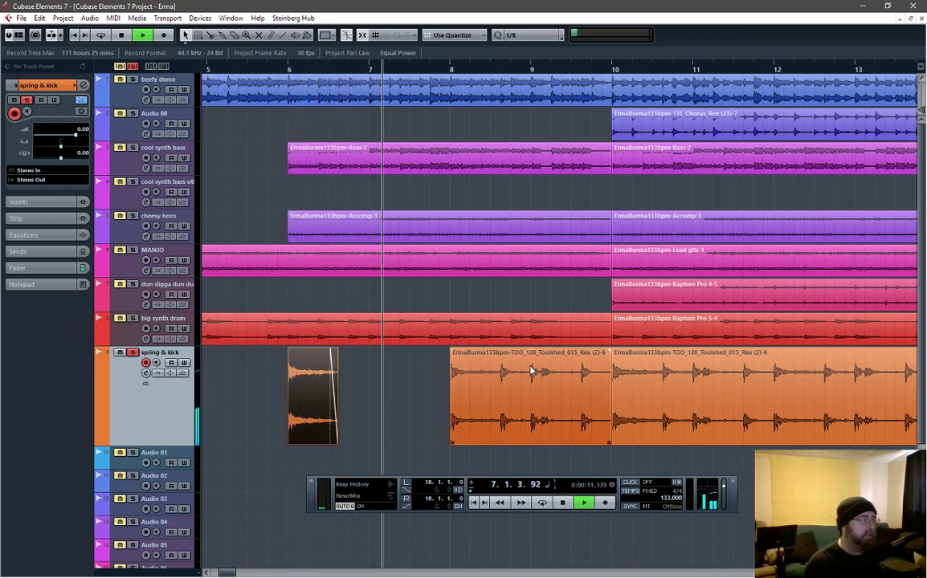
key(space)
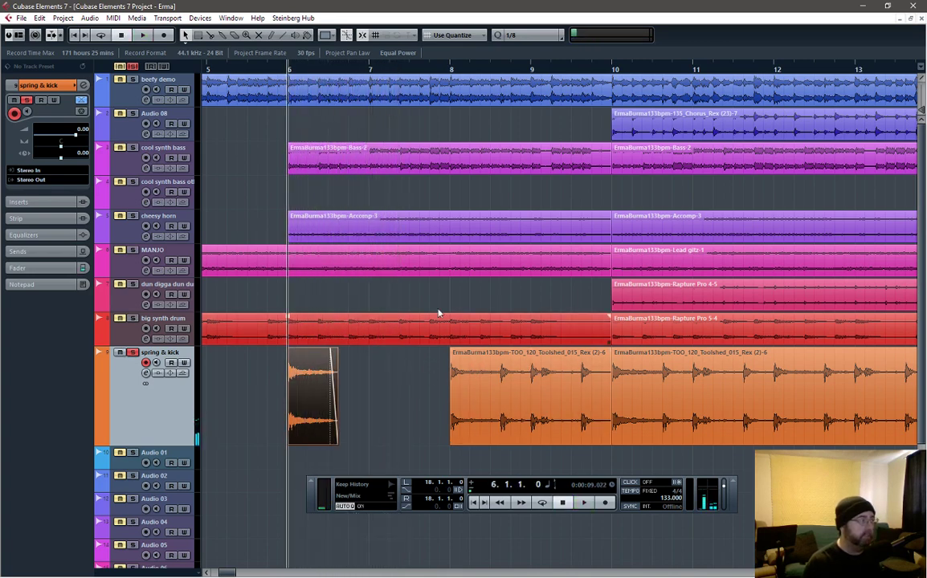
key(space)
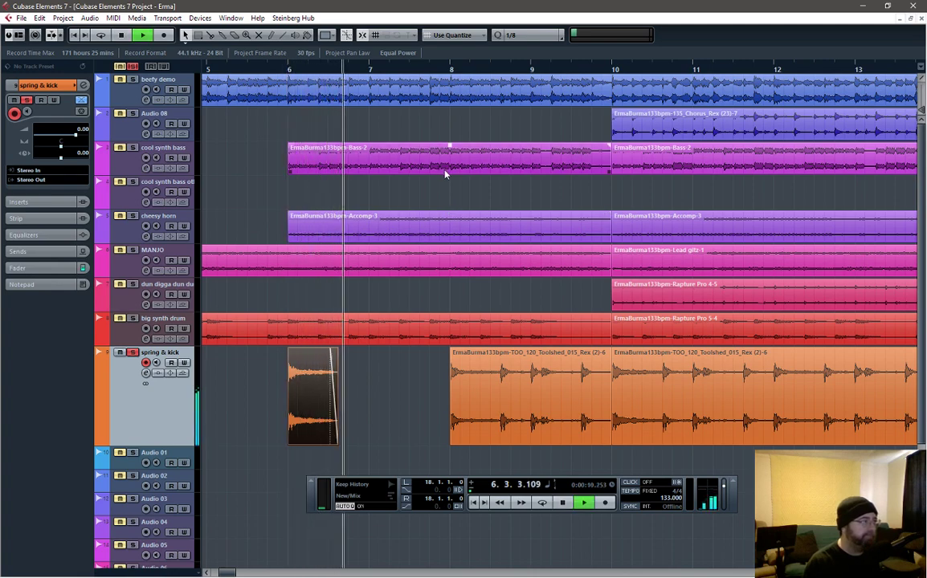
key(space)
mouse_move(335, 441)
mouse_down()
mouse_move(369, 446)
mouse_move(338, 443)
mouse_up()
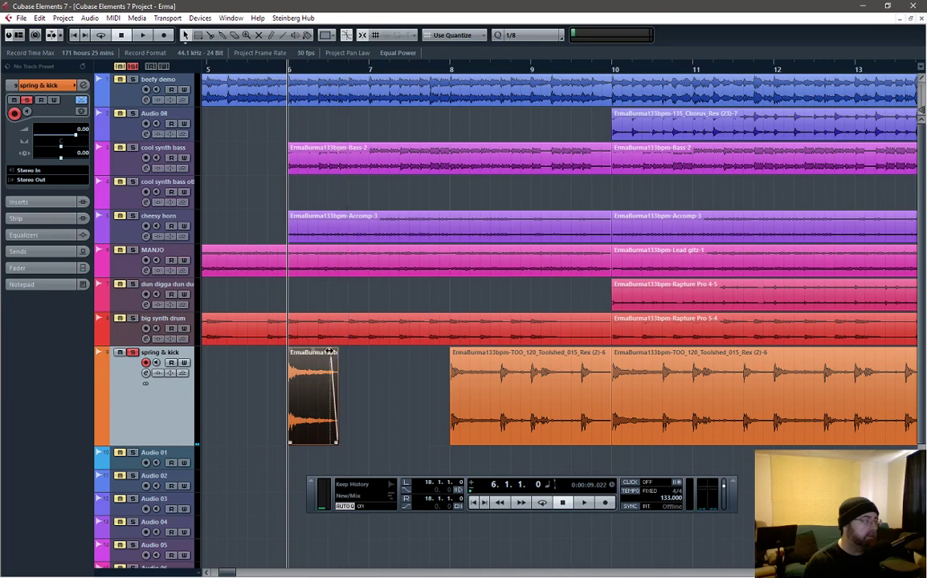
drag(328, 351, 300, 359)
key(space)
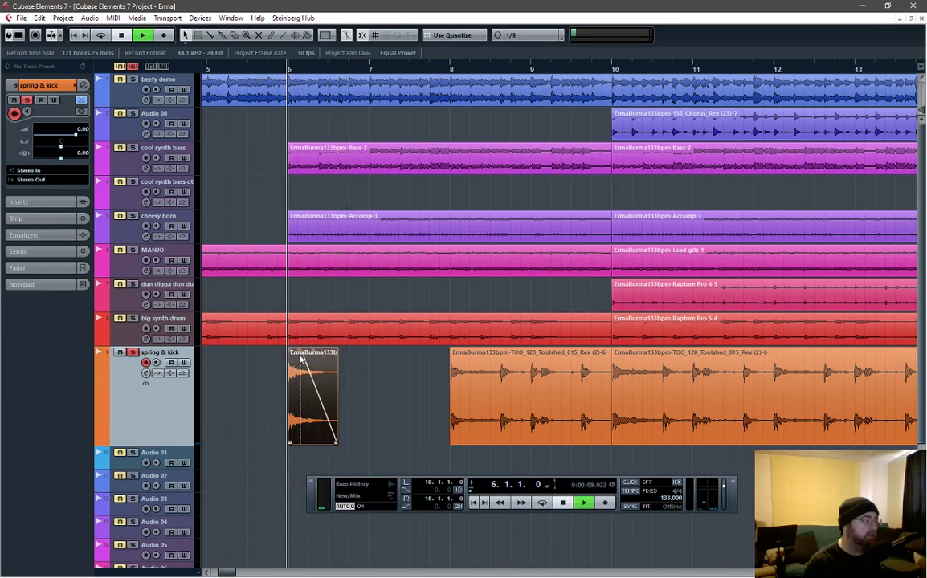
key(space)
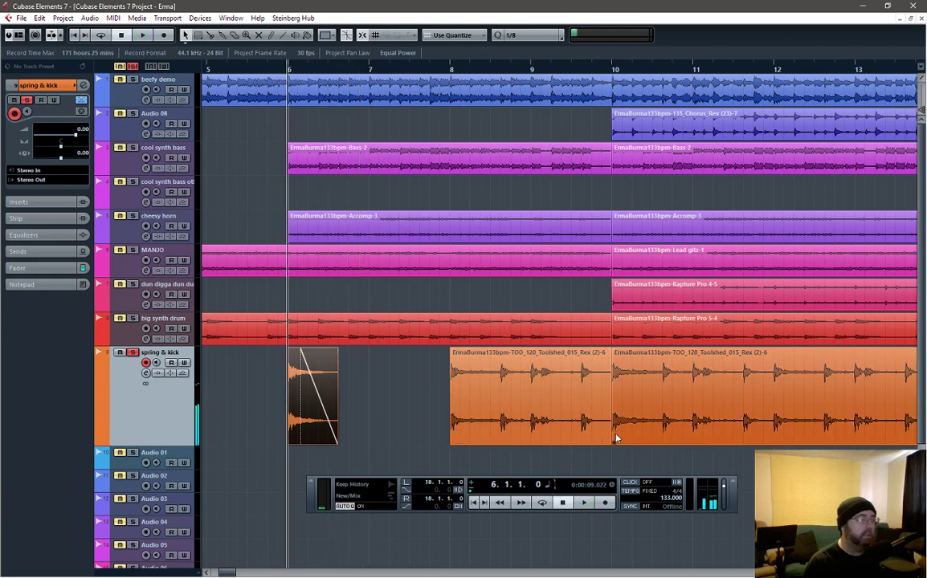
- Trim the spring & kick event at bar 8 to its opening hit, add a long fade-out, and audition it from bar 6
drag(609, 443, 500, 444)
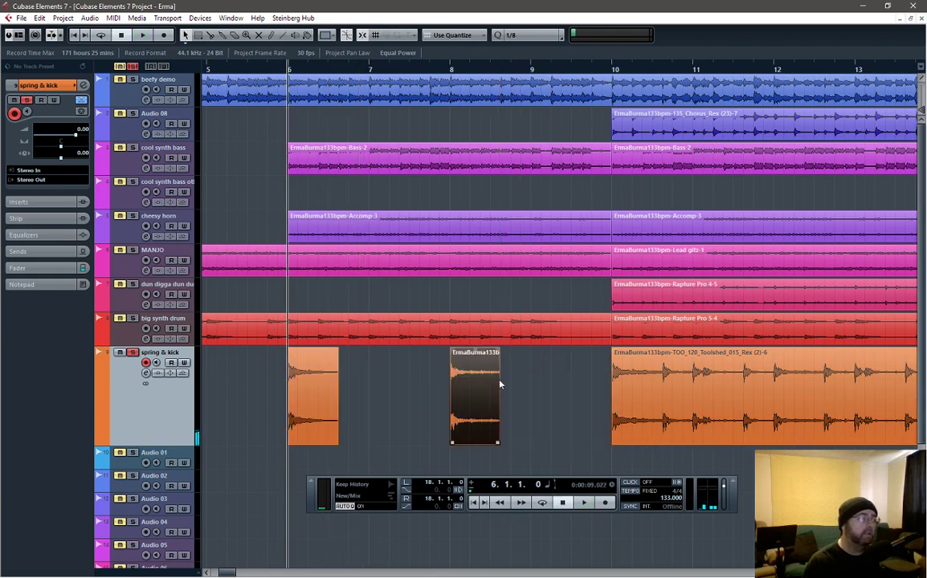
drag(498, 349, 463, 368)
key(space)
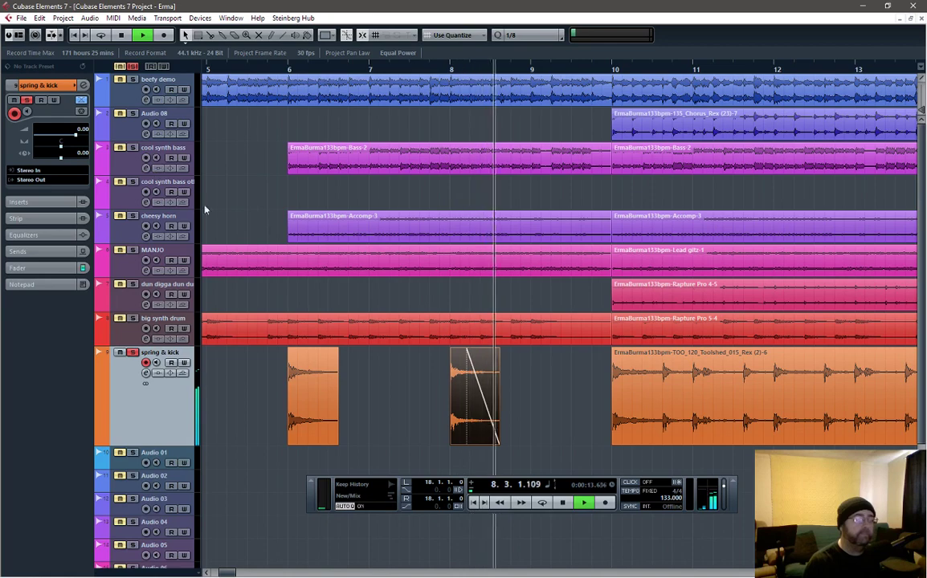
key(space)
- Deactivate all track solos and audition the full mix from bar 5, beat 3
click(131, 67)
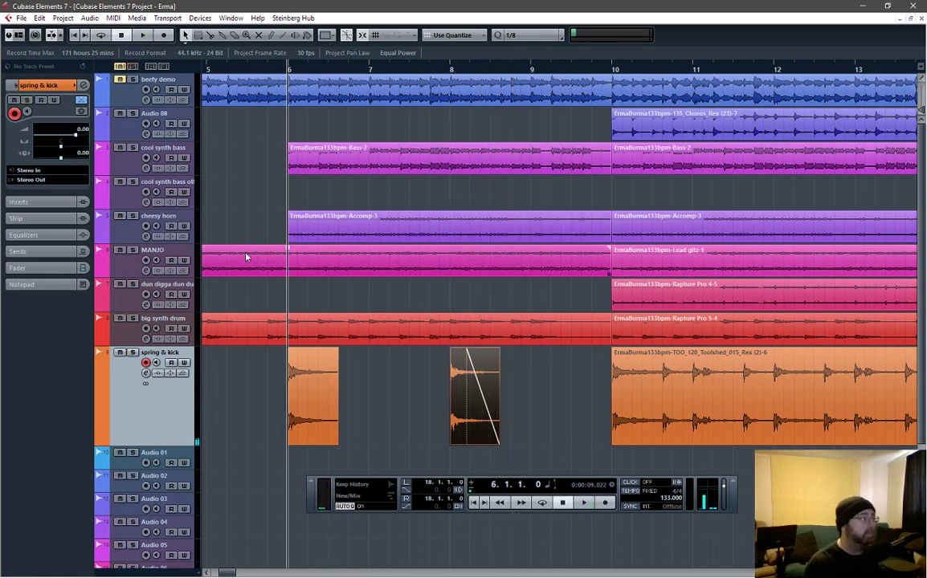
click(245, 70)
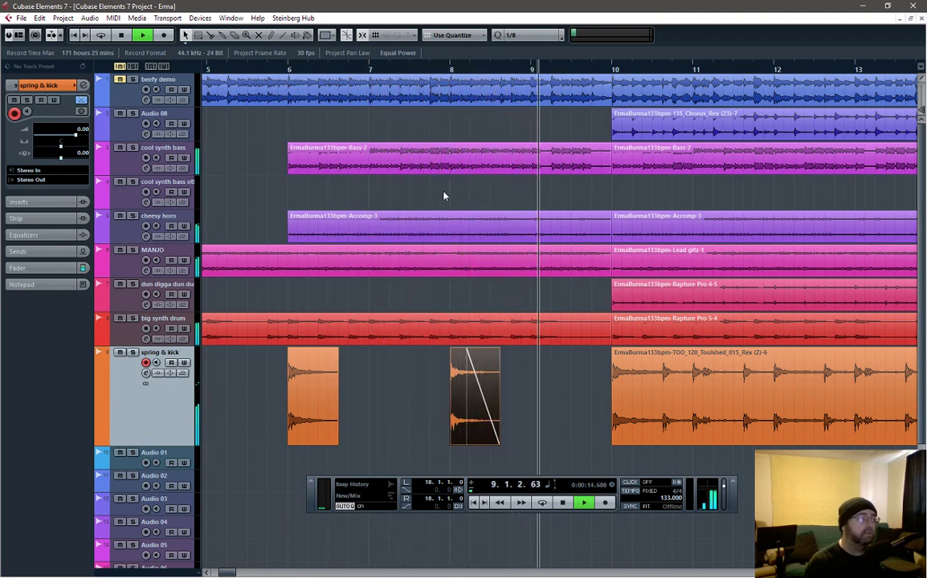
key(space)
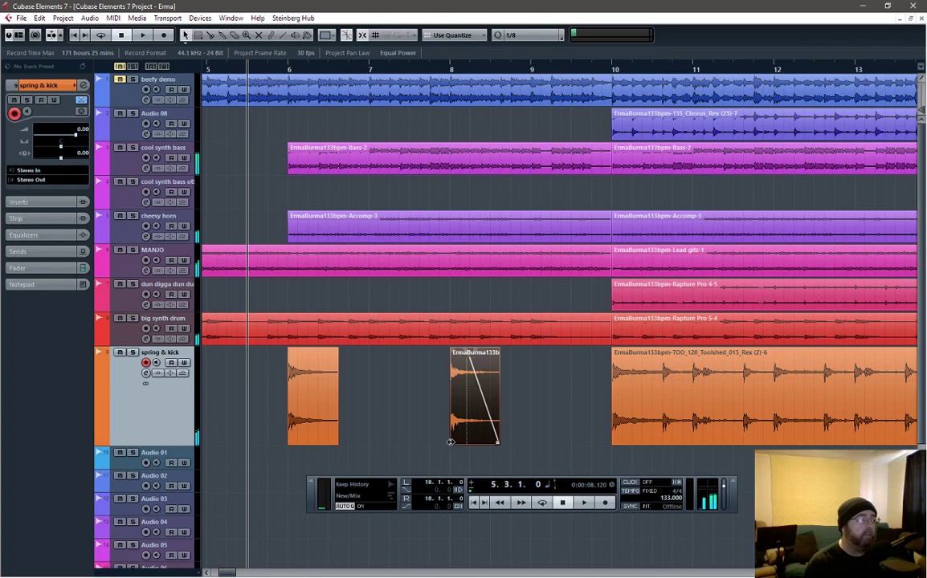
- Extend the start of the spring & kick event at bar 8 back to include the preceding hit, auditioning each adjustment in the mix
drag(451, 441, 431, 444)
key(space)
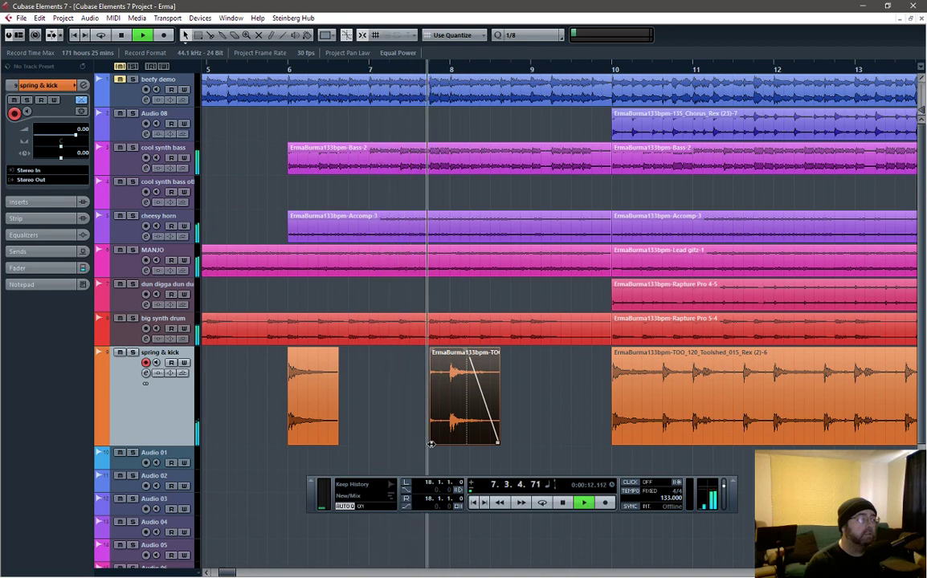
key(space)
mouse_move(431, 444)
mouse_down()
mouse_move(362, 456)
mouse_move(418, 454)
mouse_up()
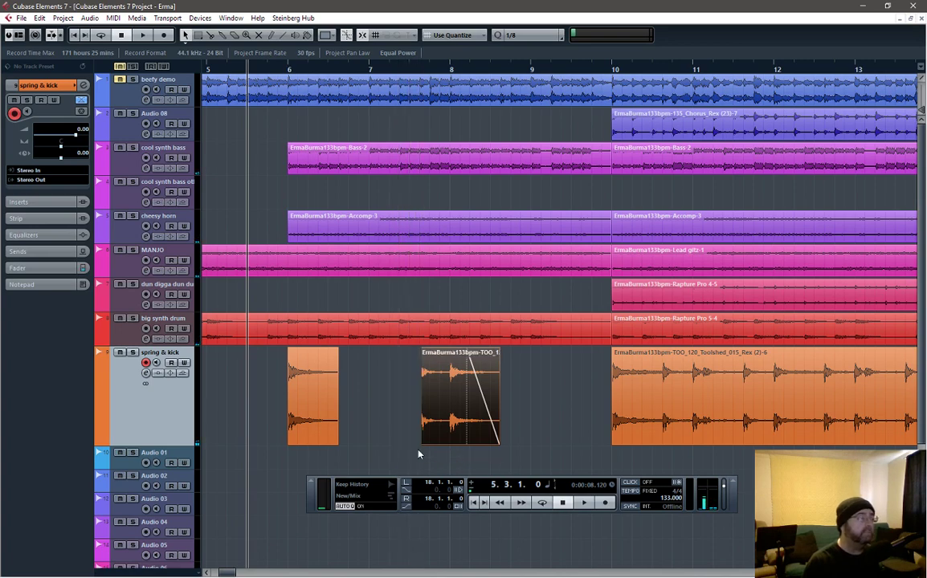
key(space)
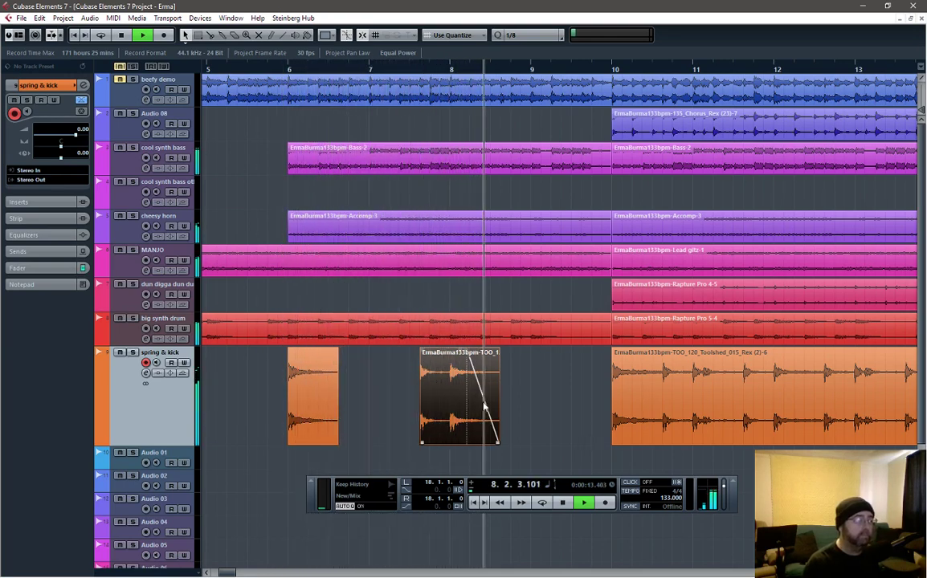
key(space)
- Trim the start of the spring & kick event to just before bar 8, add a short fade-in, and play it back
drag(421, 442, 441, 442)
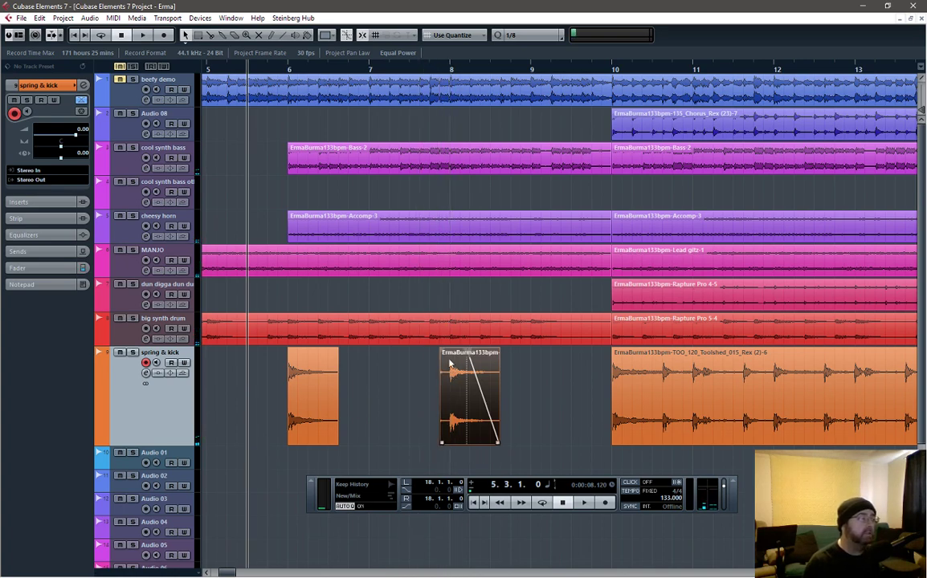
drag(441, 351, 448, 352)
key(space)
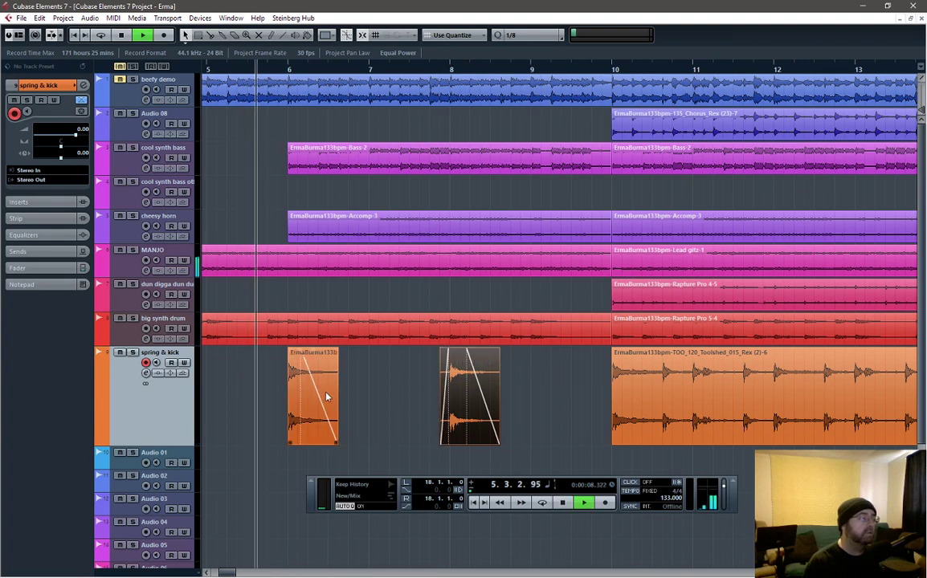
key(space)
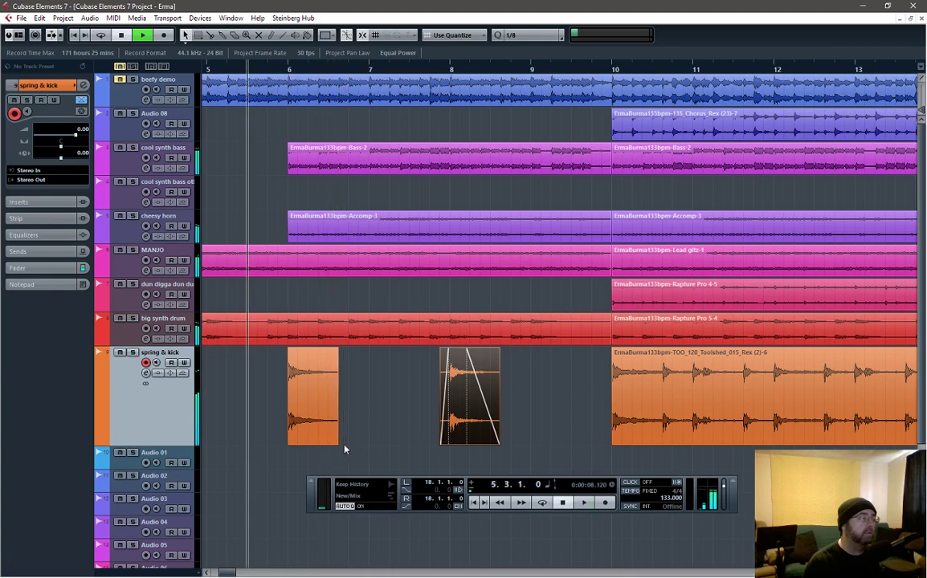
- Shorten the fade-out of the spring & kick hit at bar 6 to its very end and audition it in the mix
drag(337, 442, 337, 442)
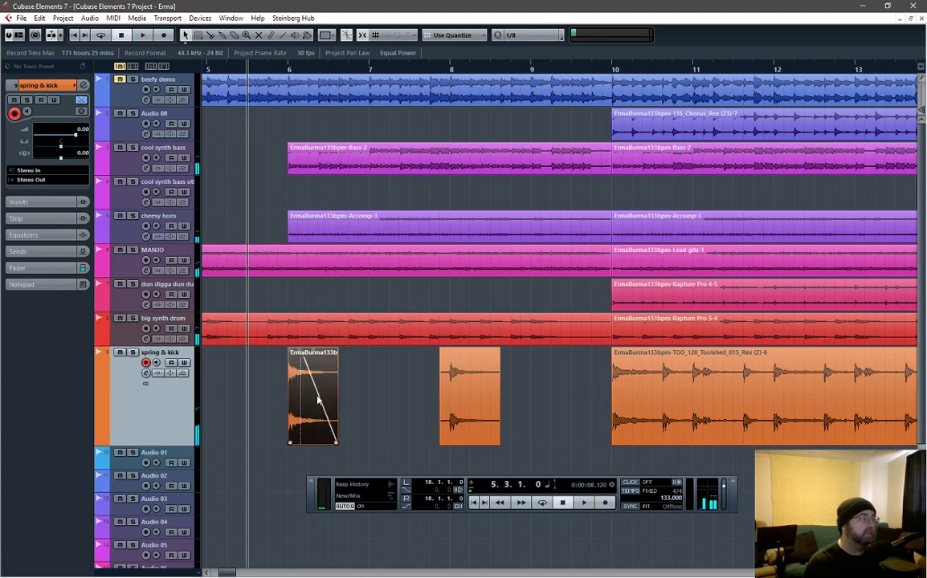
drag(299, 351, 333, 351)
click(471, 363)
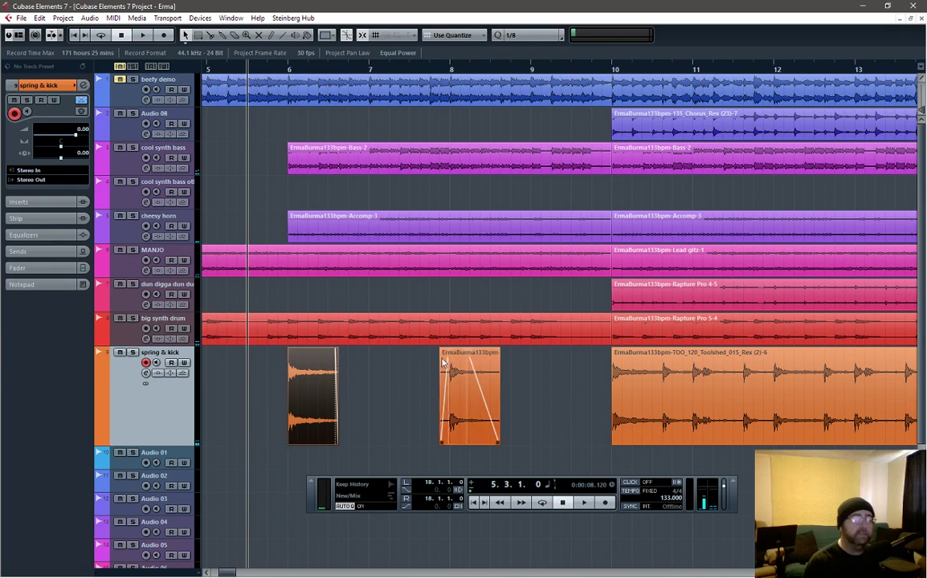
key(space)
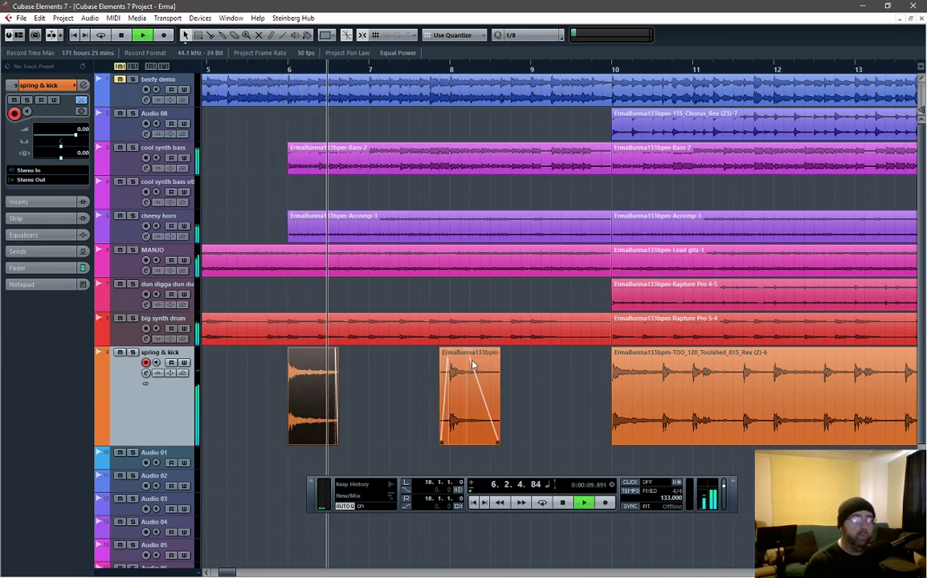
key(space)
click(389, 382)
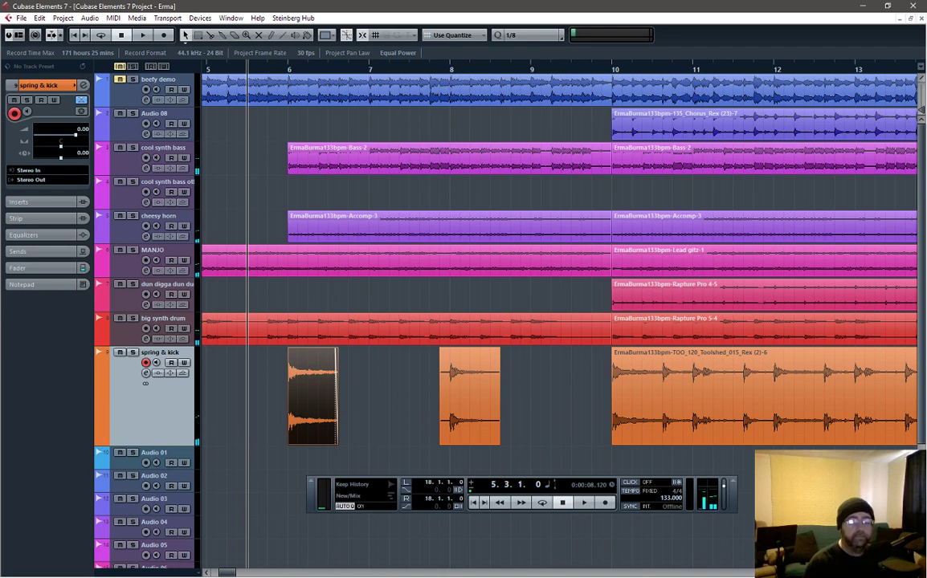
- Audition the spring & kick intro in the full mix from bar 5, beat 4
key(F2)
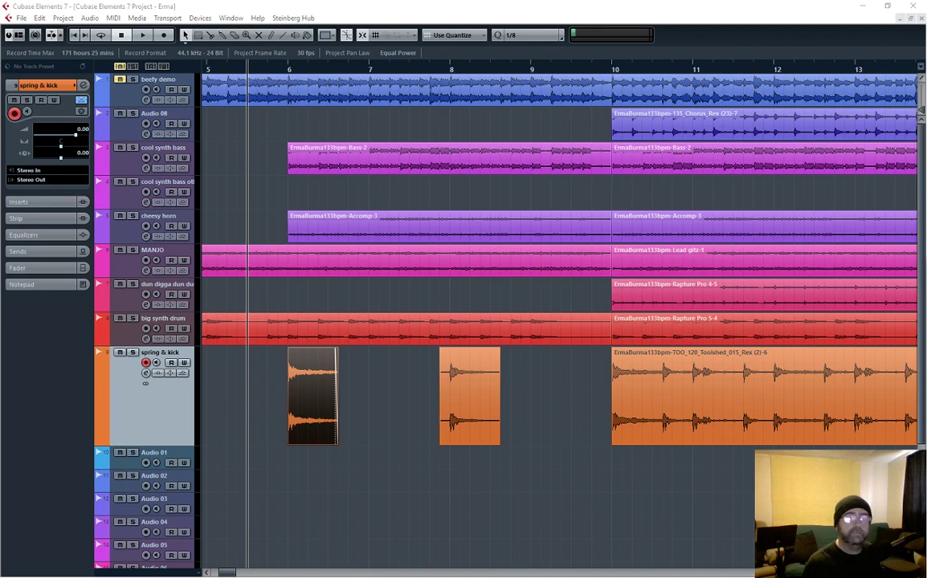
key(F2)
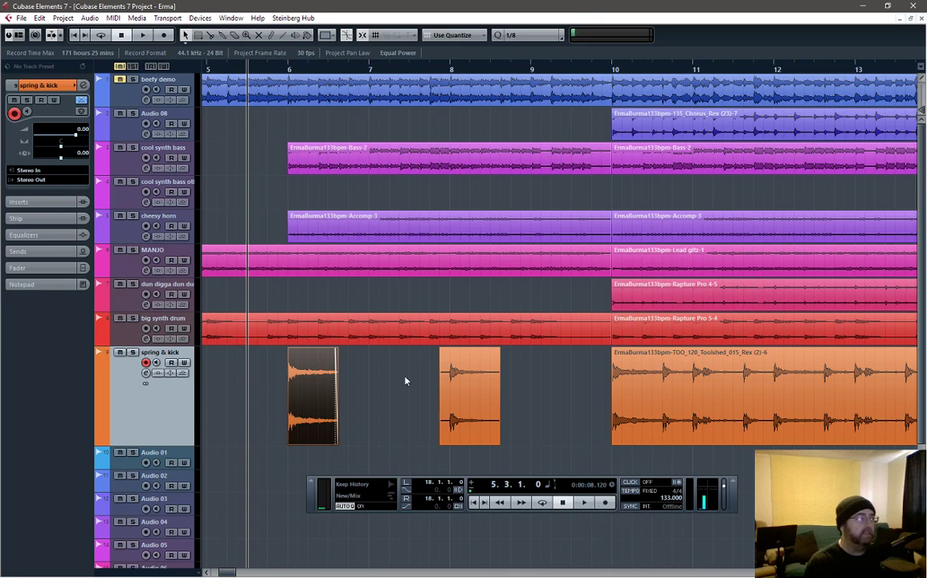
click(270, 71)
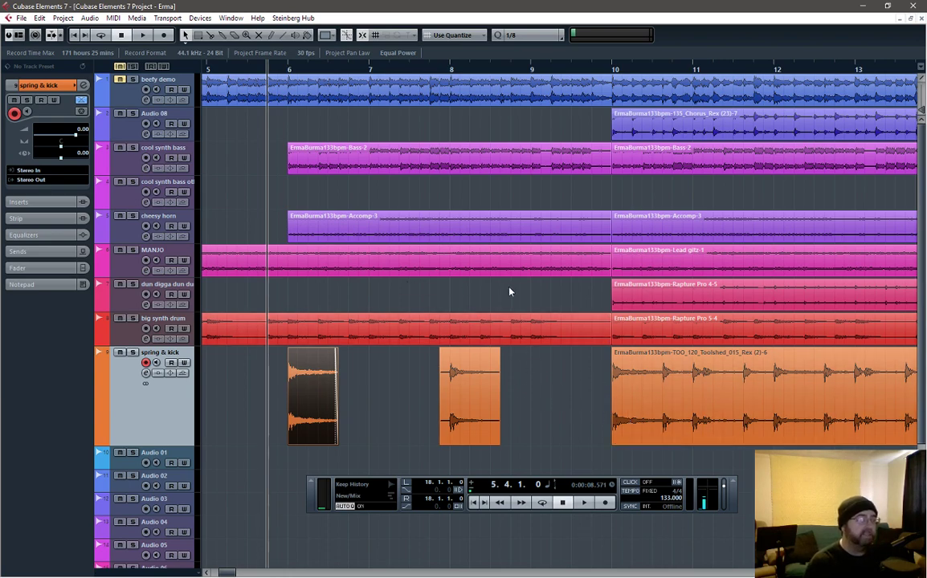
key(space)
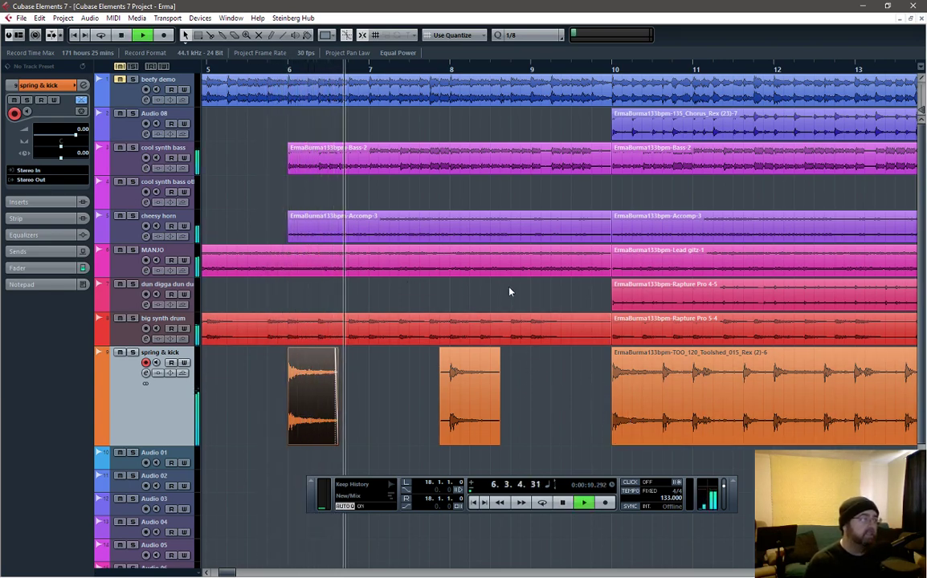
key(space)
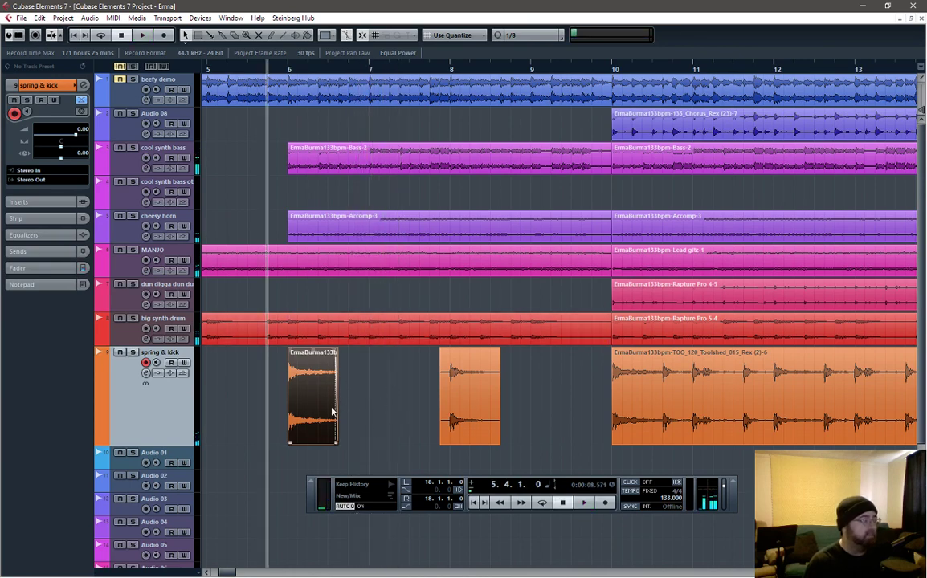
- Try extending the bar 8 spring & kick event back to the end of the bar 6 hit with a long fade-in, and audition it
drag(338, 441, 439, 440)
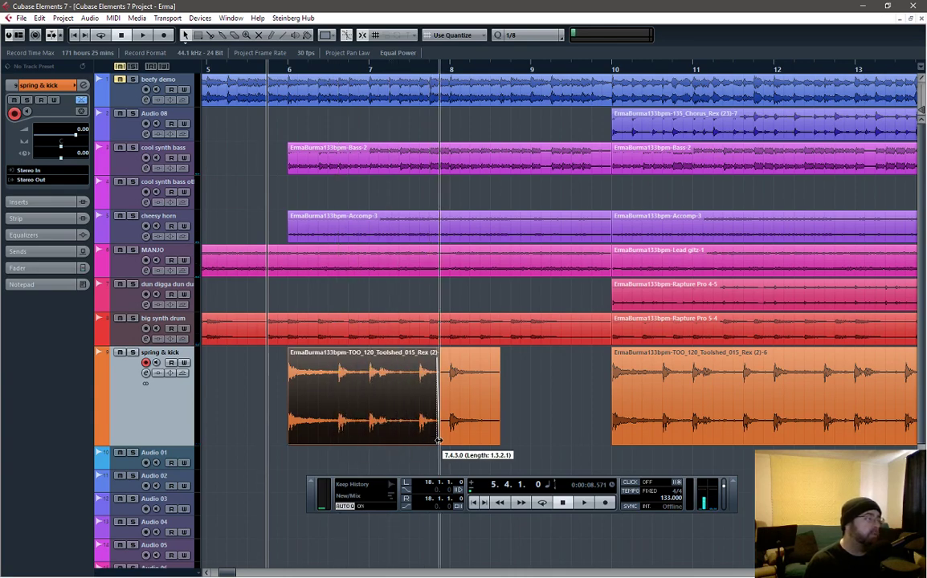
drag(439, 440, 338, 441)
drag(439, 441, 340, 440)
drag(349, 351, 410, 378)
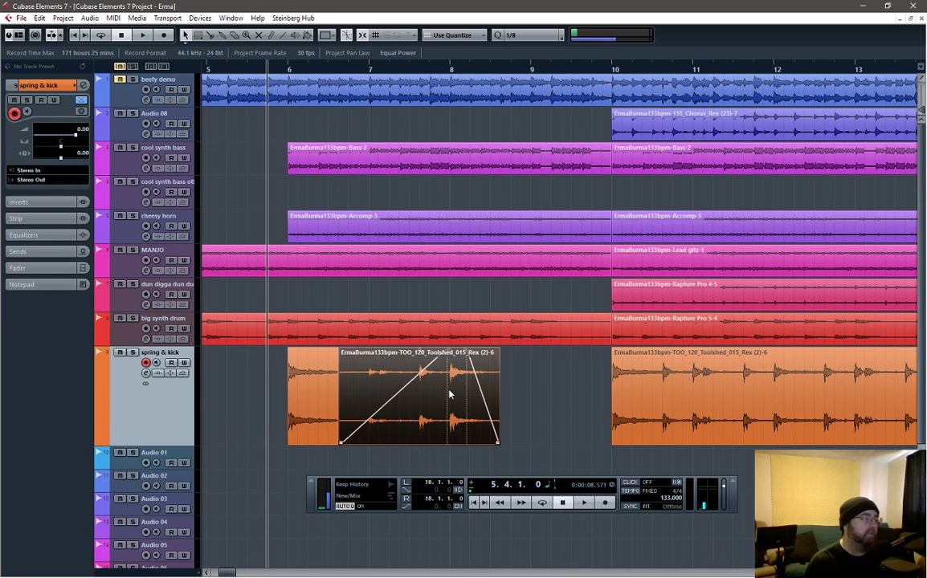
key(space)
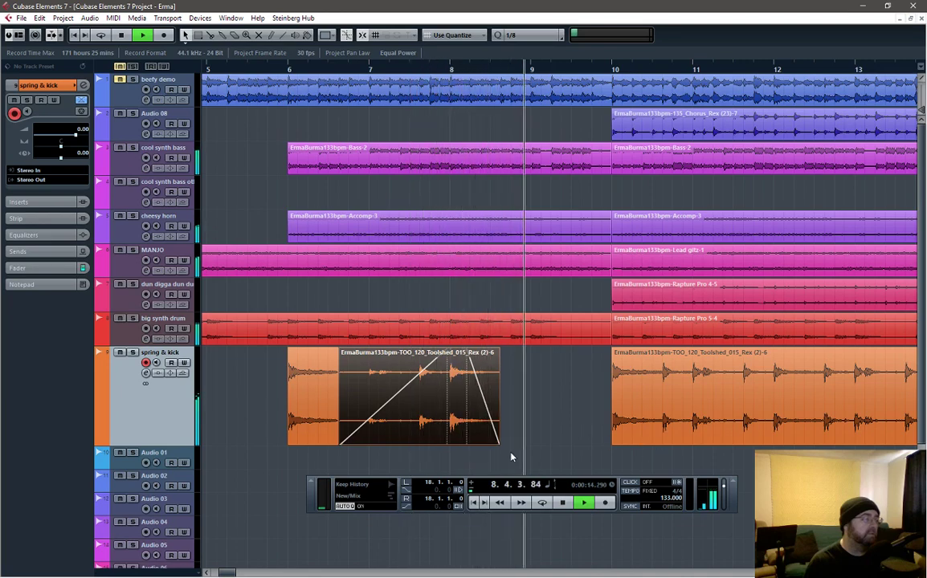
key(space)
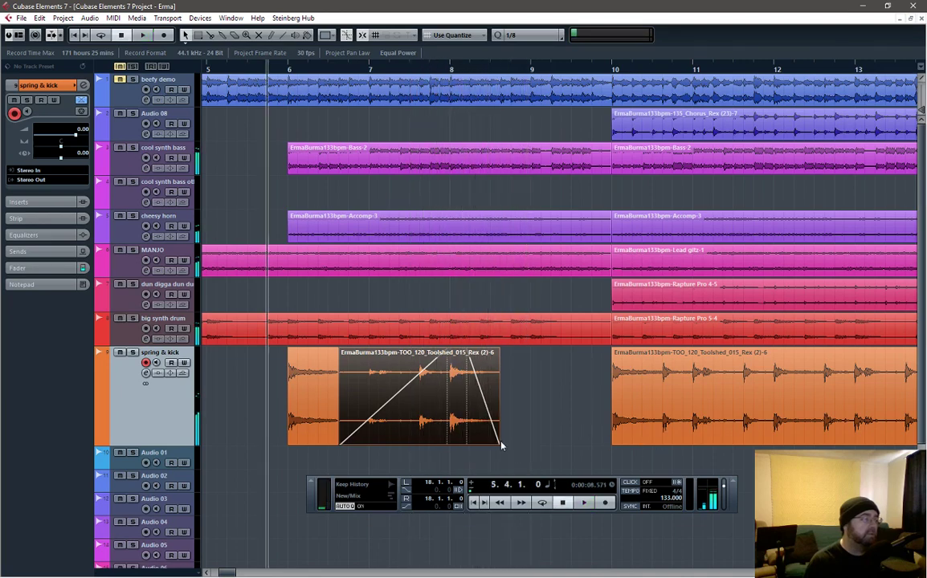
key(space)
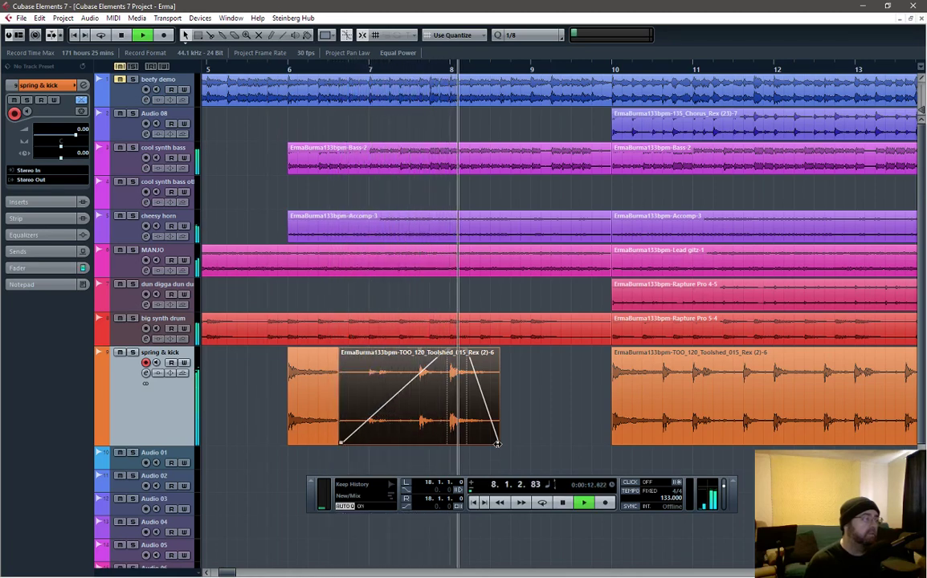
key(space)
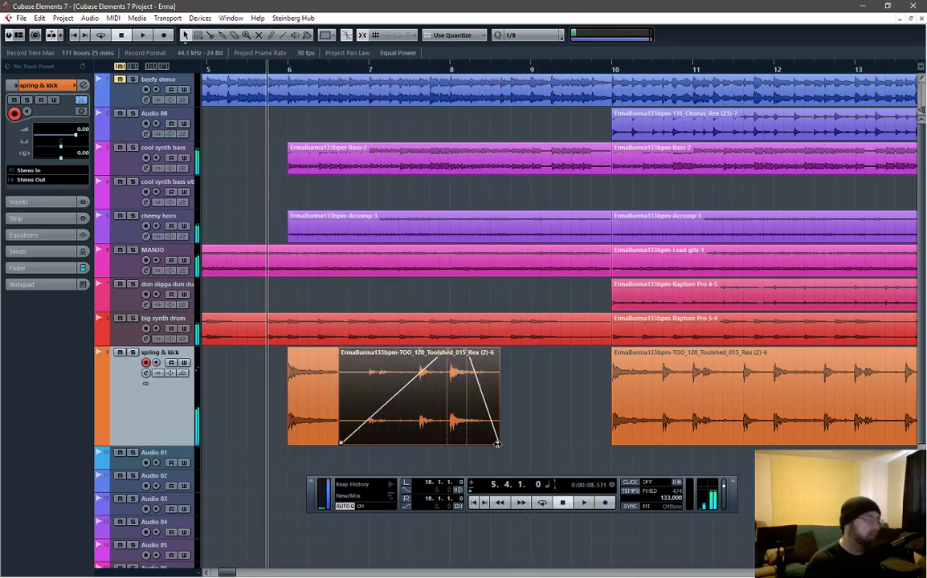
- Undo the trims and fades on the two spring & kick events between bars 6 and 10
key(ctrl+z)
key(ctrl+z)
key(ctrl+z)
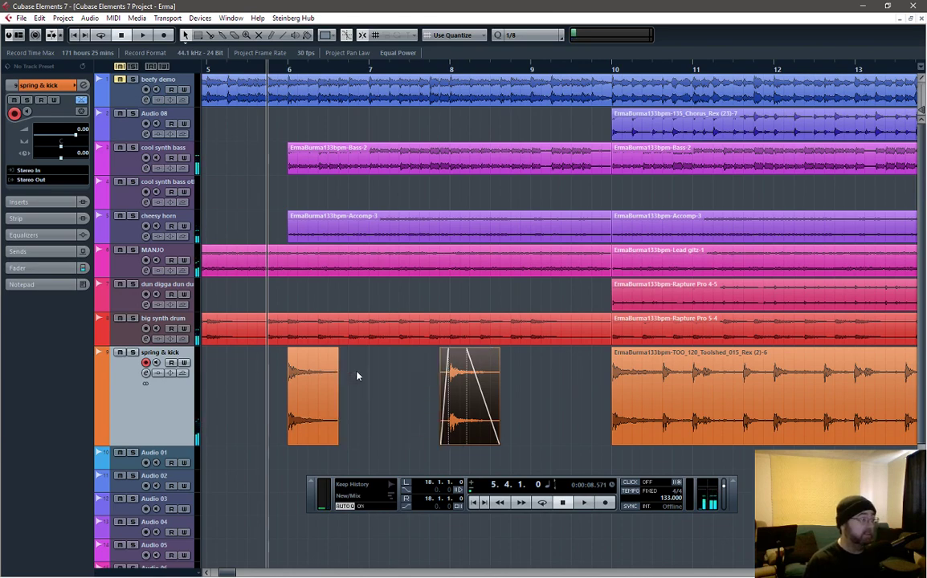
key(ctrl+z)
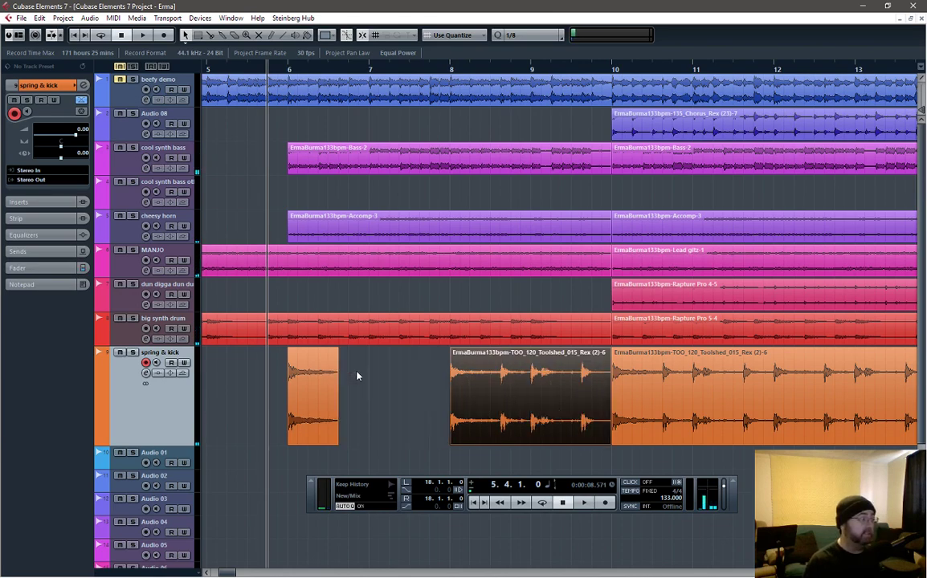
key(ctrl+z)
key(ctrl+z)
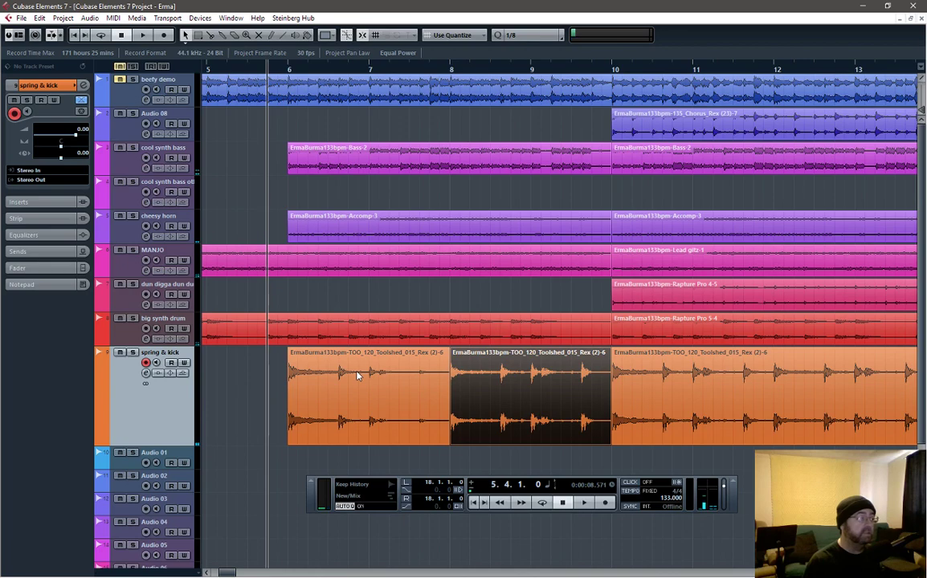
- Undo the fade-out and the last trim on the bar 6 spring & kick event, and audition the mix from bar 5, beat 4
key(ctrl+z)
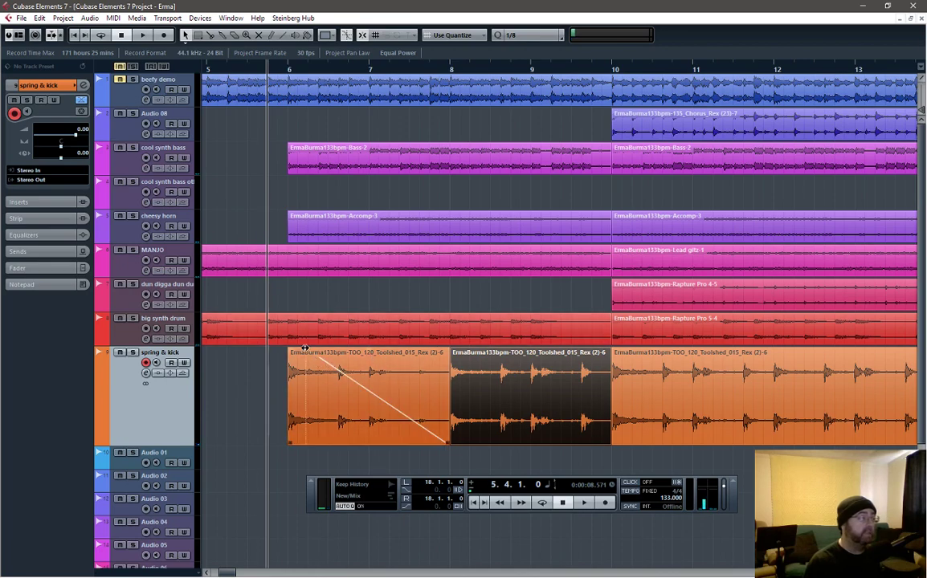
key(ctrl+z)
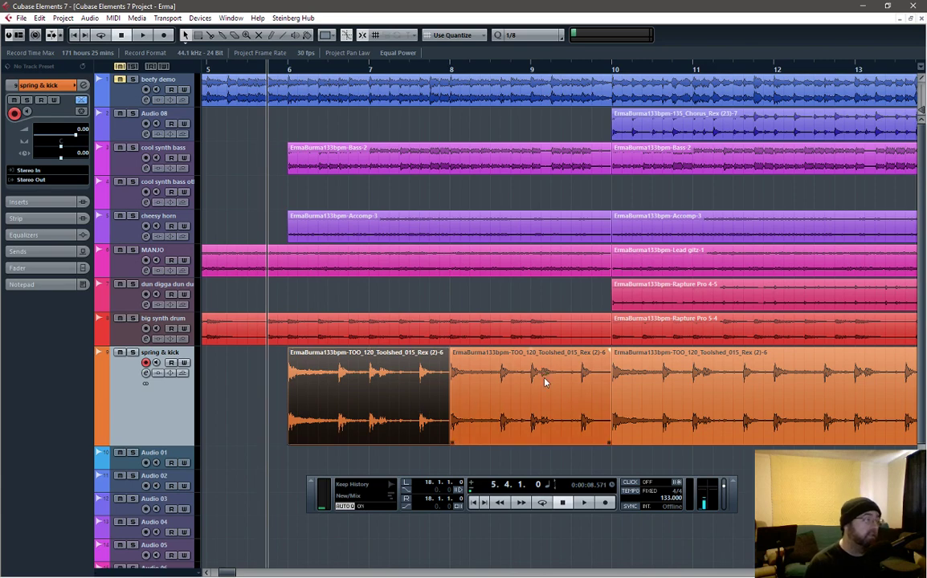
key(space)
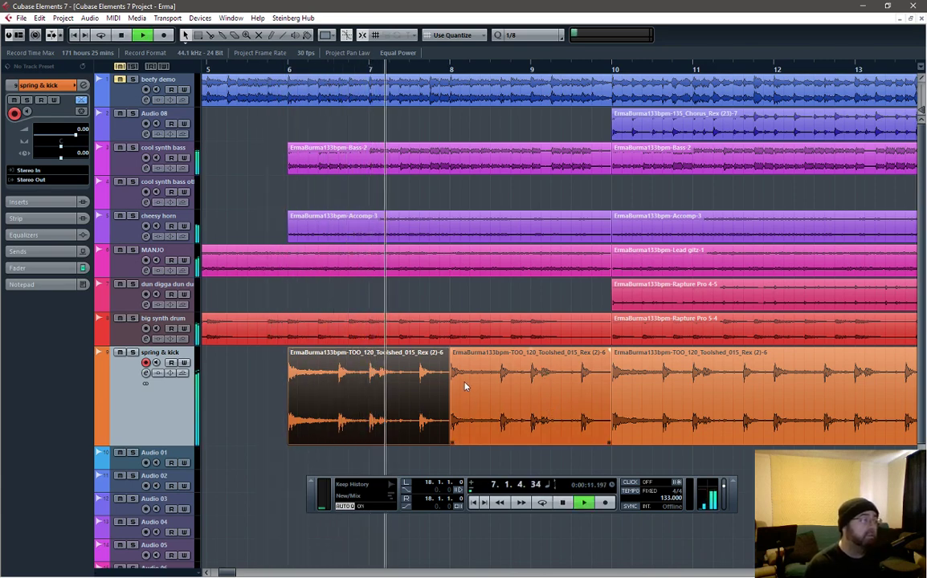
key(space)
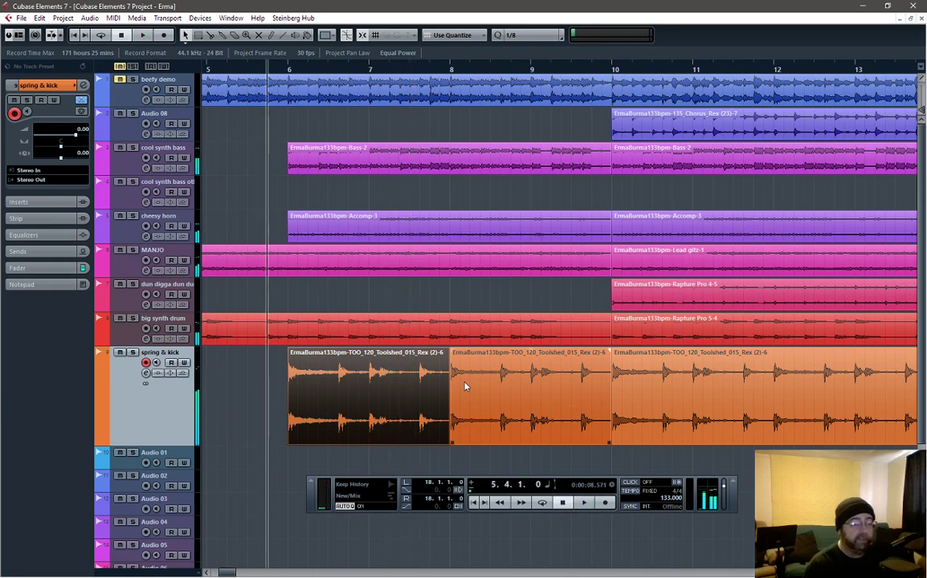
- Audition the spring & kick track in solo from bar 5, beat 4
key(space)
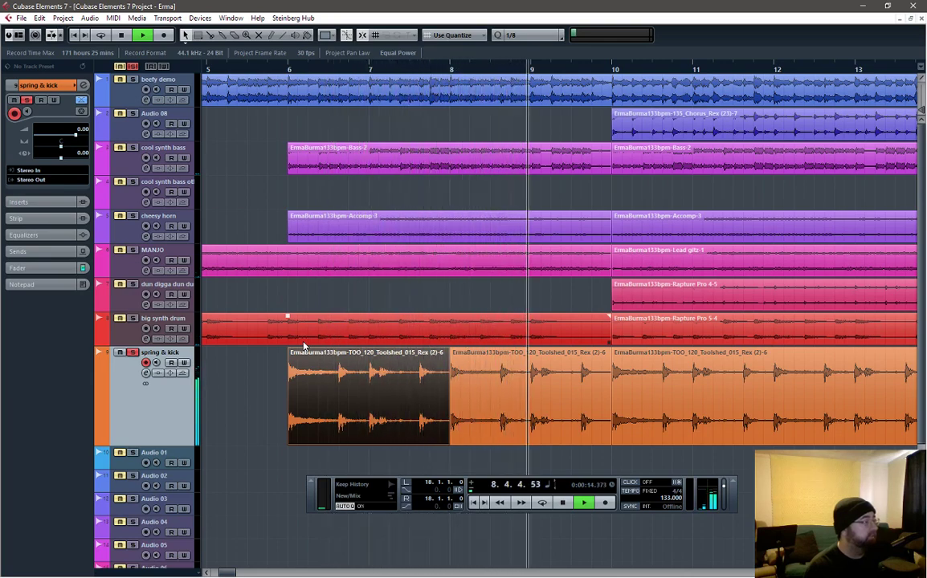
key(space)
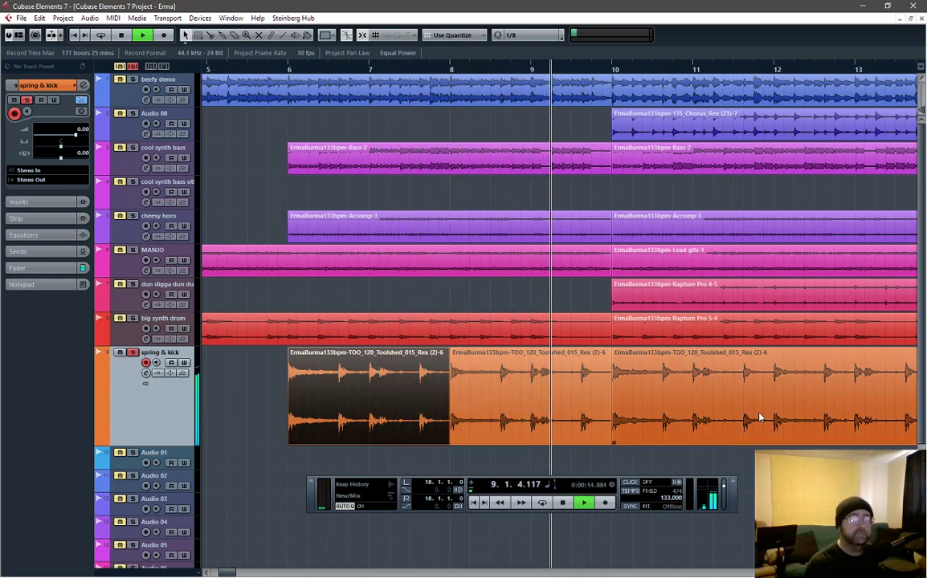
key(space)
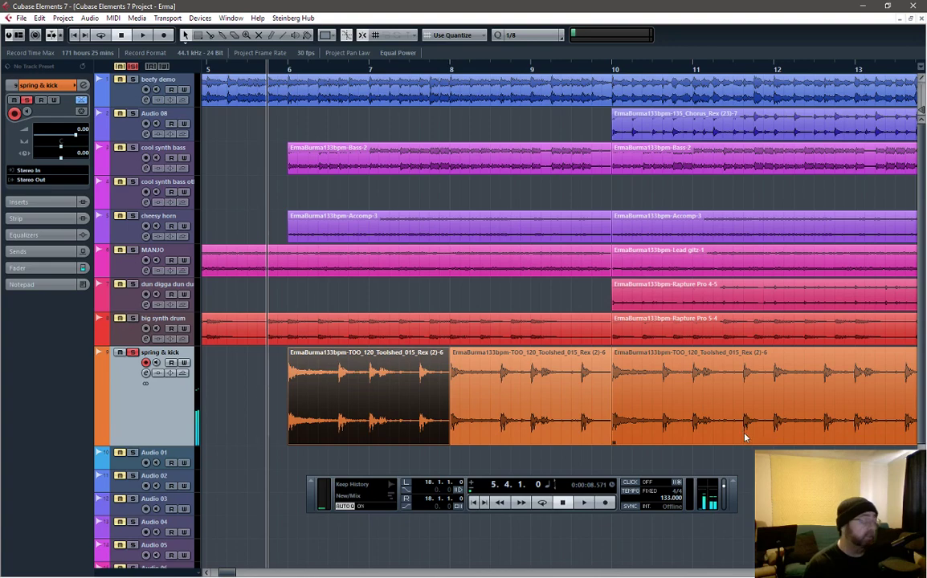
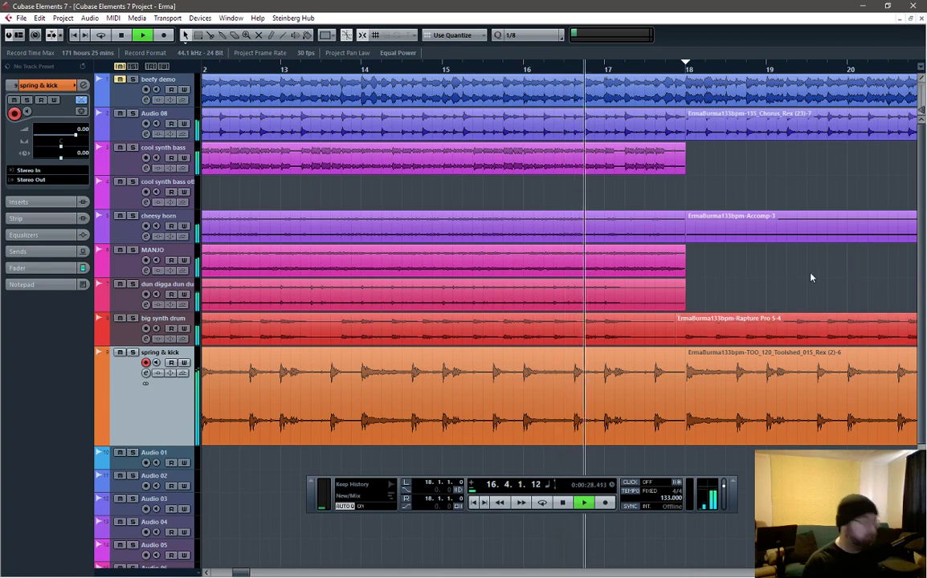
- Audition the full arrangement through to bar 26, and spot-check playback from bars 26 and 34
key(g)
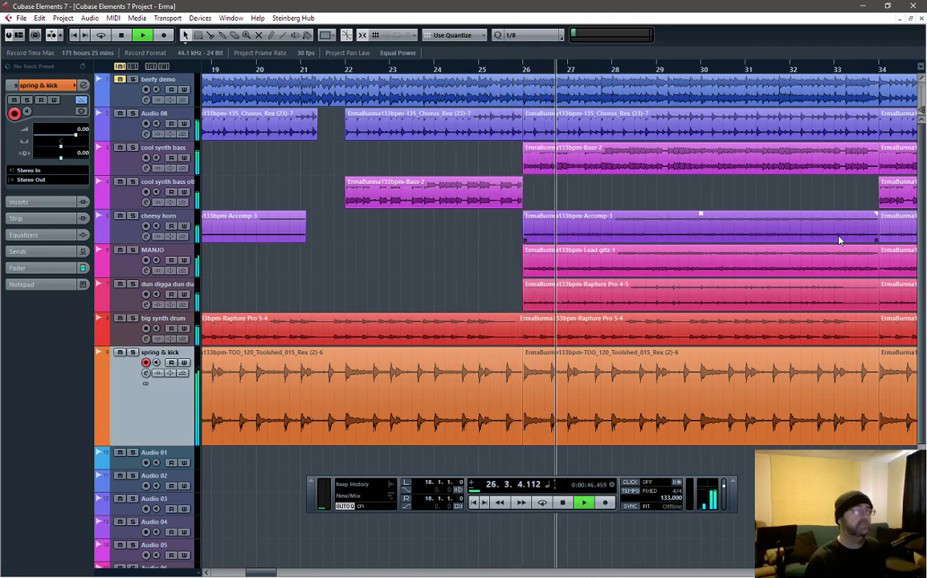
key(space)
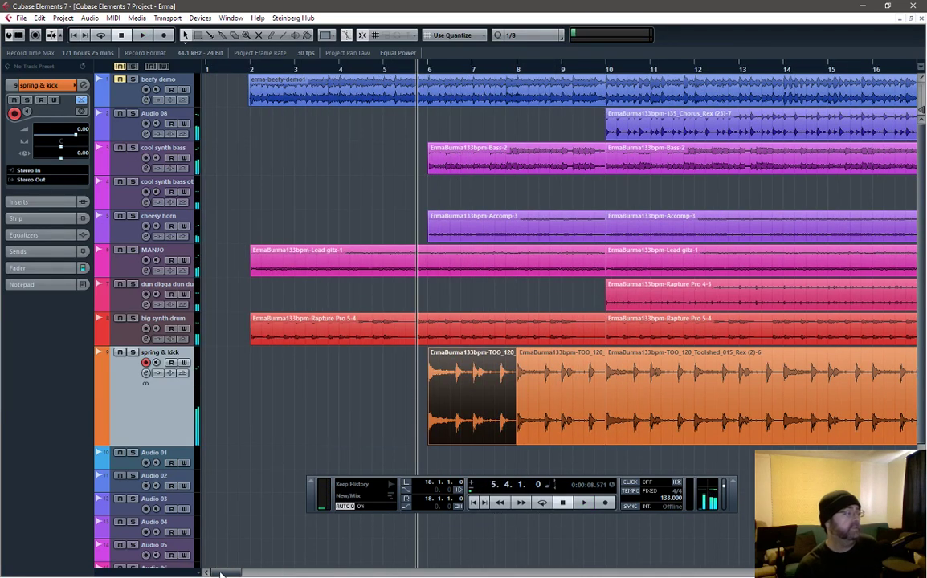
drag(222, 574, 262, 565)
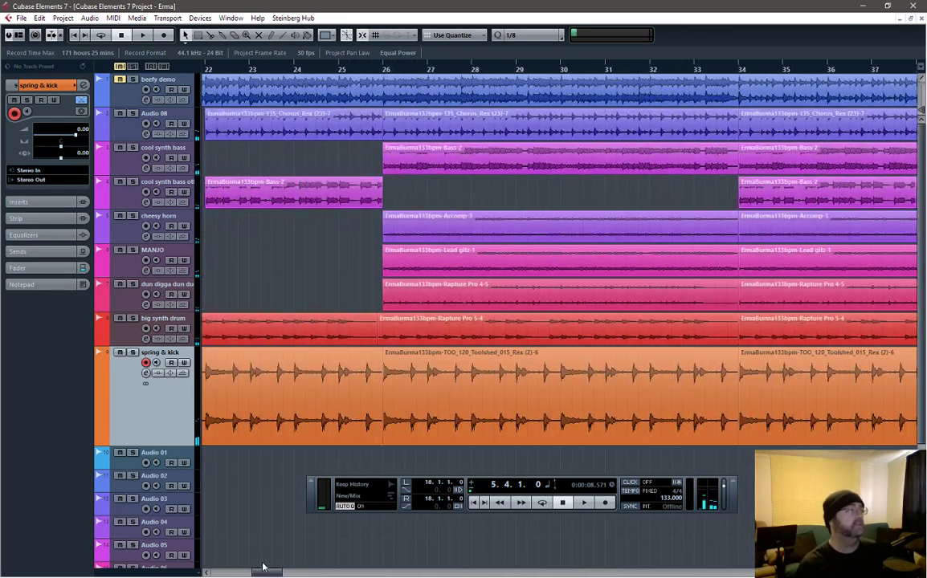
click(385, 70)
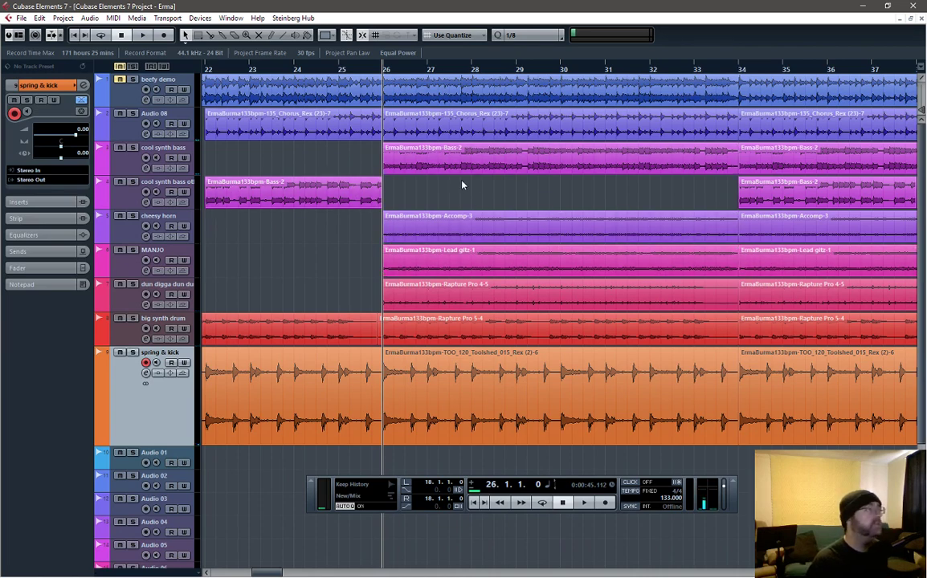
key(space)
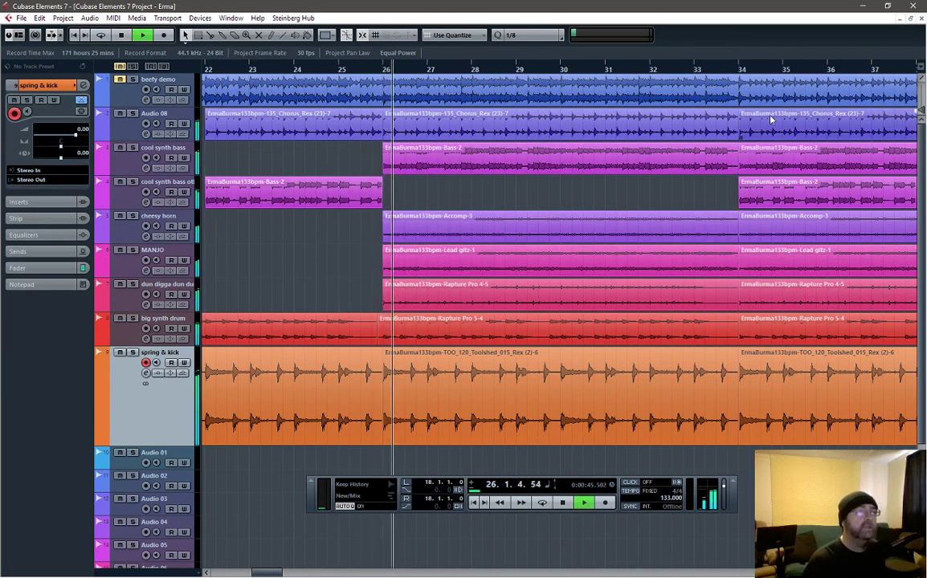
click(738, 71)
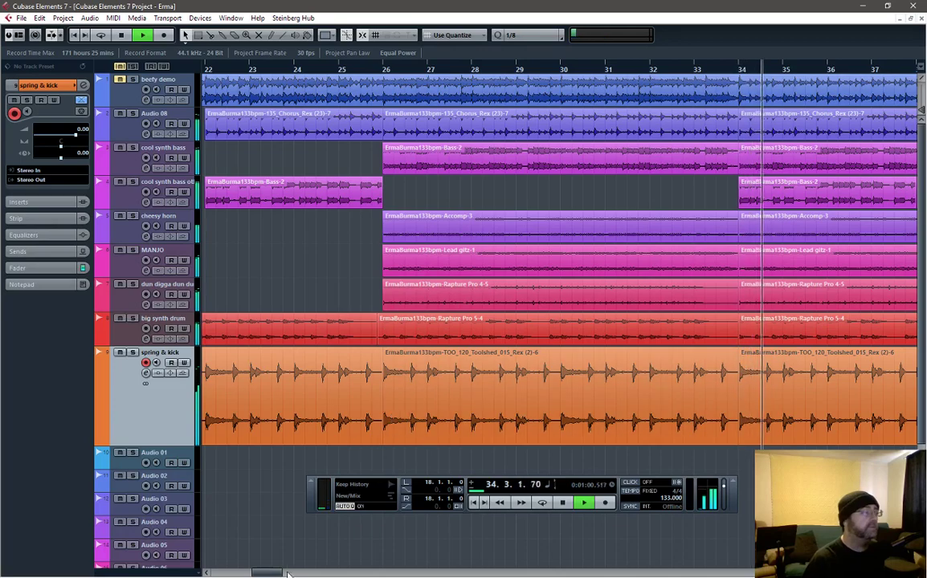
key(space)
- Delete the cool synth bass event between bars 34 and 42, and audition the transition from just before bar 34
mouse_move(274, 574)
mouse_down()
mouse_move(310, 574)
mouse_move(290, 575)
mouse_up()
click(606, 169)
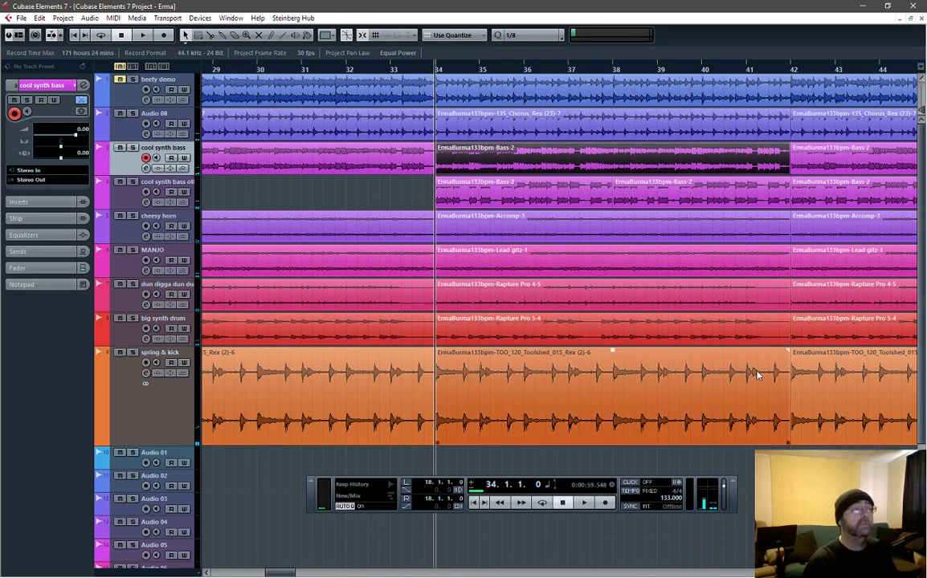
key(Delete)
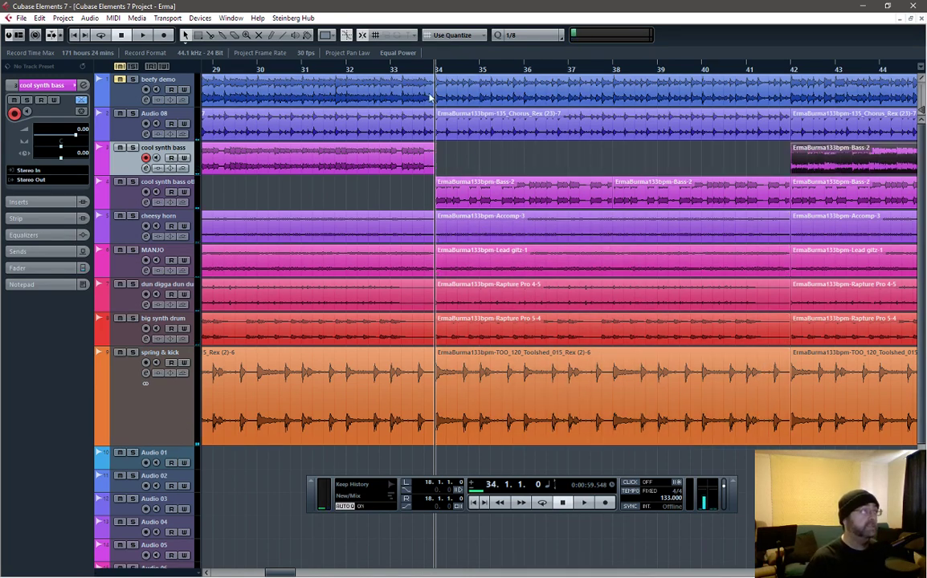
click(428, 69)
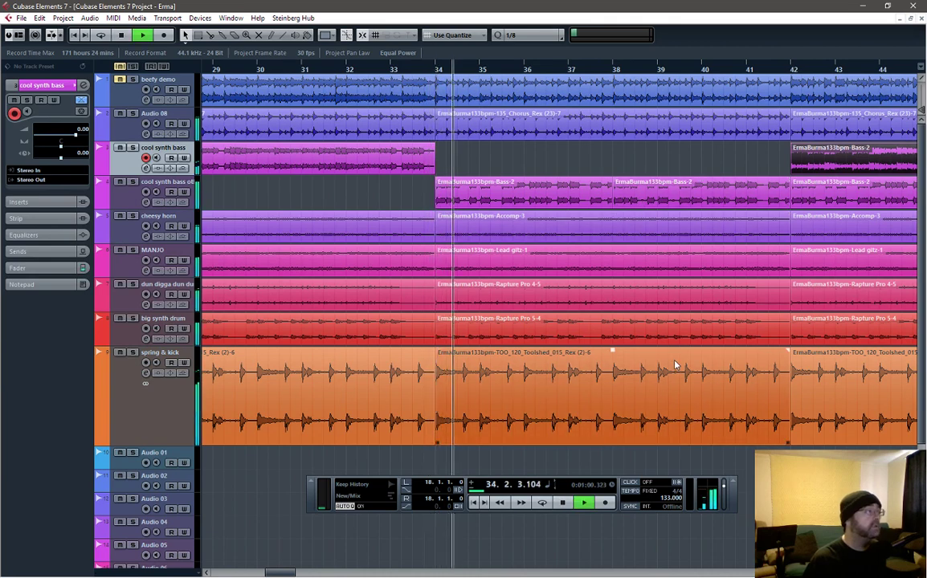
key(space)
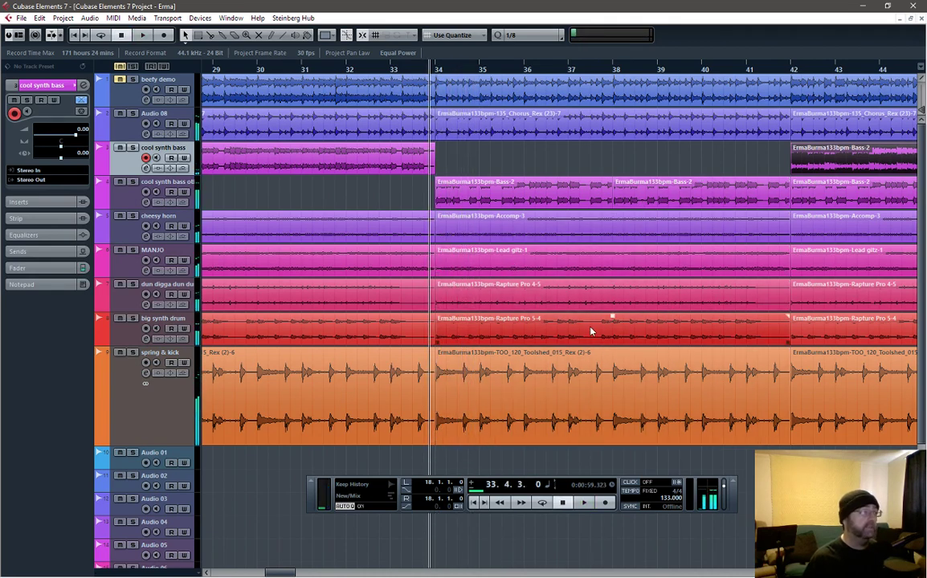
- Delete the MANJO and cheesy horn events between bars 34 and 42, and audition the section from just before bar 34
click(571, 295)
click(561, 261)
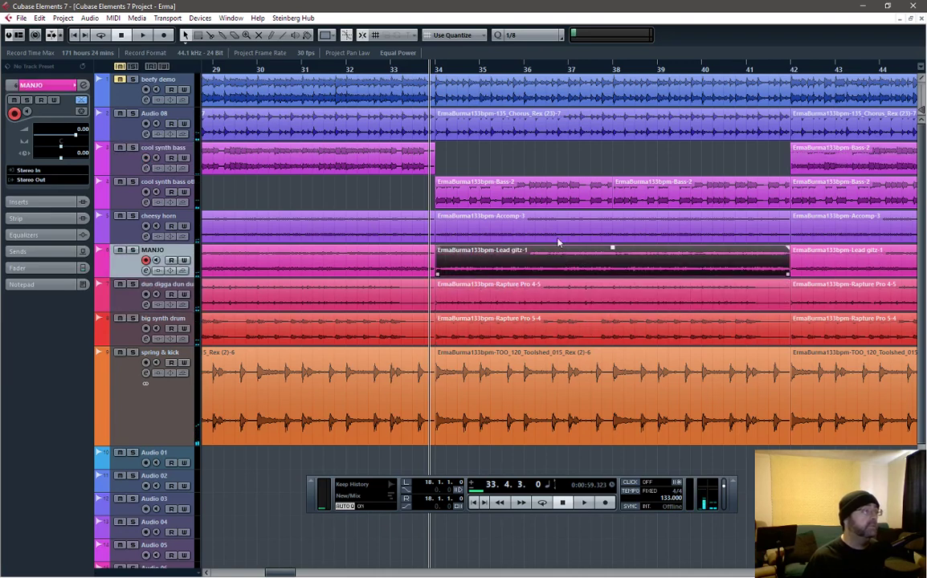
shift+click(555, 224)
key(Delete)
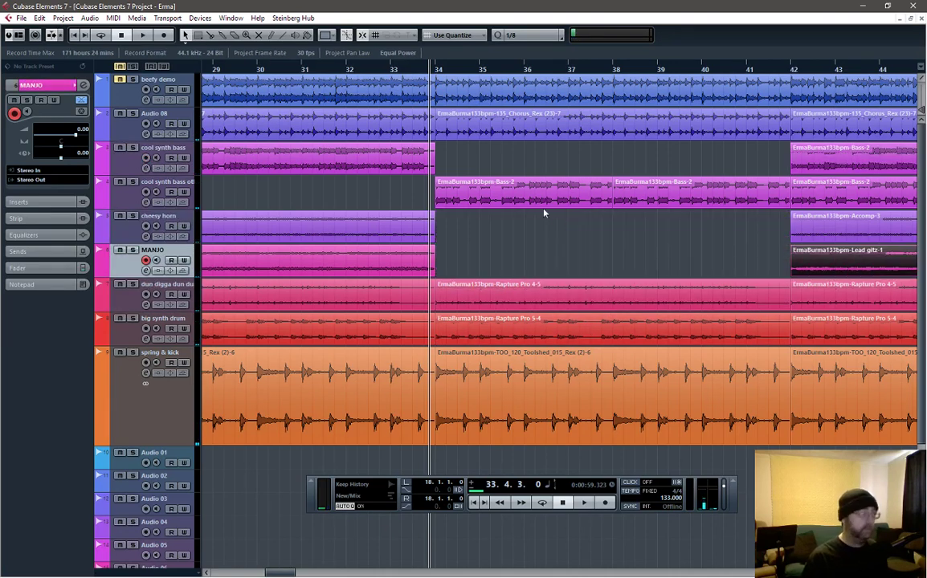
key(space)
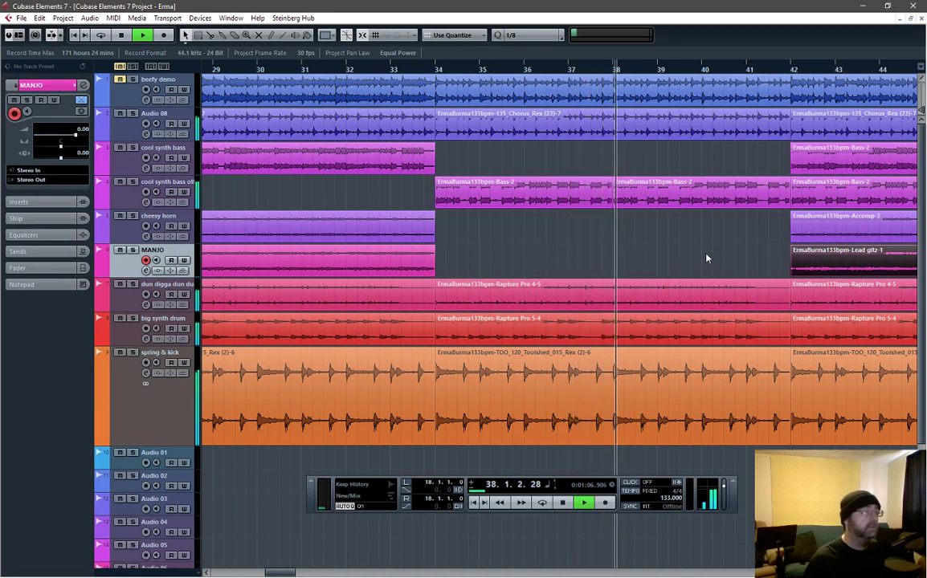
key(space)
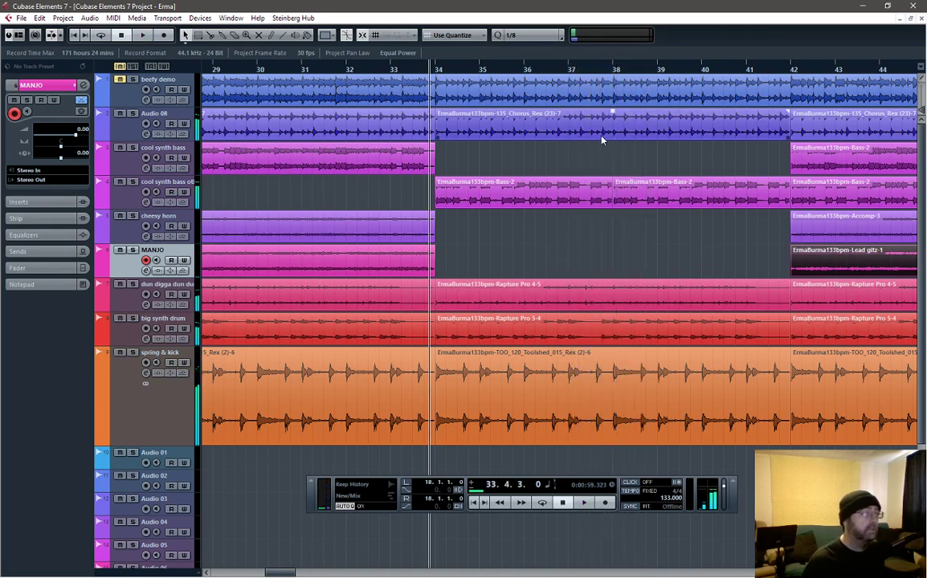
- Check the dun digga dun track in solo from bar 26, and delete its event between bars 26 and 34
click(562, 204)
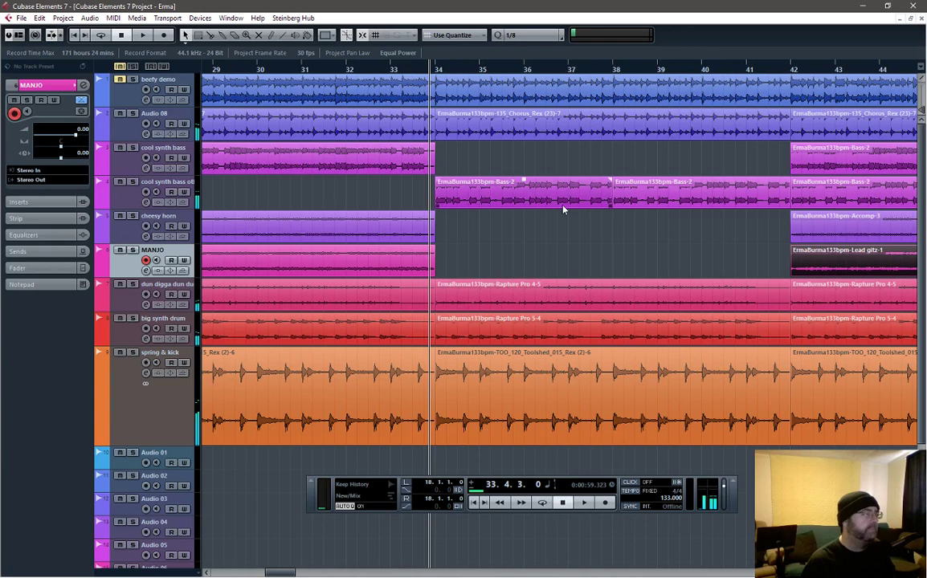
click(169, 289)
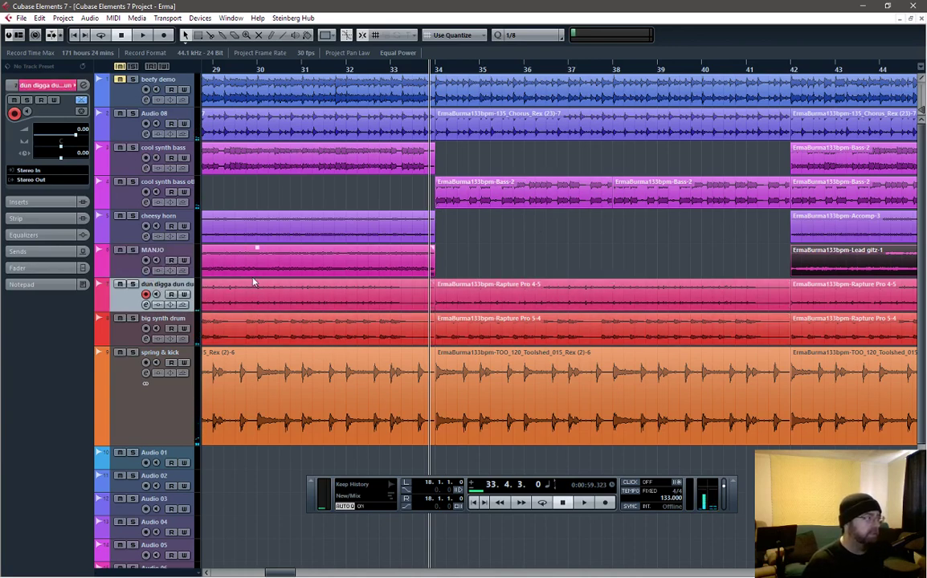
drag(271, 574, 259, 574)
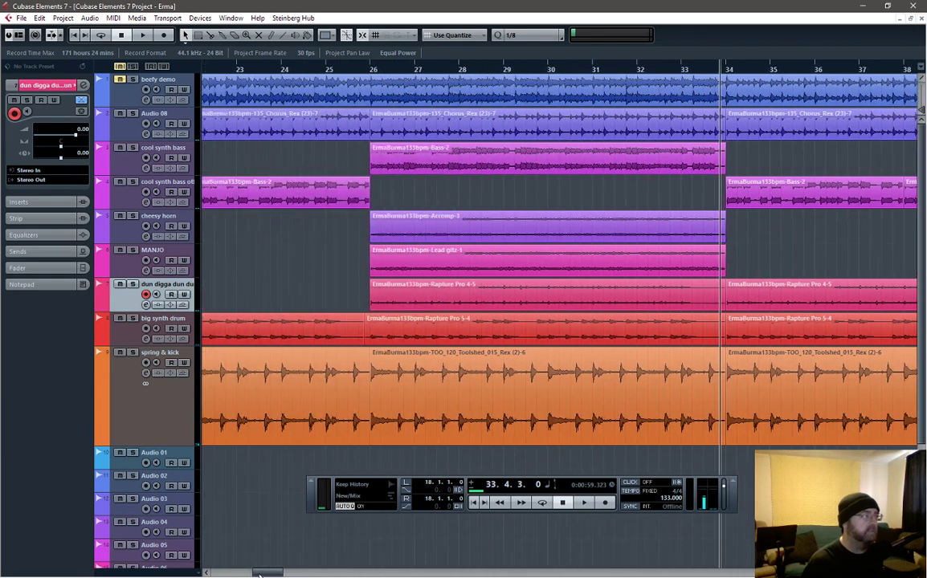
click(372, 70)
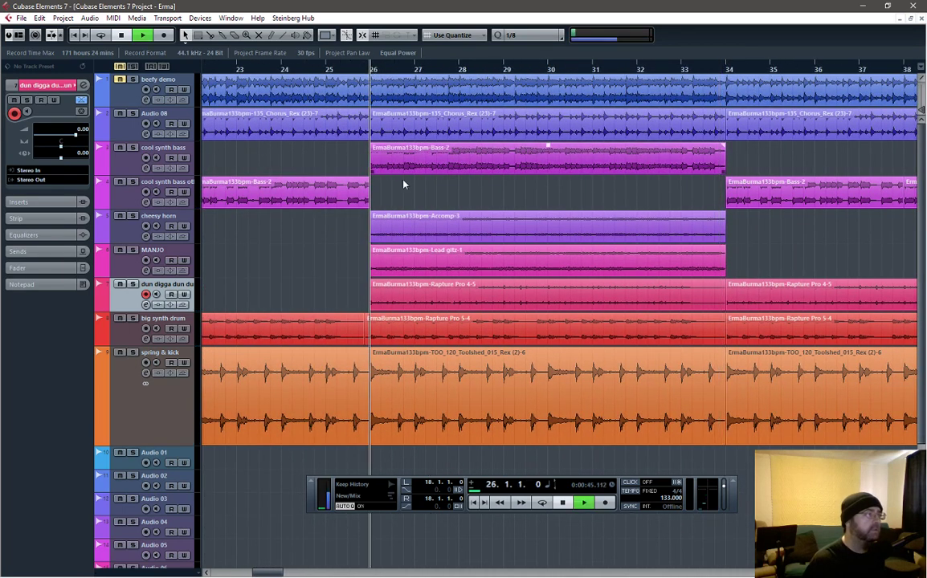
key(space)
click(134, 285)
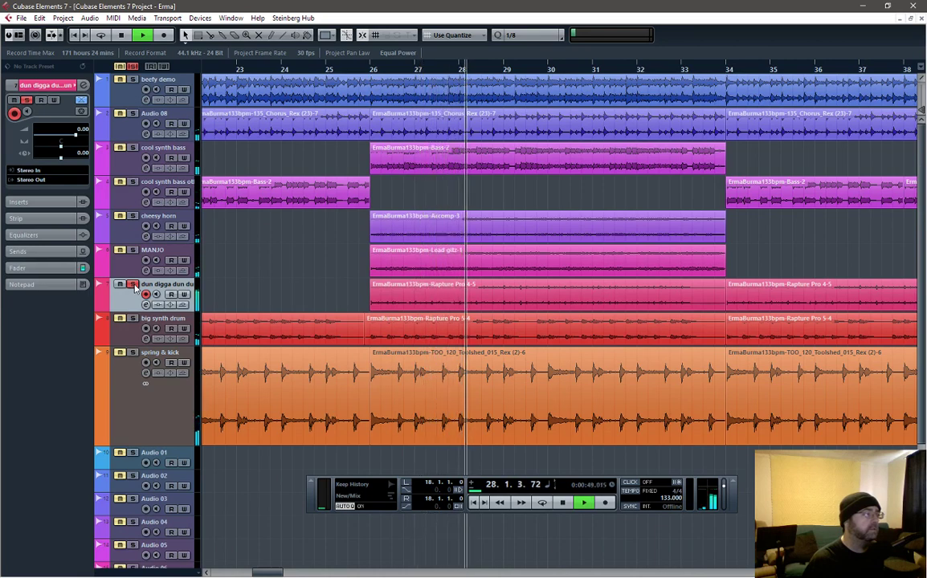
key(space)
click(531, 301)
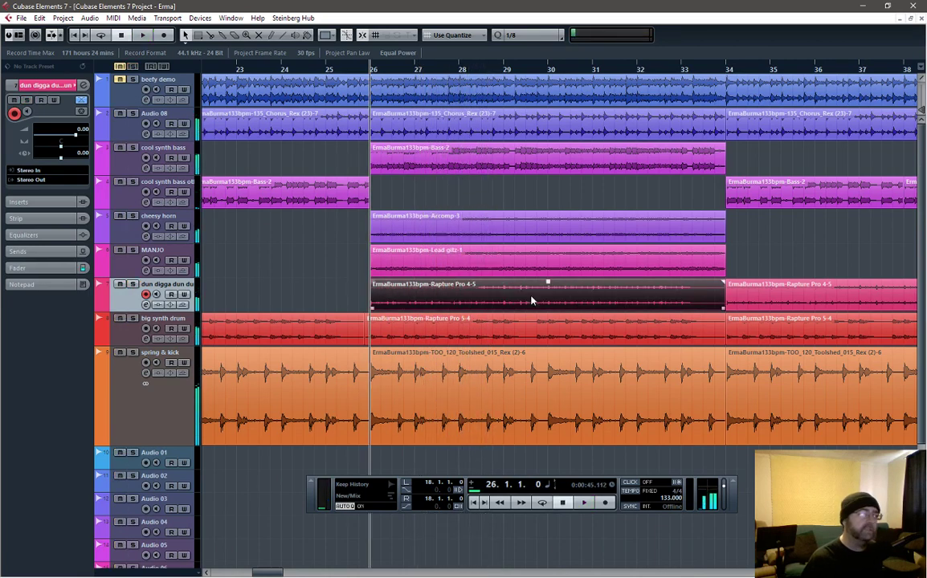
key(Delete)
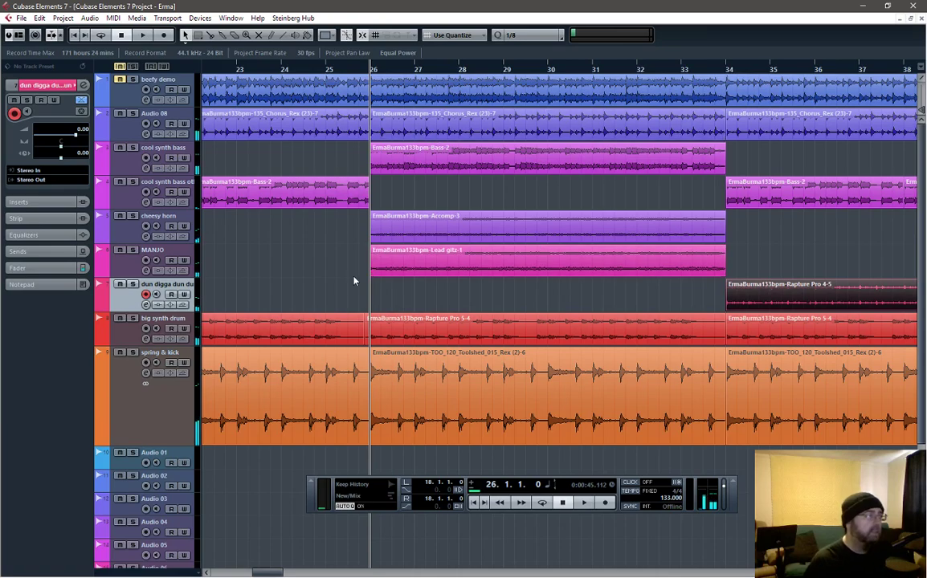
- Audition the soloed big synth drum past bar 34, and delete its event between bars 26 and 34
mouse_move(262, 575)
mouse_down()
mouse_move(228, 575)
mouse_move(280, 572)
mouse_up()
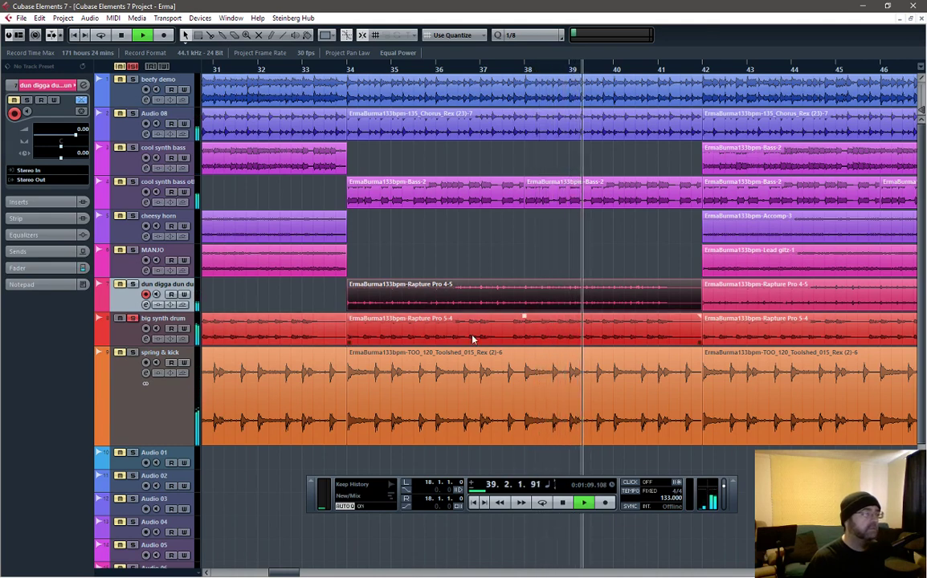
key(space)
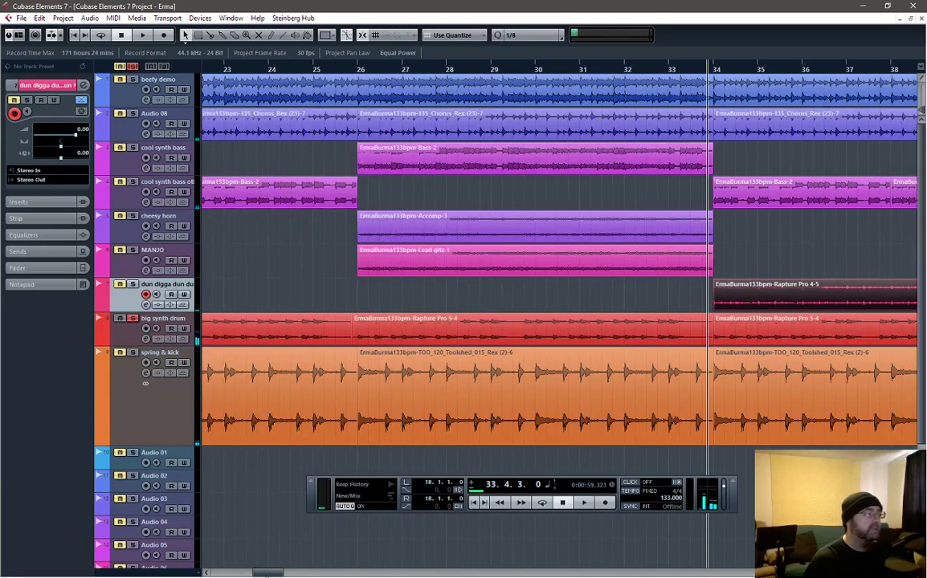
click(533, 322)
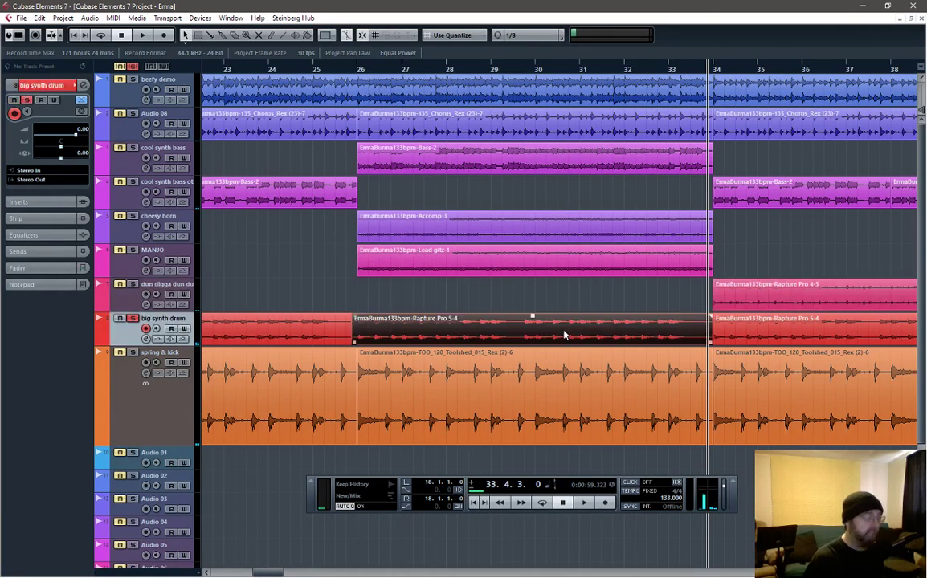
key(Delete)
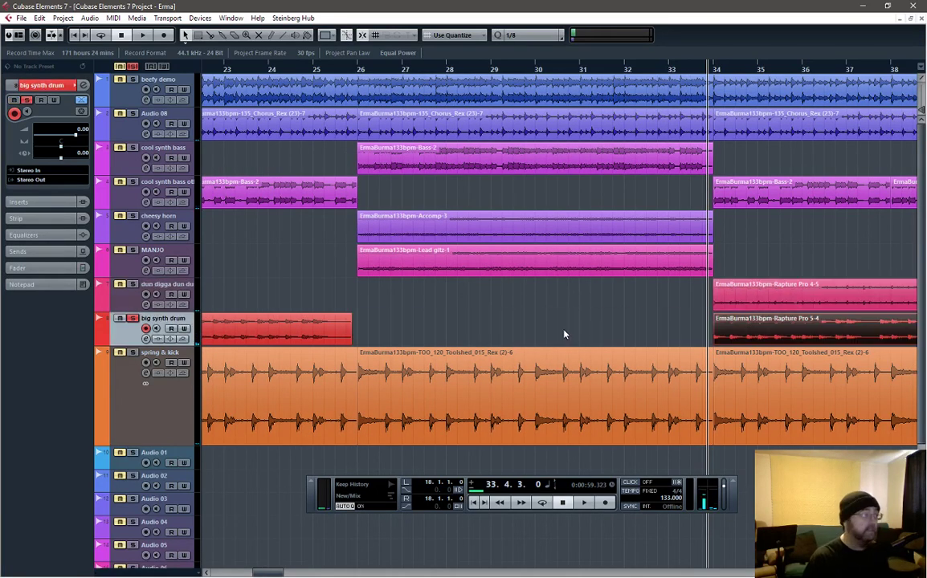
- Audition the lead-in to bar 26 from bar 24, beat 4, and turn off solo on all tracks
click(301, 74)
key(space)
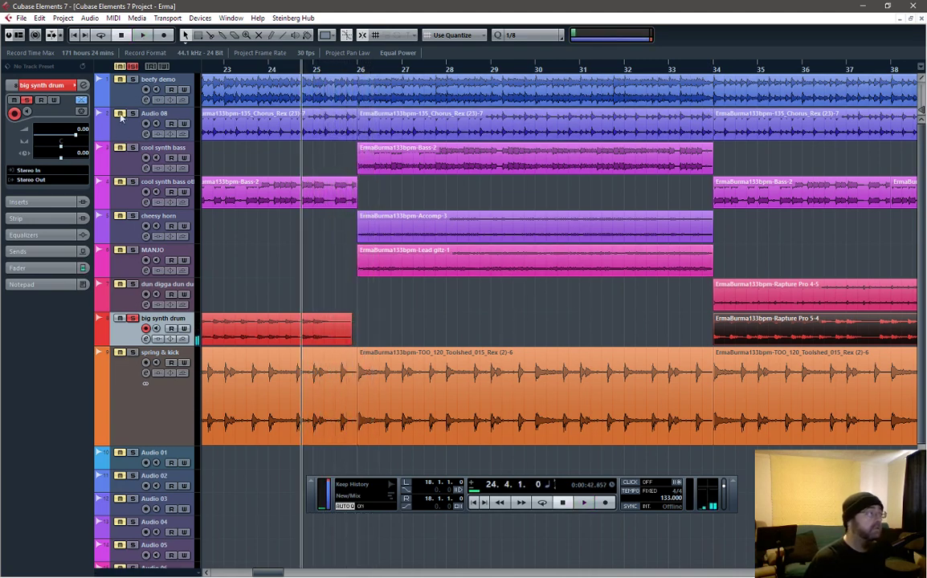
key(space)
click(131, 66)
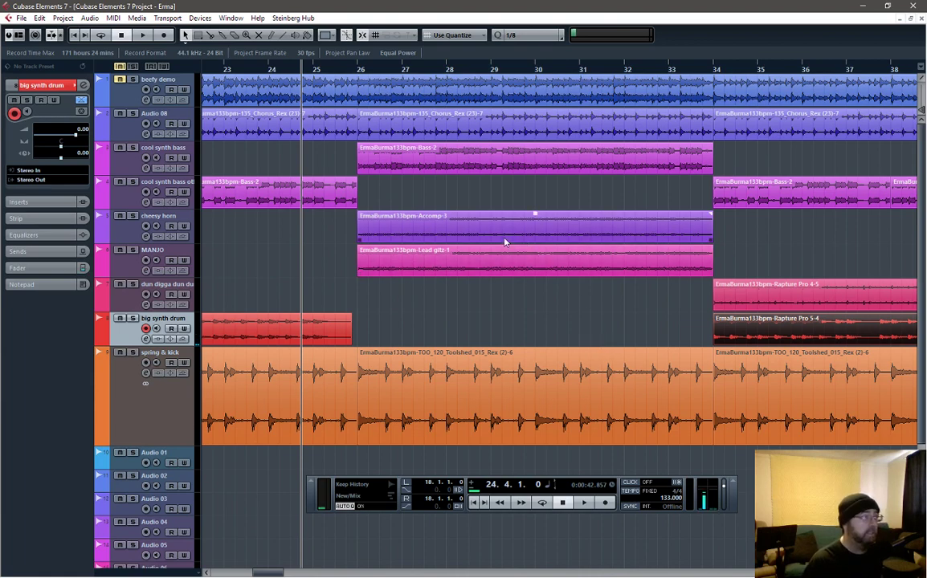
- Check the beefy demo track in solo, and turn its solo off again
click(159, 81)
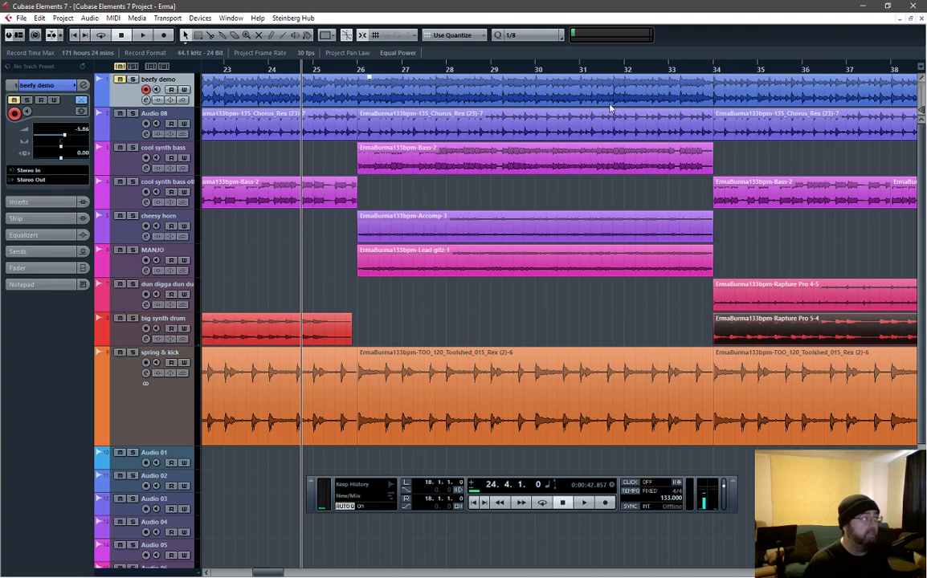
click(133, 81)
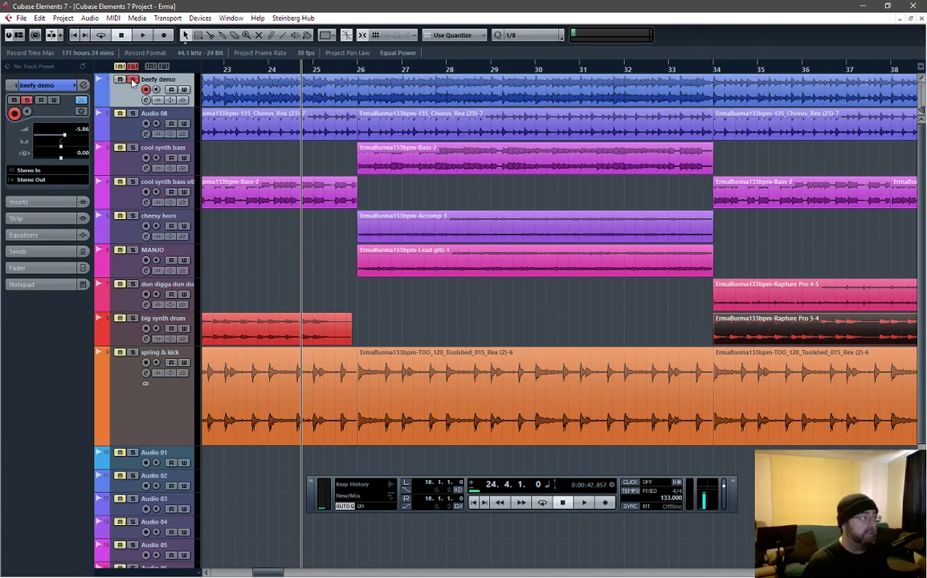
click(133, 80)
key(m)
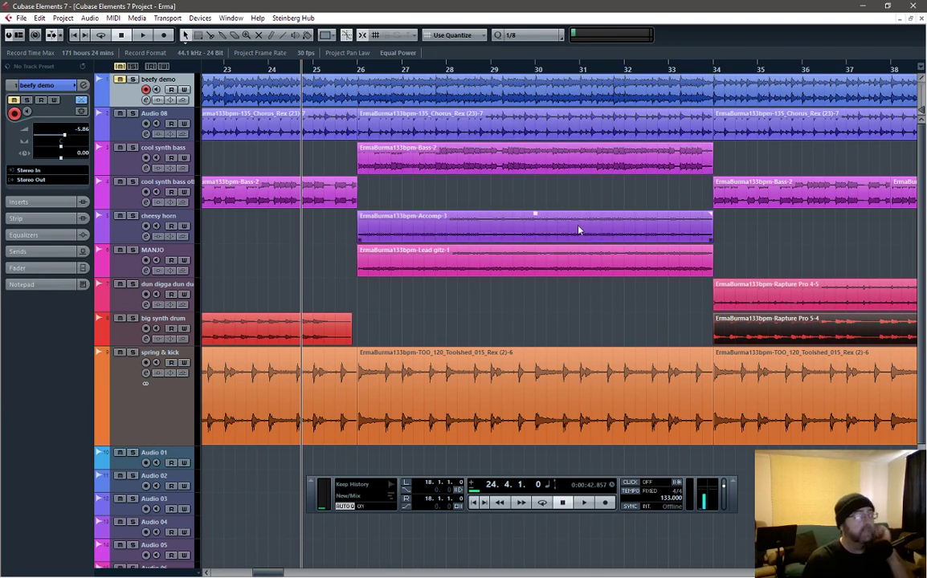
- Audition the full arrangement from the section start at bar 34
click(563, 70)
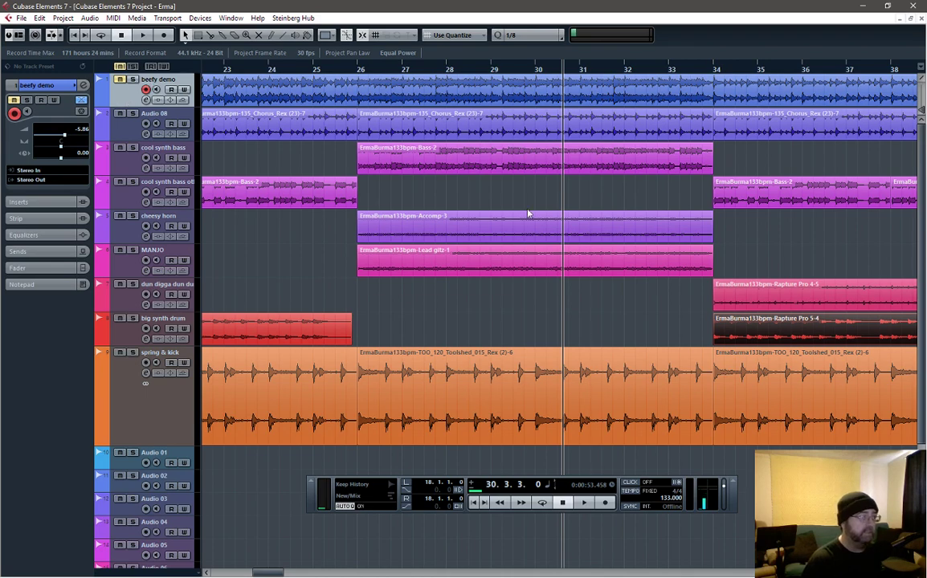
double_click(713, 68)
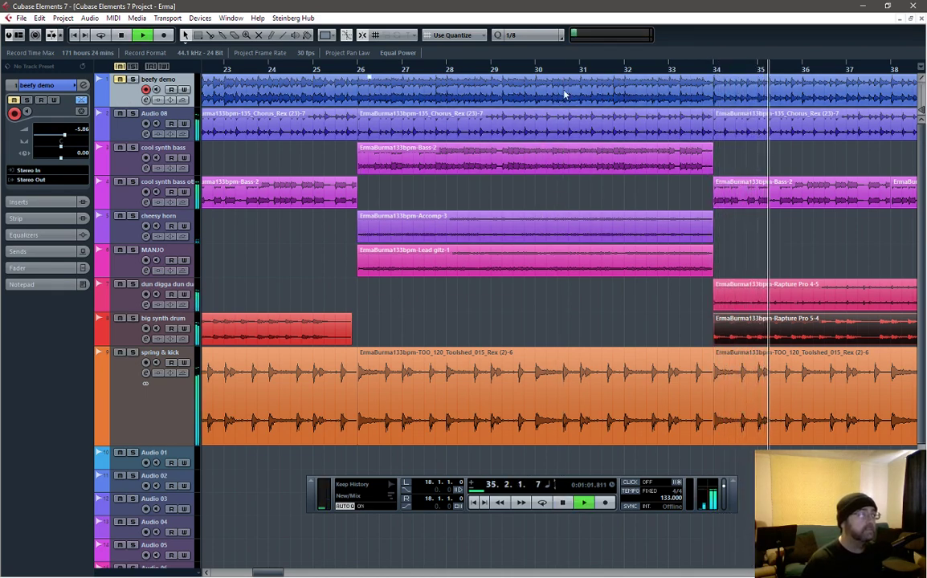
key(space)
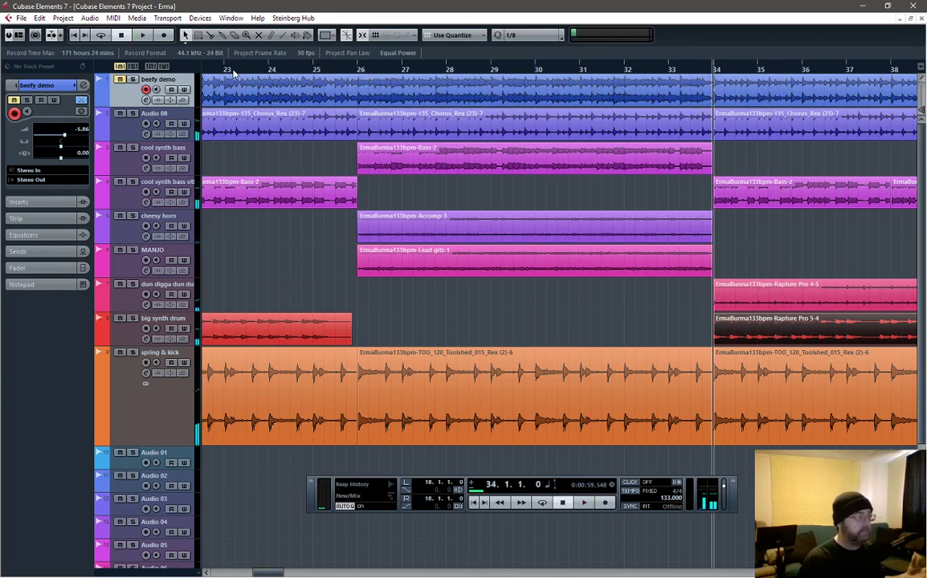
- Set the quantize value to 1/1, and place the playback cursor at bar 26
click(235, 71)
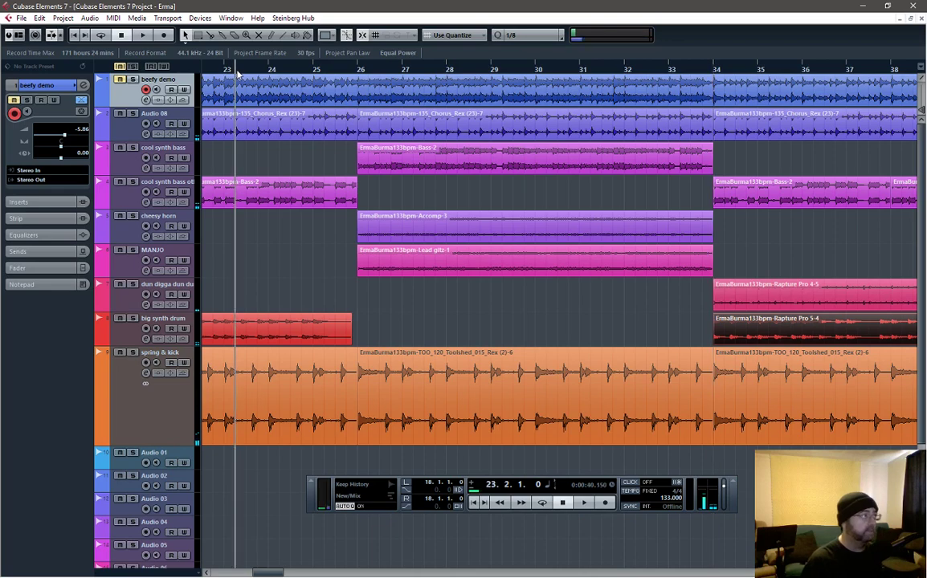
click(518, 34)
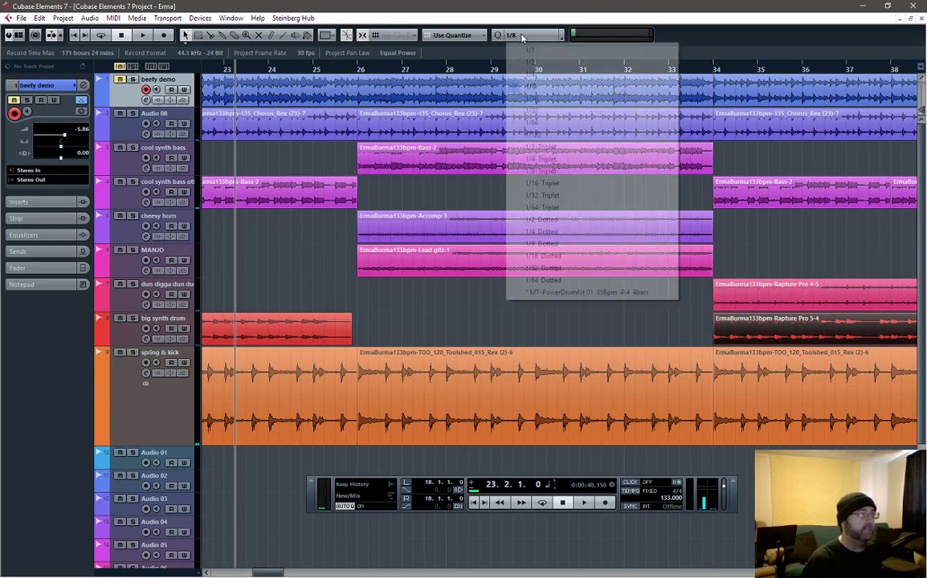
click(526, 48)
click(357, 71)
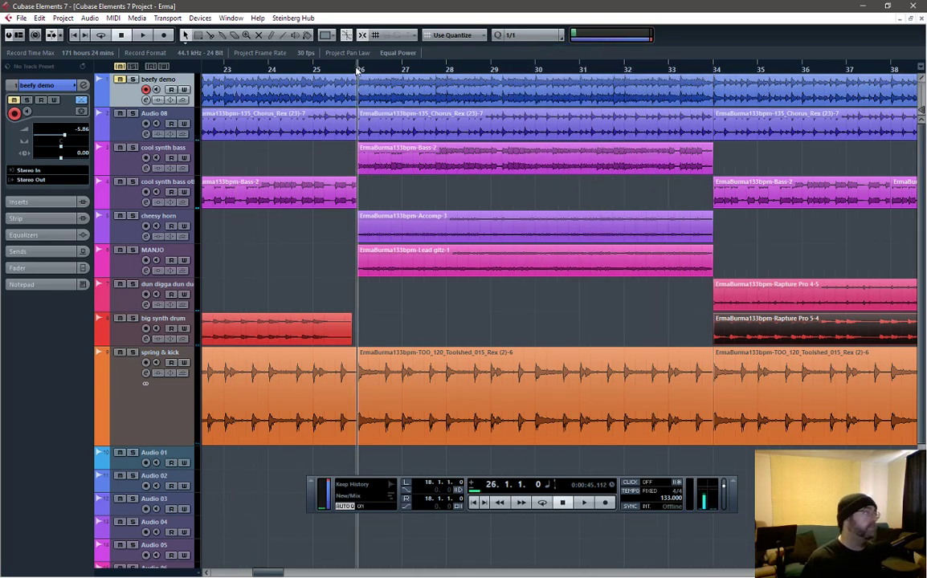
click(542, 165)
click(763, 158)
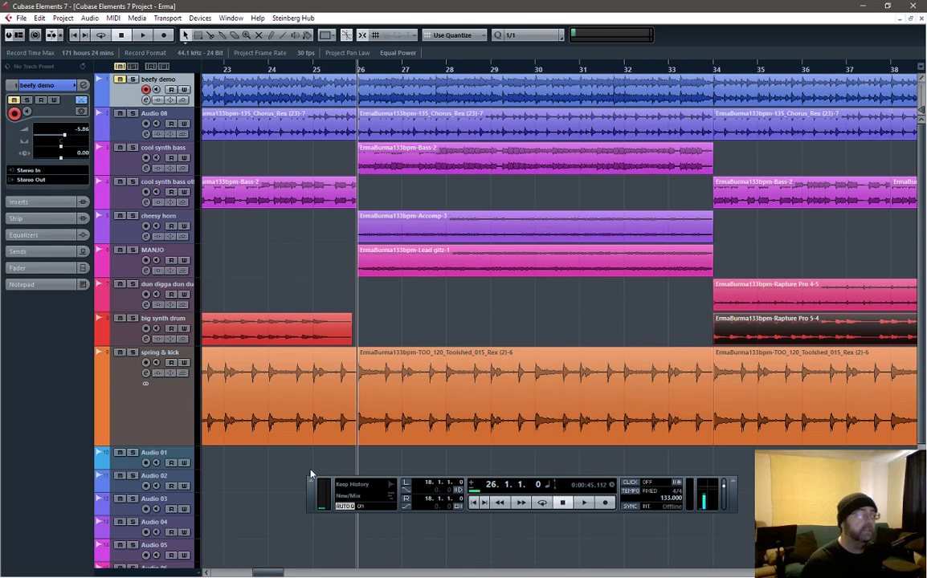
- Audition the start of the section at bar 34 once more, and stop playback
scroll(491, 244, right, 8)
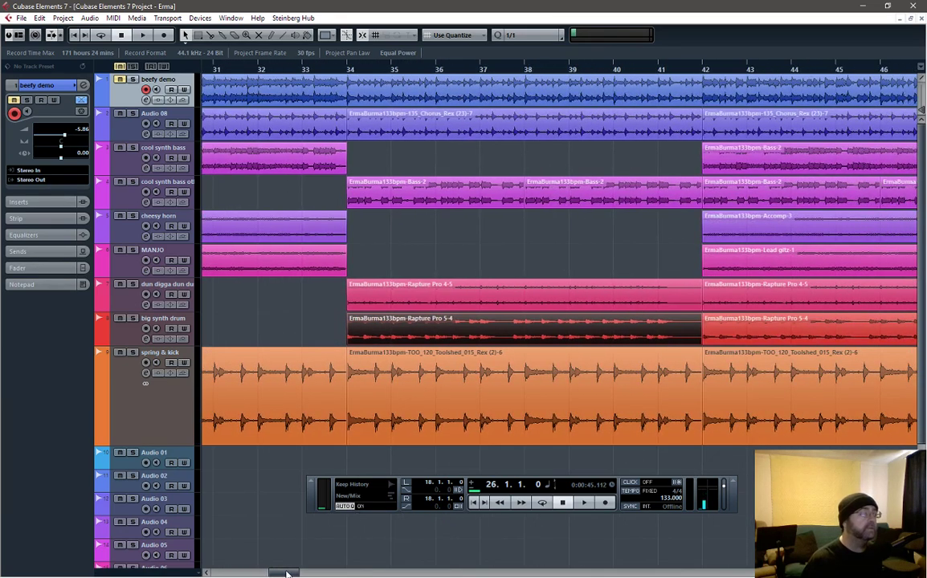
click(348, 72)
key(space)
key(space)
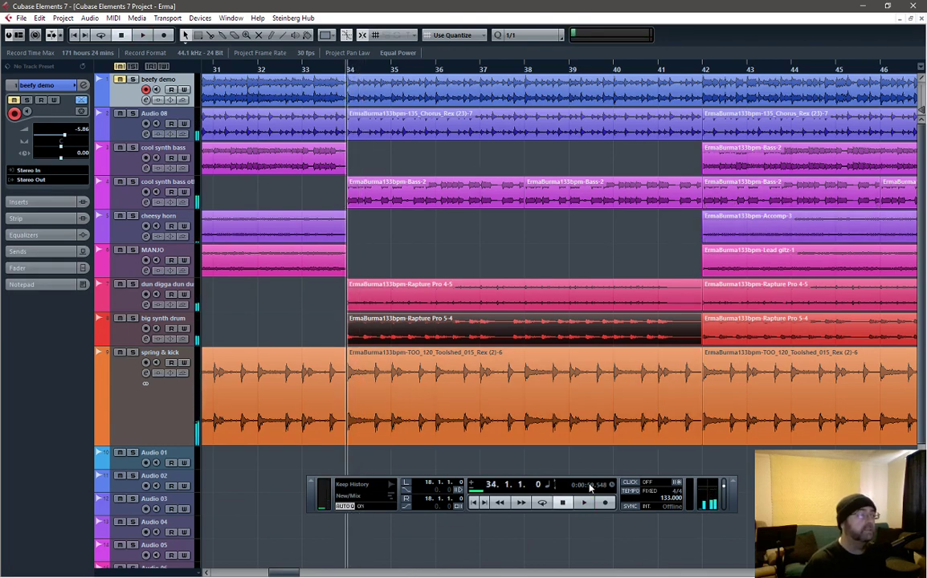
- Copy all events between bars 42 and 50, from the Audio 08 track through spring & kick, and paste them at bar 50
mouse_move(285, 574)
mouse_down()
mouse_move(231, 573)
mouse_move(295, 570)
mouse_up()
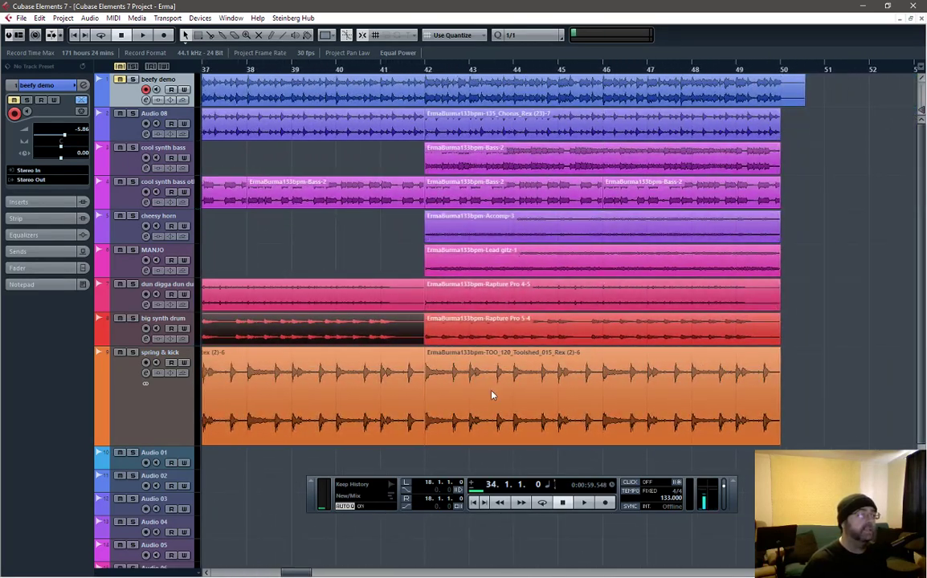
drag(828, 124, 469, 455)
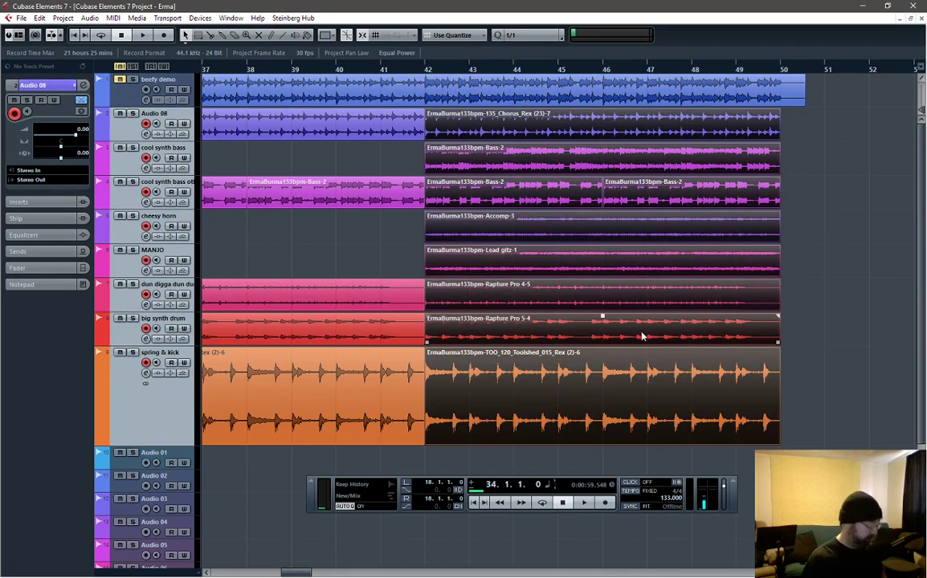
click(782, 70)
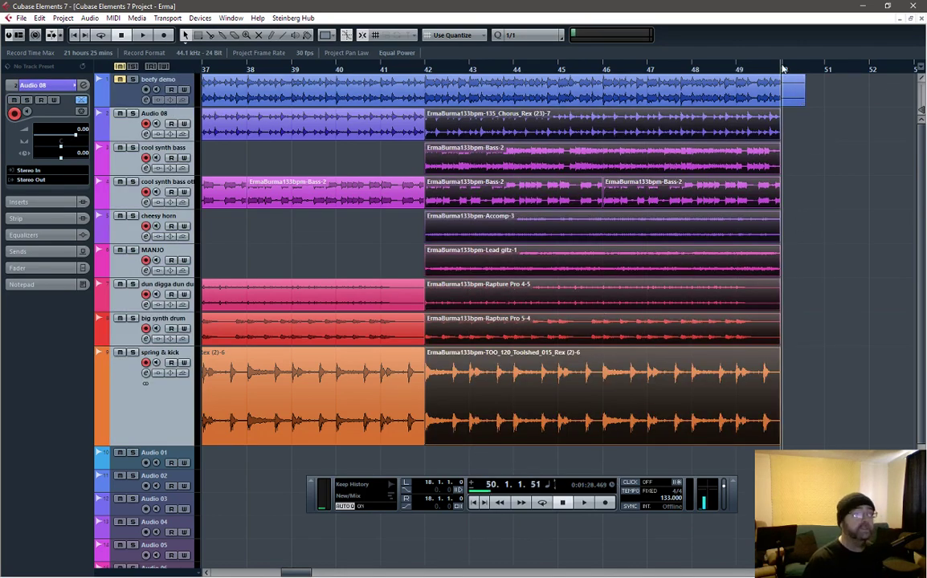
key(ctrl+v)
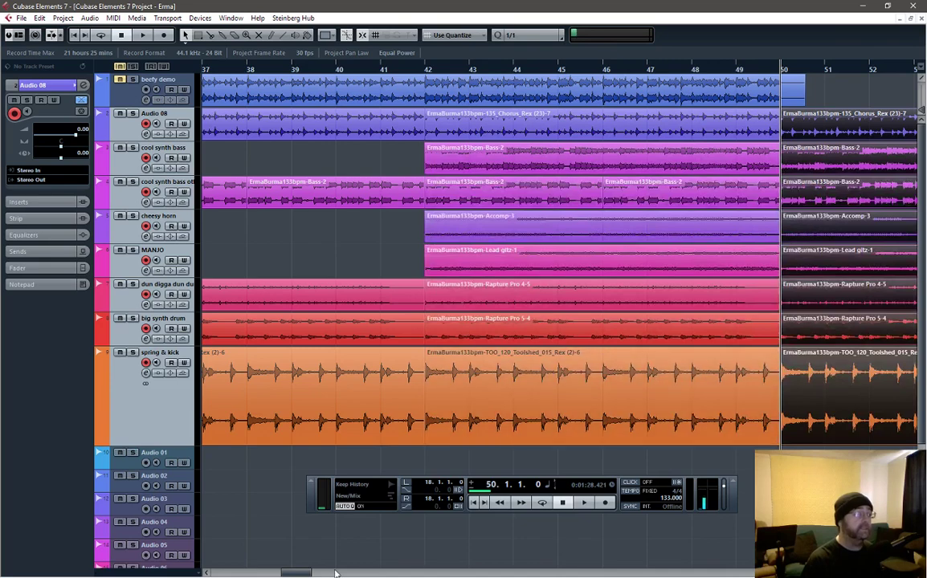
- Paste the same eight-bar block of events again at bar 58
drag(305, 573, 326, 562)
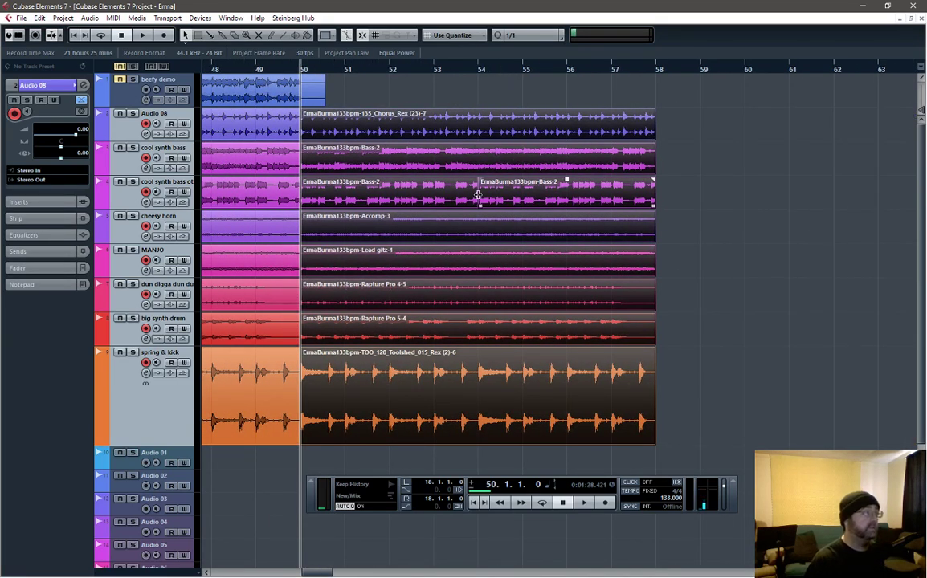
click(654, 70)
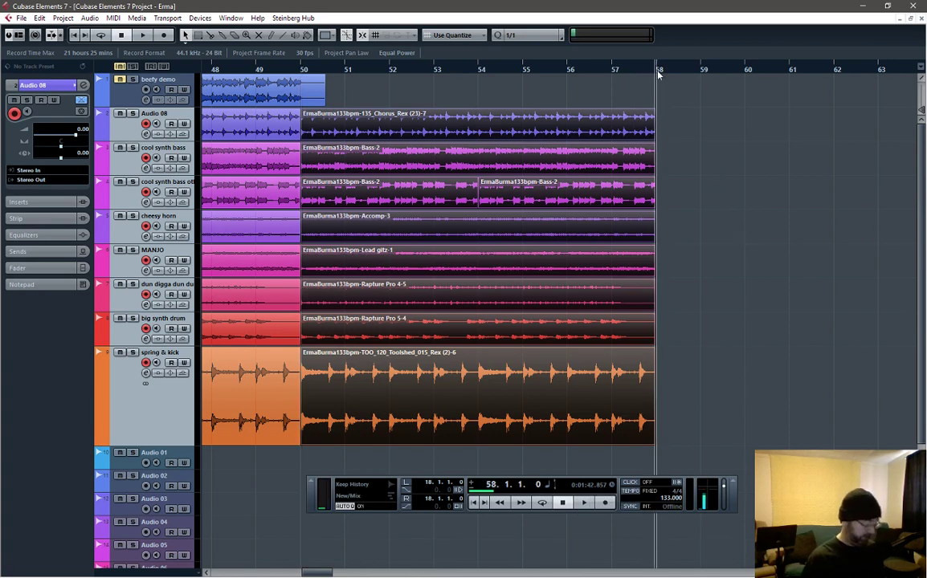
key(ctrl+d)
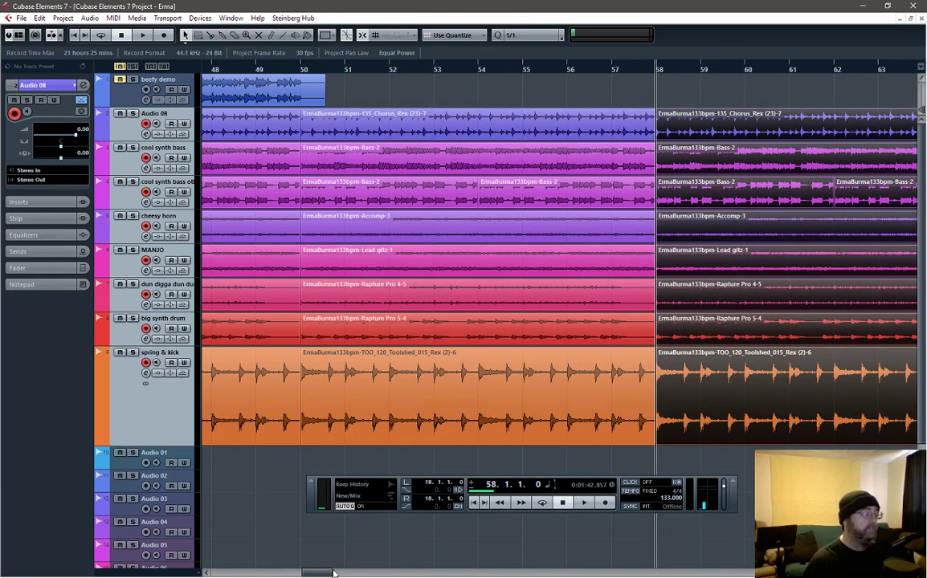
- Audition the pasted block from bar 58, and place the playback cursor at its end at bar 66
scroll(334, 572, right, 5)
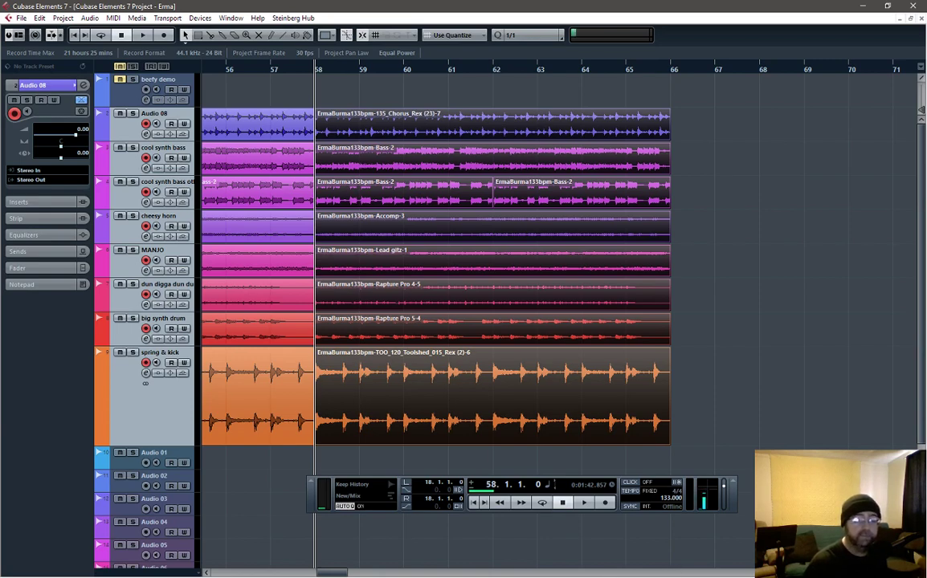
click(672, 72)
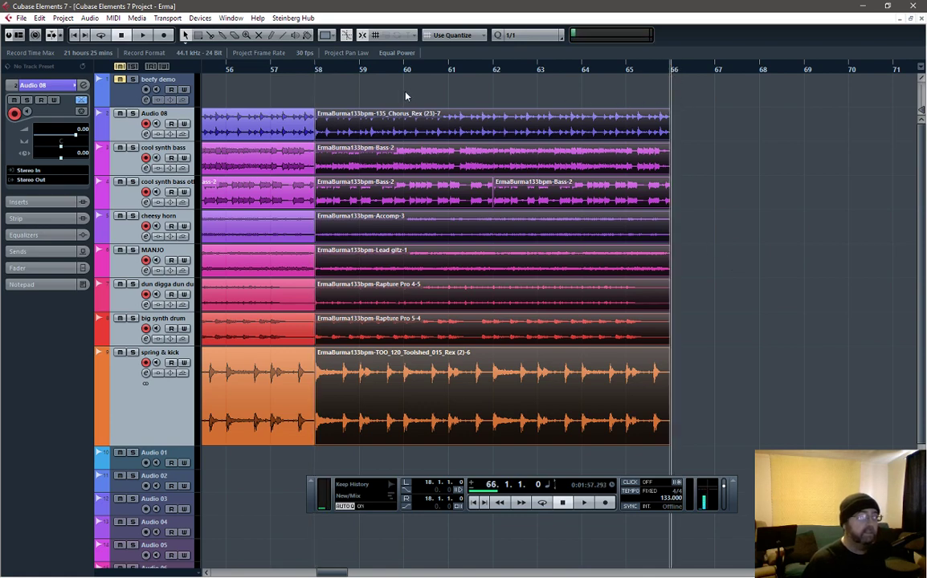
click(318, 69)
key(space)
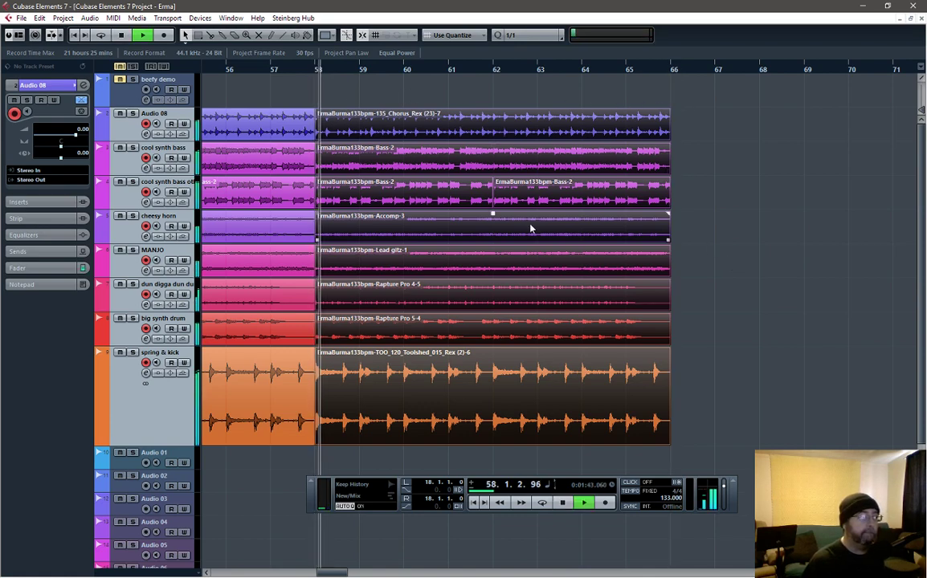
key(space)
key(space)
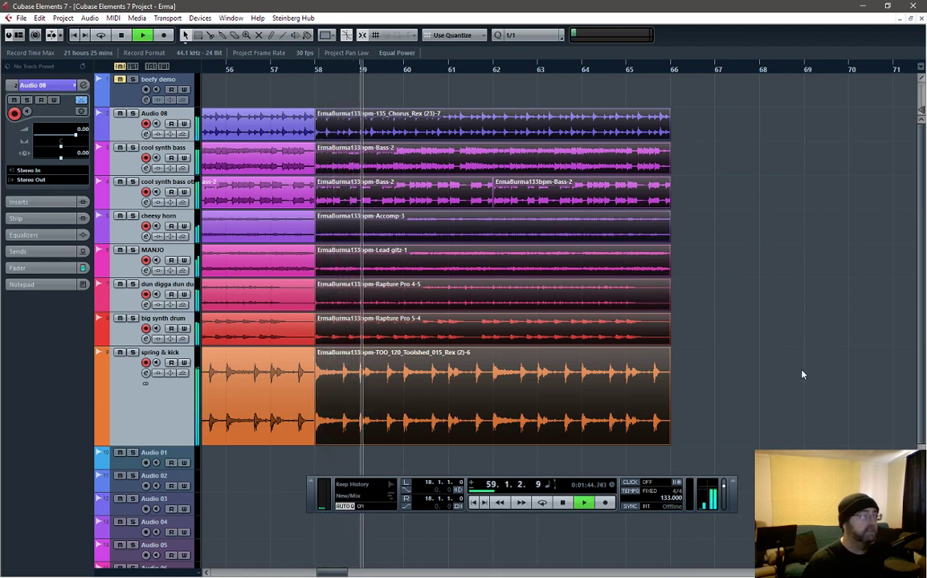
key(space)
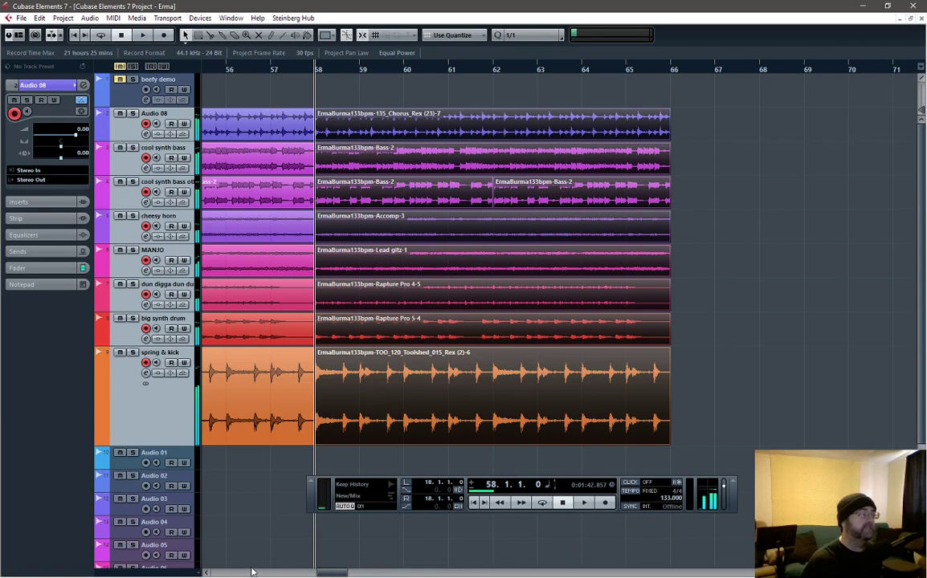
drag(323, 573, 333, 547)
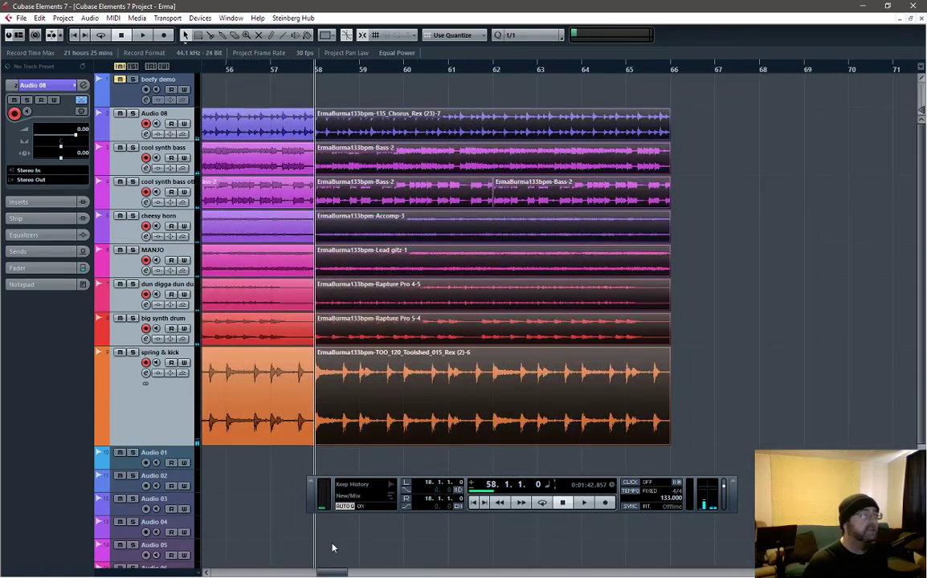
click(671, 71)
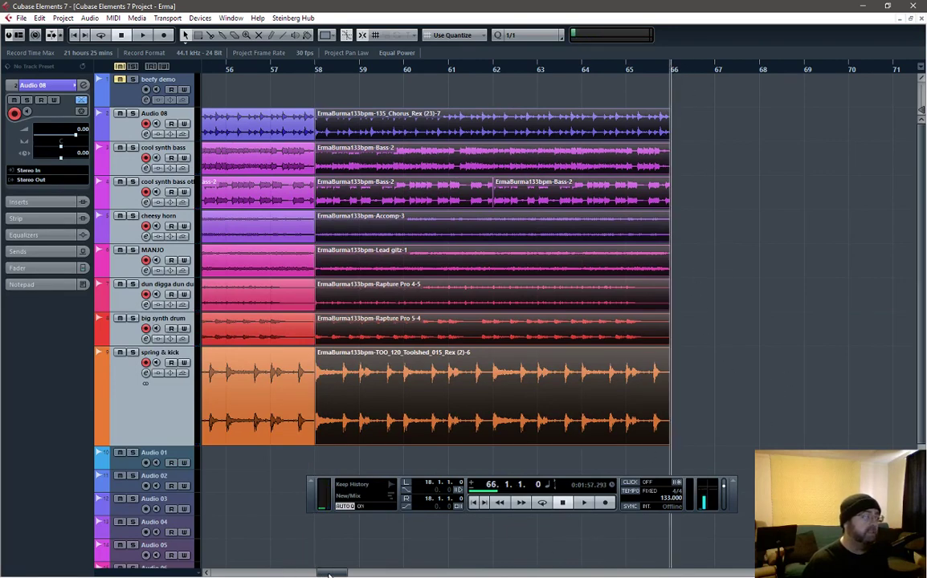
drag(328, 575, 333, 575)
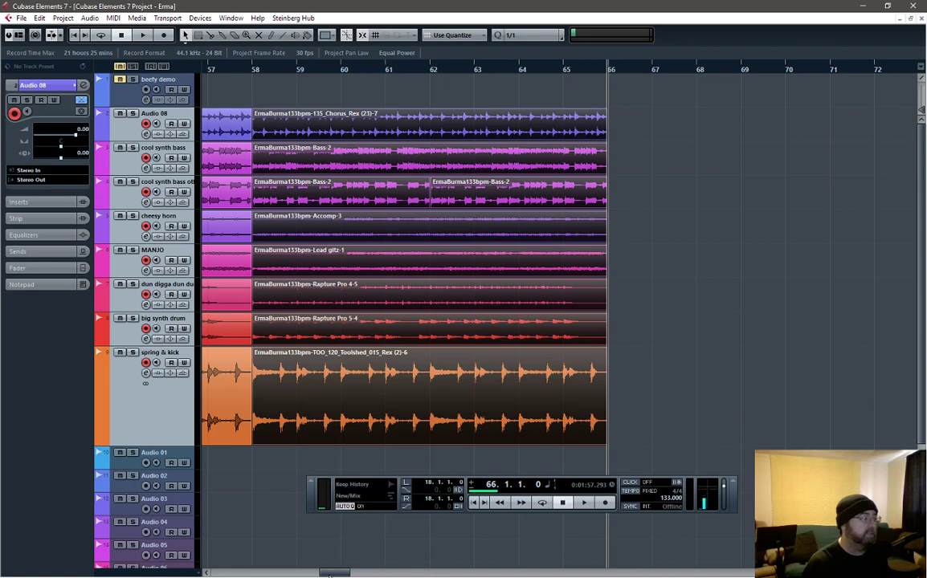
- Audition the thinned-out section from bar 26, and stop playback
drag(328, 575, 268, 575)
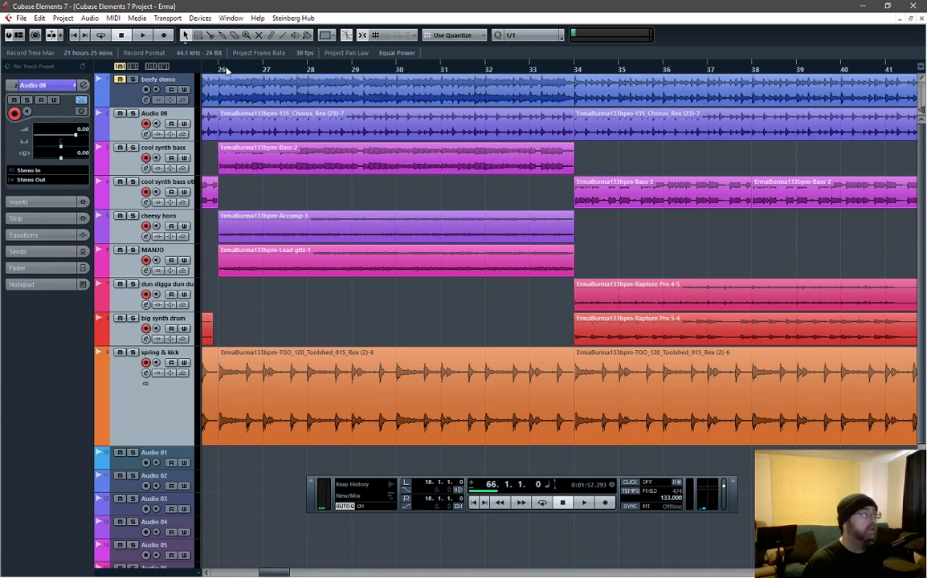
click(201, 69)
key(space)
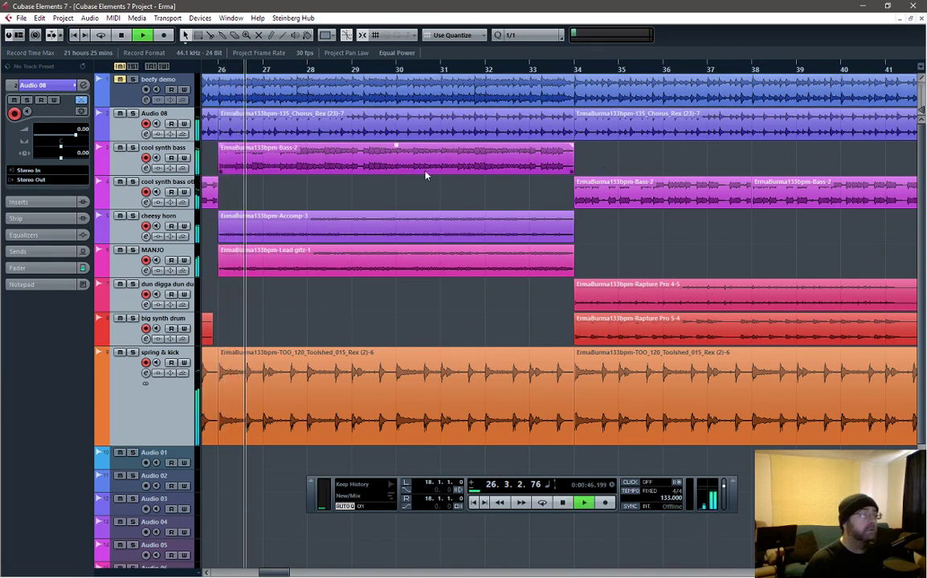
key(space)
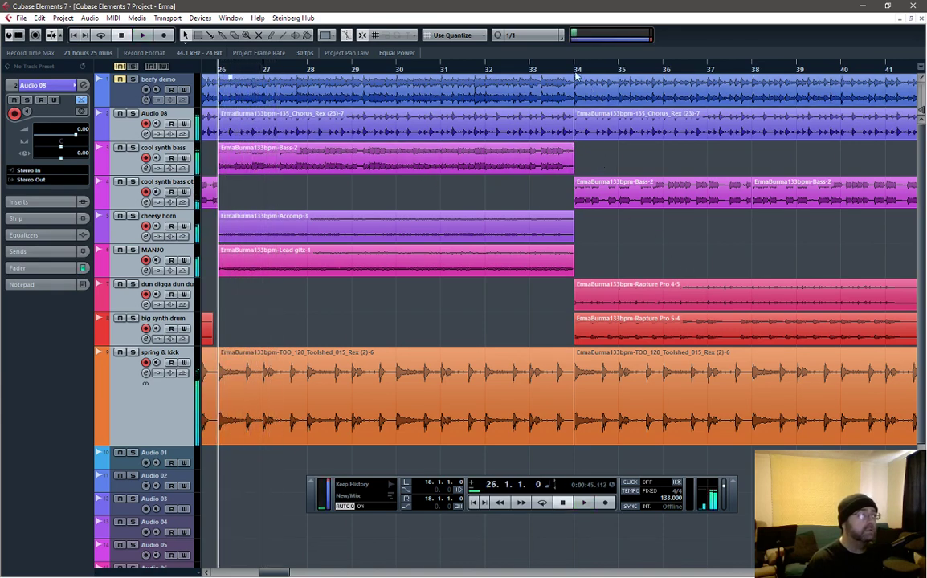
- Audition the section from bar 34, stop playback, and place the playback cursor at bar 42
click(572, 70)
key(space)
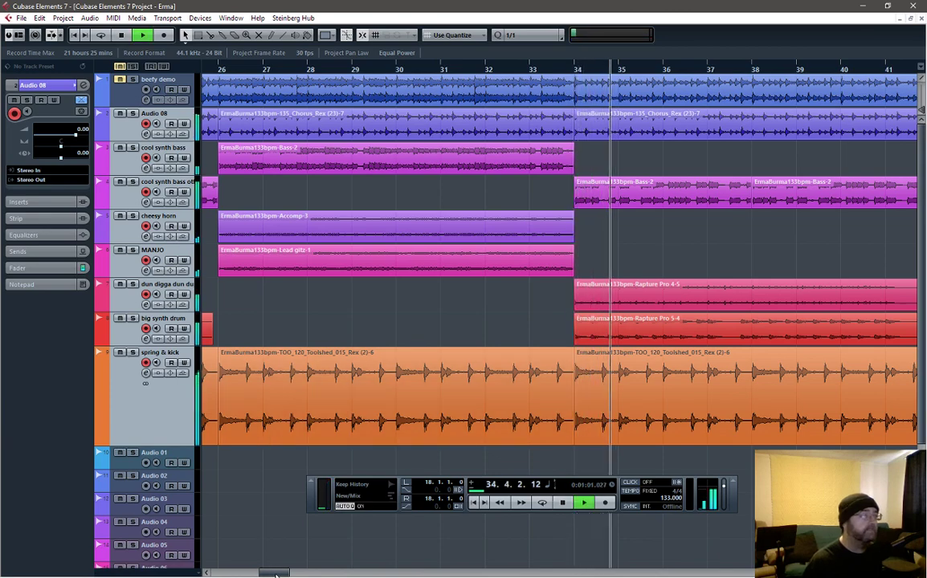
drag(273, 574, 294, 573)
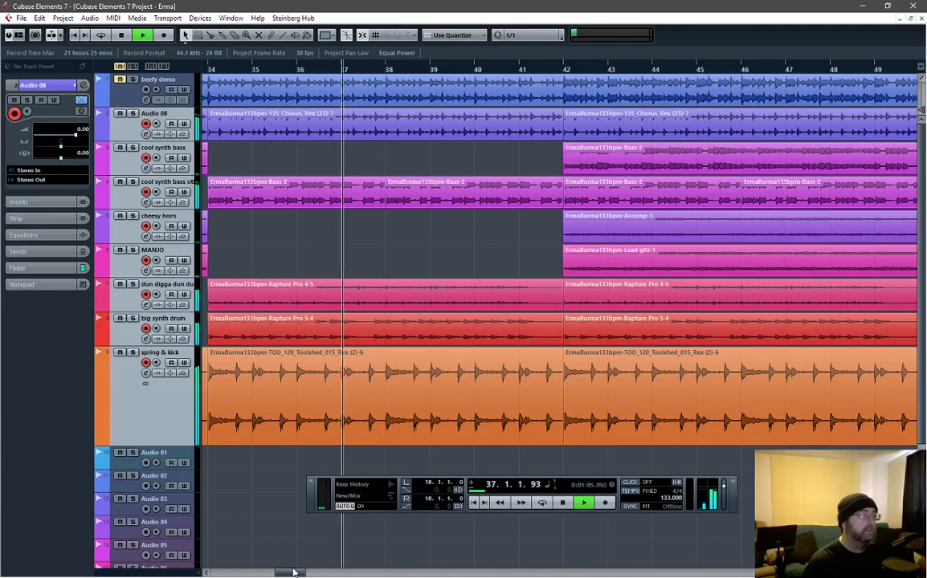
click(430, 371)
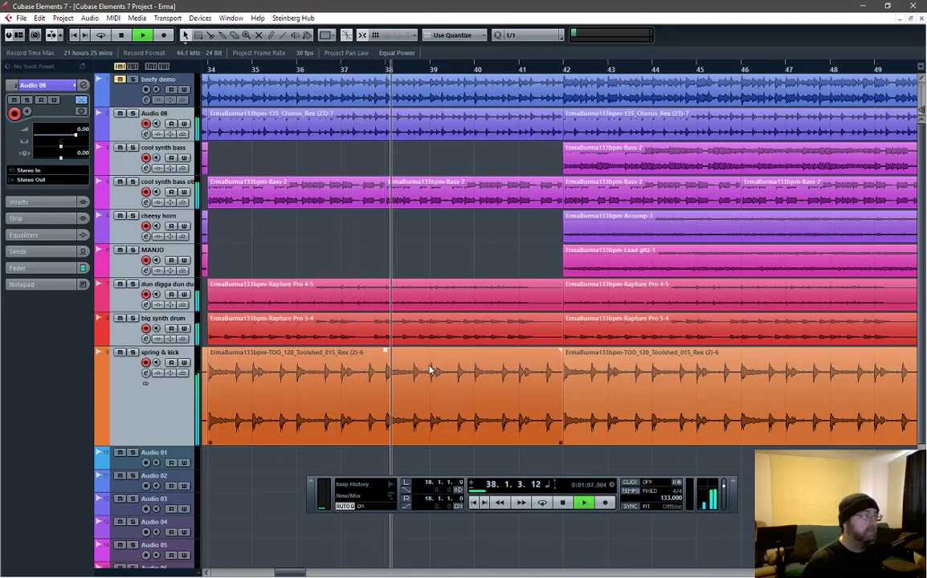
click(474, 342)
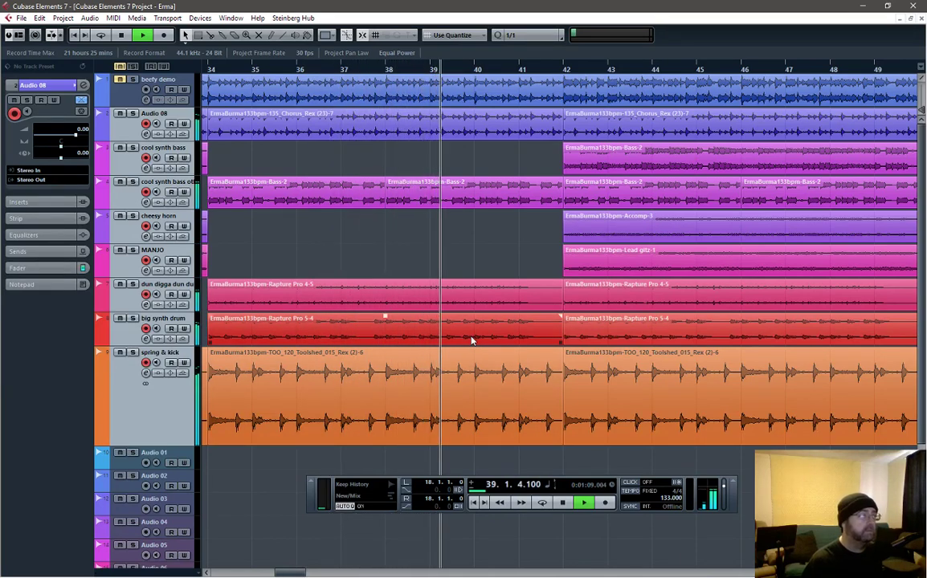
click(478, 207)
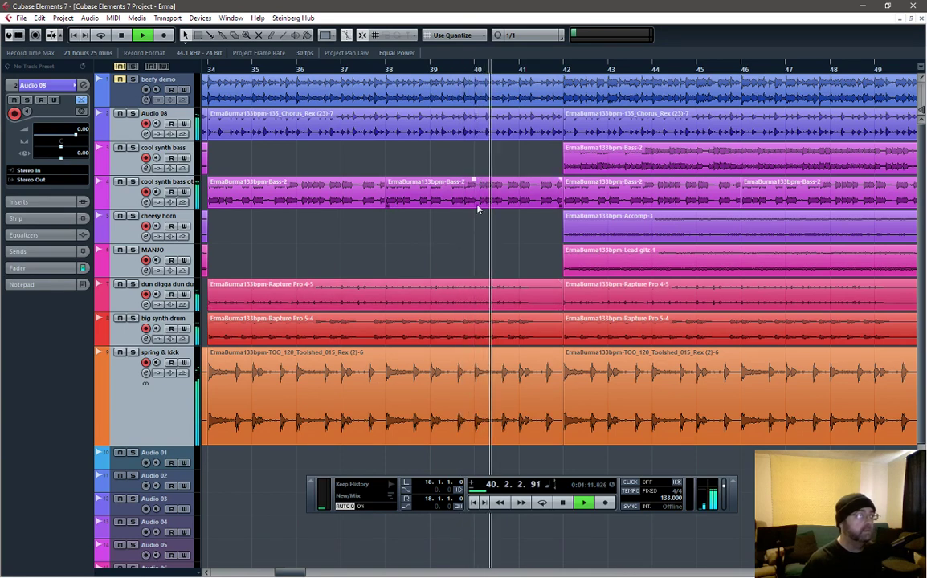
click(650, 343)
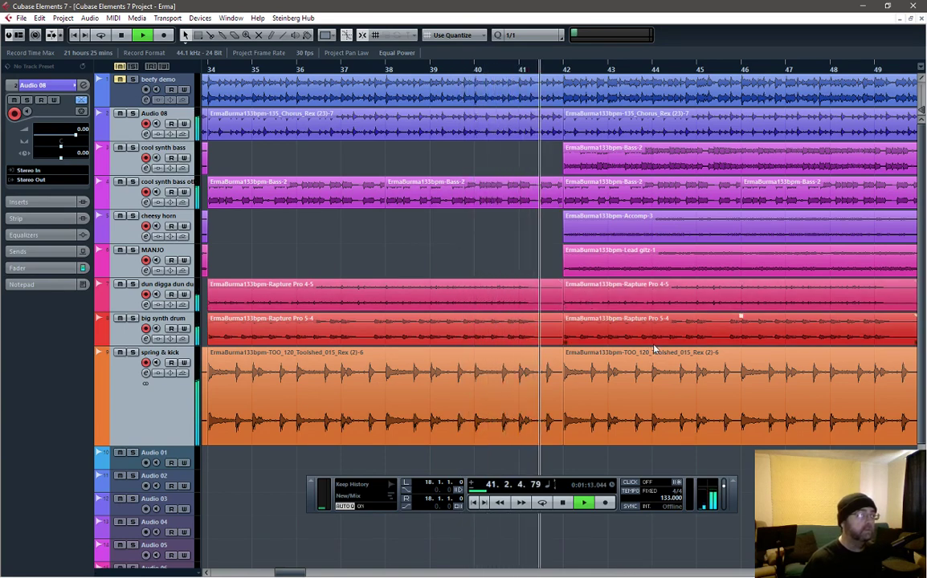
click(656, 283)
key(space)
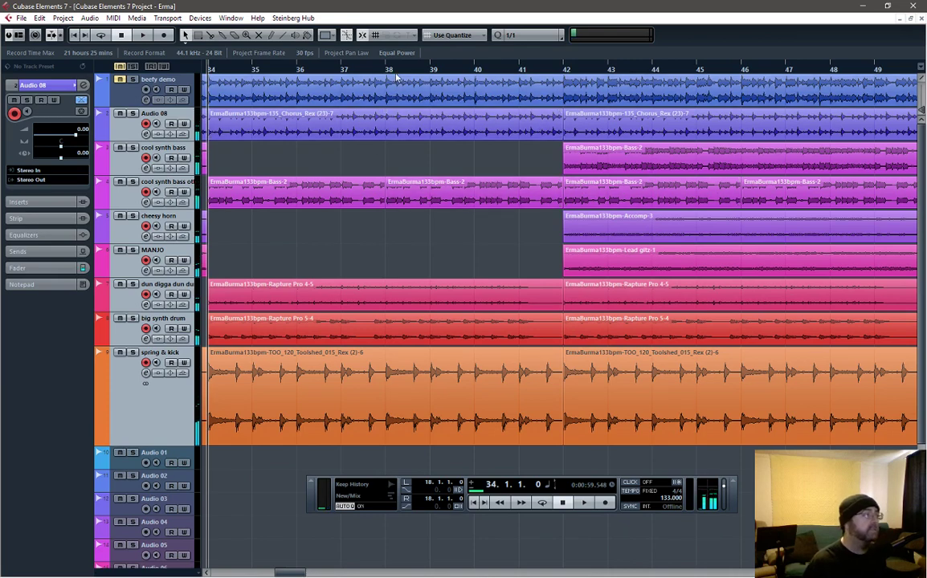
click(563, 70)
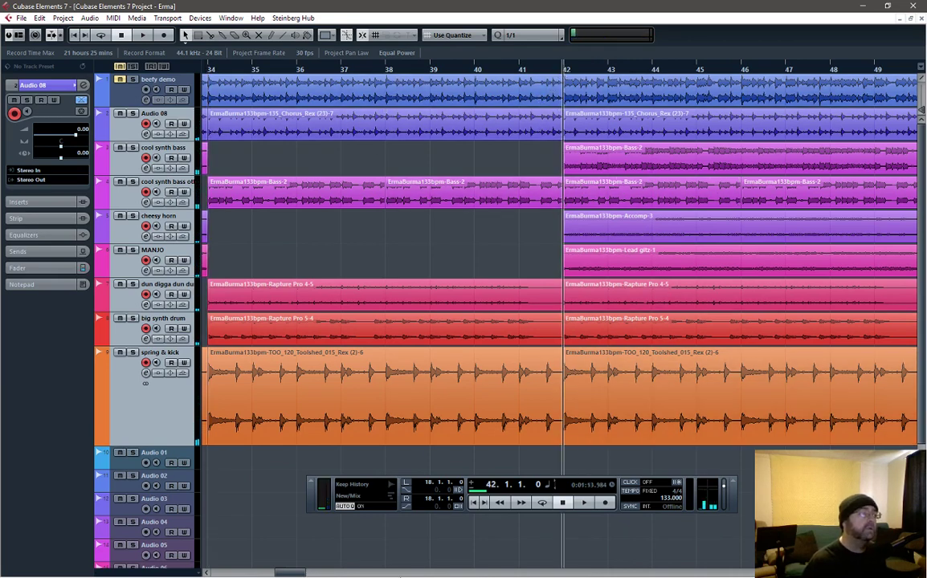
- Delete the events on the second cool synth bass track from bar 42 through the block starting at bar 50
click(166, 455)
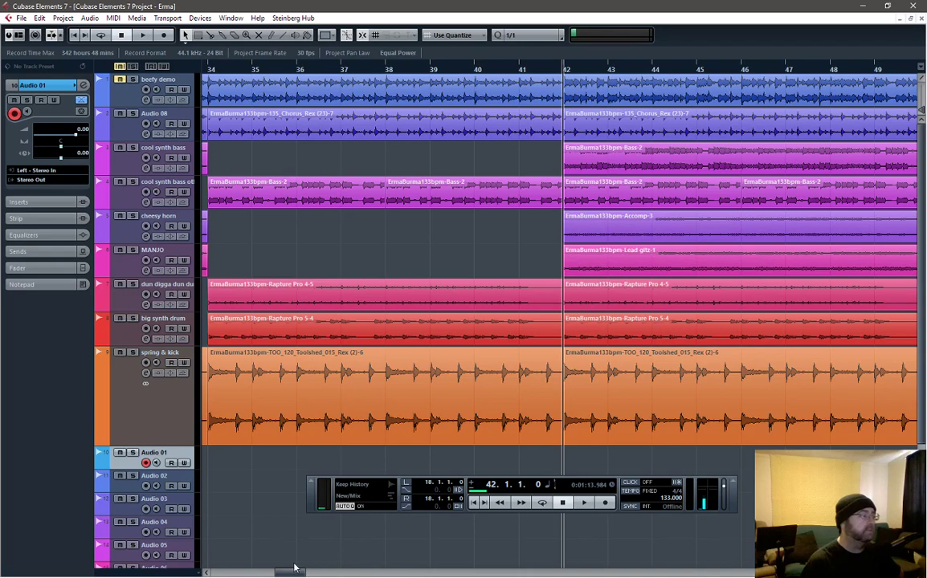
drag(291, 575, 303, 574)
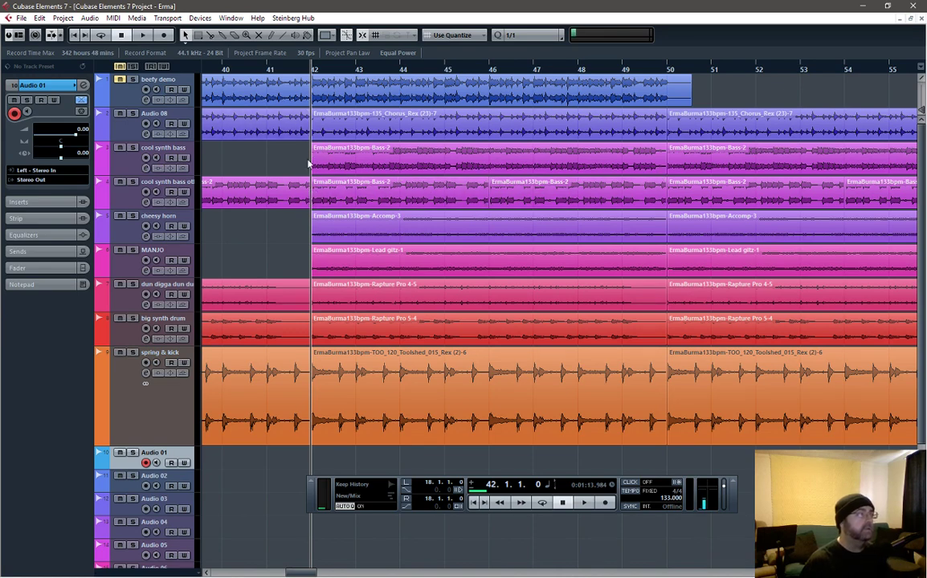
click(385, 193)
shift+click(562, 192)
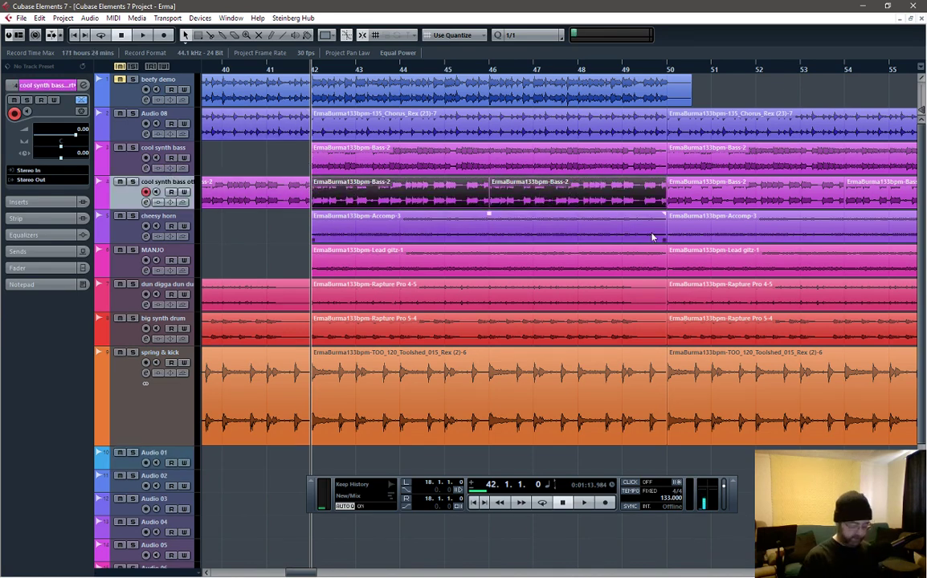
key(Delete)
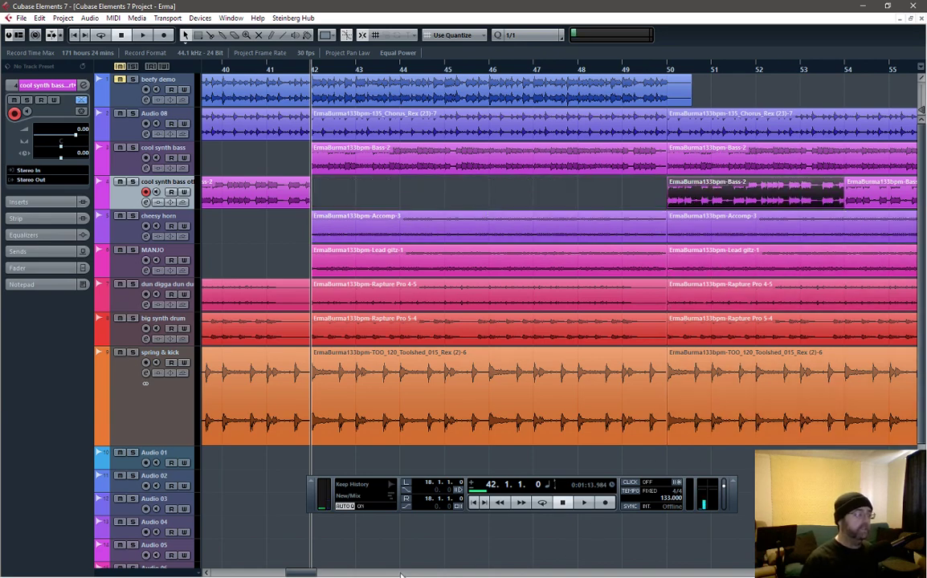
click(865, 202)
key(Delete)
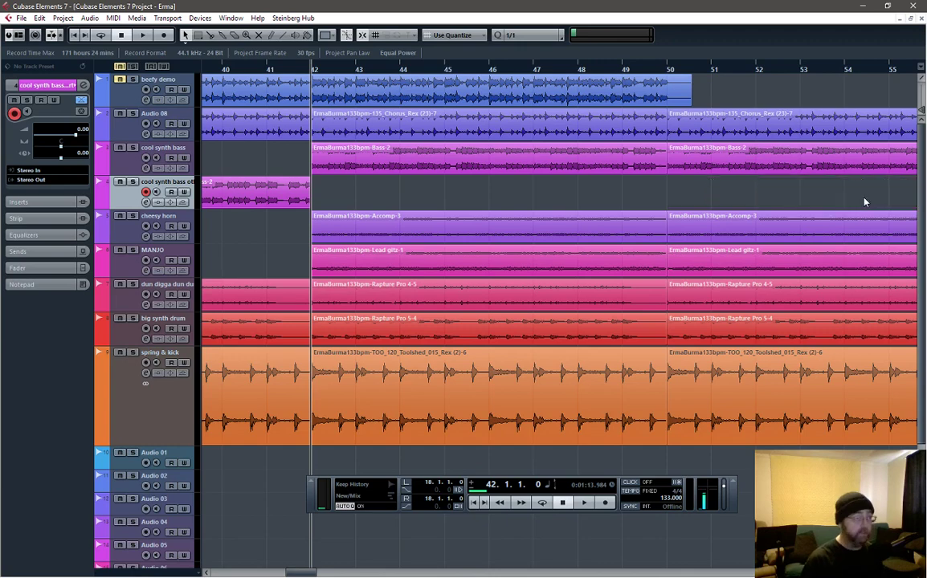
- Audition the arrangement from bar 42 past bar 50 without the second synth bass, and stop playback
click(509, 220)
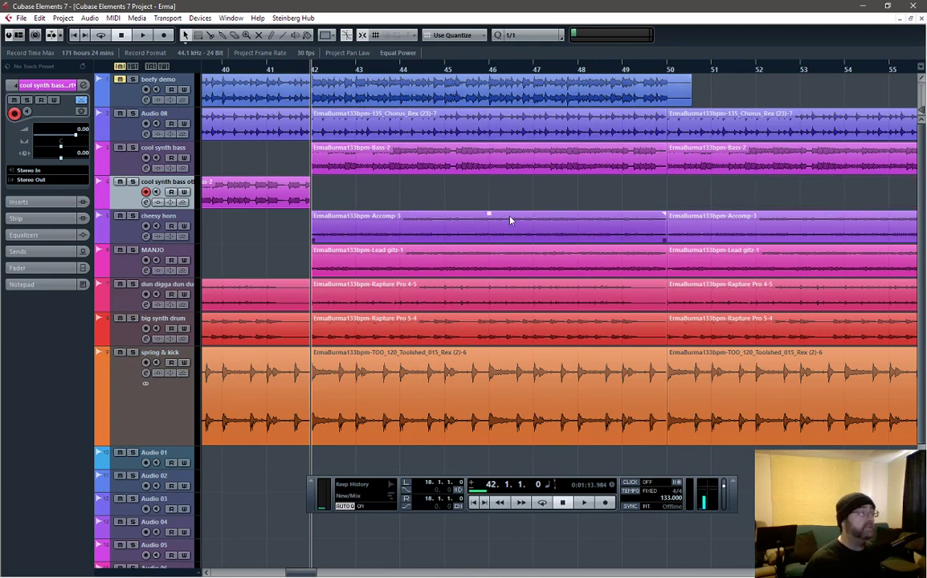
key(space)
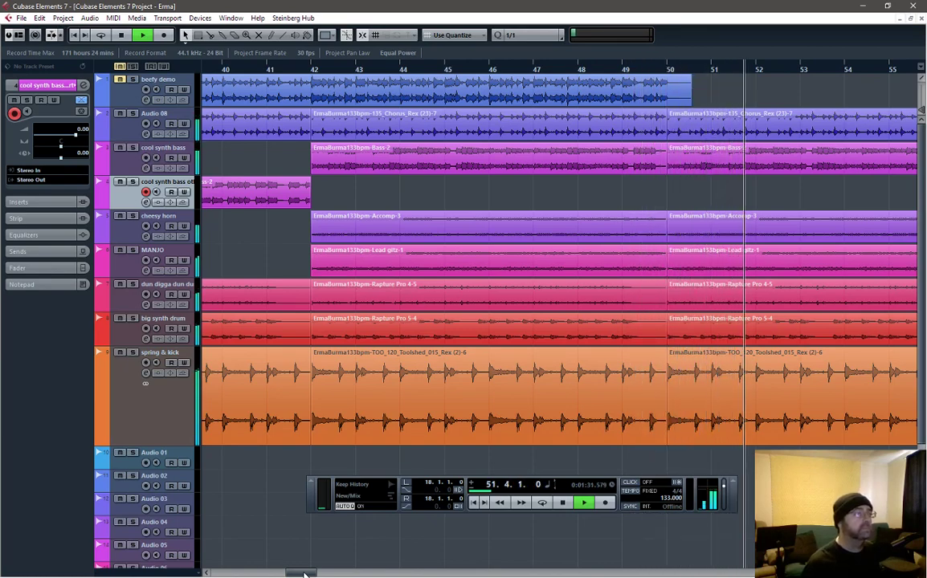
key(space)
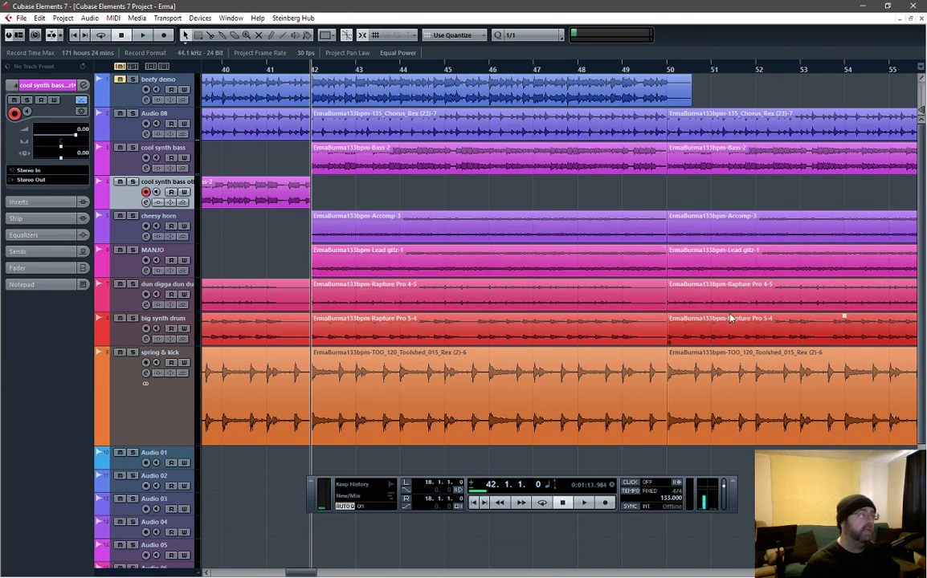
- Delete the cheesy horn and MANJO events between bars 42 and 50, and audition the result from bar 42
click(490, 221)
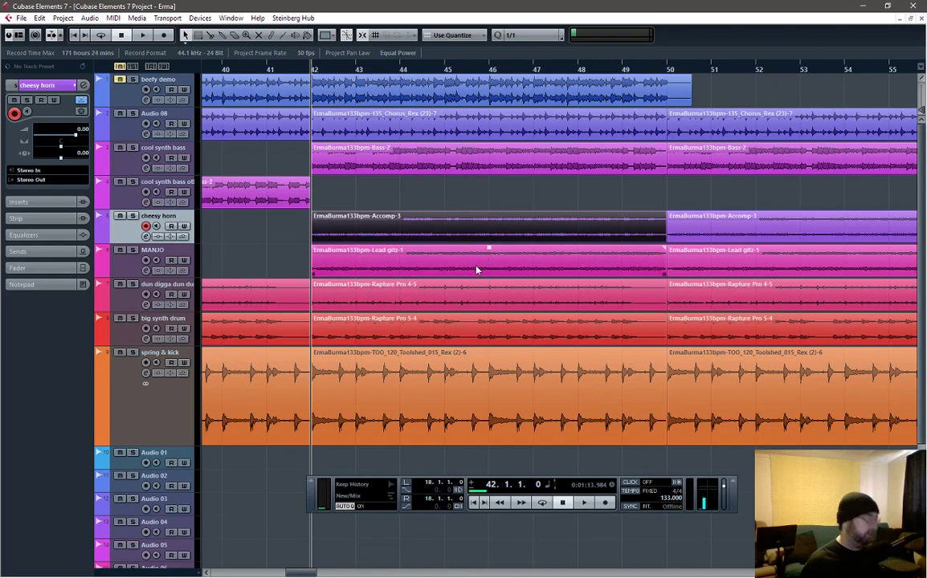
shift+click(476, 271)
key(Delete)
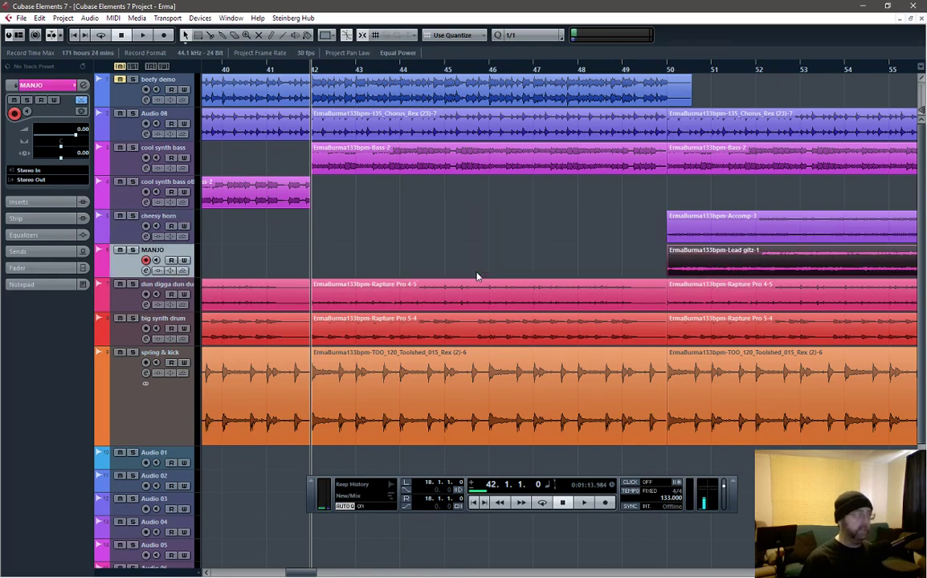
key(space)
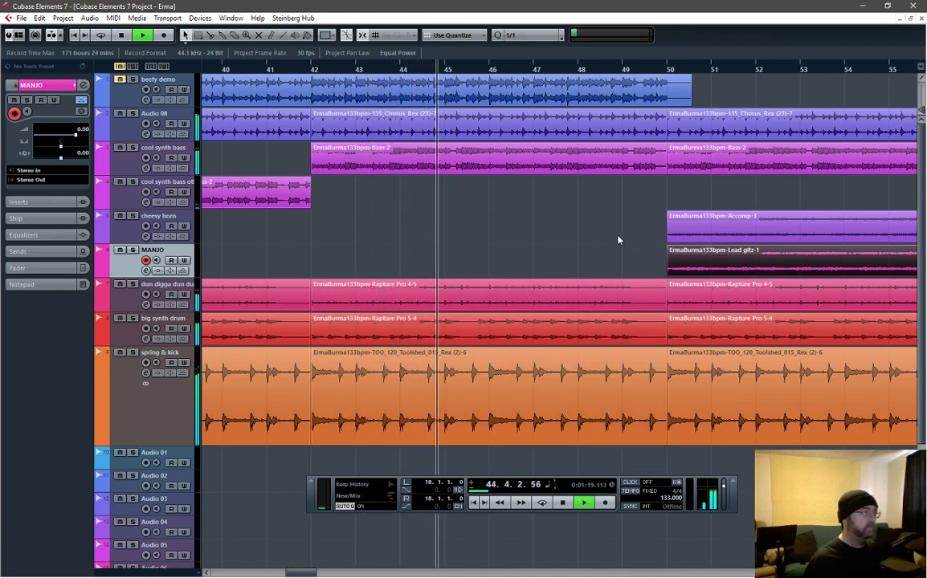
key(space)
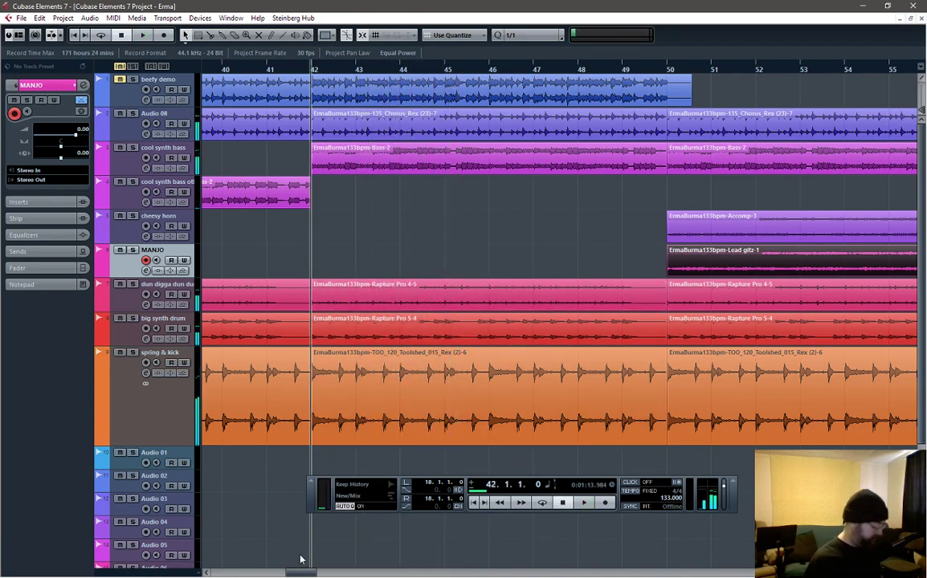
- Insert a marker at bar 2 with the description "intro - 2x chorus", and close the Markers window
drag(301, 572, 206, 573)
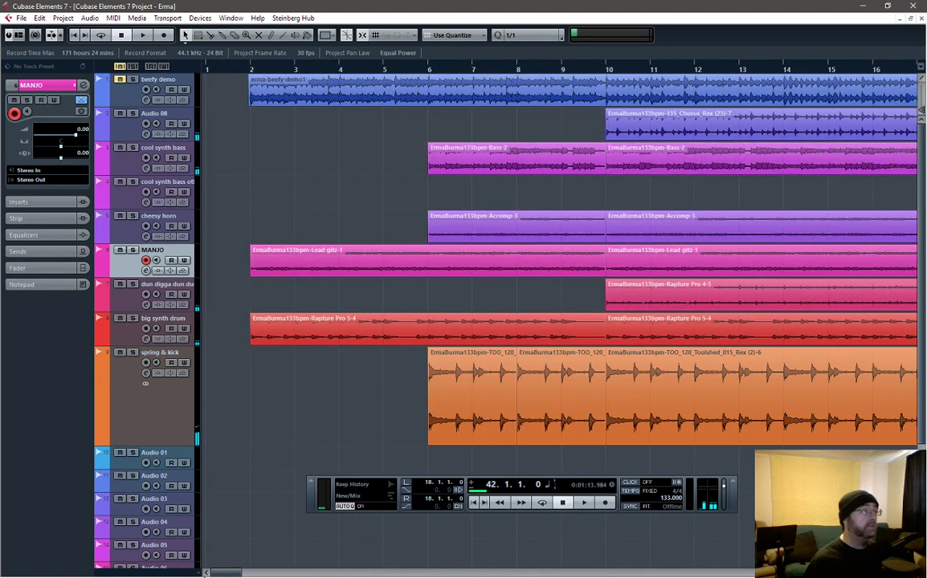
click(251, 71)
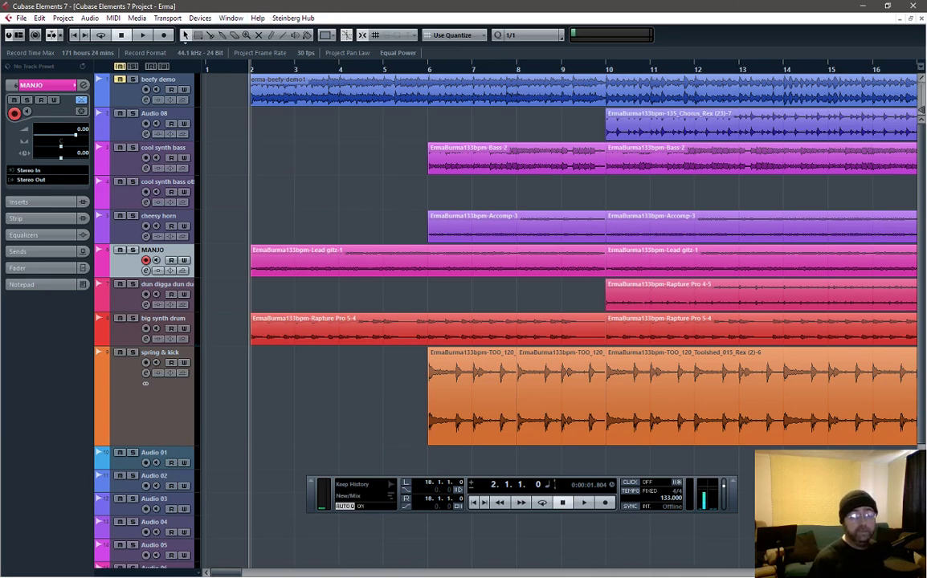
key(ctrl+m)
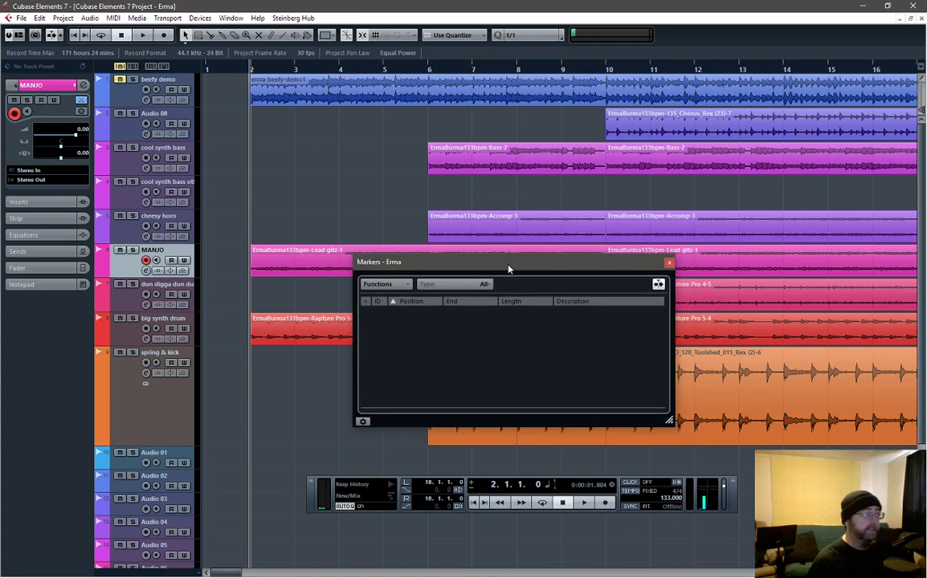
click(382, 284)
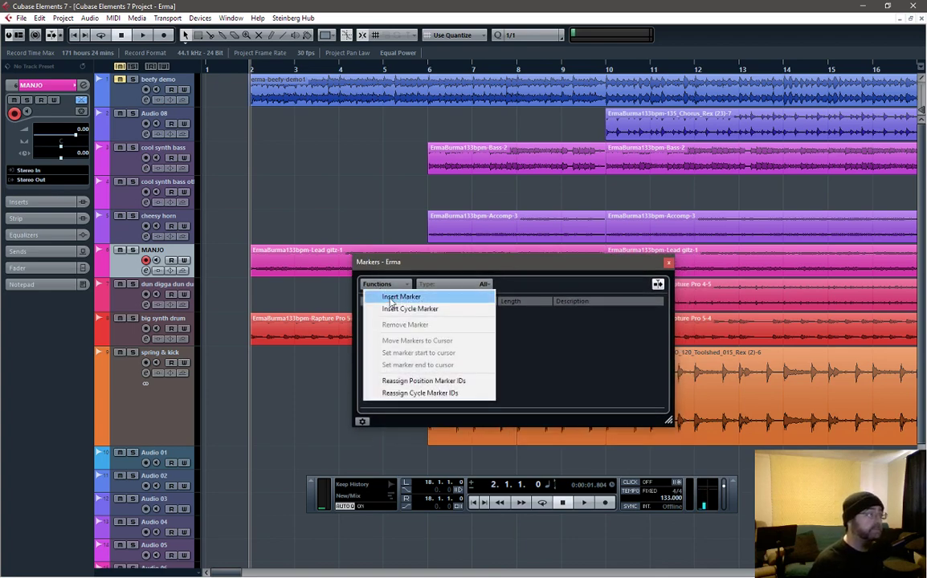
click(391, 296)
key(Return)
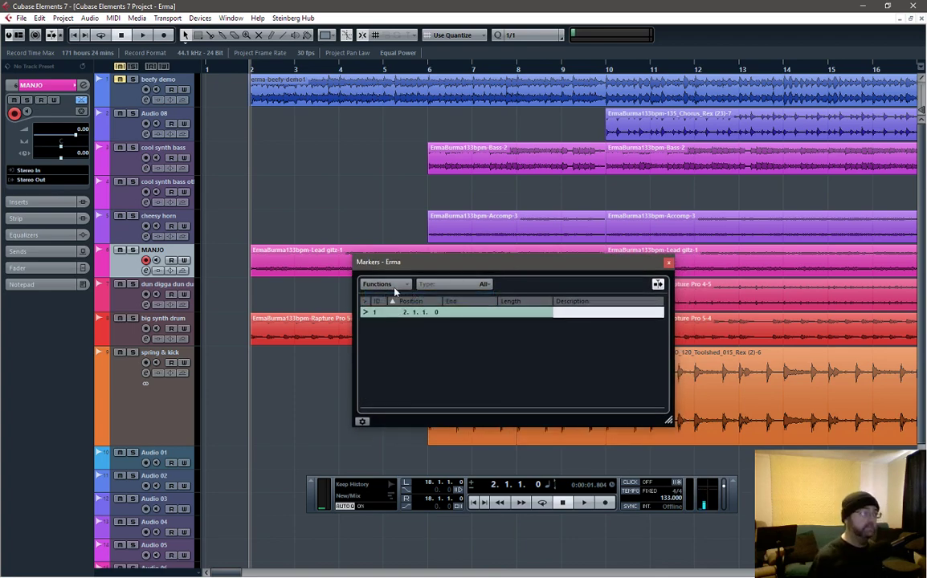
text(intro - 2x)
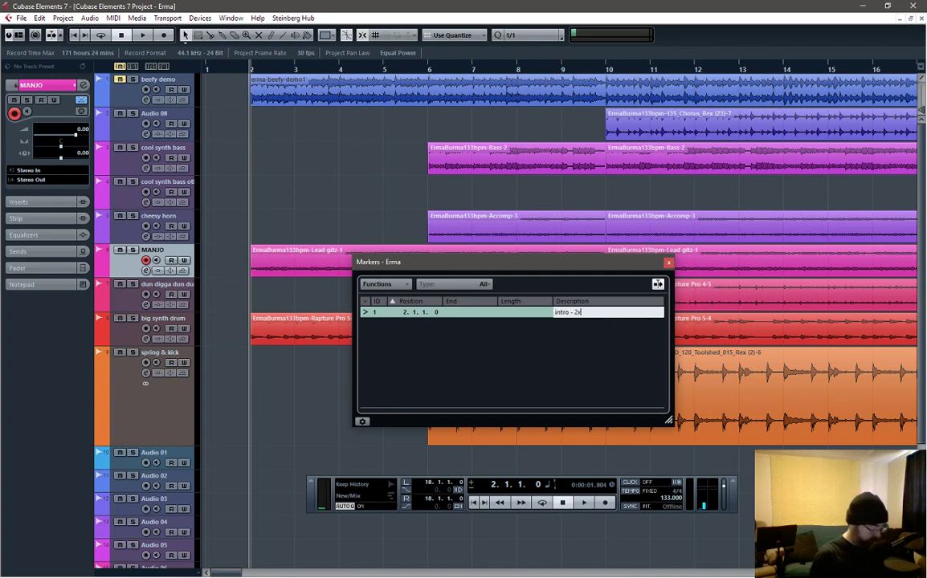
text( chorus)
key(Return)
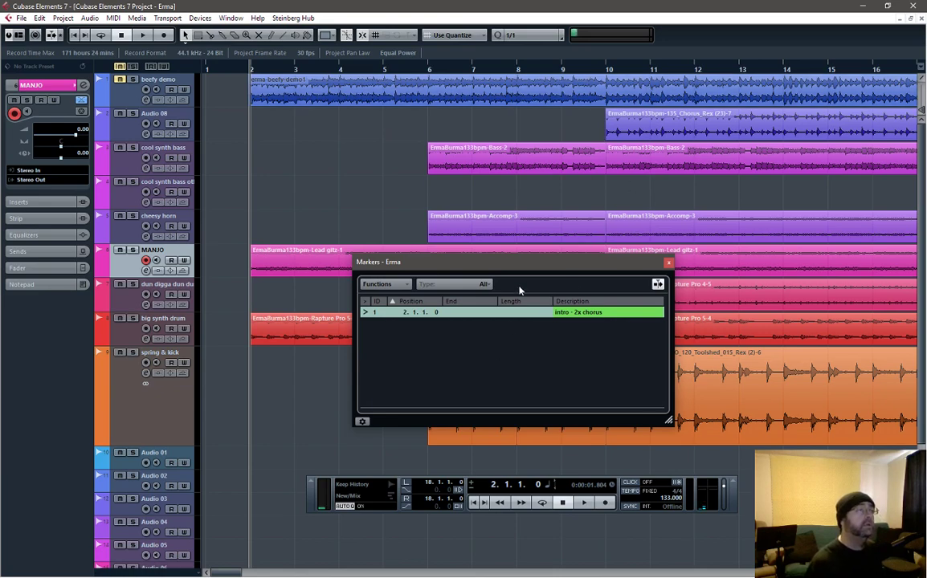
key(ctrl+m)
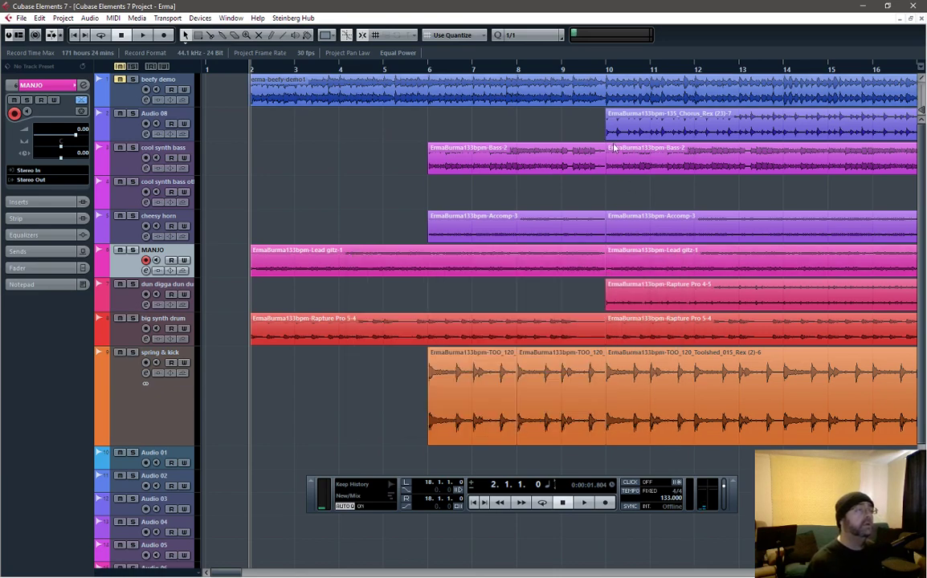
- Audition the start of the section at bar 10, and stop playback
click(606, 70)
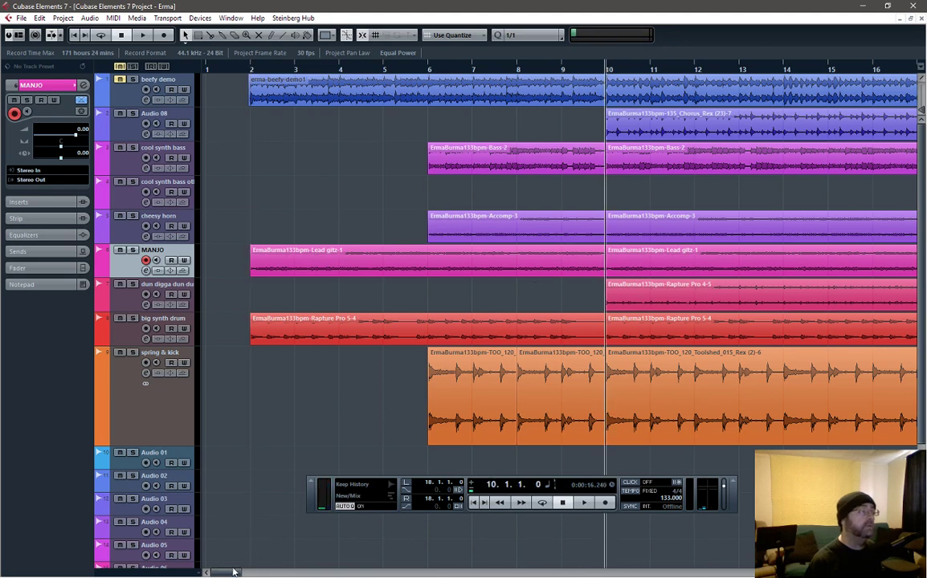
drag(229, 574, 241, 574)
key(space)
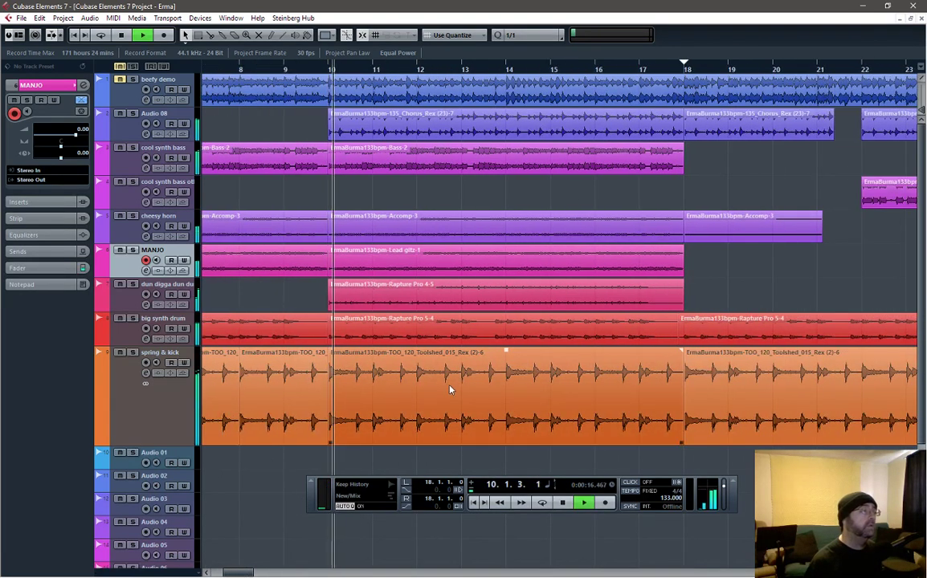
key(space)
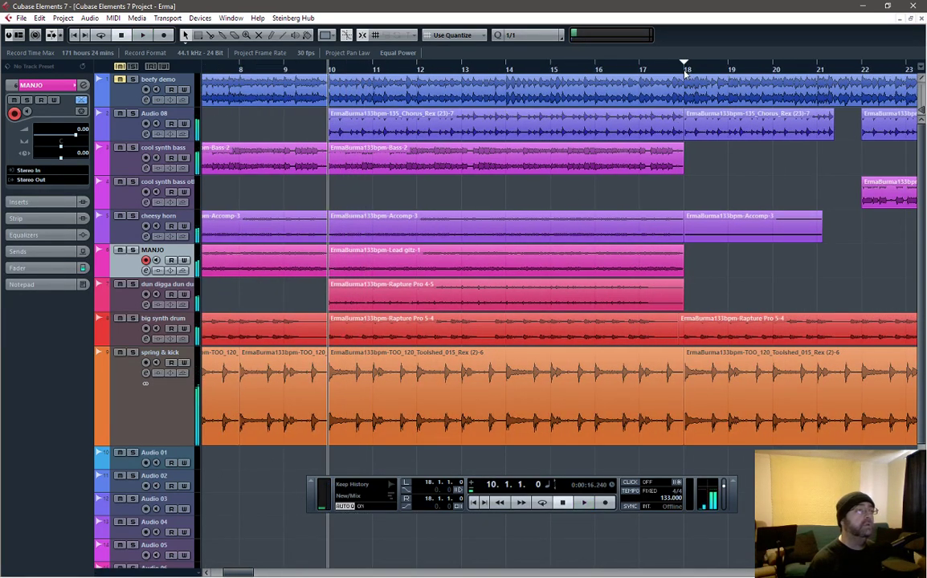
- Insert a marker at bar 18 with the description "rap verse 01"
click(685, 70)
click(511, 214)
click(323, 354)
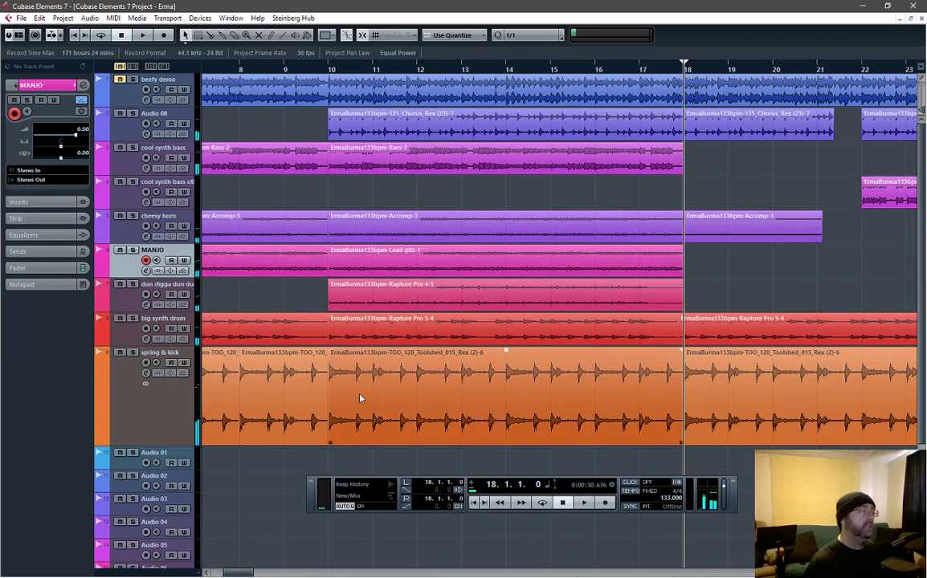
drag(245, 574, 260, 576)
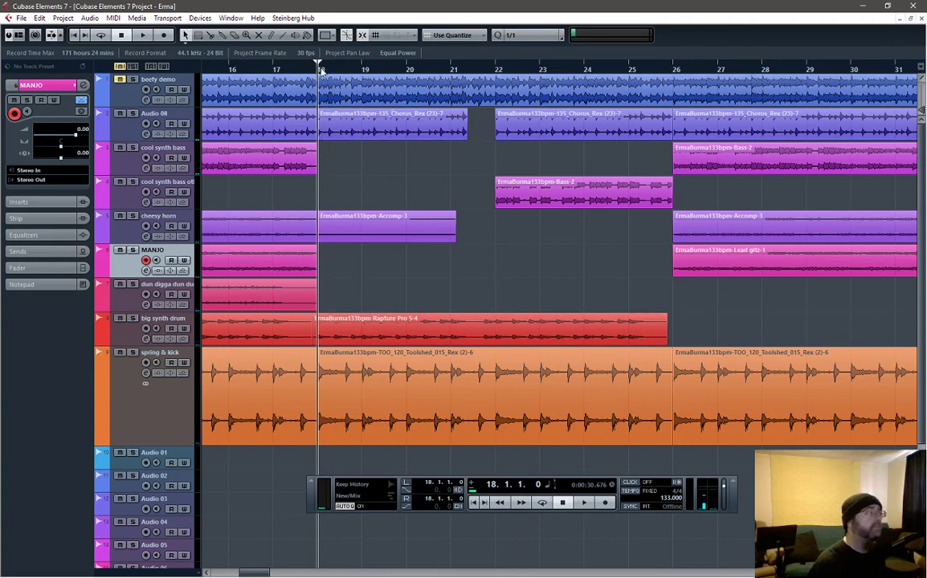
drag(318, 67, 319, 71)
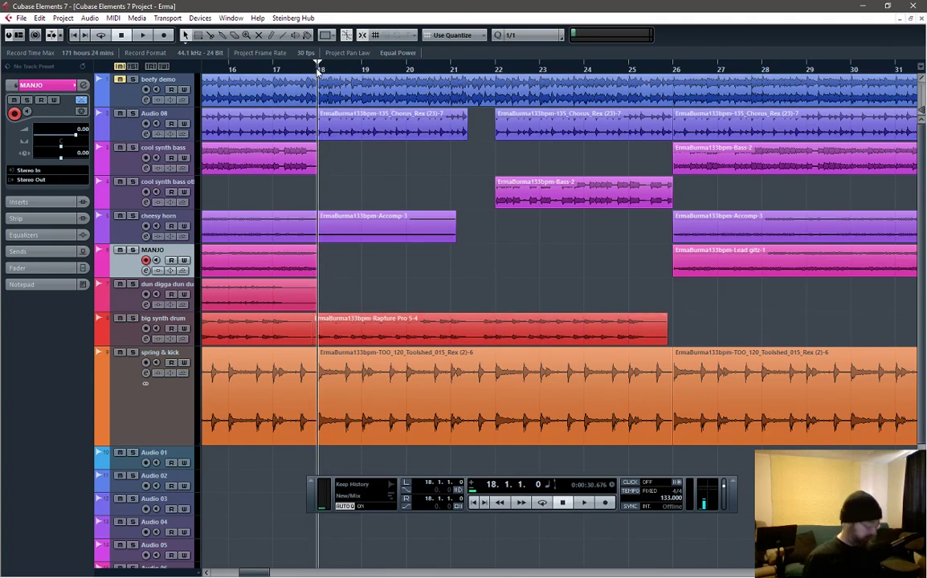
key(ctrl+m)
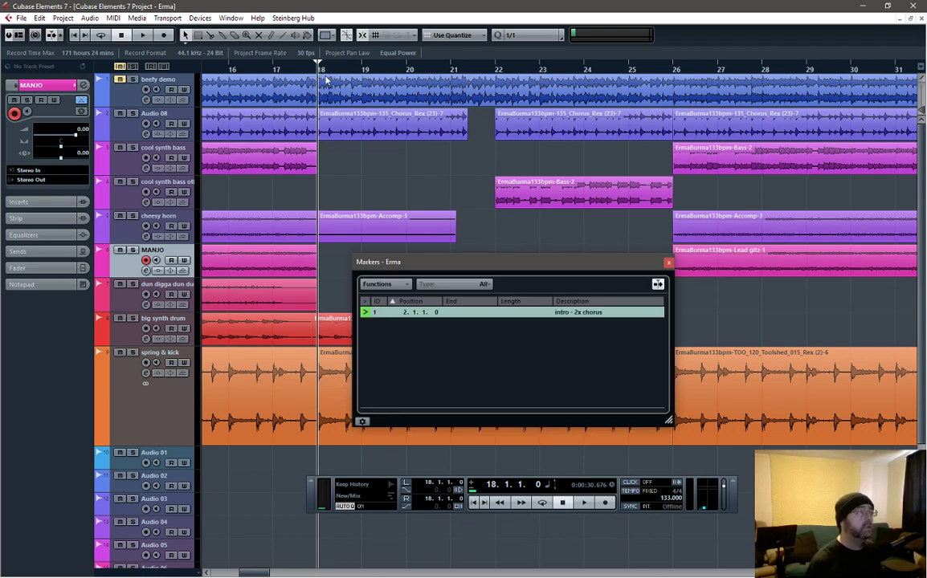
click(392, 286)
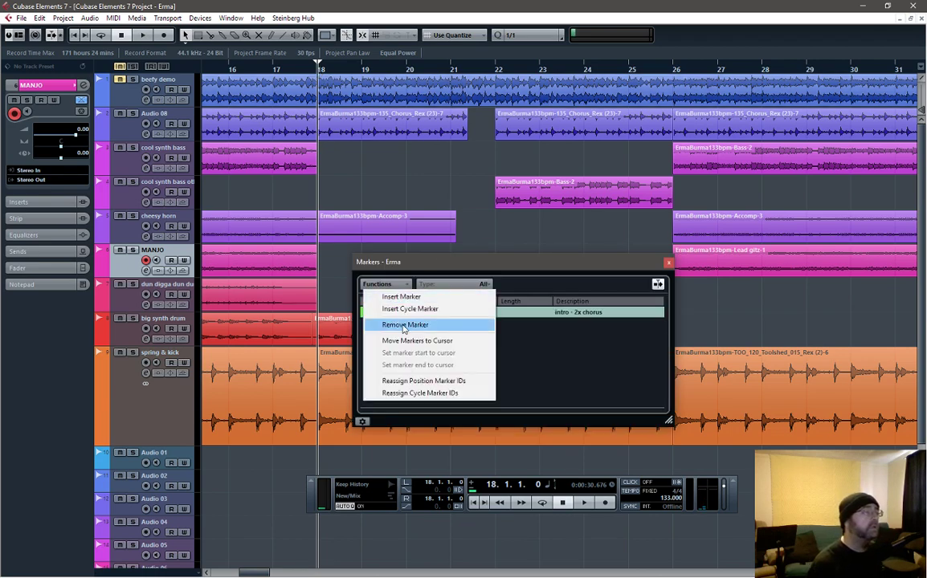
click(397, 296)
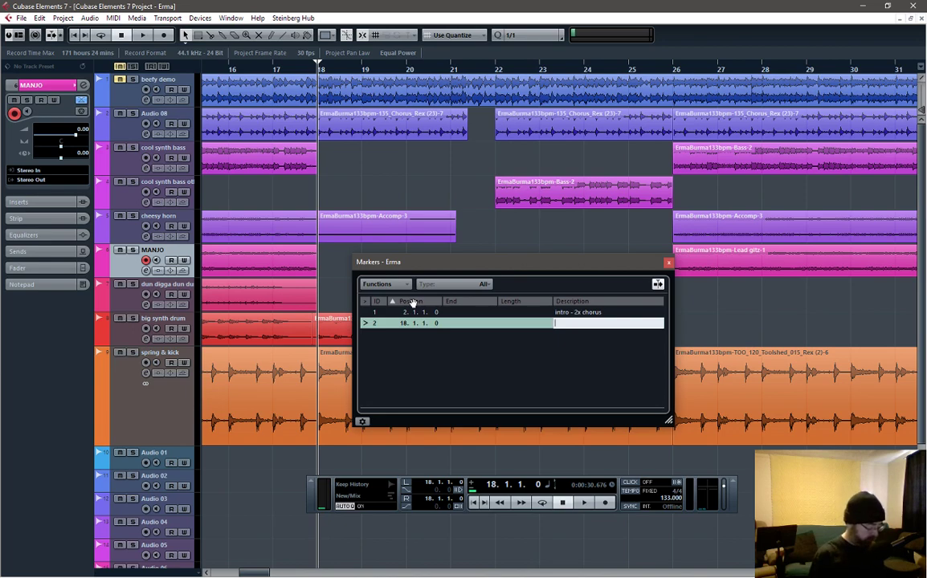
text(rap vers)
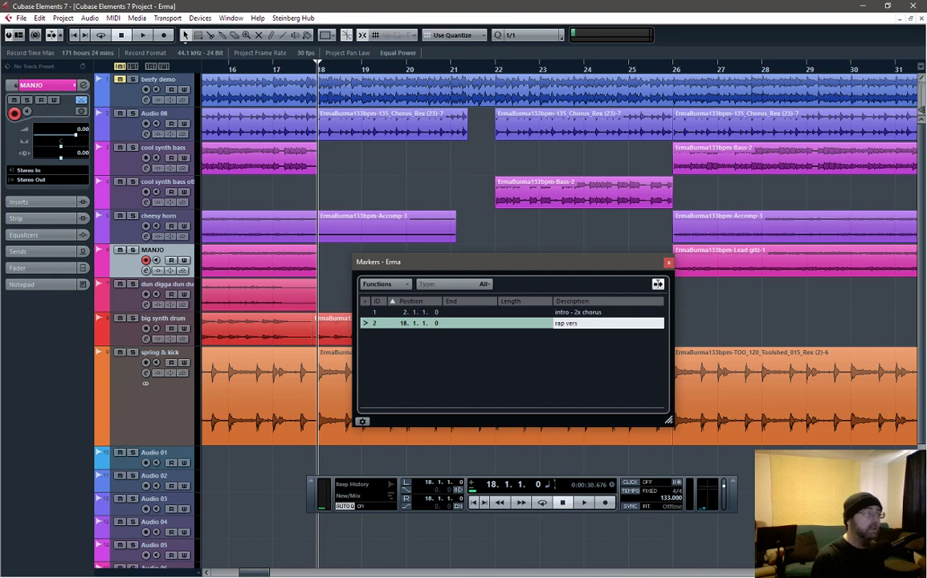
text(e 01)
key(Return)
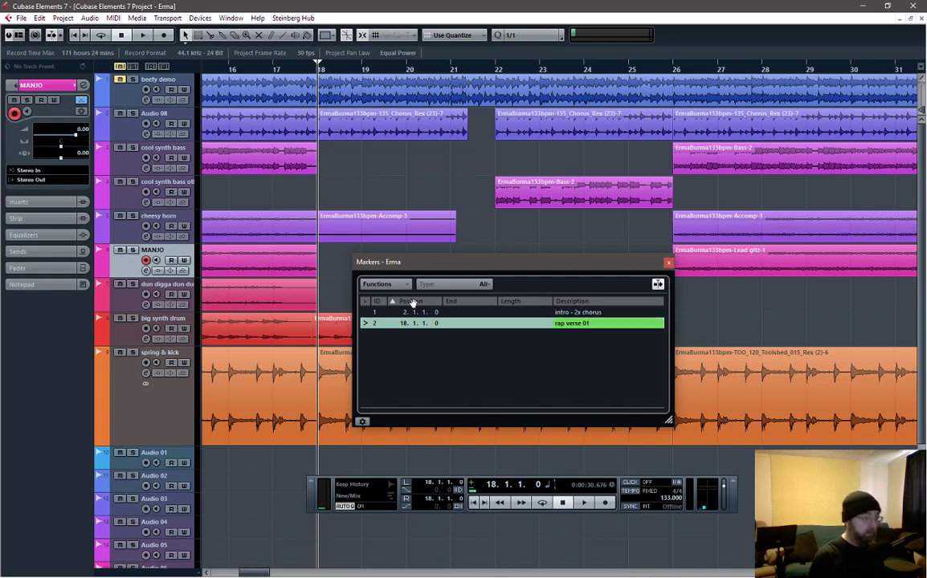
- Insert a marker at bar 26 with the description "chorus 02"
click(675, 70)
click(384, 284)
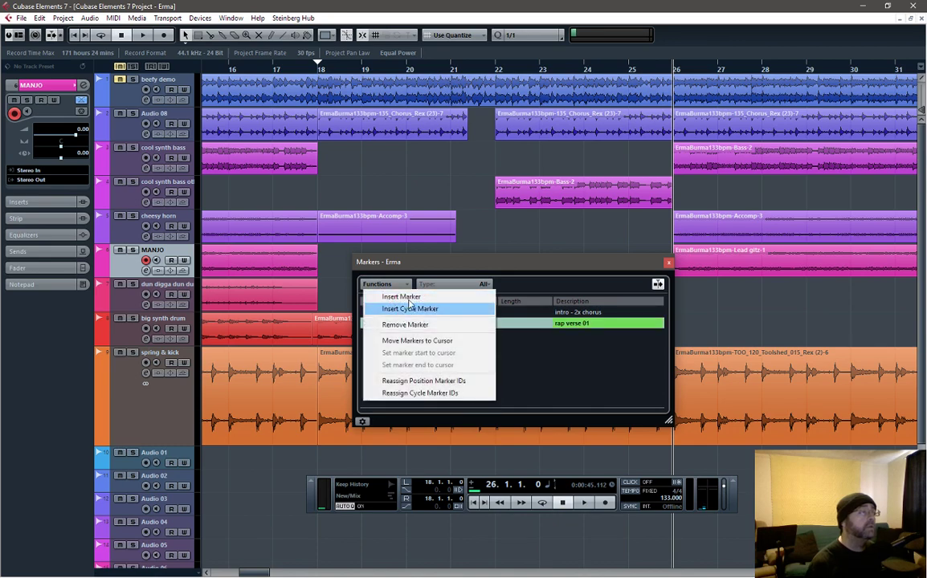
click(414, 297)
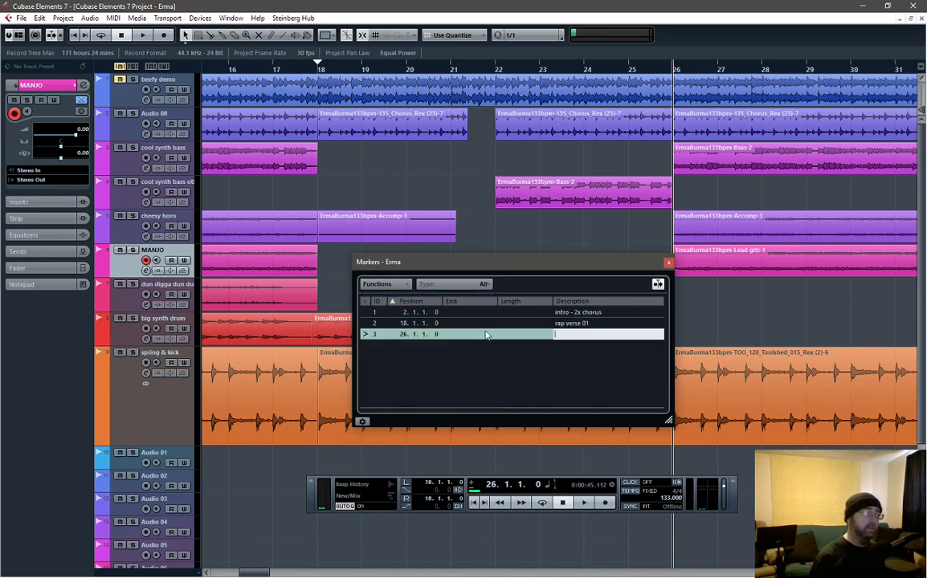
text(d)
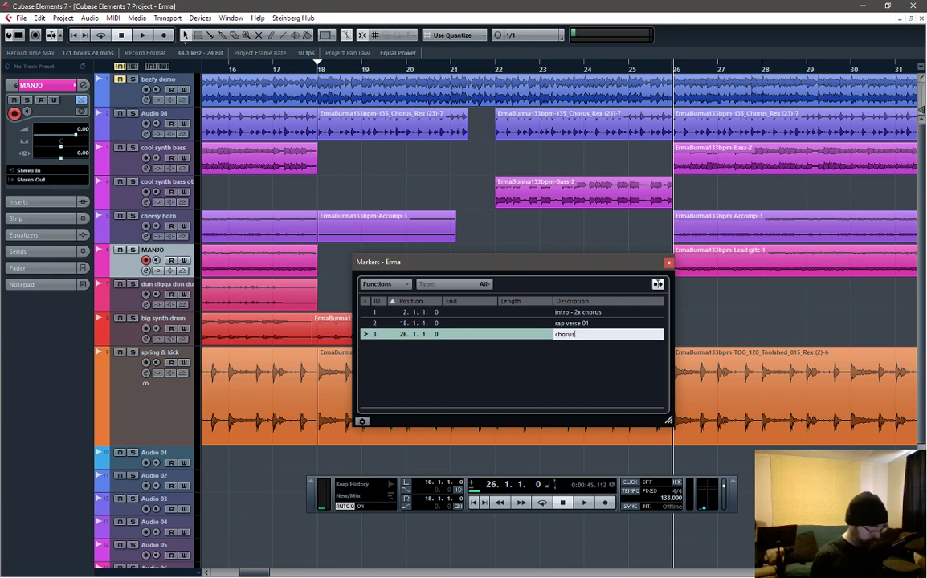
key(Return)
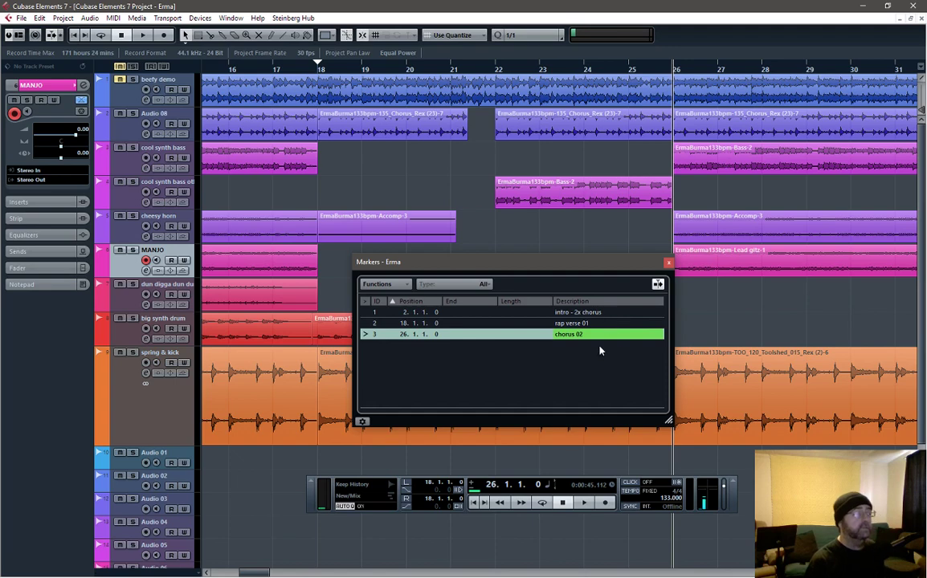
- Insert a marker at bar 34 with the description "rap verse 02"
drag(253, 574, 280, 573)
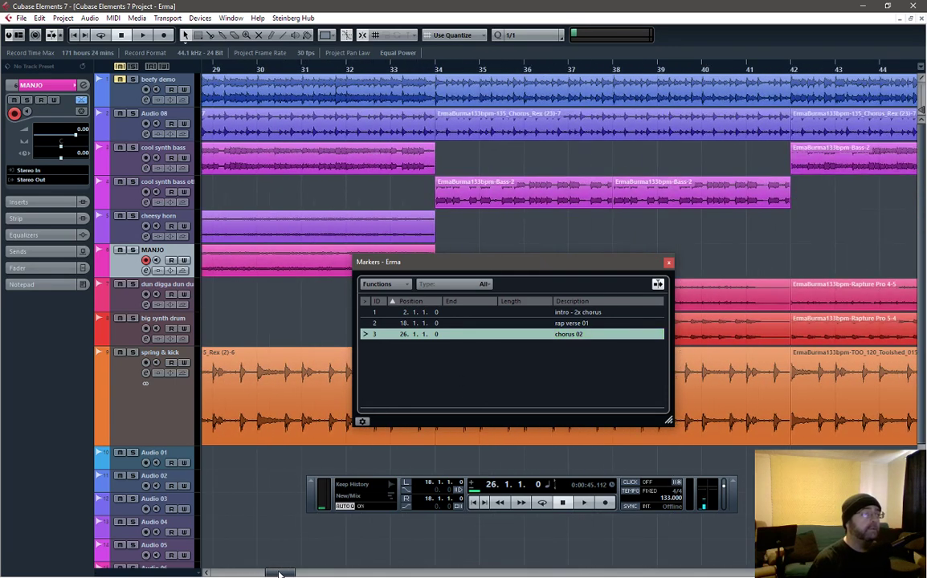
click(436, 70)
click(395, 287)
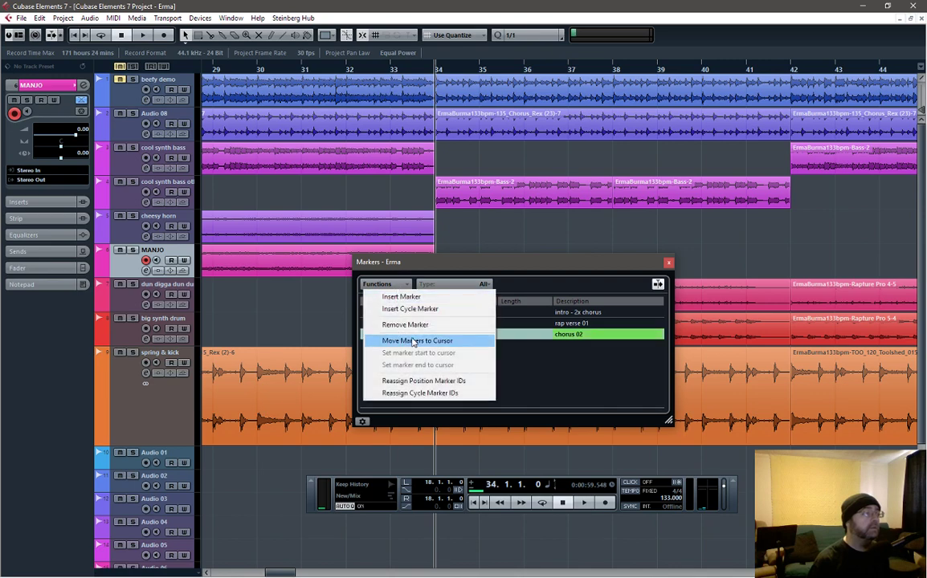
click(417, 298)
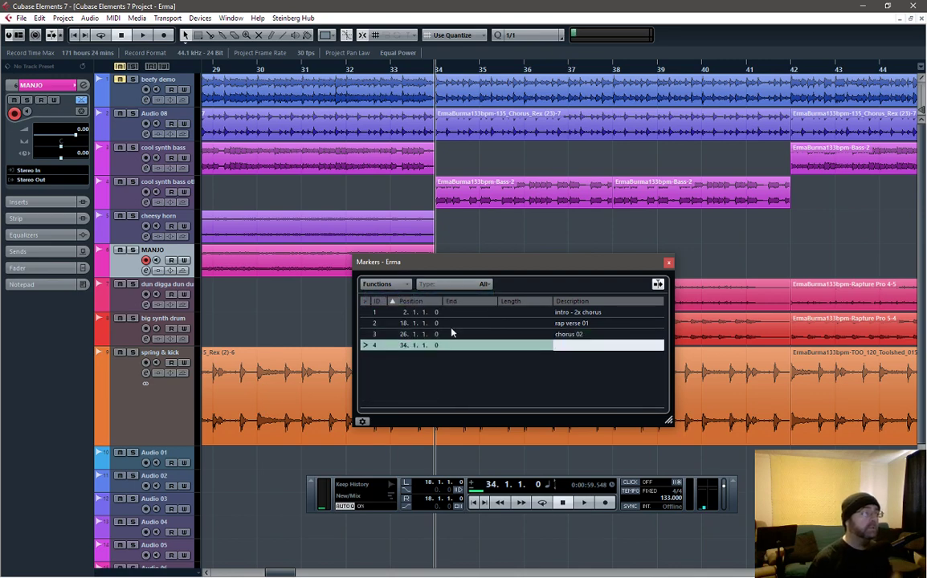
text(rap verse)
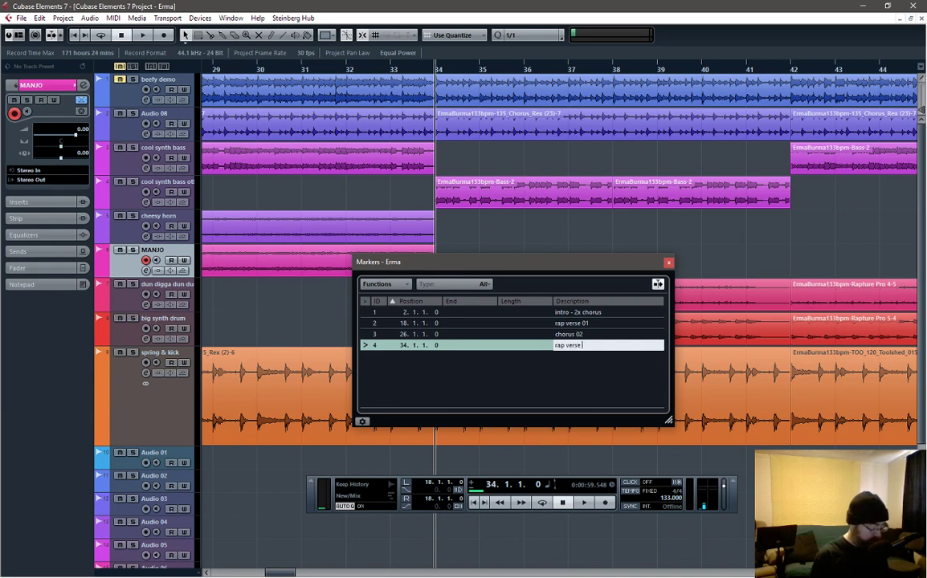
text( 02)
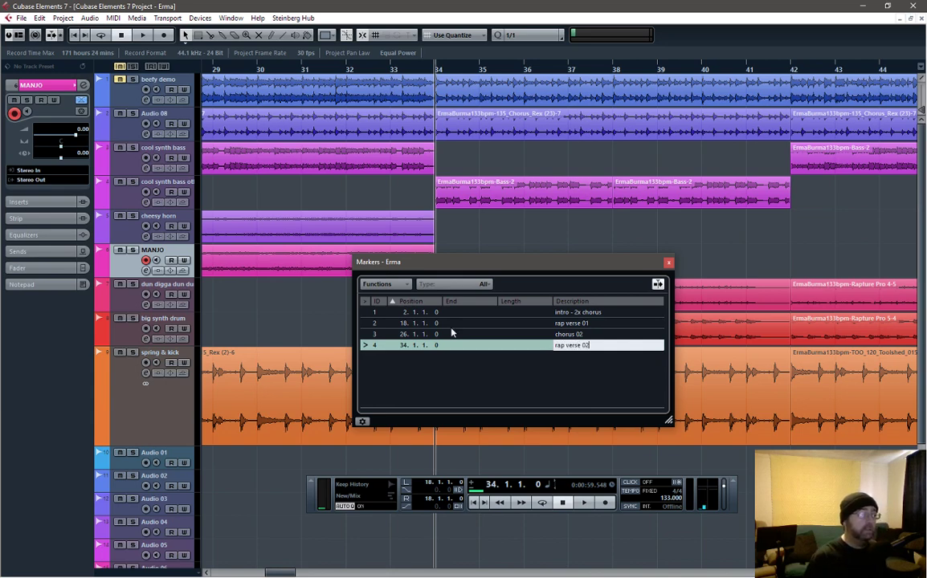
key(Return)
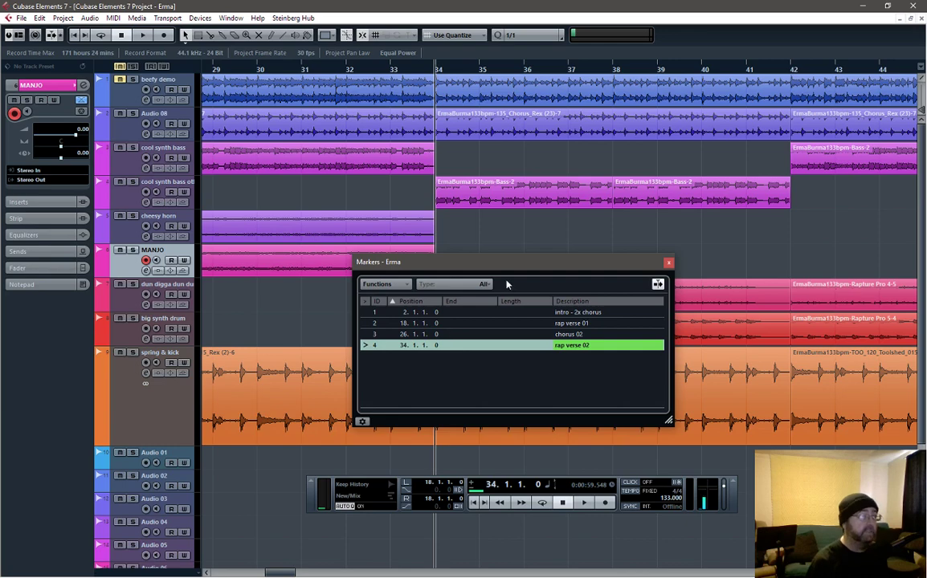
- Reposition the Markers window to uncover the tracks around bar 42, and briefly audition the section from bar 42
click(790, 71)
drag(582, 262, 645, 201)
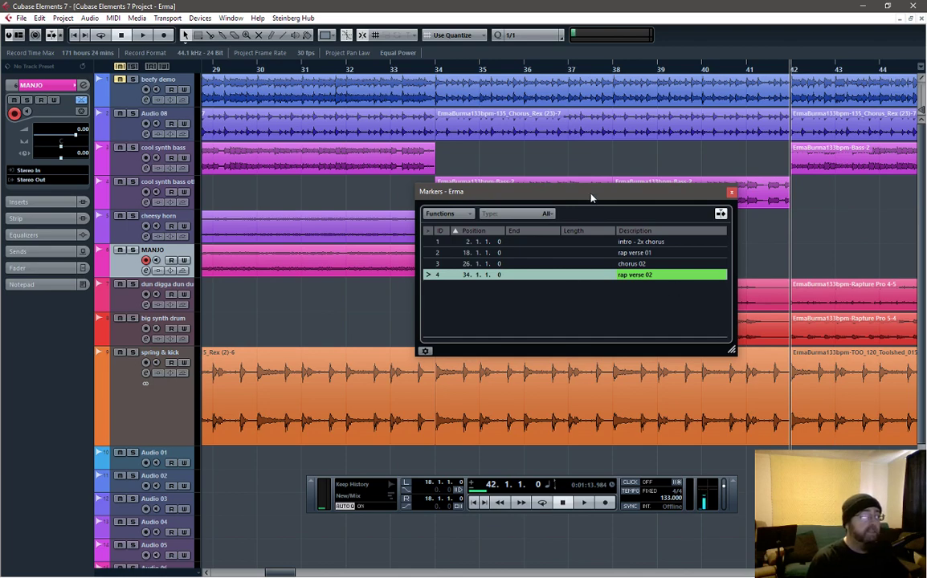
drag(590, 197, 588, 205)
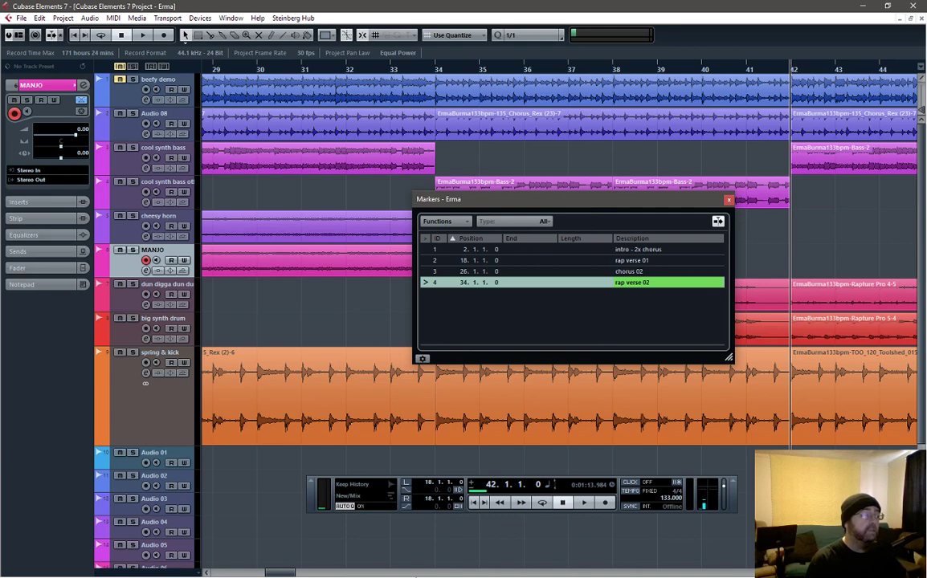
click(553, 283)
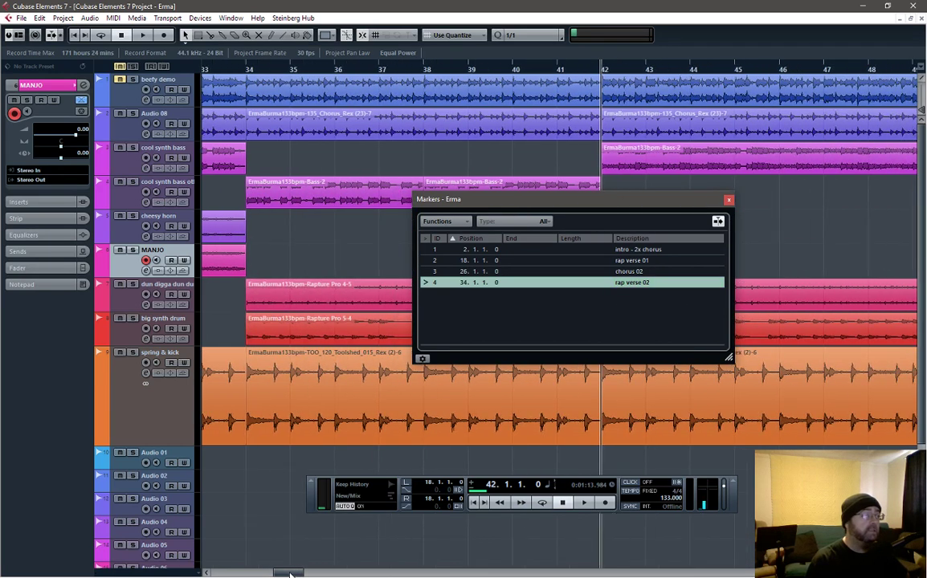
drag(607, 206, 456, 168)
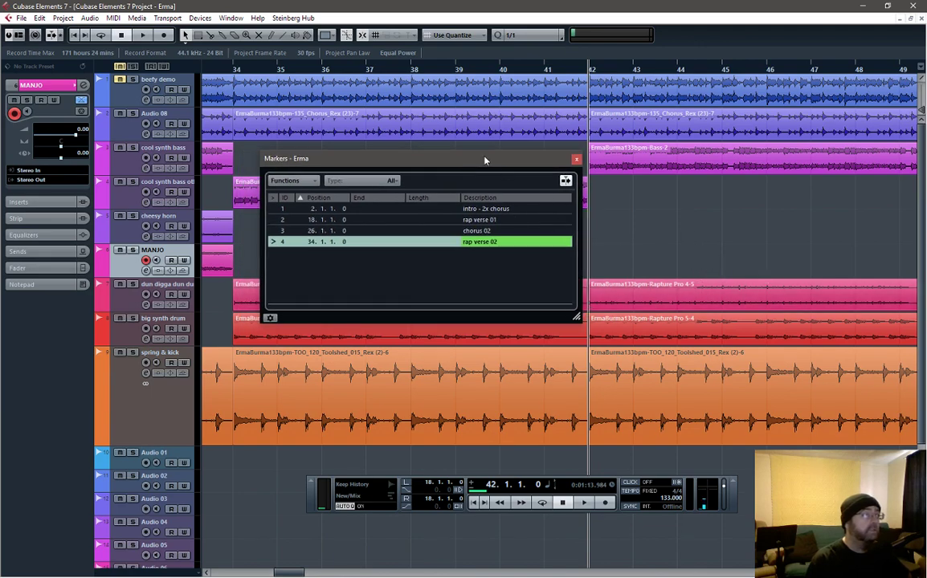
drag(484, 159, 485, 205)
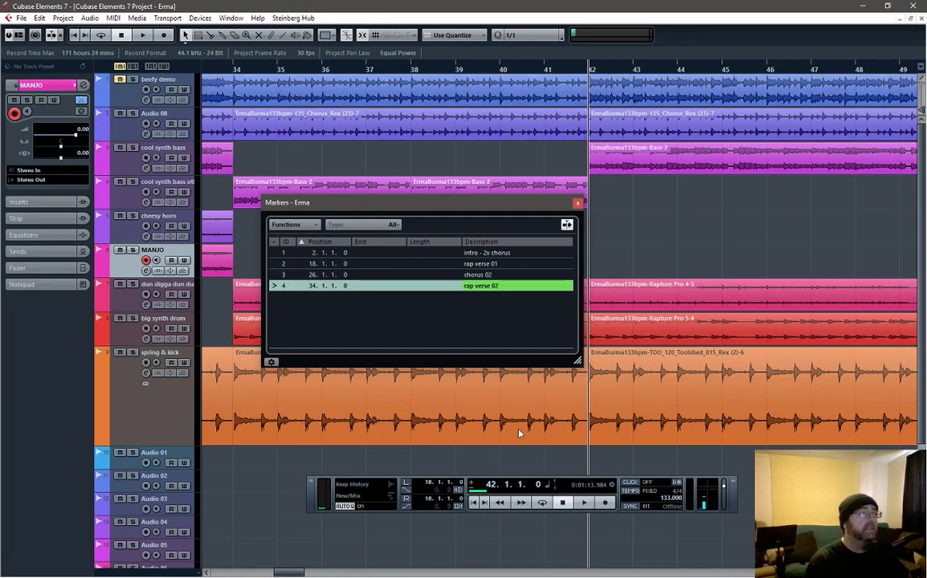
key(space)
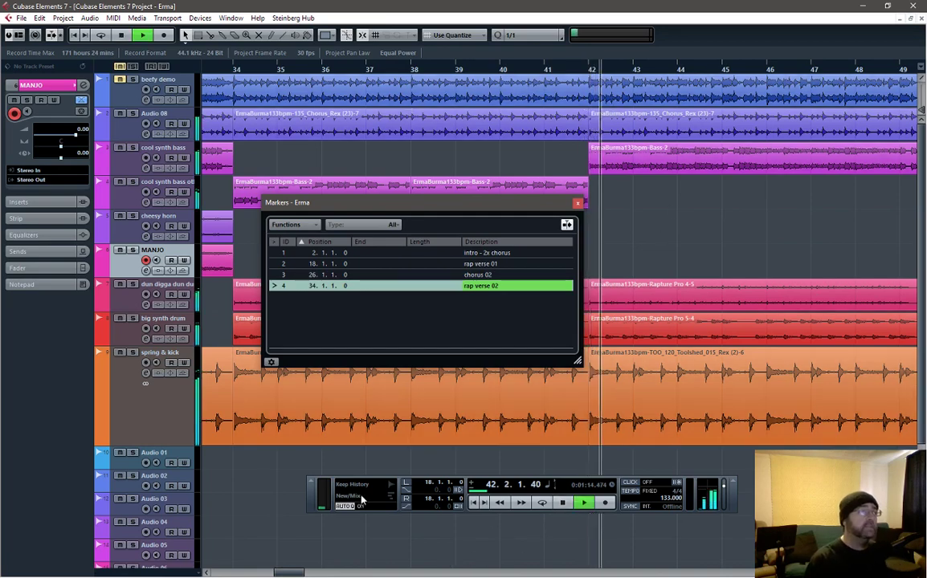
key(space)
- Insert a marker at bar 50 with the description "guitar kwakkery (chorus)"
drag(299, 574, 324, 573)
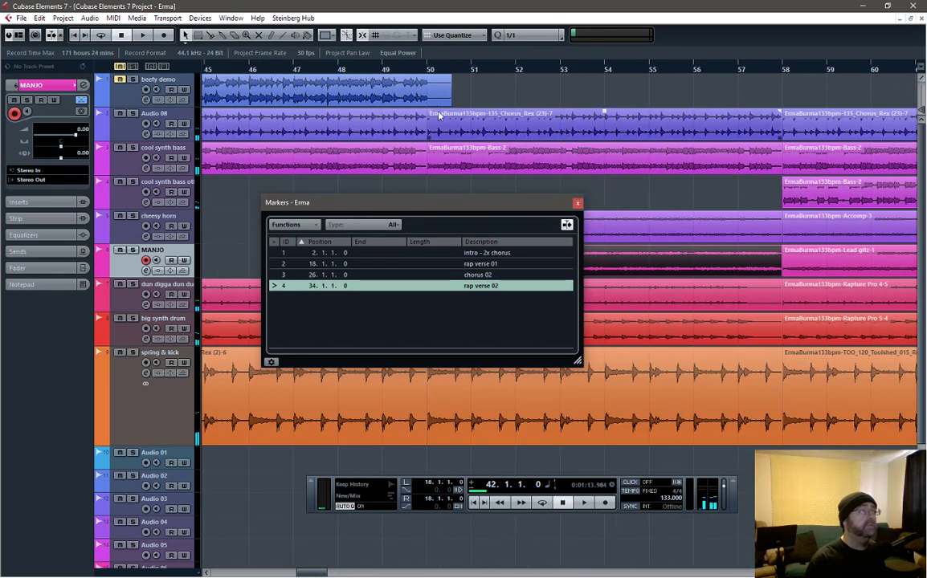
click(430, 69)
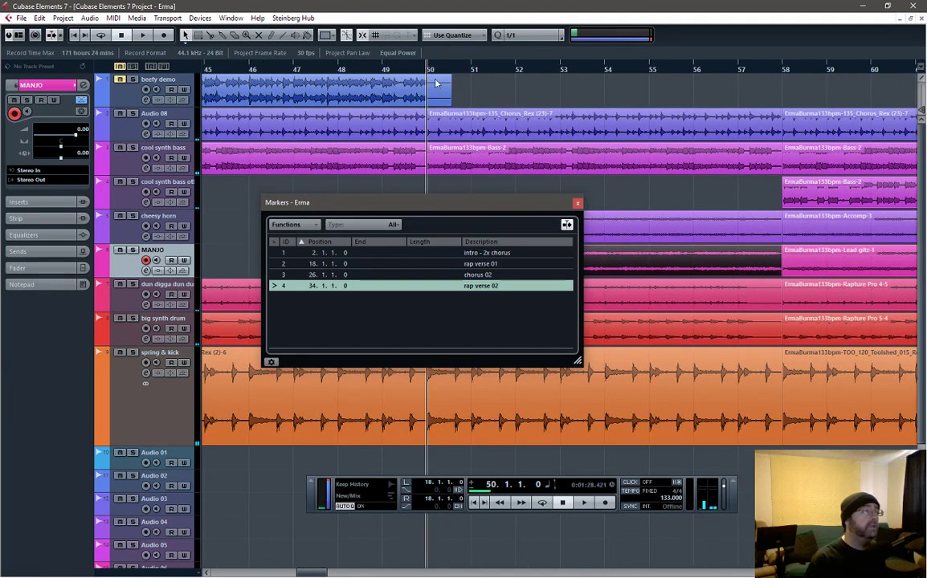
click(303, 226)
click(309, 238)
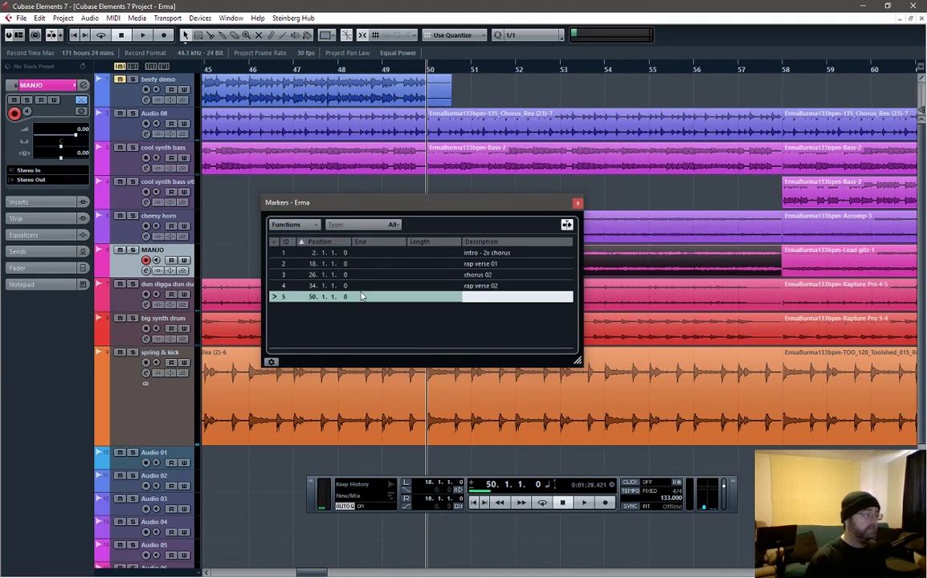
text(guitar)
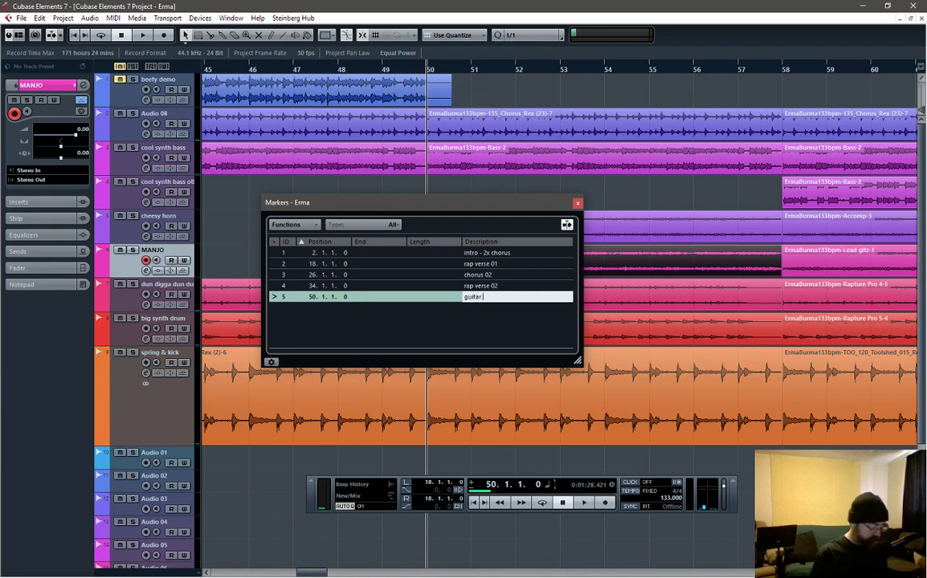
text( kwakken)
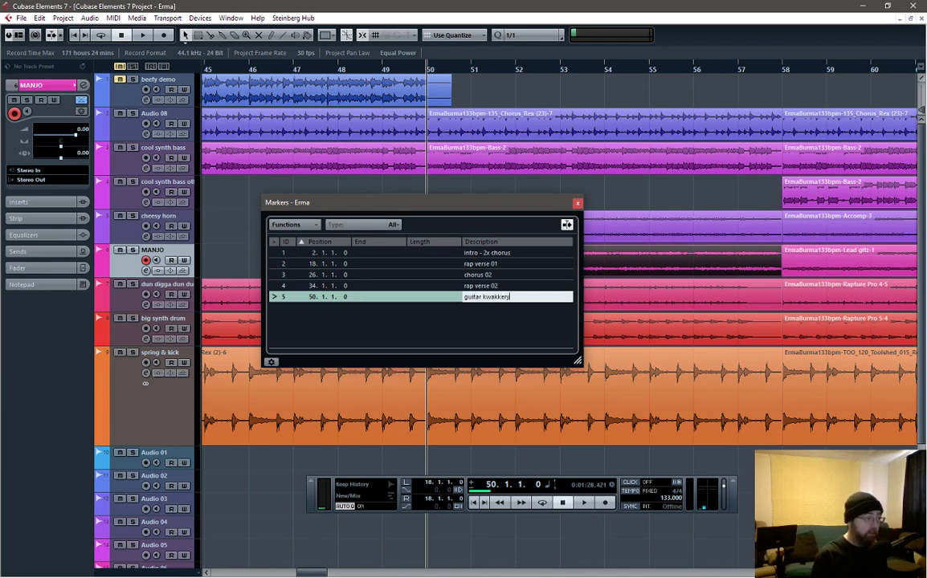
text(y (chorus)
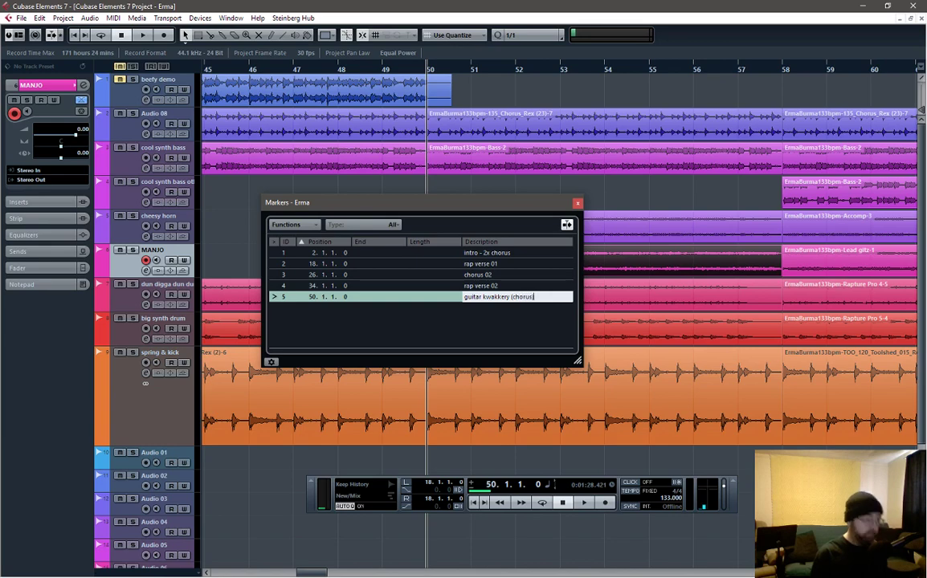
key(Return)
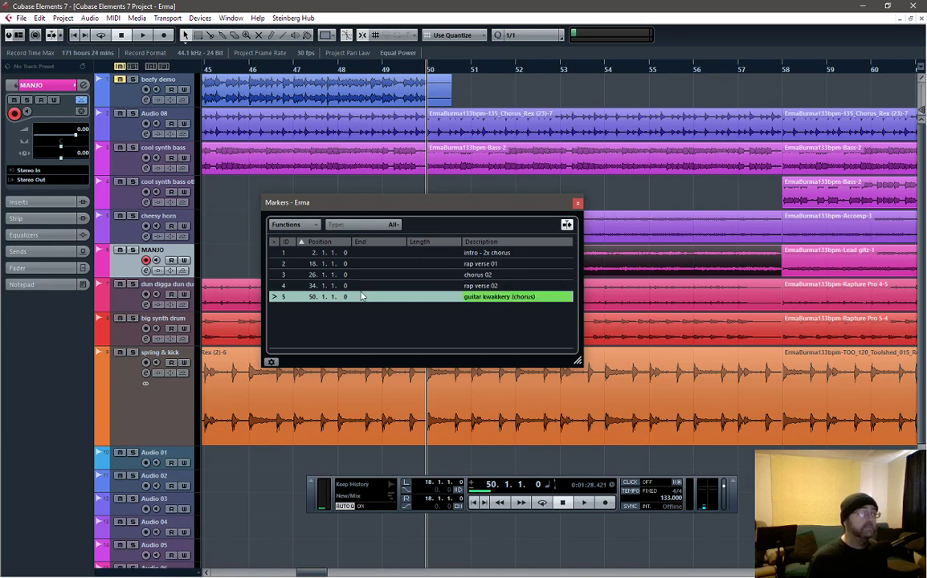
- Insert a marker at bar 58 with the description "vocal chorus 03"
click(786, 71)
click(293, 224)
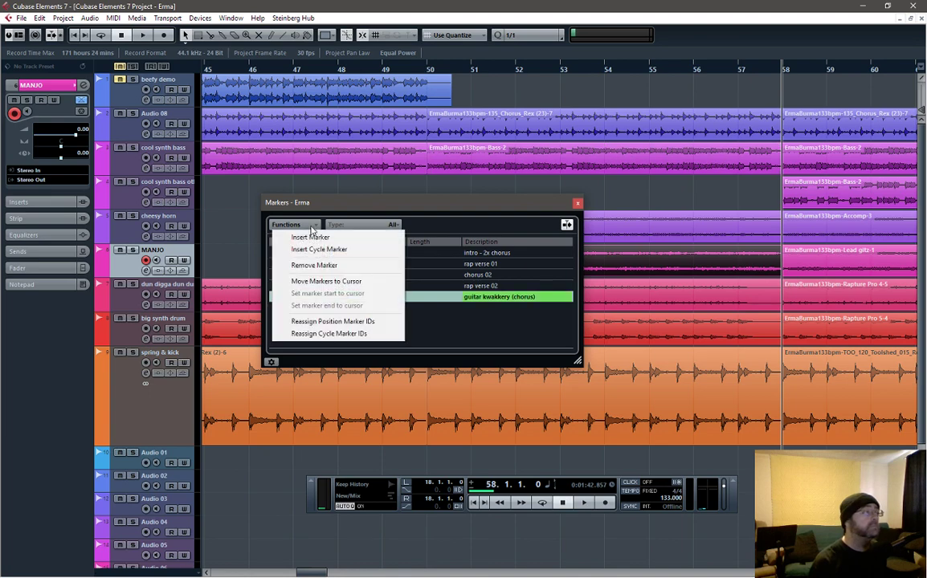
click(310, 238)
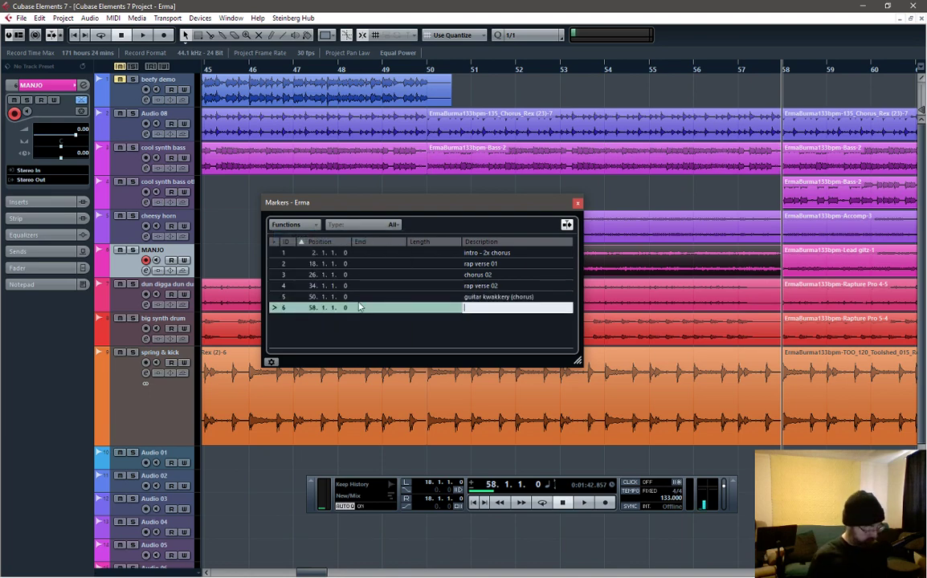
text(vocal cho)
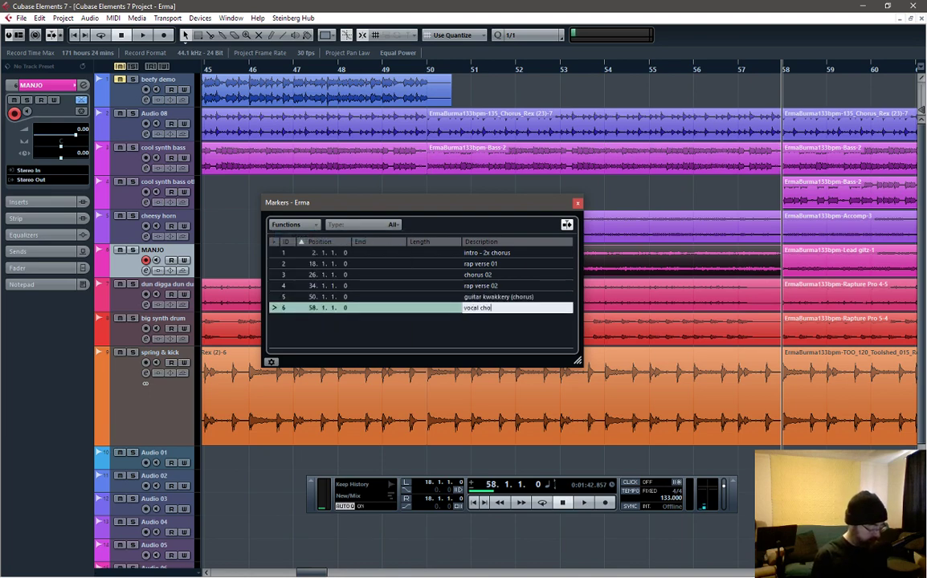
text(rus)
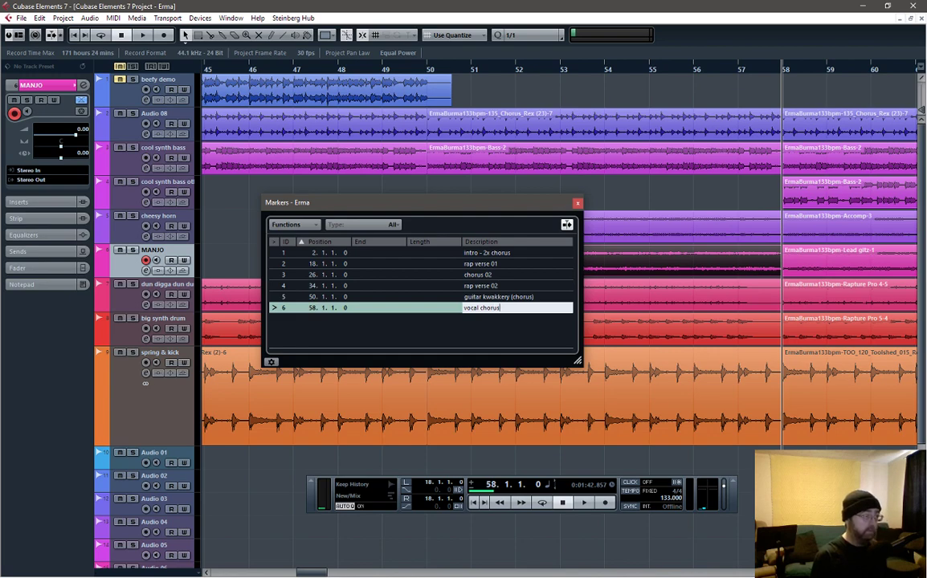
text( 03)
key(Return)
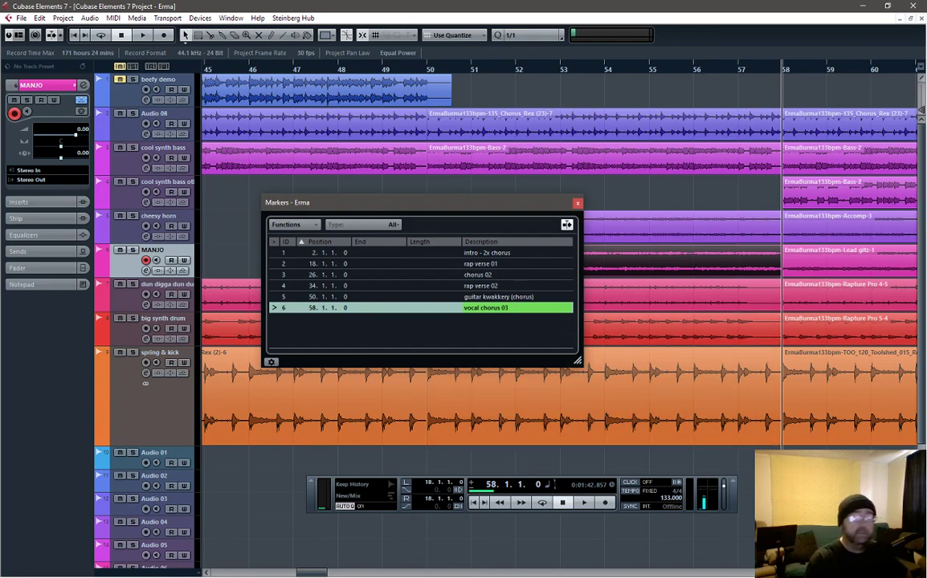
- Switch to Notepad++ to check the arrangement notes for the instrumental, and return to Cubase
key(alt+Tab)
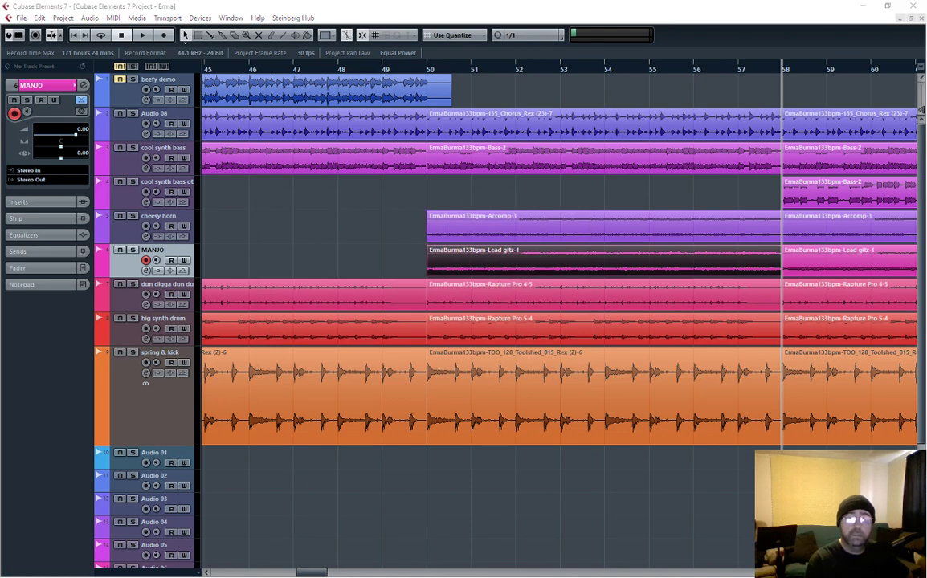
drag(589, 221, 544, 203)
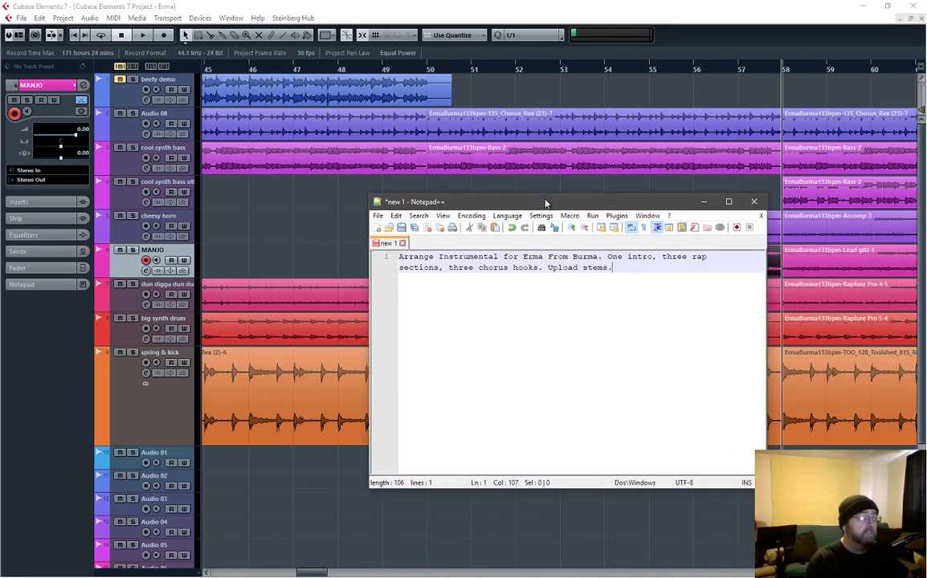
key(alt+Tab)
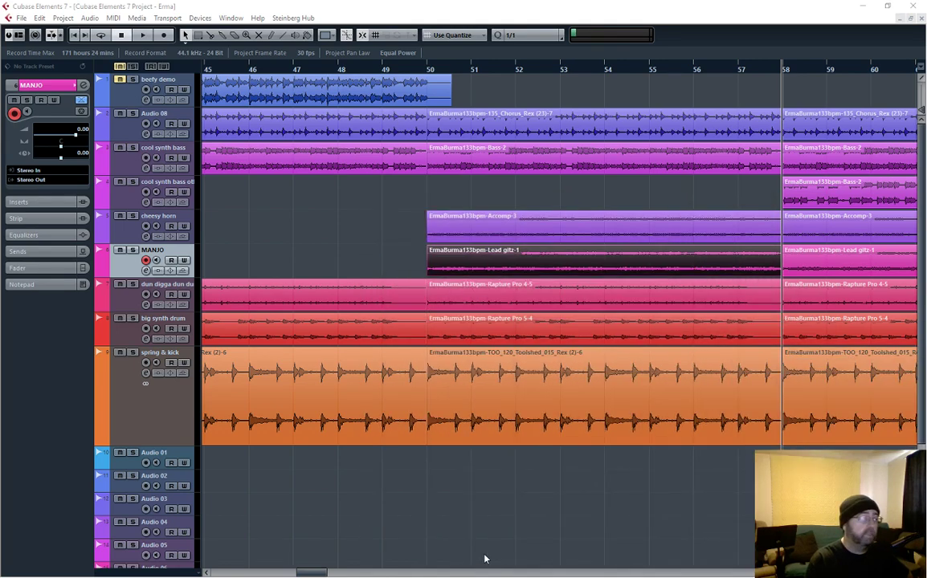
click(306, 575)
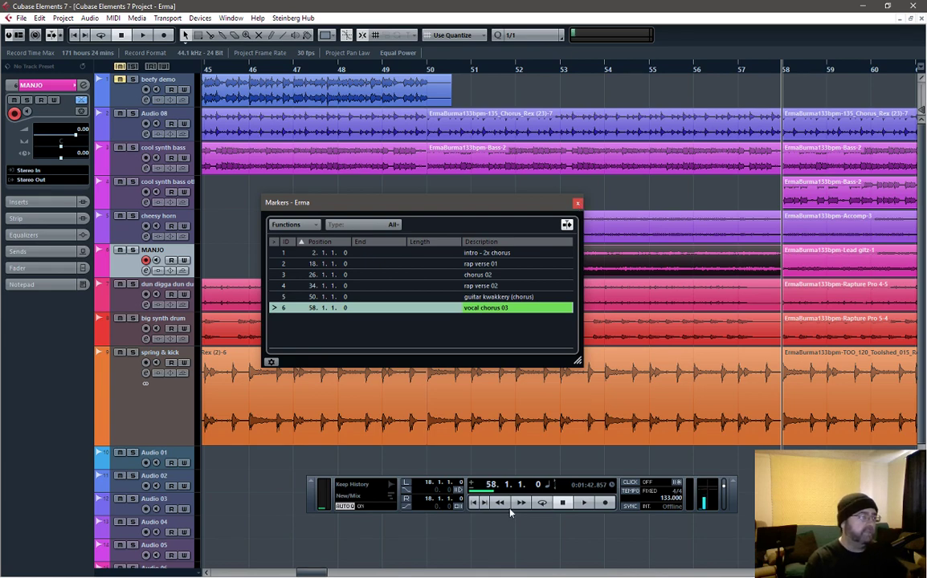
- Close the Markers window and copy all parts between bars 58 and 66 to bar 66
drag(306, 575, 325, 575)
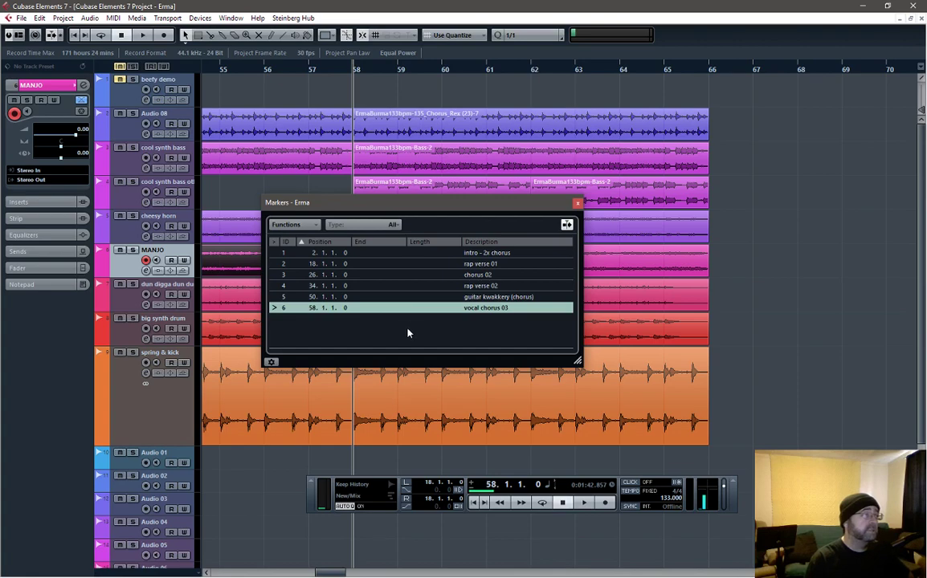
click(577, 204)
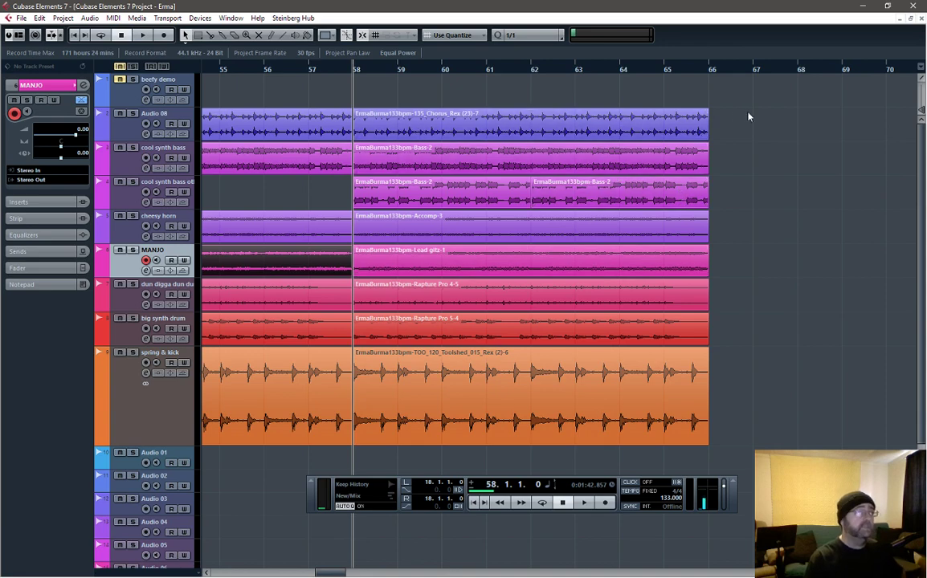
drag(744, 116, 360, 447)
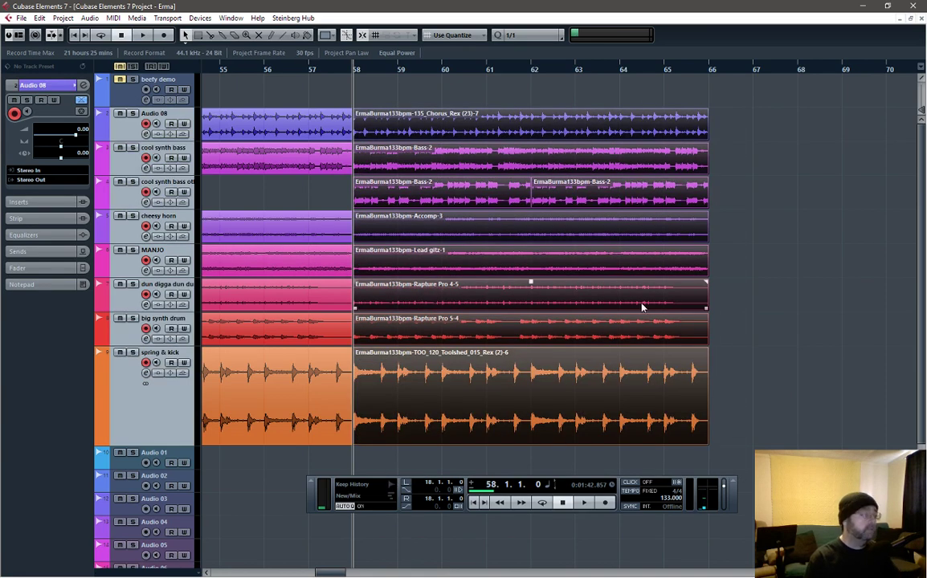
click(710, 70)
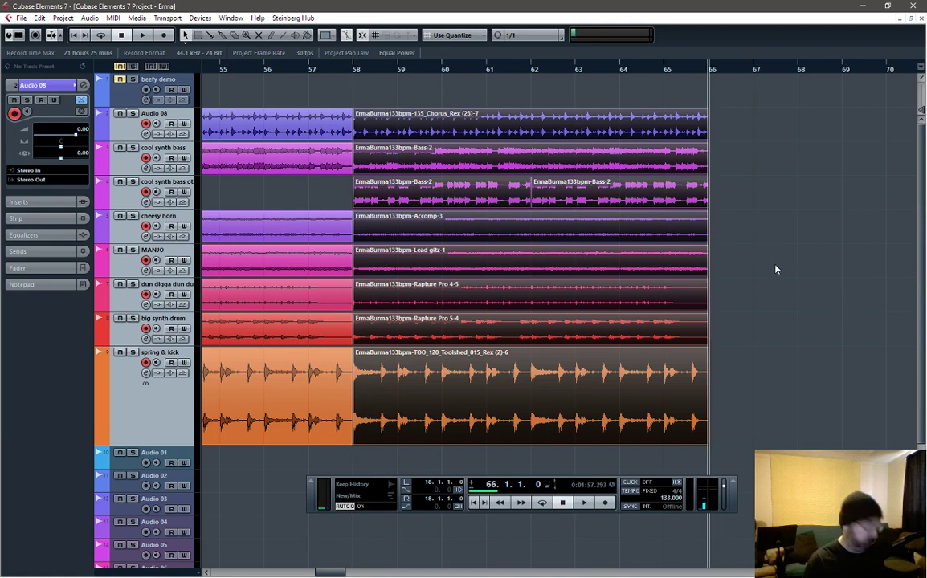
key(ctrl+d)
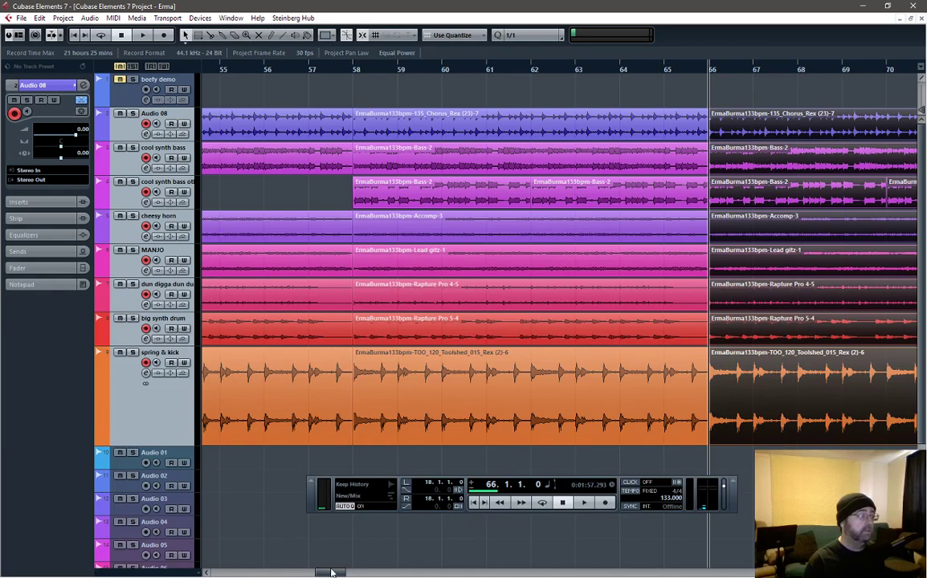
- Delete the two parts on the second cool synth bass track between bars 58 and 66
click(442, 193)
click(603, 195)
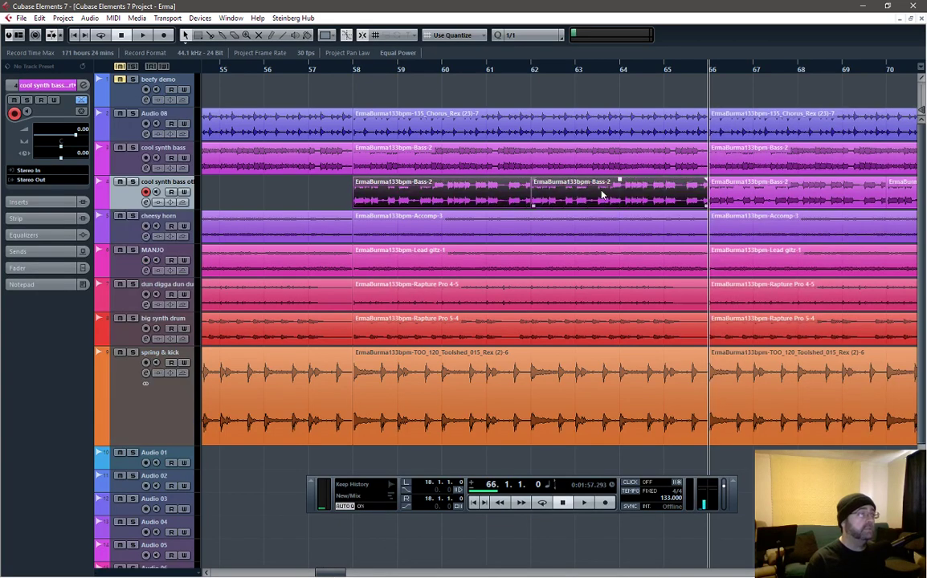
key(Delete)
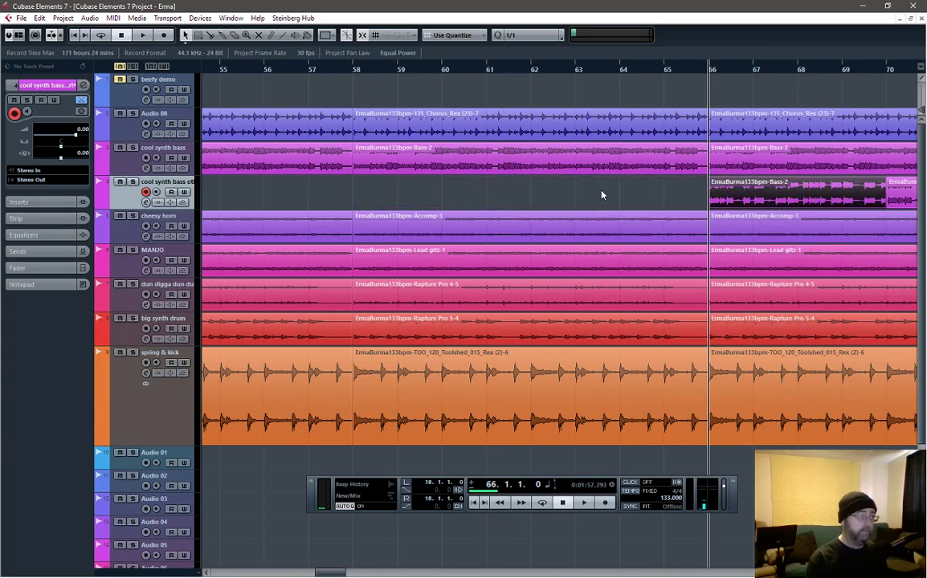
- Copy all parts between bars 66 and 74 and paste them at bar 143
click(766, 170)
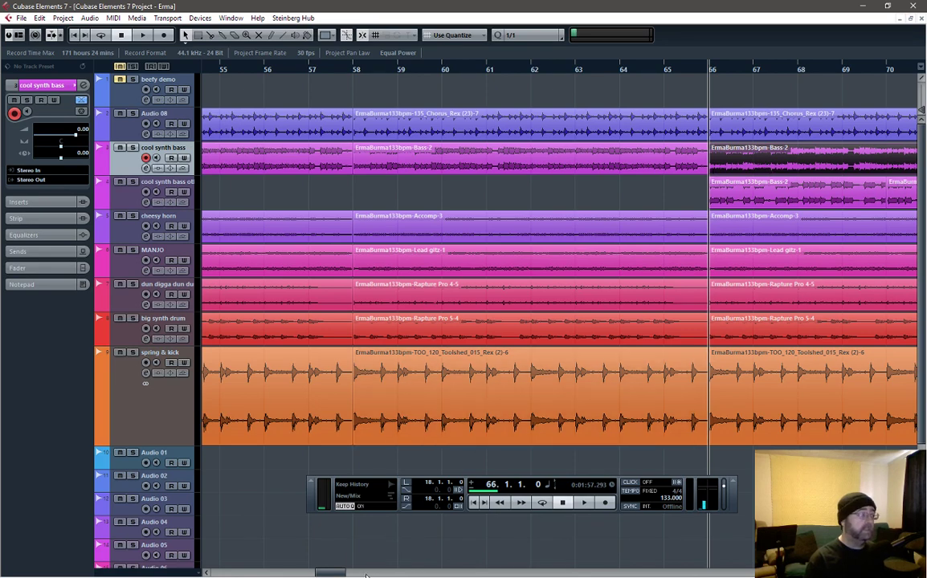
drag(339, 573, 359, 573)
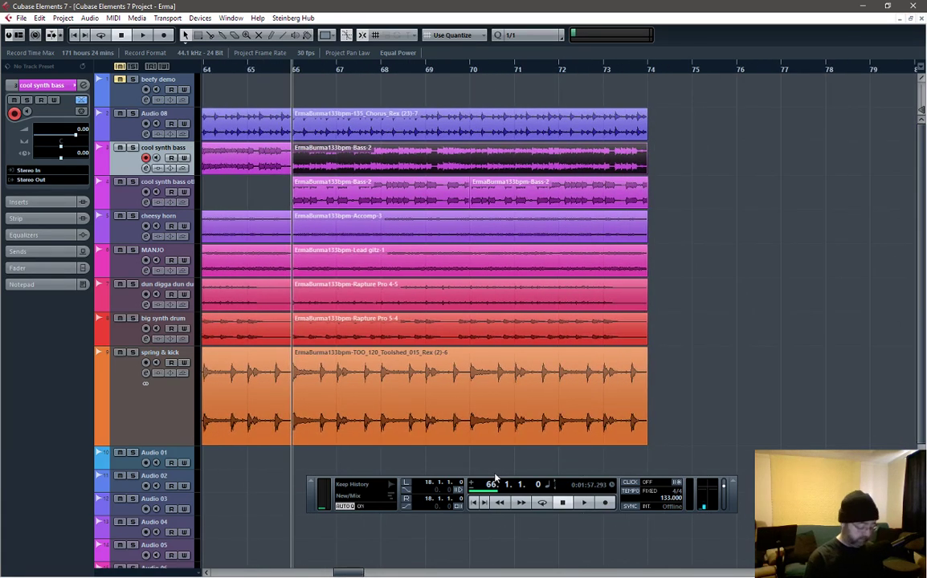
drag(684, 100, 294, 442)
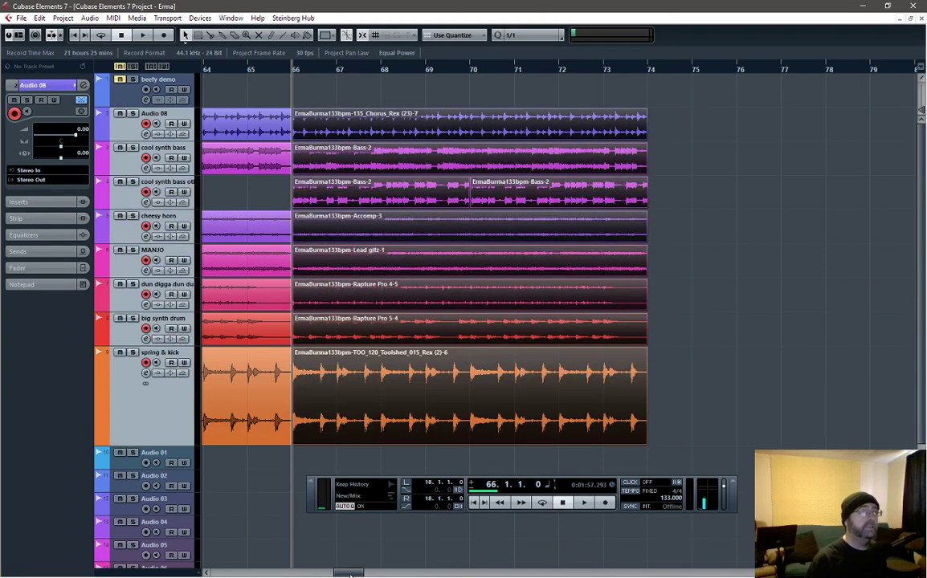
drag(350, 574, 484, 575)
click(651, 69)
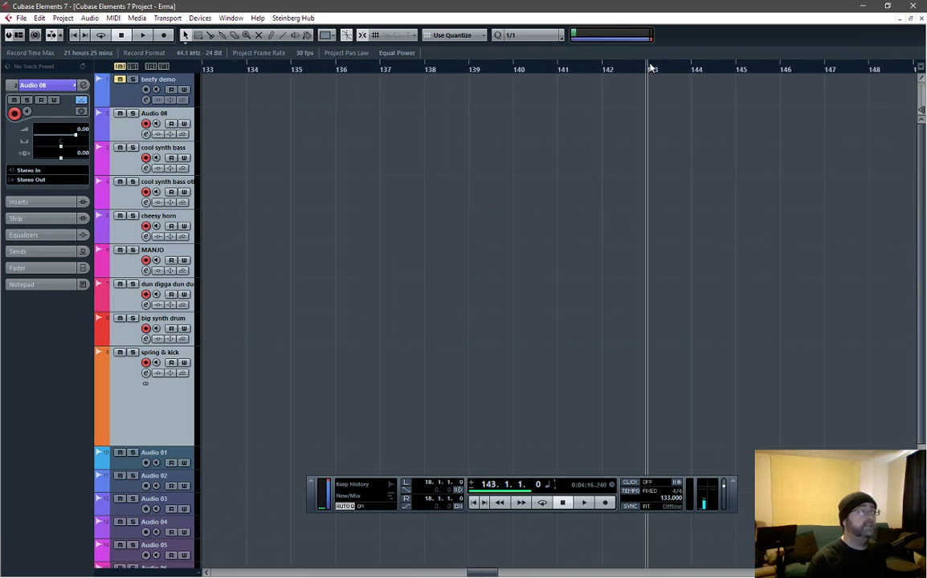
key(ctrl+v)
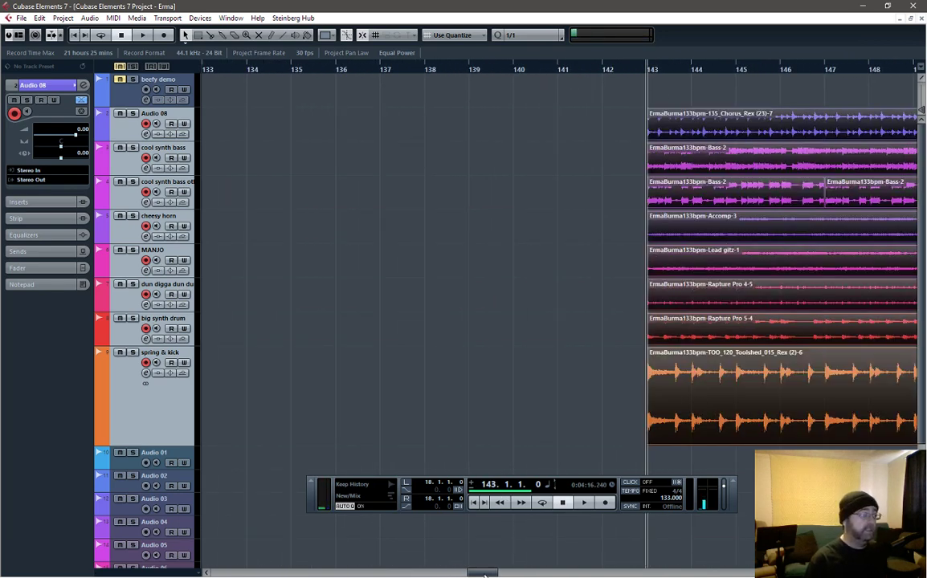
- Copy all parts between bars 66 and 74 to bar 74
drag(477, 574, 347, 576)
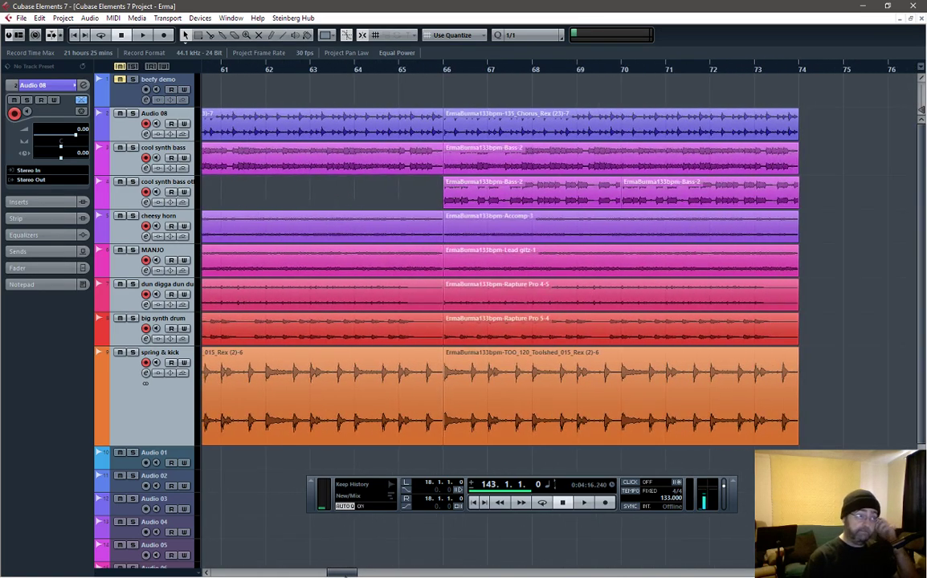
click(447, 70)
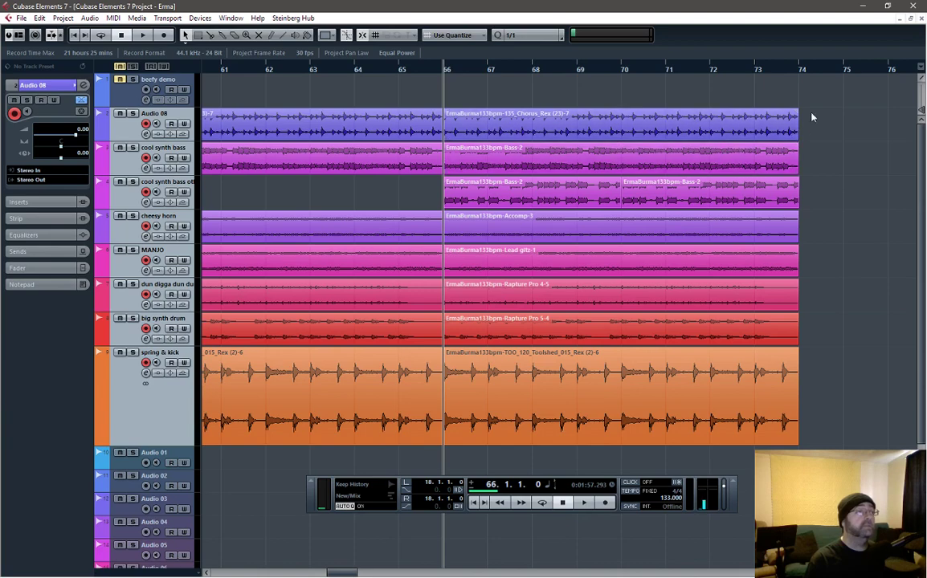
click(689, 131)
drag(689, 131, 450, 430)
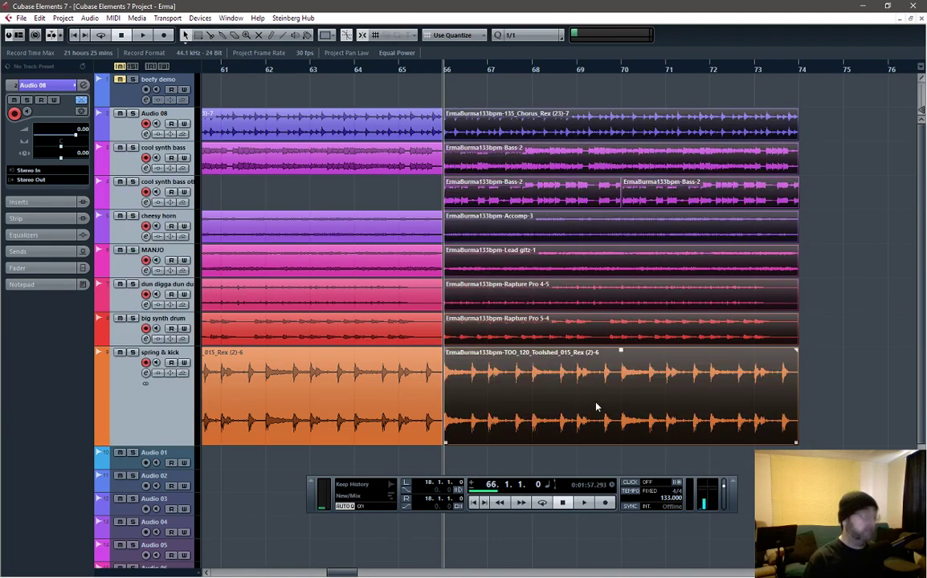
click(799, 74)
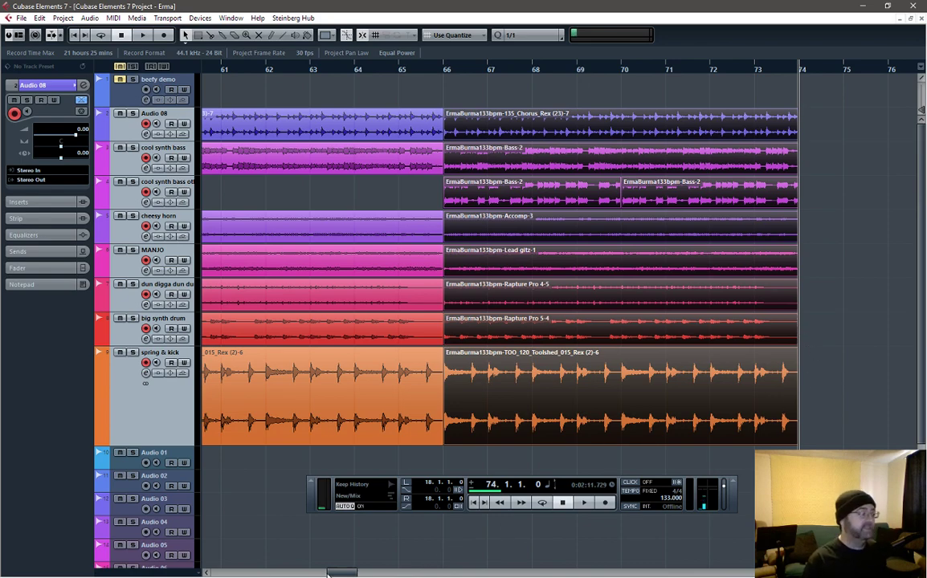
drag(336, 575, 344, 575)
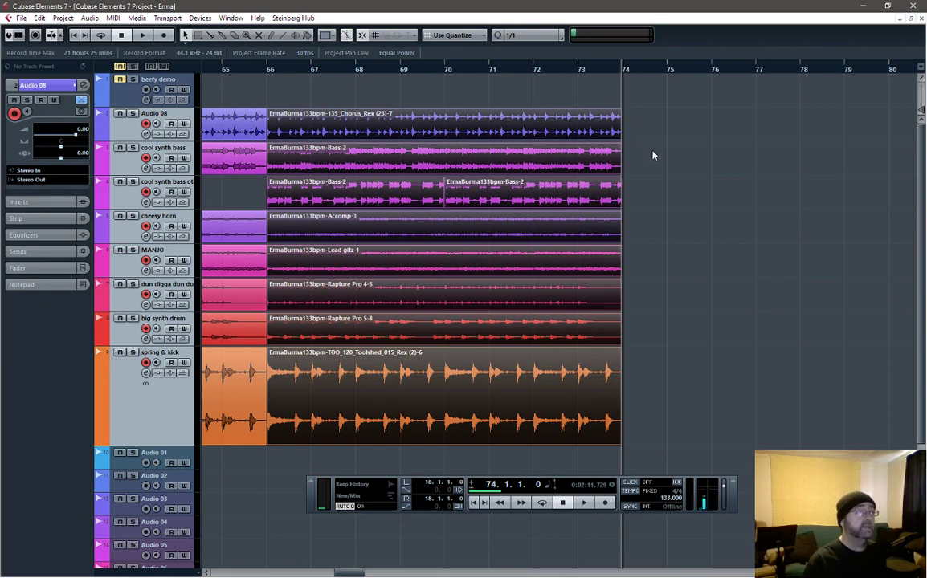
key(ctrl+d)
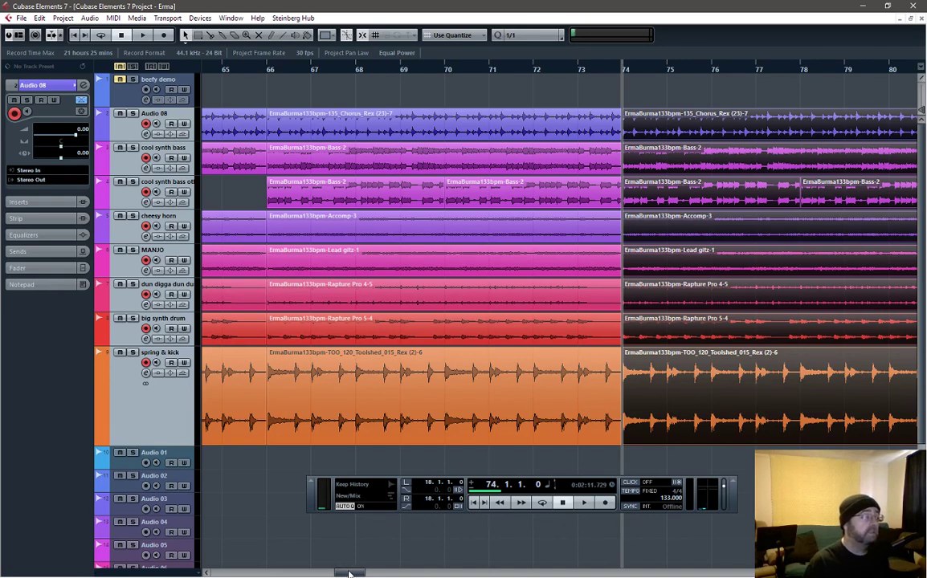
- Paste another copy of the section at bar 82 and move its parts up one track onto their matching tracks
click(418, 160)
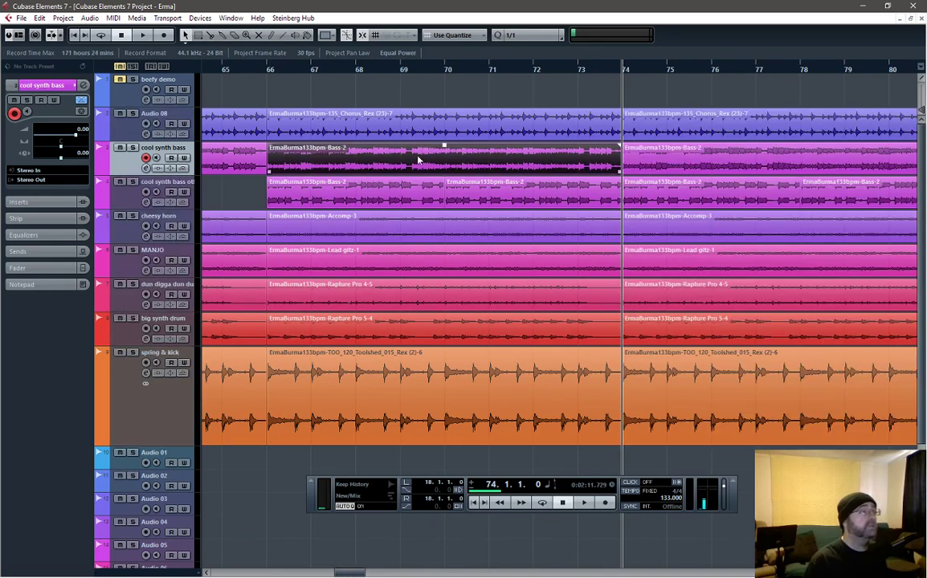
shift+click(689, 164)
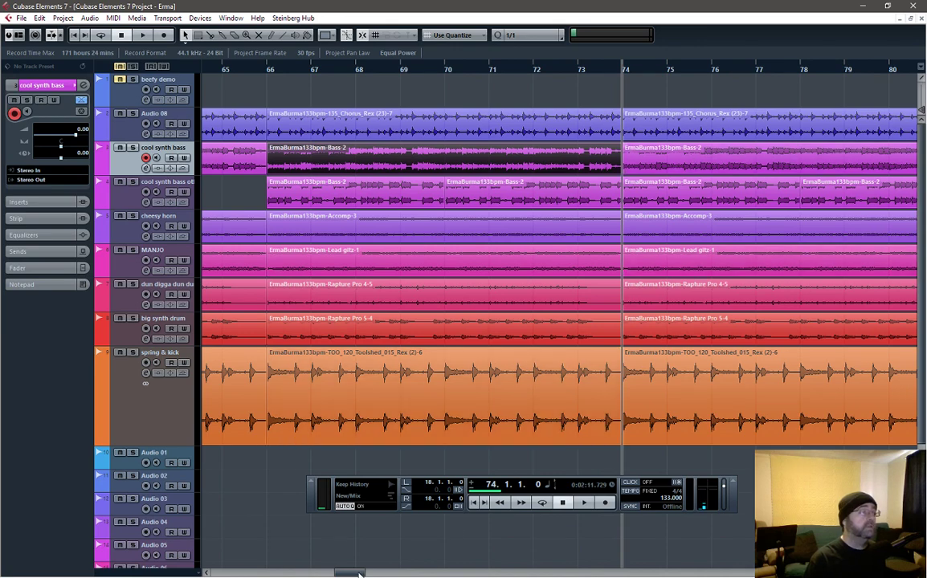
drag(361, 572, 386, 572)
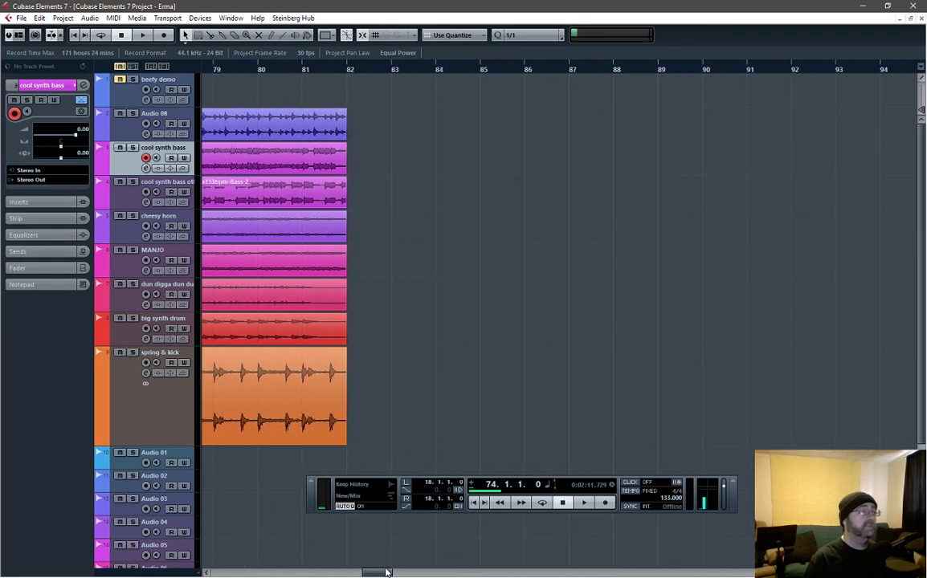
click(347, 69)
key(ctrl+v)
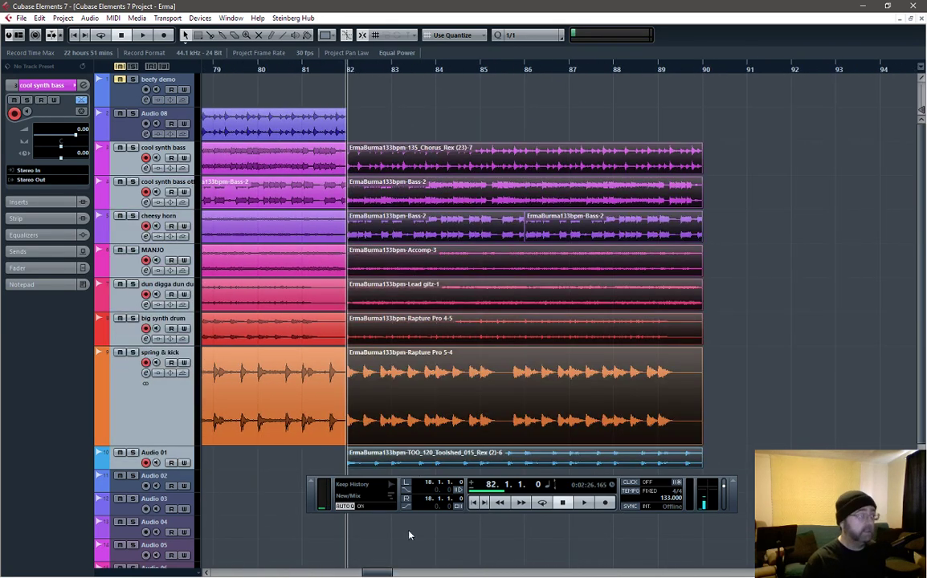
drag(398, 150, 399, 115)
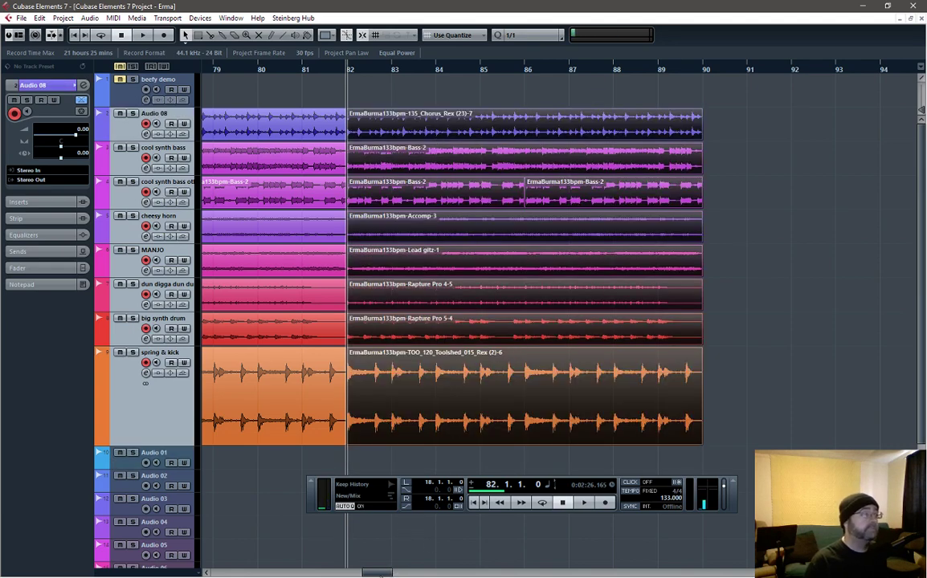
drag(379, 573, 344, 573)
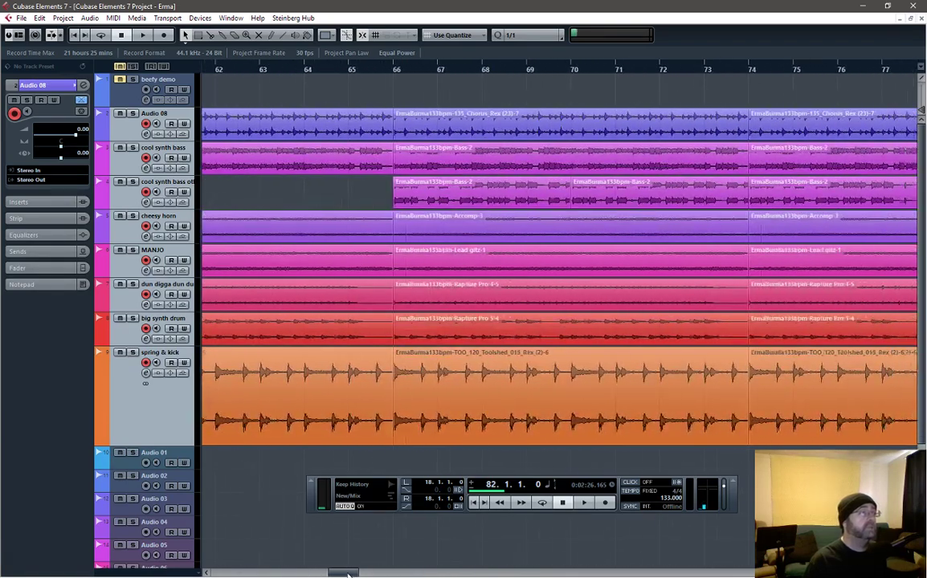
- Delete the two clips on the "cool synth bass" track that span bars 66 to 82
click(394, 69)
click(511, 199)
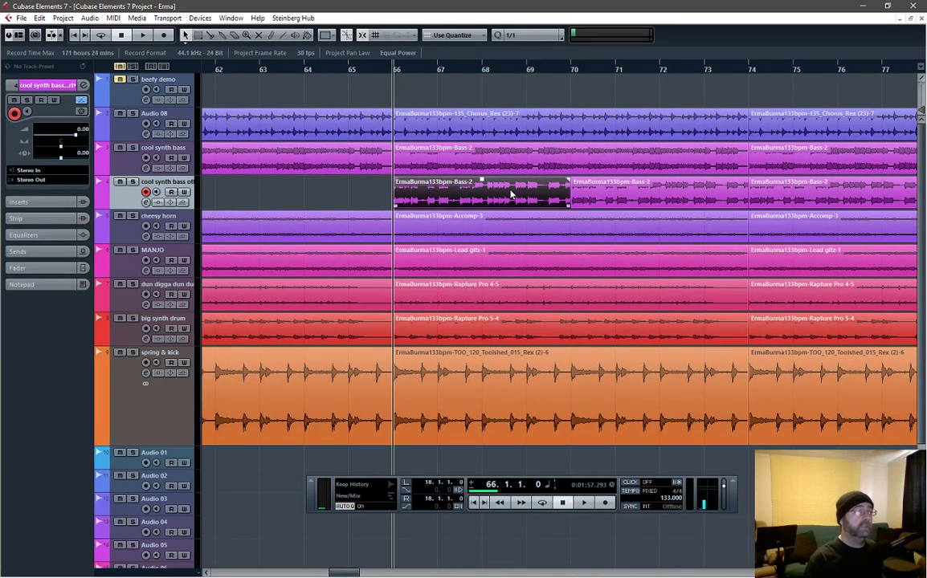
click(454, 147)
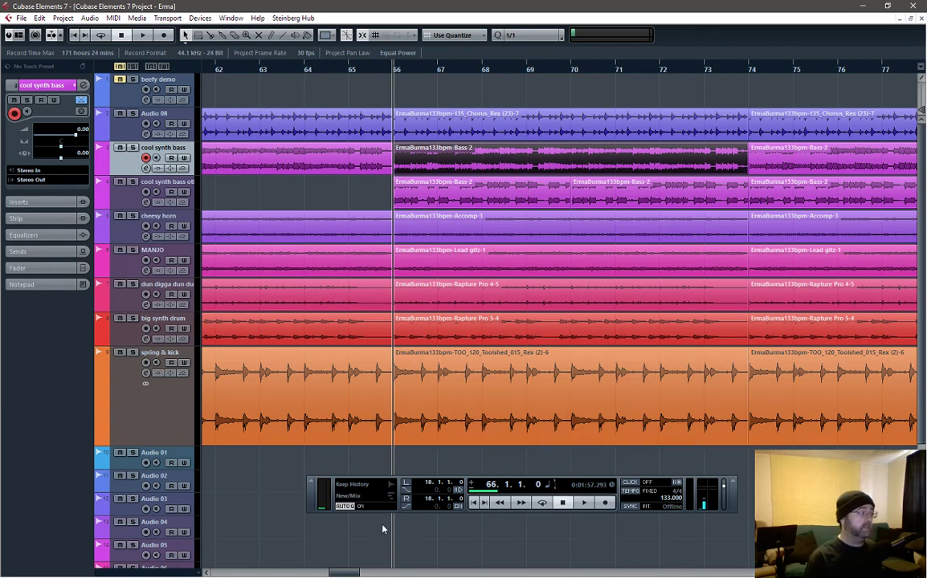
mouse_move(349, 574)
mouse_down()
mouse_move(331, 574)
mouse_move(351, 575)
mouse_up()
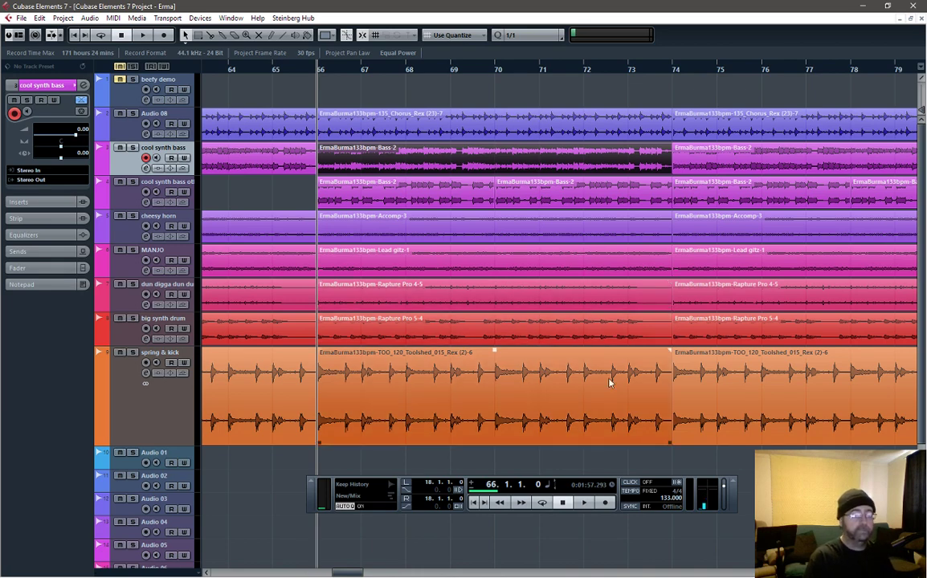
click(754, 160)
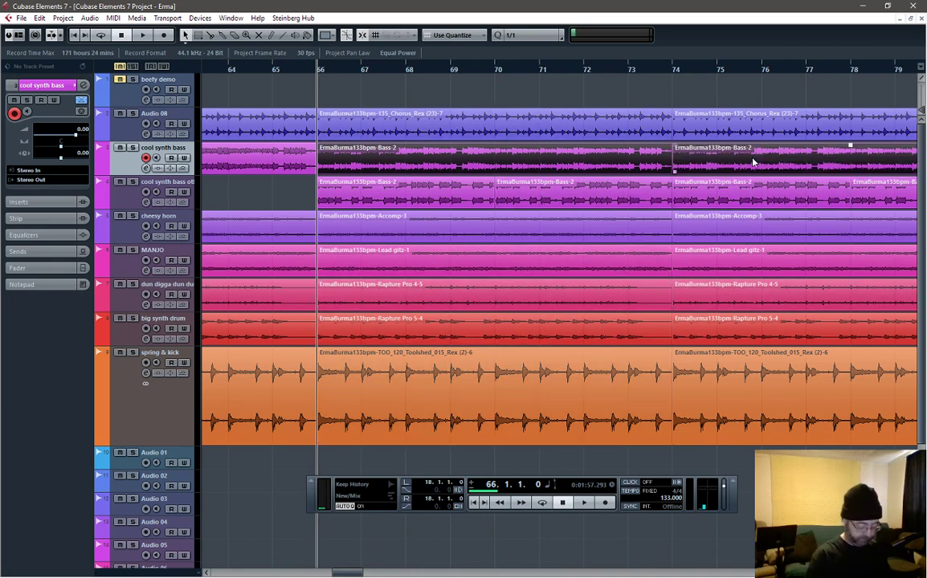
key(Delete)
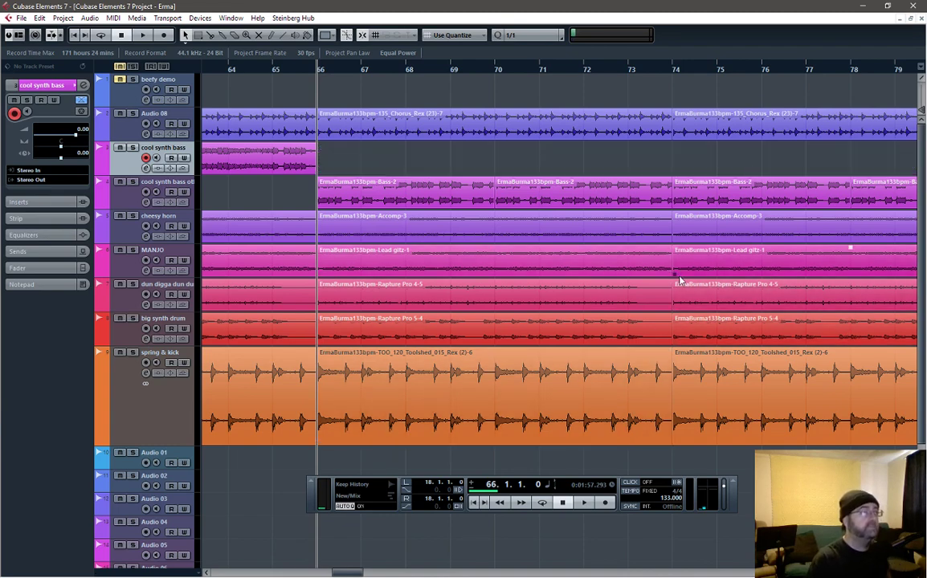
- Play short passages from bar 66 and bar 51 to compare how the two sections sound
scroll(679, 279, down, 5)
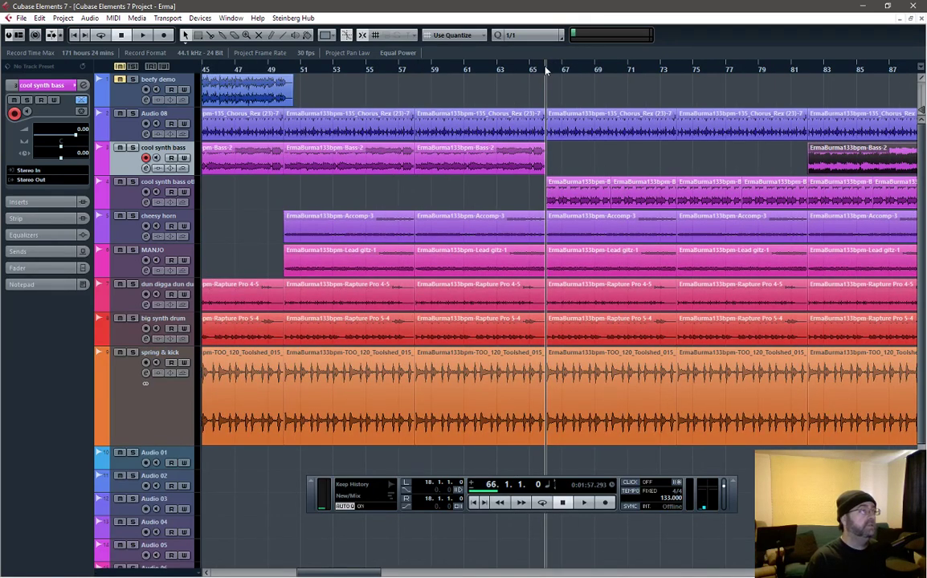
key(space)
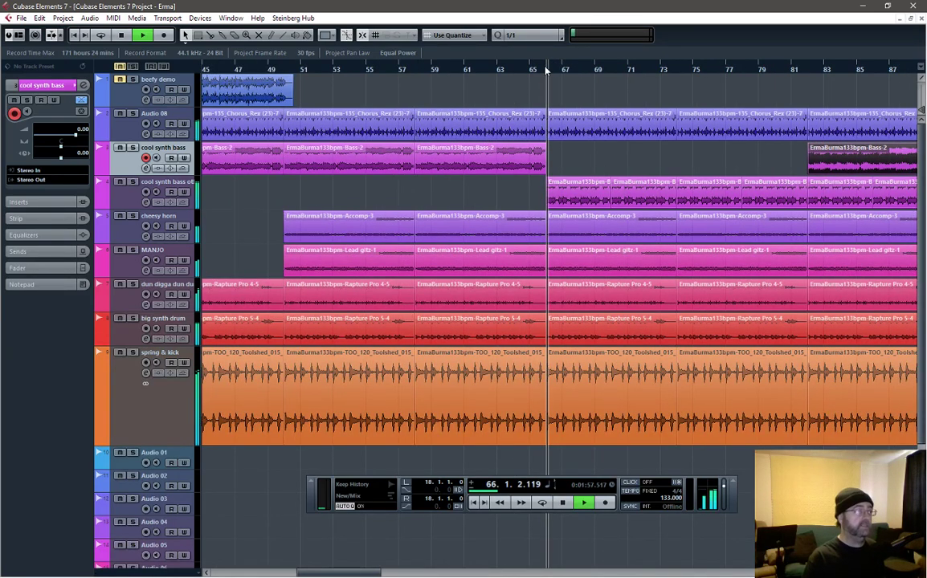
key(space)
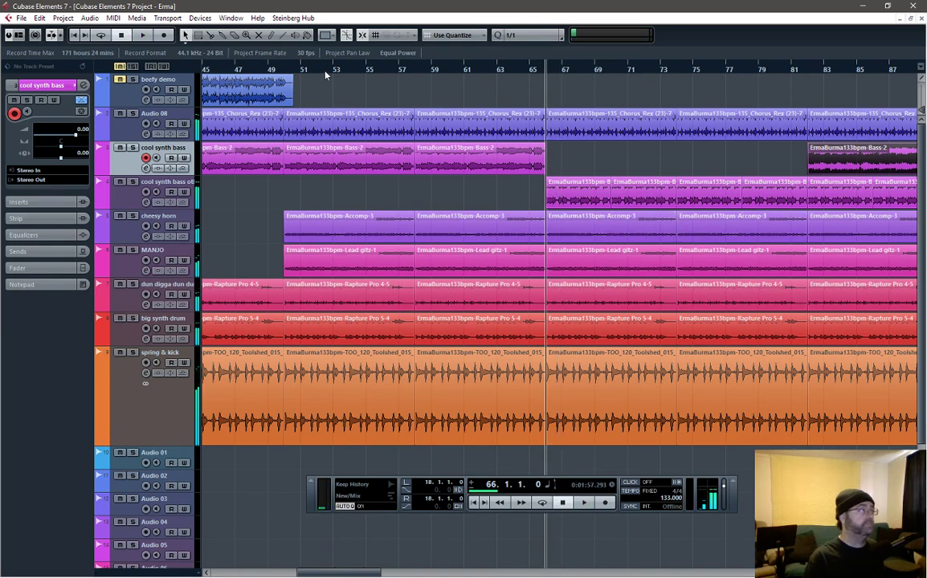
click(299, 70)
key(space)
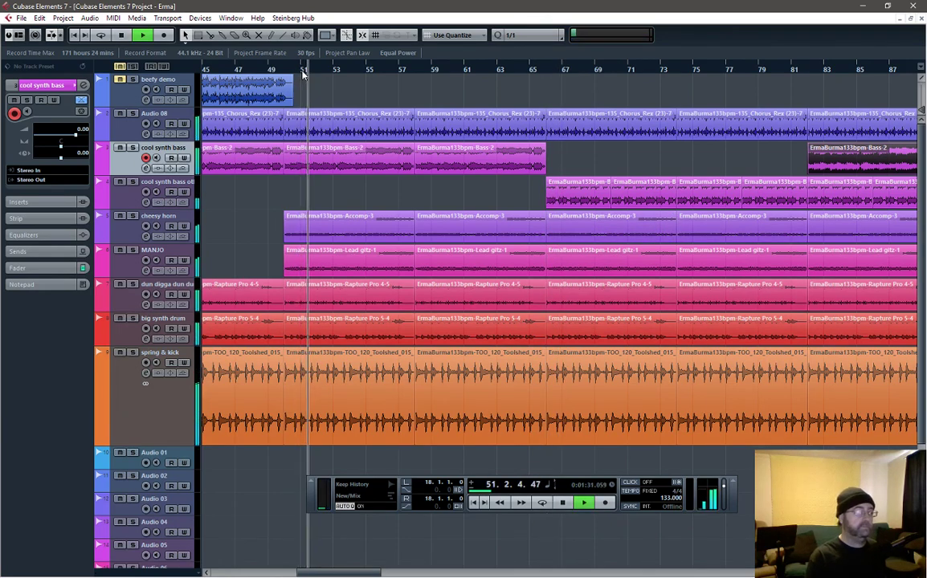
key(space)
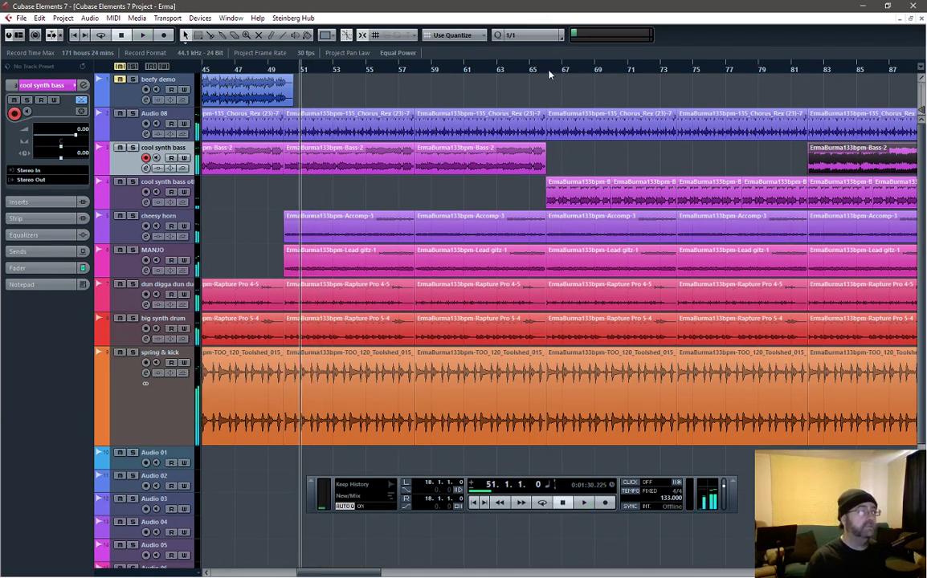
click(550, 70)
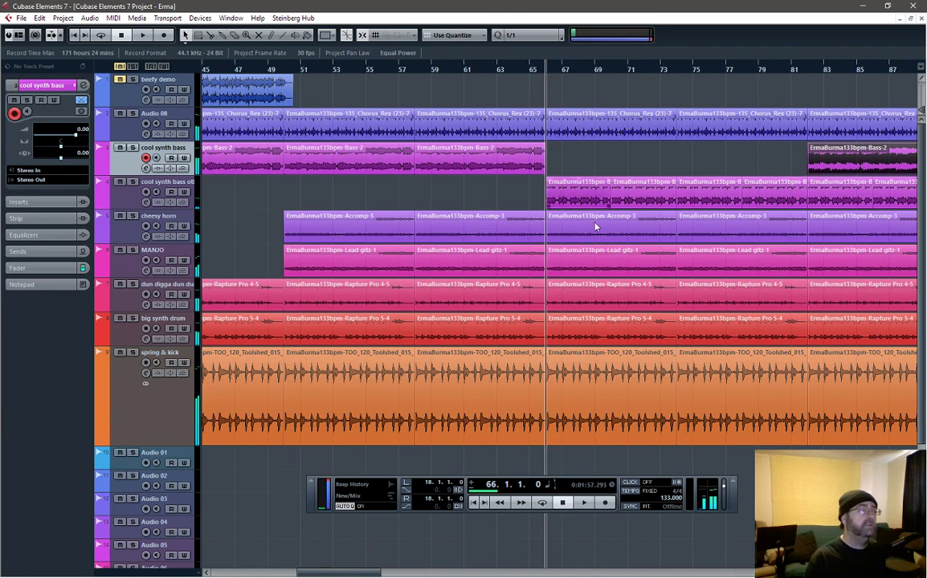
click(624, 306)
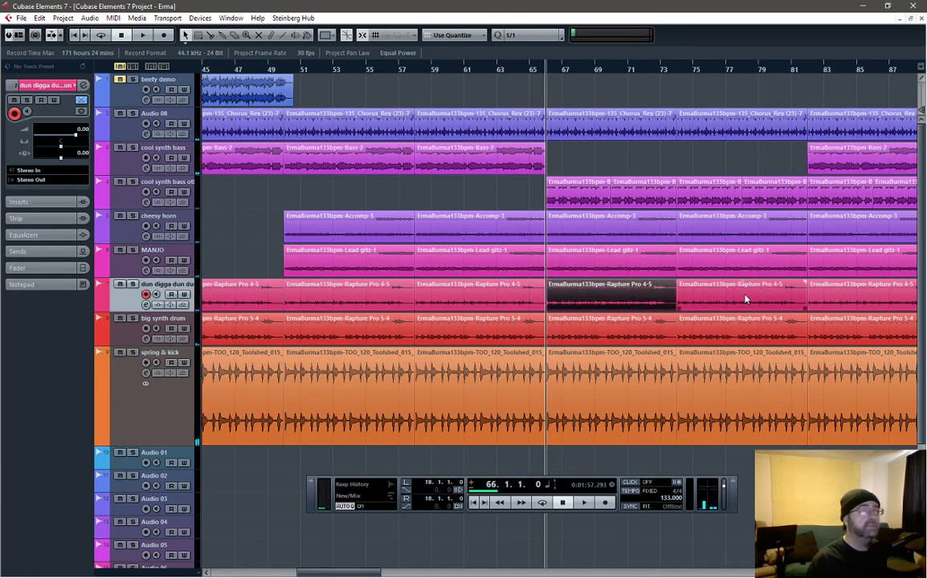
- Duplicate the clips on all song tracks from Audio 08 to spring & kick in bars 82 to 90 so the copies start at bar 90
drag(361, 575, 382, 575)
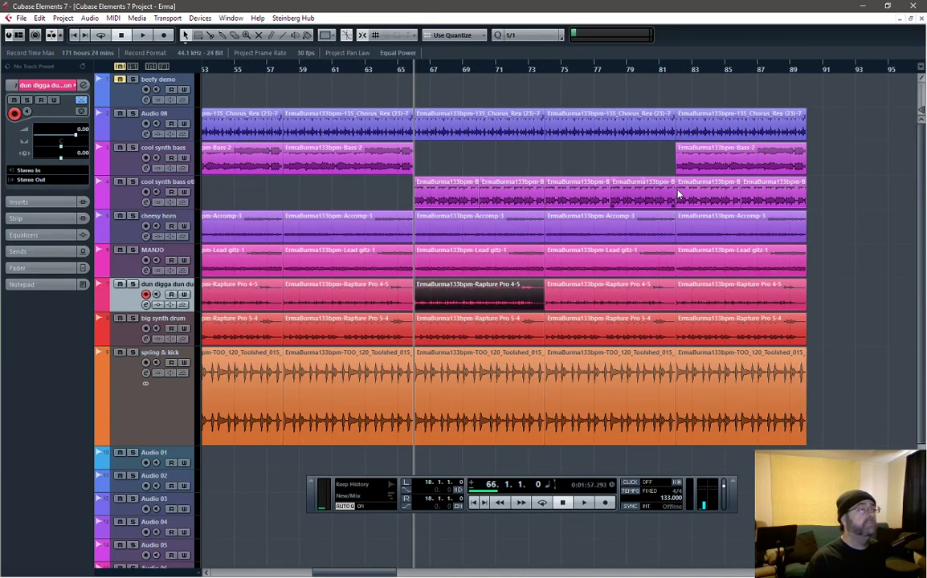
click(677, 70)
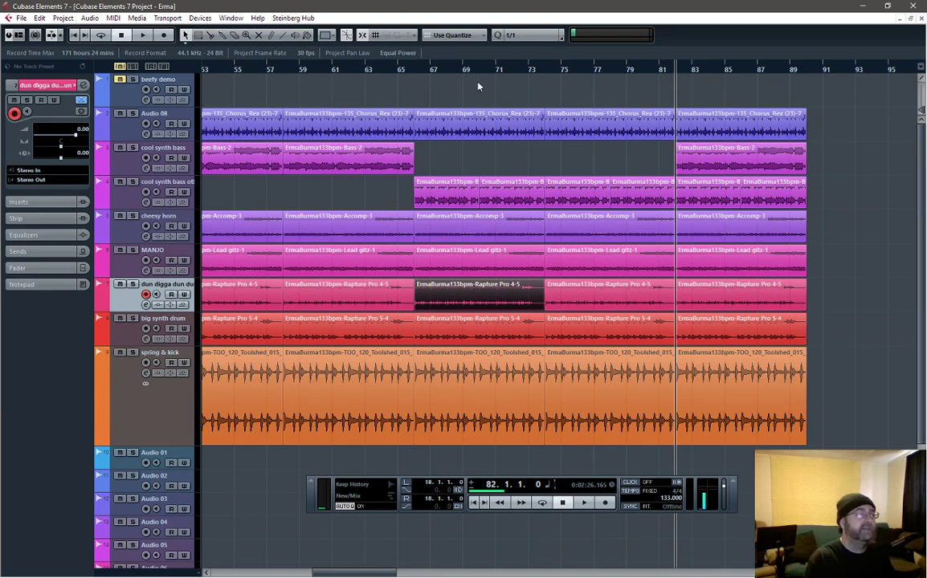
drag(424, 71, 626, 244)
drag(829, 113, 690, 449)
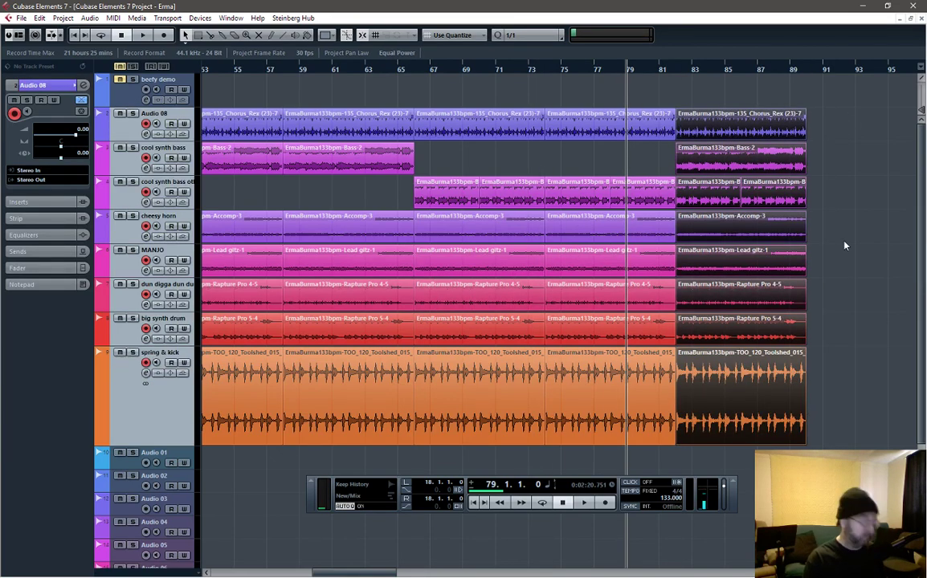
click(808, 69)
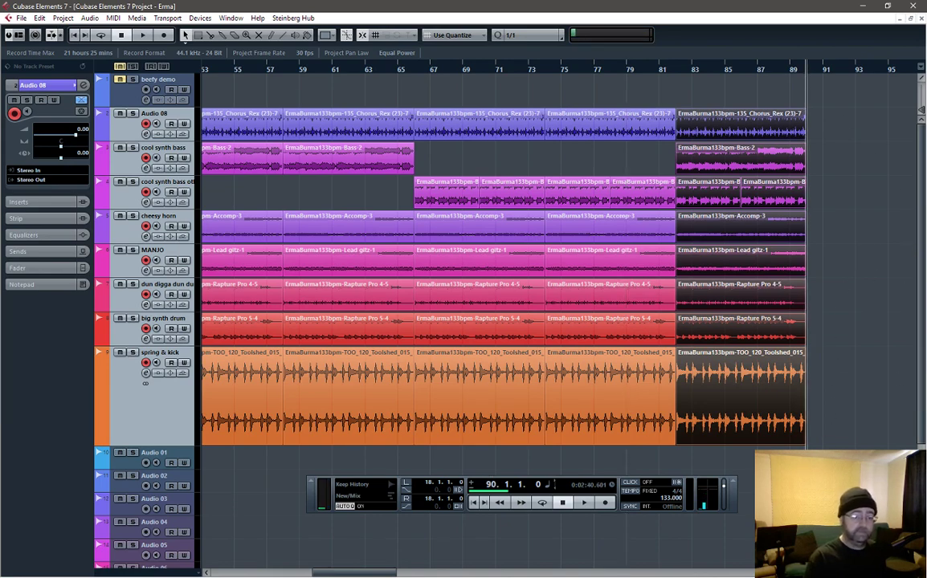
key(ctrl+d)
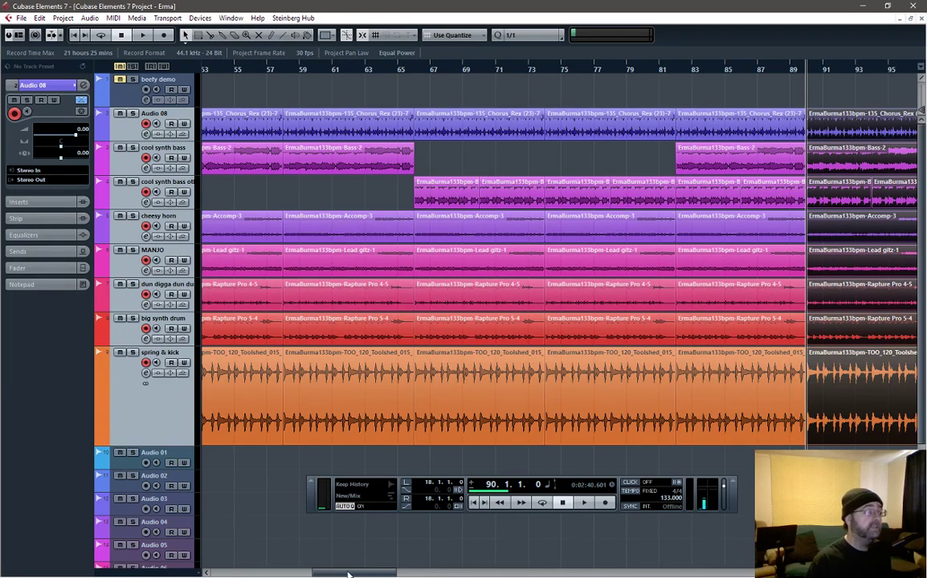
- Delete the clips between bars 66 and 82 on the MANJO track and the "dun digga dun" track below it
mouse_move(348, 573)
mouse_down()
mouse_move(379, 573)
mouse_move(333, 574)
mouse_move(355, 573)
mouse_up()
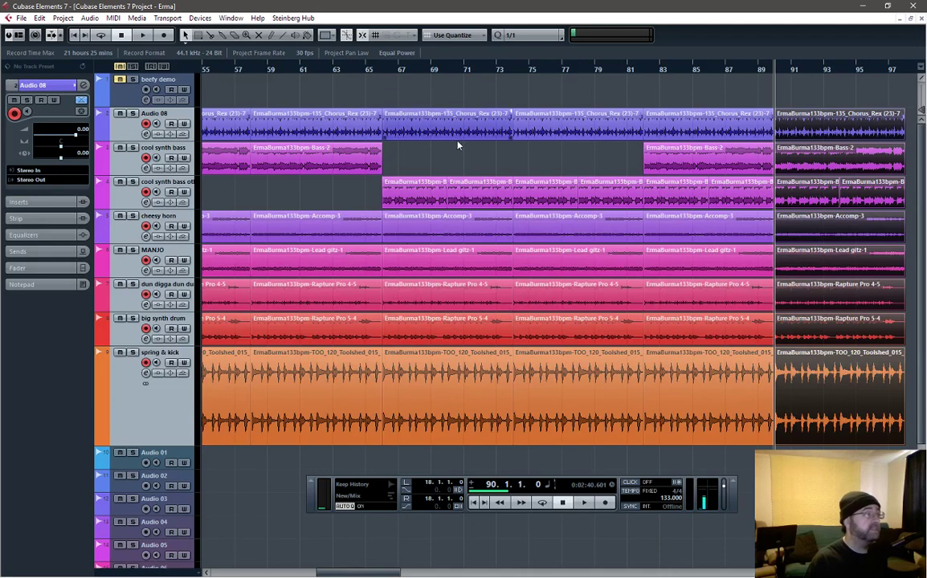
click(466, 263)
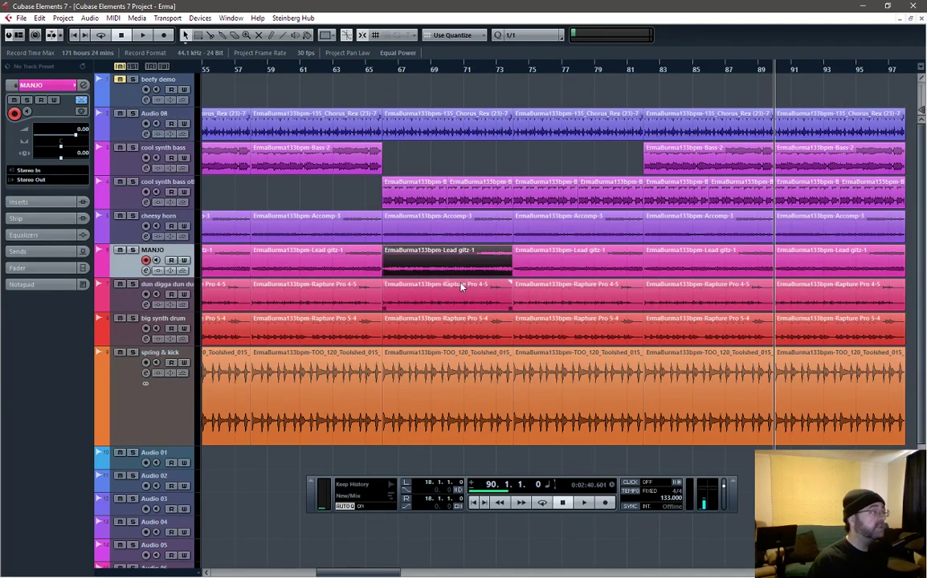
shift+click(470, 297)
shift+click(547, 263)
shift+click(563, 297)
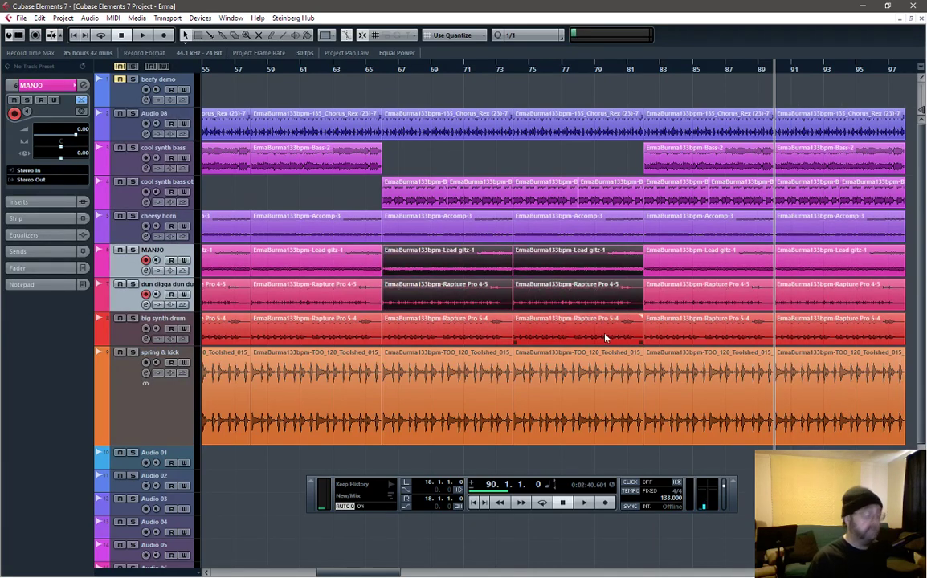
key(Delete)
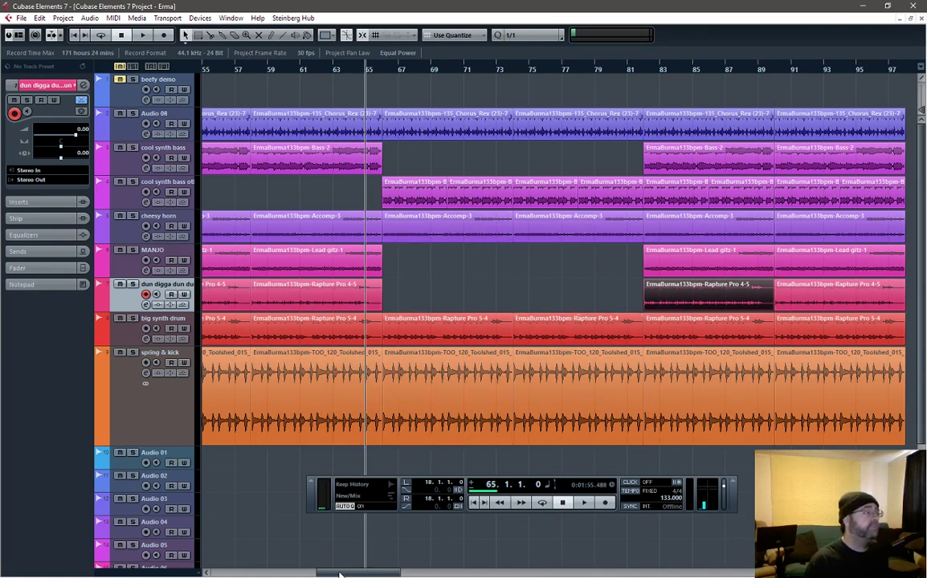
- Place the playhead at bar 98, the end of the last section, and review the whole arrangement
drag(340, 575, 390, 575)
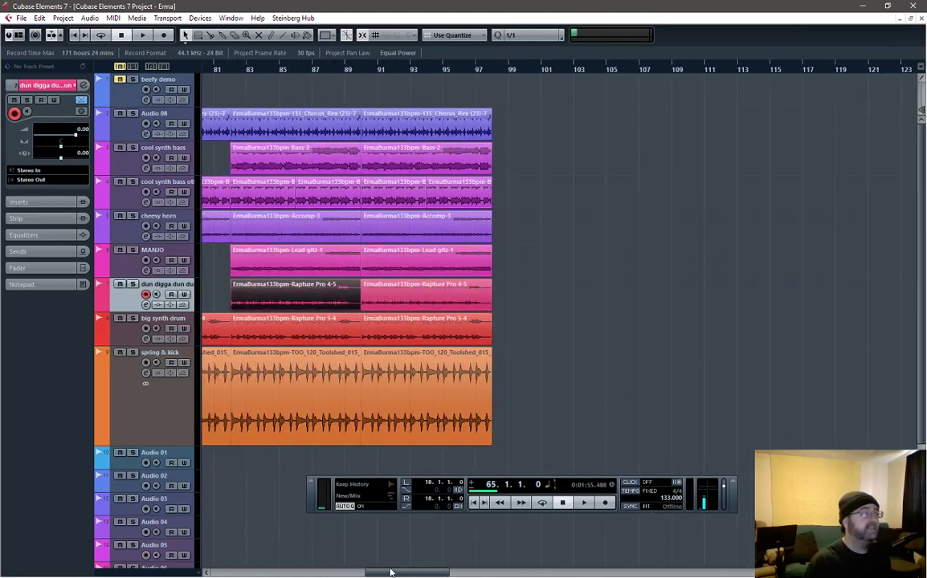
click(491, 71)
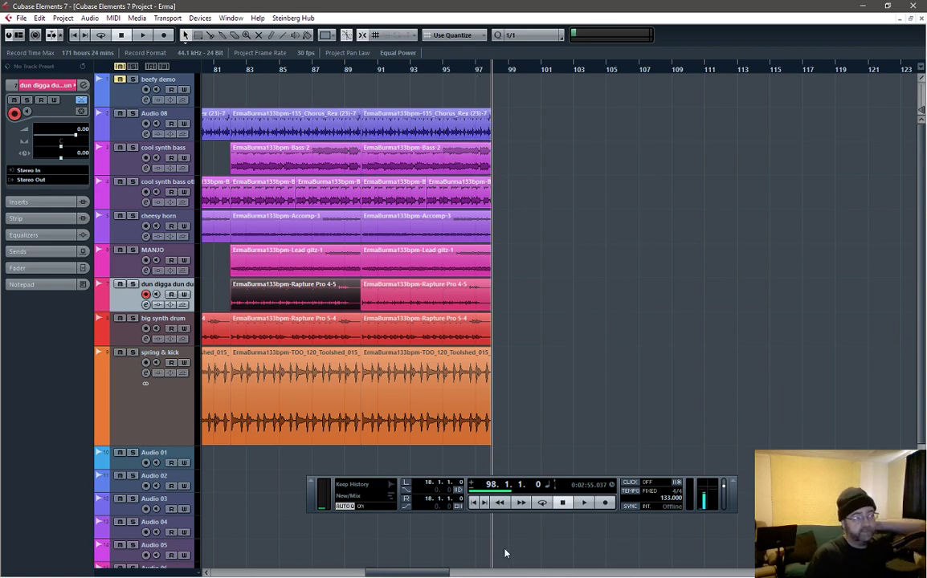
scroll(501, 549, left, 5)
drag(390, 574, 341, 562)
key(g)
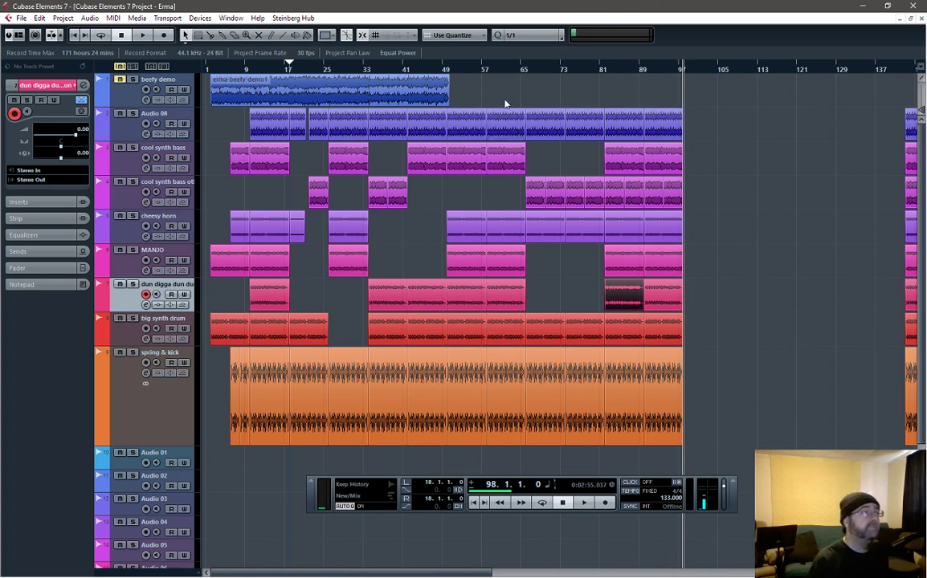
- Play passages from bar 51 and bar 83 to compare the earlier section with the final one
click(483, 70)
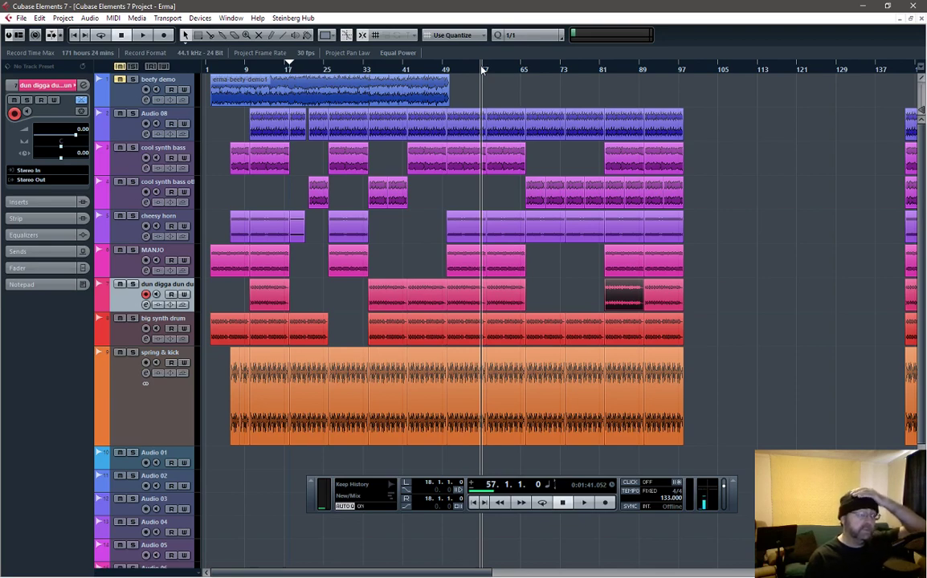
click(523, 70)
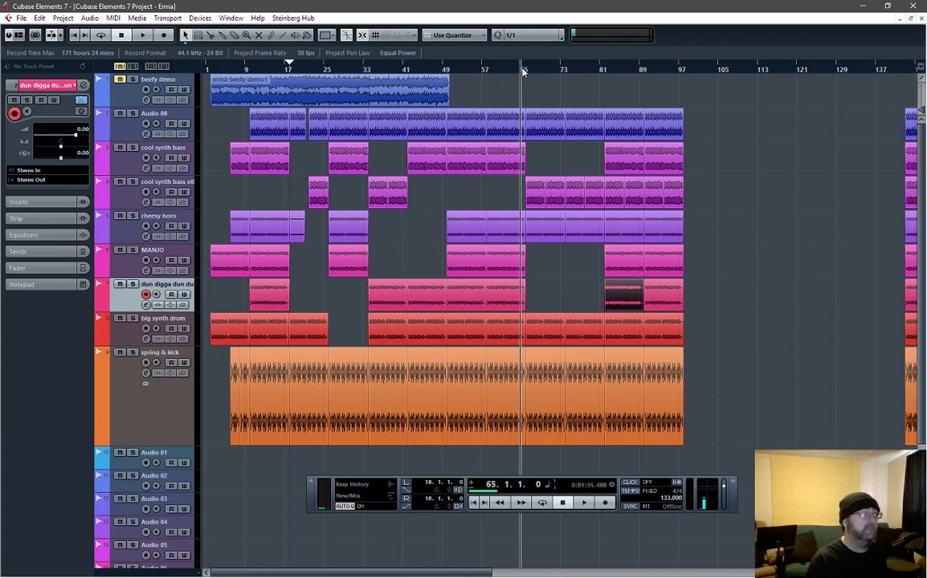
click(454, 70)
key(space)
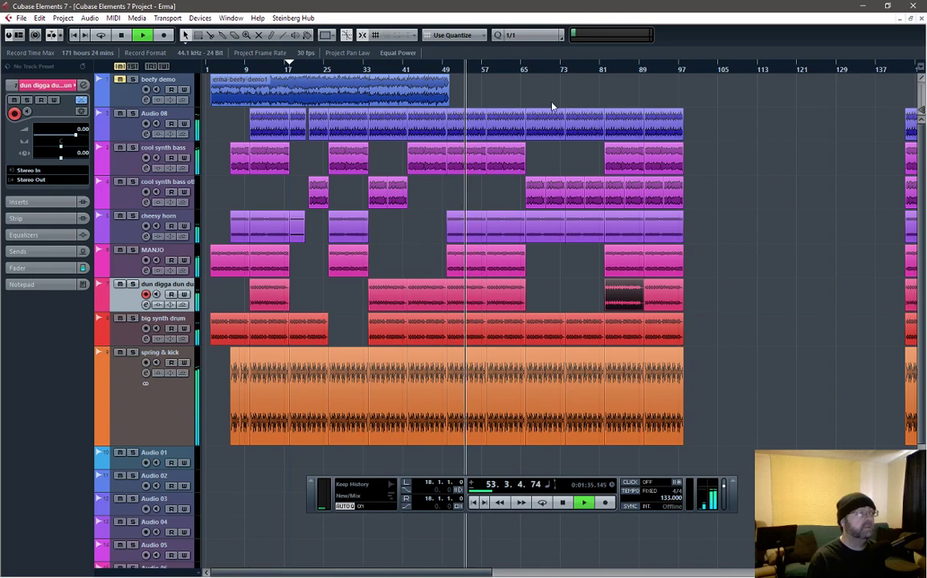
scroll(537, 299, up, 2)
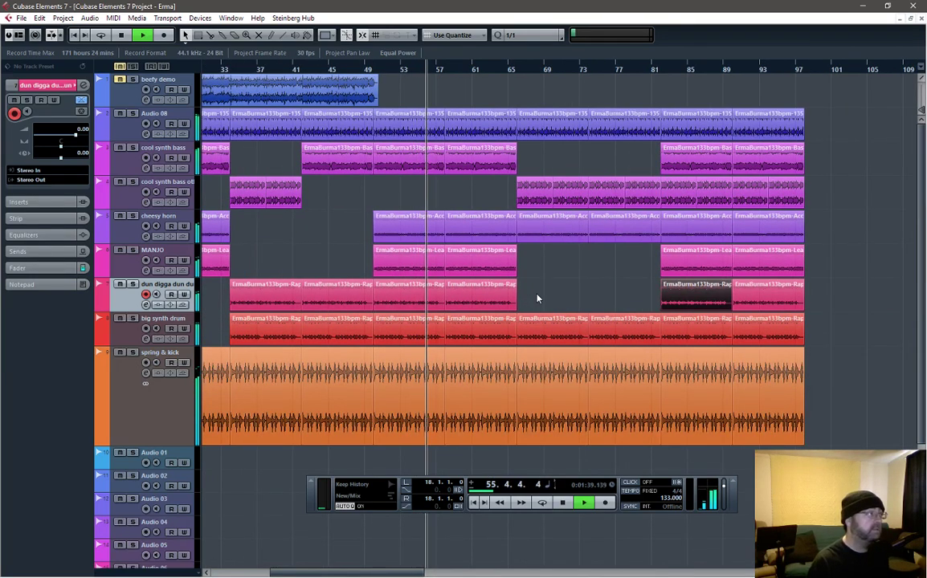
key(space)
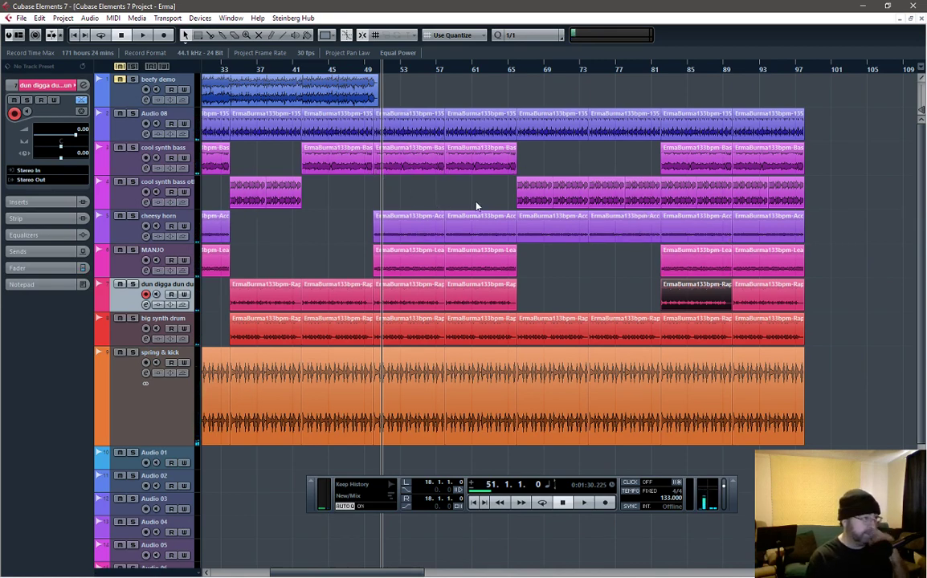
click(660, 69)
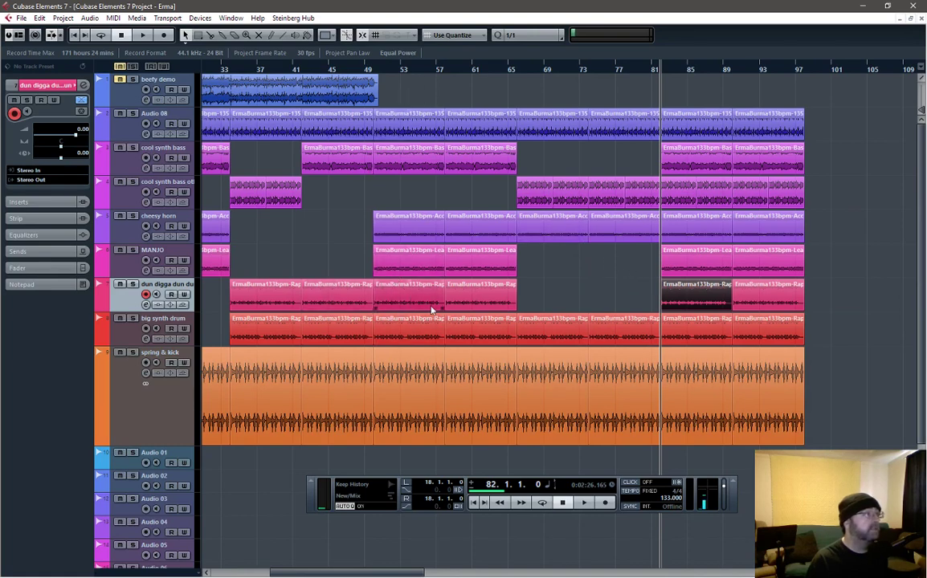
click(382, 63)
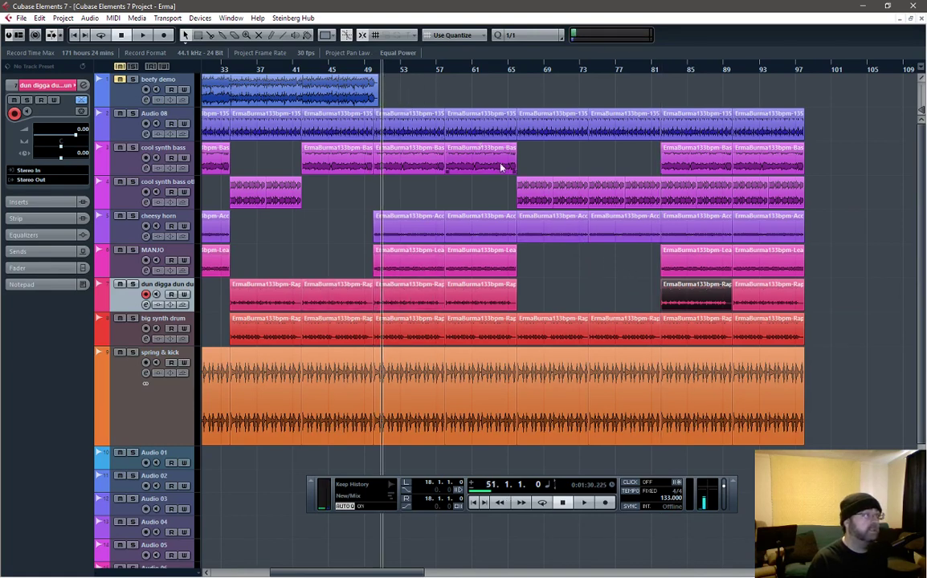
double_click(665, 74)
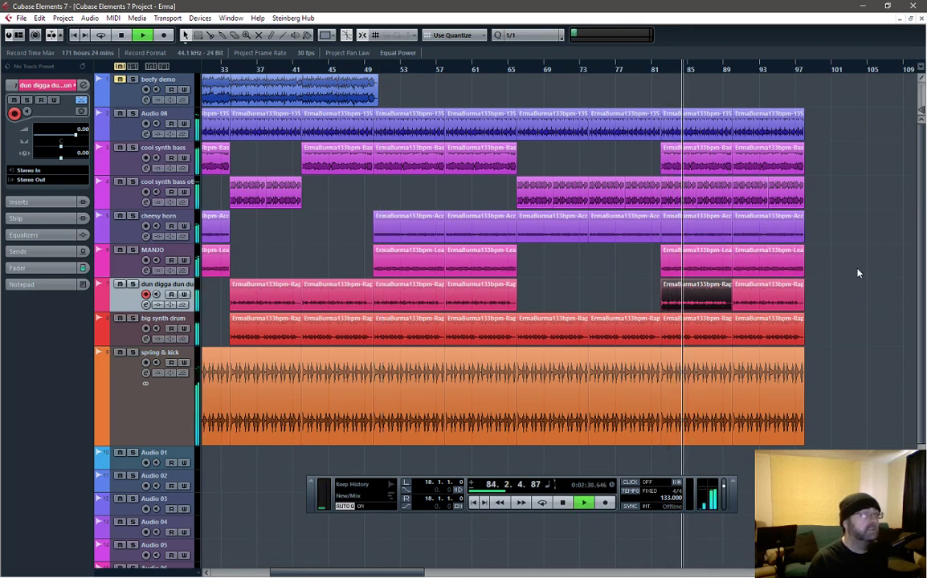
key(space)
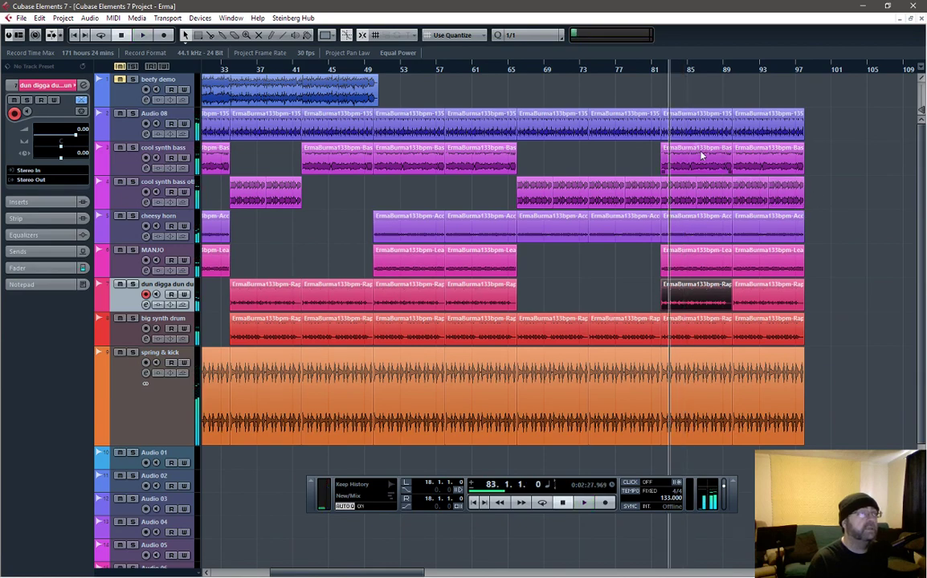
- Delete the clips from bar 82 to bar 98 on the second cool synth bass track
click(761, 203)
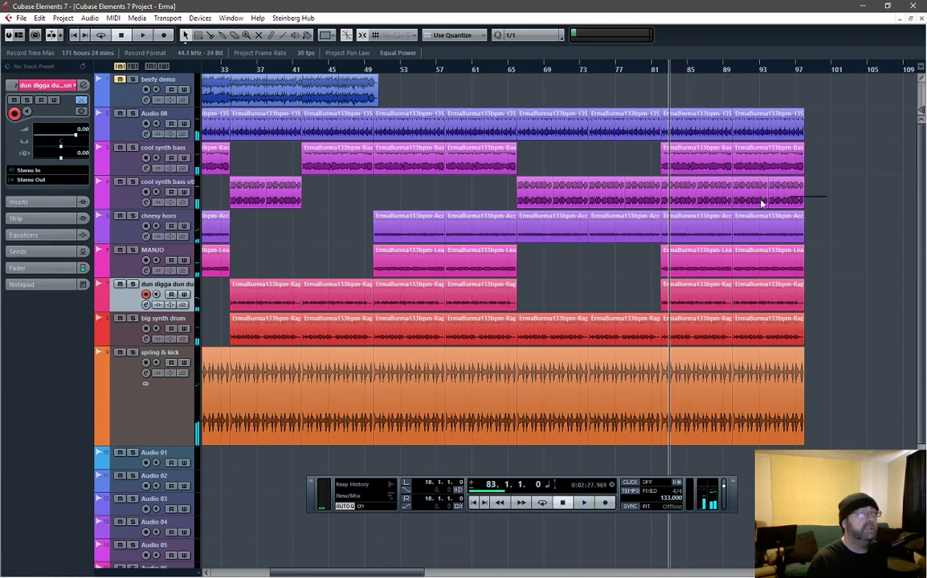
click(669, 197)
key(Delete)
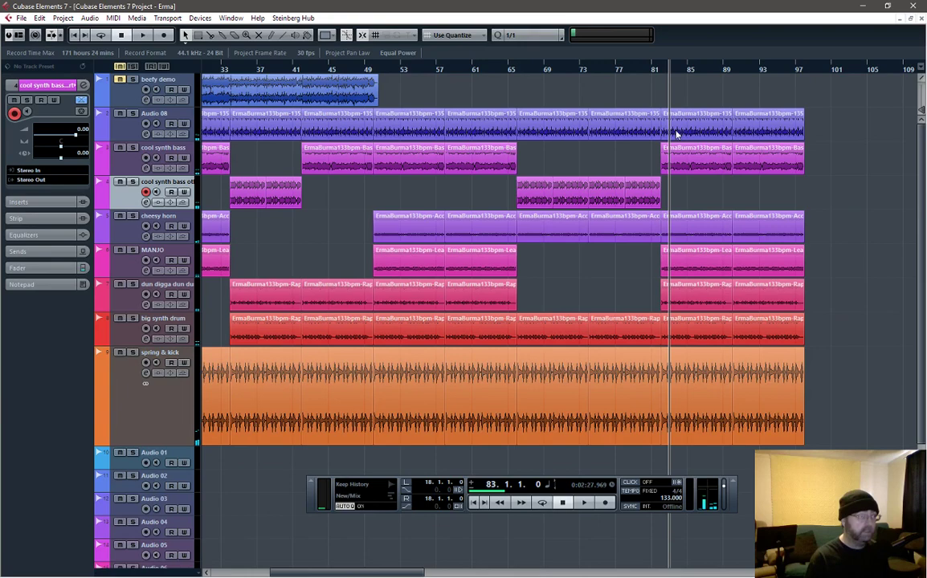
click(657, 71)
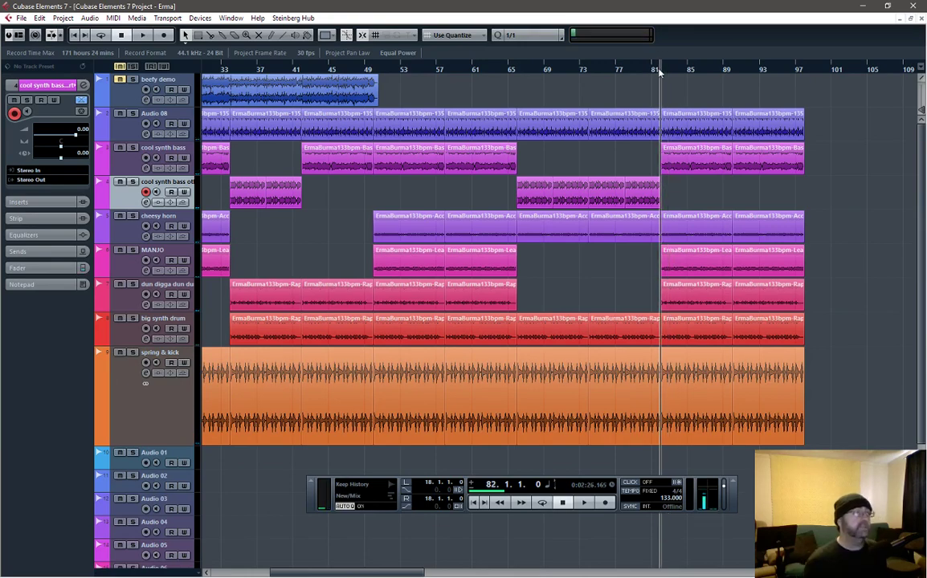
click(581, 70)
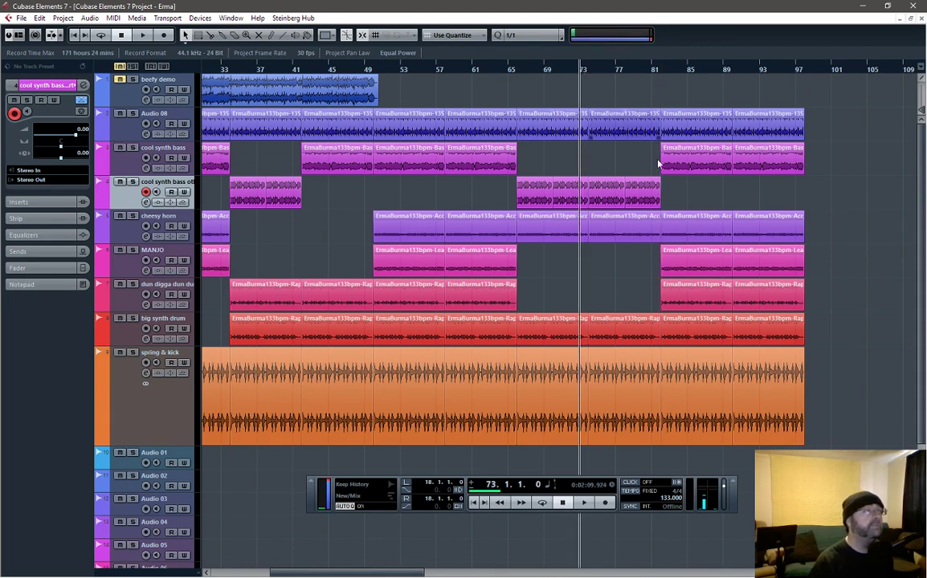
click(607, 207)
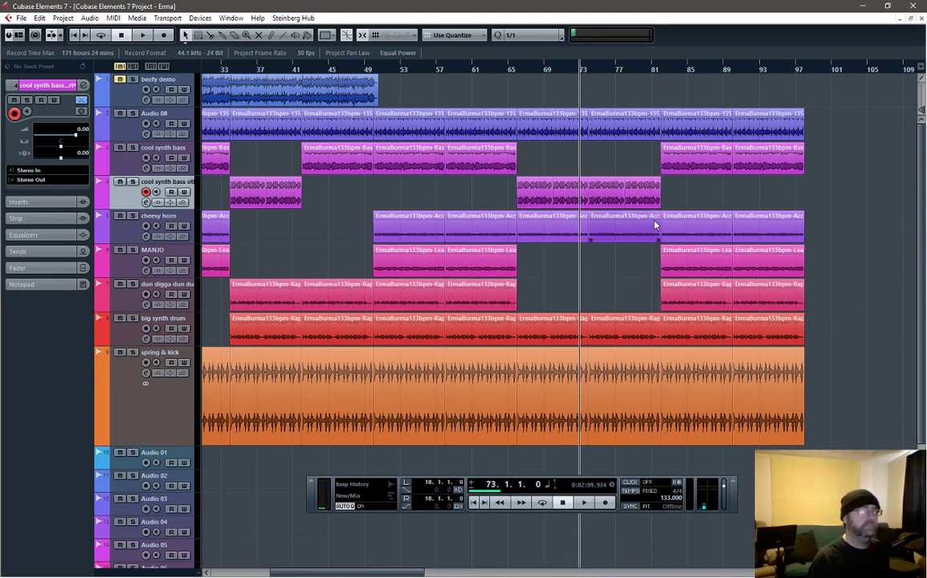
click(639, 201)
click(585, 86)
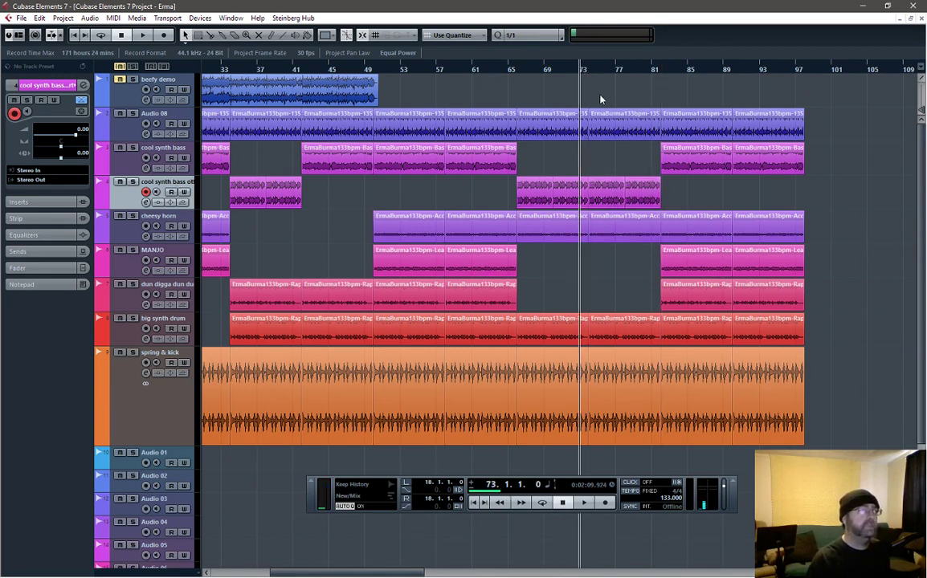
key(n)
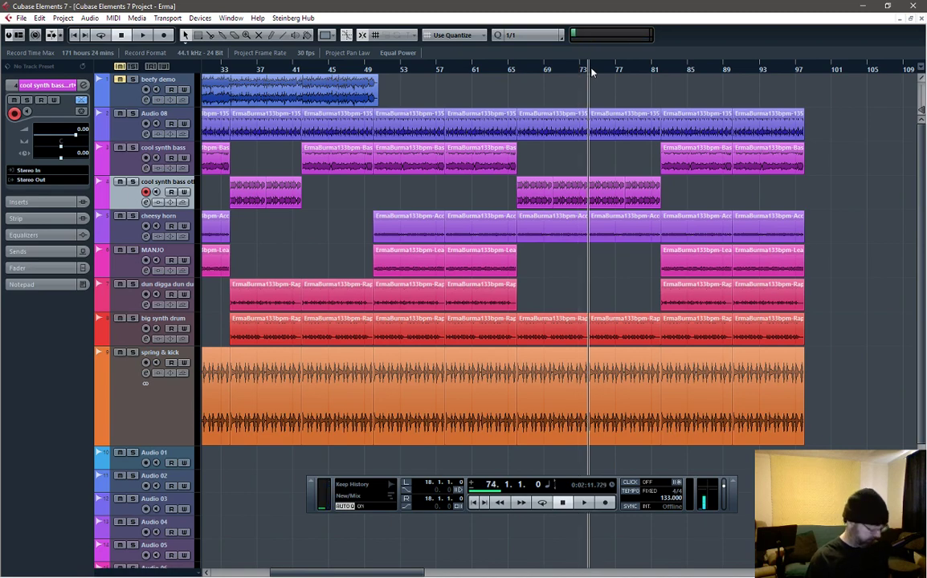
- Open the project's marker list and insert a marker at bar 66 described as "long rap verse"
key(ctrl+m)
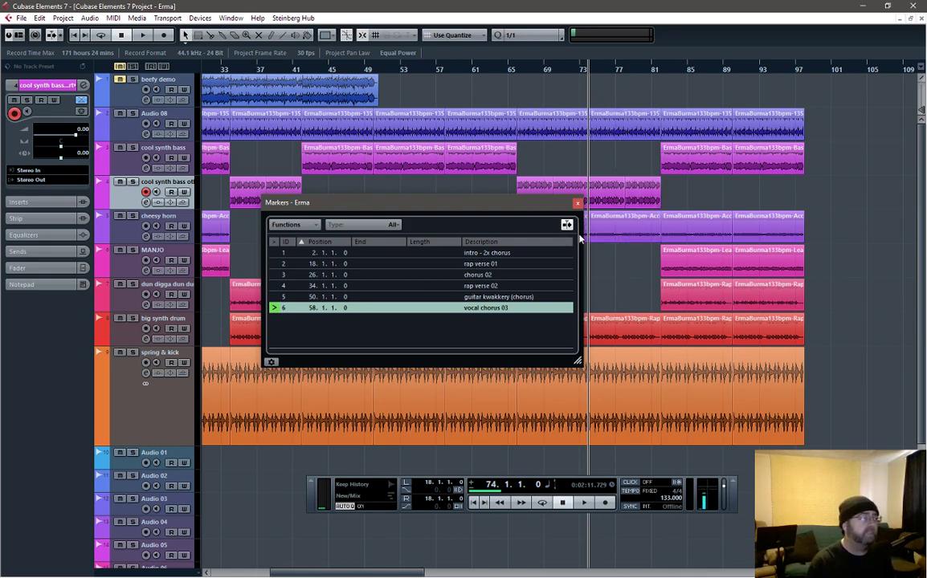
click(583, 71)
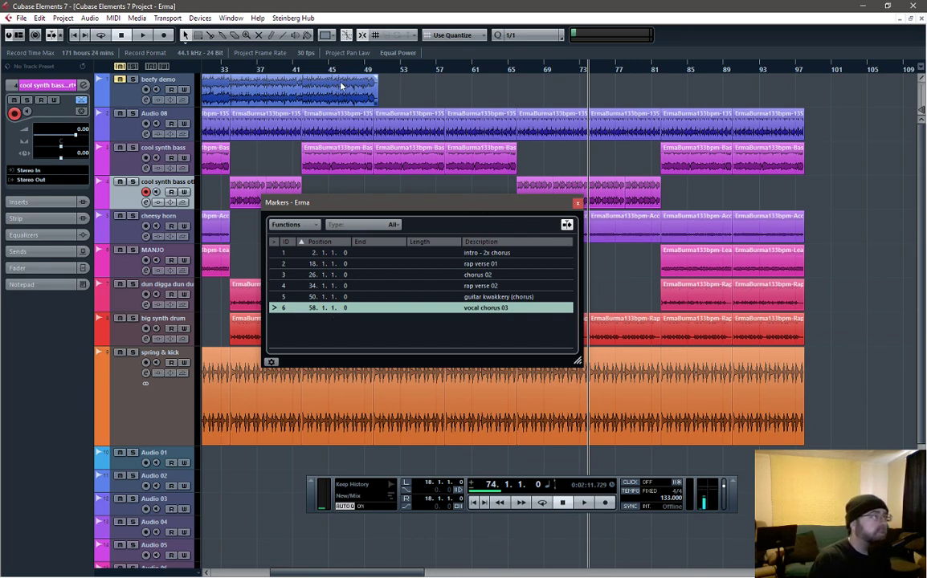
click(449, 70)
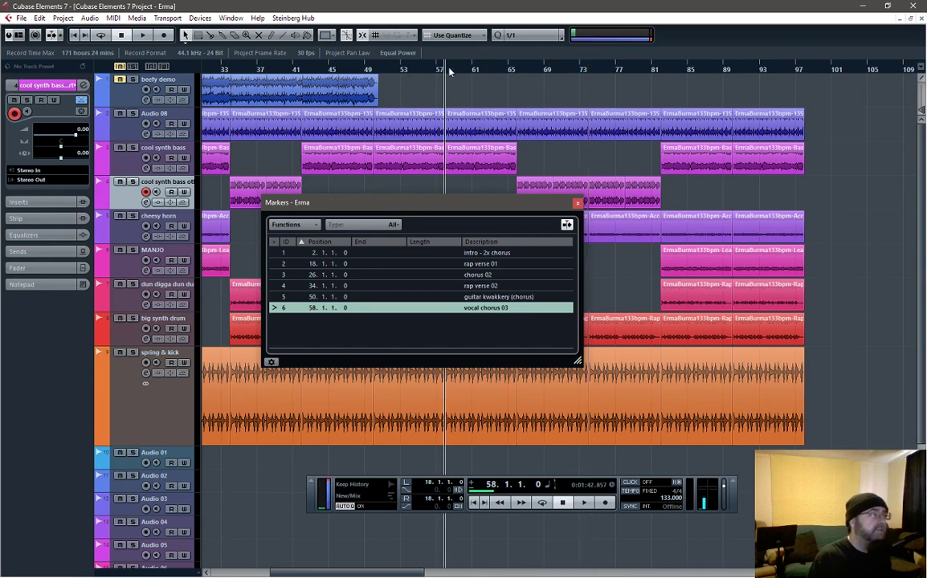
click(520, 71)
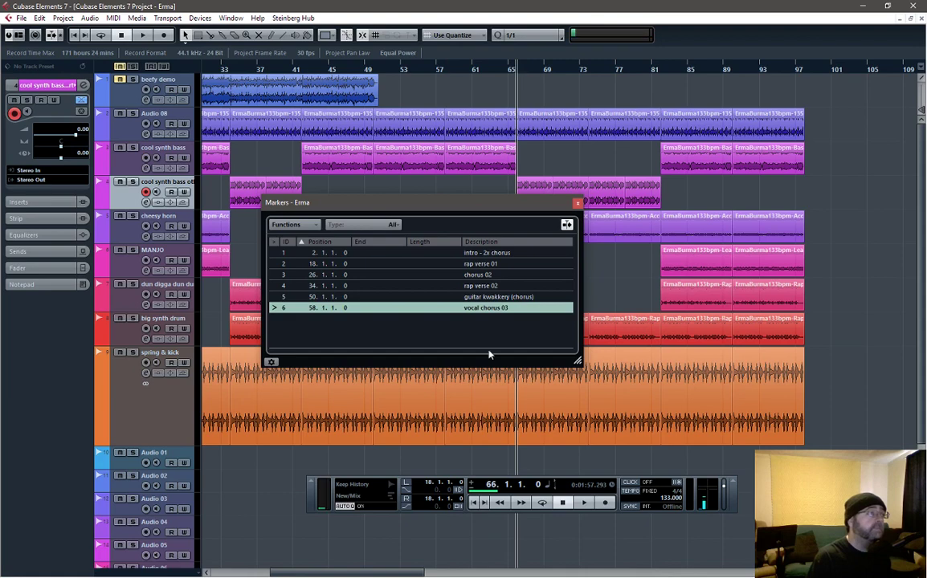
click(282, 224)
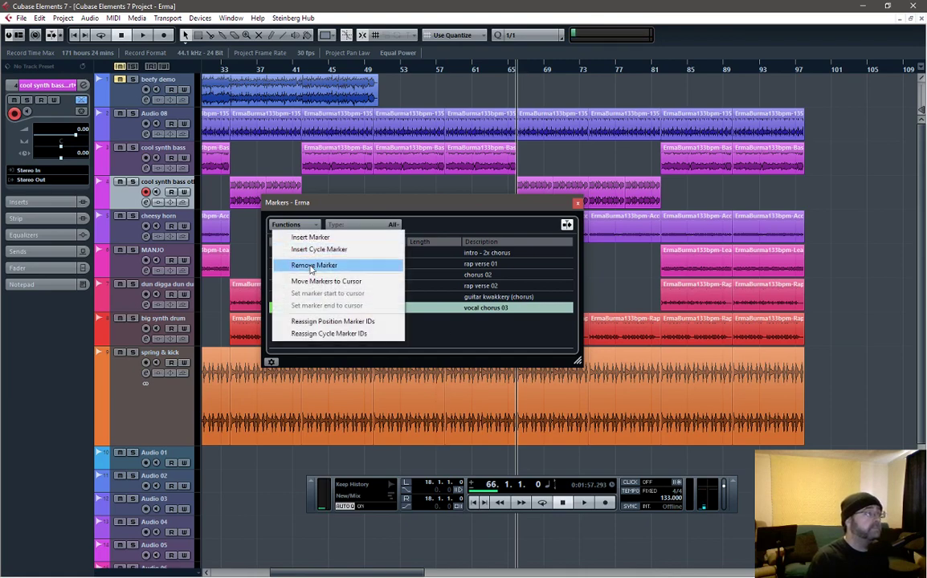
click(325, 239)
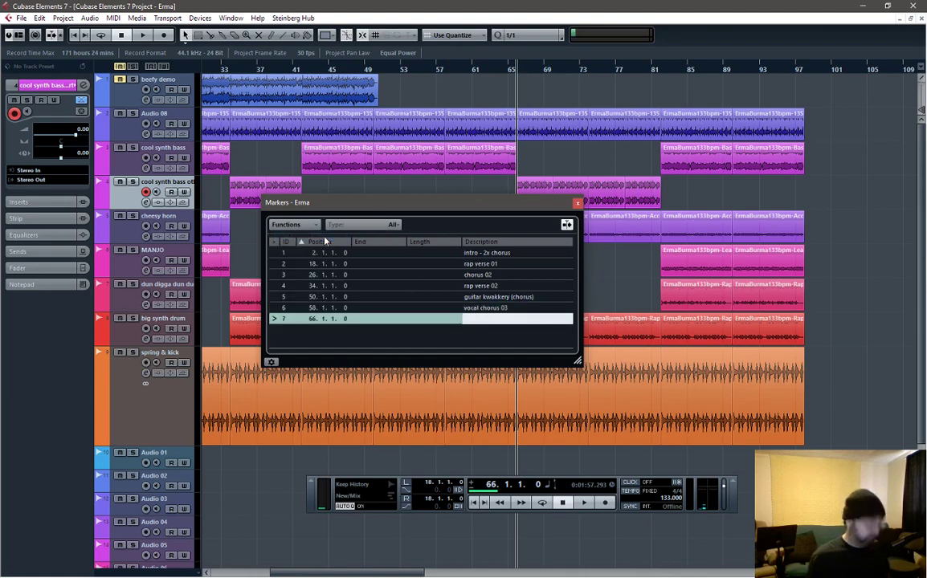
text(long rap verse)
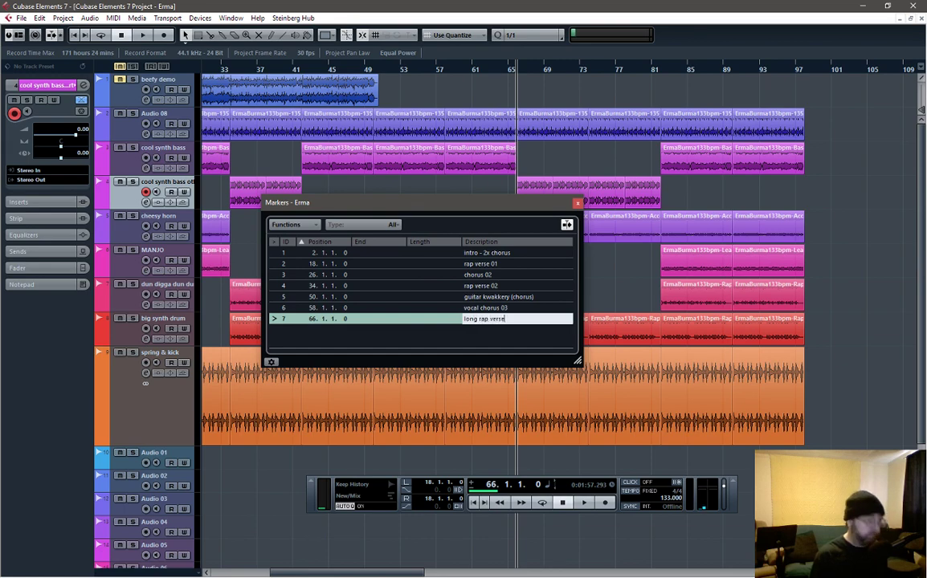
key(Return)
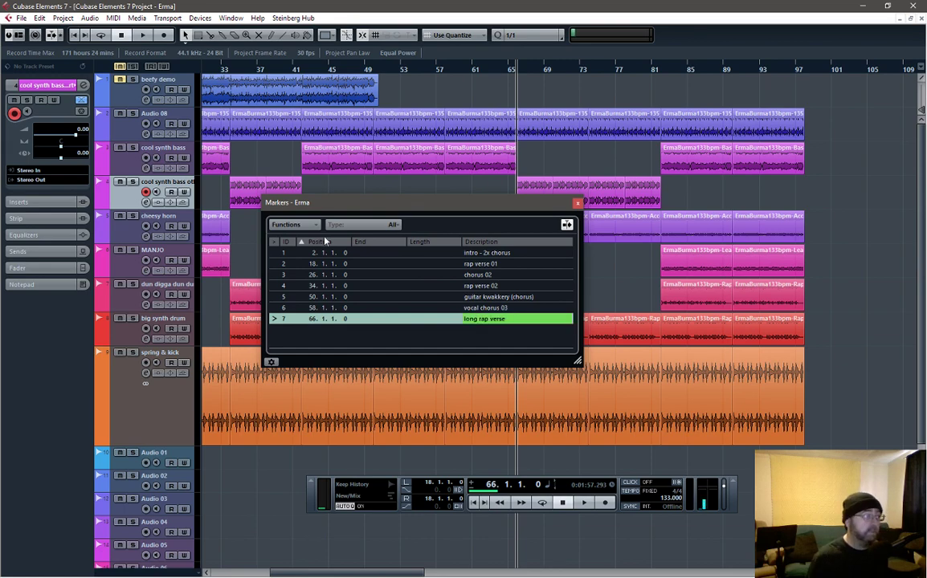
- Insert a marker at bar 74 described as "BOTH BASS PARTS hard panned"
click(590, 72)
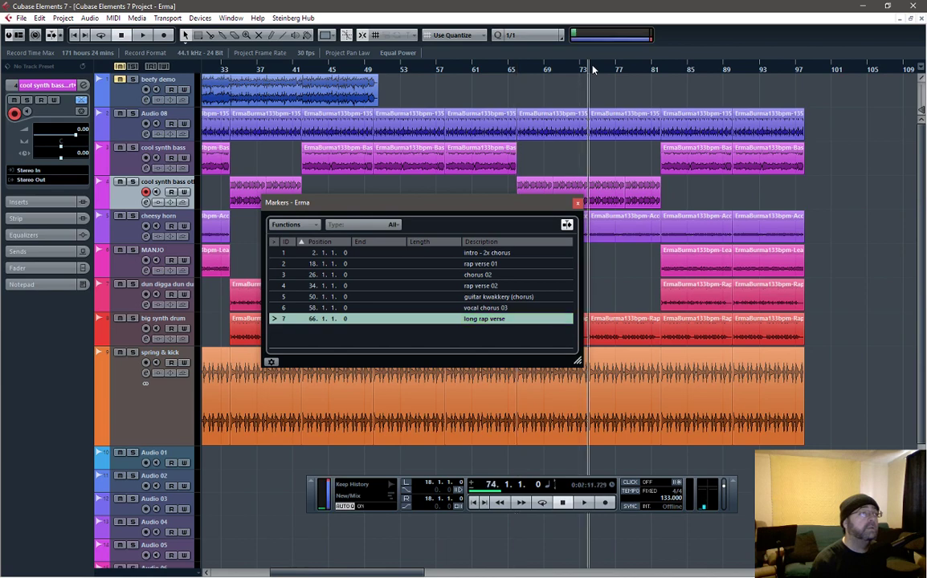
click(292, 228)
click(291, 236)
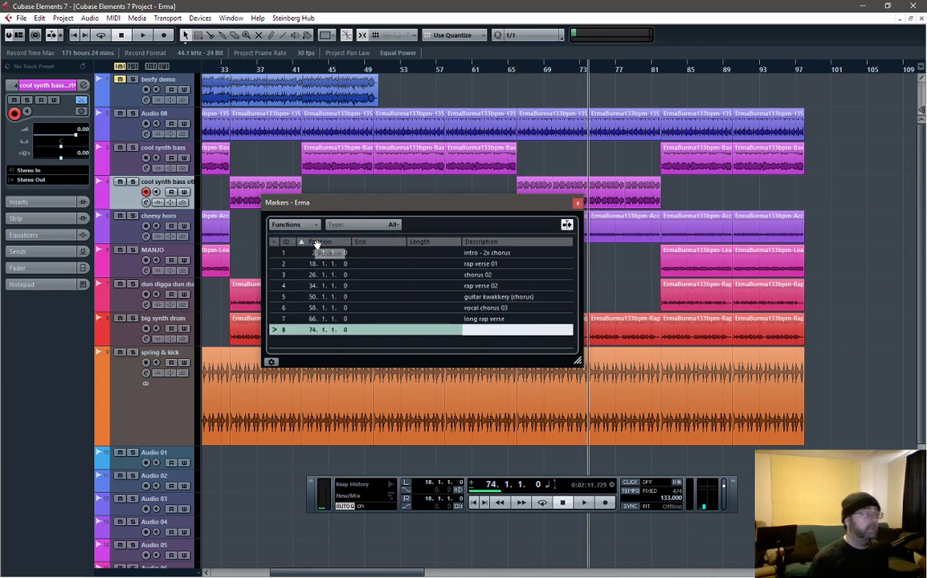
text(BOTH BASS)
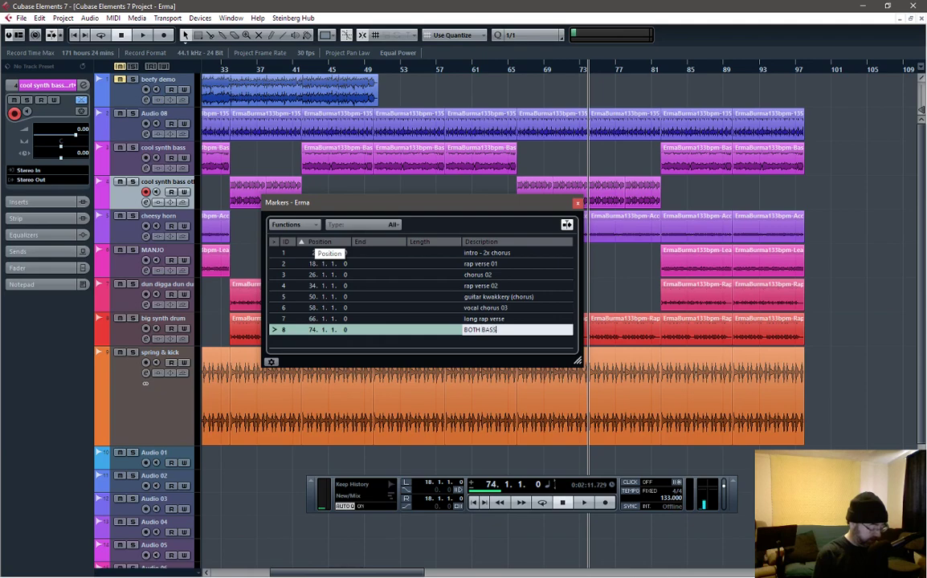
text( PARTS hard panned)
key(Return)
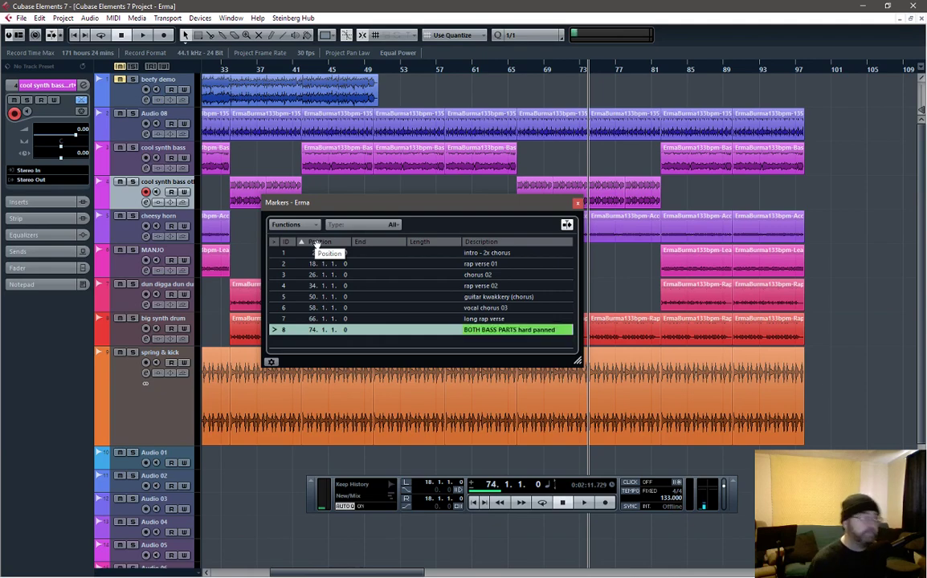
- Insert a marker at bar 82 described as "chorus/out"
click(655, 66)
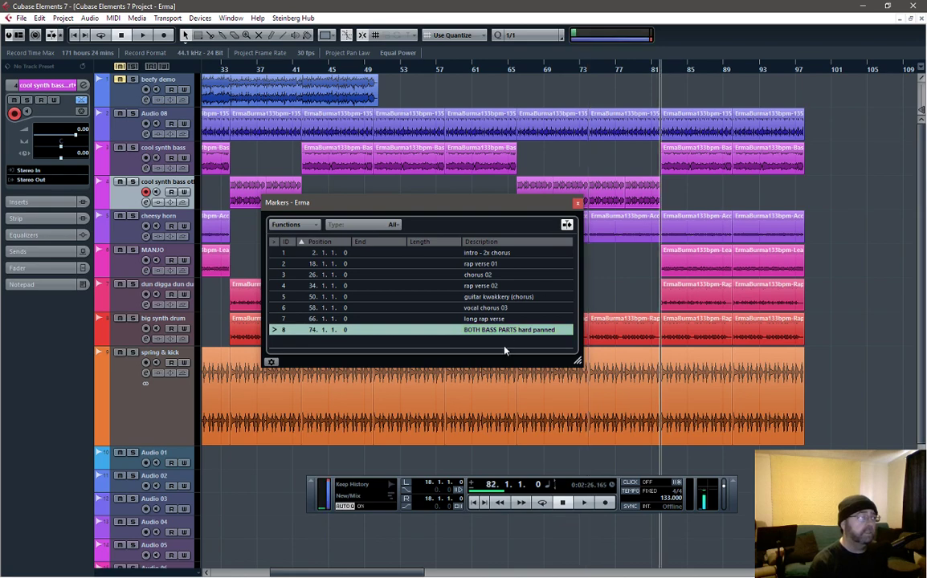
click(294, 224)
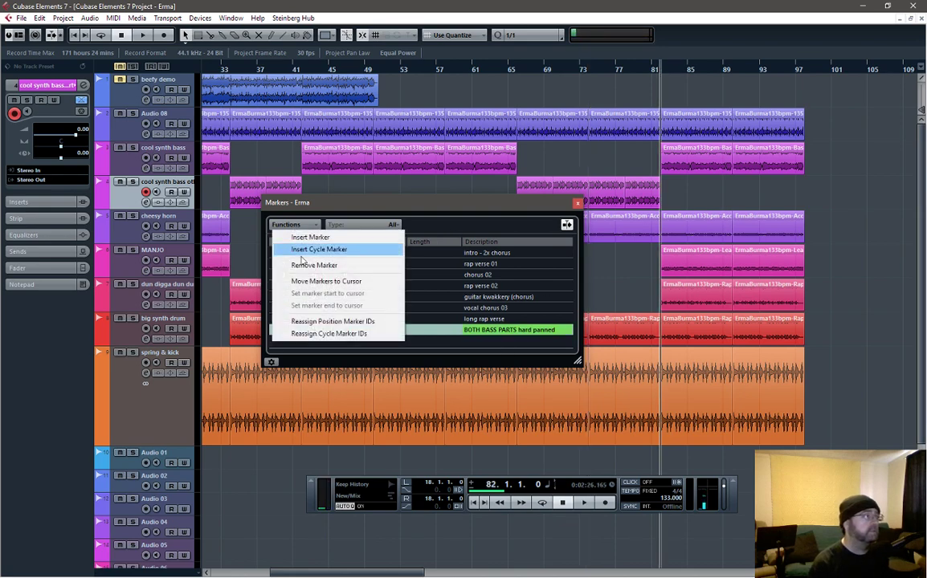
click(309, 237)
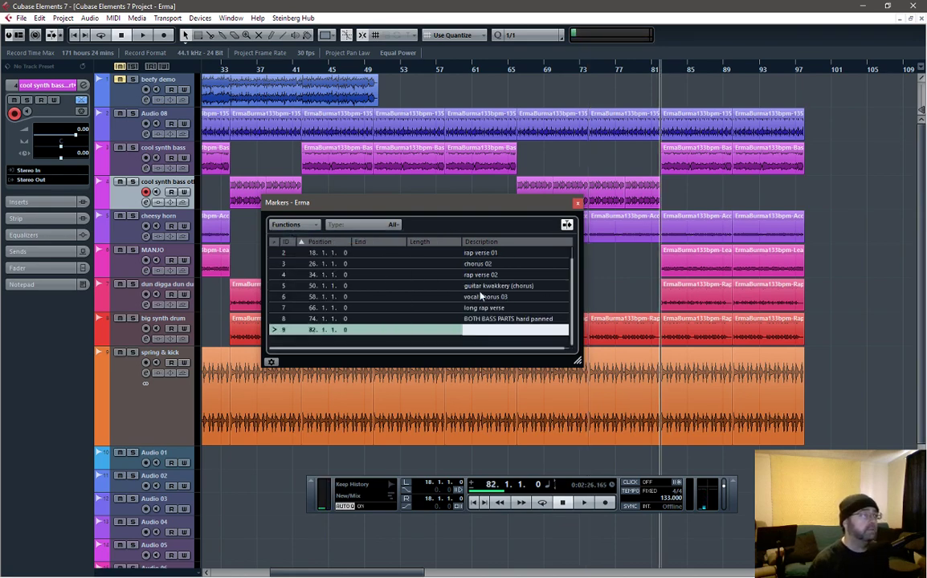
text(chor)
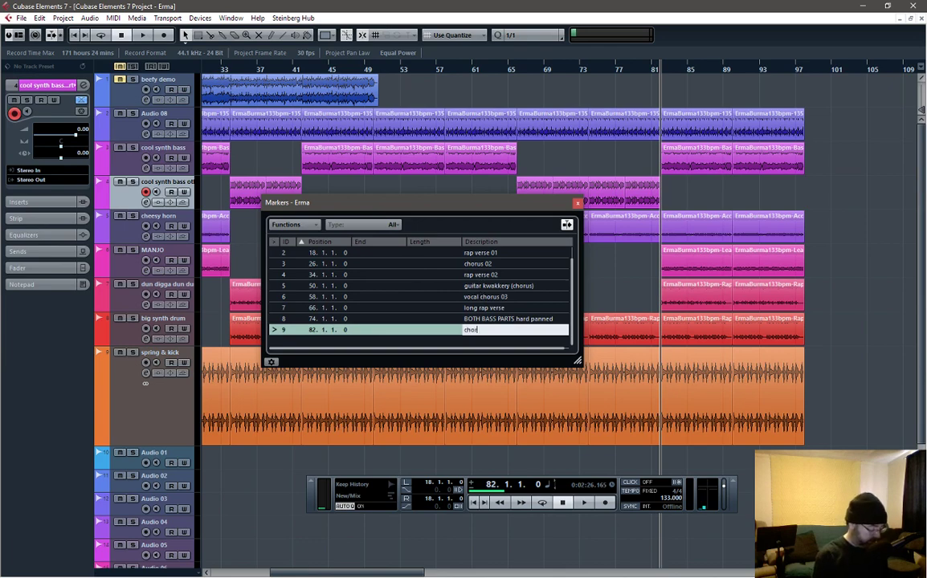
text(us/out)
key(Return)
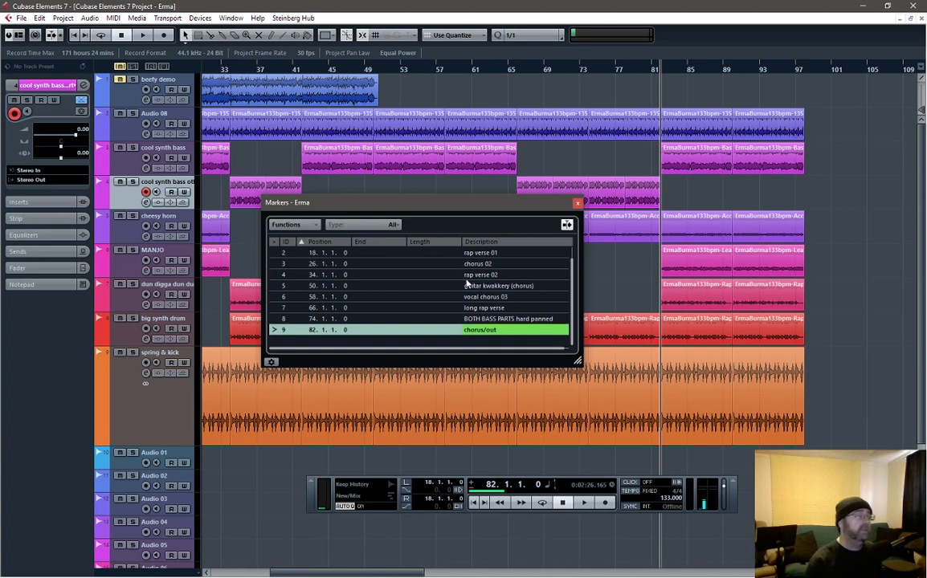
- Enlarge the marker window to fit the whole list and change the bar 66 marker's description to "long rap verse 03"
scroll(528, 282, up, 1)
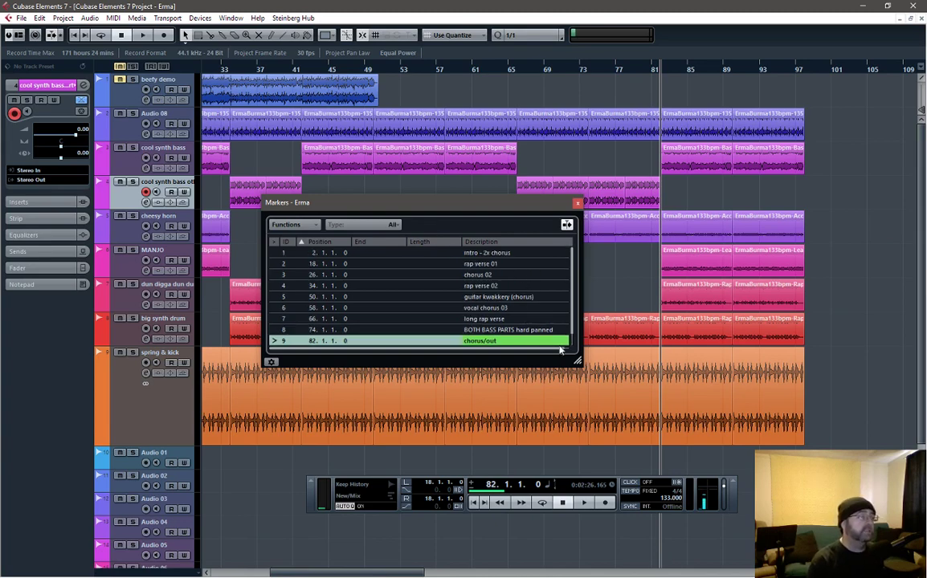
drag(577, 360, 601, 466)
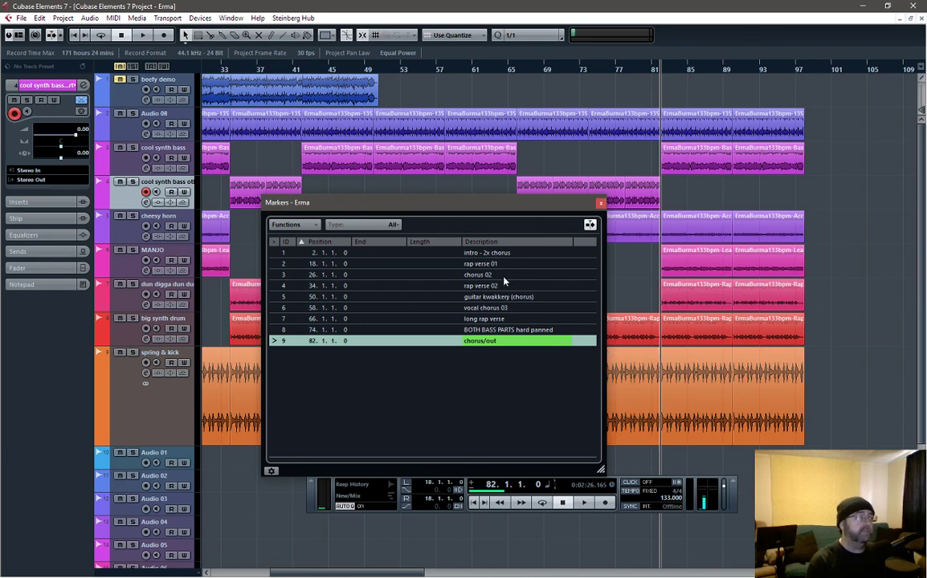
double_click(511, 321)
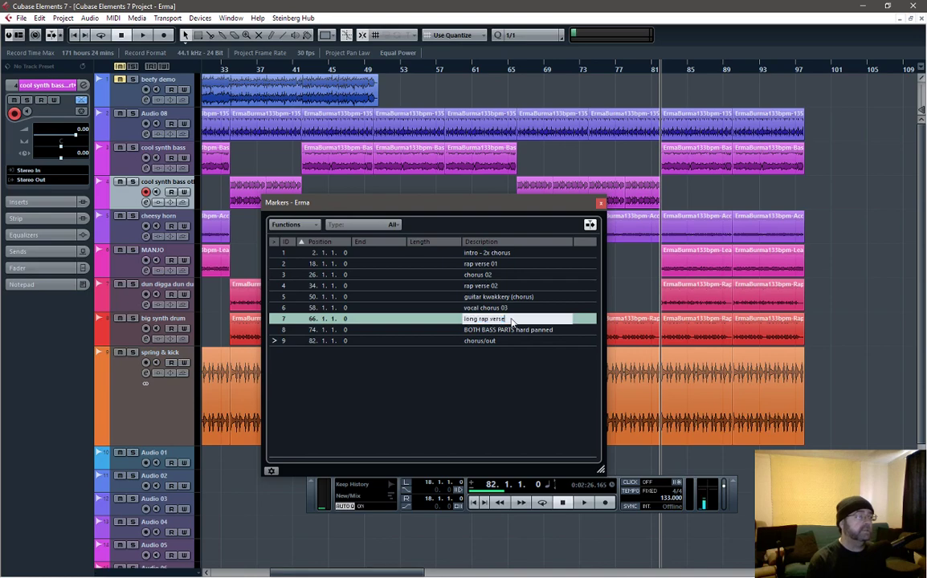
text(0)
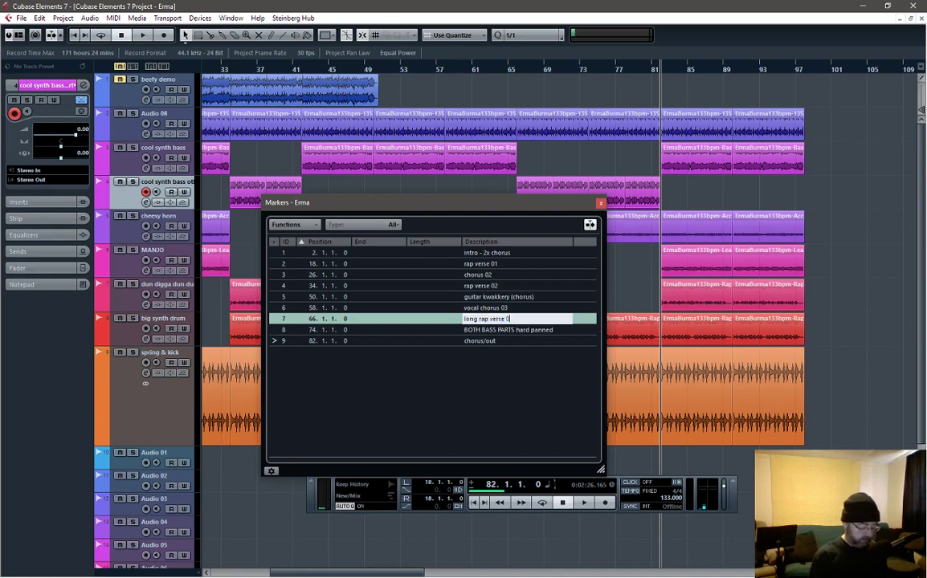
text(3)
key(Return)
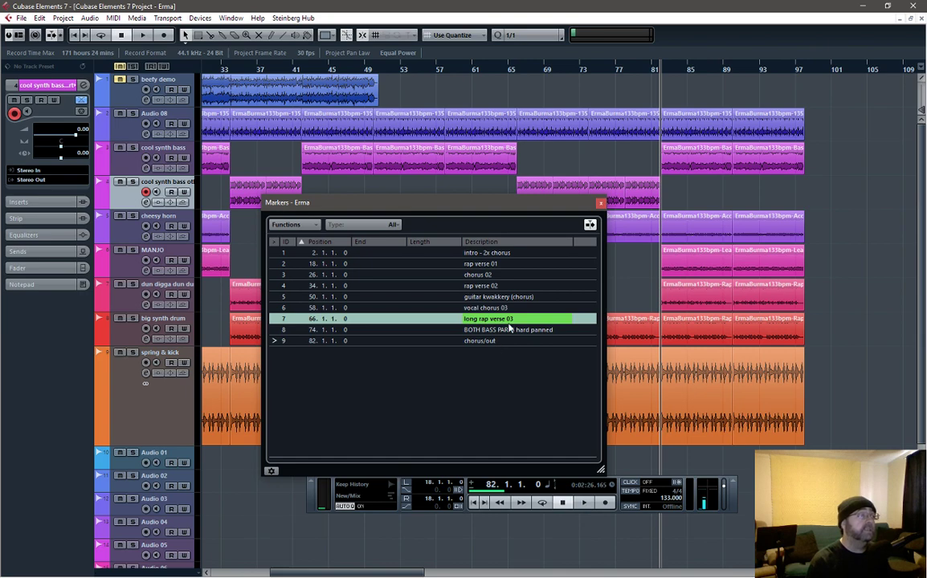
- Change the bar 58 marker's description to "vocal chorus 03 (YUGE)" and close the marker window
click(533, 299)
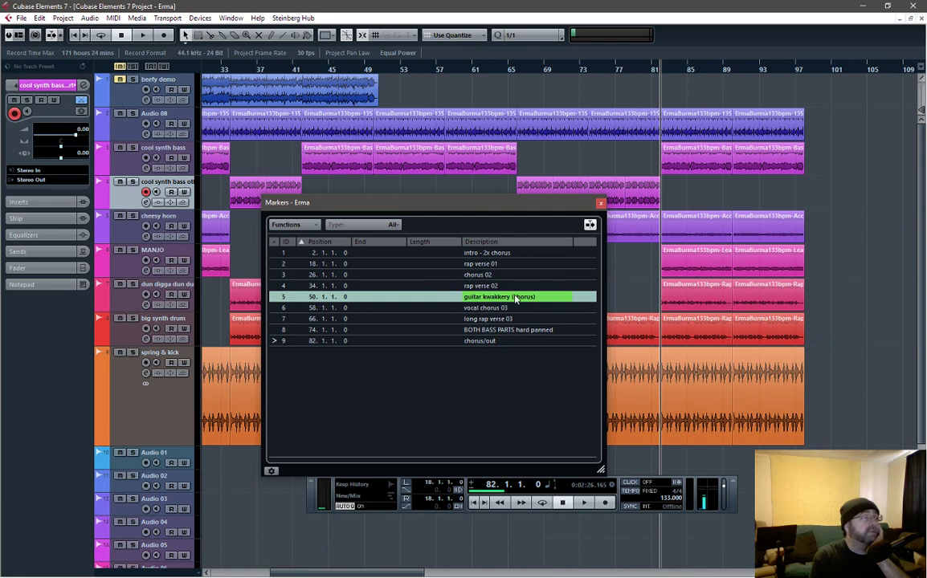
click(494, 309)
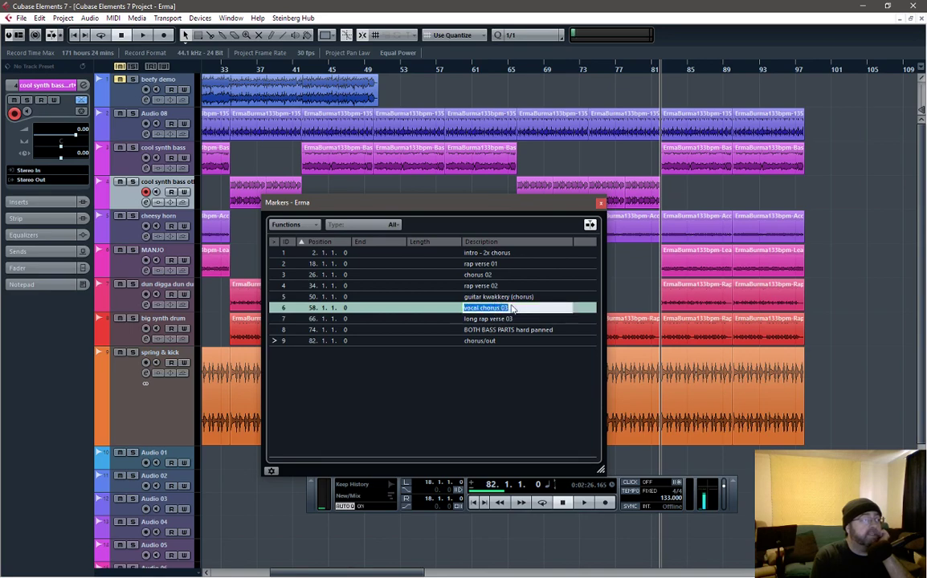
click(536, 298)
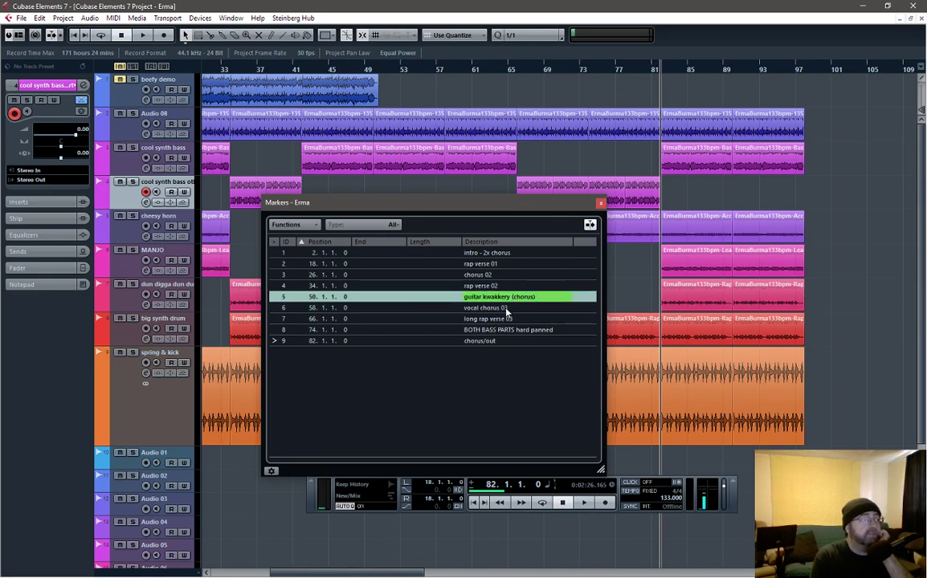
click(507, 309)
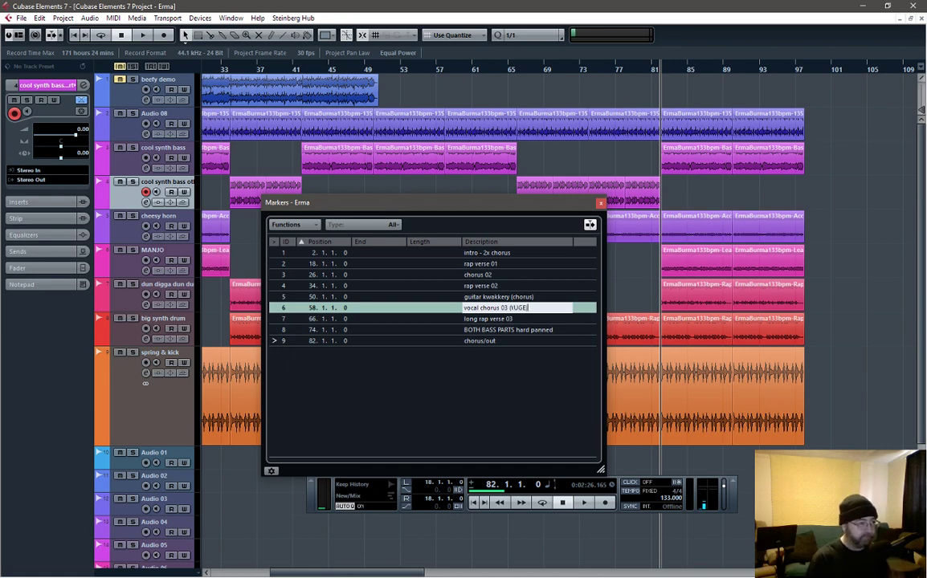
key(Return)
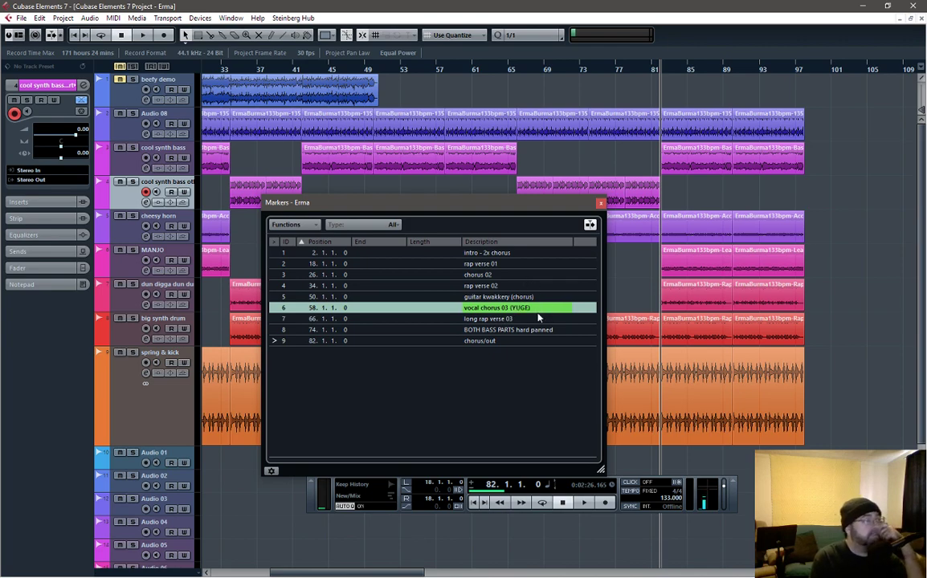
click(601, 204)
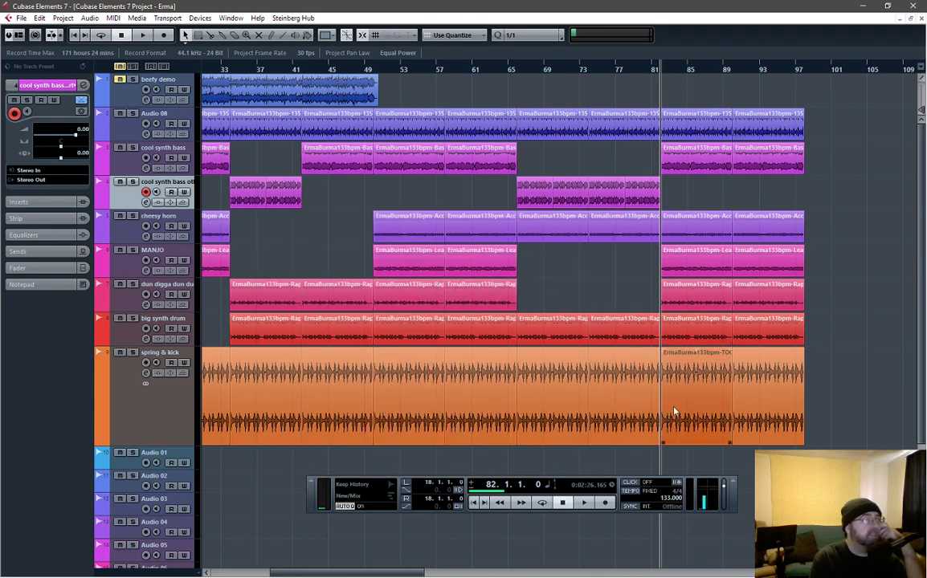
- Review the arrangement from the beginning of the song through the final section ending at bar 98
drag(394, 575, 259, 576)
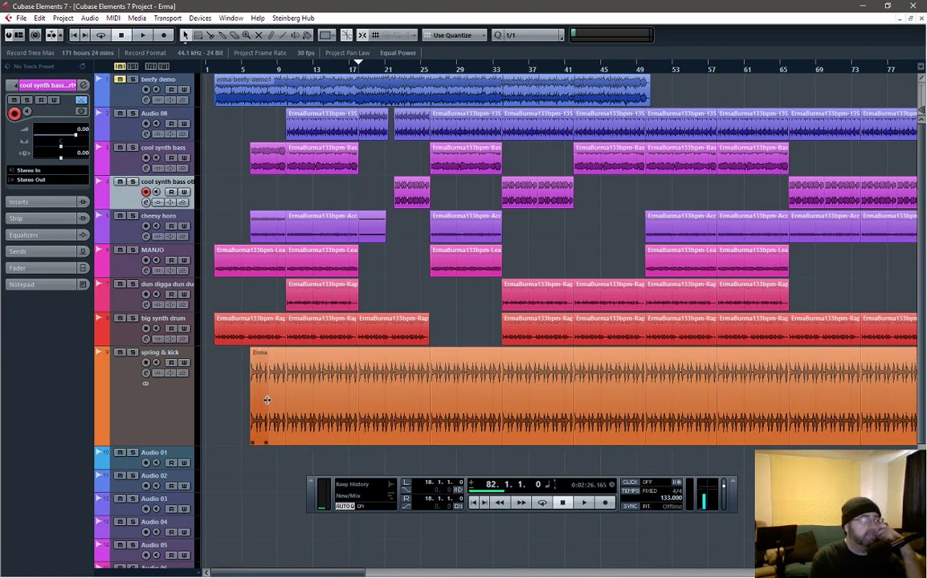
drag(290, 574, 358, 575)
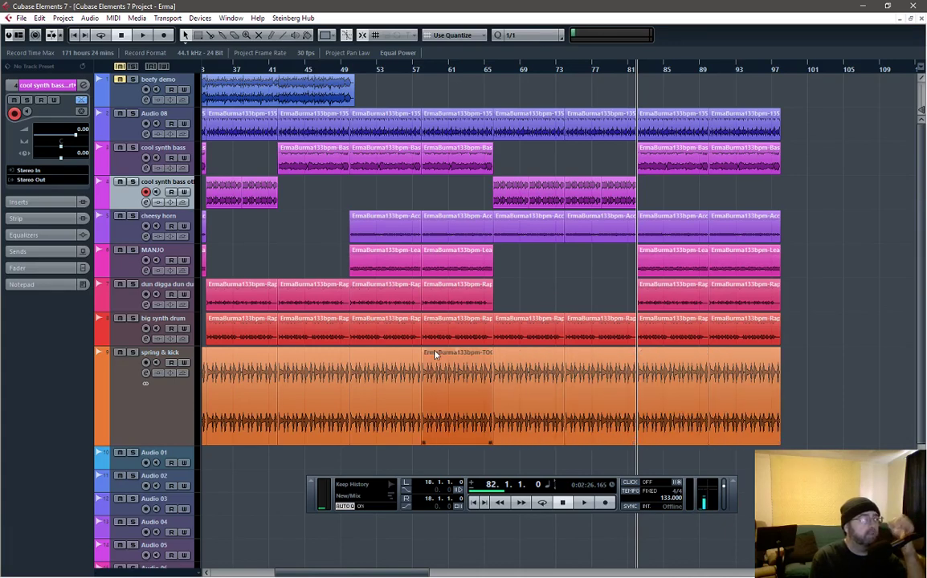
- Play back the arrangement from bar 34 and again from bar 17
click(154, 322)
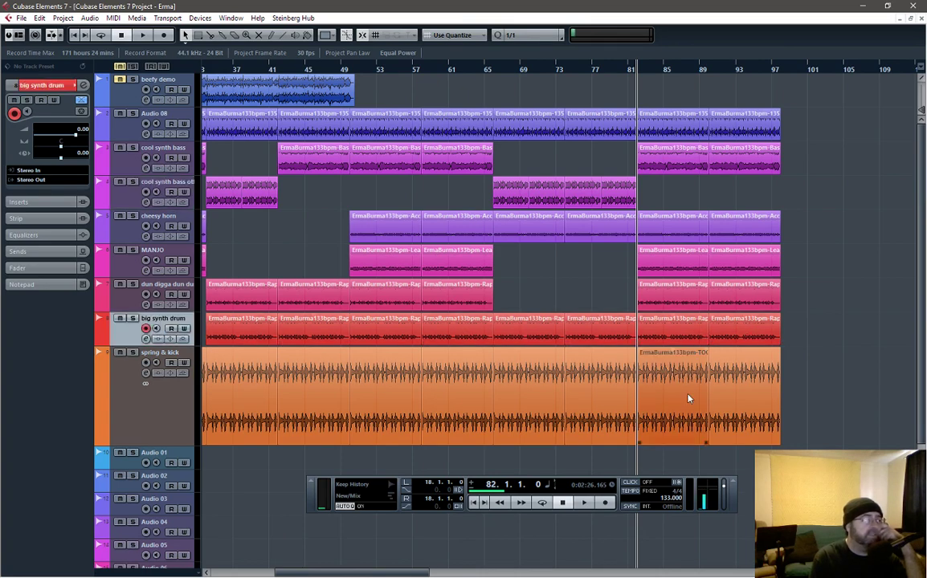
drag(417, 573, 351, 575)
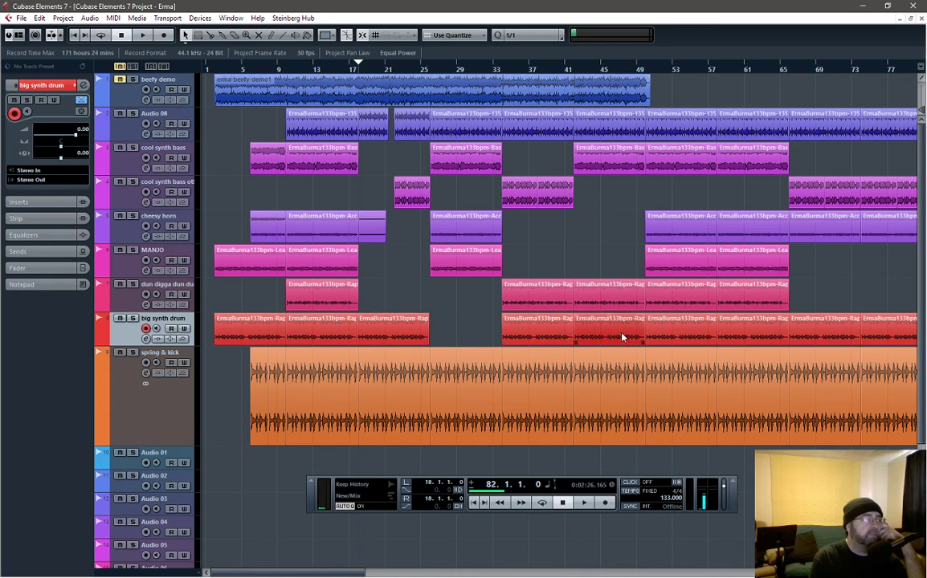
click(506, 70)
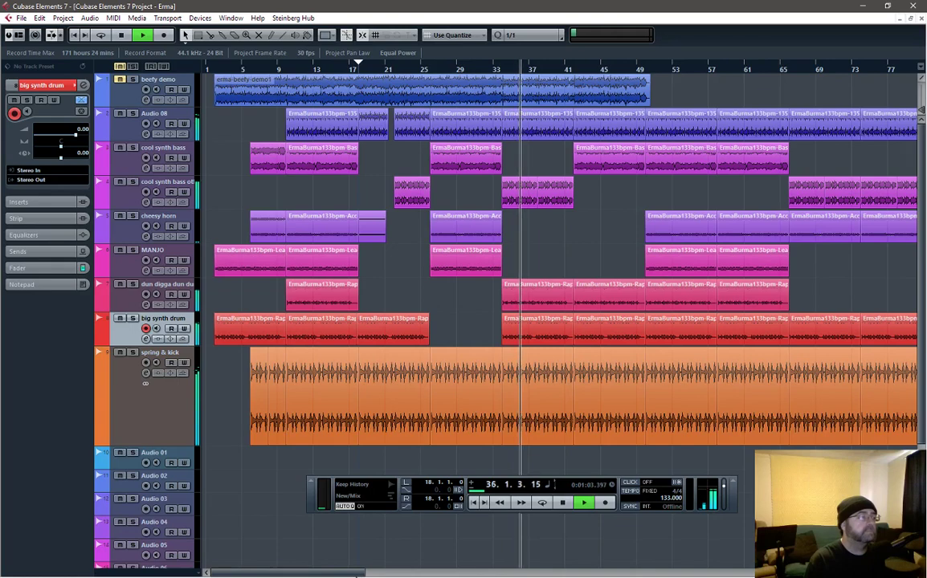
scroll(505, 295, right, 3)
key(space)
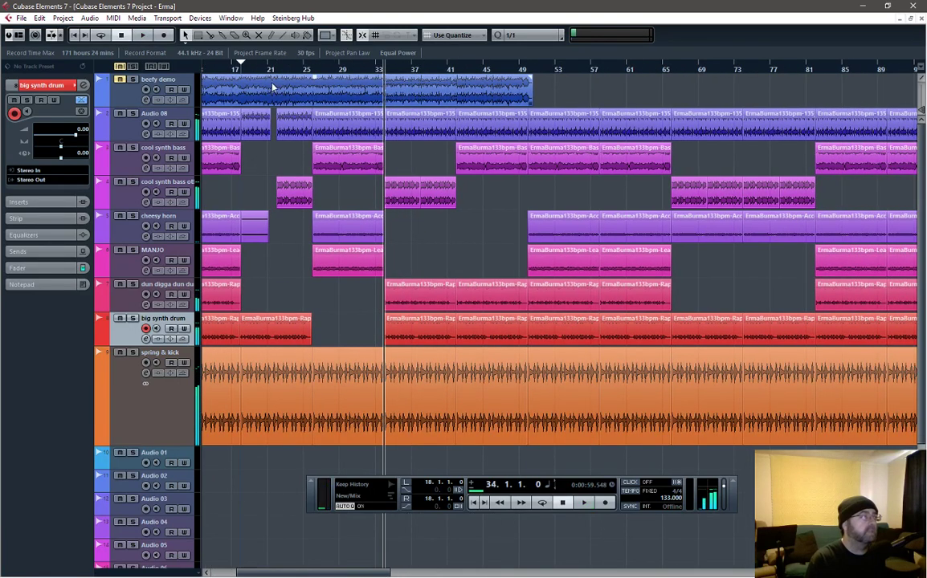
click(237, 70)
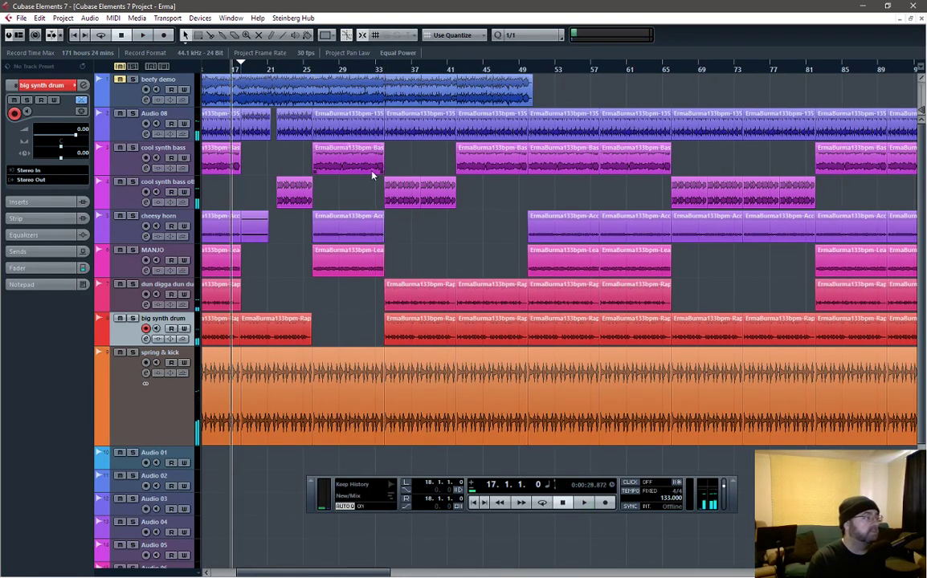
key(space)
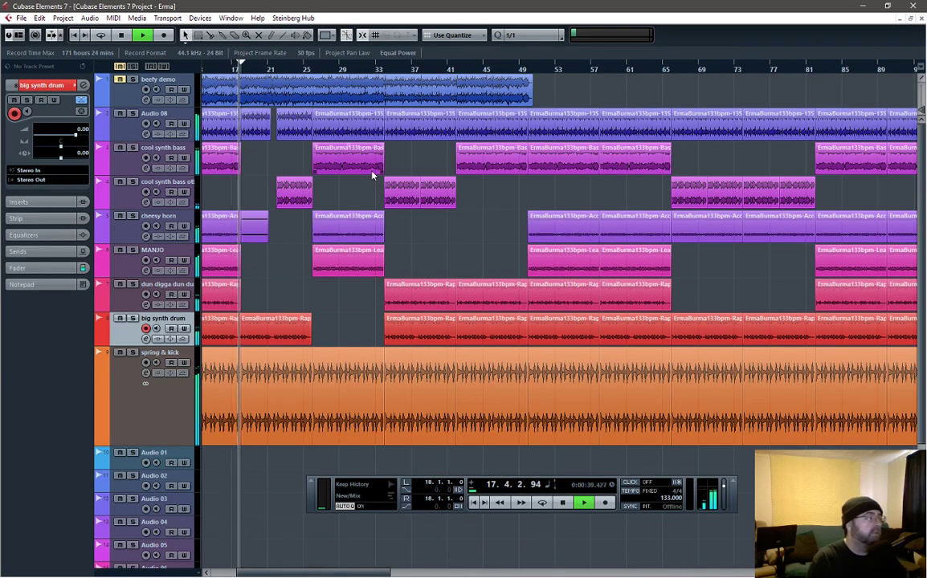
- Delete the spring & kick event spanning bars 26 to 34
click(420, 199)
click(403, 370)
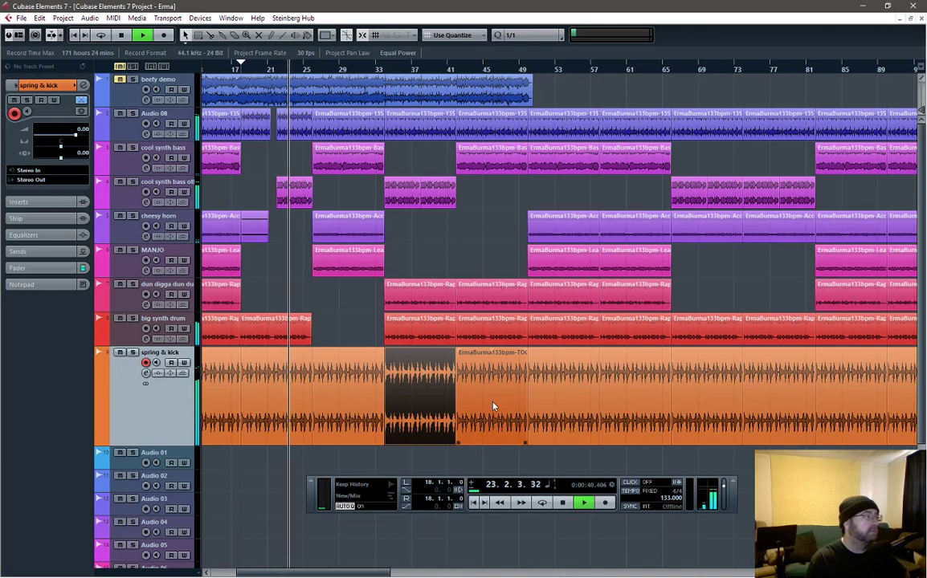
drag(493, 406, 343, 394)
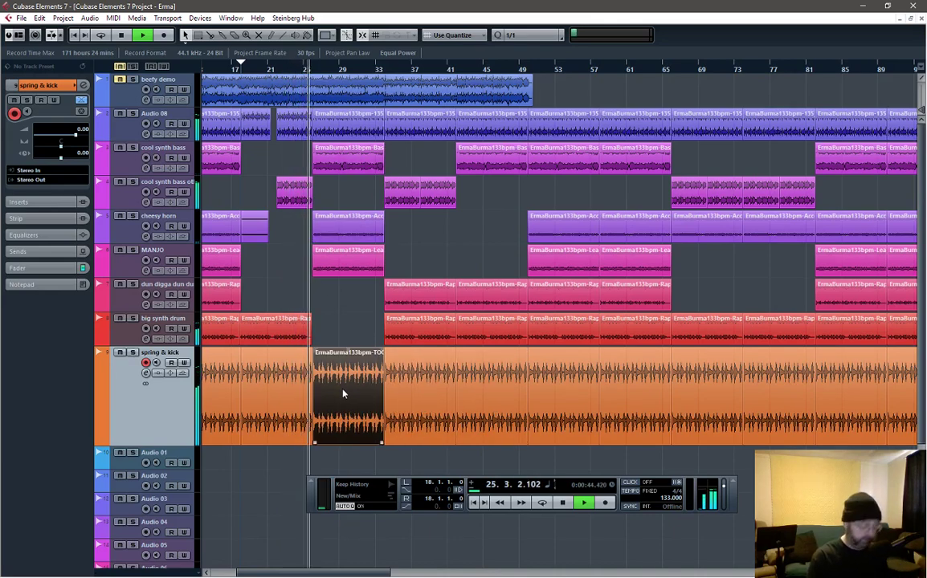
key(ctrl+z)
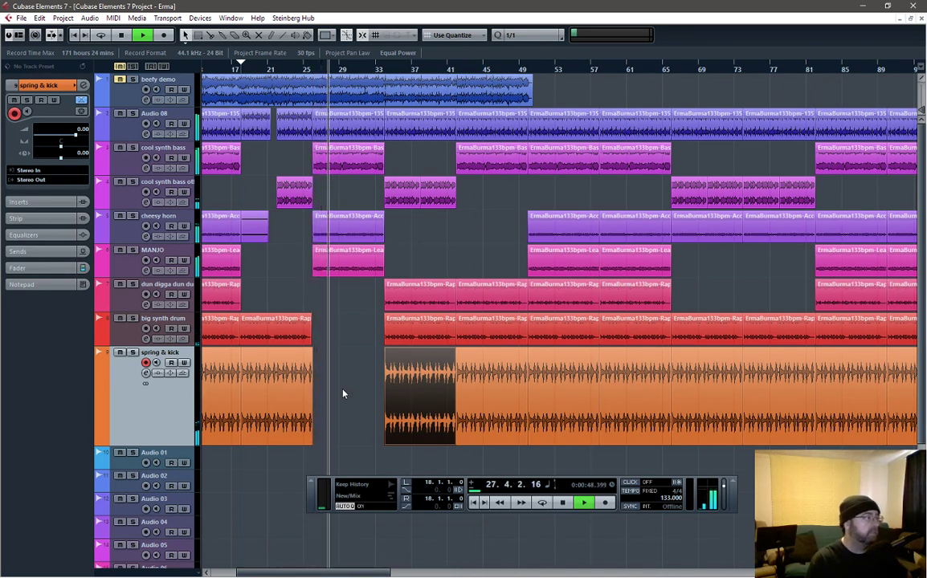
- Move the big synth drum event at bar 34 back to bar 26 and stop playback
click(428, 334)
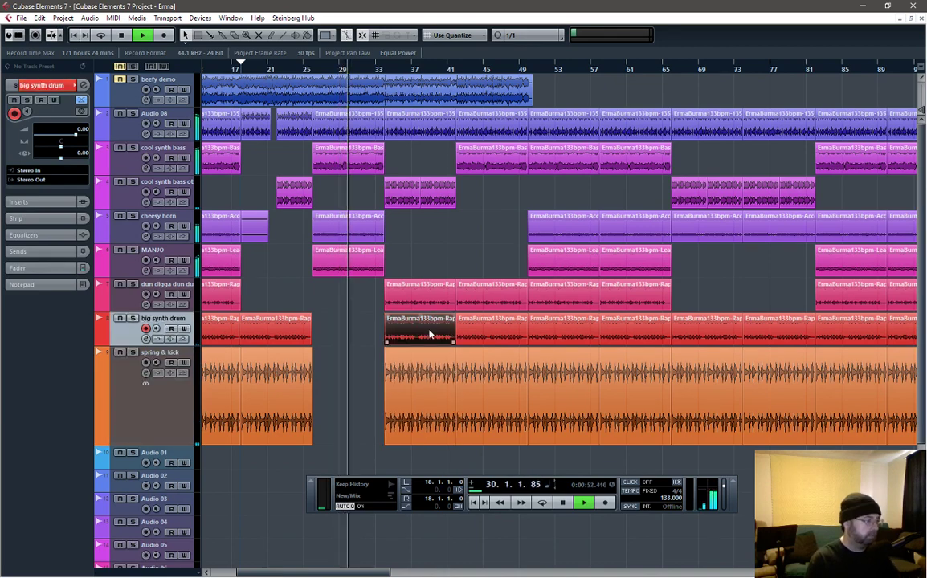
drag(429, 334, 362, 340)
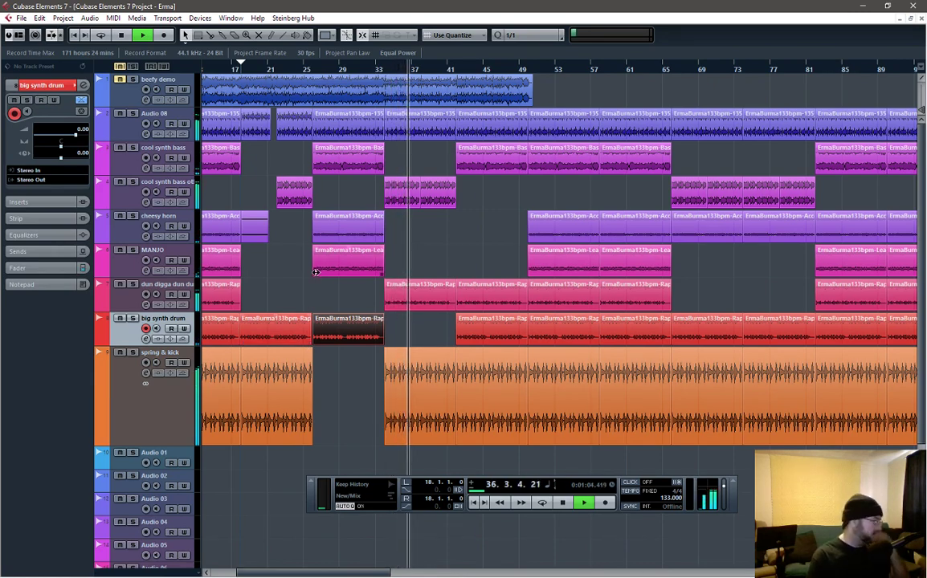
key(space)
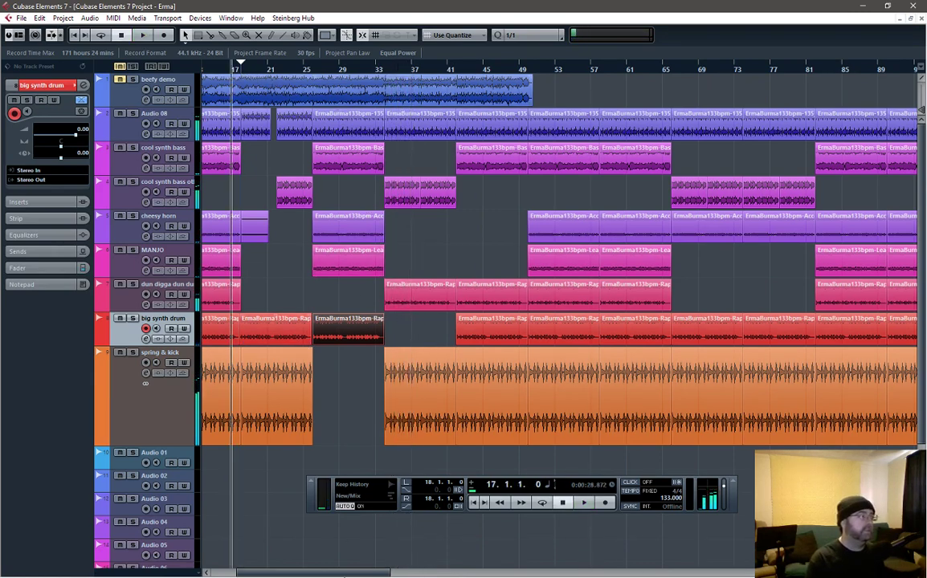
- Play back the arrangement from bar 18 through the edited chorus and second rap verse
drag(327, 575, 296, 575)
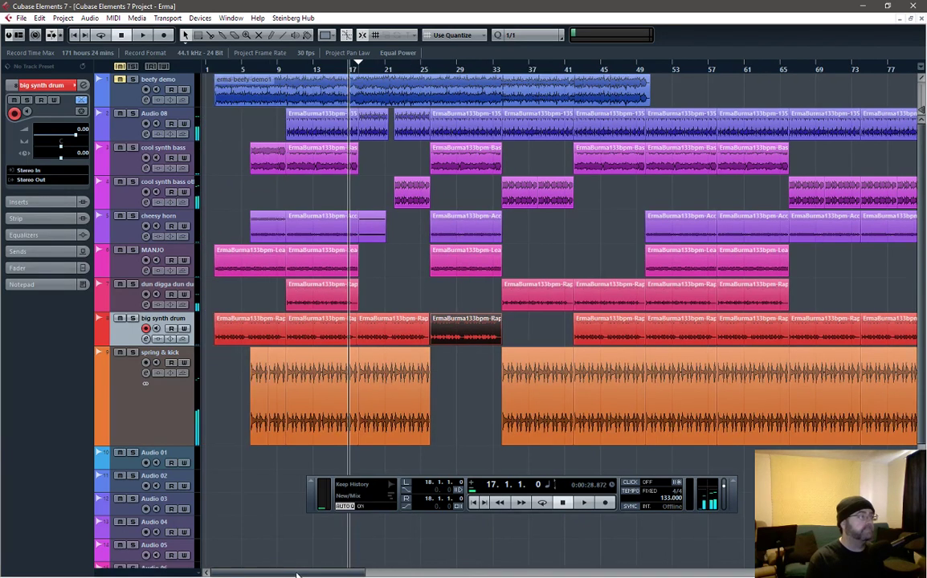
double_click(357, 71)
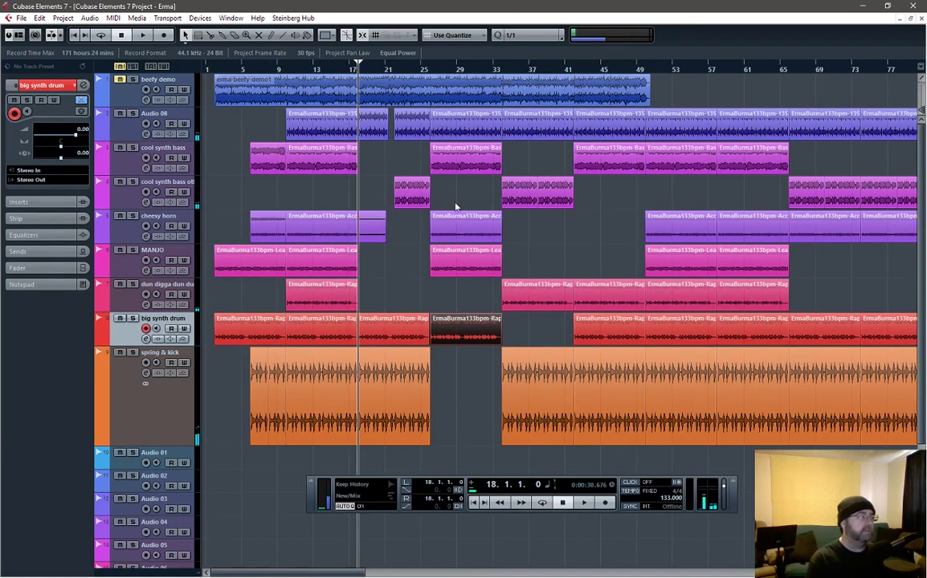
click(132, 318)
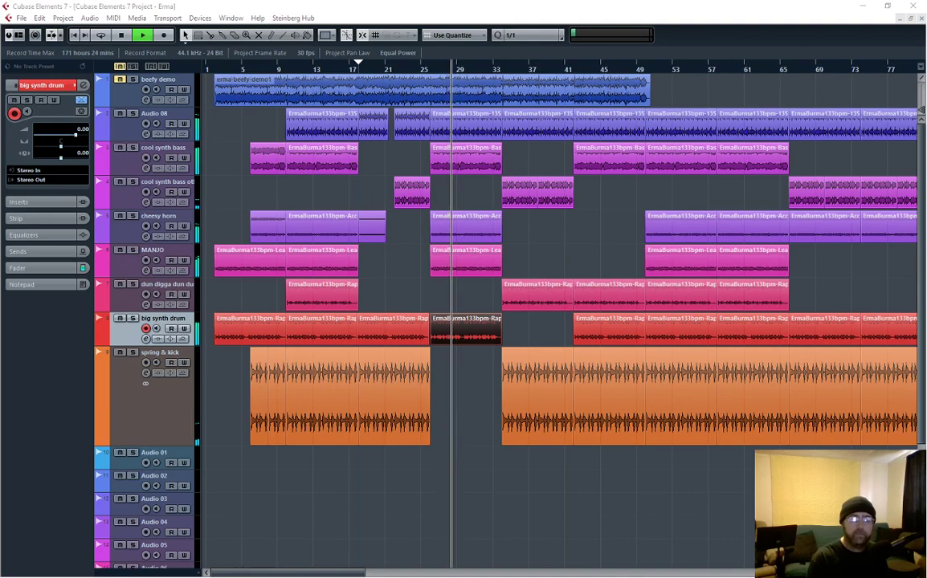
click(727, 456)
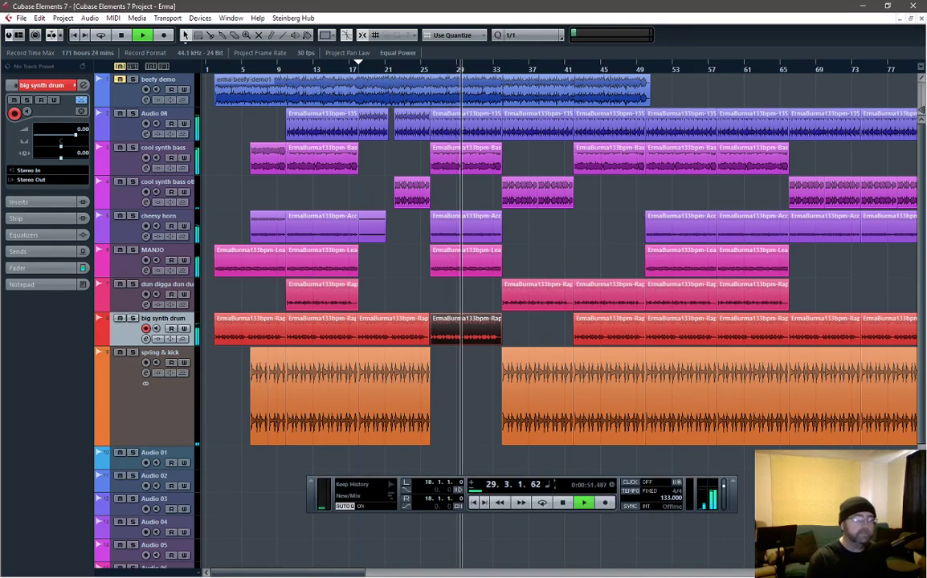
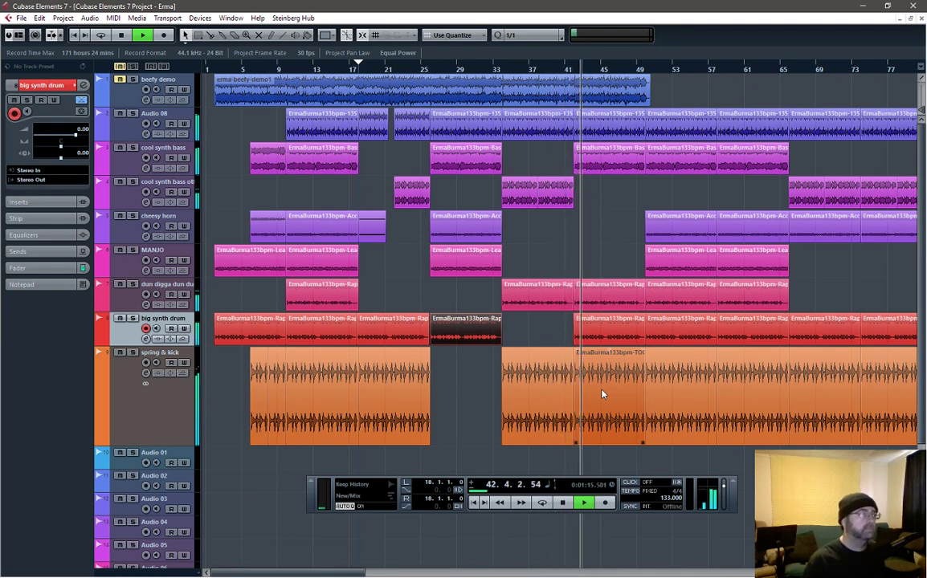
- Stop playback and delete the spring & kick event spanning bars 42 to 50
click(613, 410)
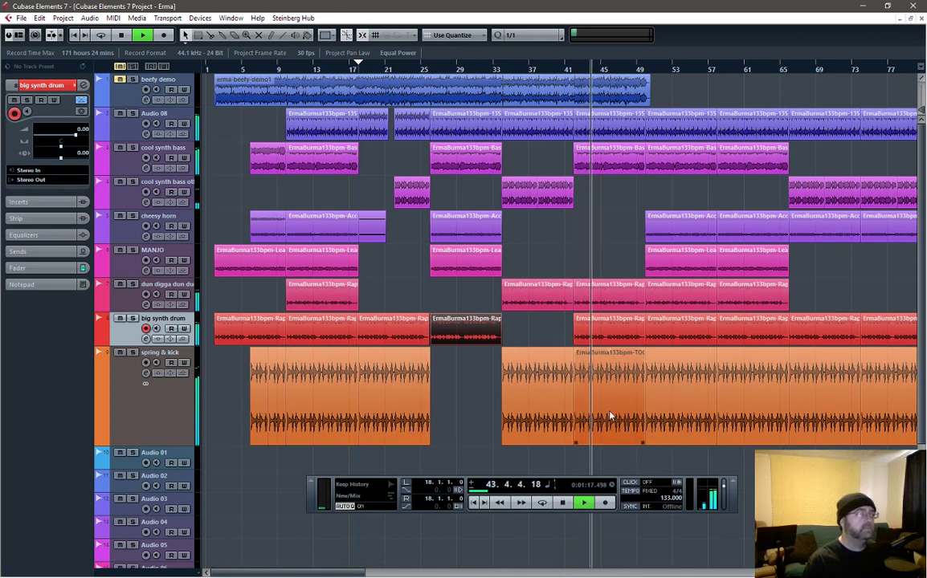
key(space)
click(615, 403)
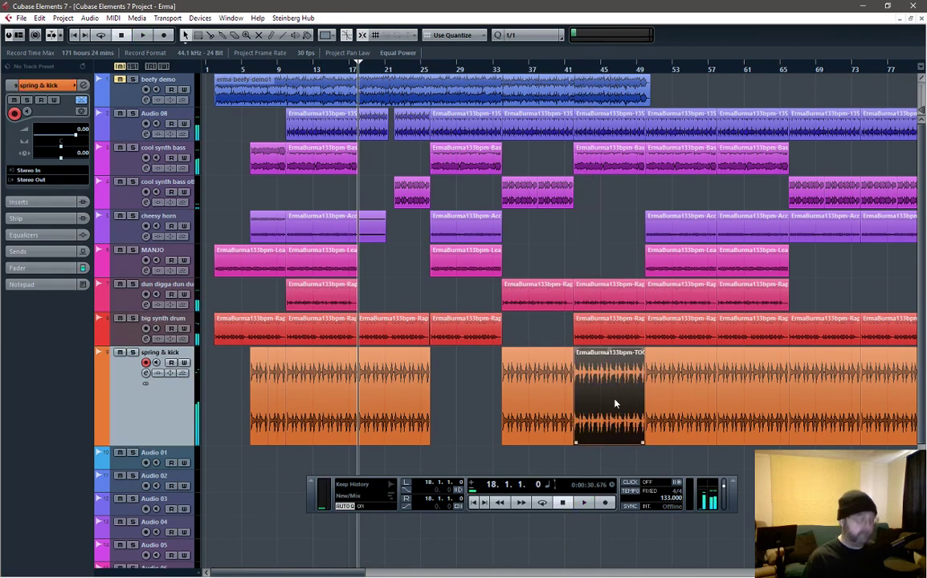
key(Delete)
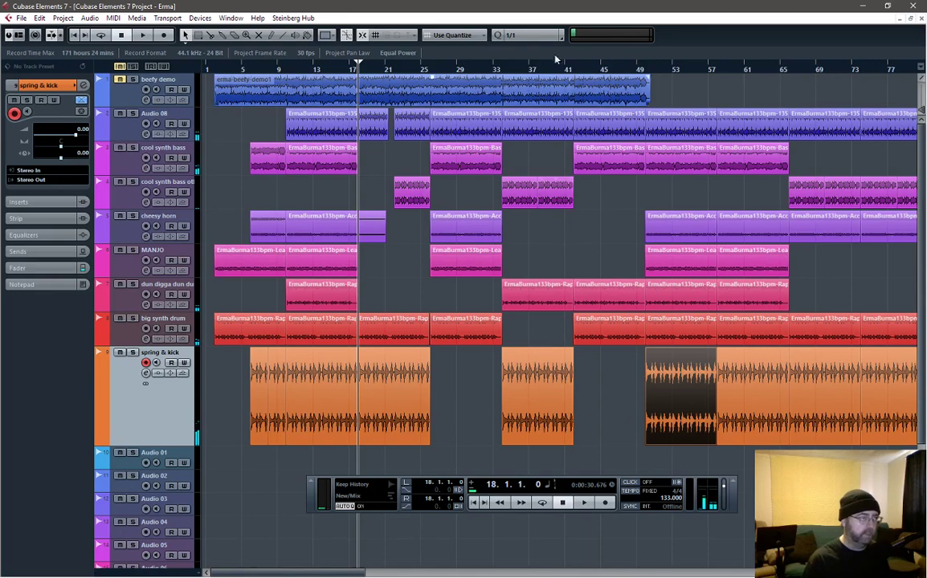
- Play the section starting at bar 42 and check it against the "rap verse 02" and "guitar kwakkery (chorus)" entries in the marker list
click(570, 72)
key(space)
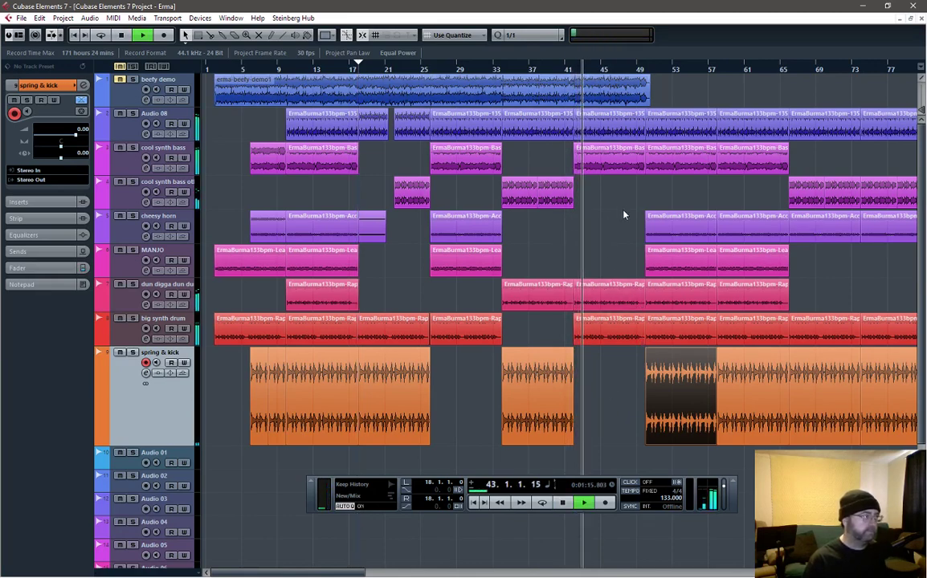
key(space)
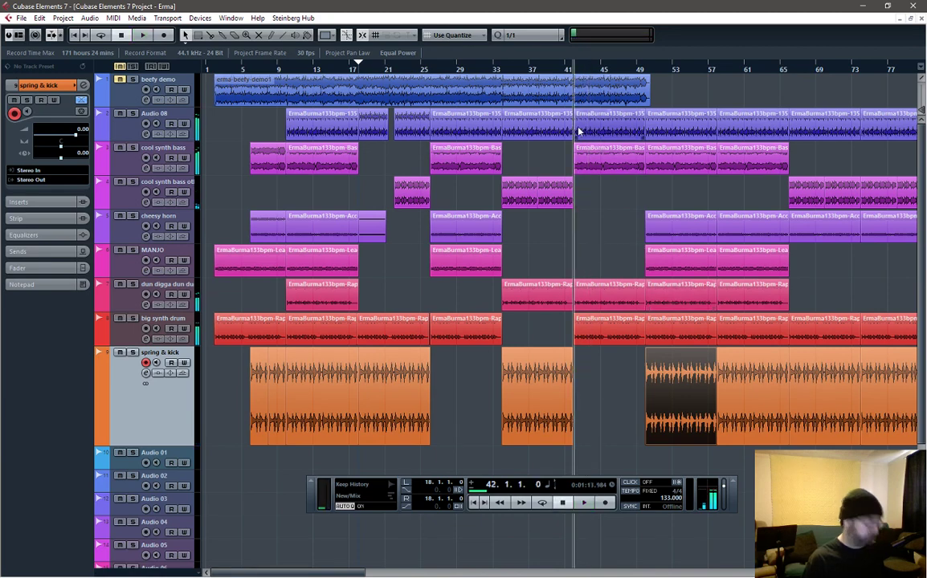
key(ctrl+m)
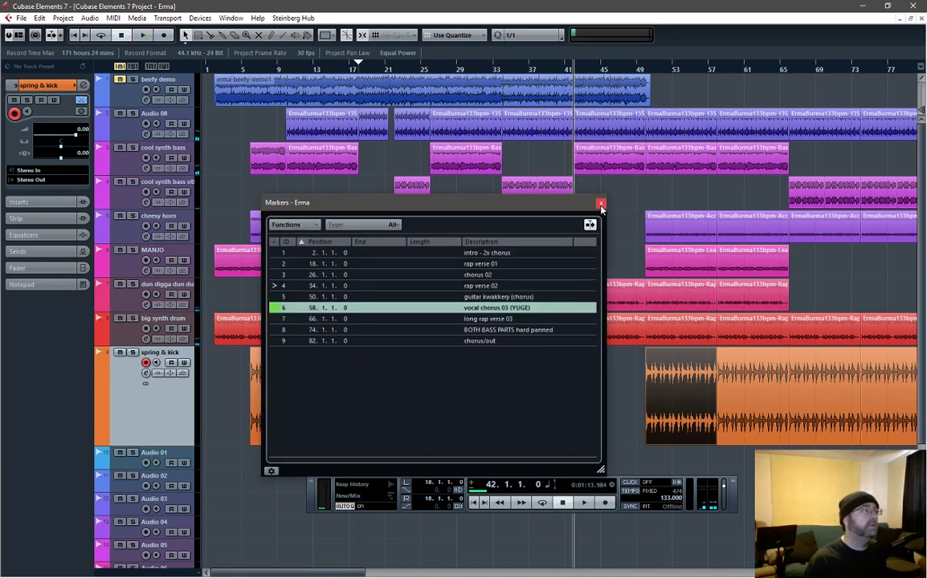
click(486, 287)
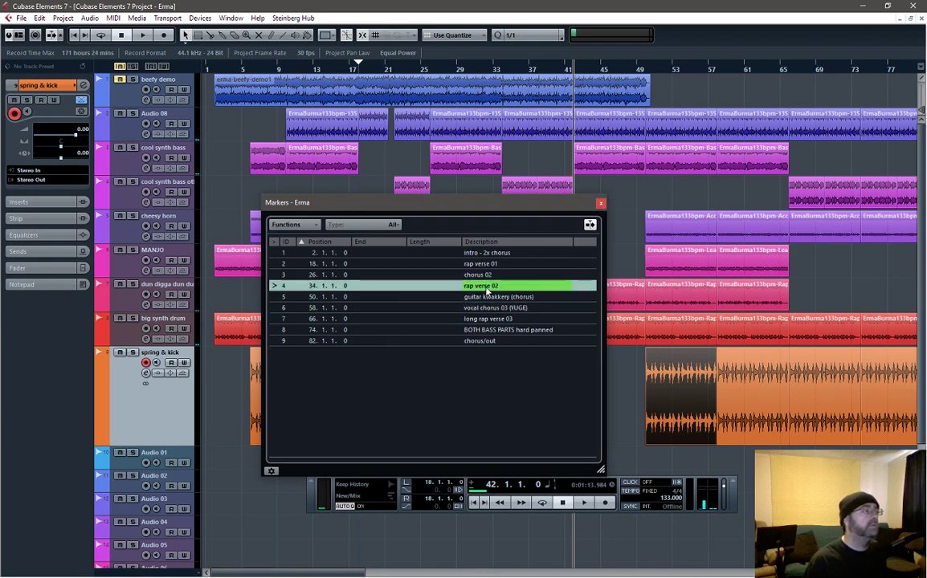
click(601, 204)
key(space)
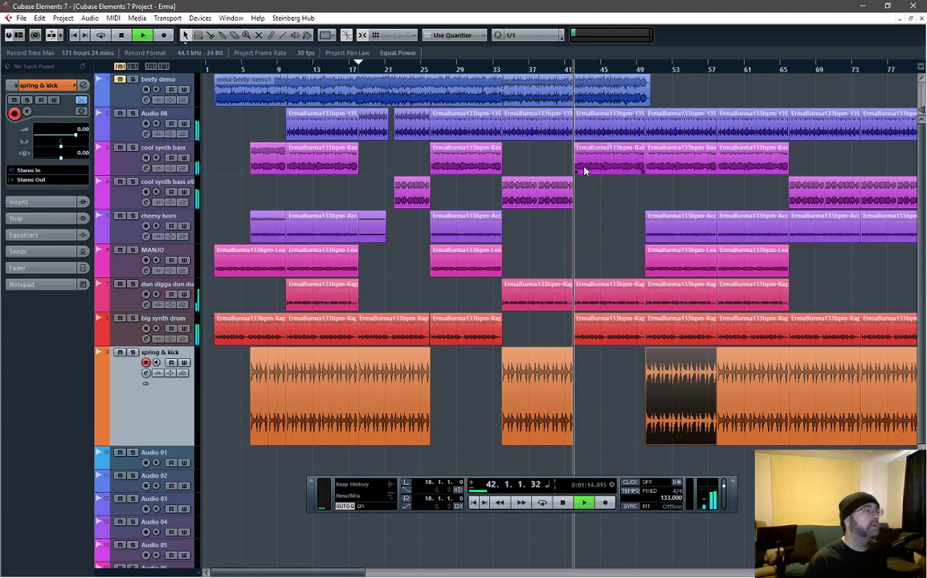
key(space)
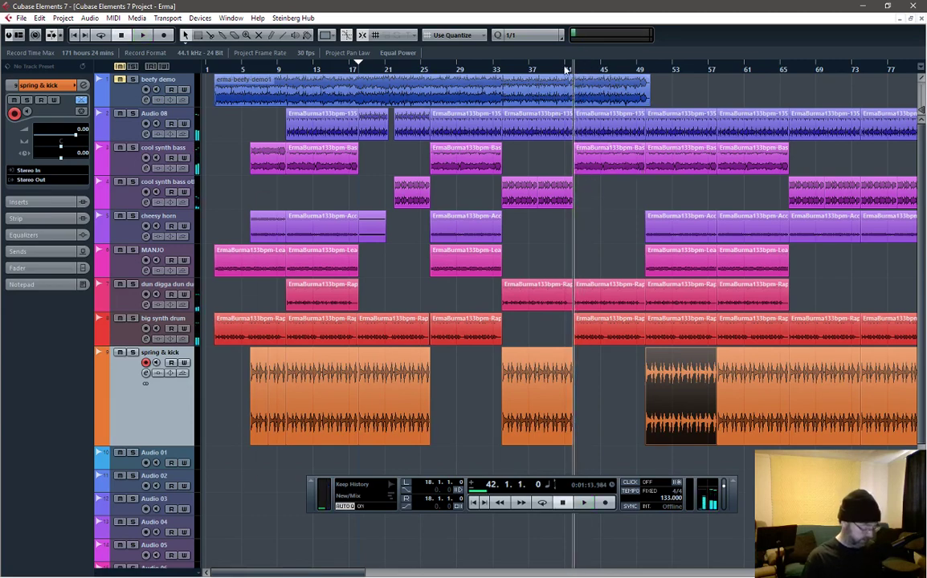
key(ctrl+m)
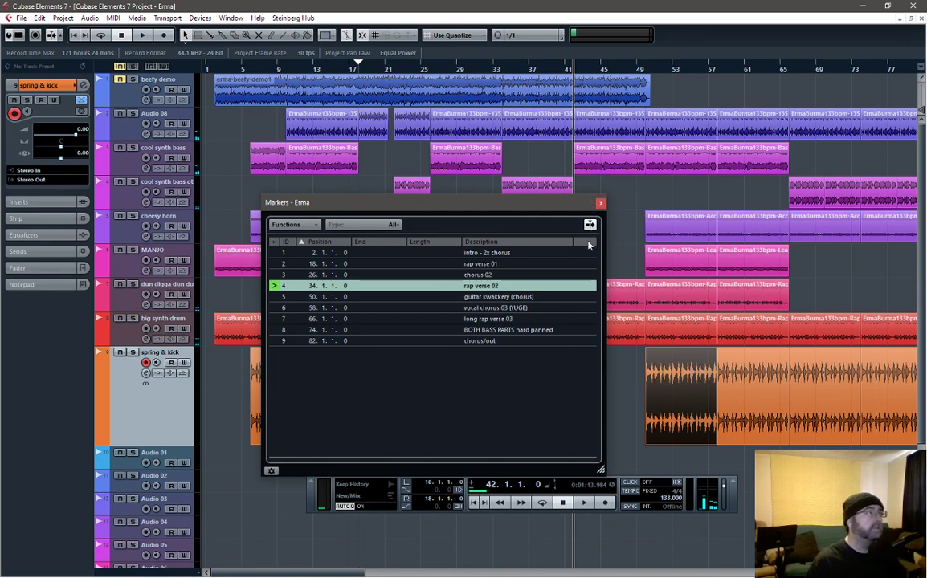
click(450, 298)
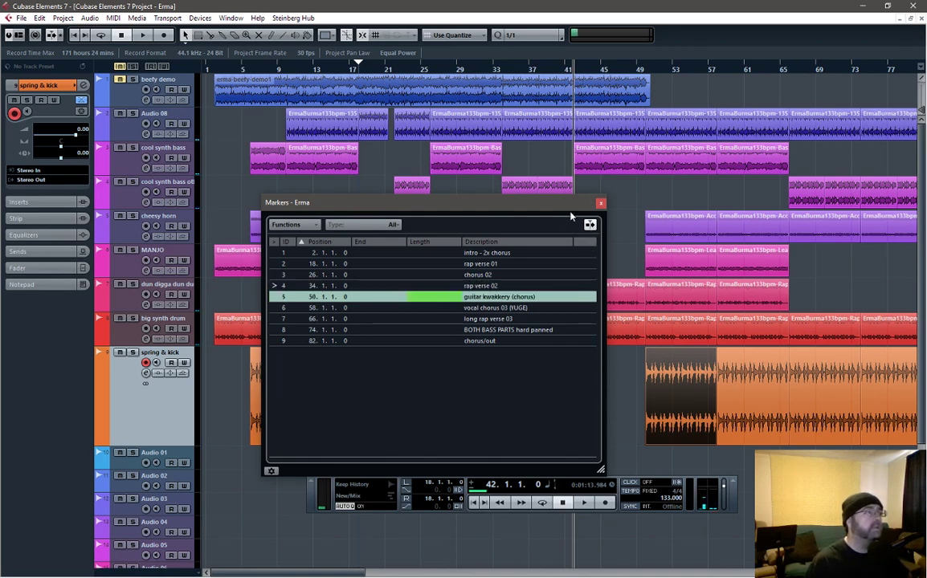
click(600, 203)
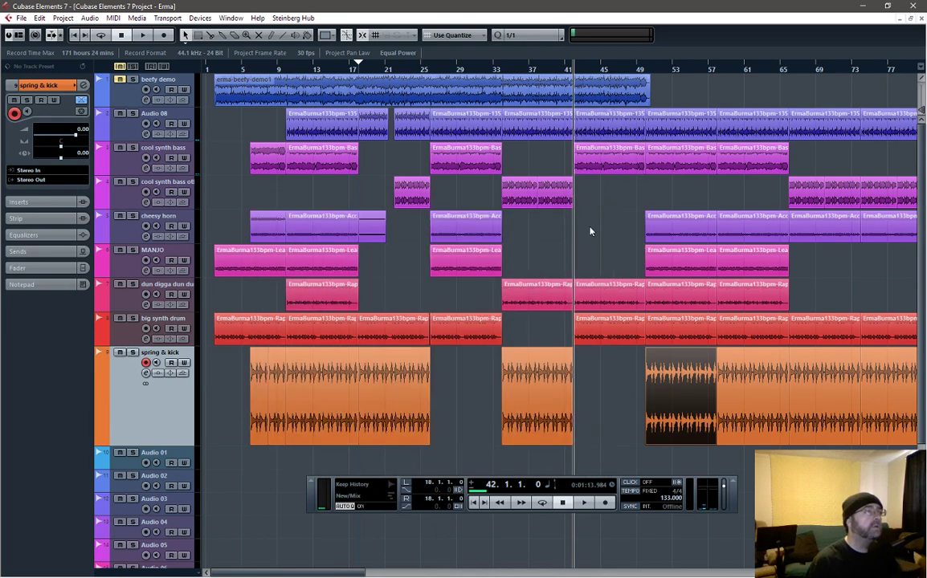
- Play the section starting at bar 34 and compare its position with the bar 34 and bar 50 markers in the marker list
ctrl+scroll(601, 229, up, 3)
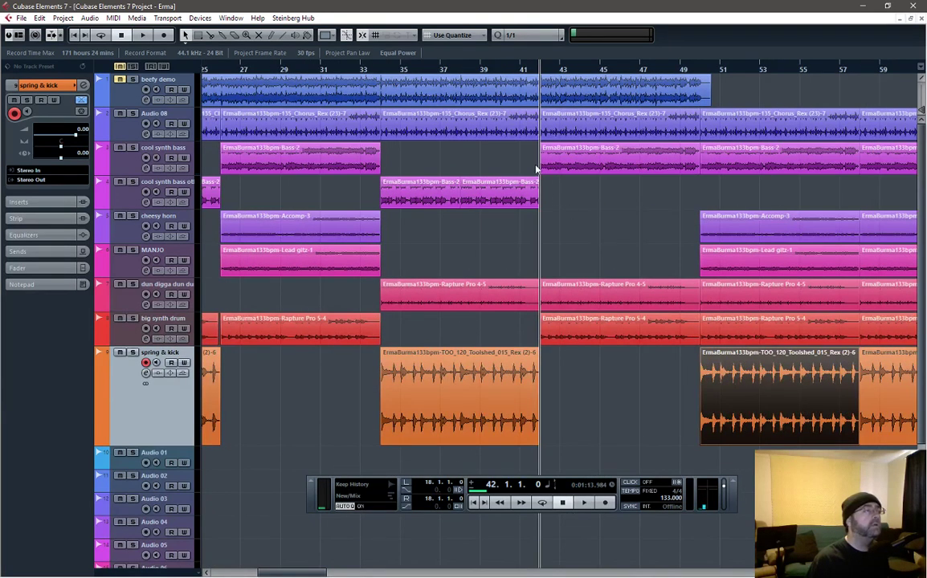
click(382, 69)
key(space)
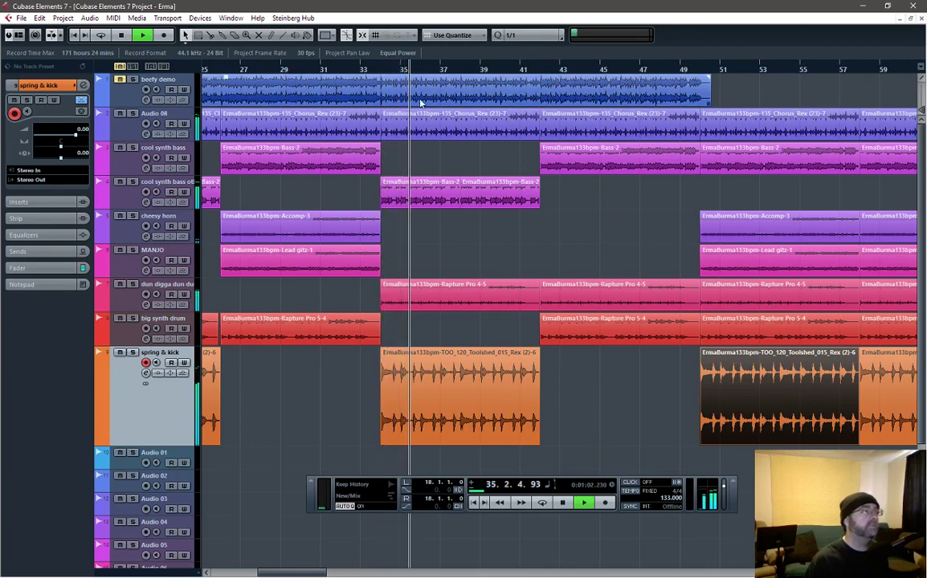
key(space)
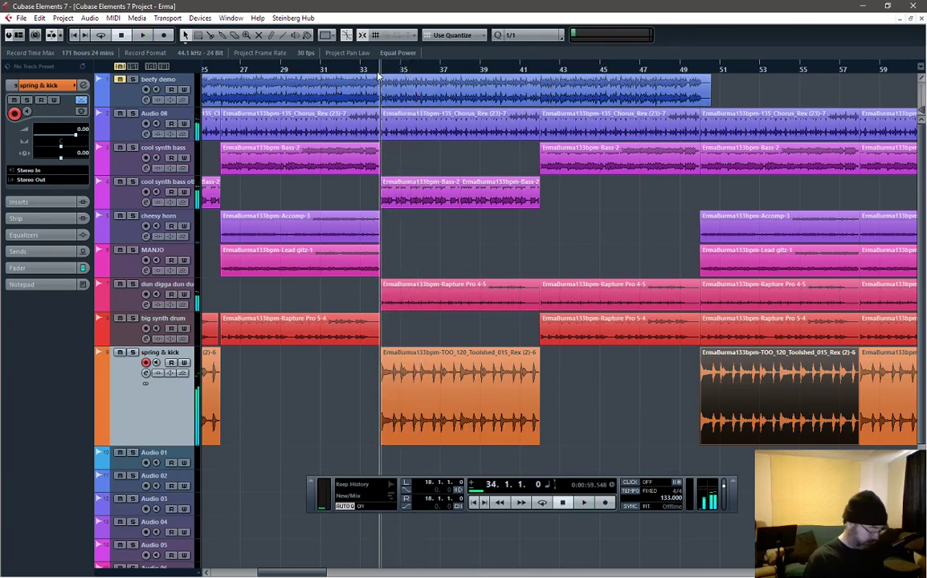
key(ctrl+m)
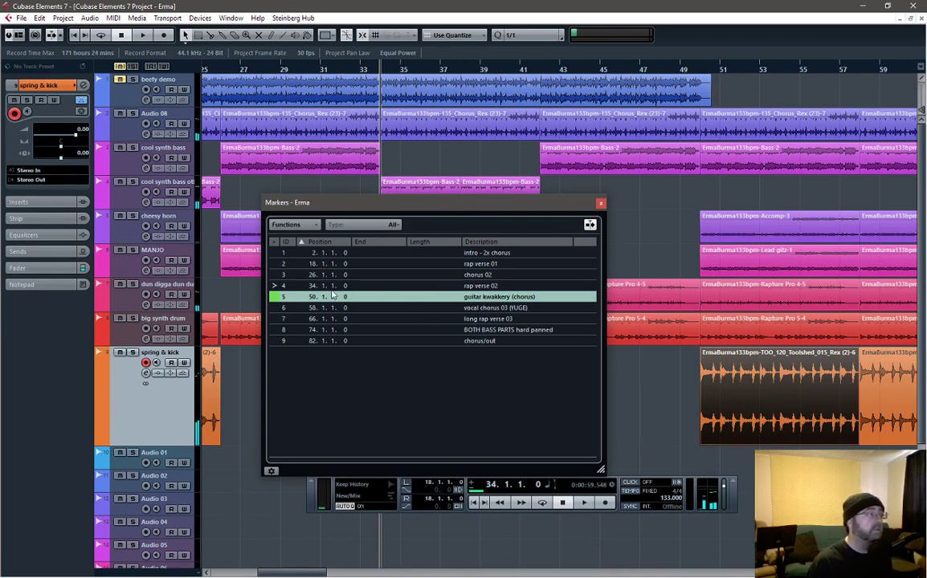
click(358, 287)
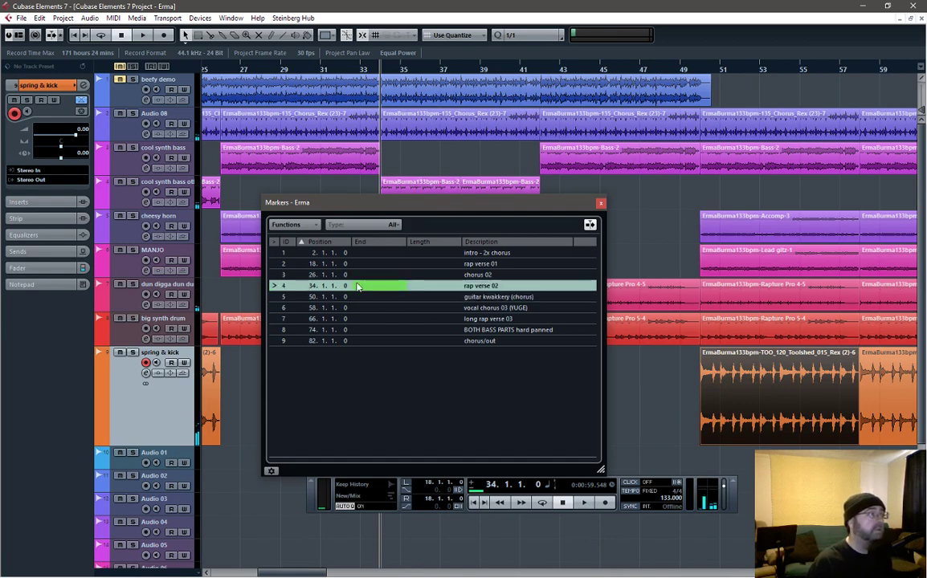
click(439, 300)
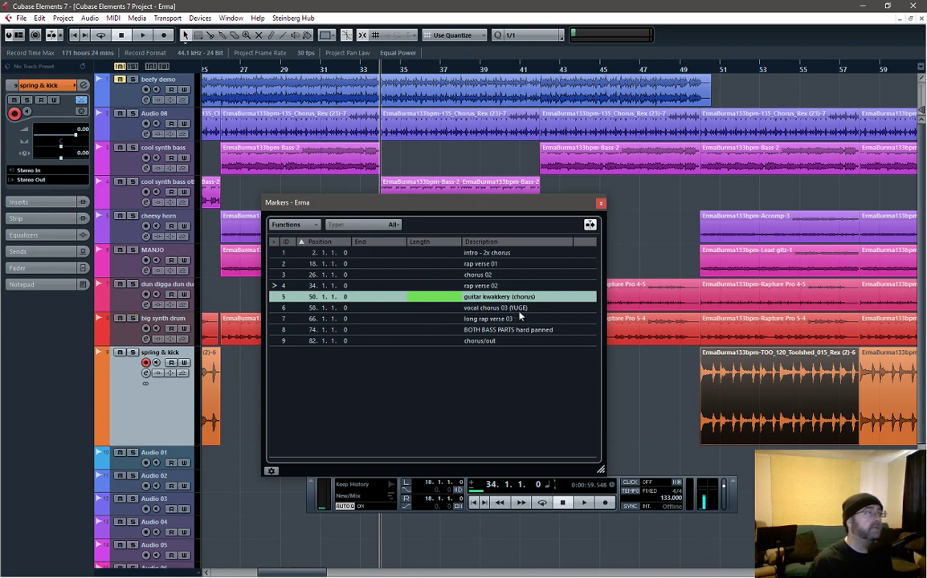
- Close the marker list and play the second rap verse from bar 34 into bar 42
click(601, 206)
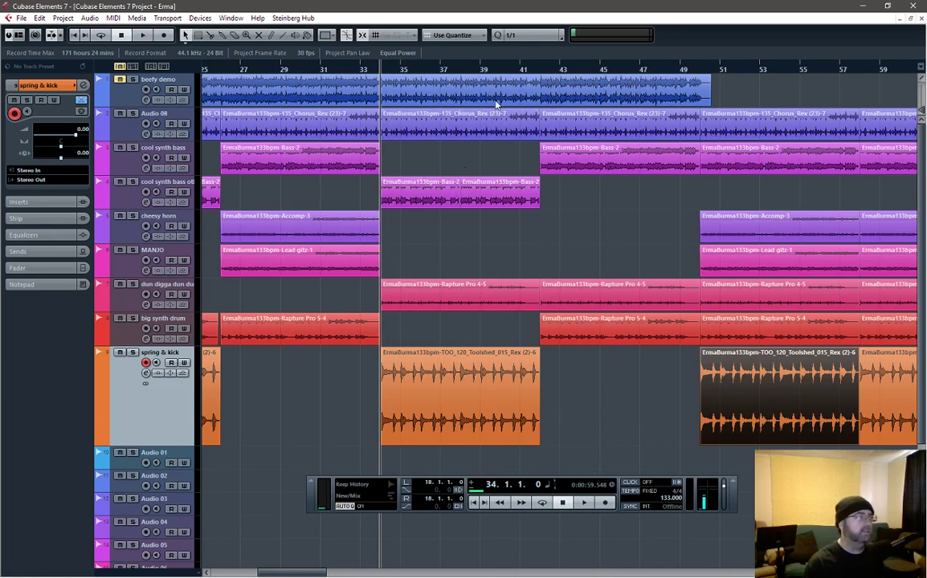
key(space)
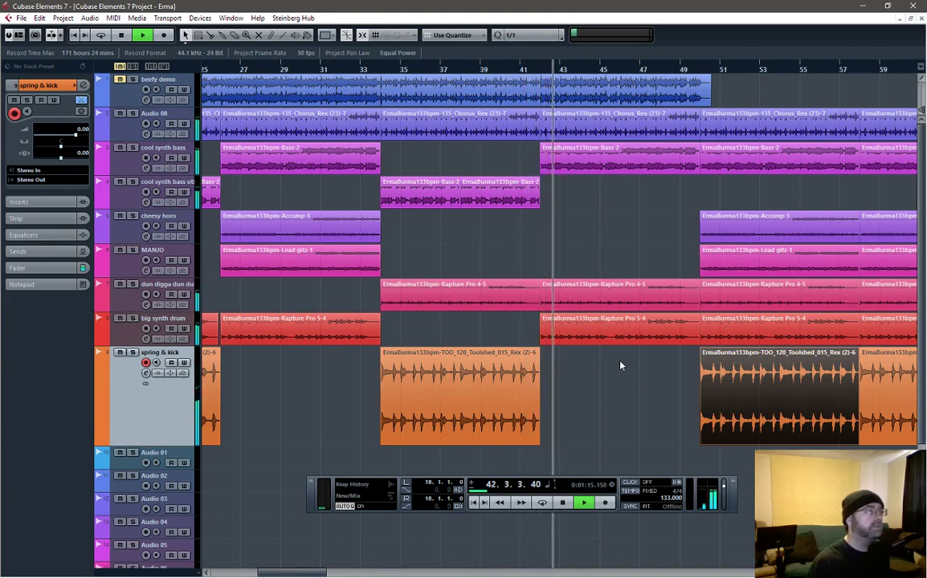
key(space)
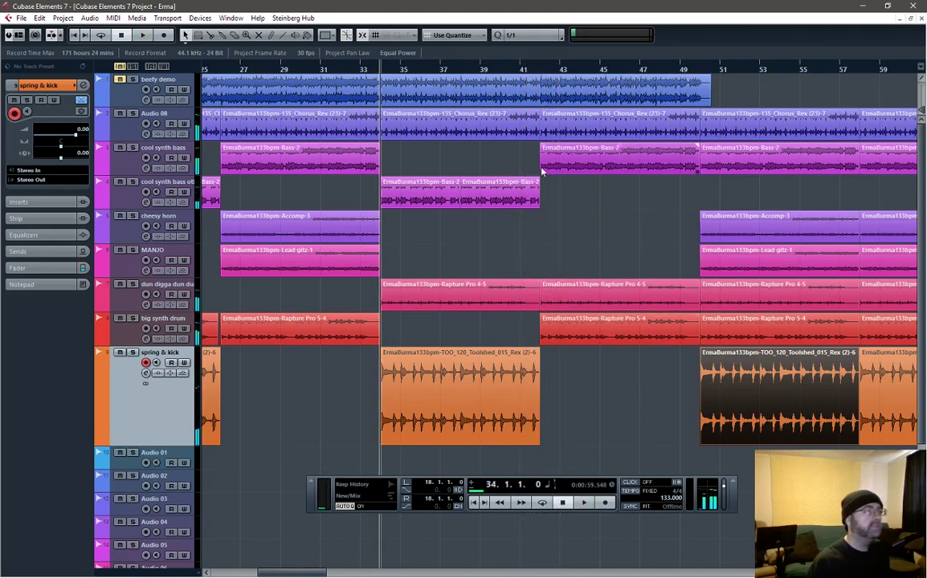
- Delete the Audio 08, cool synth bass, dun digga dun and big synth drum events spanning bars 42 to 50
click(540, 71)
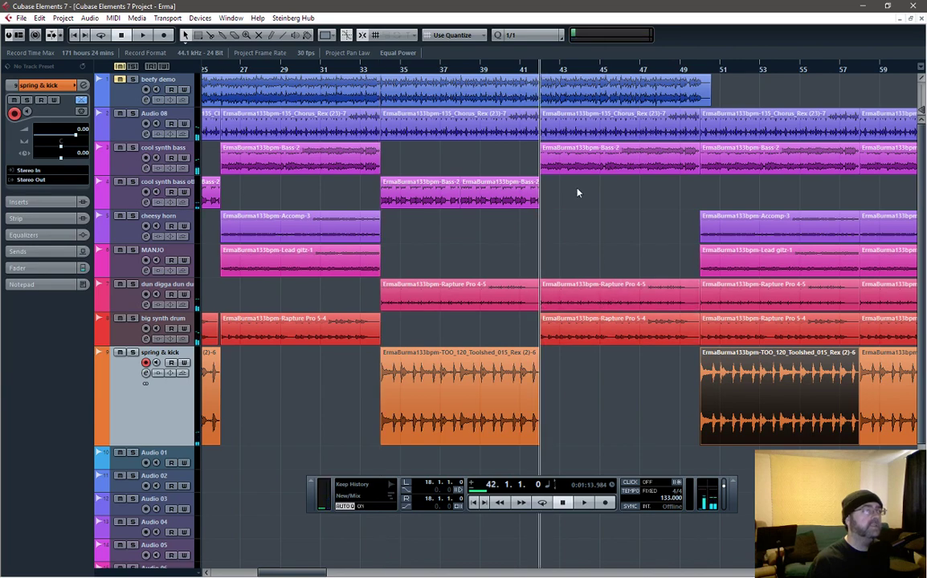
click(562, 119)
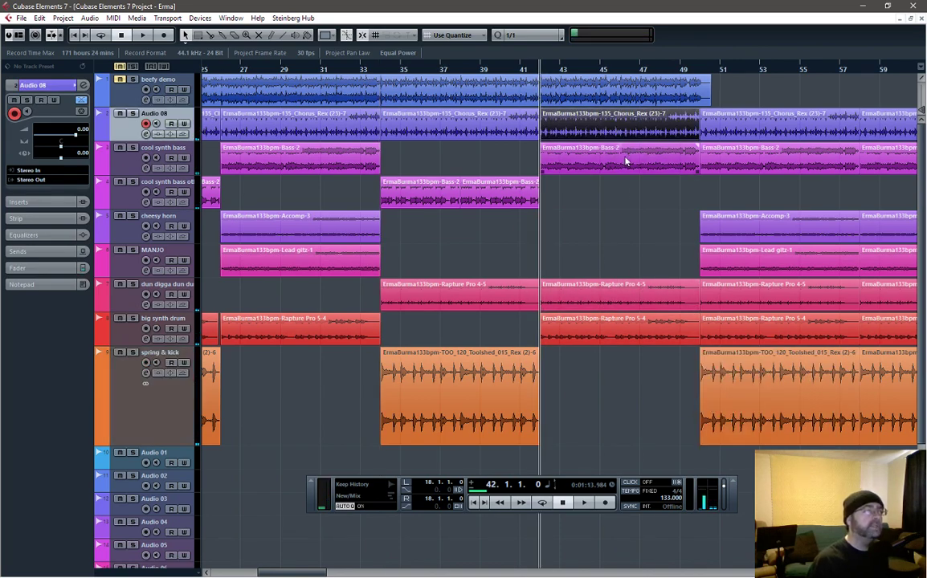
shift+click(626, 162)
shift+click(612, 290)
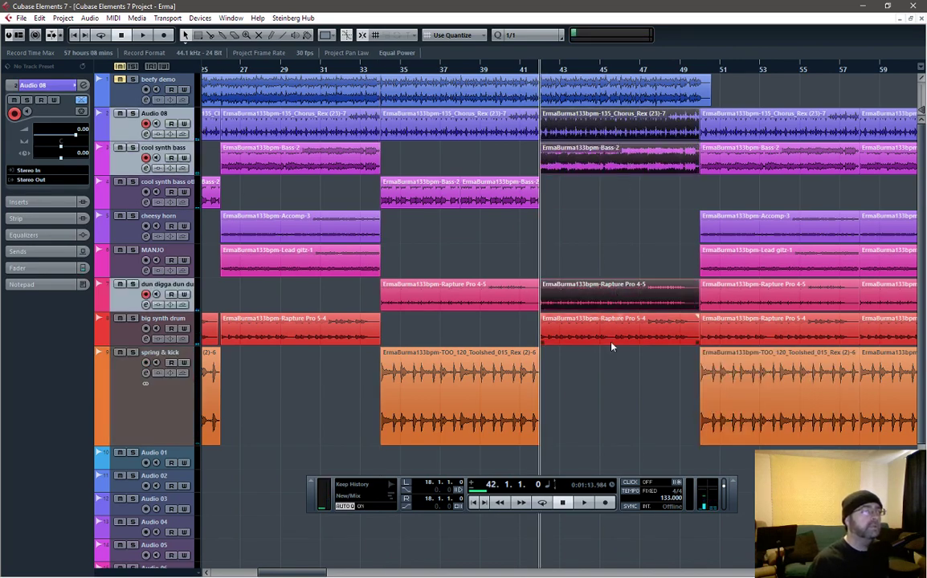
shift+click(614, 330)
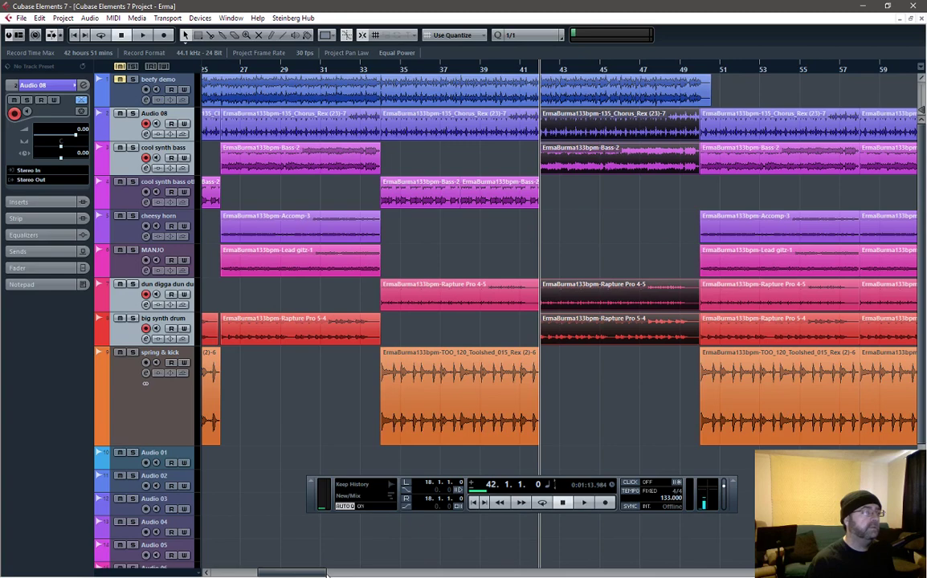
key(Delete)
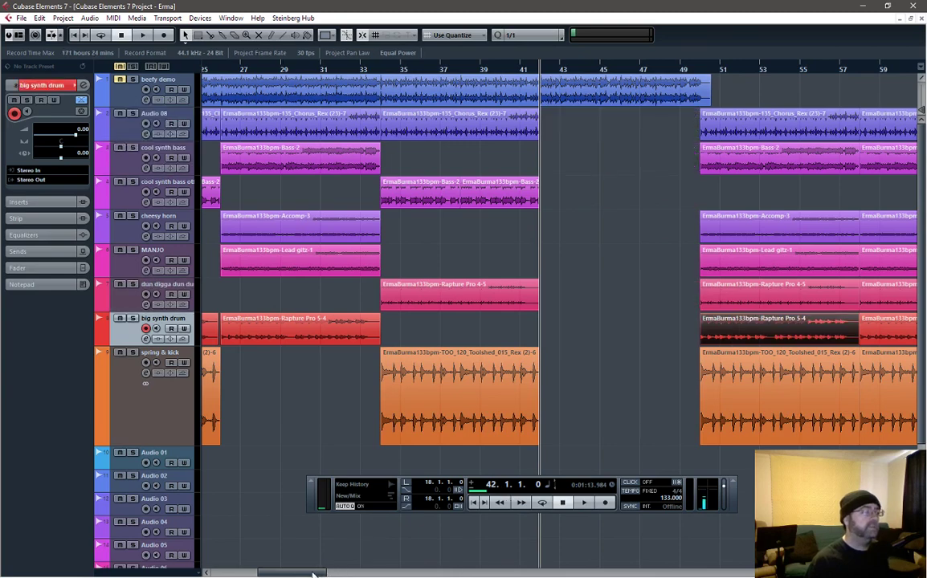
- Shift all events from bar 50 to the song's end, except the beefy demo, eight bars earlier to start at bar 42
drag(313, 575, 361, 576)
scroll(545, 343, down, 2)
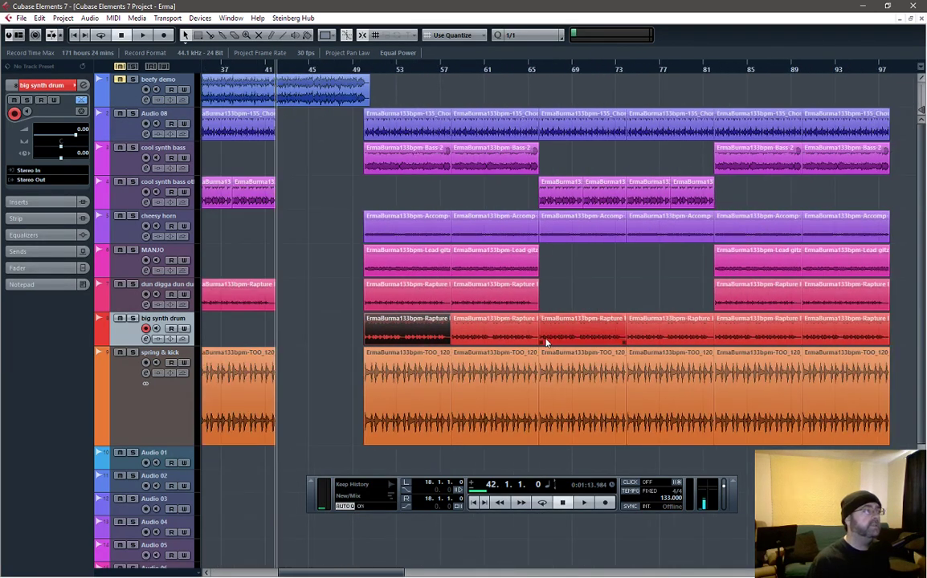
scroll(546, 343, down, 1)
drag(857, 113, 367, 428)
scroll(341, 410, up, 3)
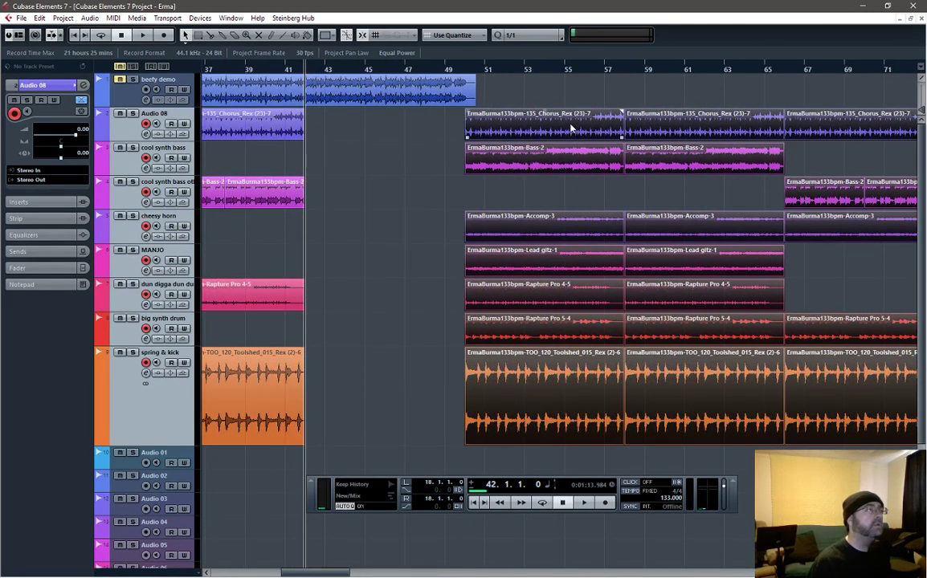
drag(571, 128, 412, 129)
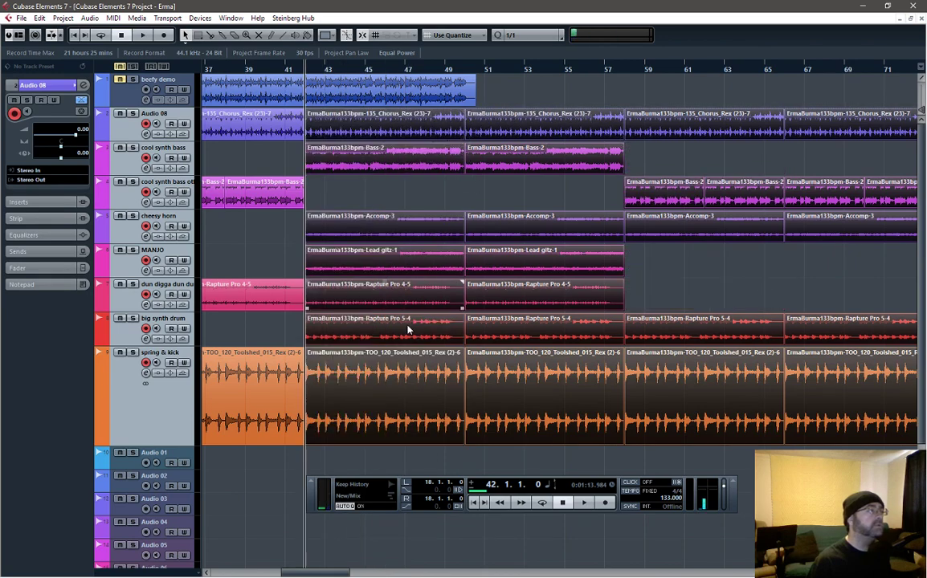
click(248, 72)
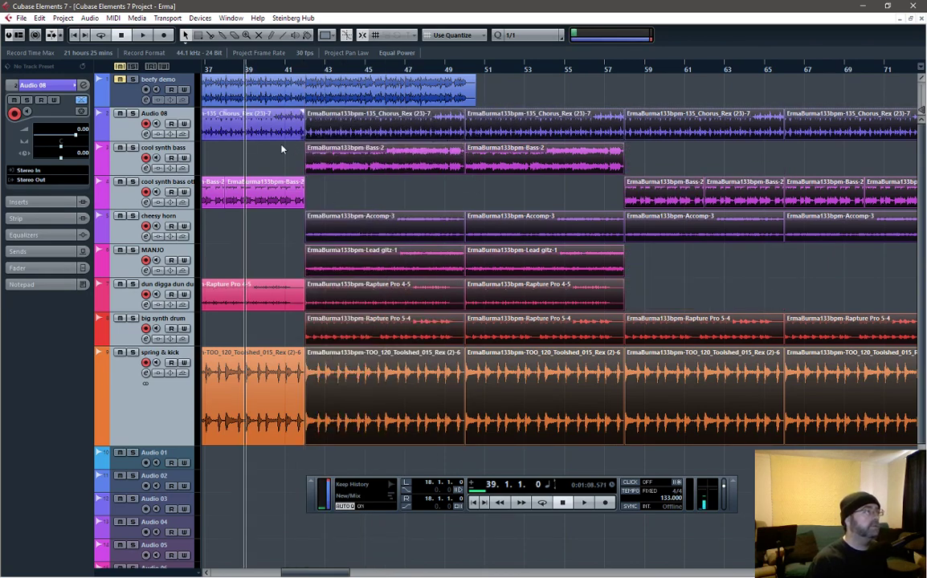
- Move the "guitar kwakkery (chorus)" marker to bar 42
mouse_move(325, 573)
mouse_down()
mouse_move(296, 574)
mouse_move(307, 574)
mouse_up()
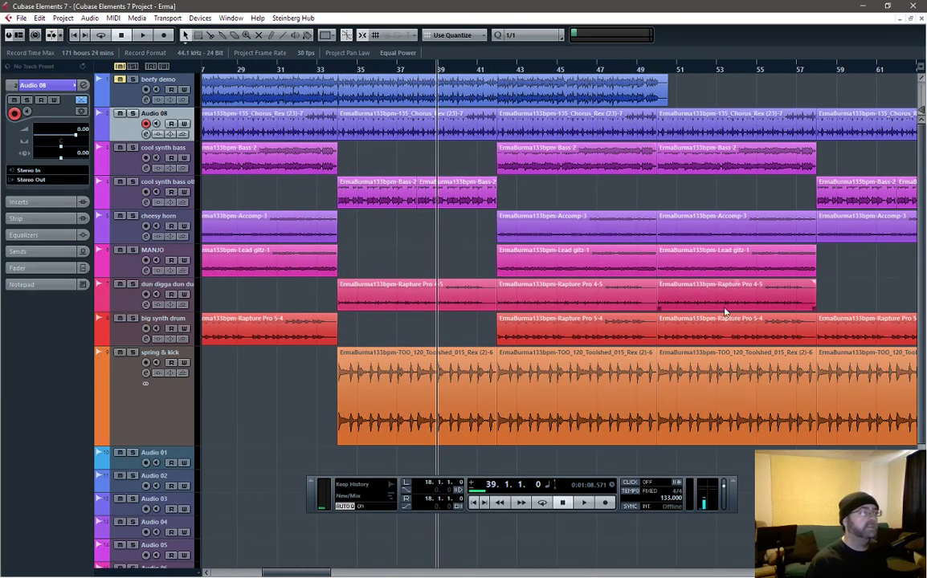
click(497, 70)
key(ctrl+m)
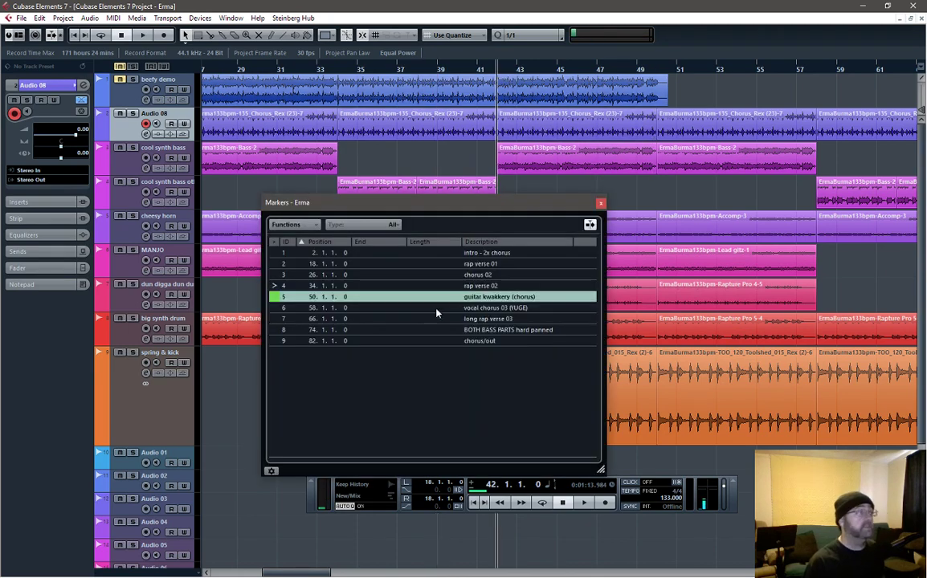
double_click(484, 298)
click(372, 297)
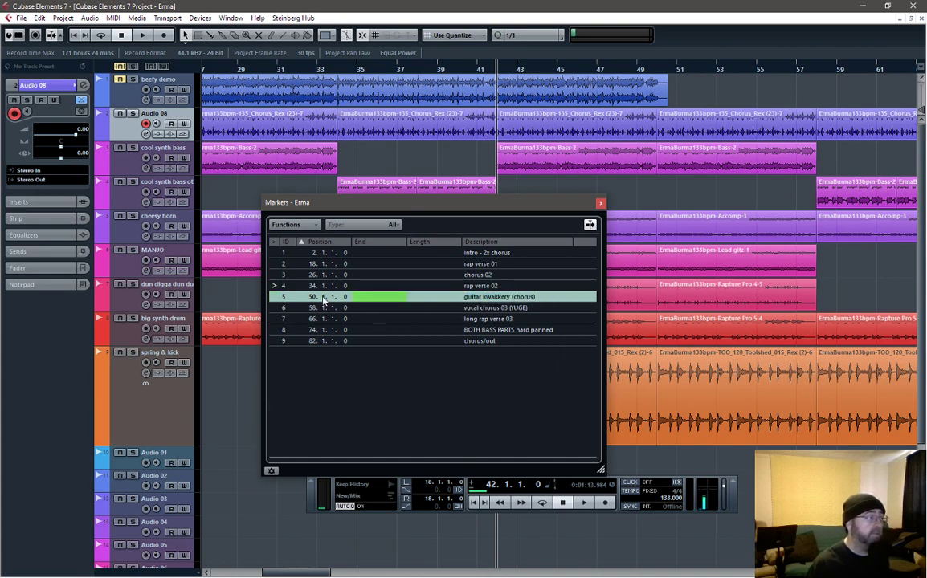
click(288, 225)
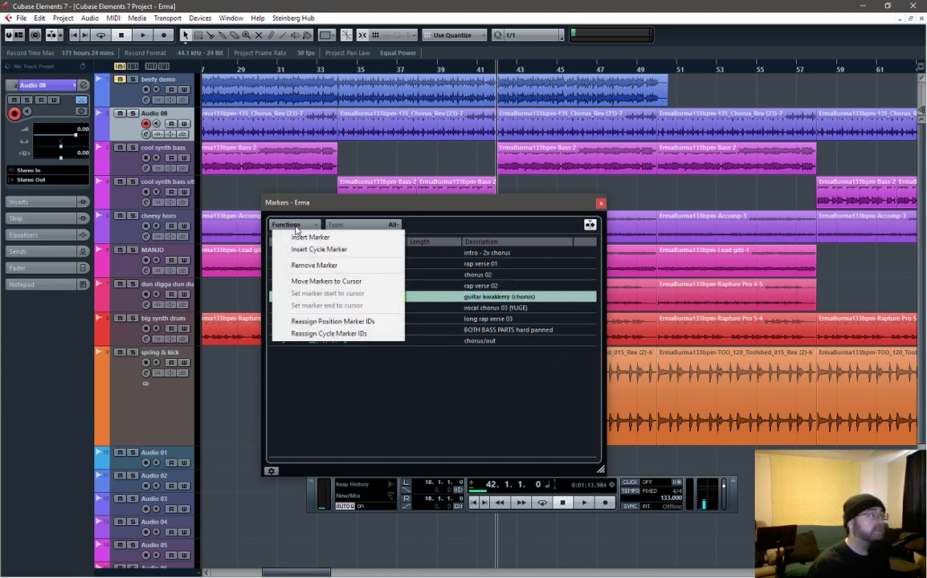
click(329, 282)
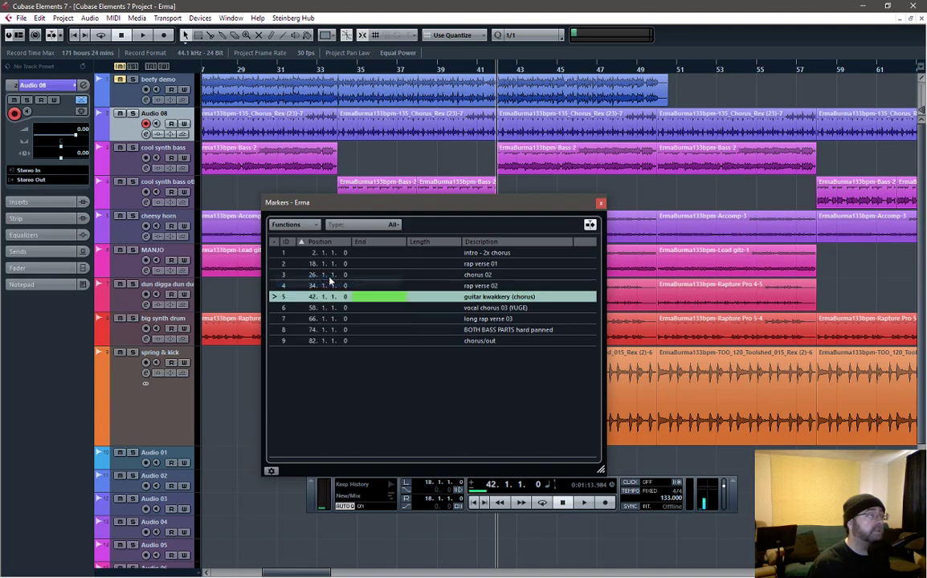
- Move the "vocal chorus 03 (YUGE)" marker to bar 50 and the "long rap verse 03" marker to bar 58
click(492, 310)
click(661, 71)
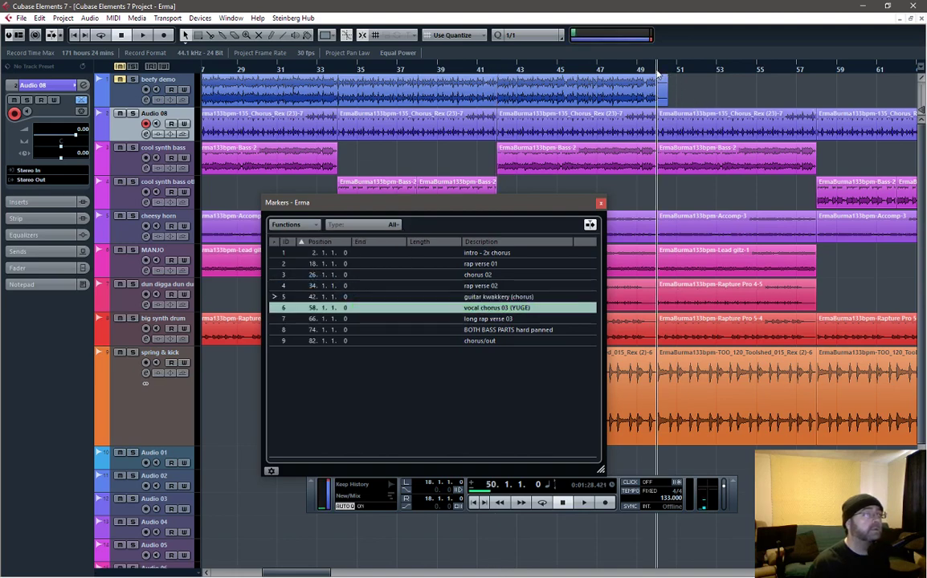
click(300, 227)
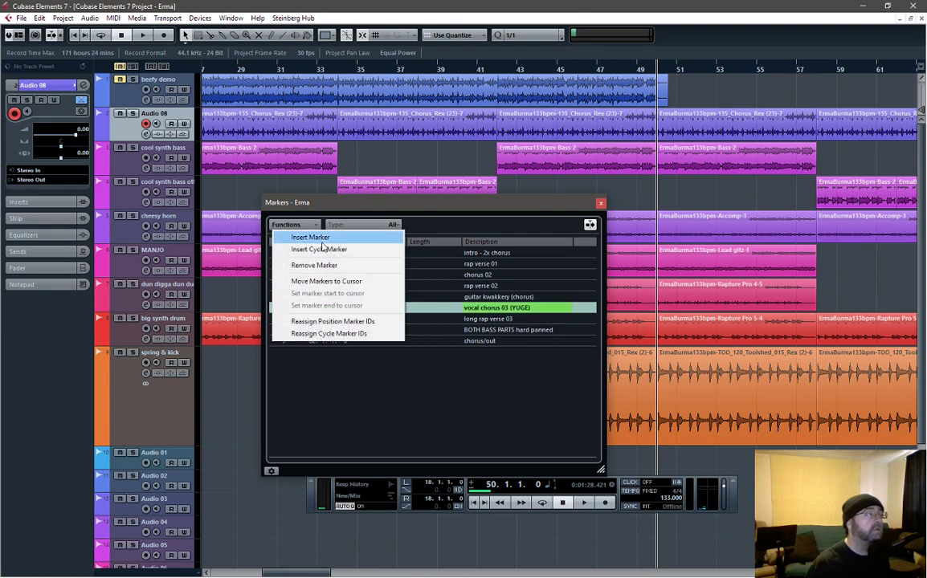
click(330, 281)
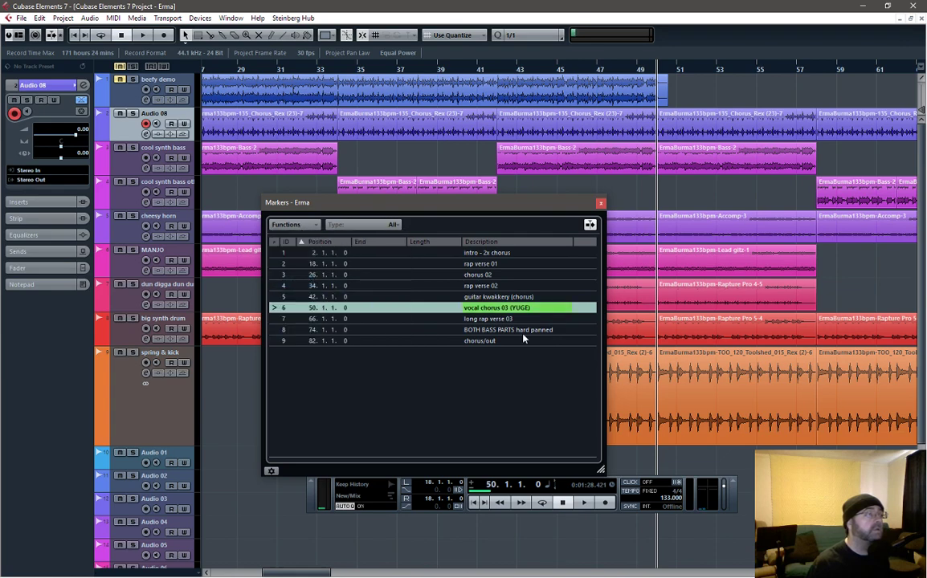
click(819, 69)
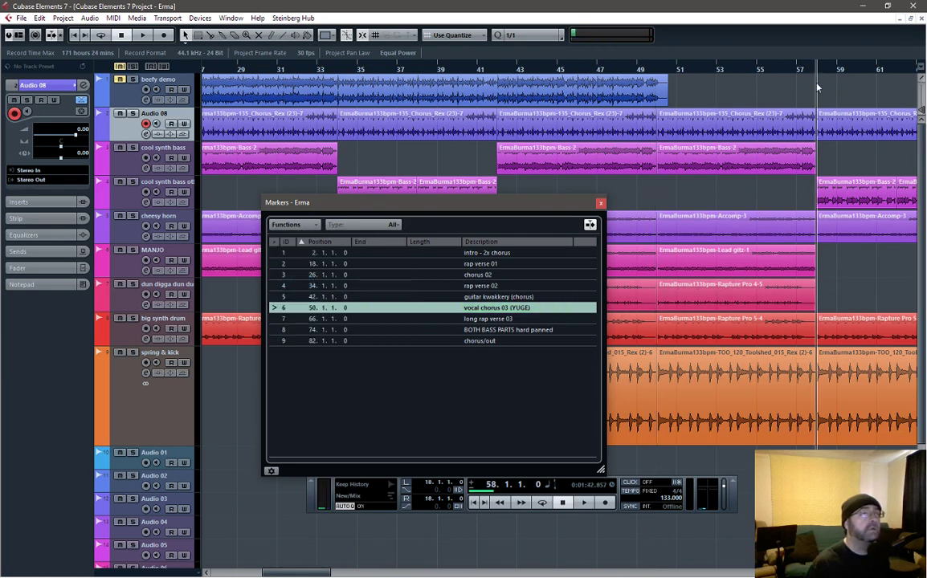
click(423, 323)
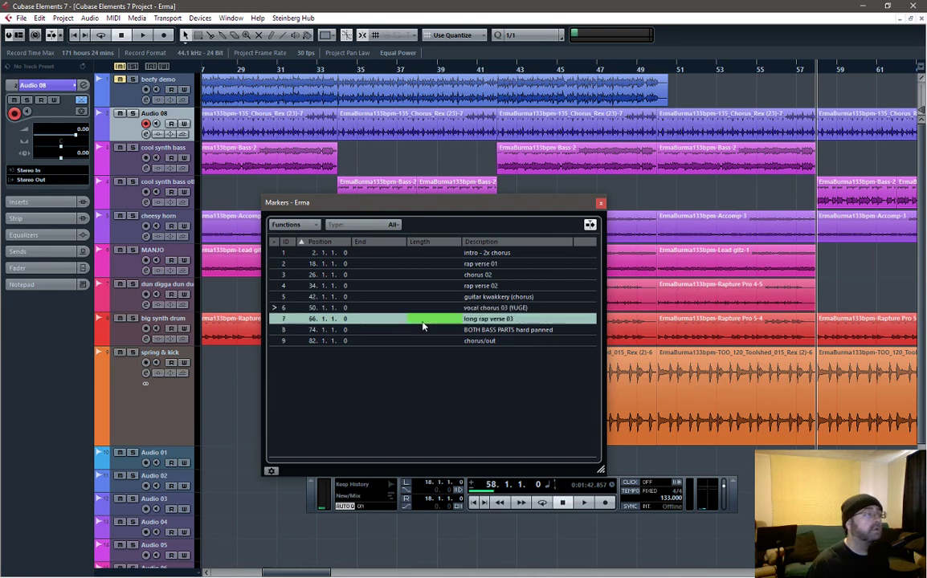
click(294, 225)
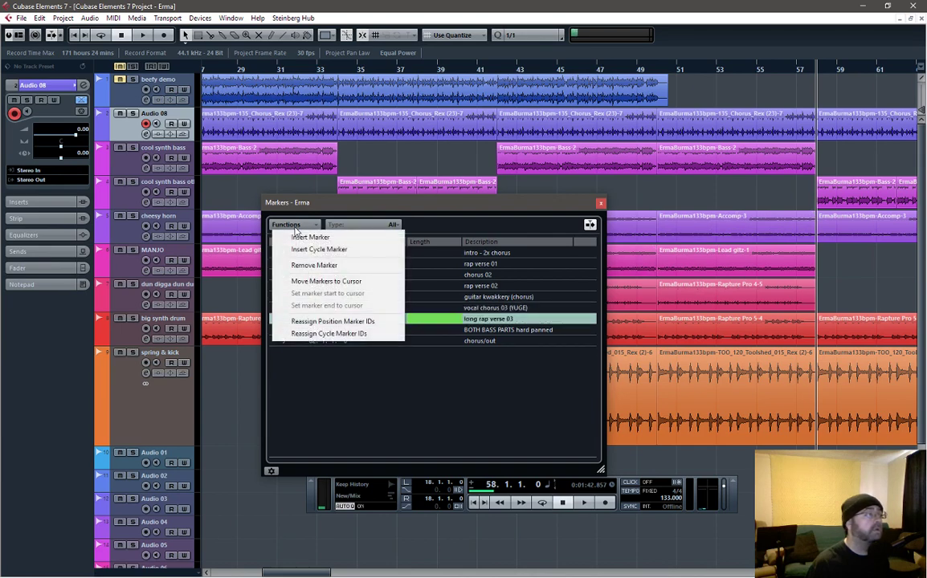
click(310, 282)
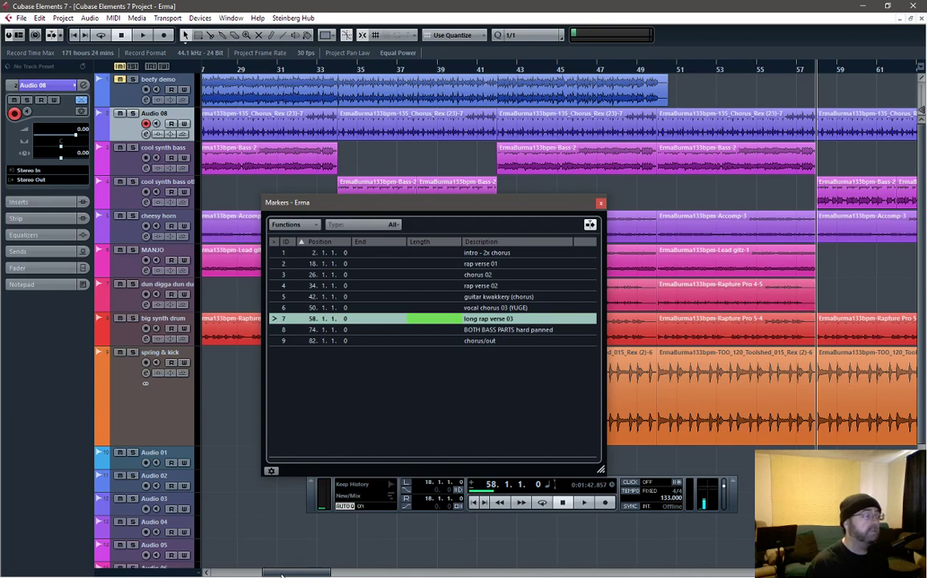
- Move the "BOTH BASS PARTS hard panned" marker to bar 66 and the "chorus/out" marker to bar 74, and close the marker list
drag(323, 575, 353, 576)
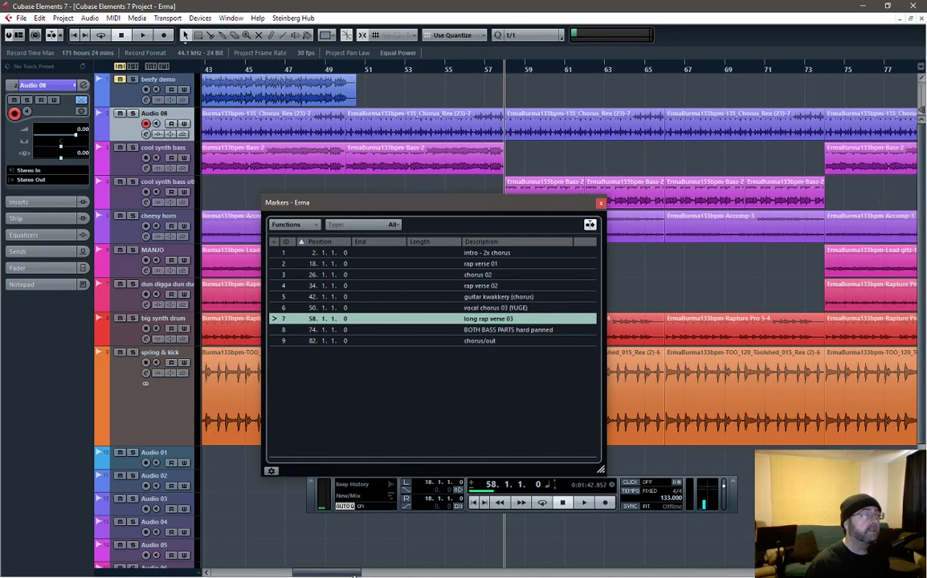
click(666, 74)
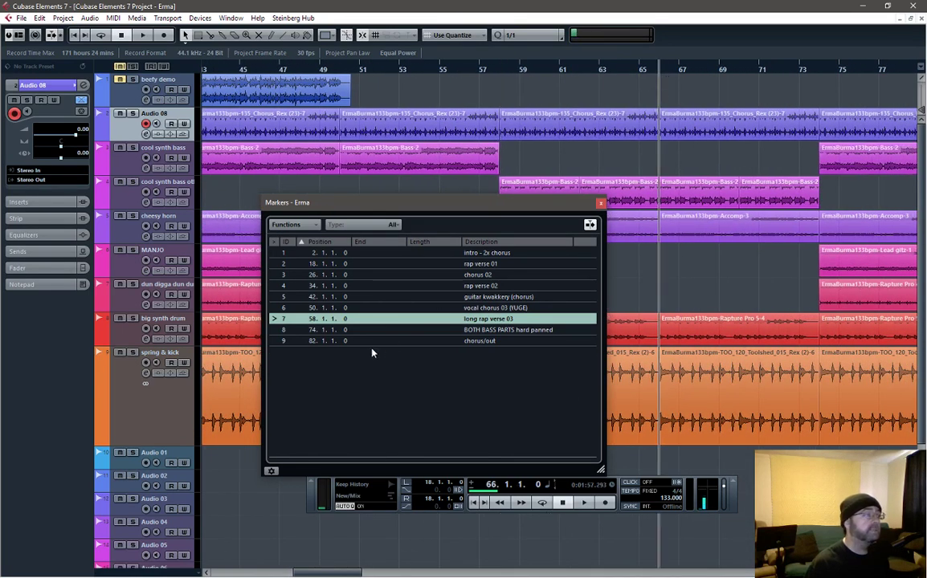
click(466, 329)
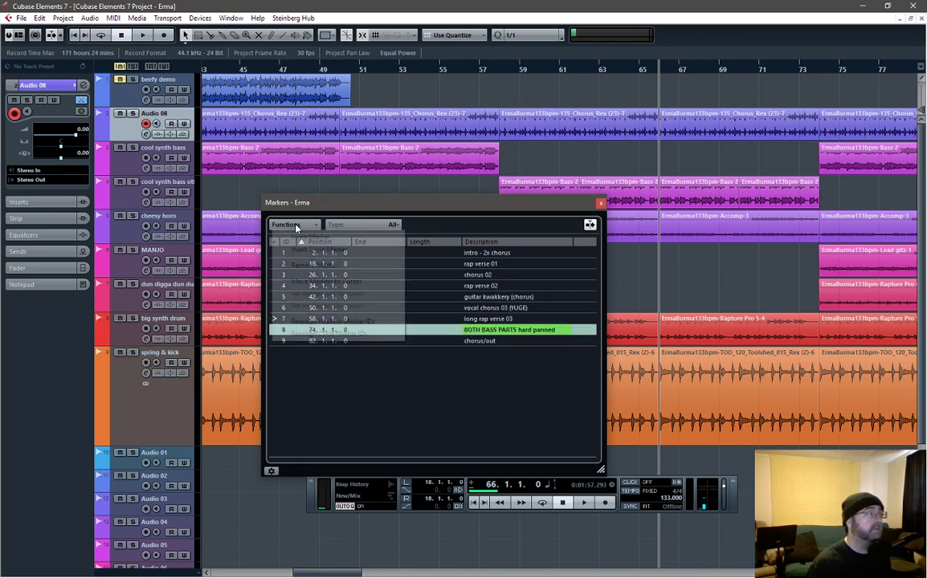
click(293, 225)
click(318, 281)
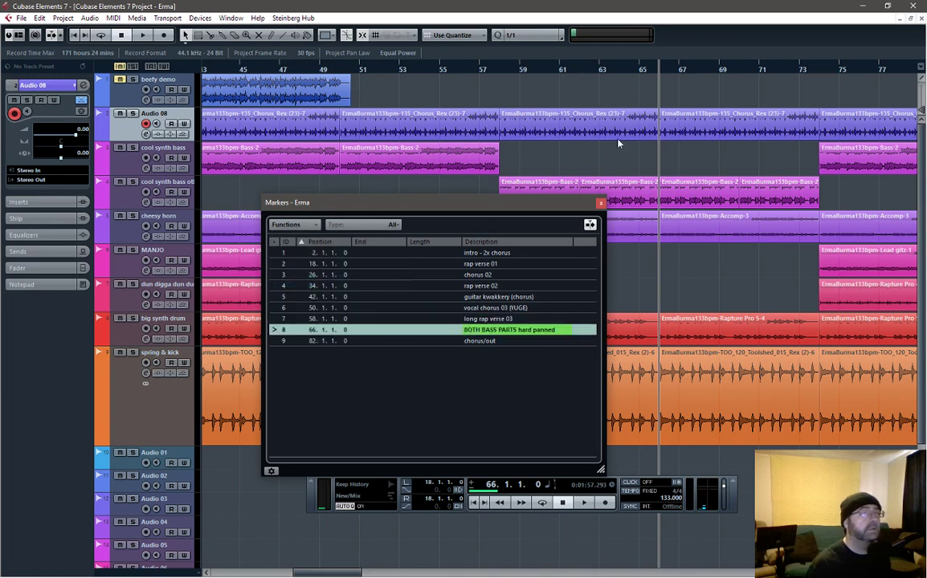
click(818, 73)
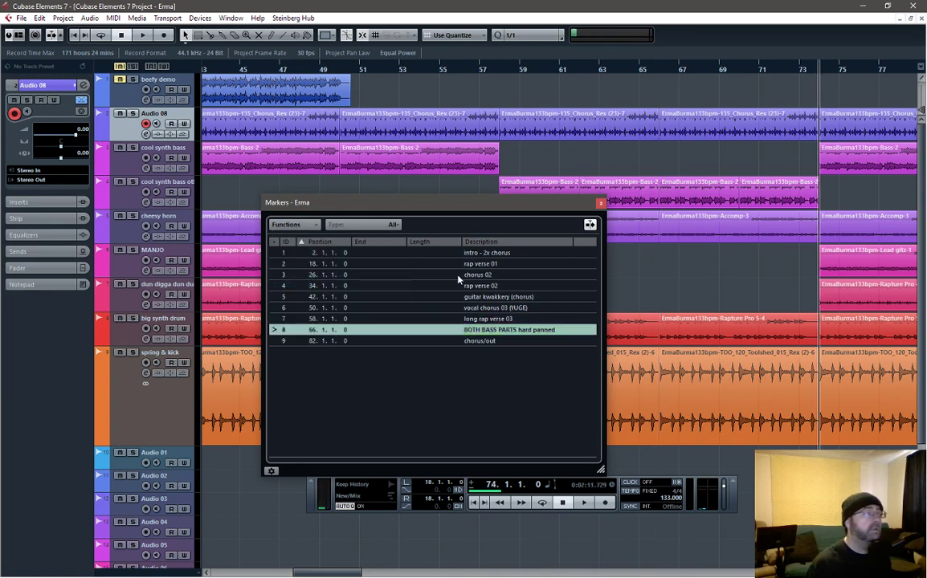
click(413, 342)
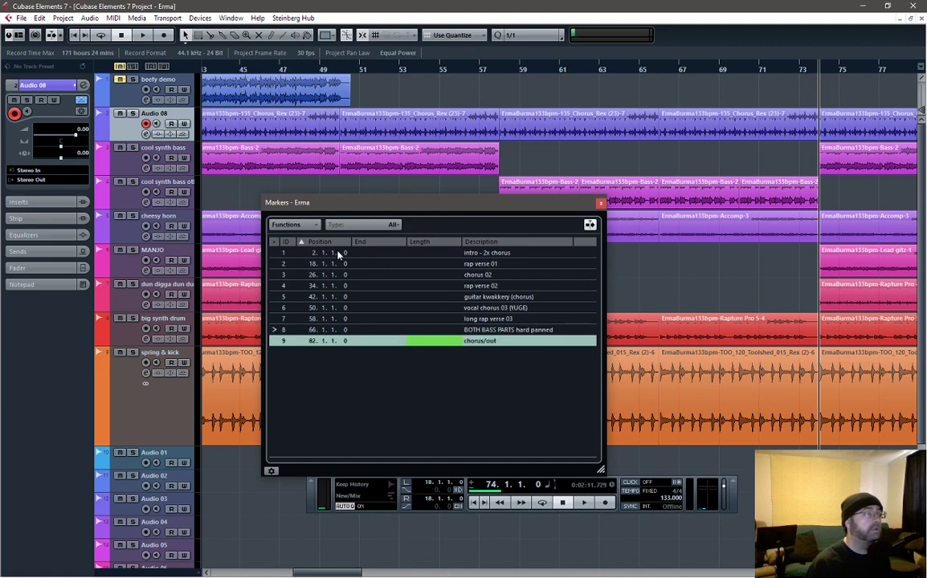
click(295, 225)
click(314, 282)
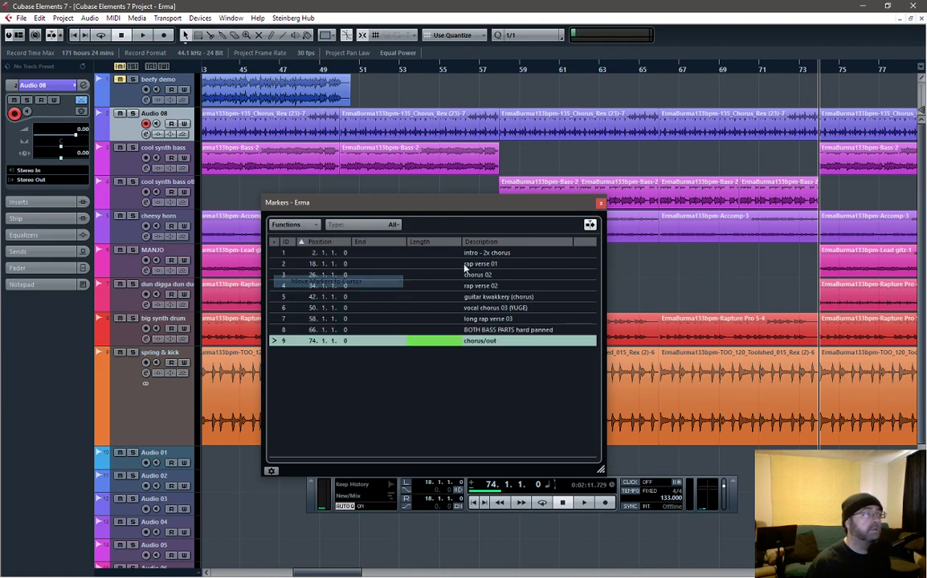
click(600, 204)
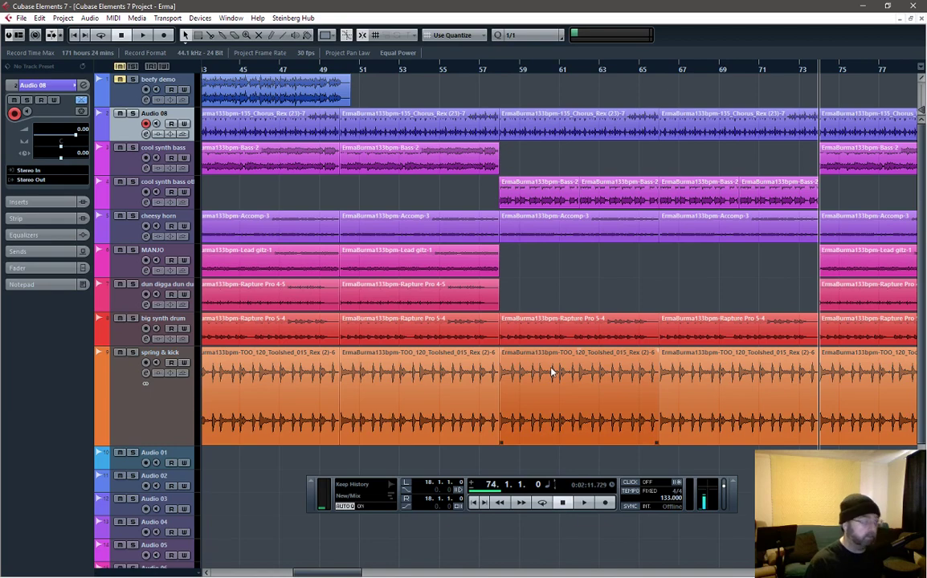
key(g)
key(g)
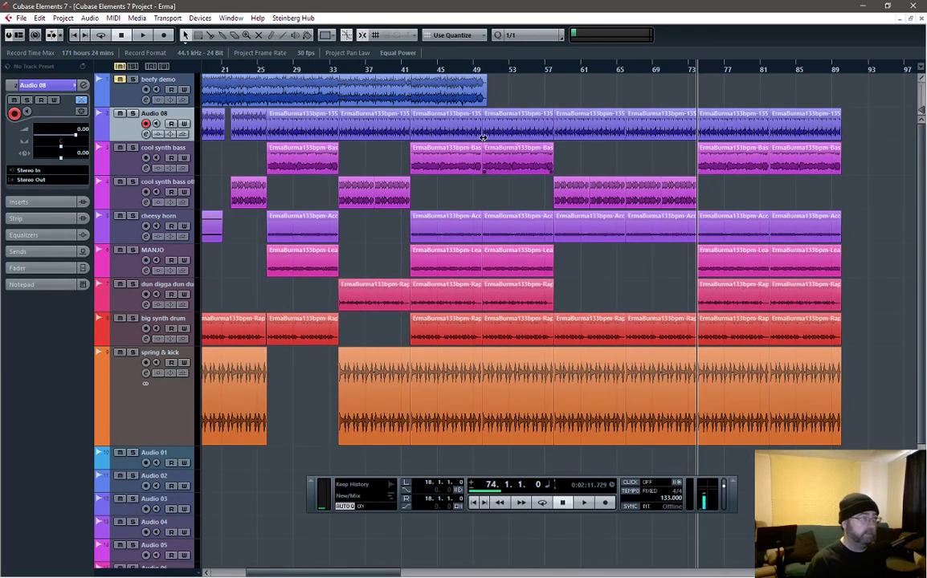
click(576, 225)
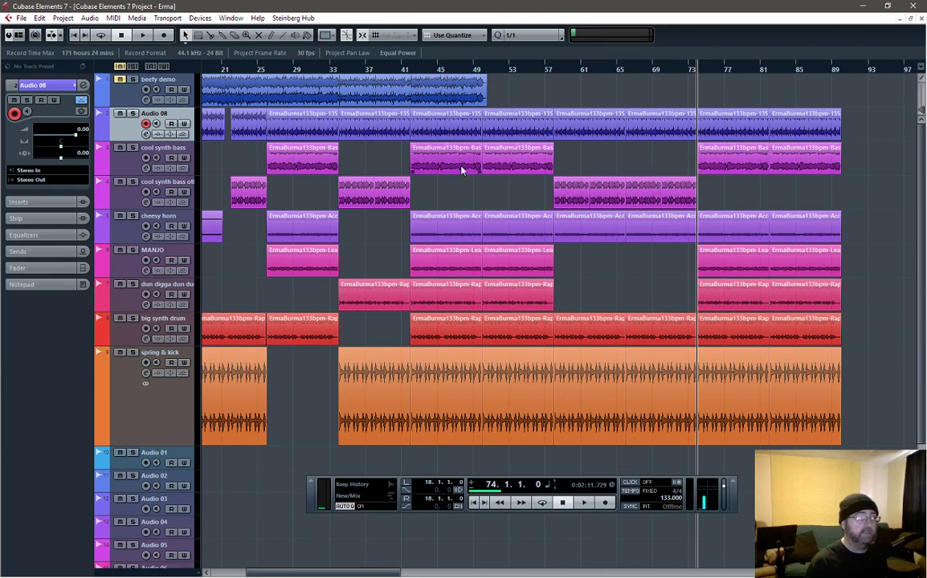
click(438, 185)
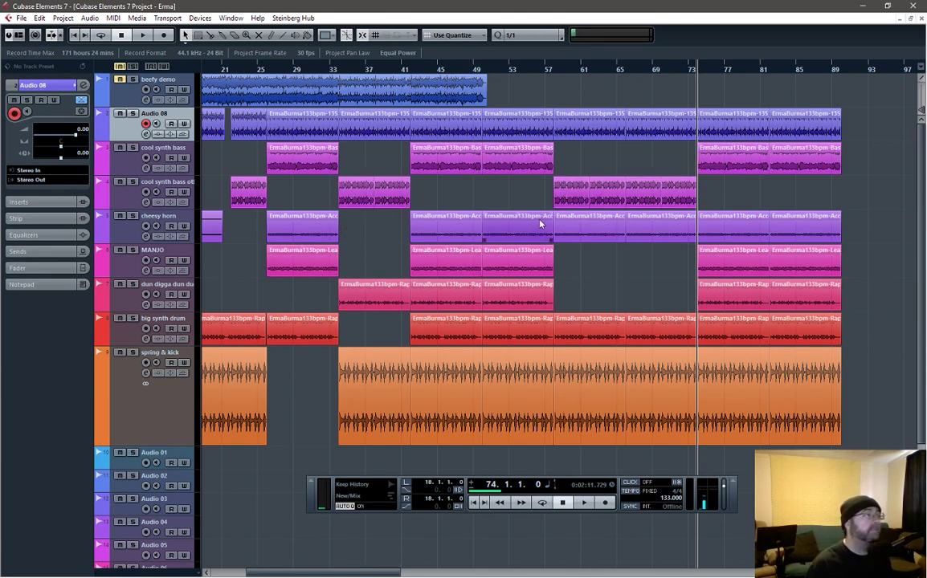
- Play the arrangement from bar 34 and again from bar 42 to review both sections
drag(373, 575, 338, 575)
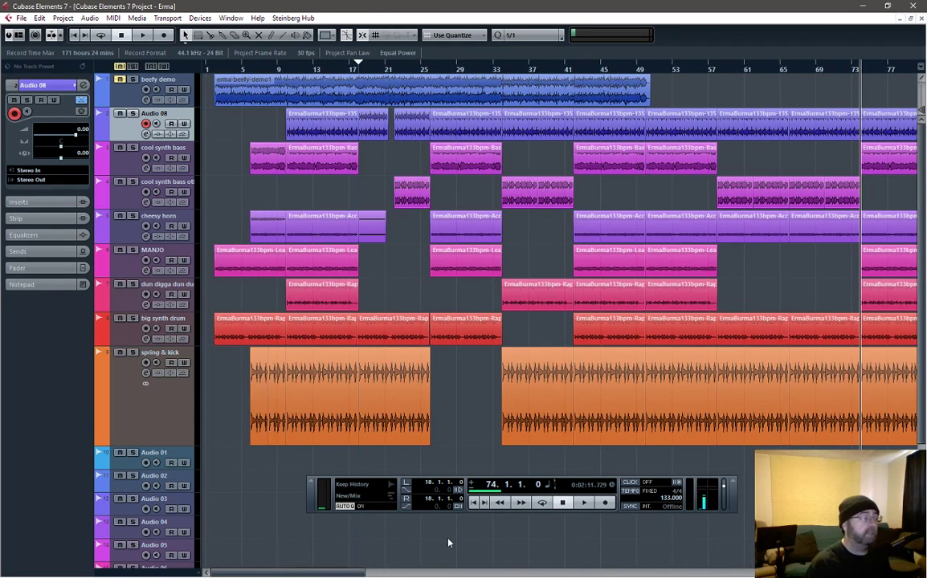
drag(340, 575, 390, 575)
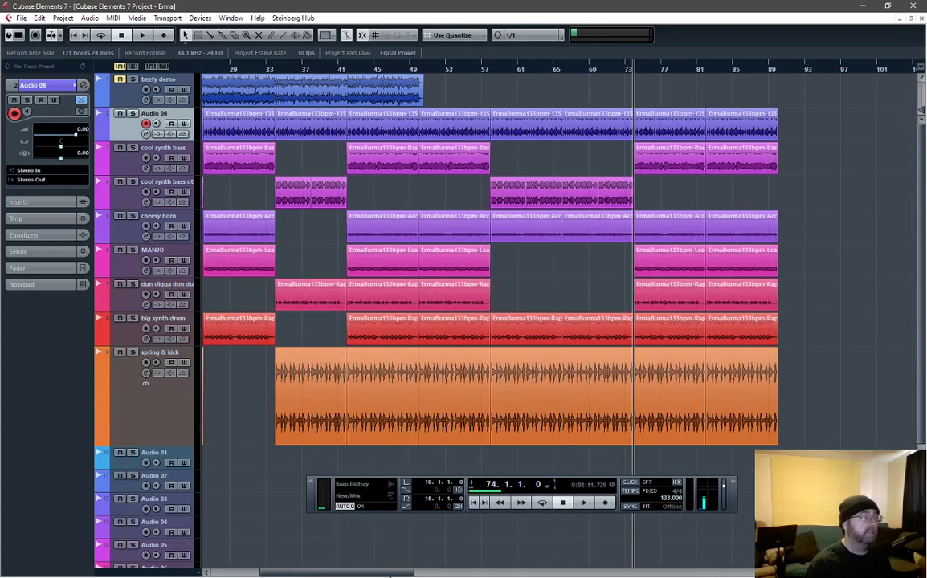
click(456, 69)
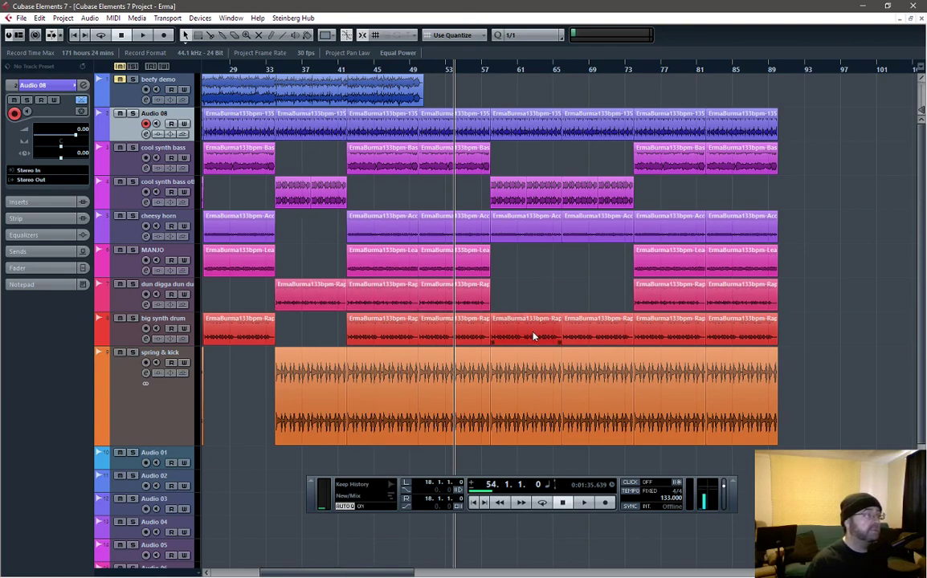
click(276, 66)
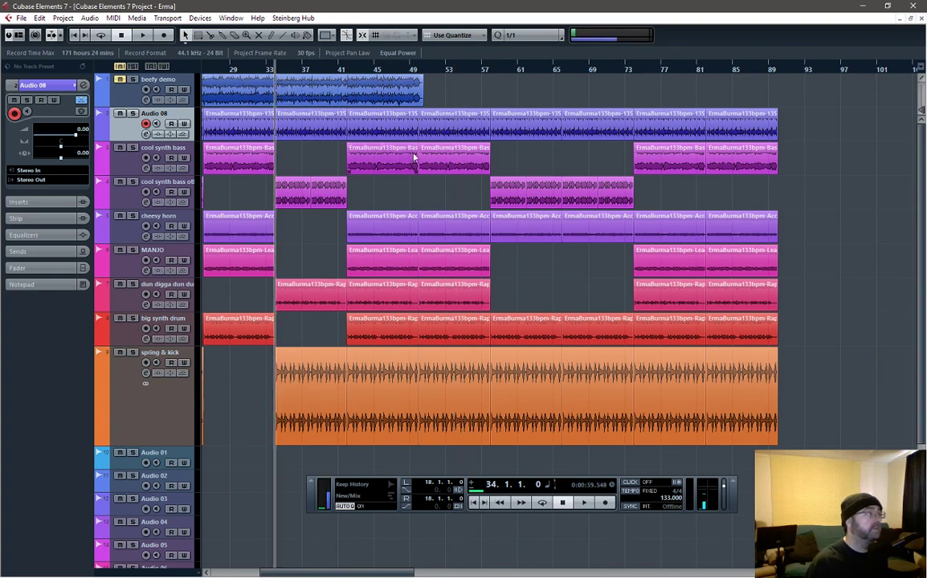
key(space)
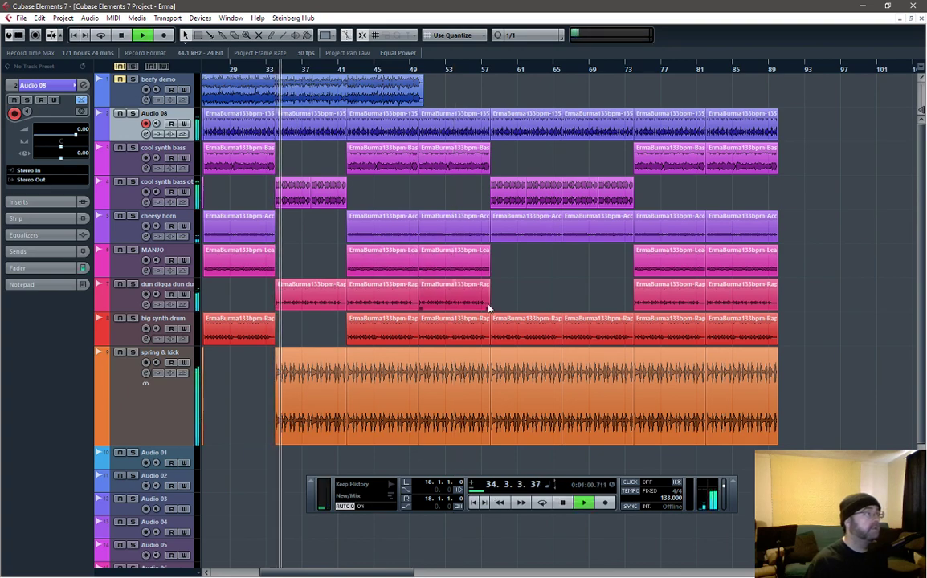
click(350, 67)
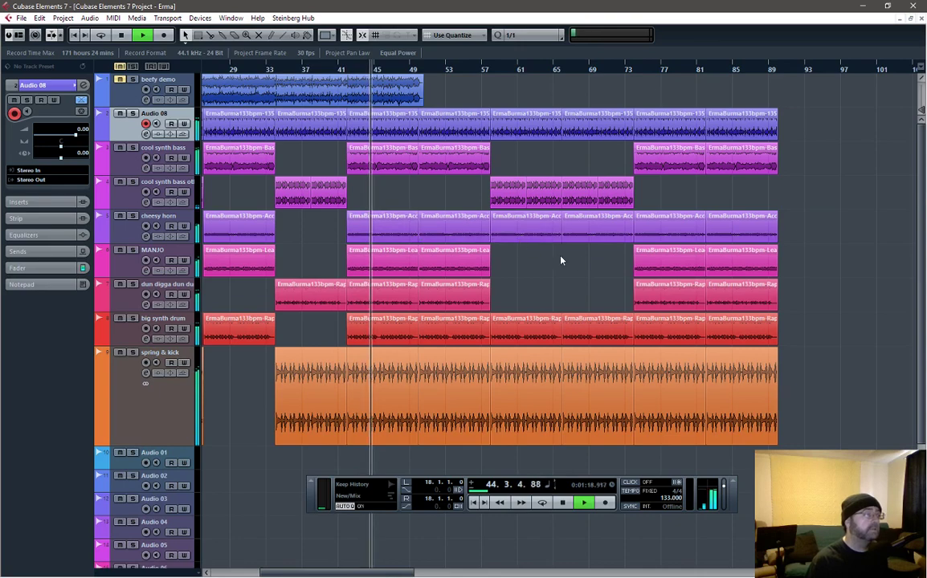
click(486, 342)
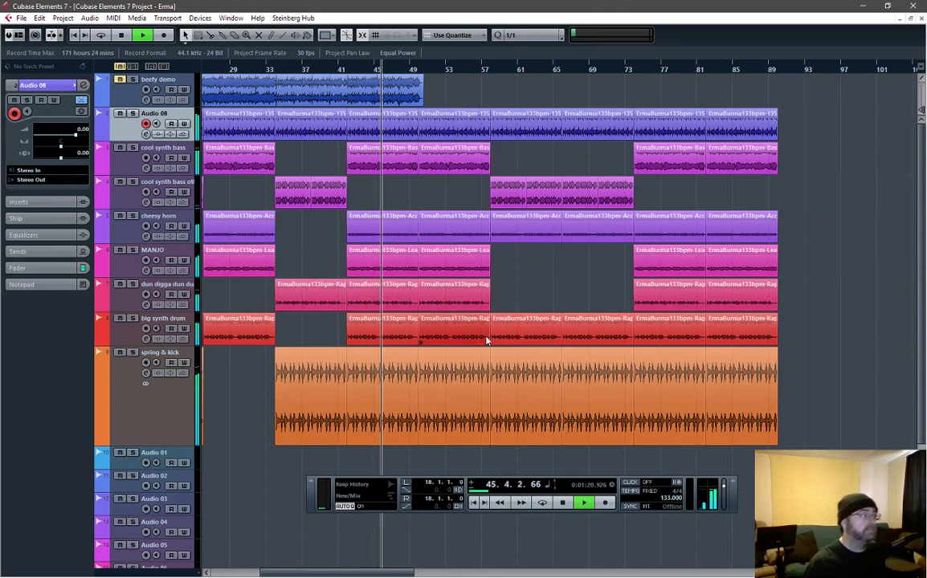
key(space)
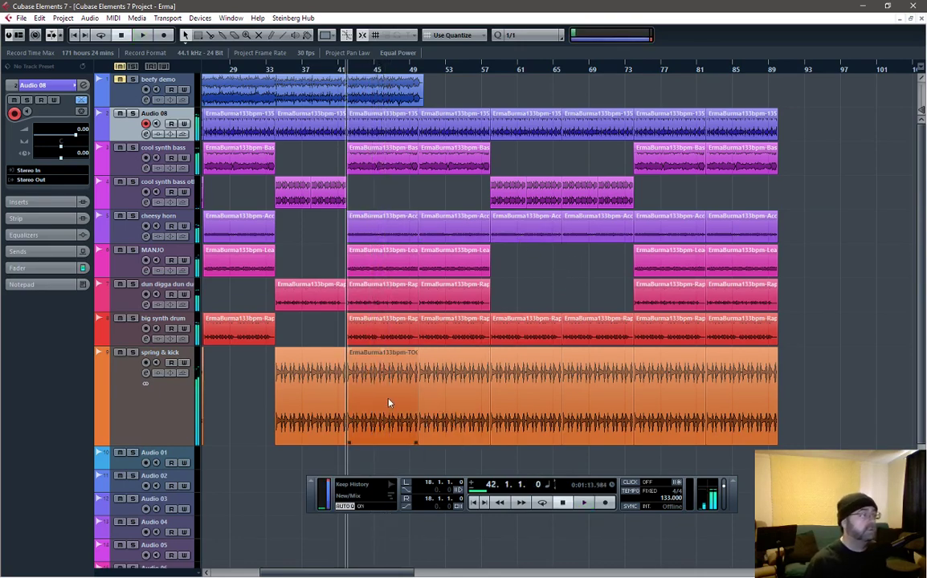
- Delete the two spring & kick events between bars 42 and 58
click(385, 381)
shift+click(451, 395)
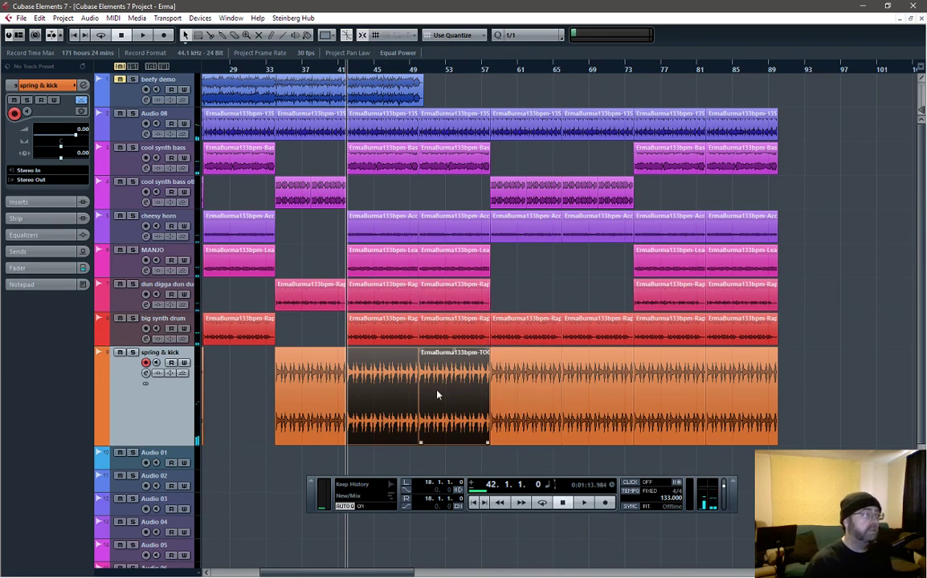
key(Delete)
- Turn off the low-cut filter on the Audio 08 channel while the song plays from bar 42
key(space)
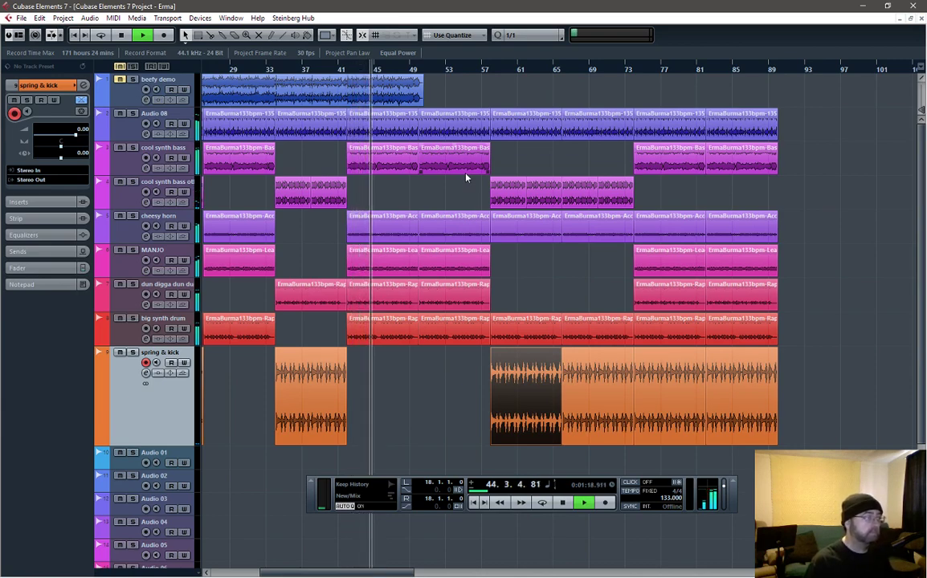
click(163, 114)
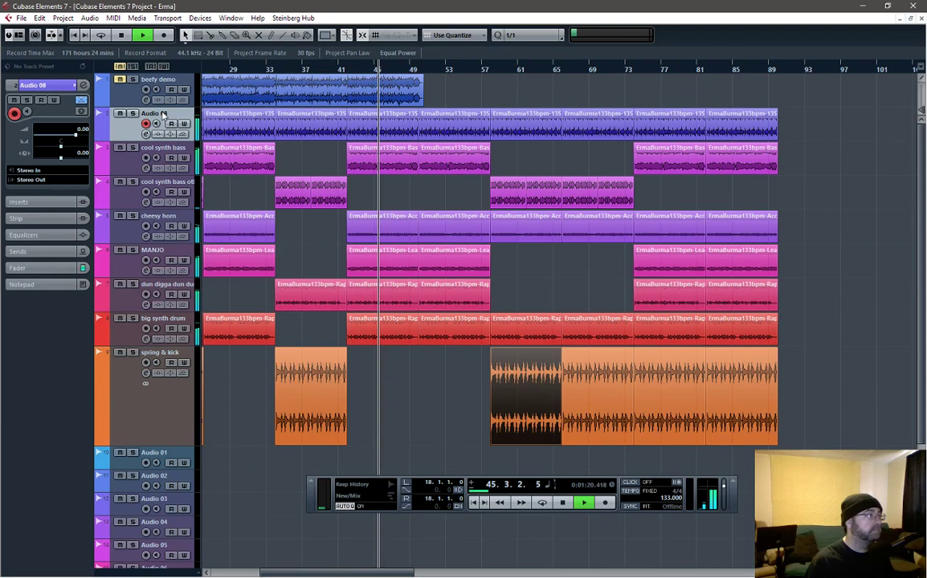
click(100, 125)
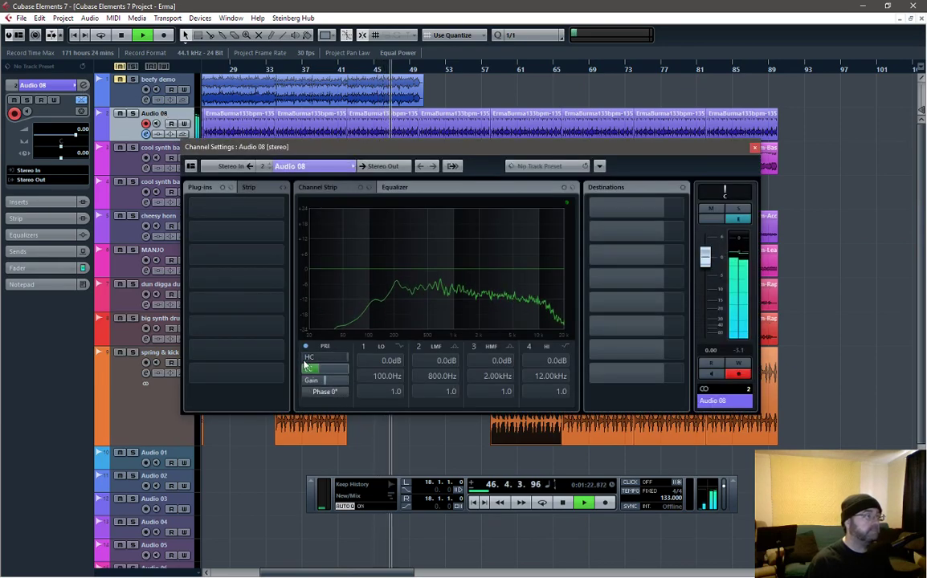
mouse_move(305, 366)
mouse_down()
mouse_move(310, 354)
mouse_move(306, 373)
mouse_up()
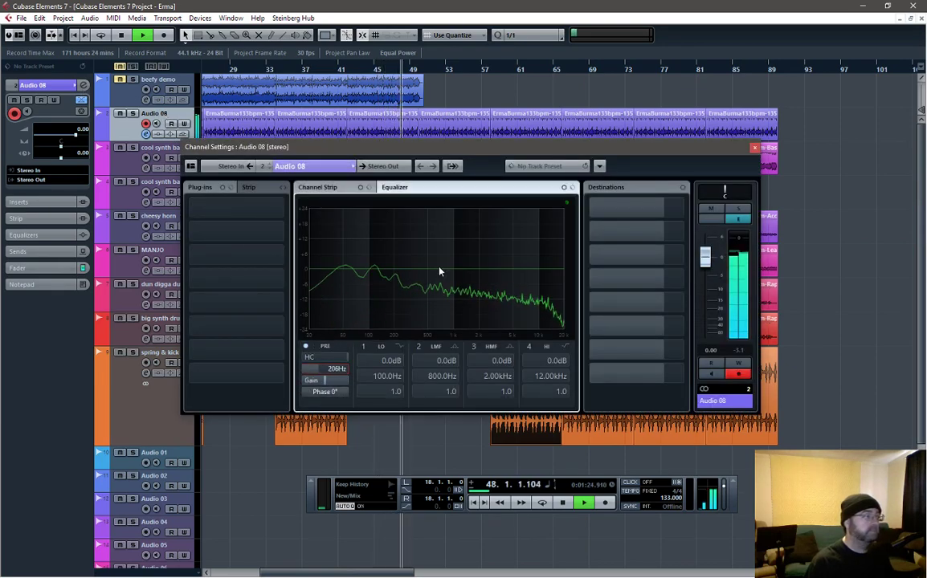
click(755, 147)
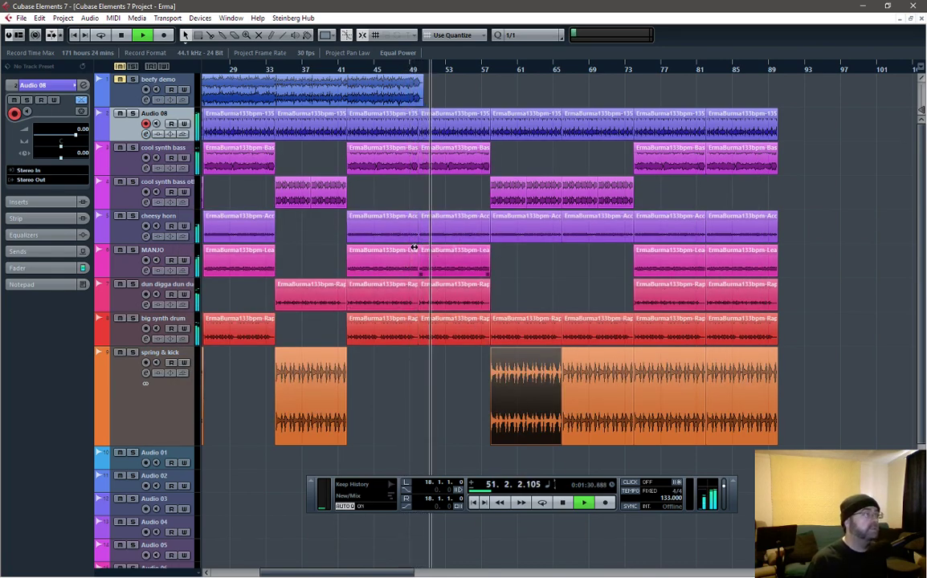
- Stop playback and delete the MANJO and cheesy horn events between bars 42 and 50
key(space)
click(383, 272)
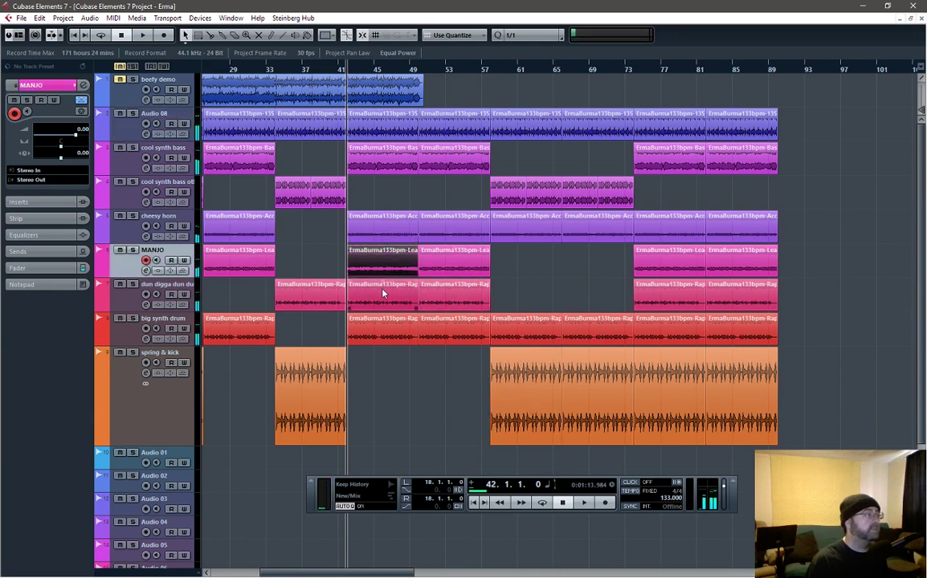
shift+click(382, 232)
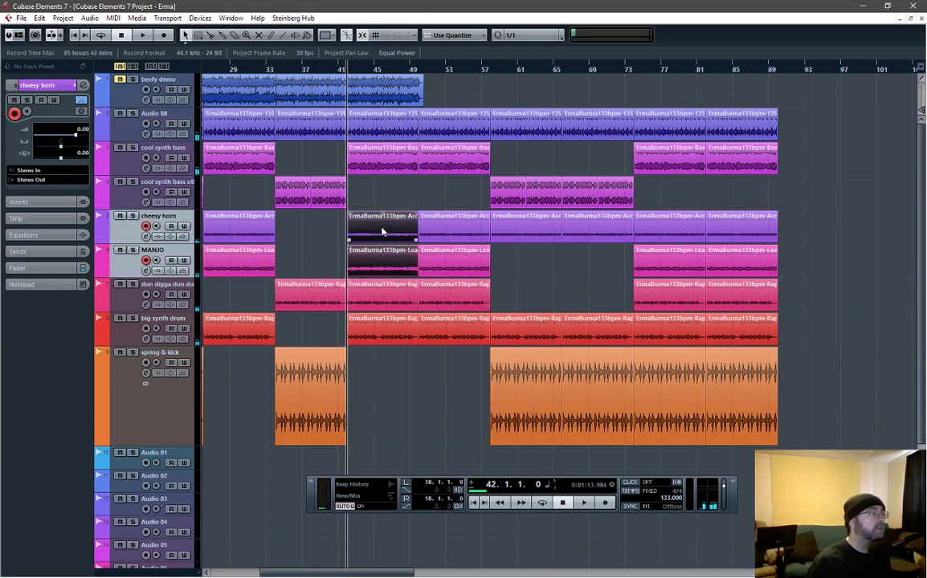
key(Delete)
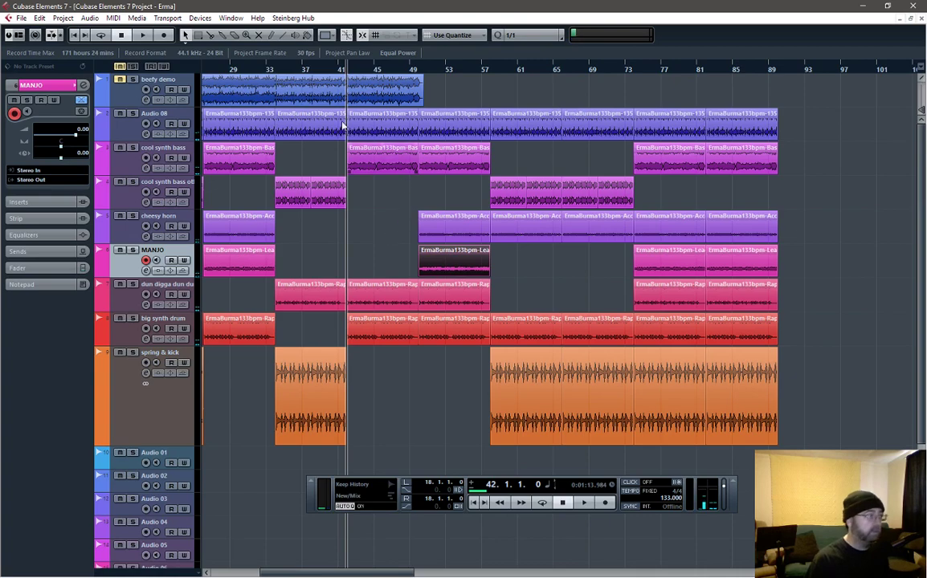
- Play from bar 34, soloing the dun digga dun track for a while to check its part, and unsolo it
click(269, 70)
key(space)
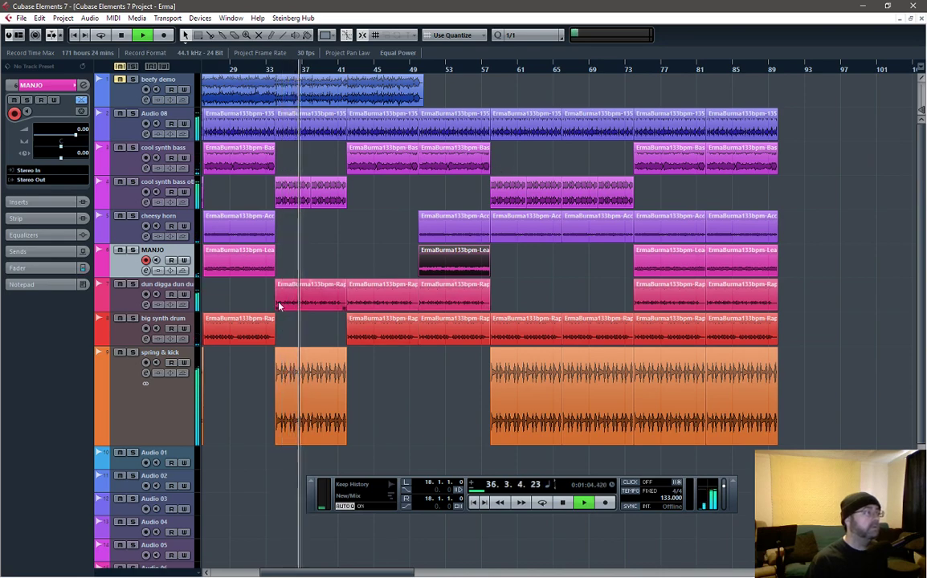
click(133, 285)
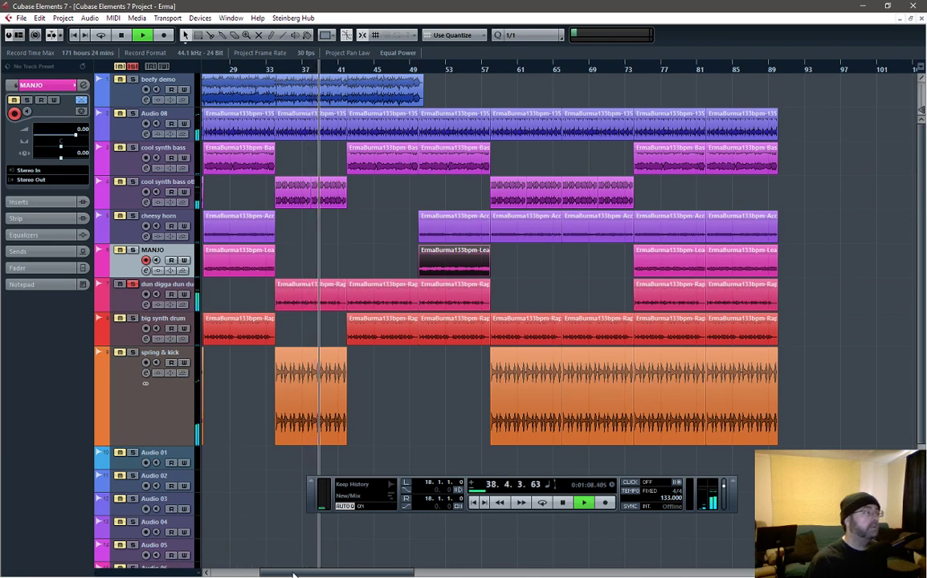
drag(281, 572, 229, 575)
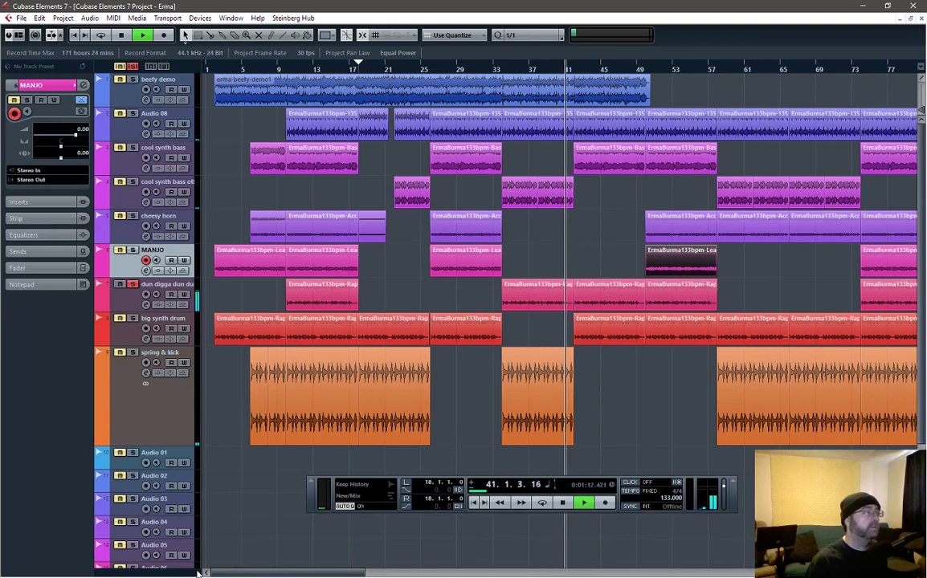
drag(242, 573, 302, 570)
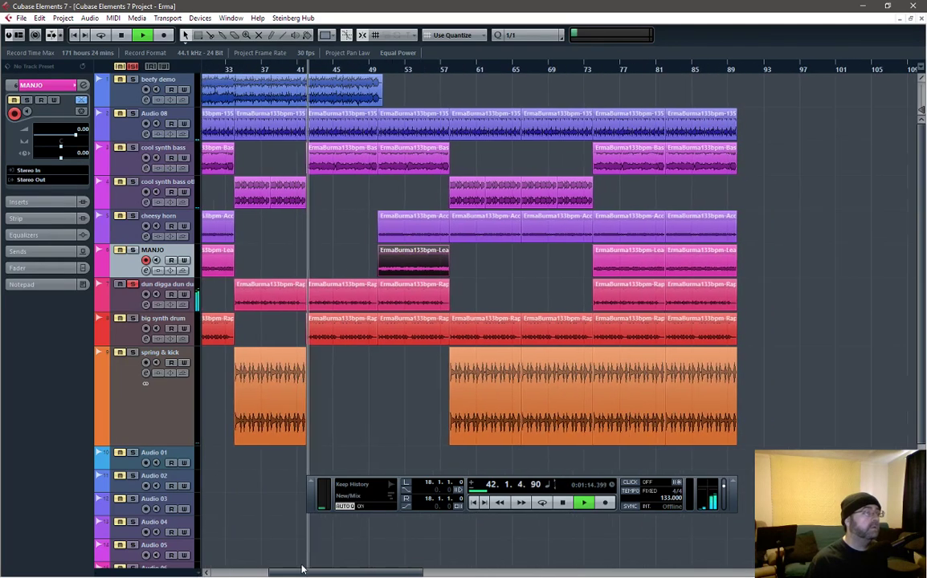
click(133, 284)
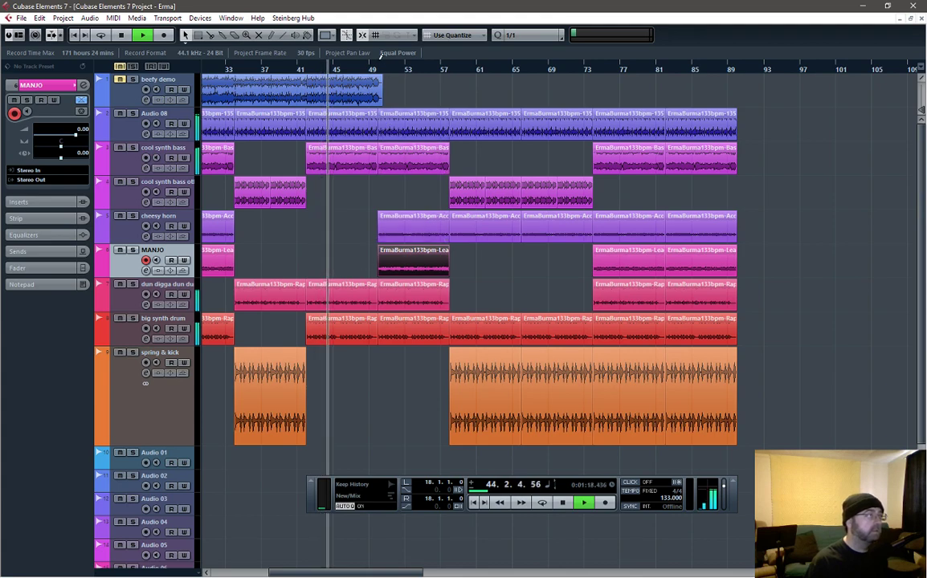
- Listen briefly from bar 50, stop playback, and delete the dun digga dun event between bars 42 and 50
click(380, 71)
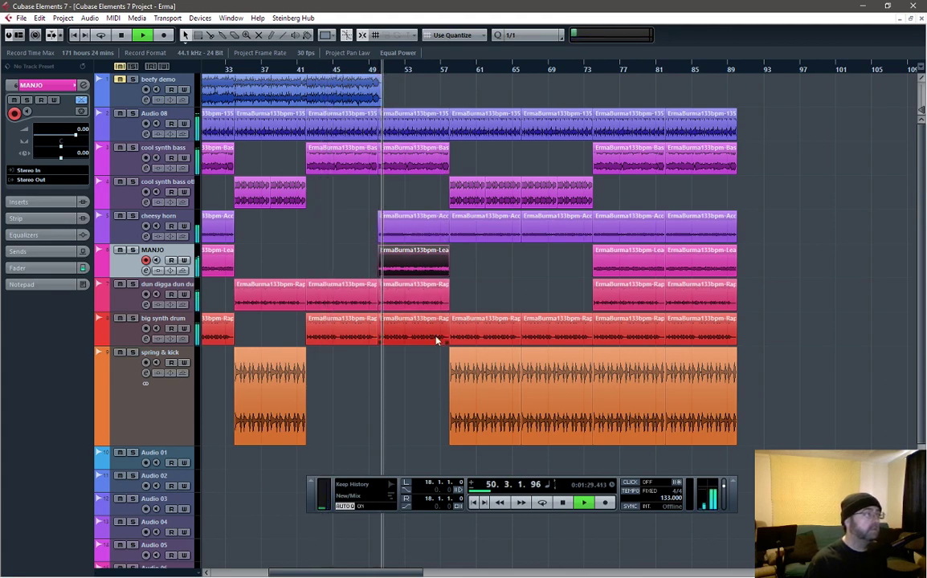
key(space)
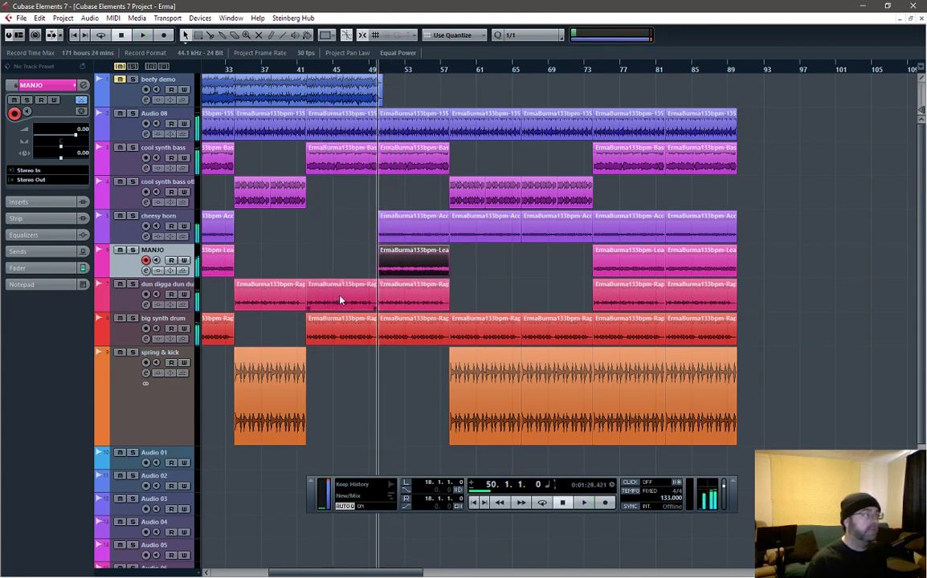
click(341, 300)
key(Delete)
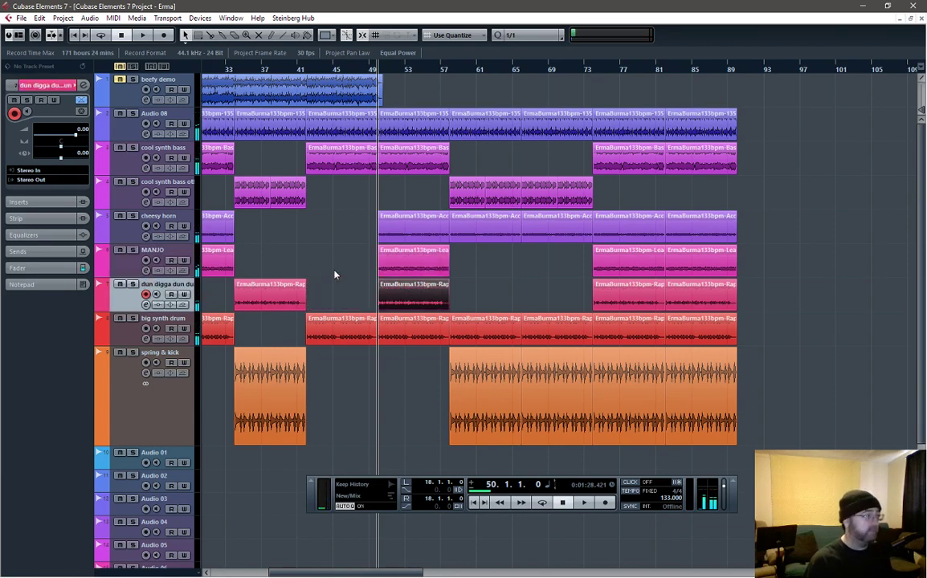
- Play from bars 42 and 58, delete the two cheesy horn events between bars 58 and 74, and stop playback
click(306, 70)
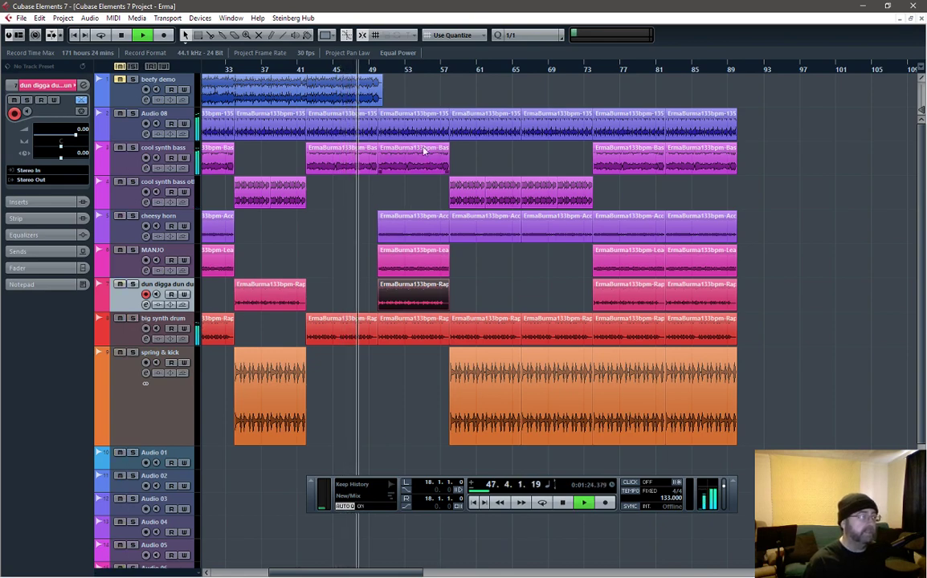
click(450, 69)
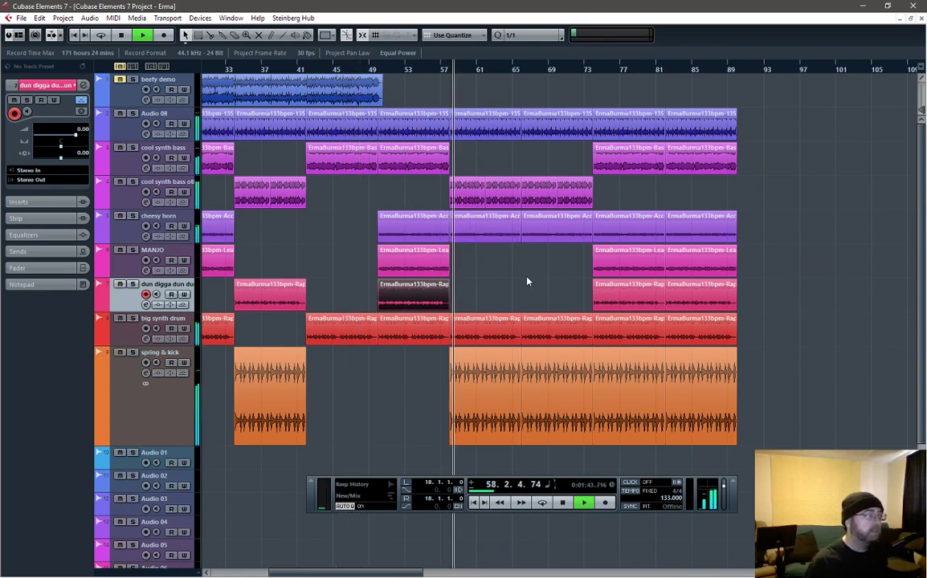
click(497, 228)
shift+click(551, 231)
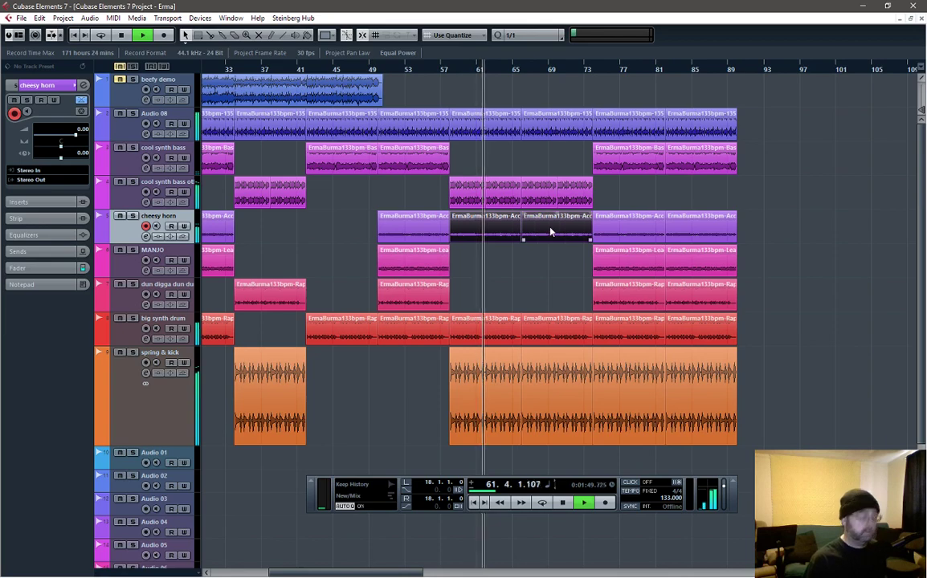
key(Delete)
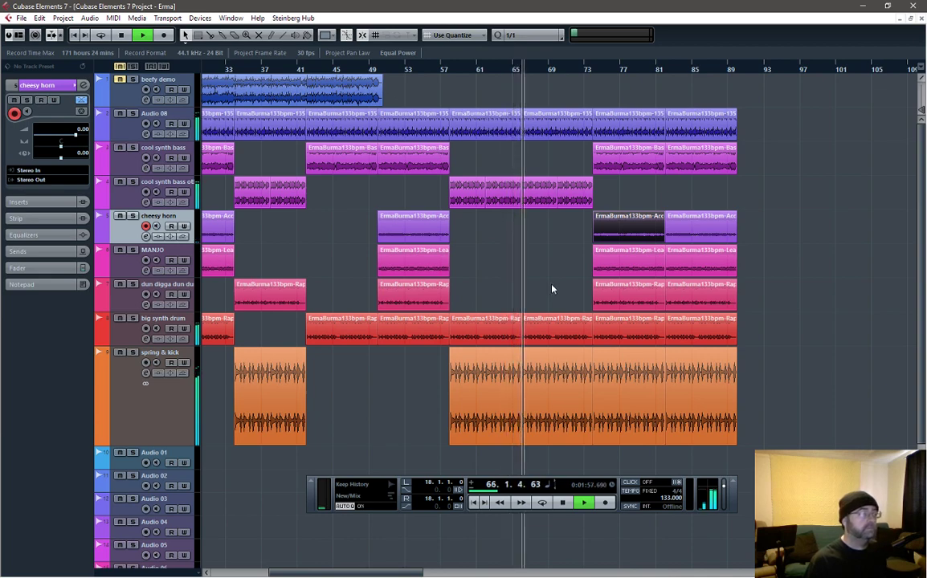
key(space)
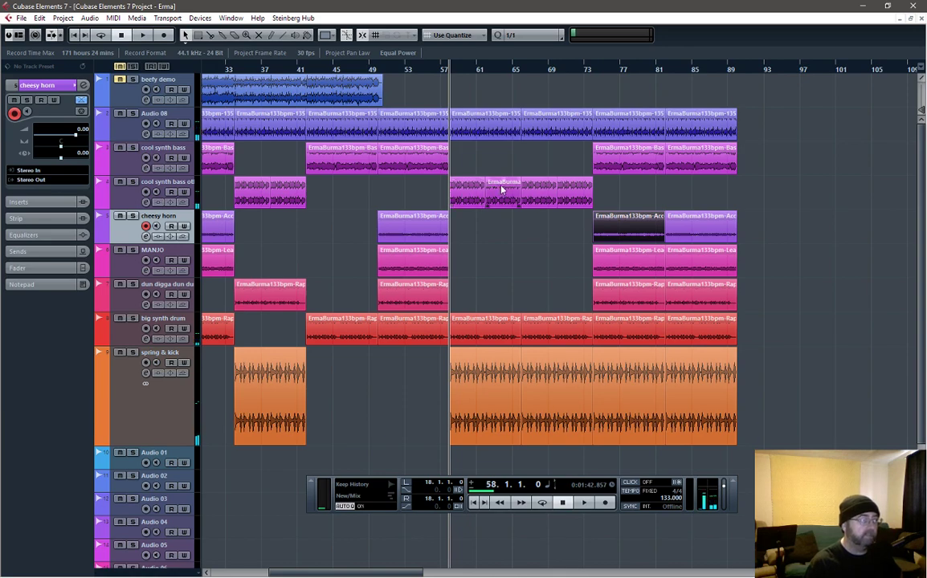
- Play the section from bar 58 past bar 66 to check the thinned arrangement, and stop
click(314, 99)
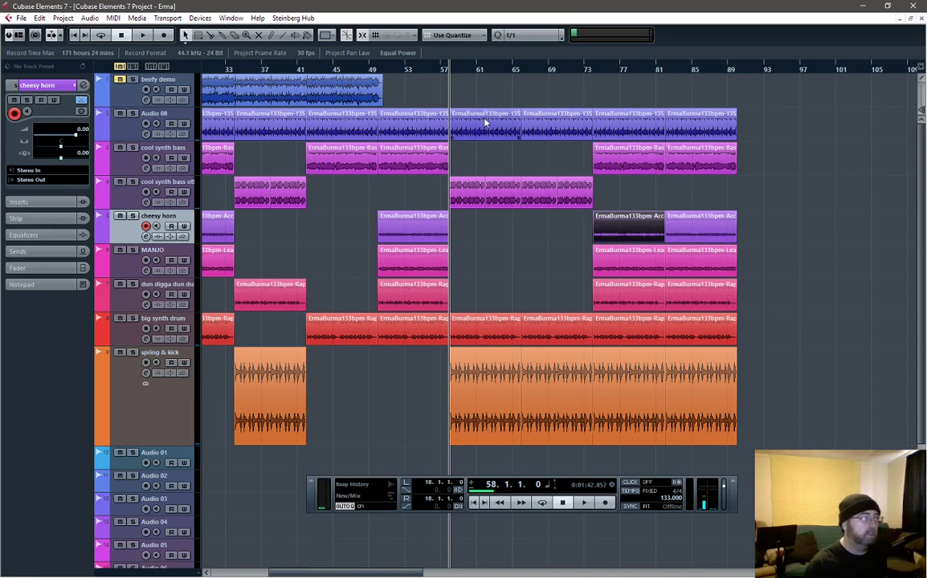
key(space)
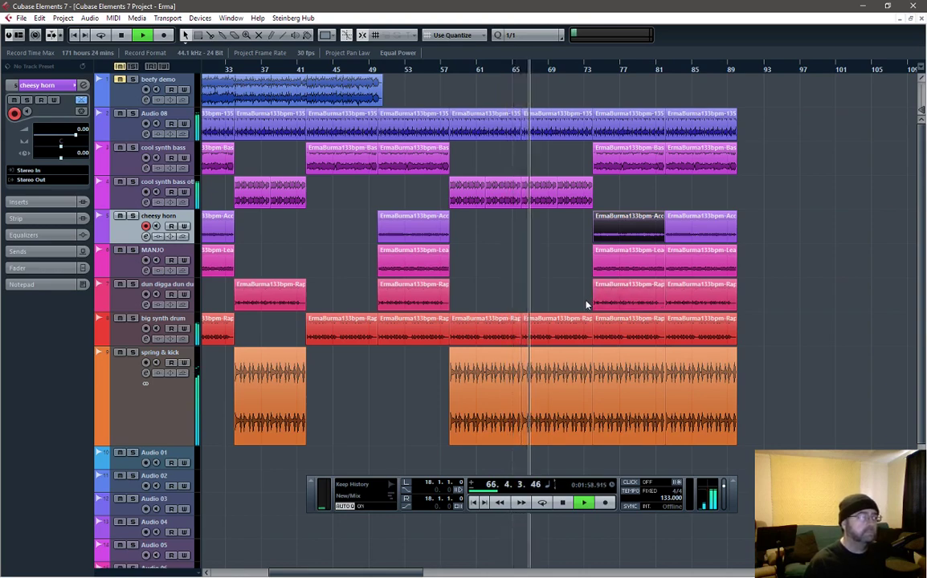
key(space)
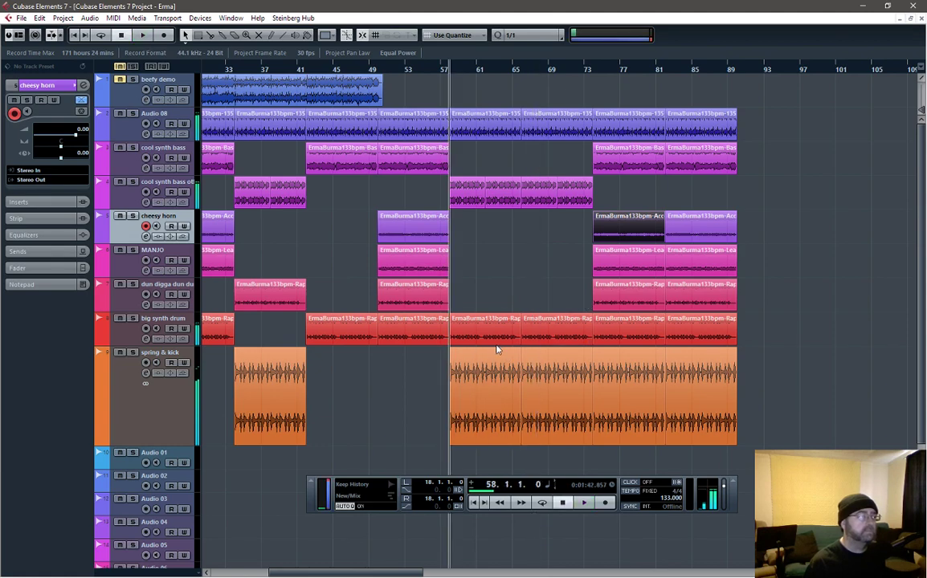
- Play again from bar 58 to just before bar 66 to hear the transition between the two sections, and stop
click(493, 338)
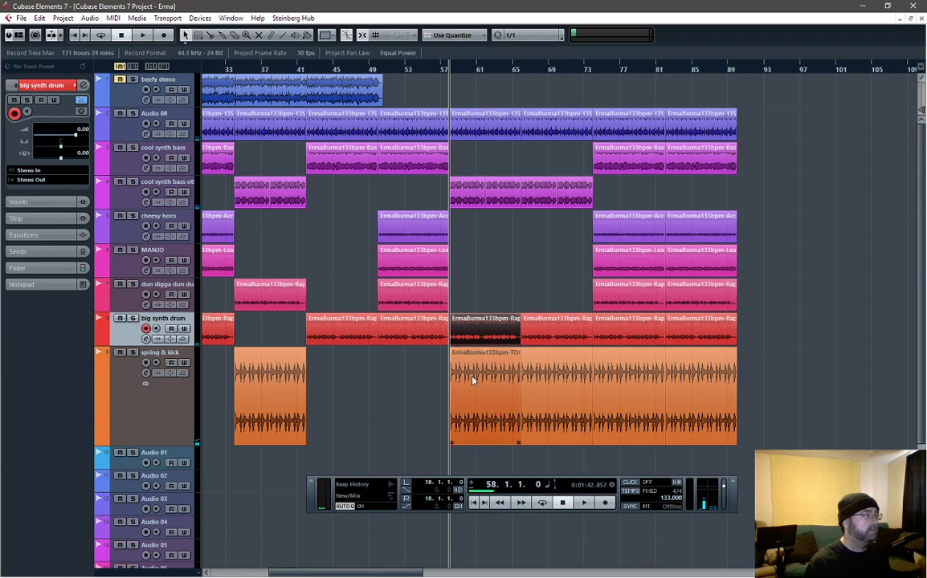
click(611, 302)
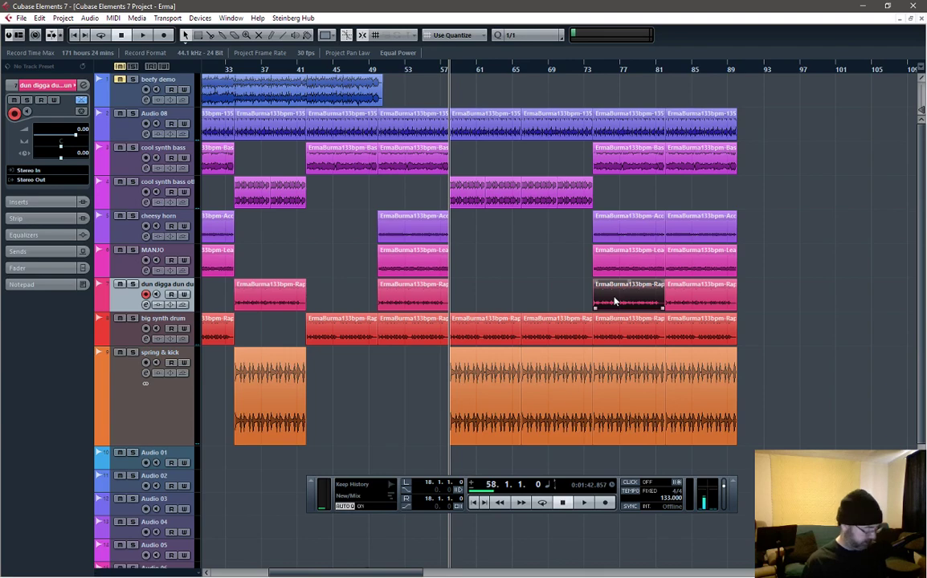
click(521, 69)
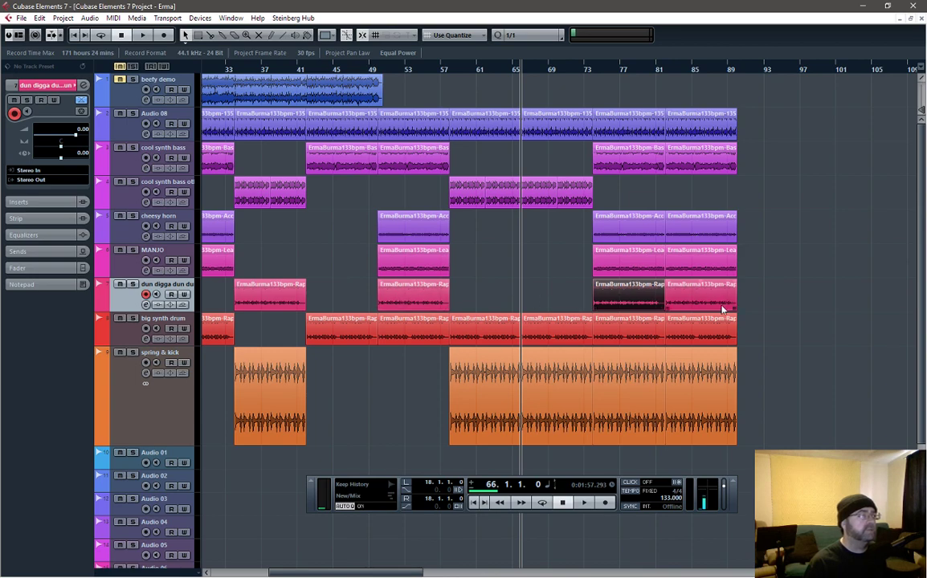
click(450, 70)
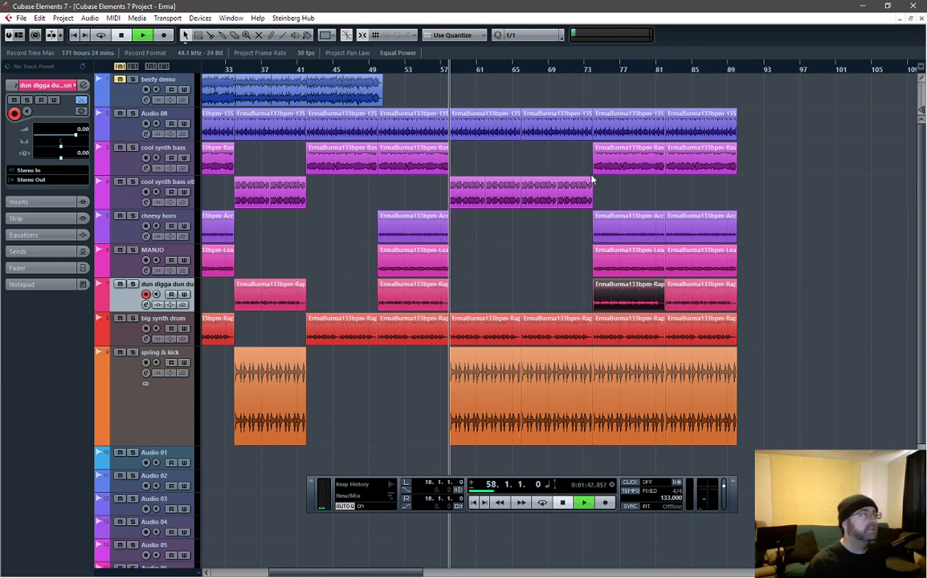
key(space)
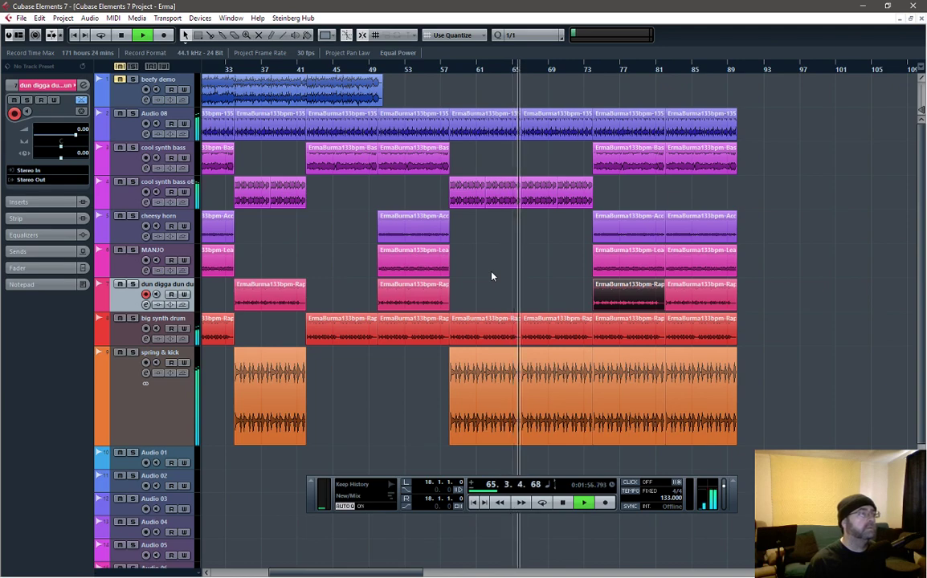
key(space)
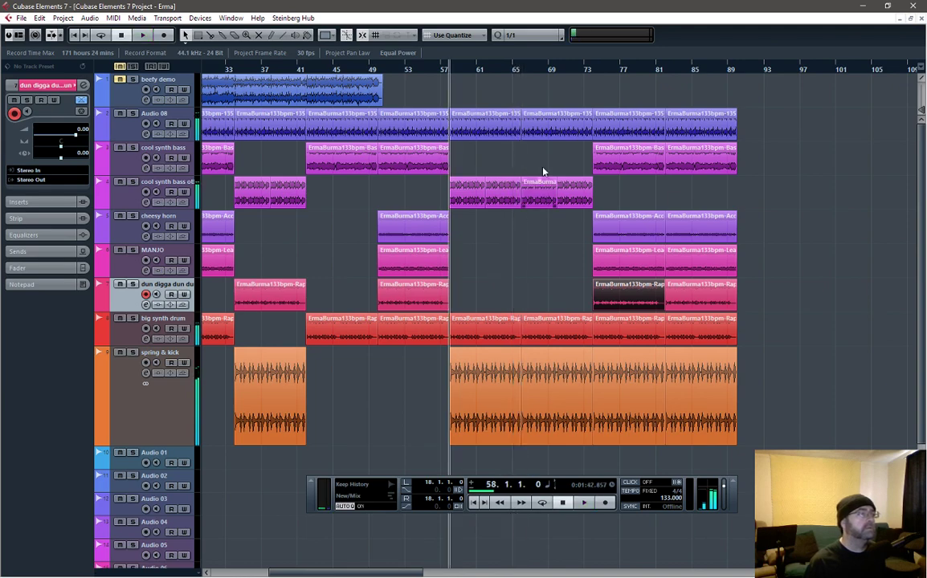
- Select the second cool synth bass track's event ending at bar 66 and set the quantize grid to 1/8
click(514, 70)
key(h)
key(h)
key(h)
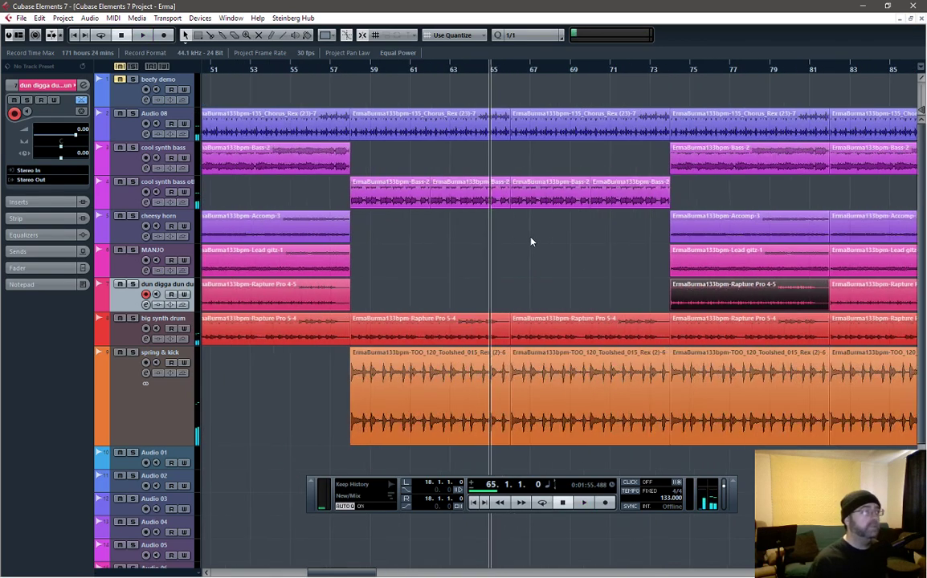
drag(490, 203, 496, 208)
click(529, 34)
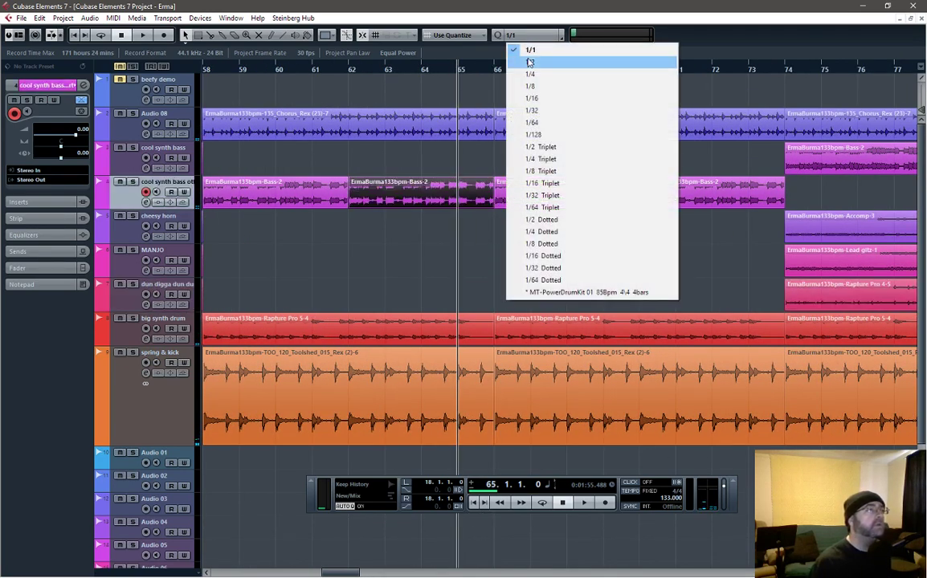
click(502, 87)
- Try trimming the end of the selected bass event to 65.2.1, then to 65.4.1, listening from bar 65 each time
drag(492, 205, 464, 210)
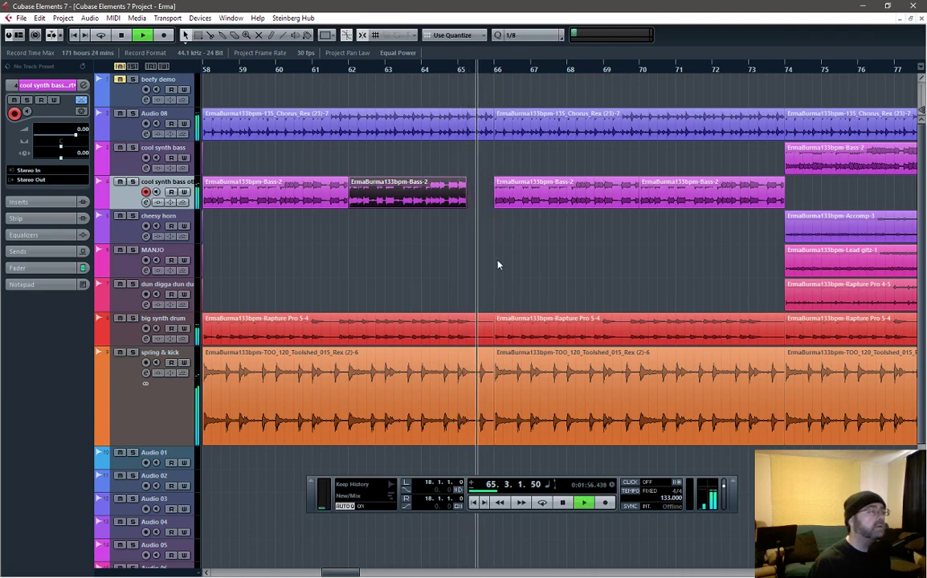
key(space)
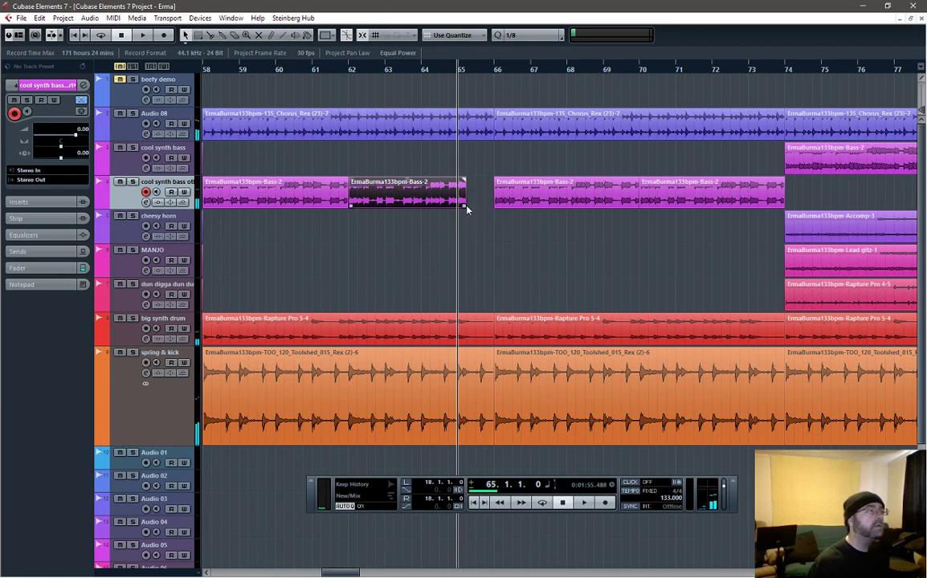
drag(467, 210, 482, 211)
key(space)
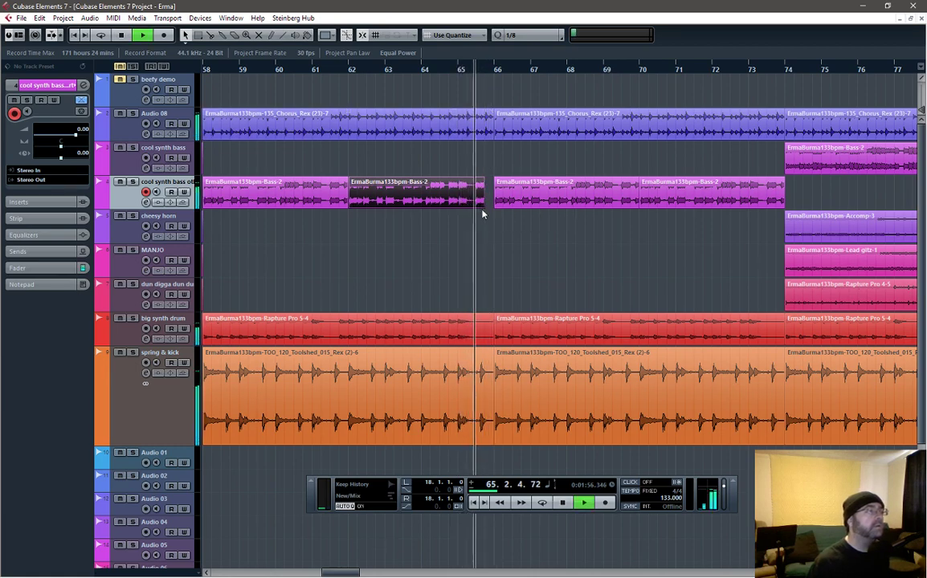
key(space)
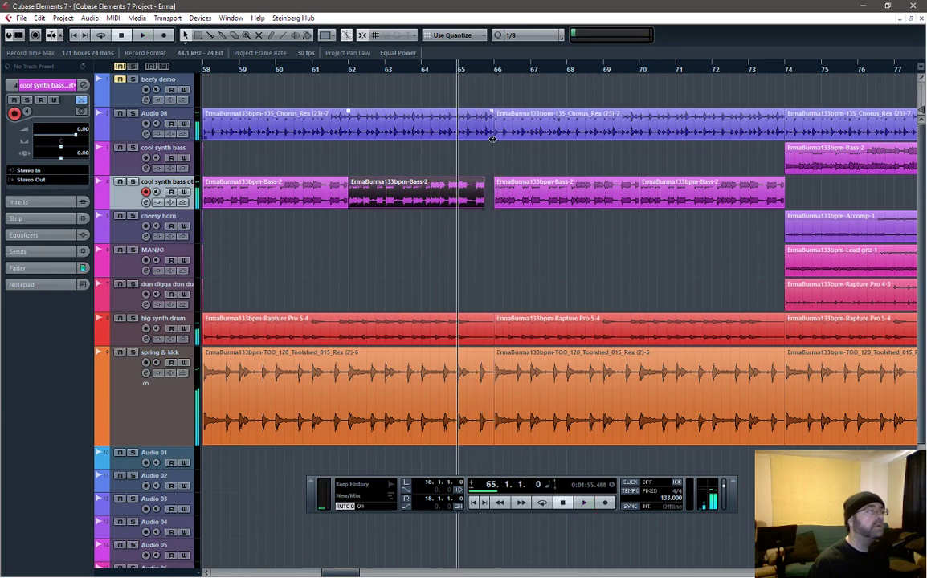
- Trim the end of the Audio 08 event before bar 66 back to 65.4.3 and check it from 65.3.3
click(482, 71)
key(h)
key(h)
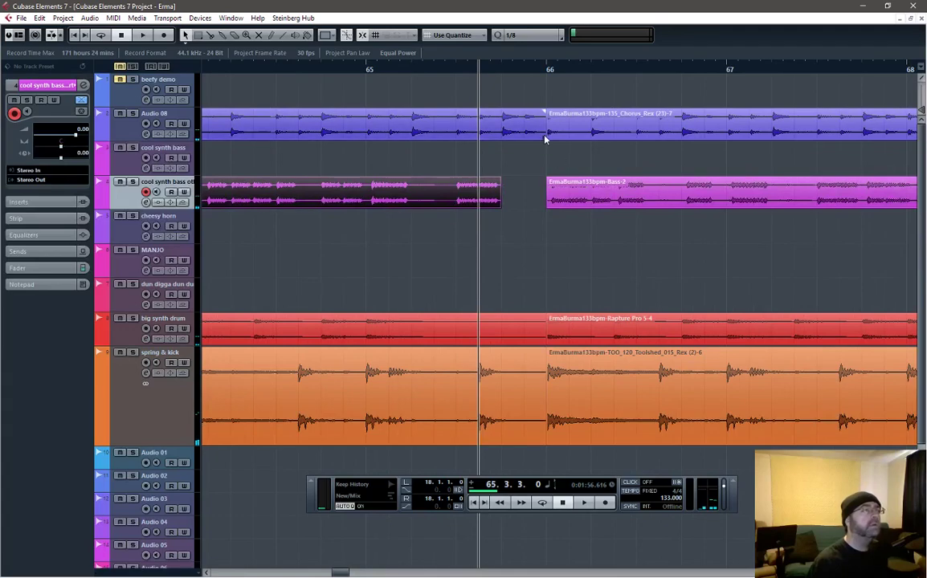
drag(544, 137, 523, 138)
key(space)
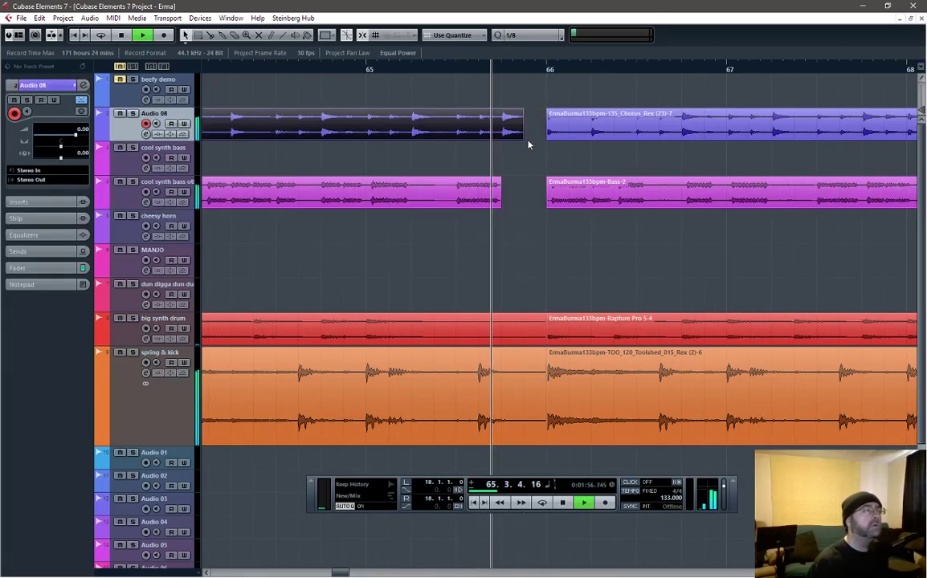
key(space)
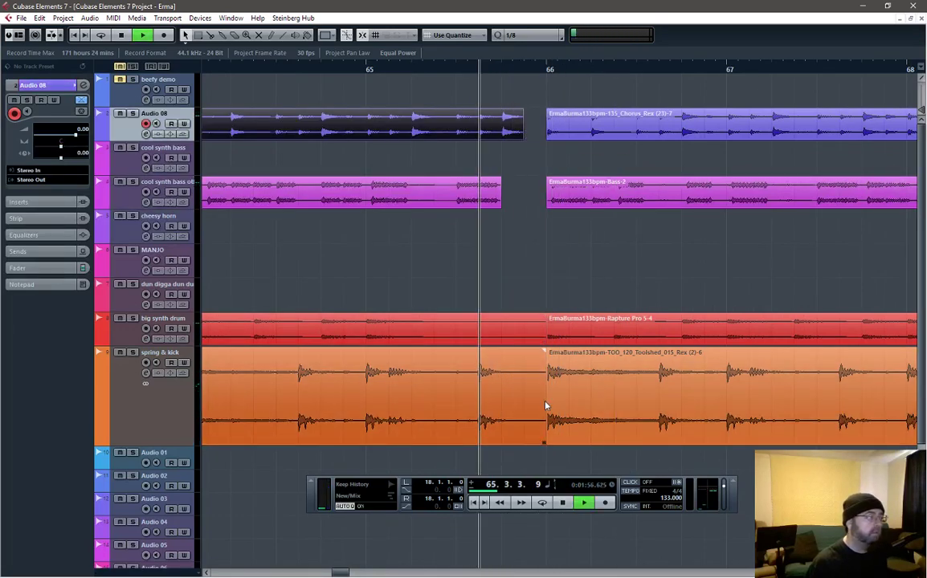
key(space)
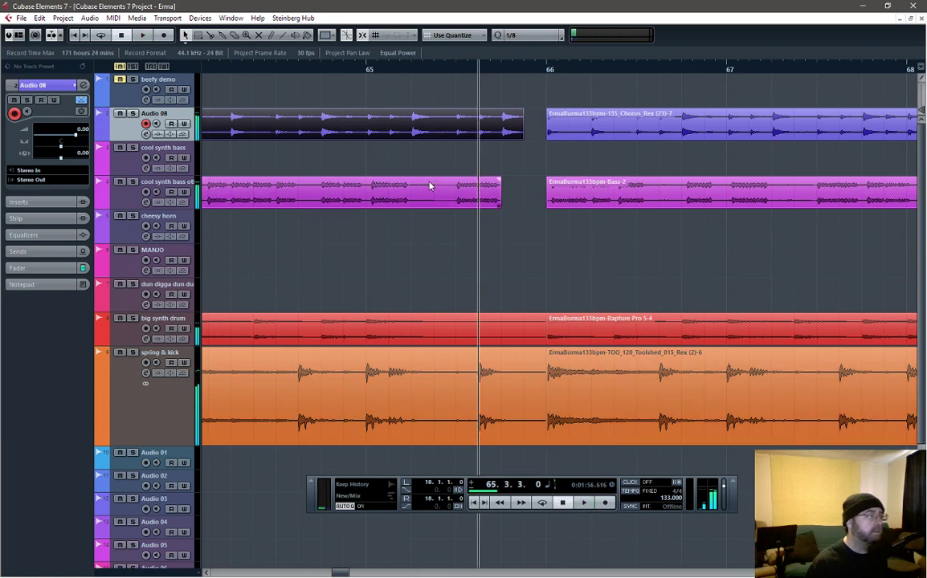
- Play repeatedly from bar 65 to check the gap before bar 66, and stop
click(368, 70)
key(space)
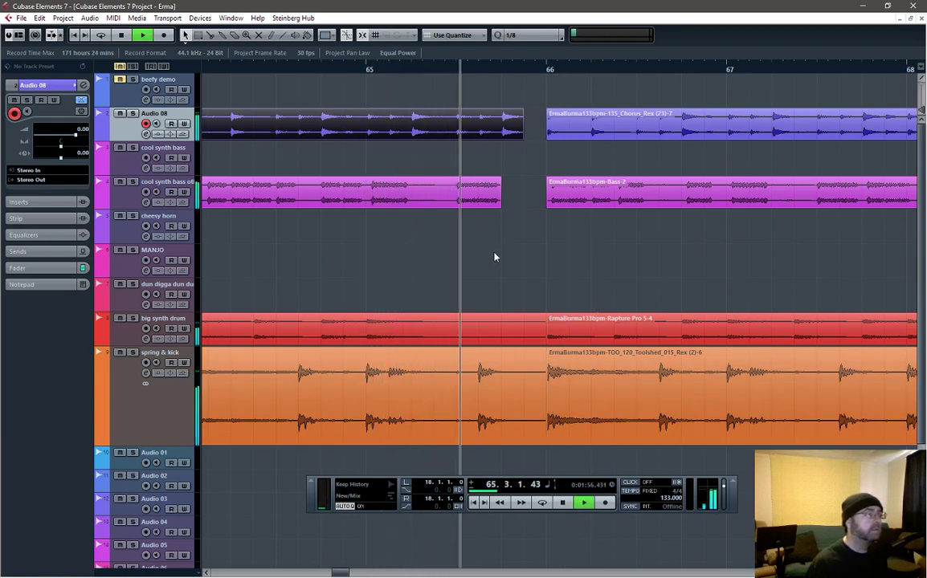
key(space)
key(space)
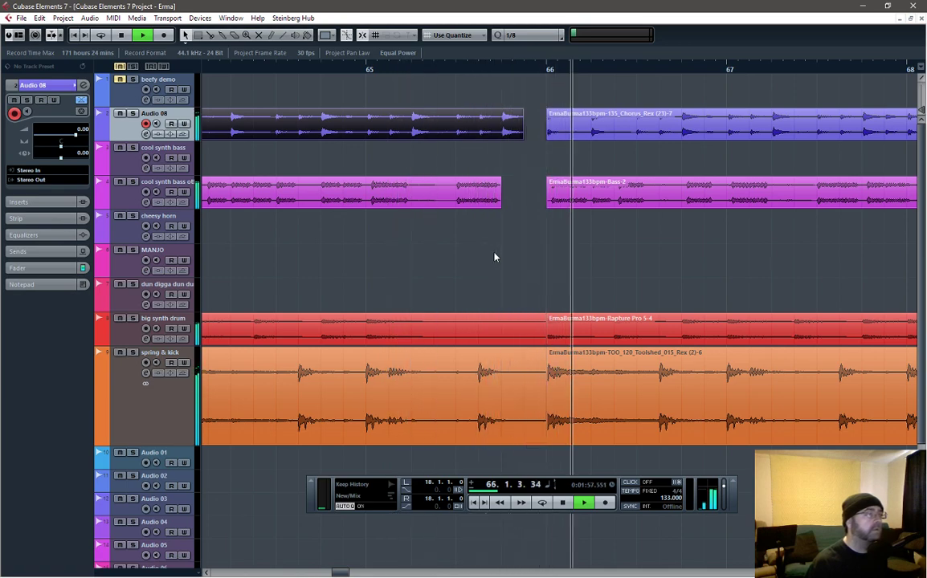
key(space)
key(space)
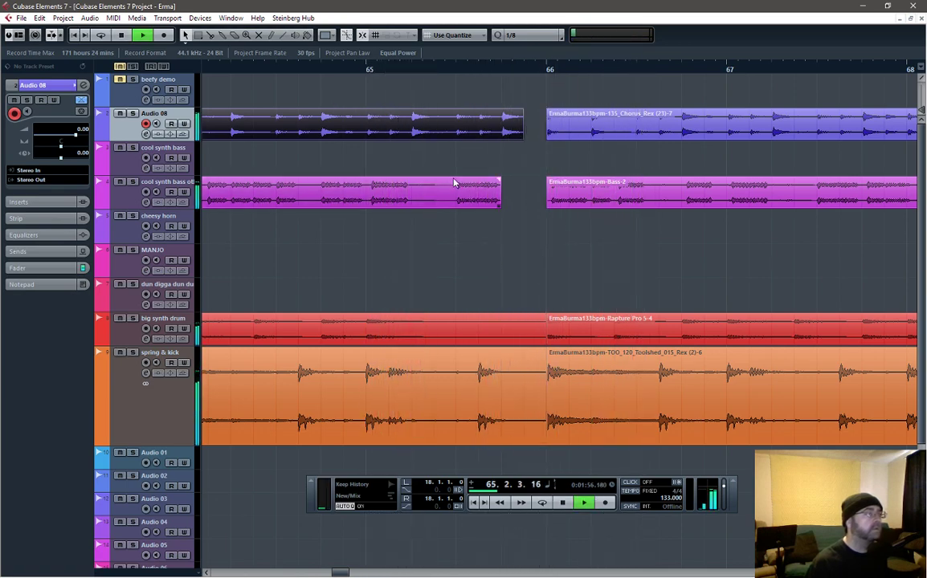
key(space)
- Shorten the second cool synth bass track's event before bar 66 to end at 65.3.1 and listen from bar 65
drag(498, 206, 446, 214)
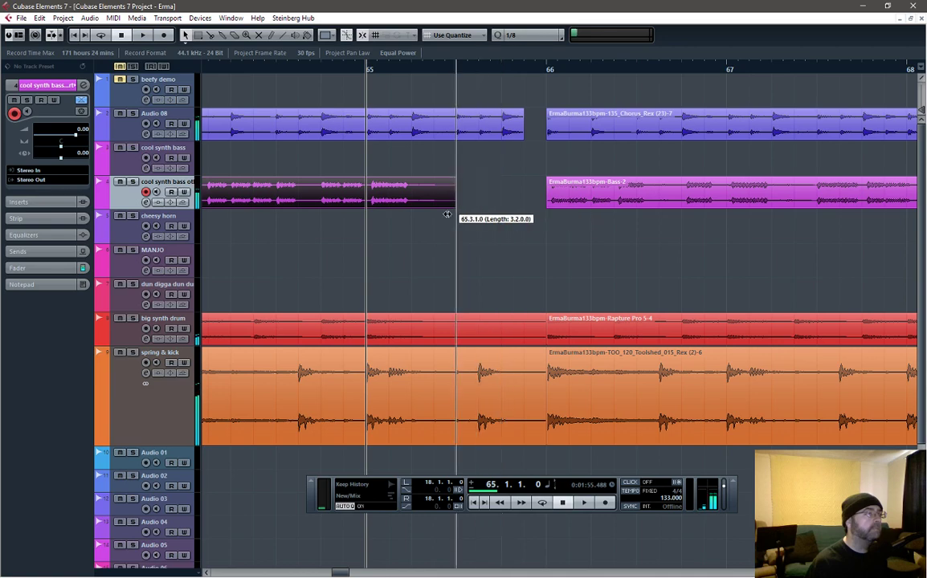
key(space)
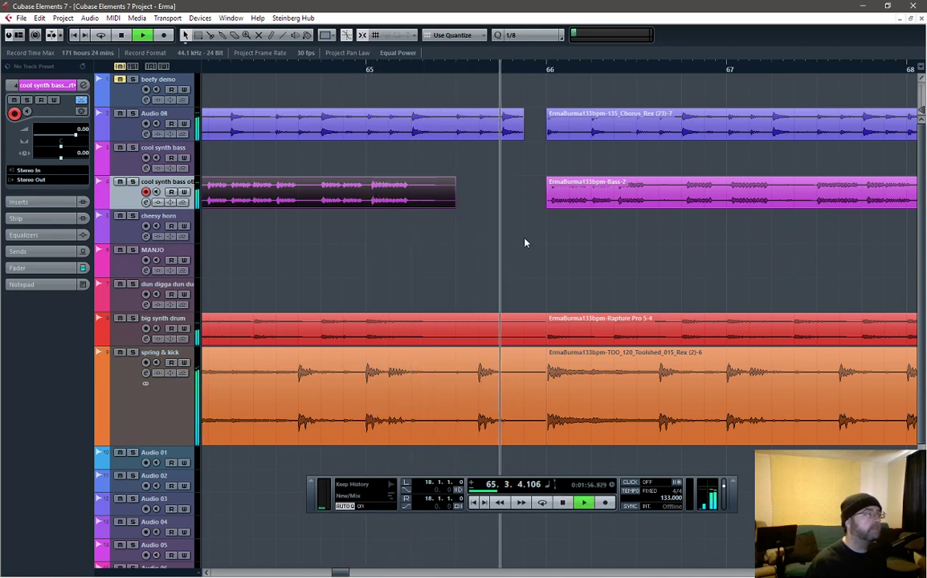
key(space)
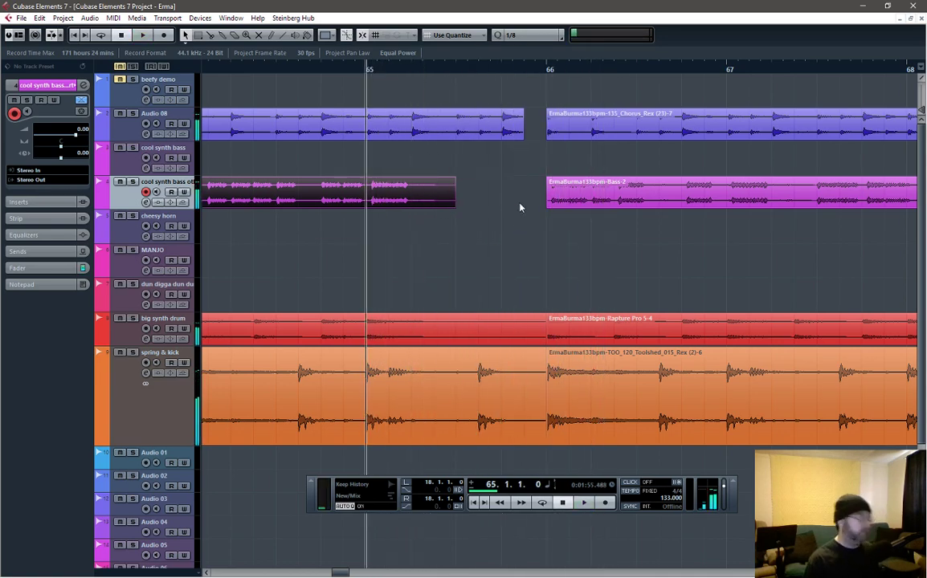
- Play from bar 64 to hear the shortened bass leading into bar 66, and stop
key(g)
key(g)
key(g)
key(g)
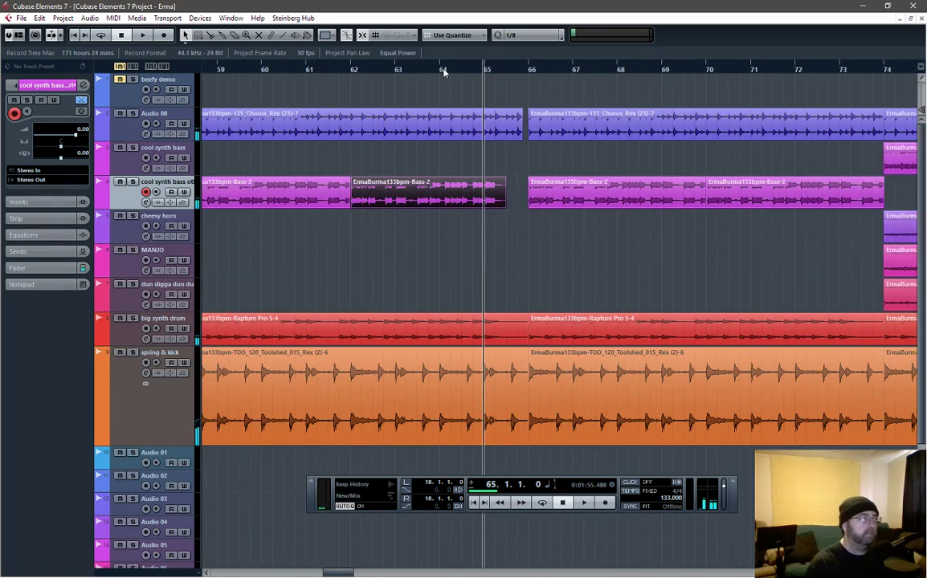
click(441, 71)
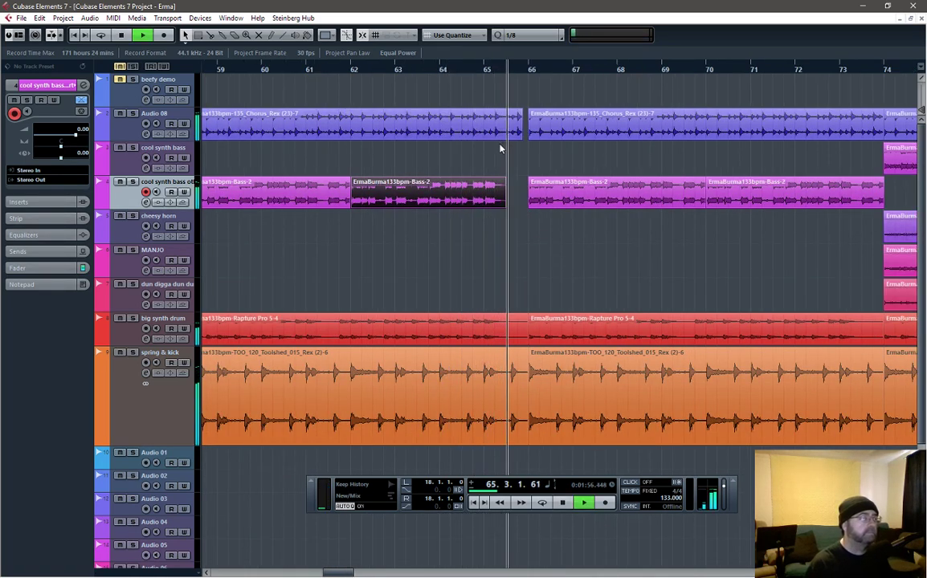
key(space)
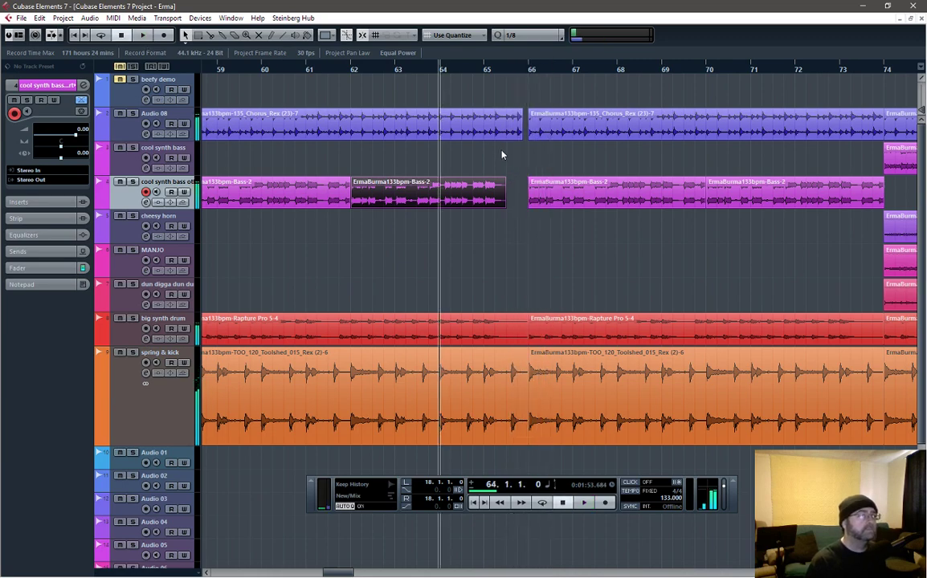
- Split the Audio 08 event at 65.2.1 and trim the start of the resulting fragment to 65.3.1
right_click(499, 152)
click(524, 151)
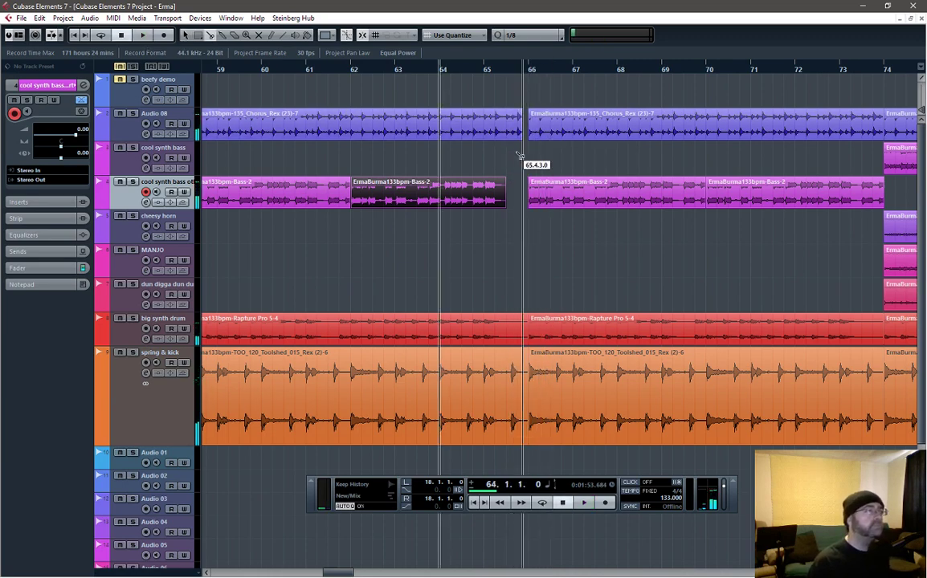
right_click(506, 167)
click(506, 167)
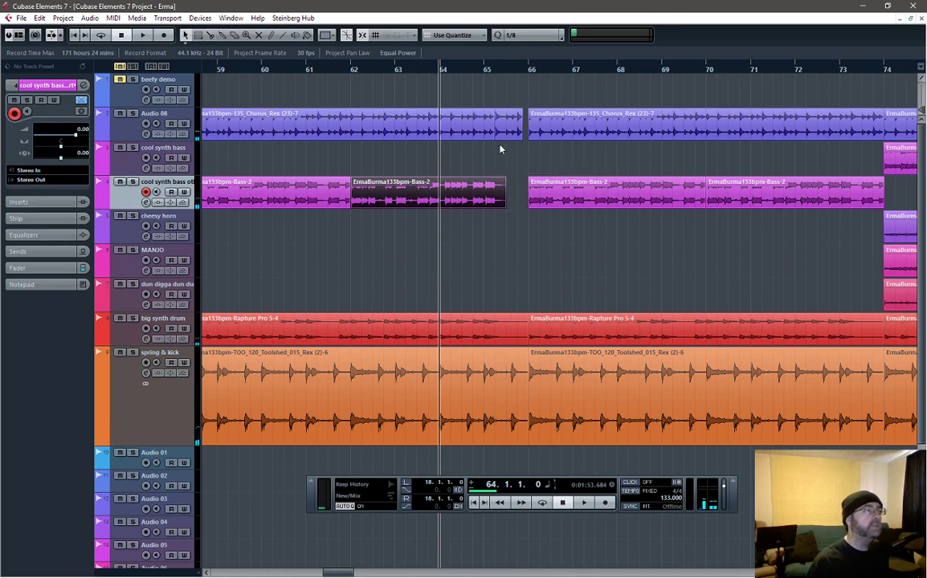
drag(496, 137, 507, 138)
- Trim the start of the short Audio 08 fragment to 65.3.3, checking the break by playing from bar 64
key(space)
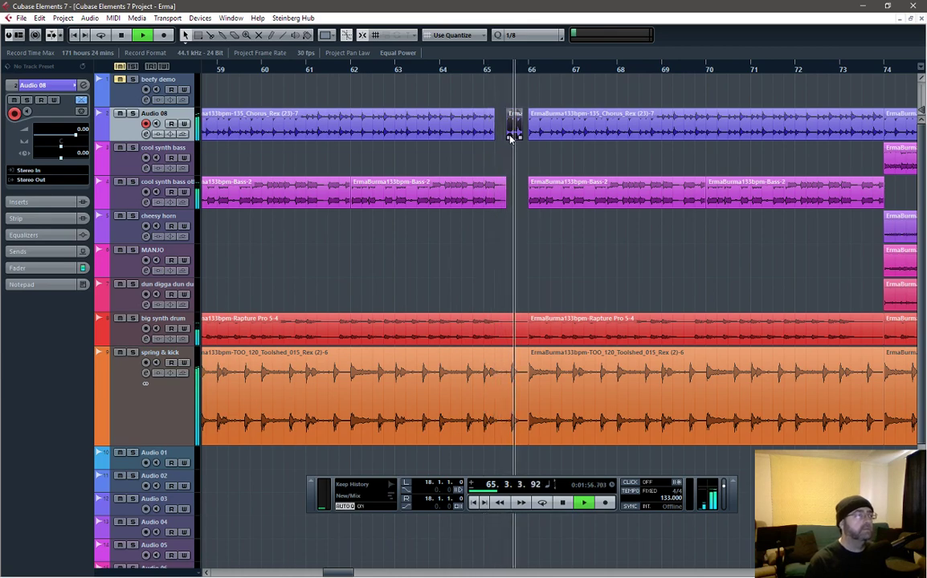
key(space)
drag(510, 138, 512, 138)
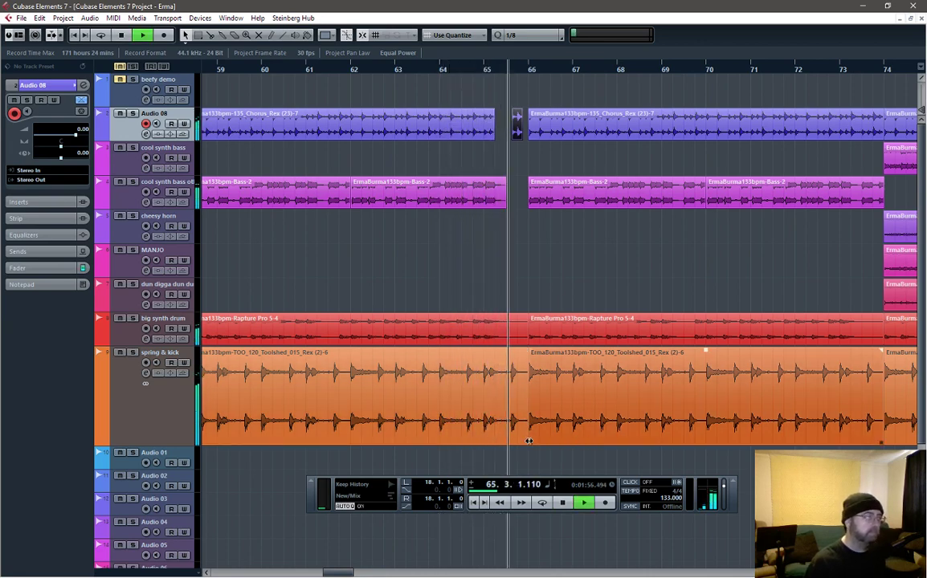
key(space)
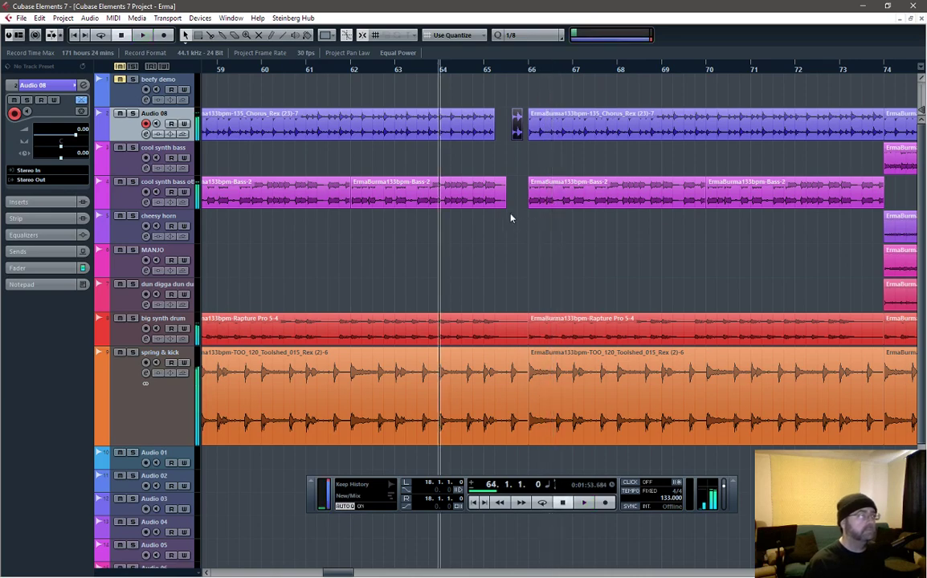
- Add a short fade-out to the bass event ending at 65.3.1 and play from bar 64 past bar 68
click(499, 183)
drag(499, 184, 500, 184)
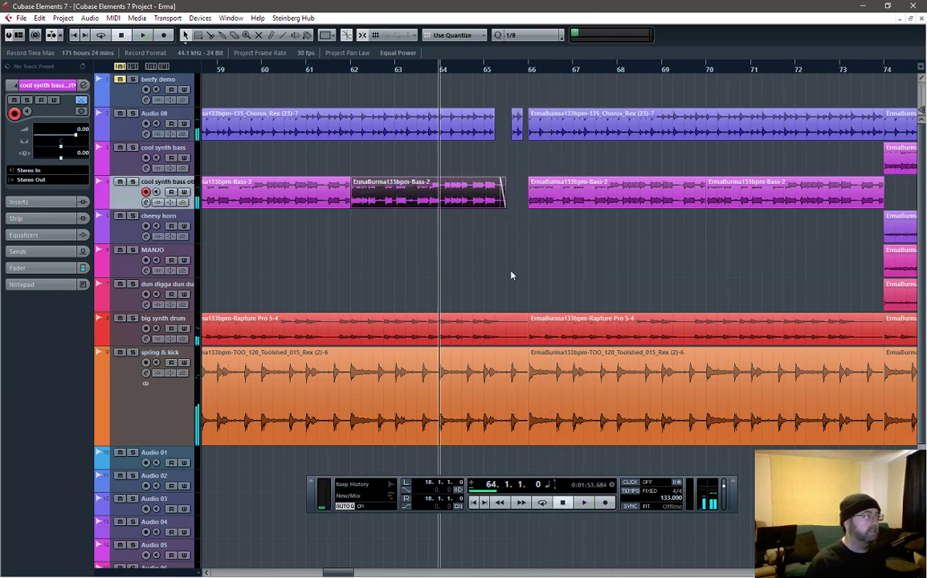
key(space)
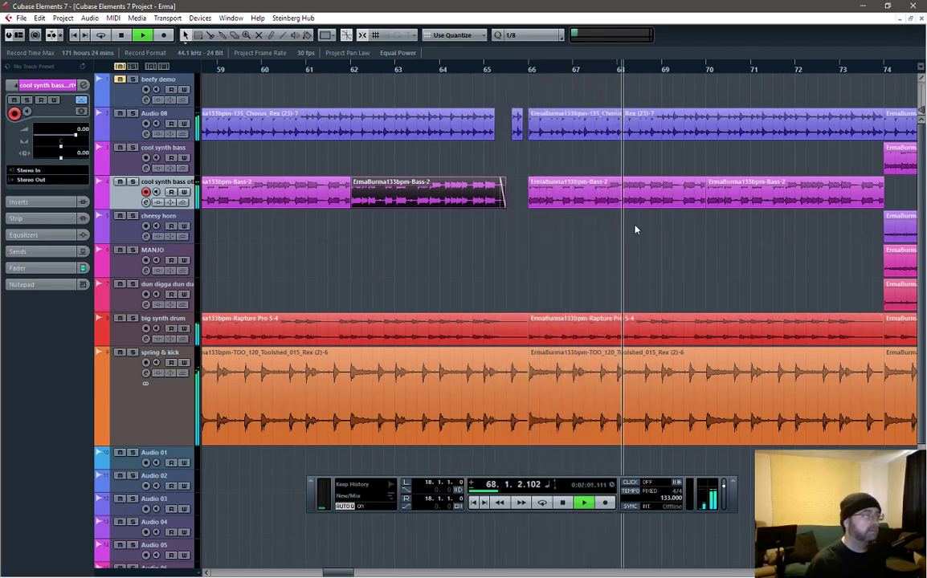
key(space)
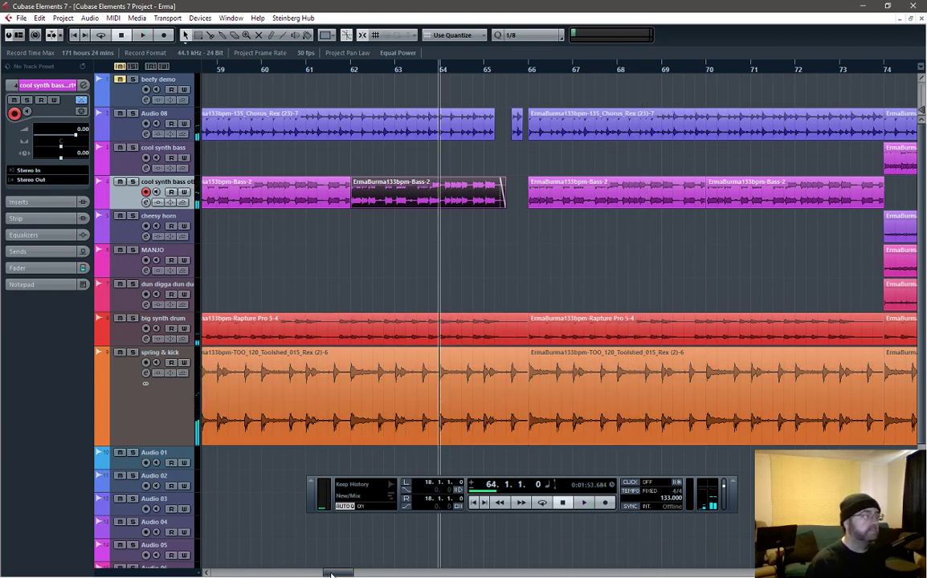
- Select the cool synth bass event ending at bar 58 and look over the arrangement up to bar 79
drag(330, 574, 324, 575)
click(311, 165)
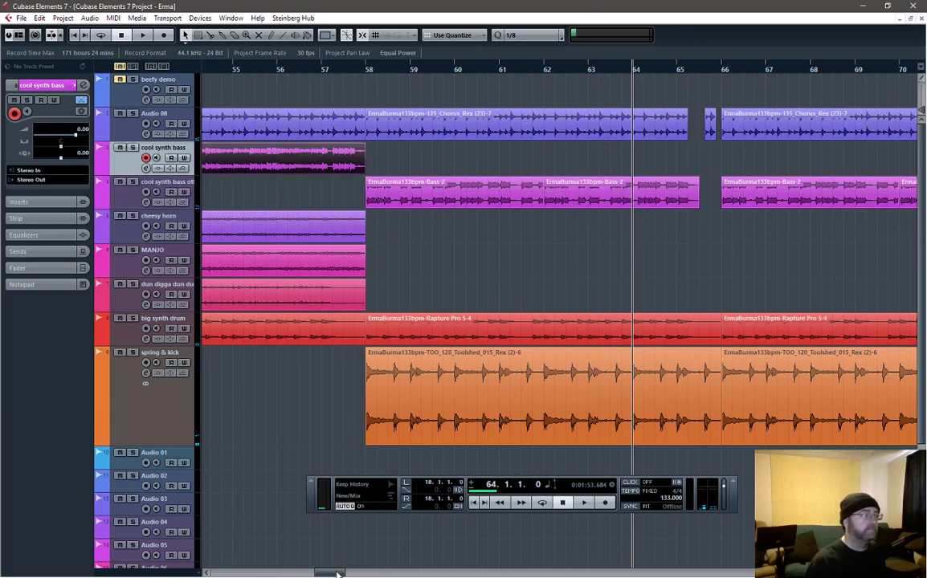
drag(337, 573, 357, 573)
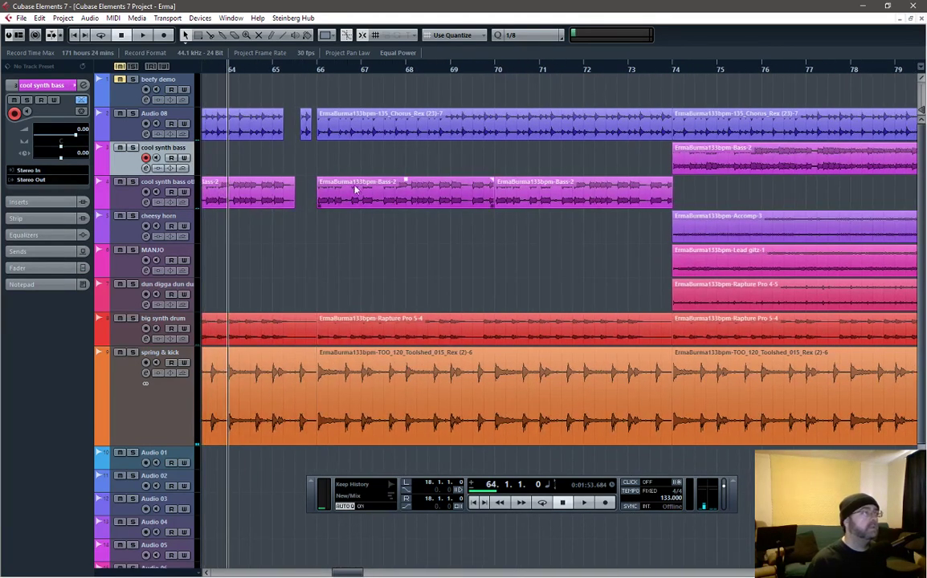
- Paste the copied bass event at bar 66 on the cool synth bass track and glue the other bass part's events between bars 66 and 74
click(324, 85)
key(ctrl+v)
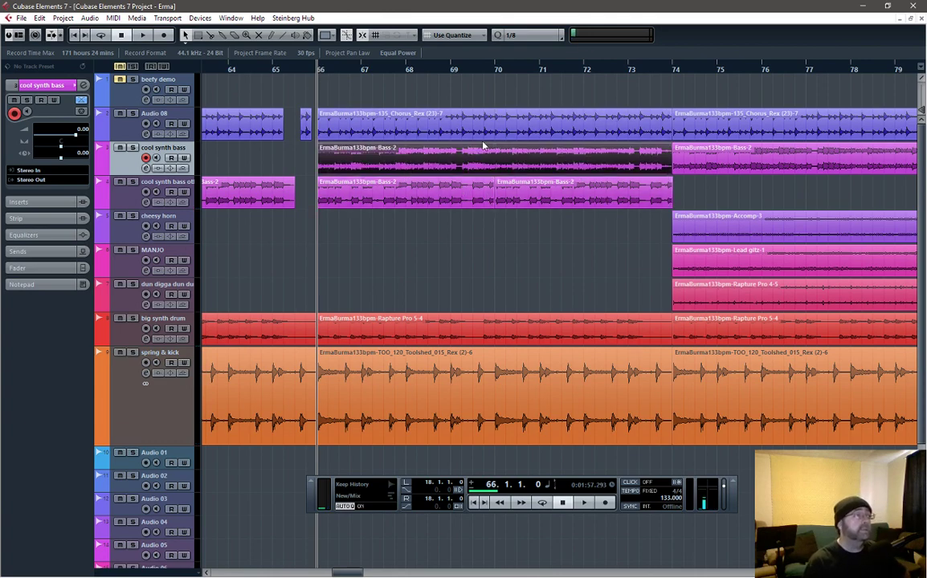
right_click(520, 193)
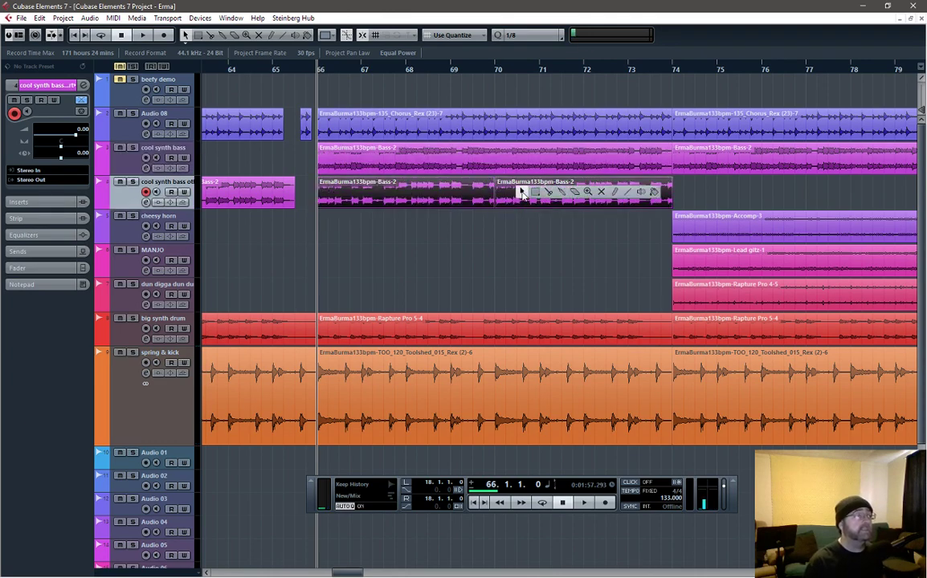
click(562, 192)
click(559, 199)
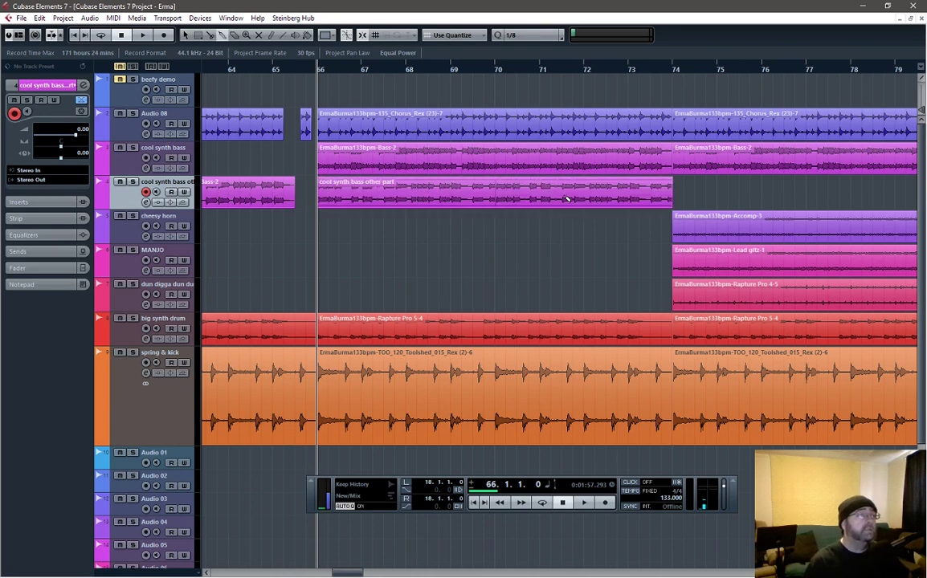
right_click(473, 241)
click(474, 241)
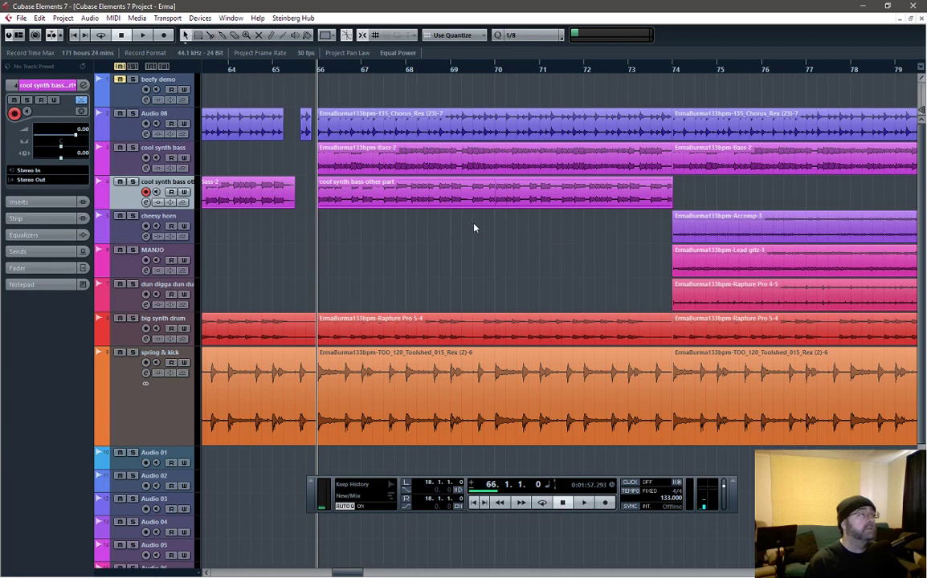
- Bounce the glued bass part between bars 66 and 74 to a single audio event and replace the original
click(451, 188)
click(90, 19)
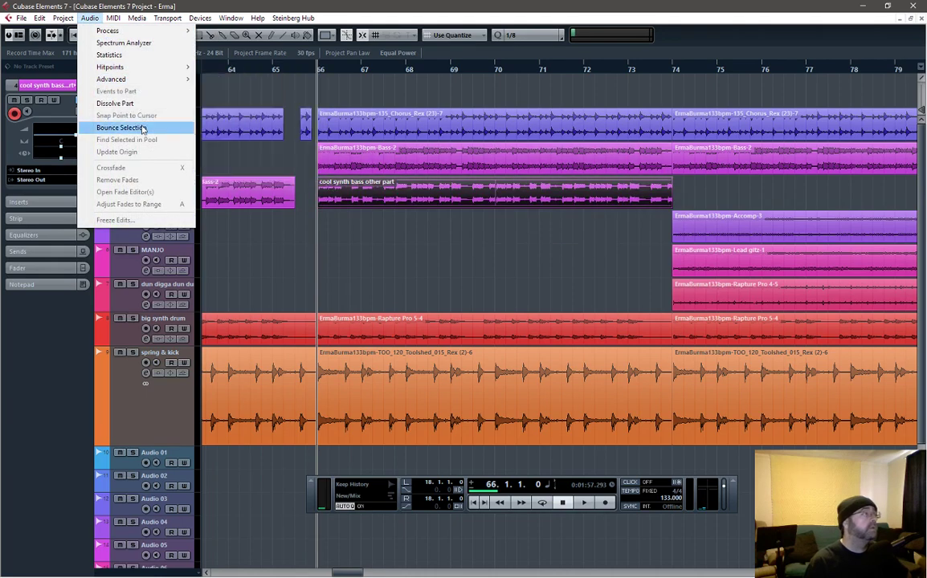
click(125, 127)
click(443, 316)
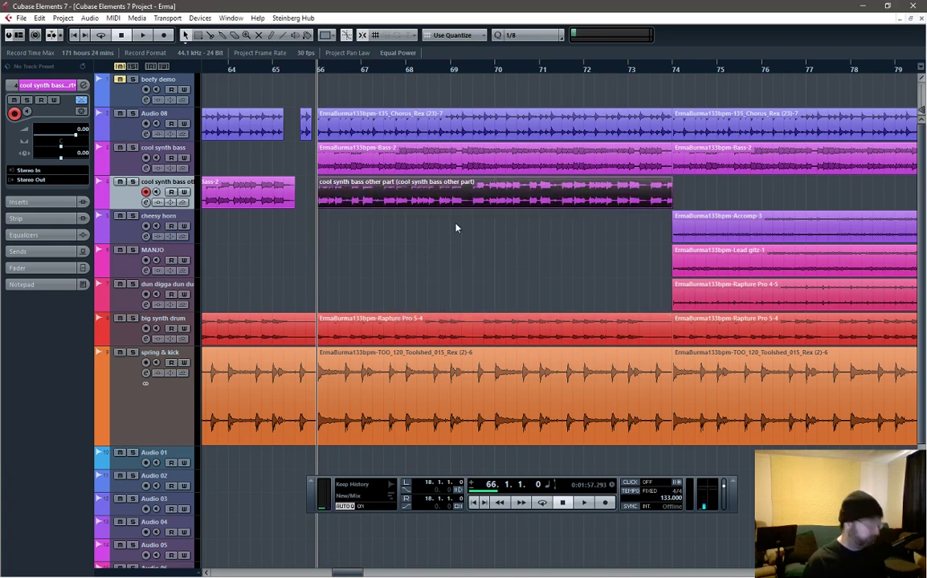
- Play the section from bar 66 to about bar 72 to hear both bass parts together
key(space)
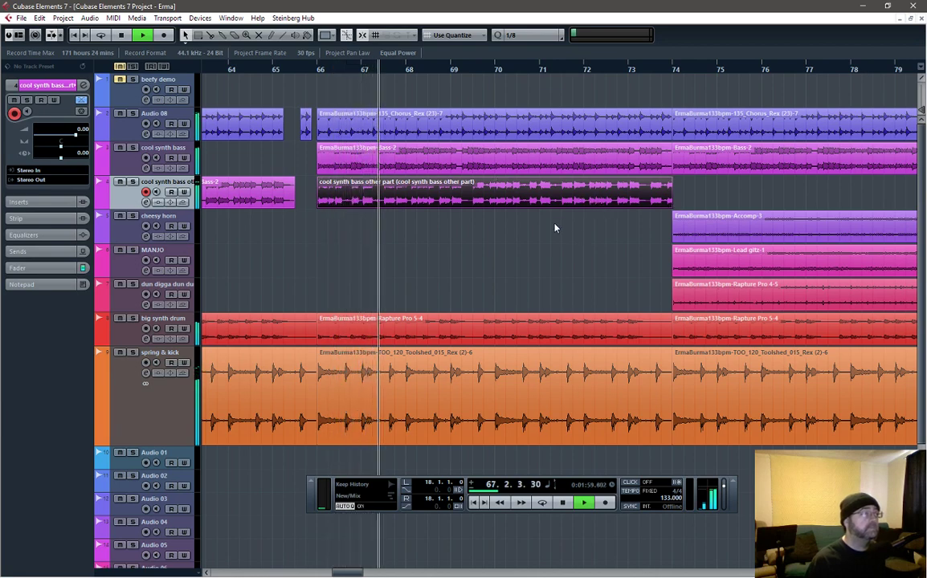
click(524, 199)
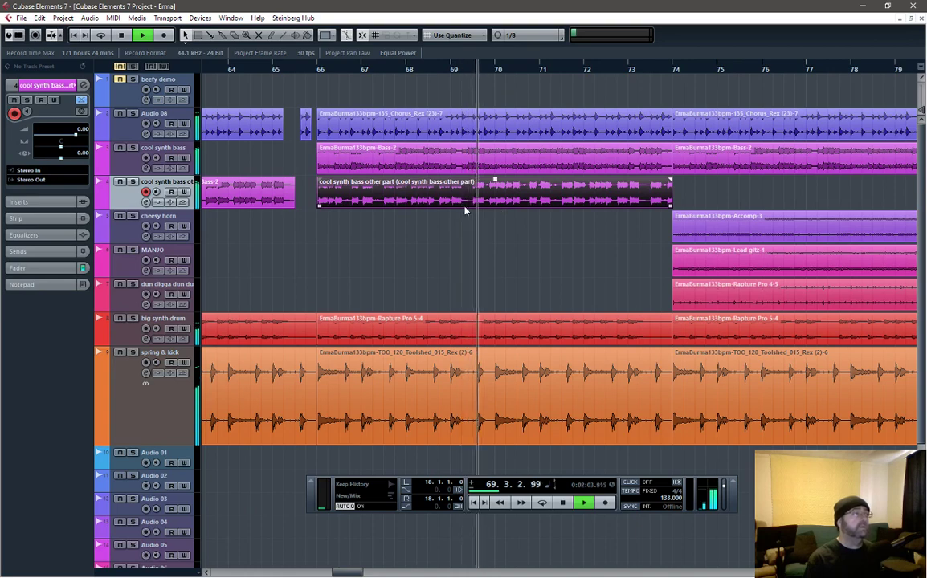
click(375, 223)
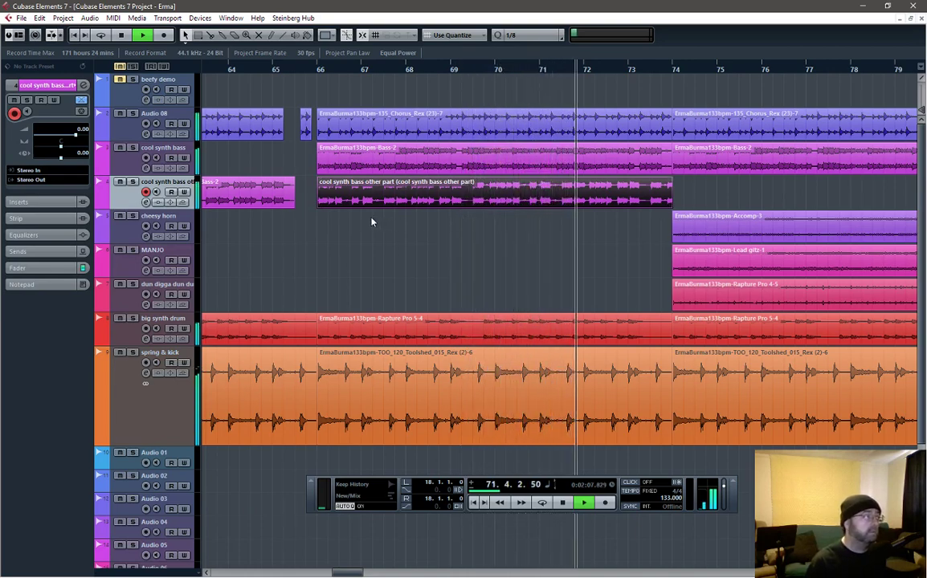
key(space)
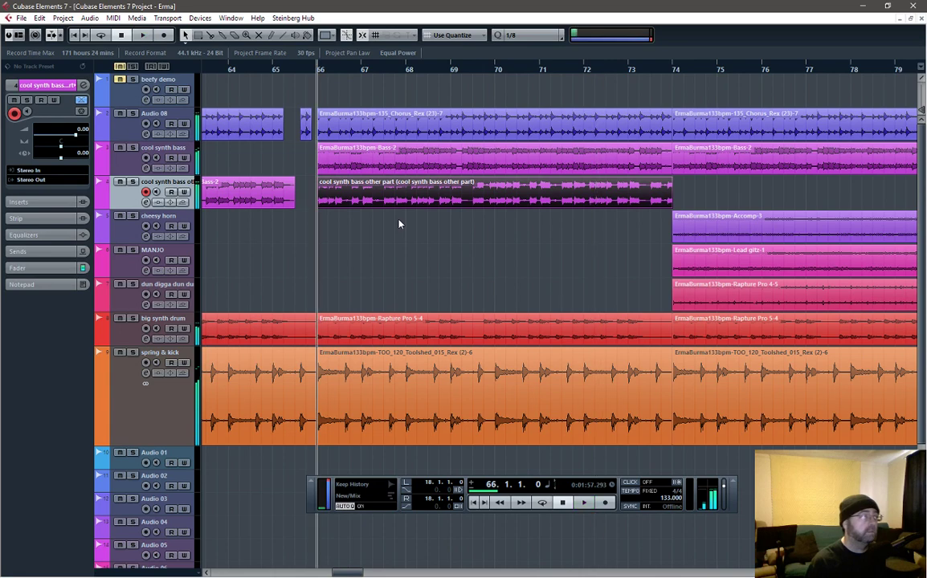
- Show an automation lane for the cool synth bass track and assign it to Panner - Left-Right
click(154, 153)
right_click(157, 155)
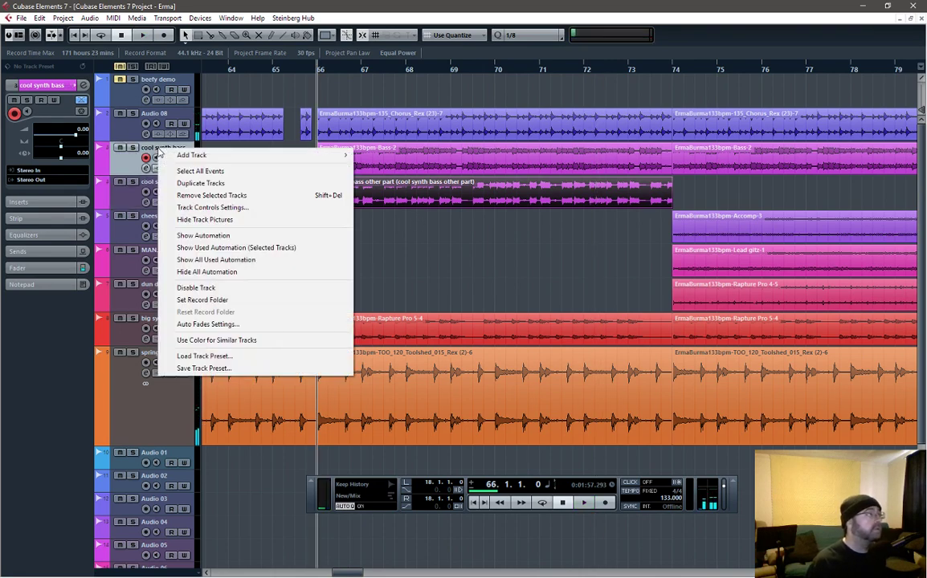
click(224, 235)
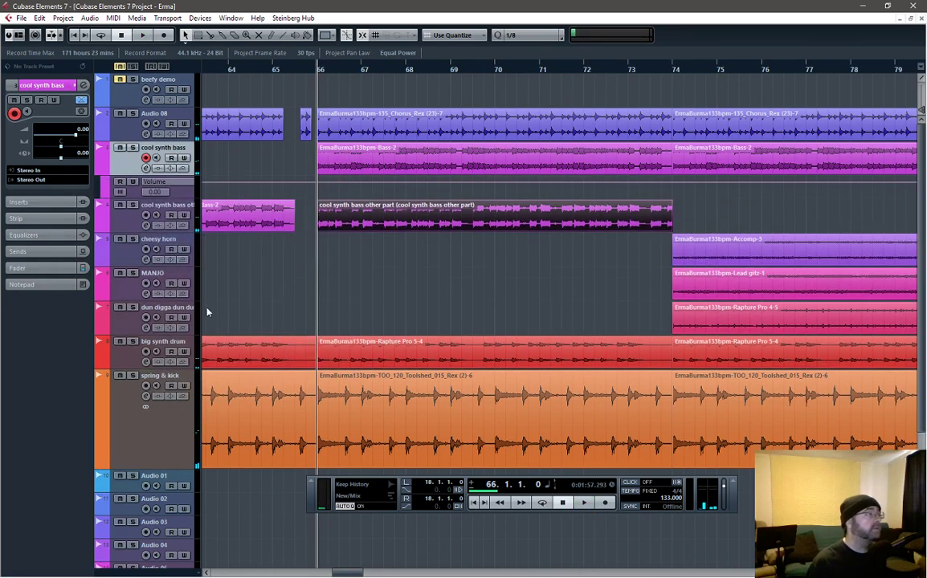
click(161, 182)
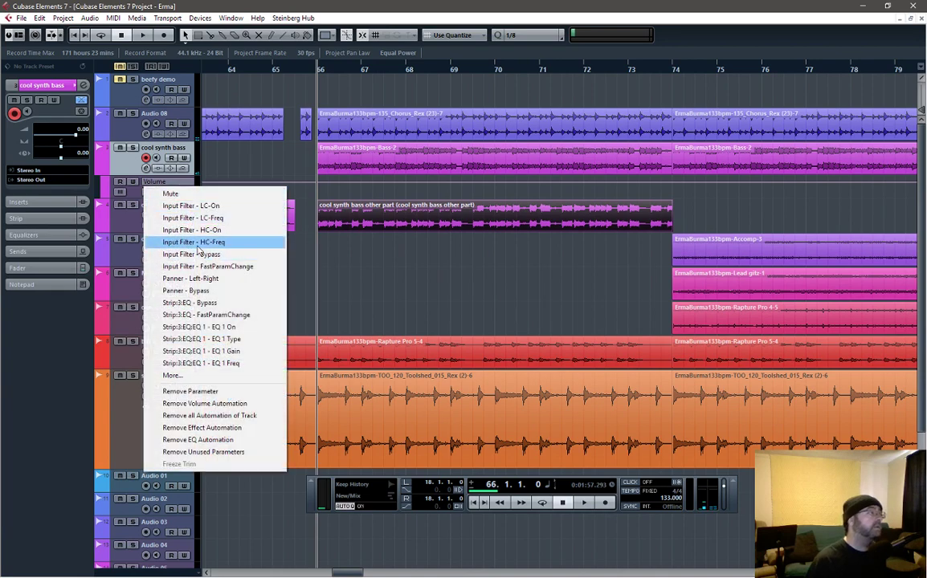
click(191, 278)
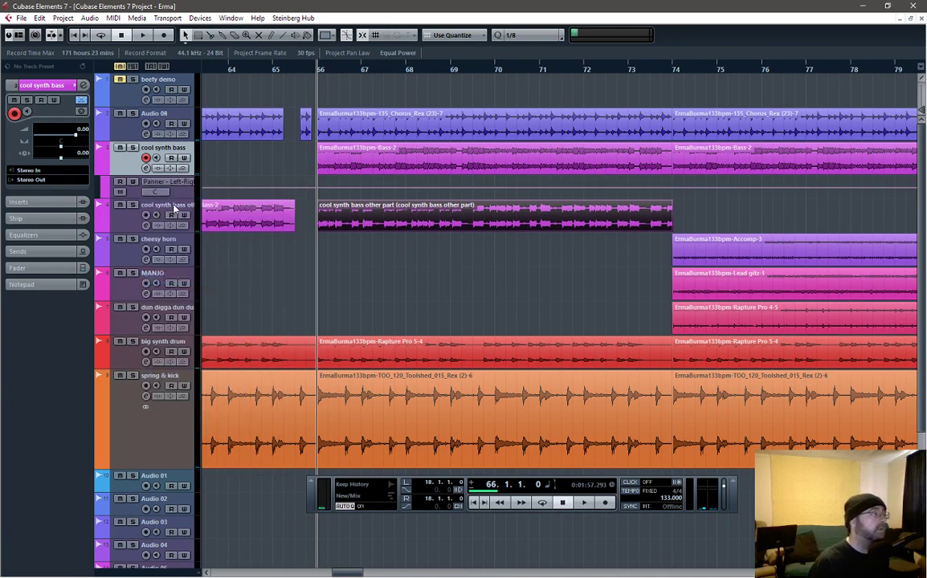
- Show an automation lane for the cool synth bass other part track and assign it to Panner - Left-Right
click(173, 208)
right_click(173, 208)
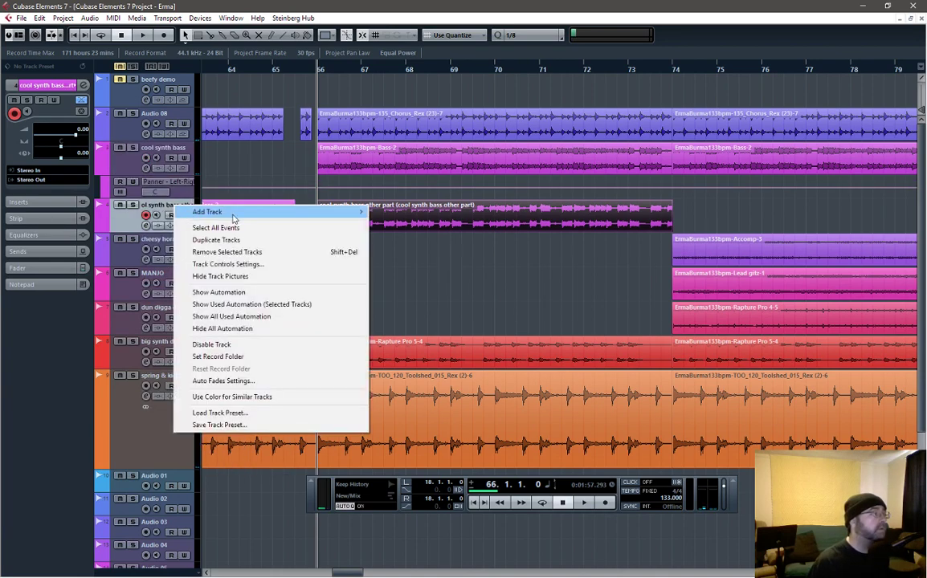
click(240, 298)
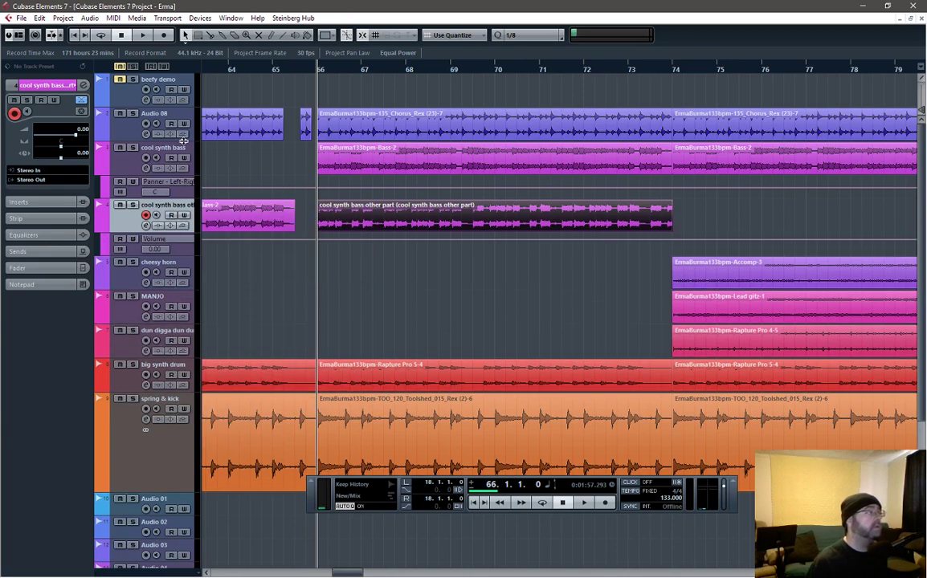
click(180, 243)
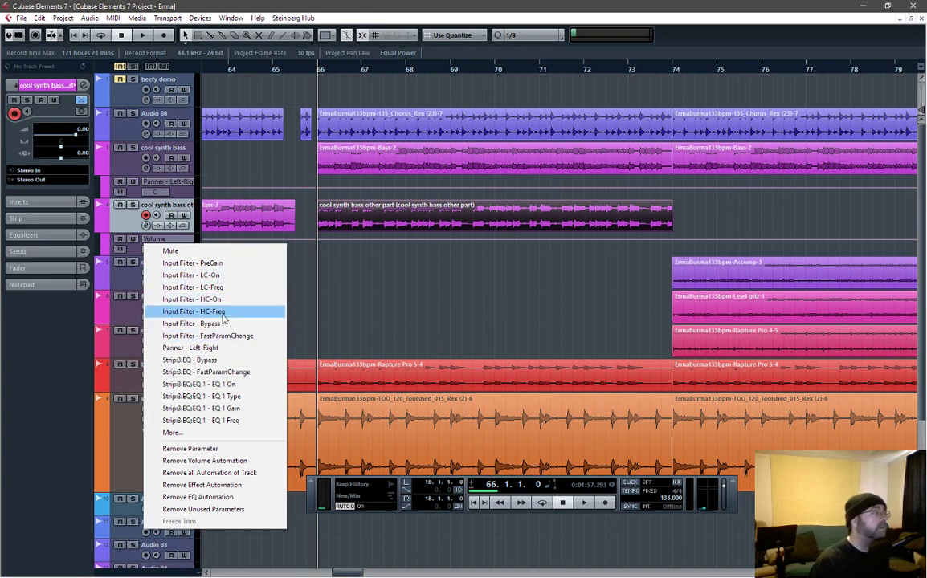
click(197, 347)
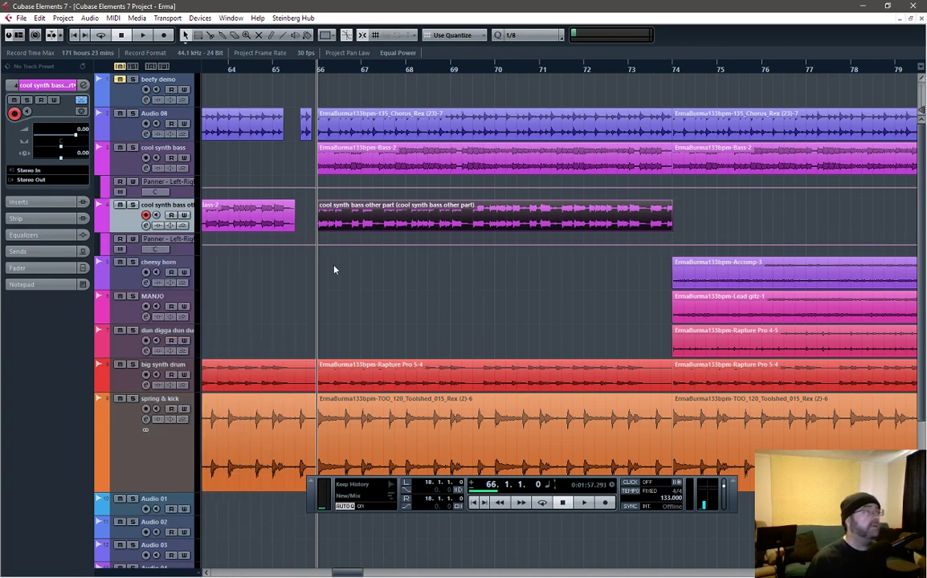
click(172, 152)
click(184, 208)
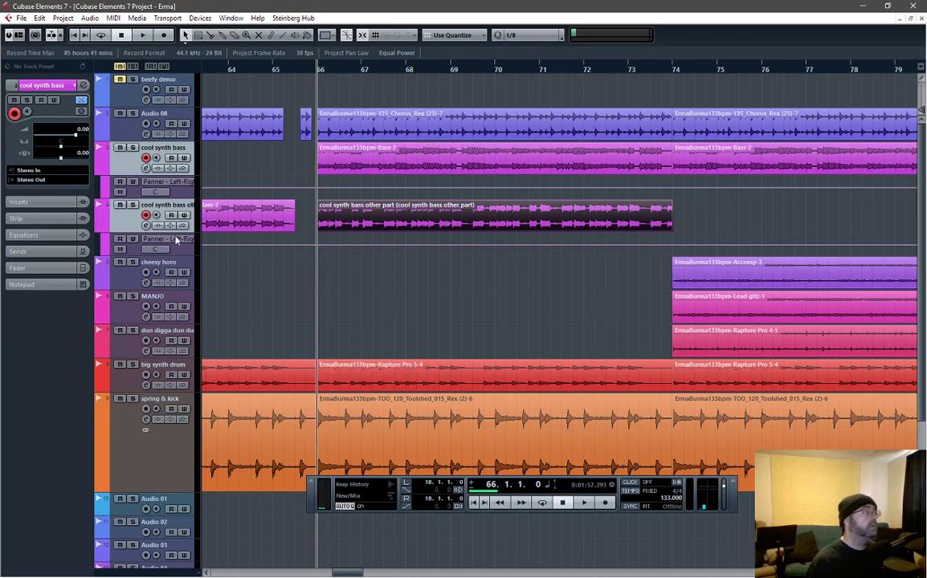
drag(178, 232, 169, 334)
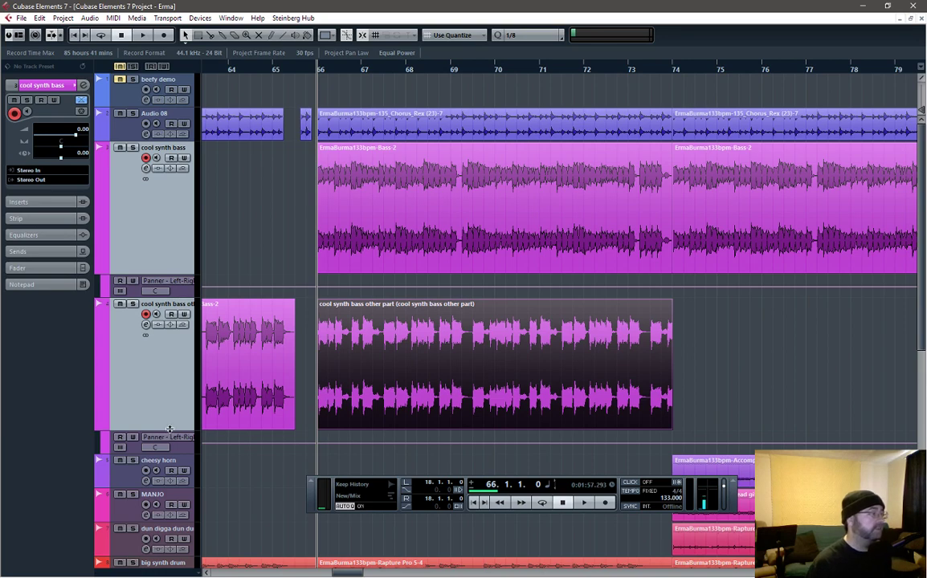
drag(169, 430, 173, 233)
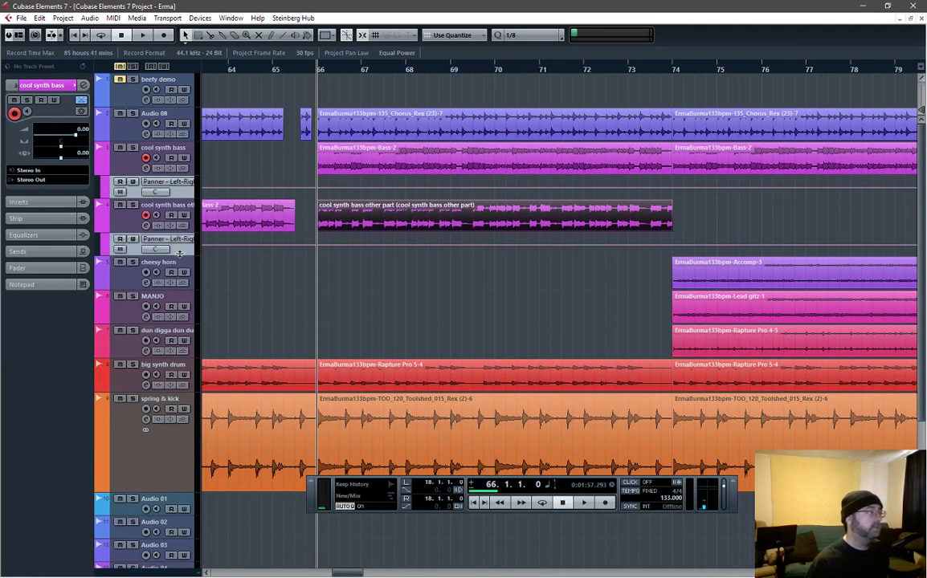
- Enlarge both bass panner lanes and draw an automation point in each just before bar 66
drag(178, 255, 168, 378)
right_click(427, 266)
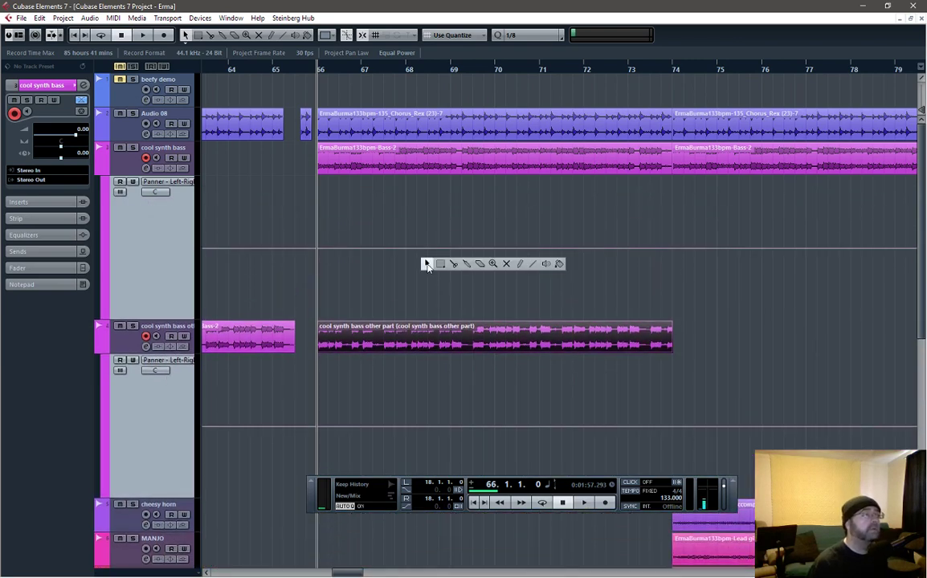
click(525, 268)
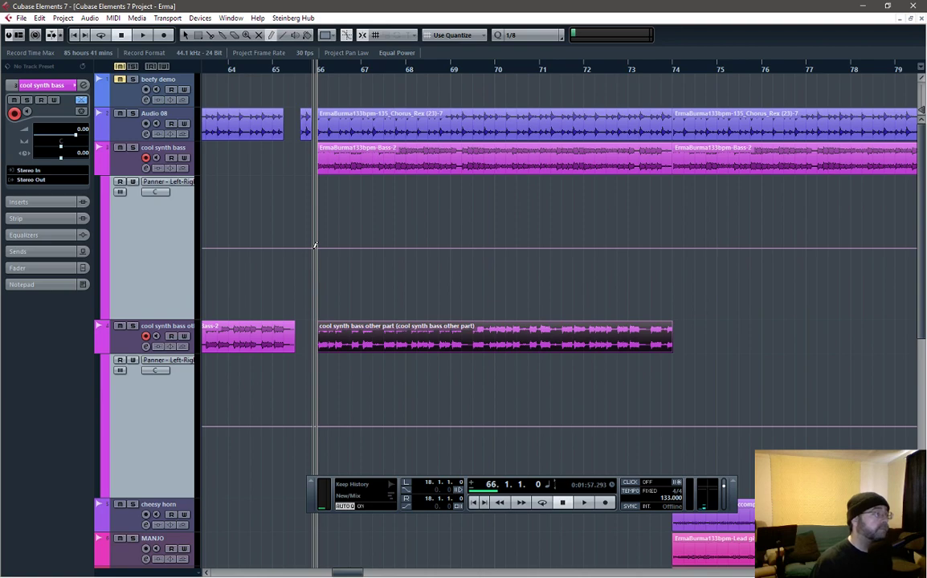
key(h)
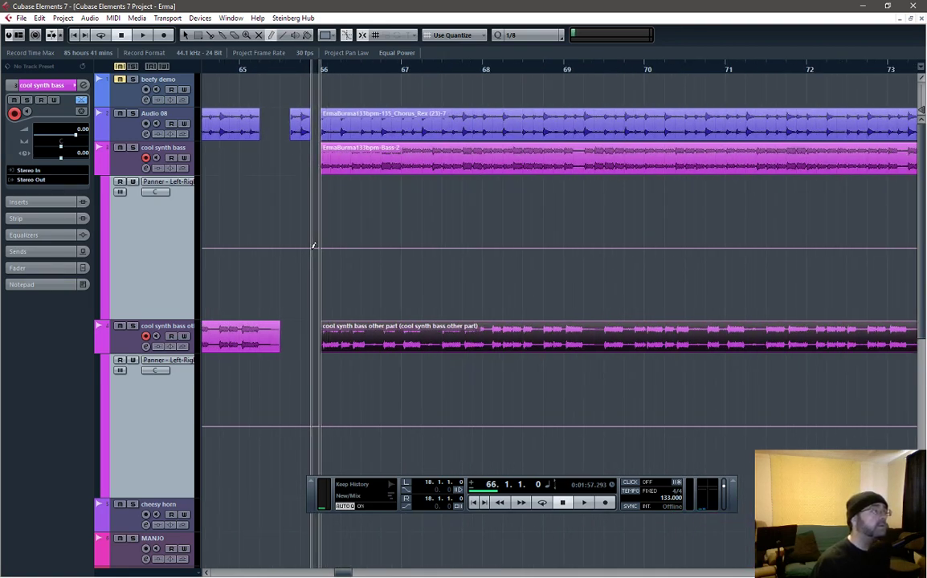
click(313, 246)
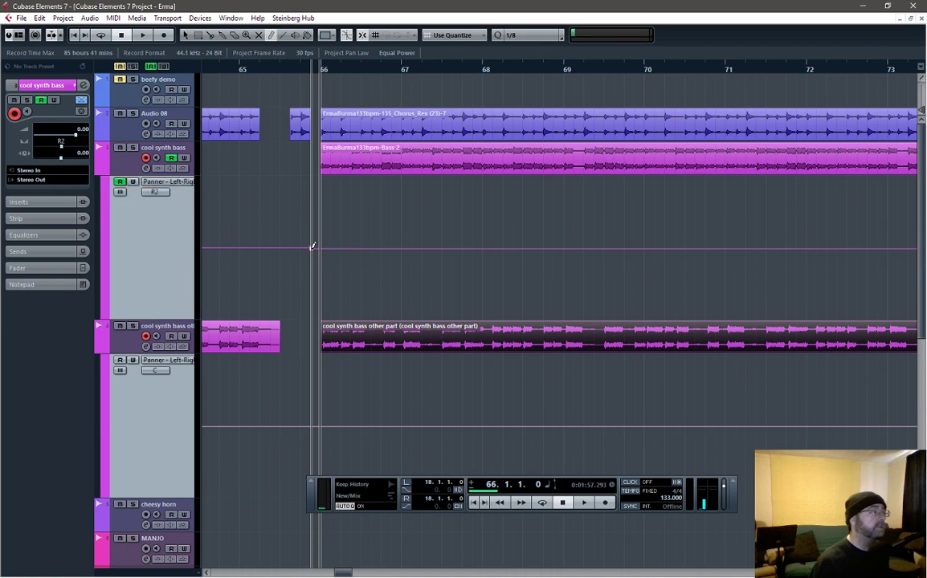
click(305, 423)
- Pan the other bass part fully left and the cool synth bass fully right from just before bar 66
right_click(387, 394)
click(387, 392)
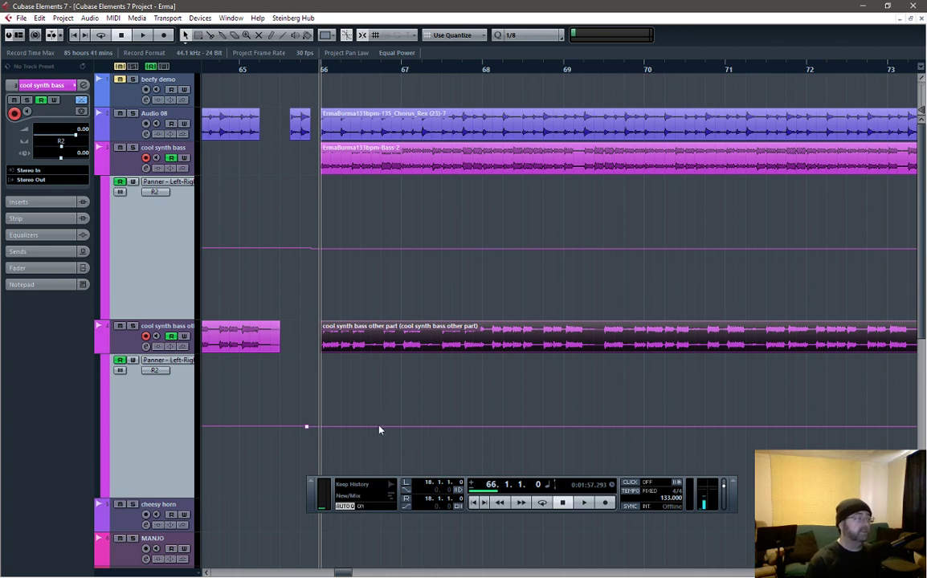
drag(321, 428, 314, 348)
drag(312, 252, 313, 360)
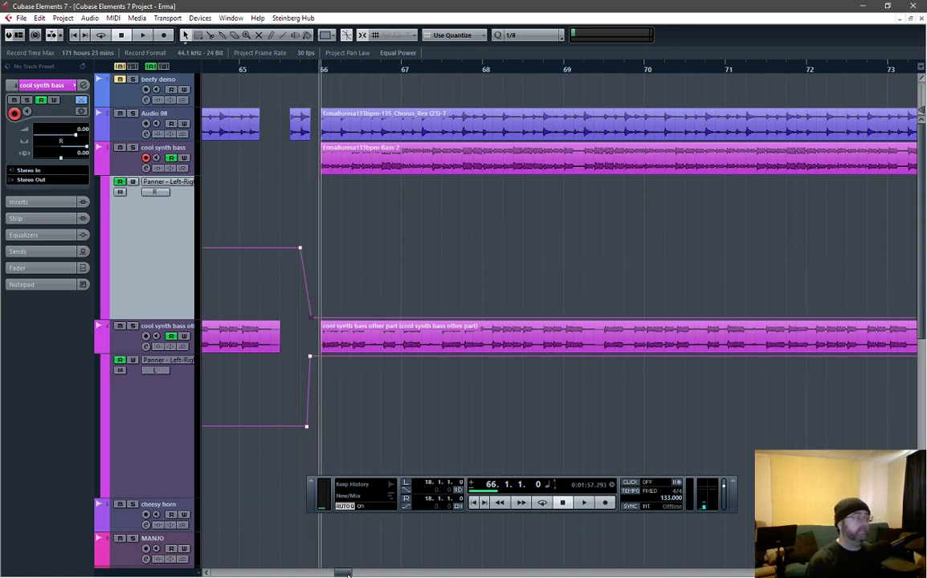
- Draw panner automation points at bar 74 that bring both bass tracks back to near centre
drag(347, 574, 356, 574)
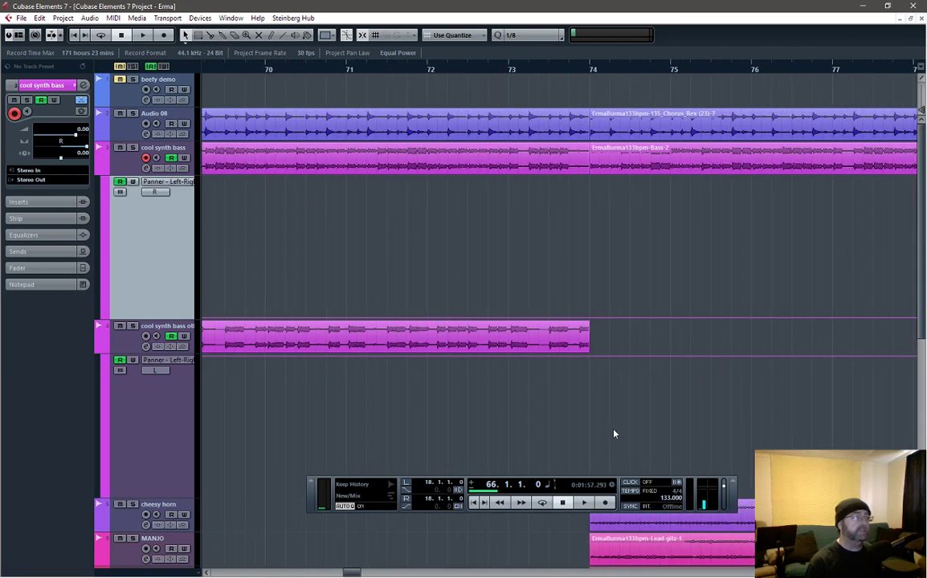
right_click(597, 316)
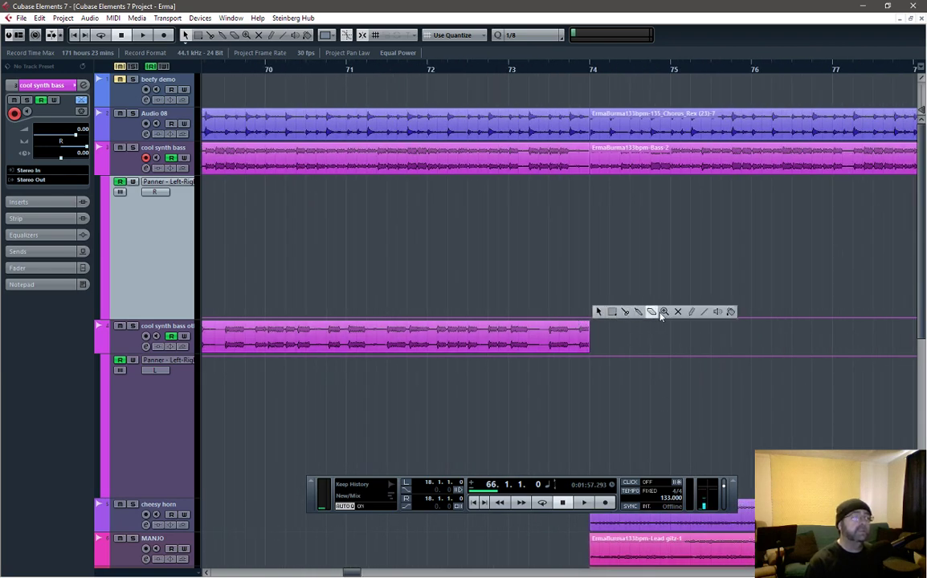
click(692, 312)
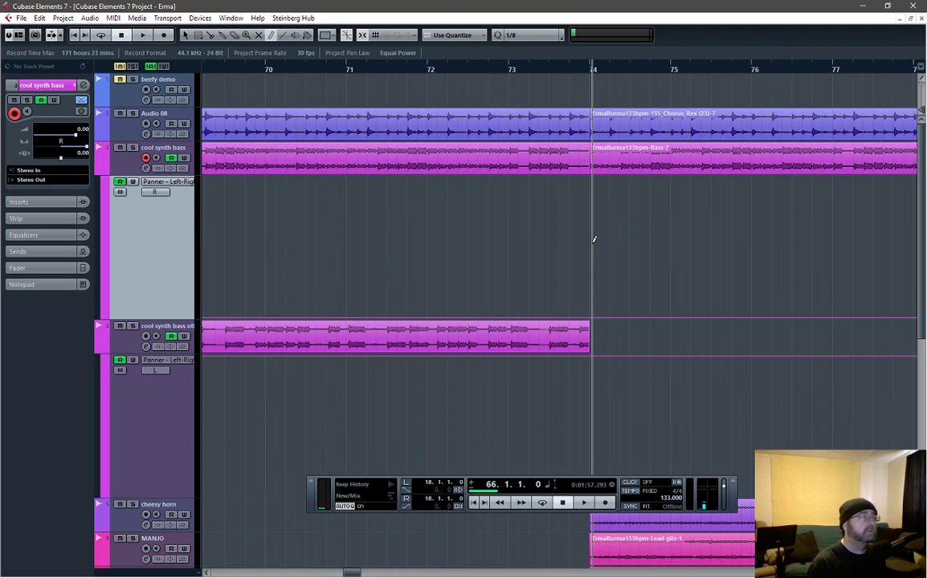
click(592, 242)
click(591, 416)
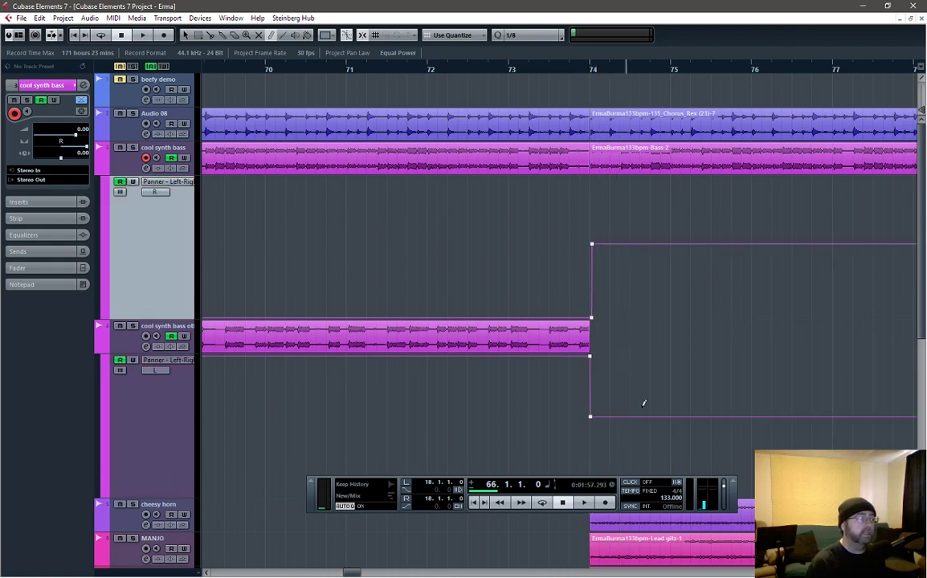
- Trim both bass events to end just before bar 74 and move the cool synth bass pan return's starting point back to that end
right_click(643, 398)
click(642, 396)
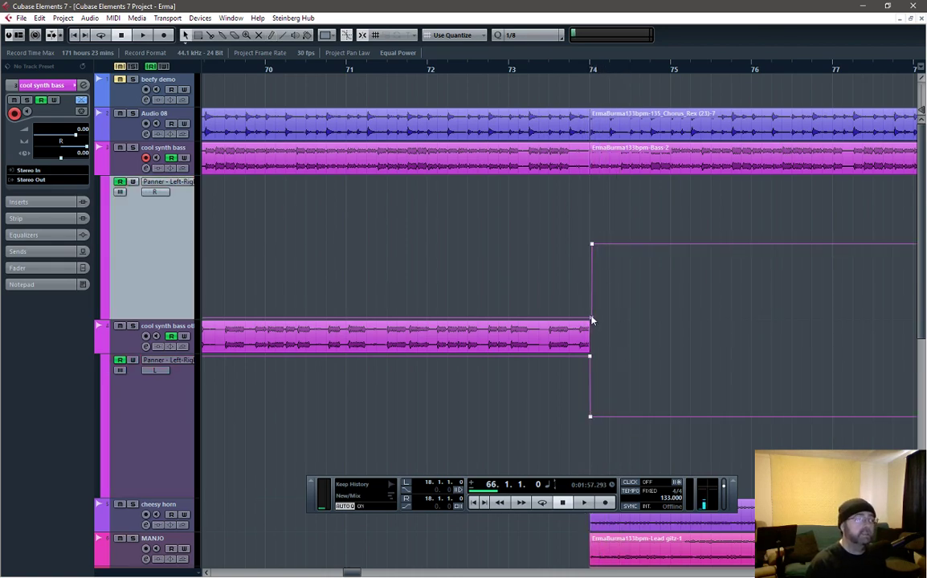
drag(591, 322, 580, 355)
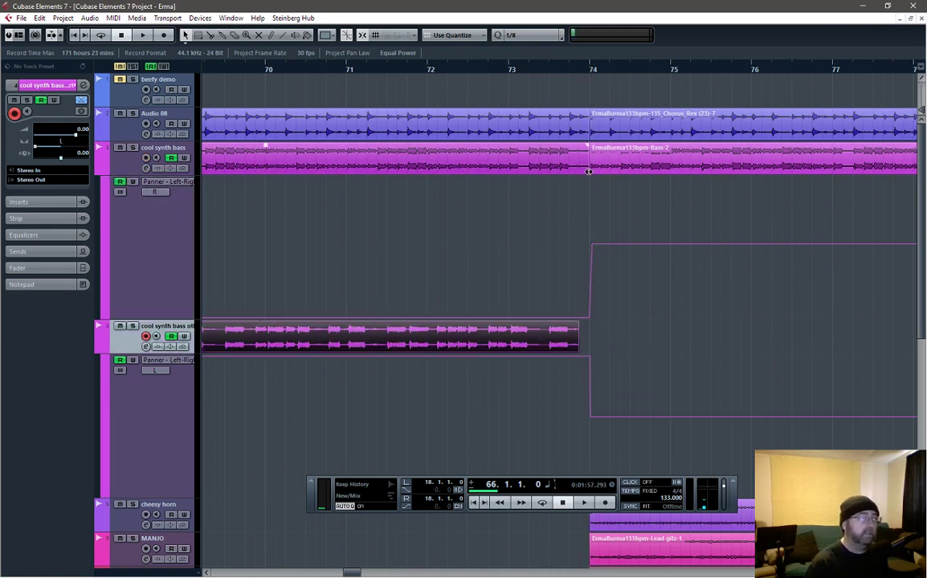
drag(588, 172, 579, 173)
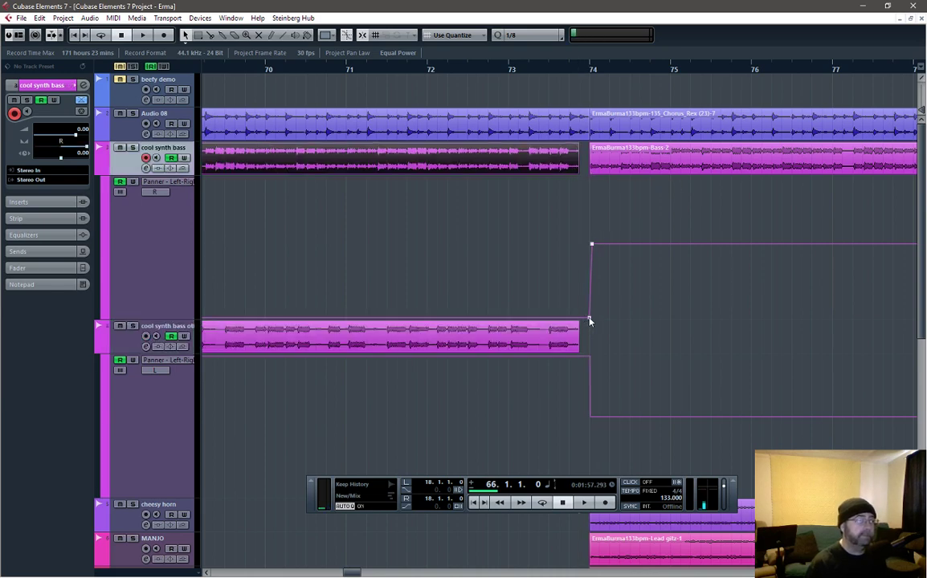
drag(590, 321, 581, 314)
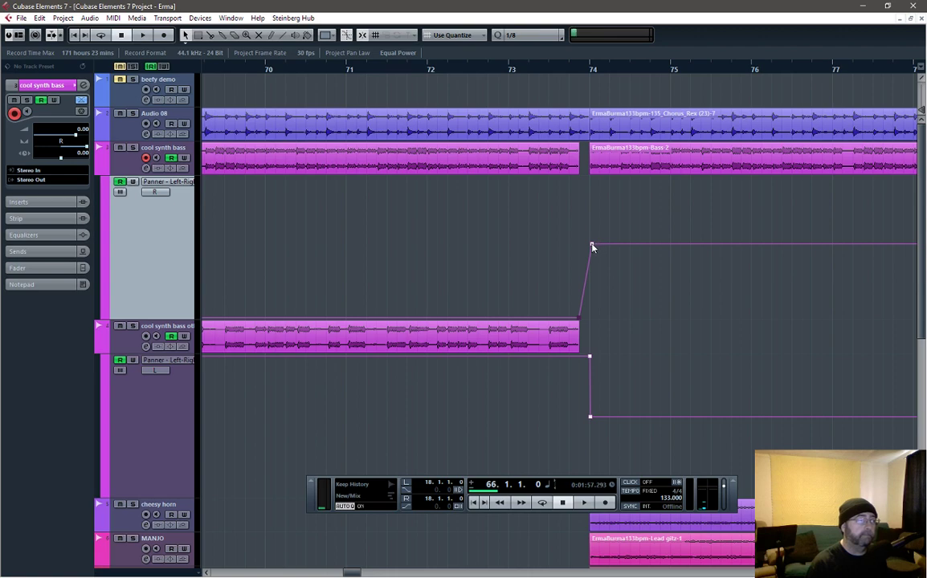
- Fine-tune both bass tracks' near-centre panner points at bar 74 and start the other bass part's pan return where its event ends
drag(592, 247, 591, 254)
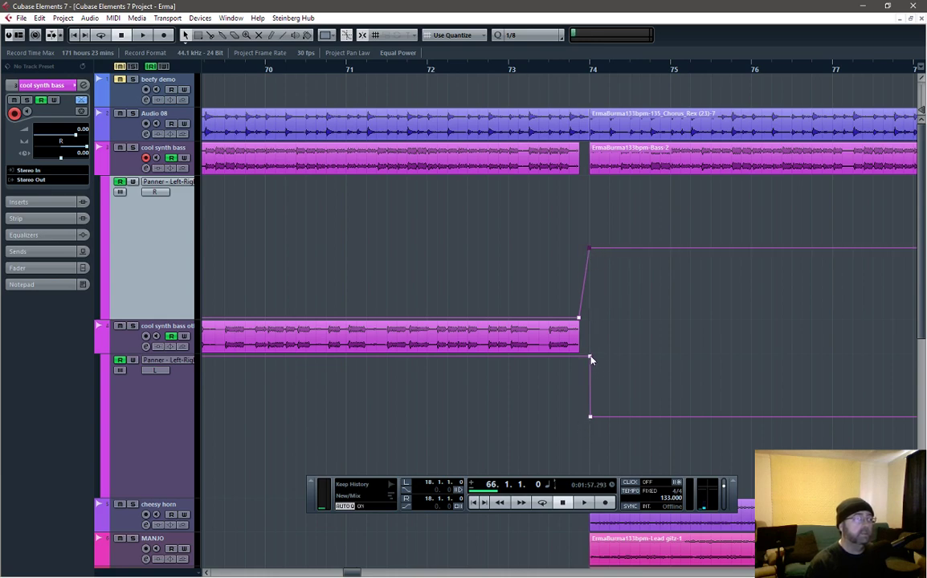
drag(590, 359, 579, 356)
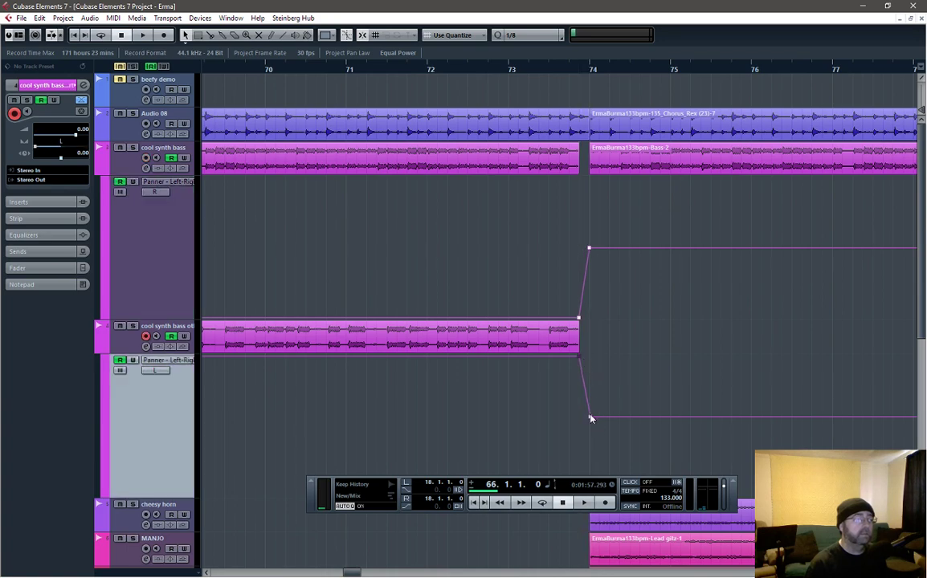
drag(590, 419, 592, 426)
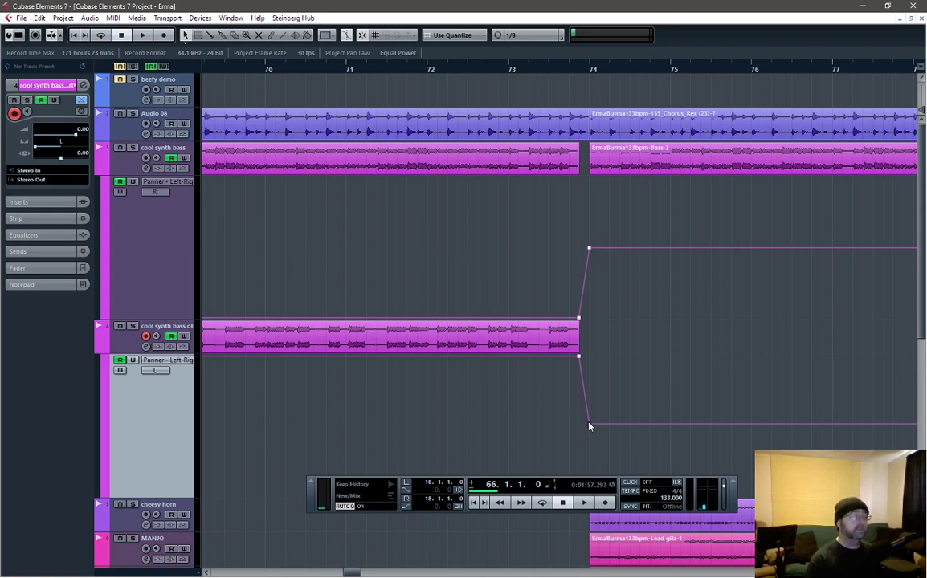
drag(585, 420, 590, 429)
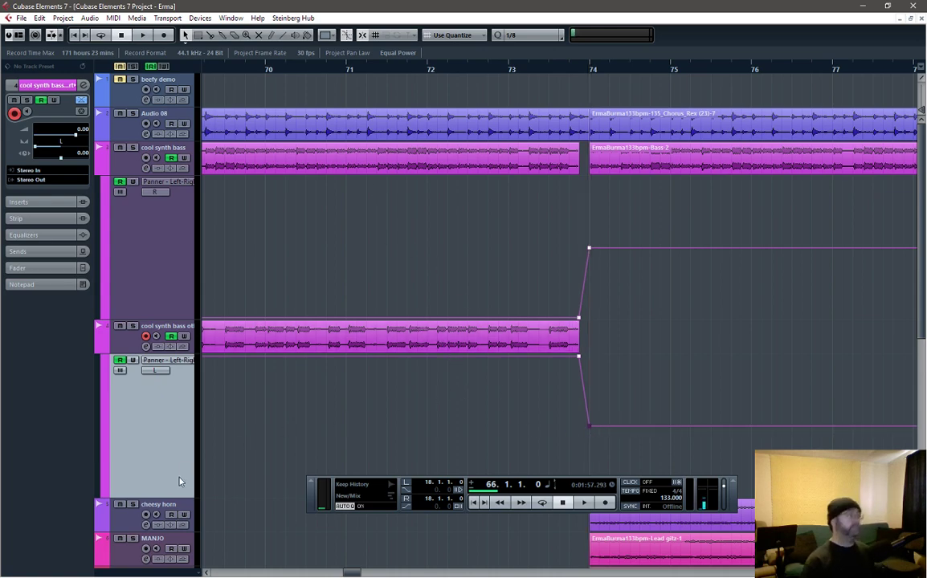
- Shrink the panner automation lanes of both bass tracks to their minimum height and place the cursor just before bar 57
drag(177, 497, 171, 393)
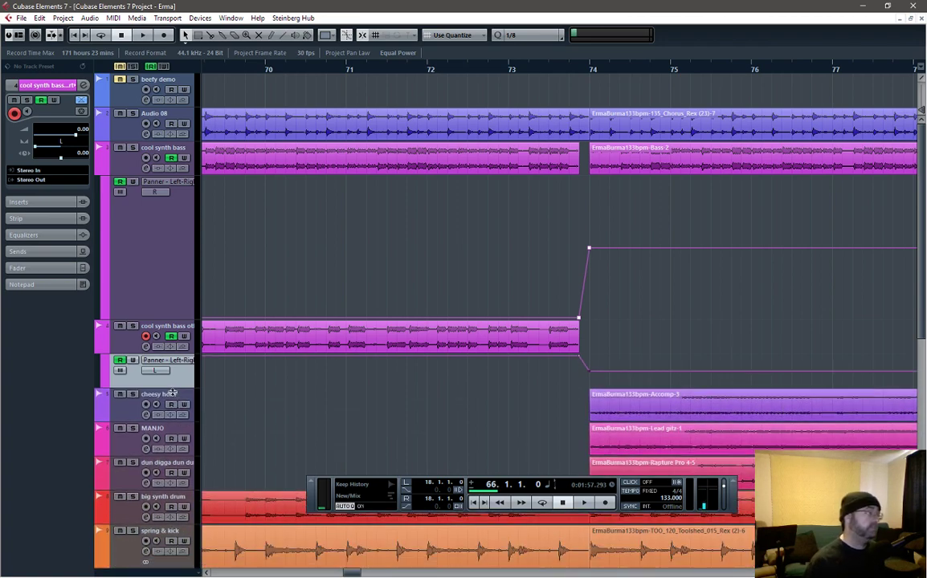
drag(178, 320, 164, 212)
key(g)
key(g)
key(g)
key(g)
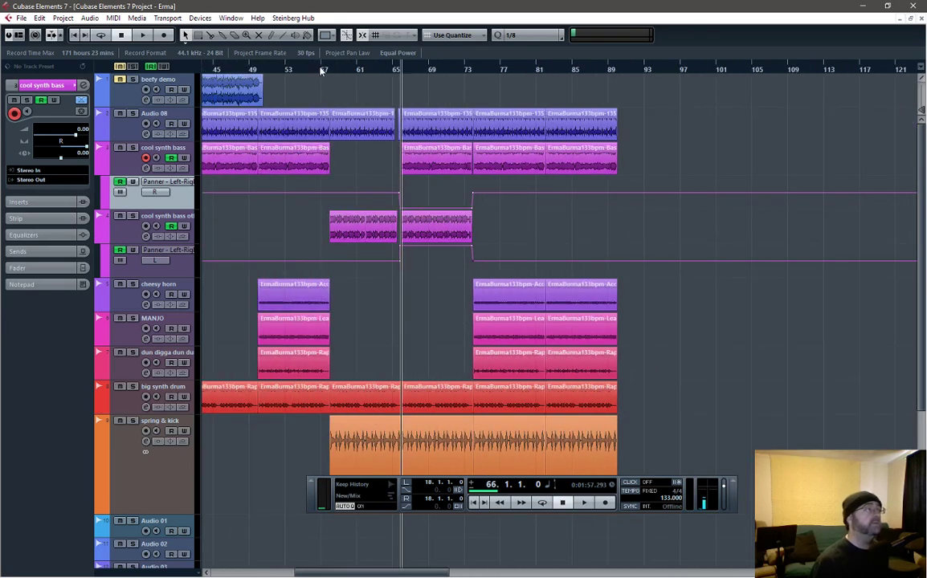
click(320, 70)
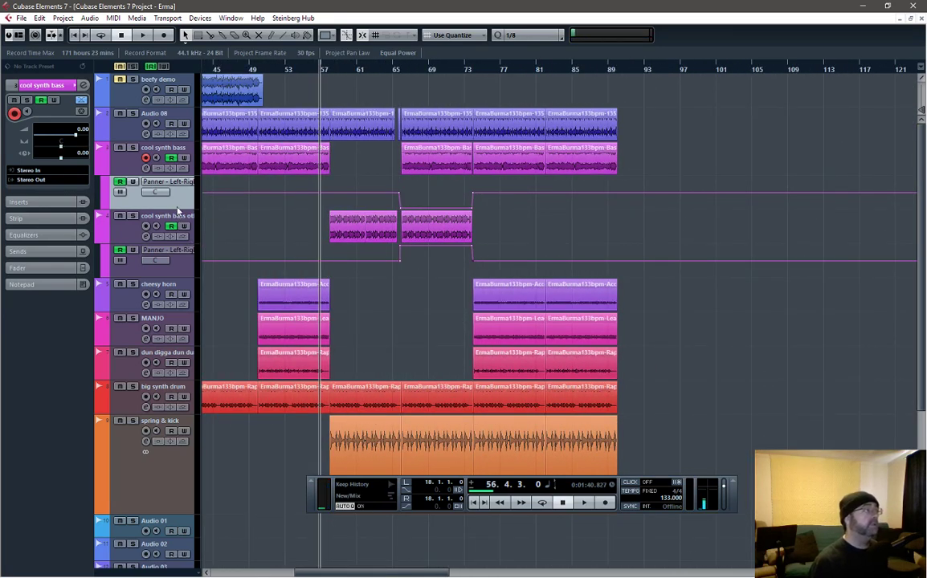
drag(177, 207, 167, 184)
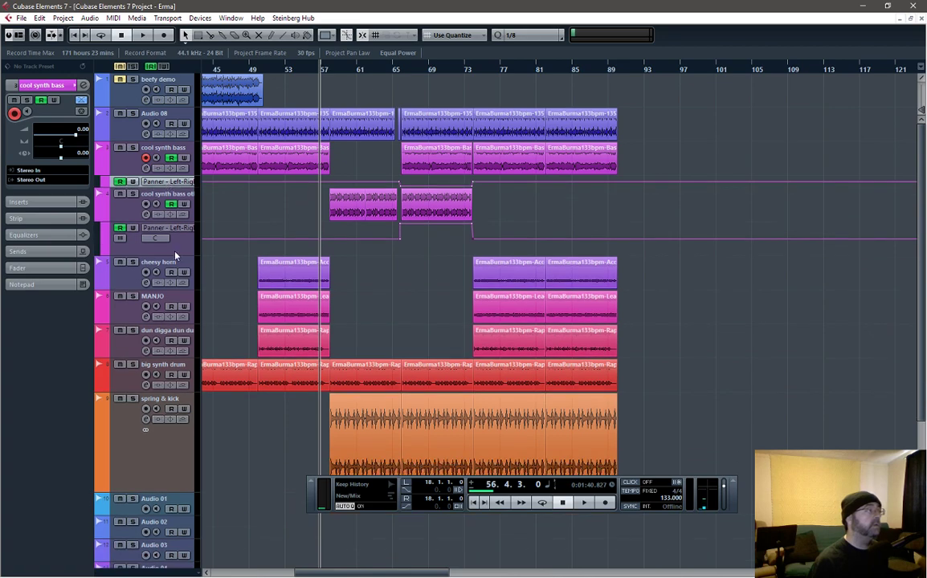
drag(175, 257, 175, 233)
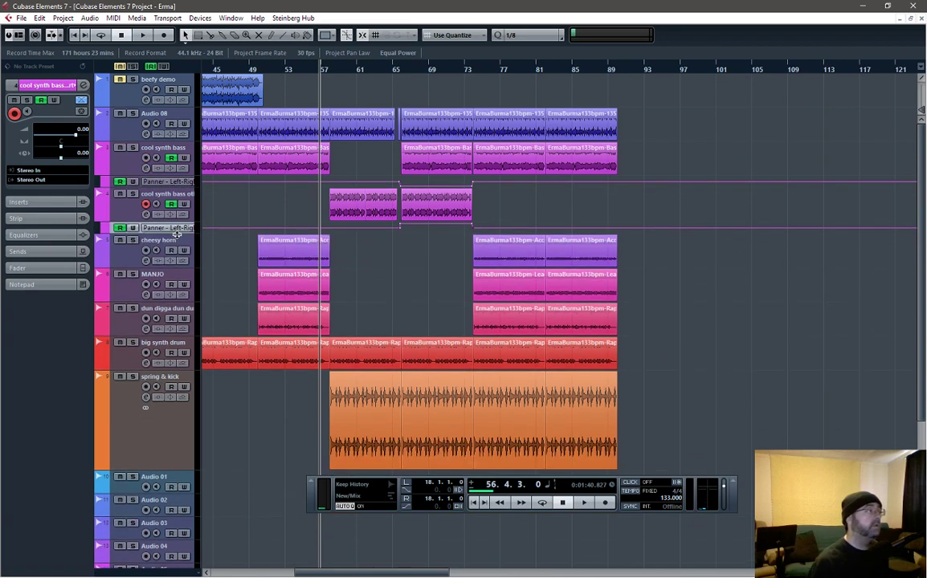
- Play the arrangement from around bar 57 and delete the big synth drum event between bars 66 and 74
drag(323, 575, 286, 575)
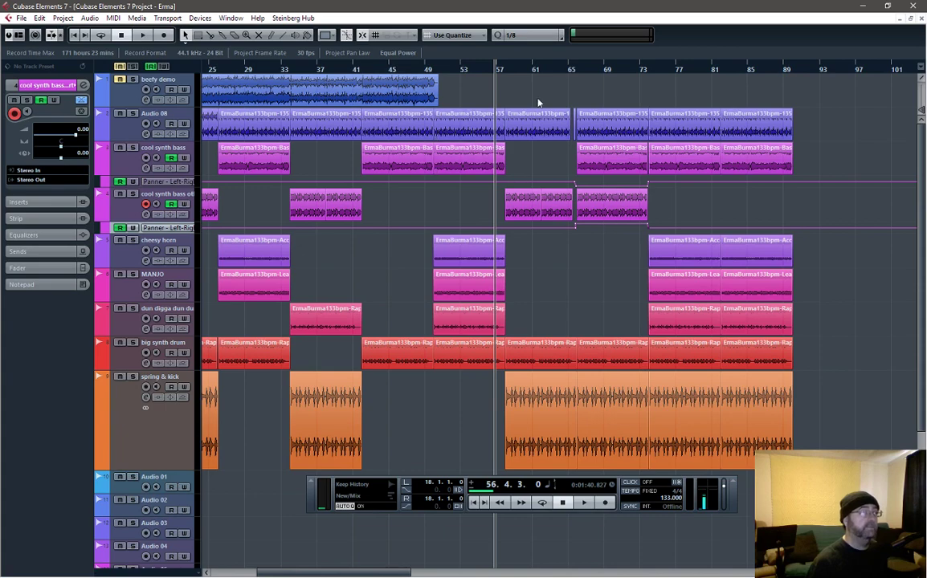
click(508, 73)
key(space)
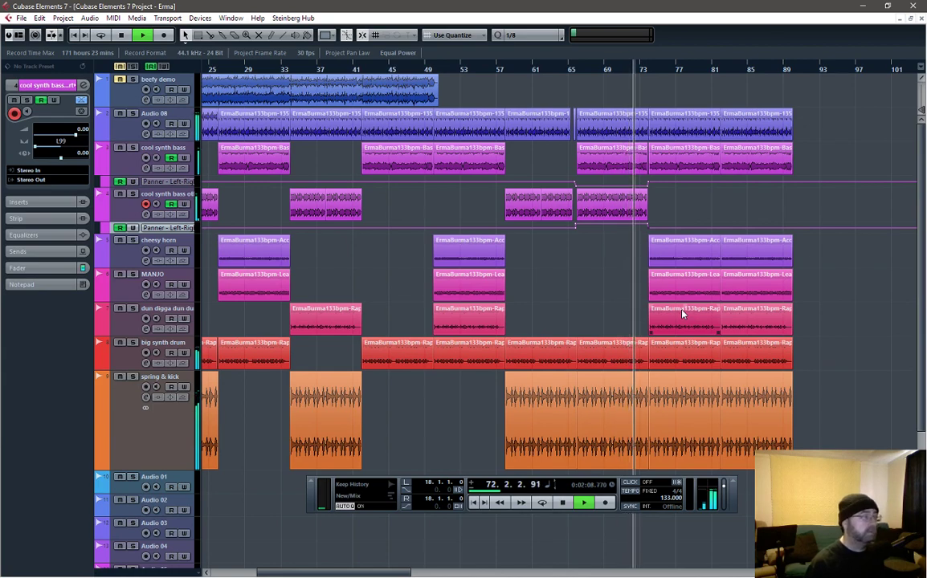
key(space)
click(604, 362)
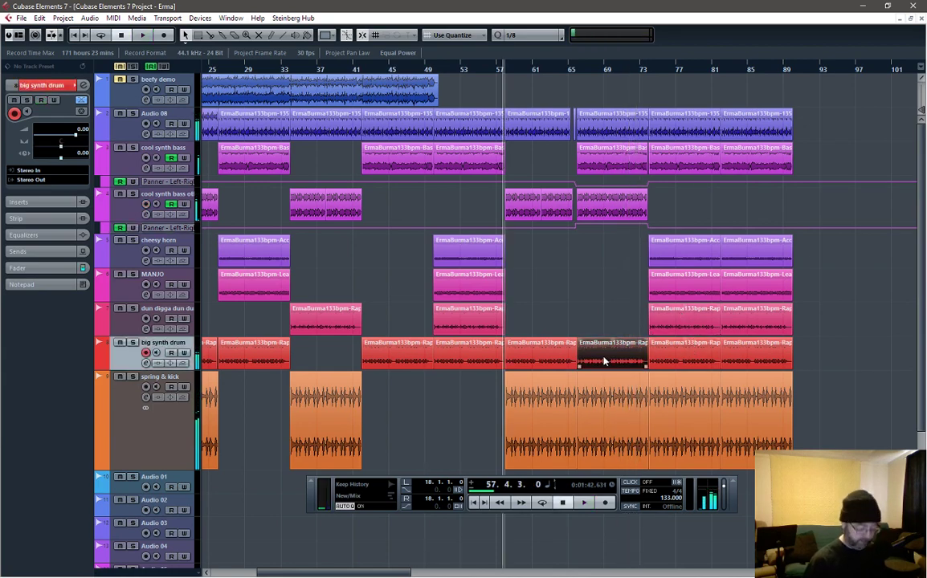
drag(604, 363, 642, 369)
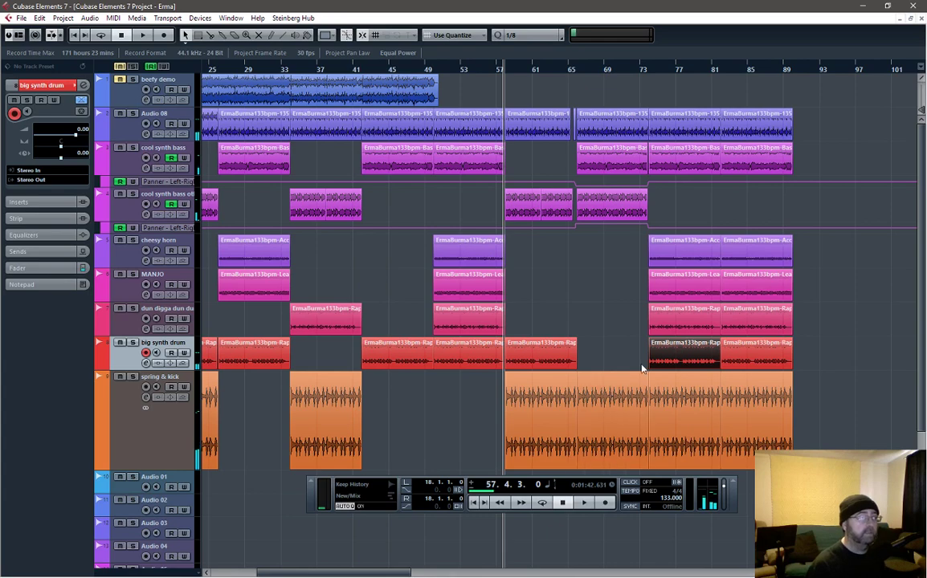
- Copy the dun digga dun event from bar 74 to bar 66 with quantize set to 1/1, and audition it from bar 65
click(665, 323)
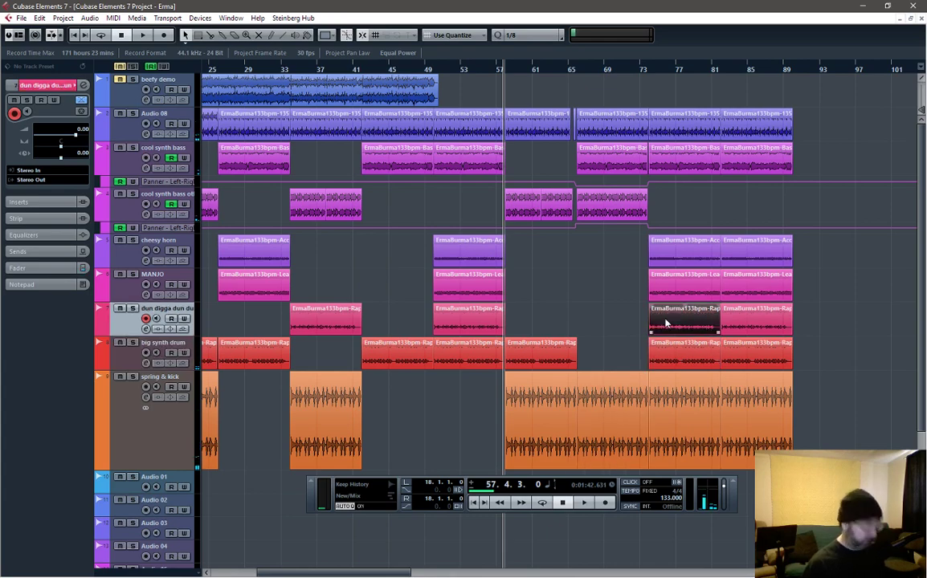
click(526, 35)
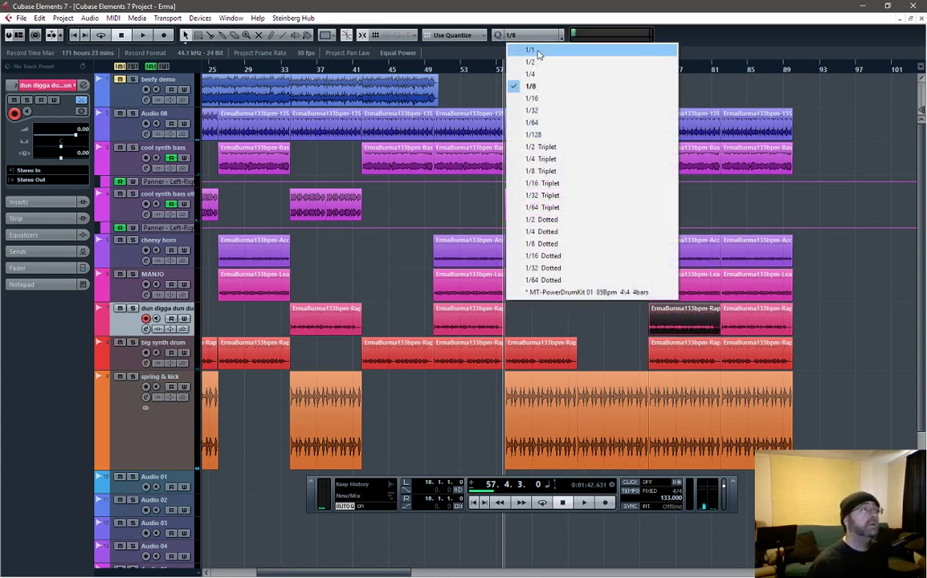
click(532, 50)
click(568, 70)
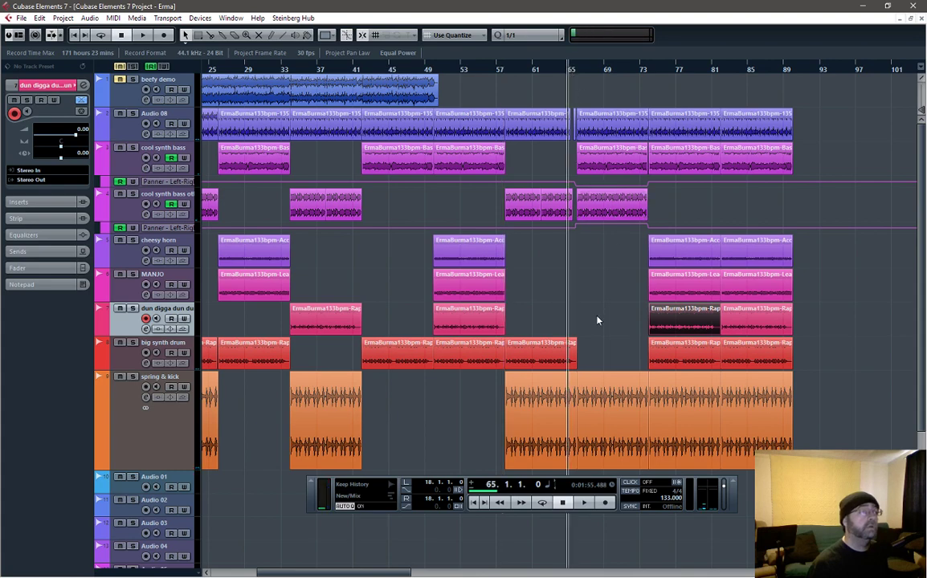
key(ctrl+v)
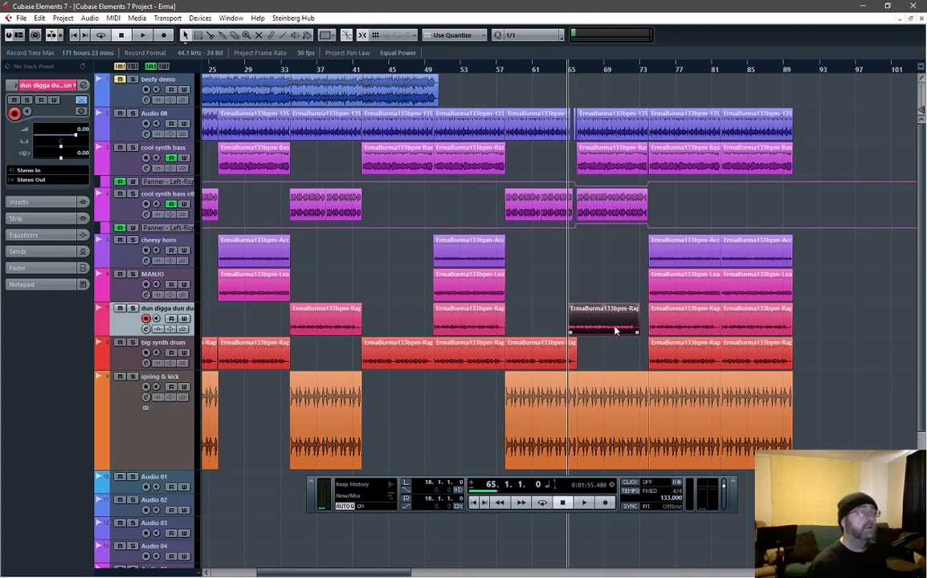
mouse_move(588, 320)
mouse_down()
mouse_move(597, 319)
mouse_move(588, 320)
mouse_up()
key(space)
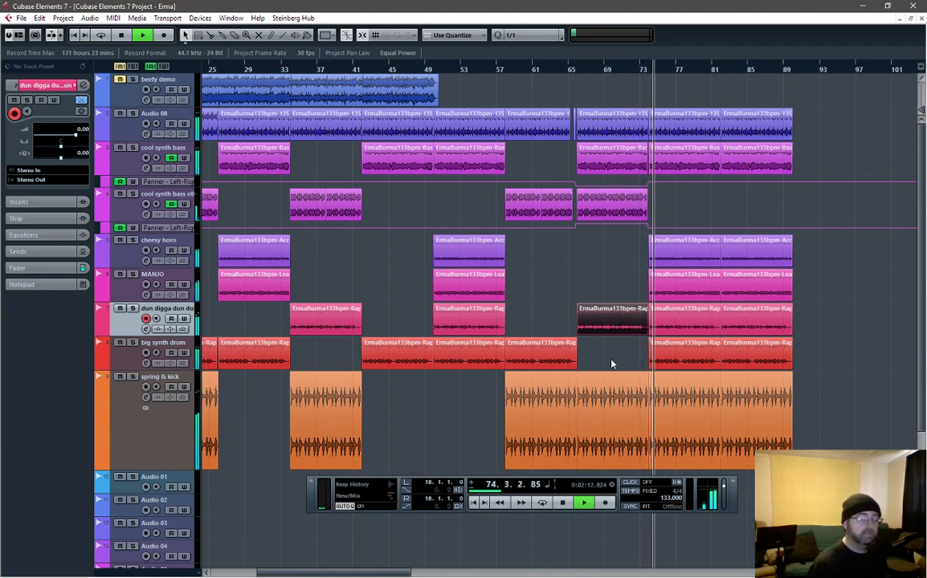
key(space)
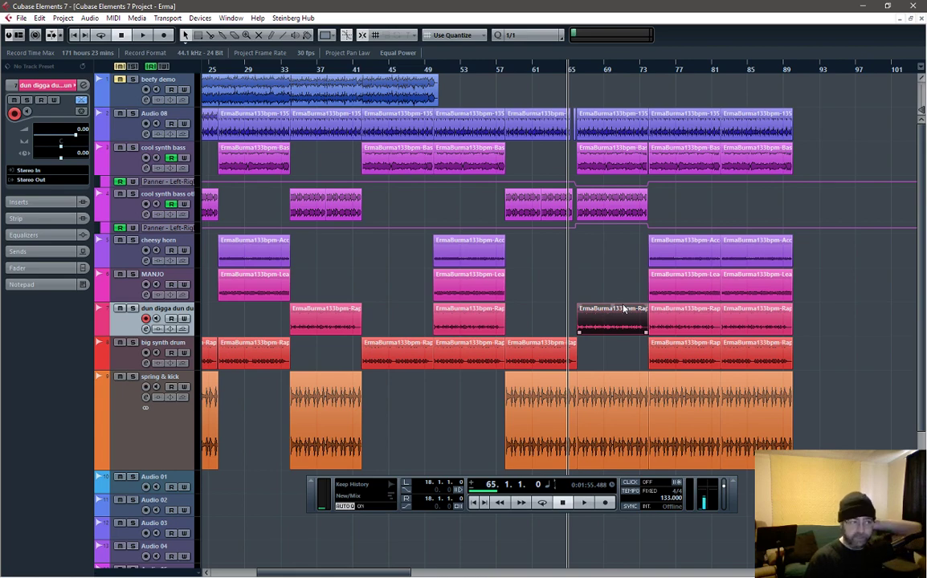
- Play from bar 57 and delete the two spring & kick events between bars 74 and 90
click(502, 70)
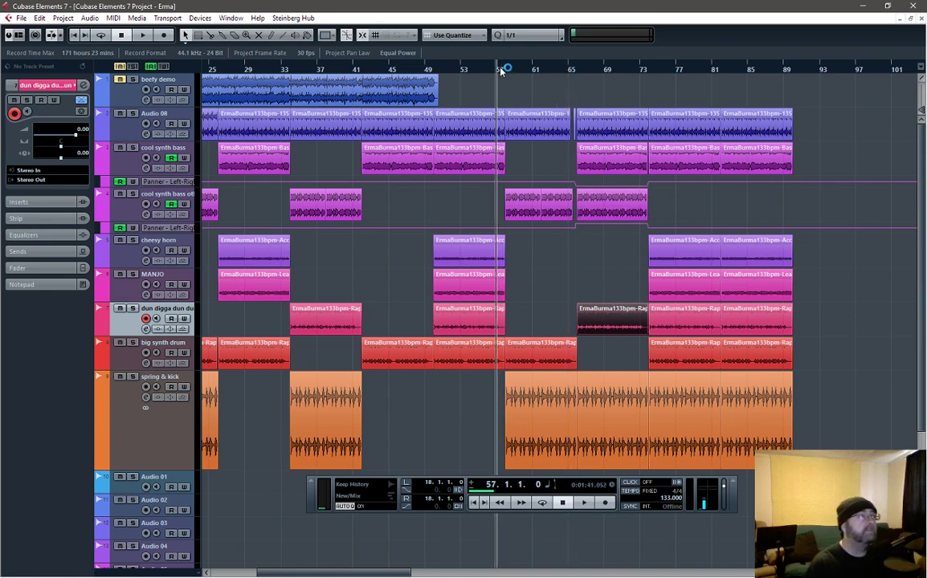
key(space)
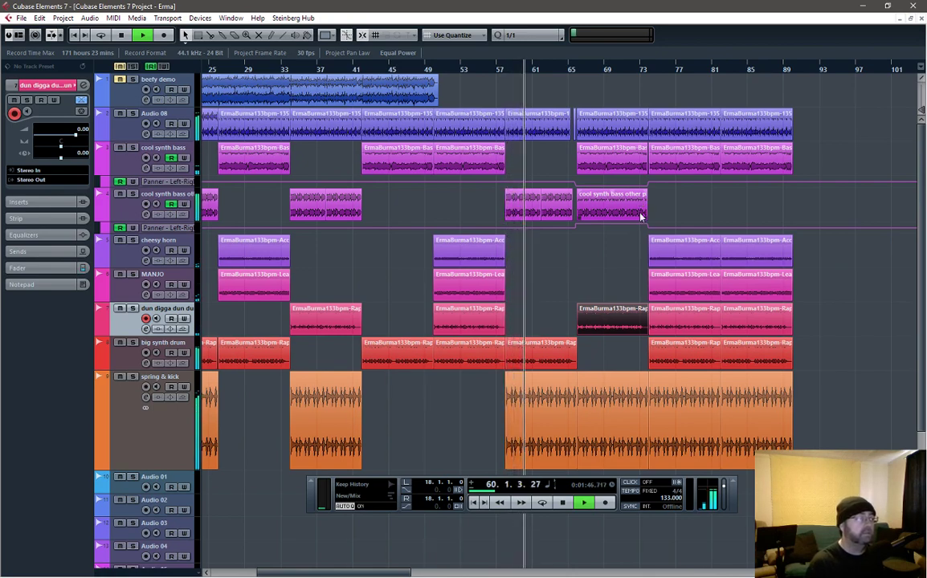
click(701, 419)
shift+click(769, 424)
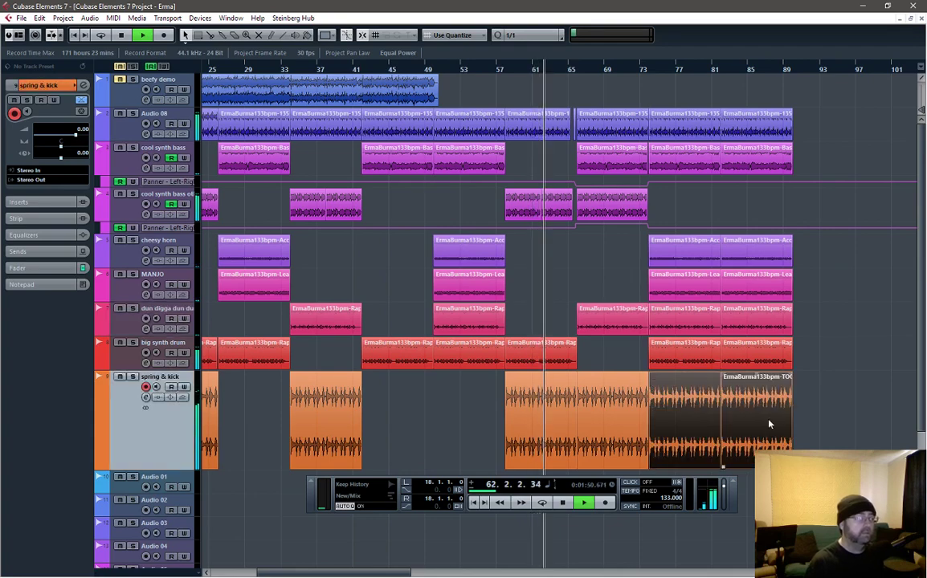
key(Delete)
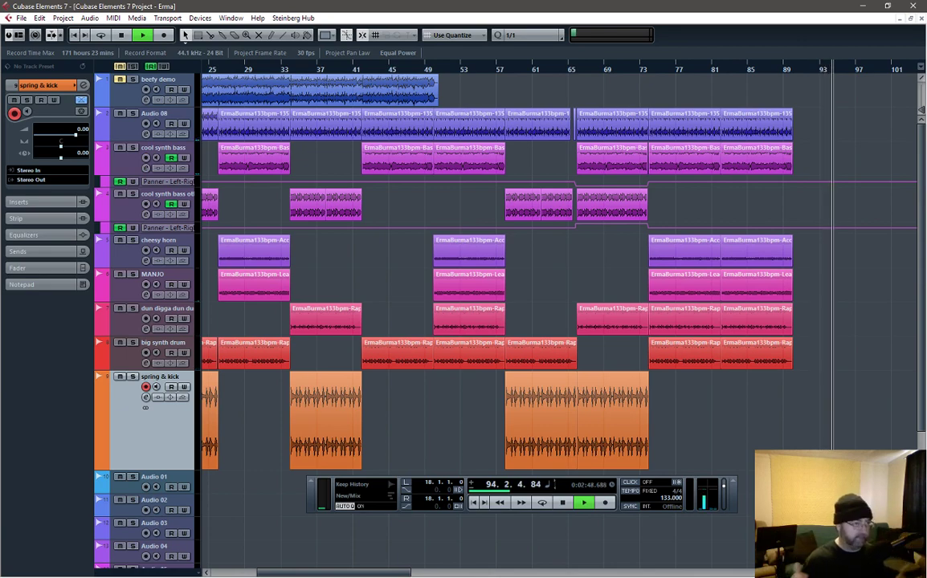
- Audition the arrangement's ending from bar 87 and again from bar 89
click(767, 67)
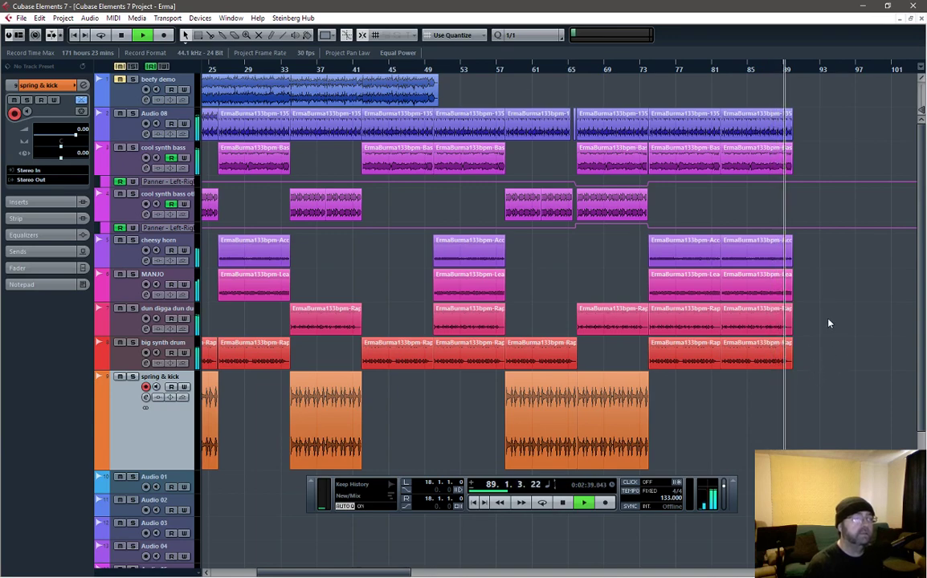
key(space)
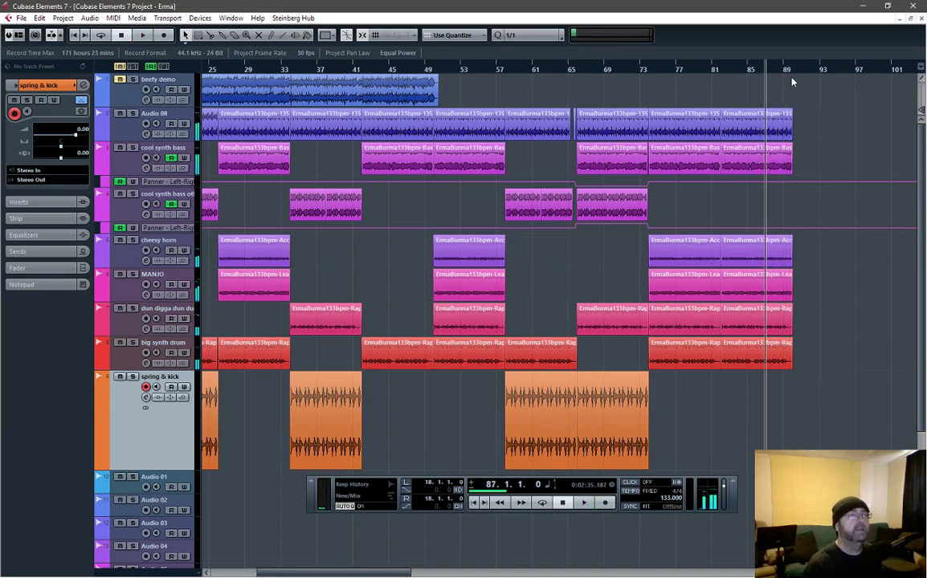
click(783, 68)
key(h)
key(h)
key(h)
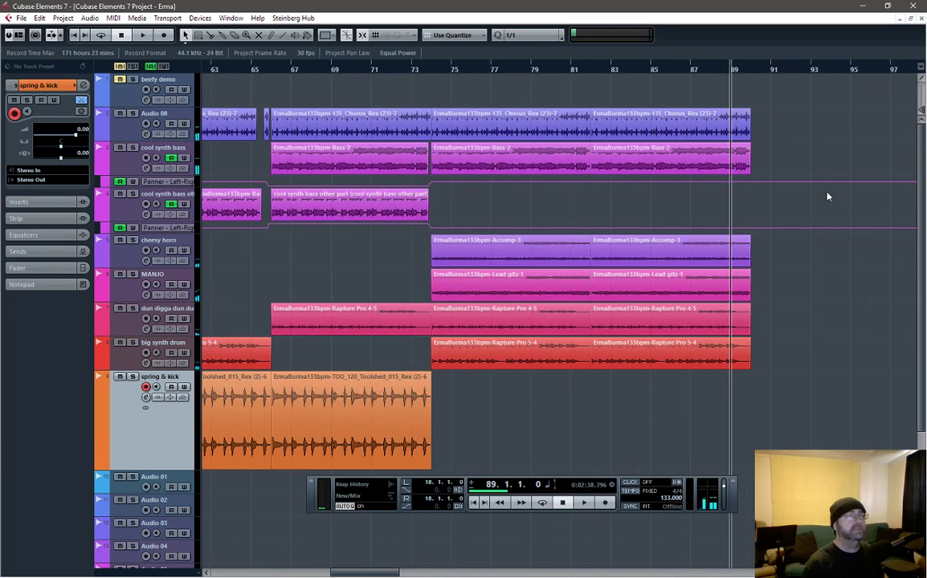
key(h)
key(space)
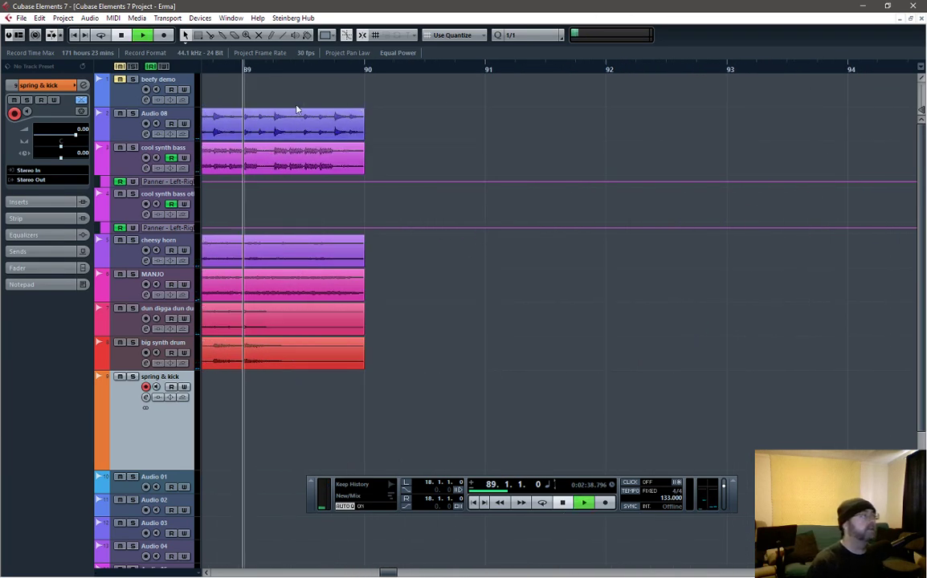
key(space)
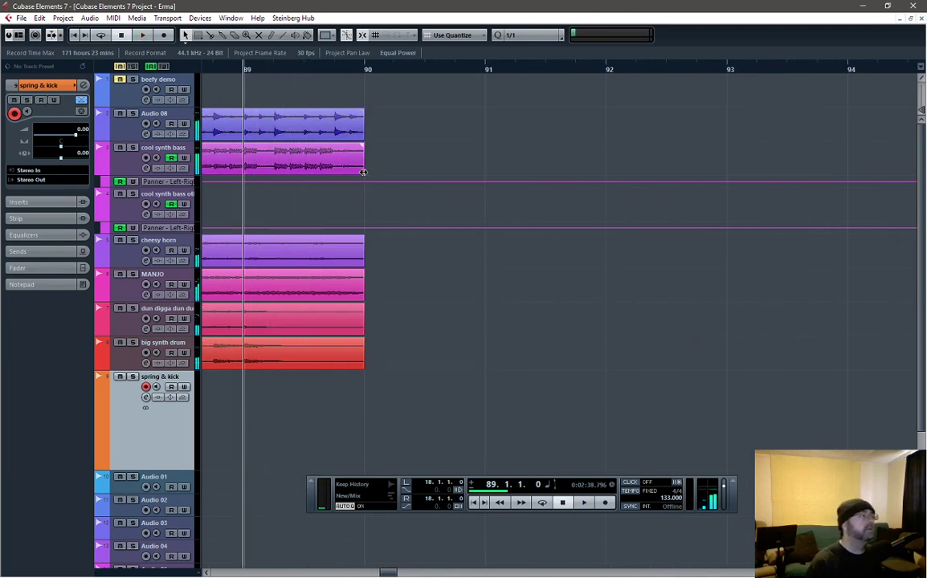
- Set quantize to 1/8 and trim the last cool synth bass event to end just past the middle of bar 89
click(351, 174)
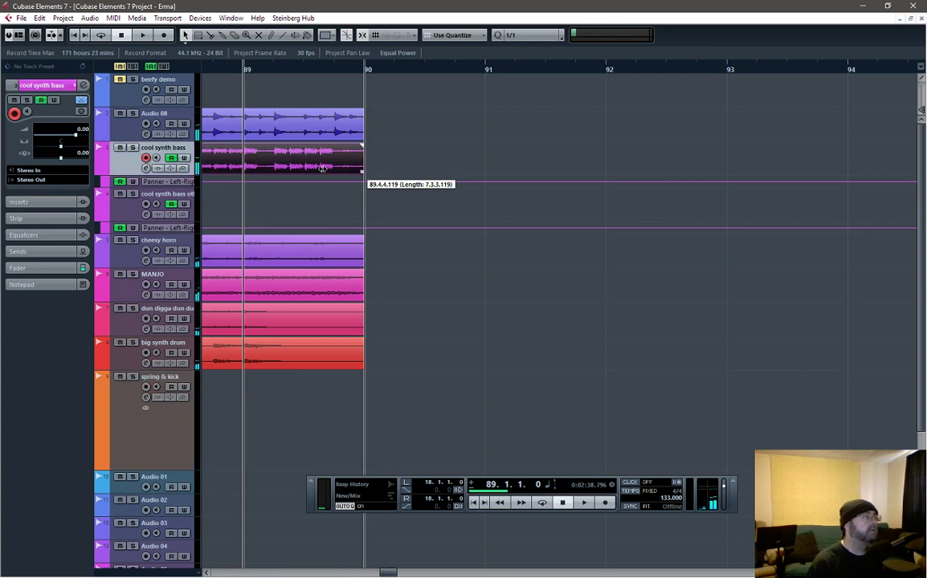
click(539, 35)
click(544, 87)
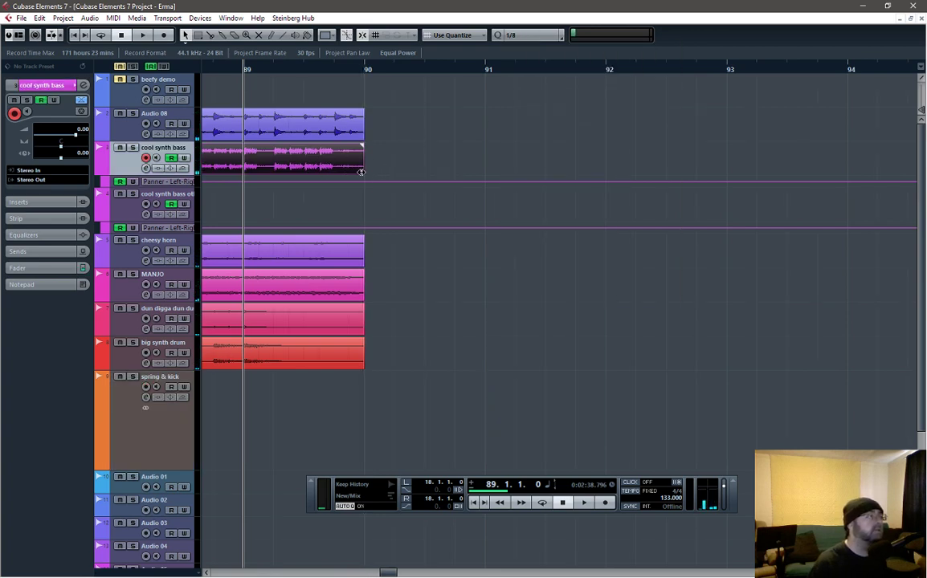
drag(360, 172, 319, 172)
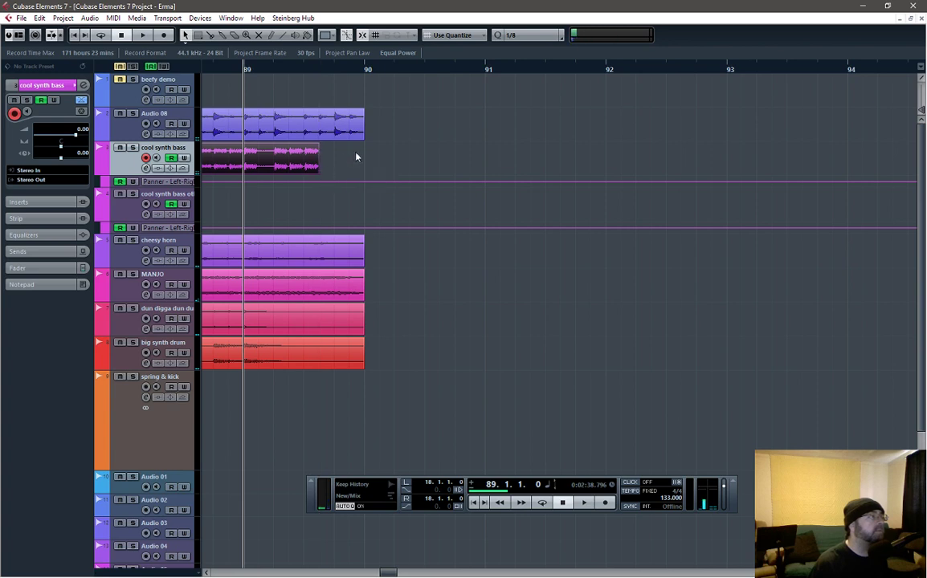
- Select the last Audio 08 event, solo its track and audition it twice from bar 89
drag(361, 137, 361, 137)
right_click(341, 143)
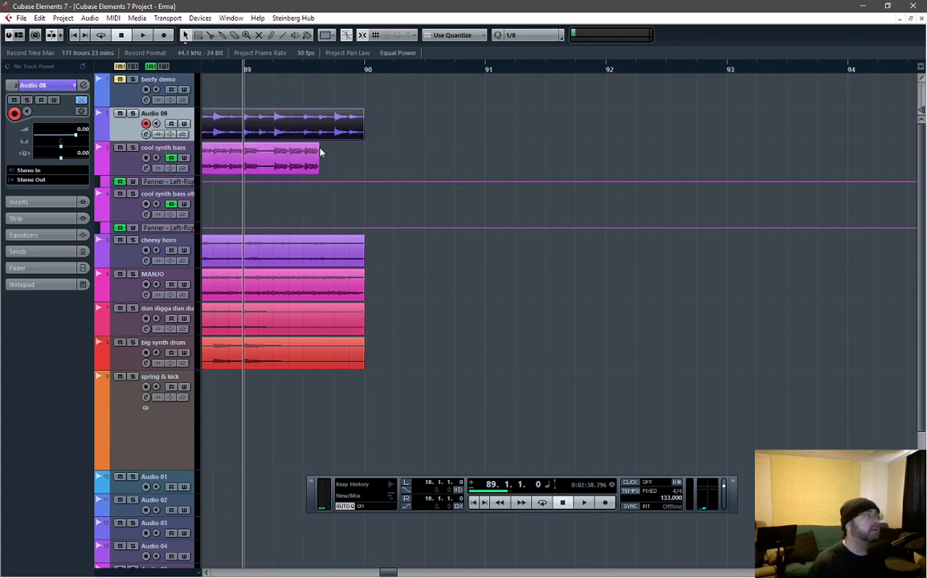
click(134, 115)
key(space)
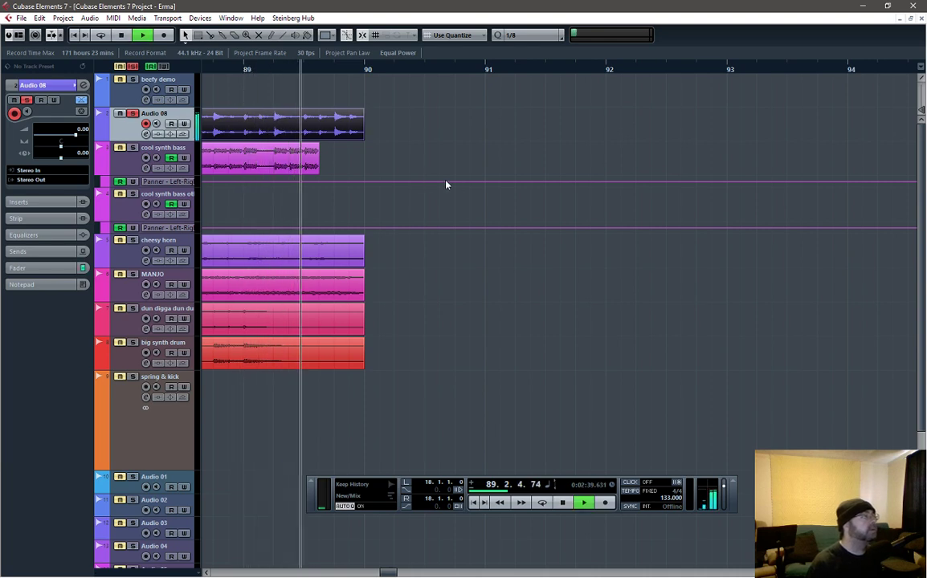
key(space)
key(space)
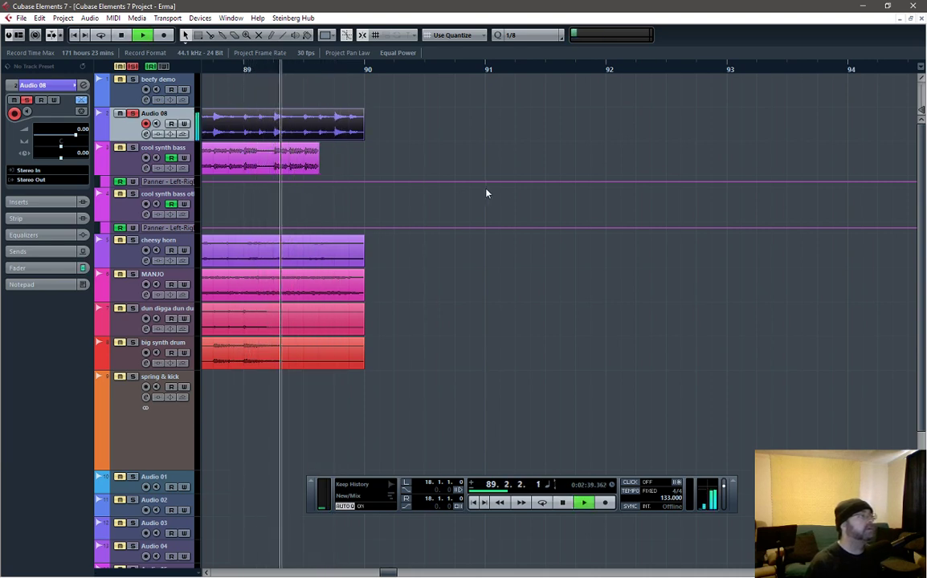
key(space)
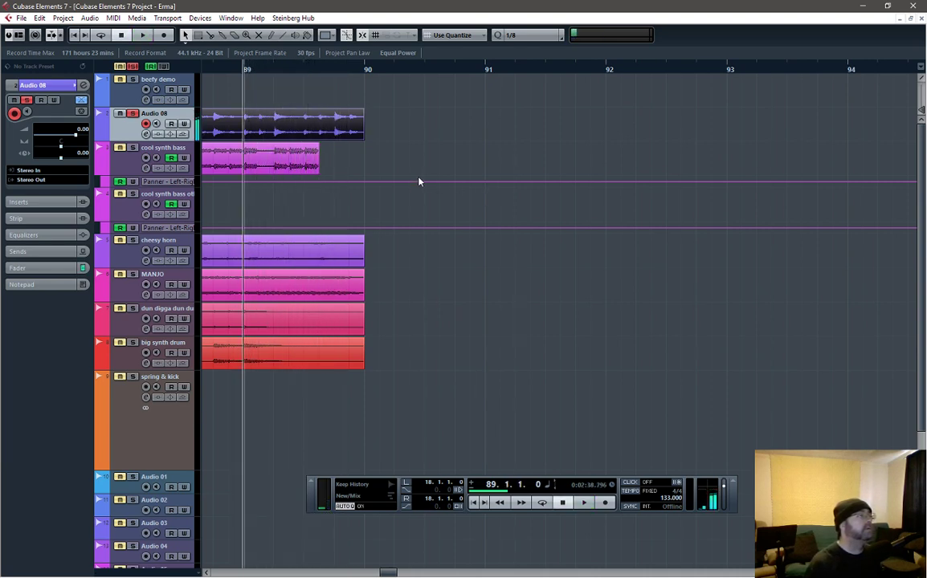
- Extend the last Audio 08 event to just before bar 91, unsolo its track and audition from bar 89
drag(361, 139, 465, 136)
key(space)
key(space)
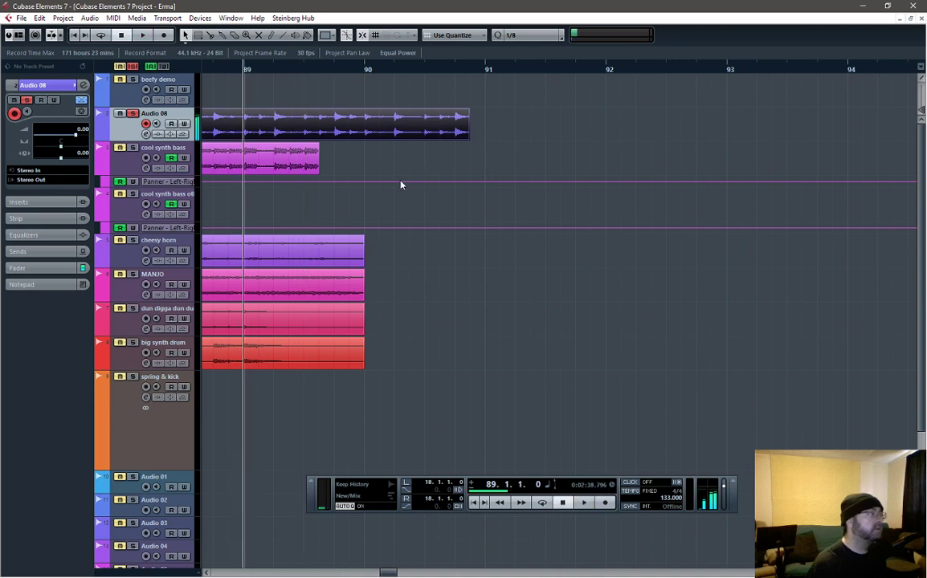
key(space)
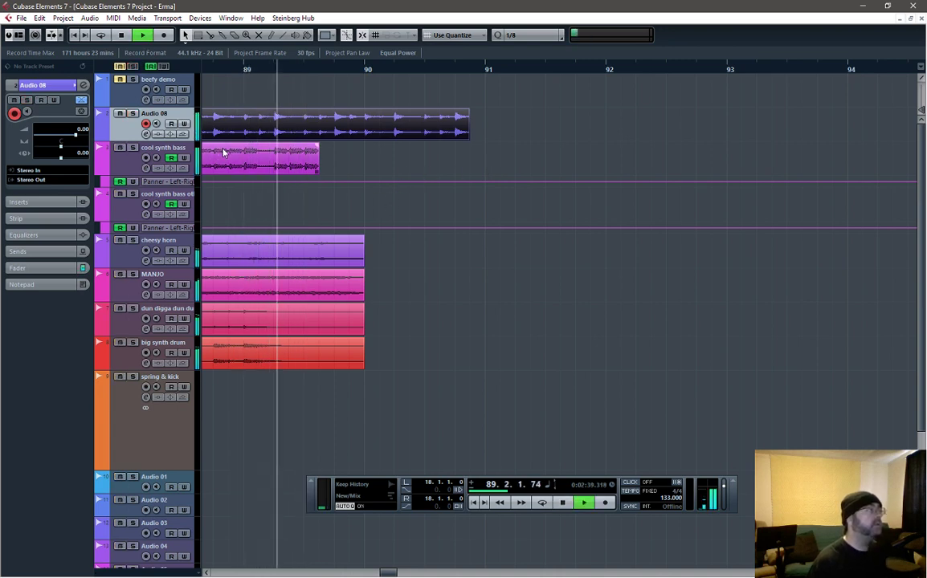
key(space)
key(space)
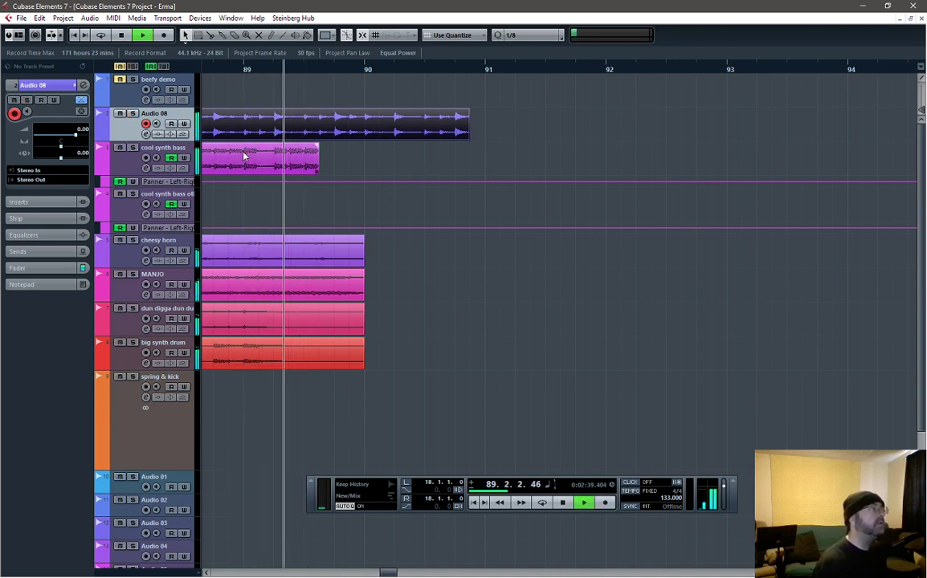
key(space)
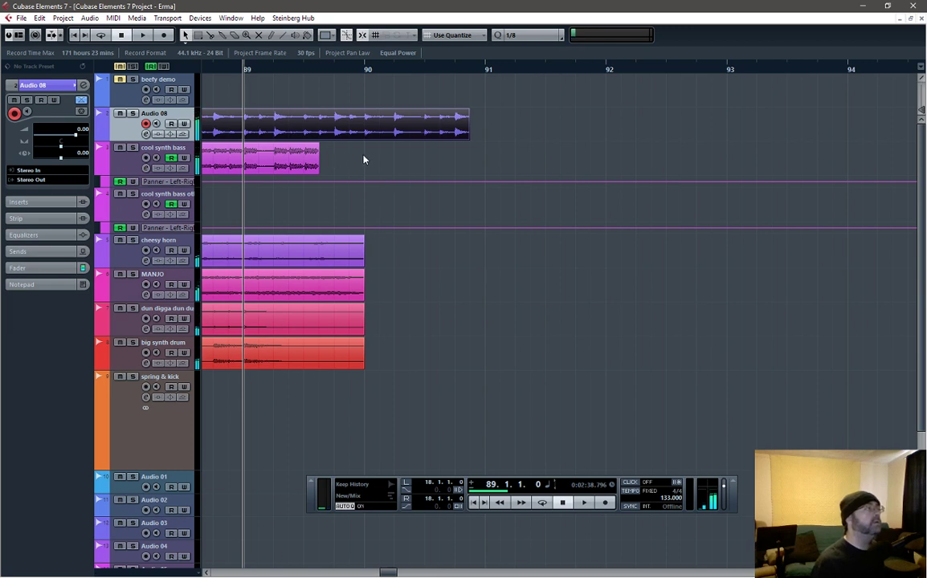
- Split the Audio 08 event at 90.3.1 and trim the front part back to end at 89.2.3
right_click(432, 160)
click(457, 156)
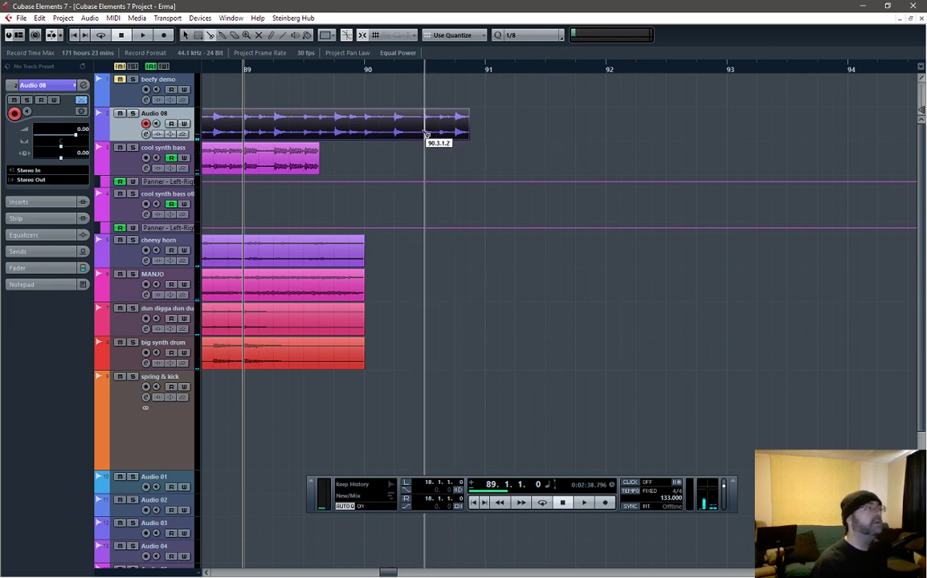
click(424, 129)
drag(423, 138, 289, 141)
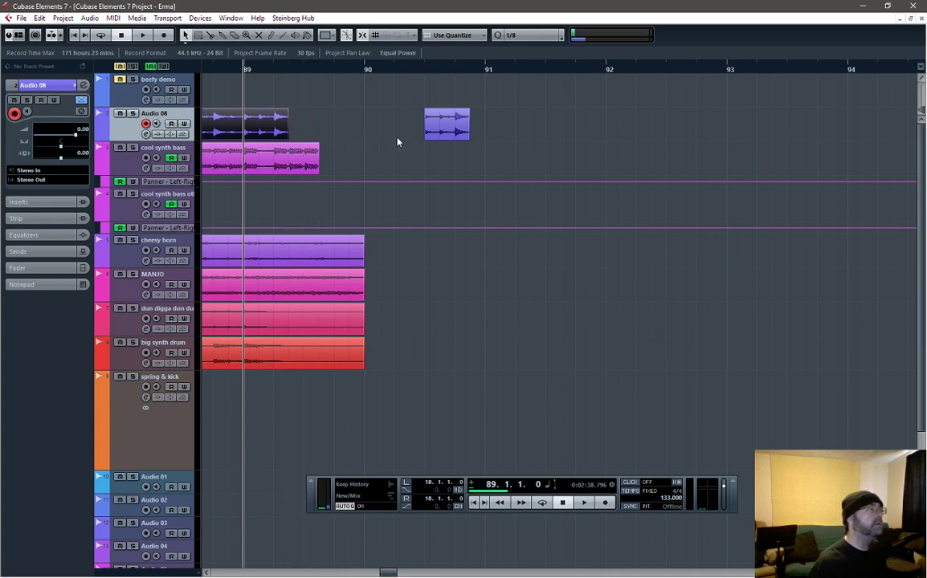
- Move the split-off Audio 08 piece up against the trimmed event and audition the join from bar 89
drag(425, 139, 315, 130)
key(space)
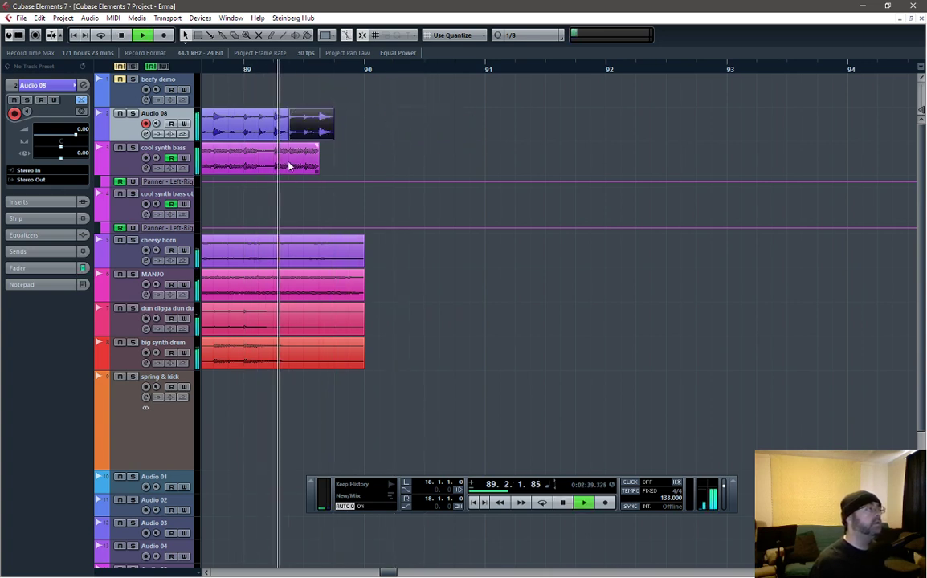
key(space)
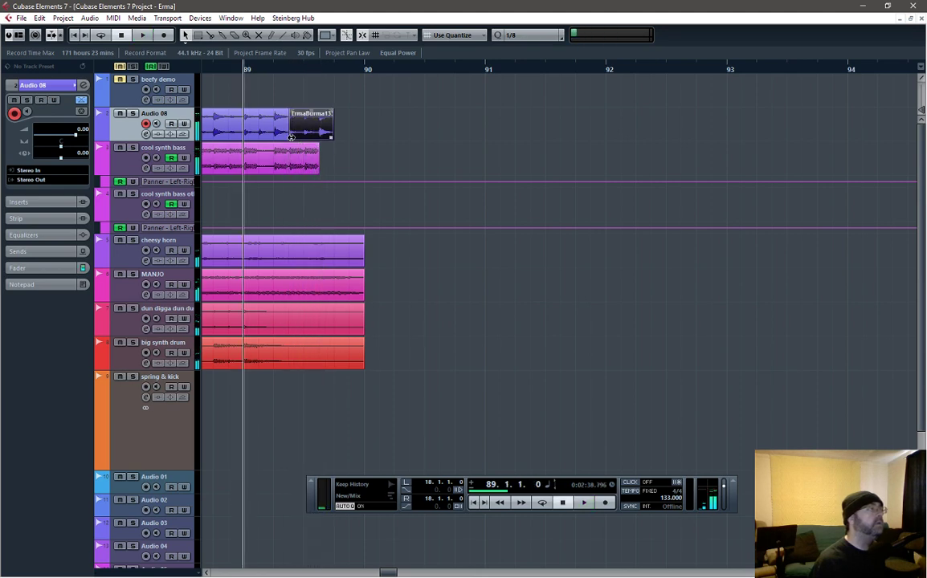
- Trim an eighth note off the start of the last Audio 08 piece, close the gap before it and audition from bar 89
drag(291, 137, 304, 135)
key(space)
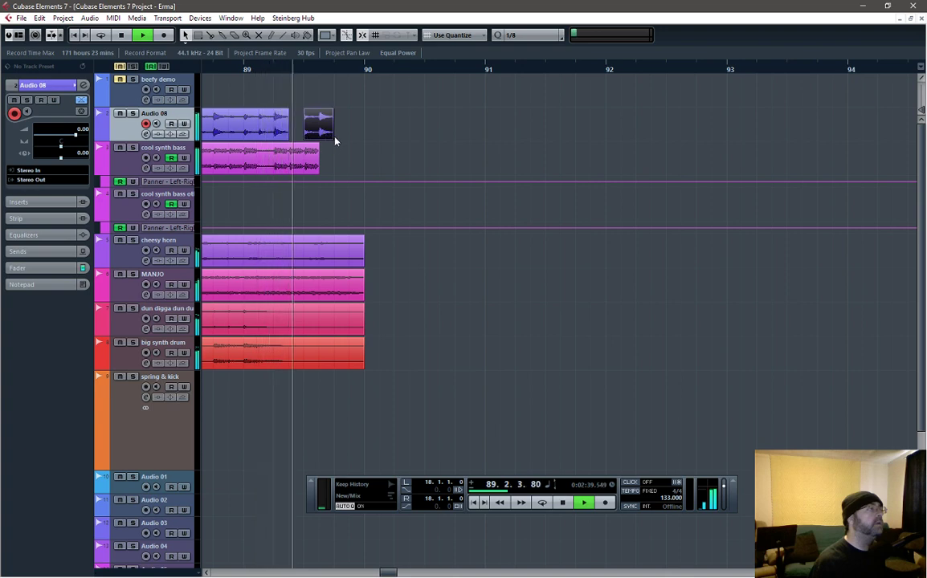
key(space)
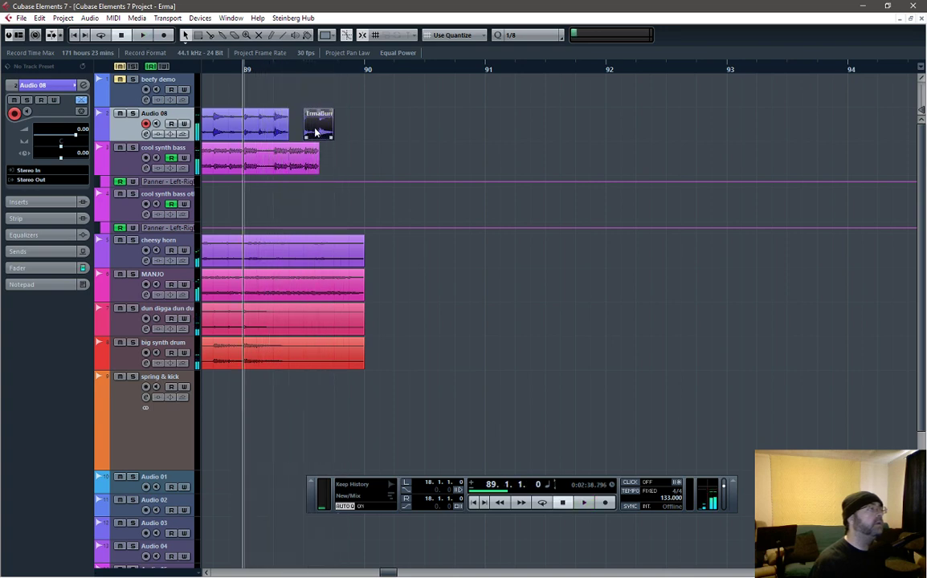
drag(319, 131, 304, 130)
key(space)
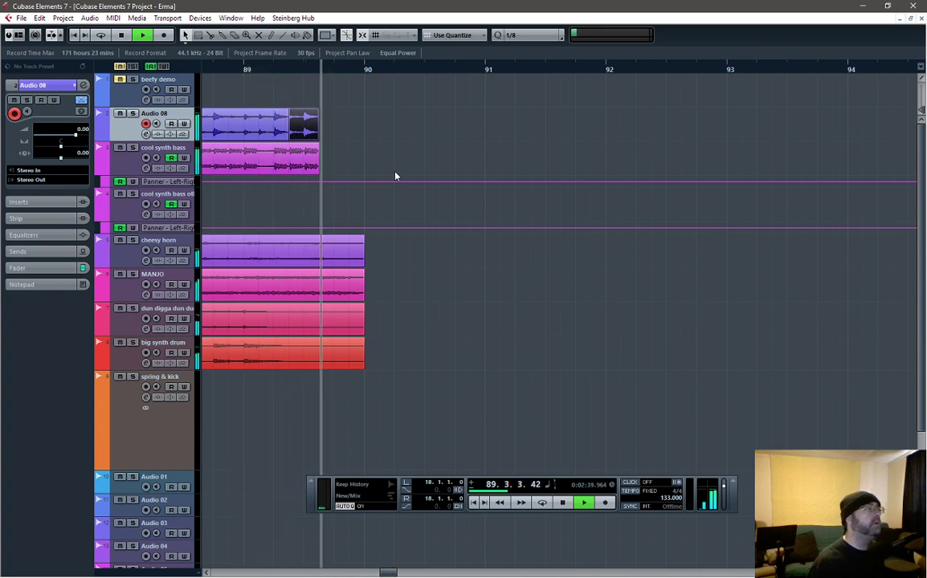
key(space)
- Move the boundary between the last two Audio 08 events back to 89.2.1 and audition it twice from bar 89
drag(288, 128, 275, 129)
key(space)
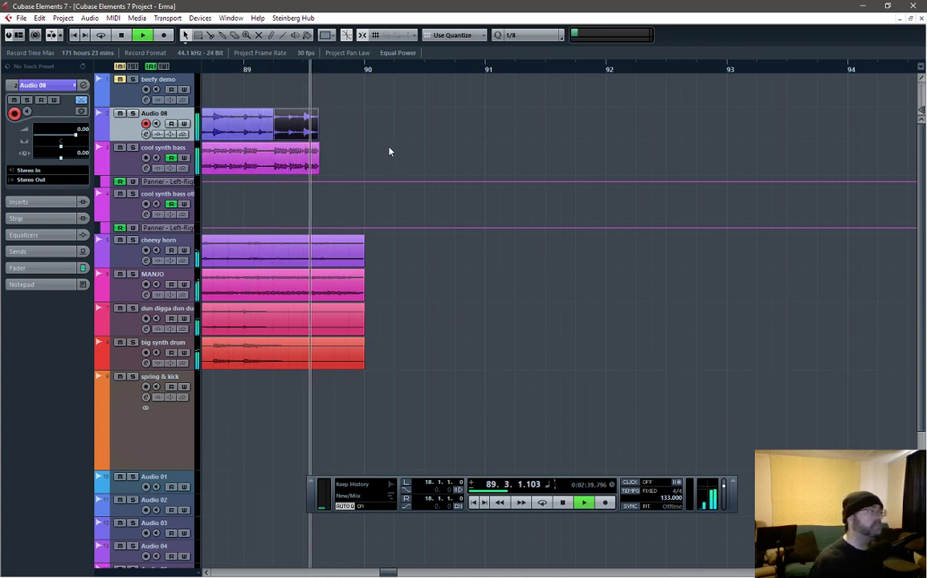
key(space)
key(space)
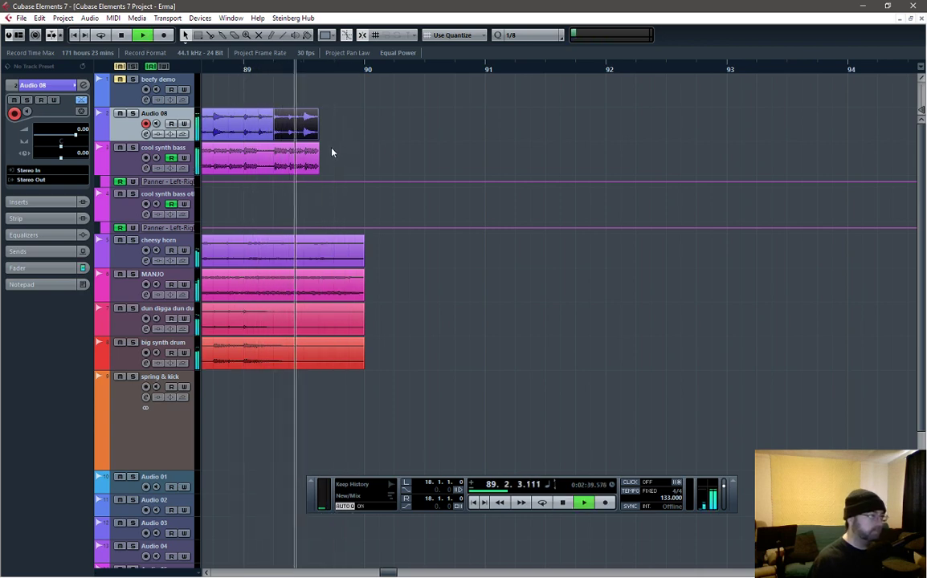
key(space)
- Trim the last Audio 08 piece to its final eighth-note hit, paste copies at 89.2.1 and 89.2.3, and audition from bar 89
drag(275, 132, 301, 136)
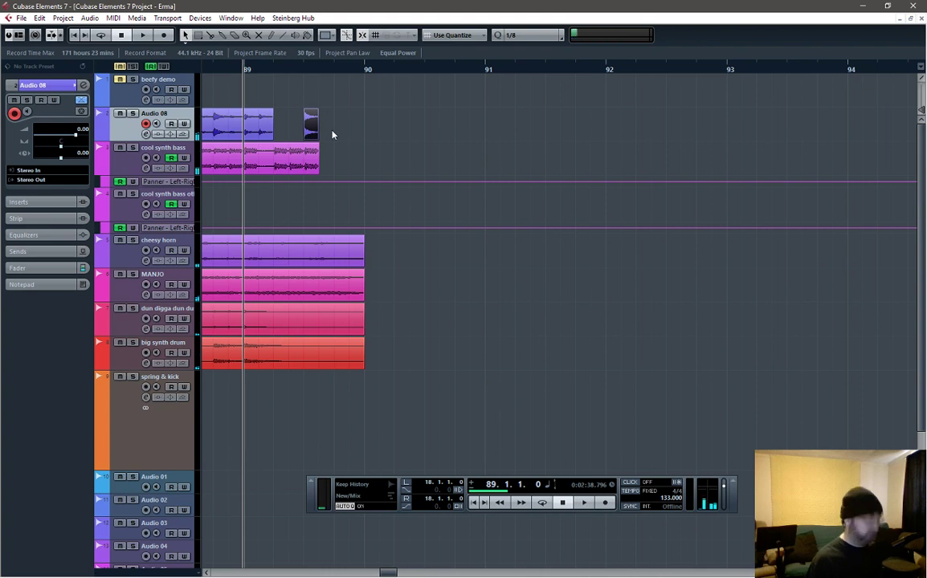
click(274, 69)
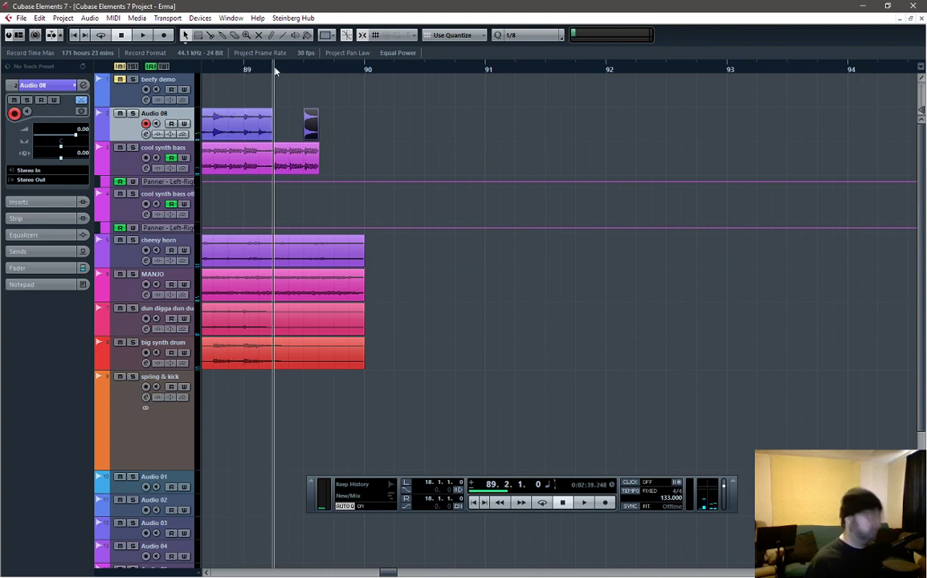
click(291, 71)
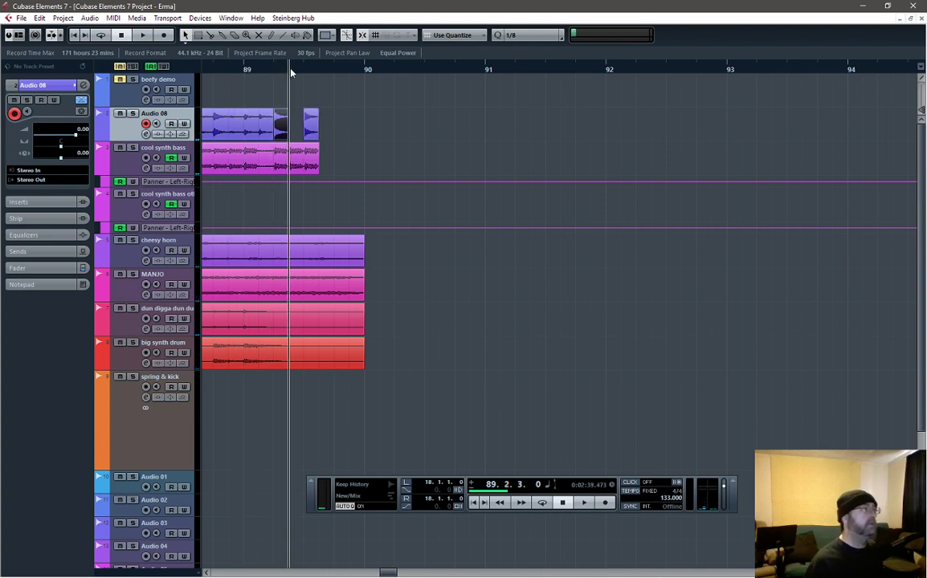
click(246, 71)
key(space)
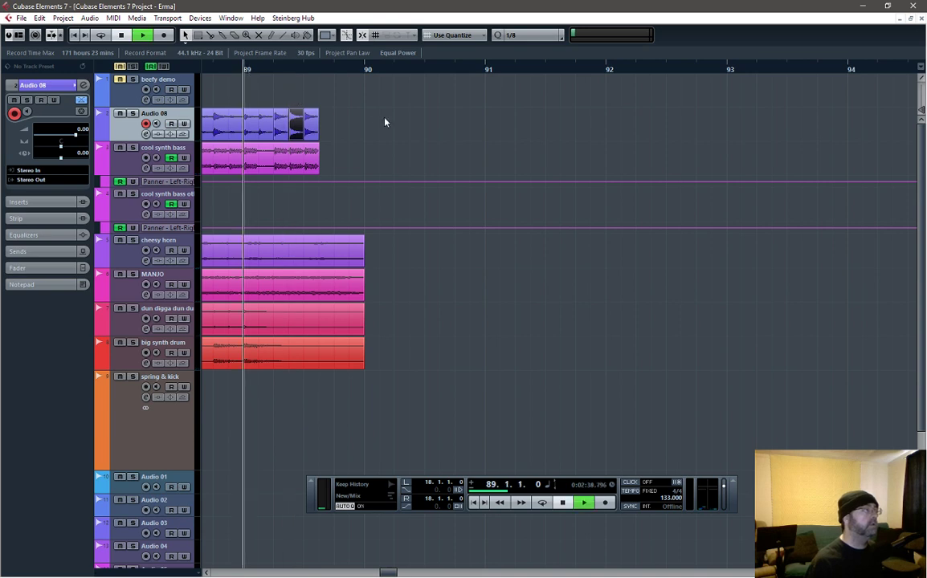
key(space)
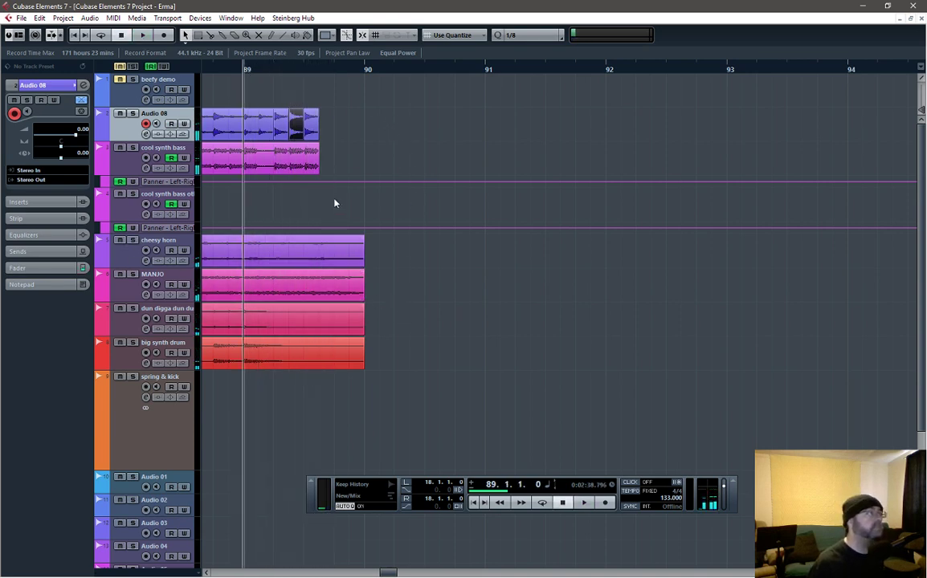
key(space)
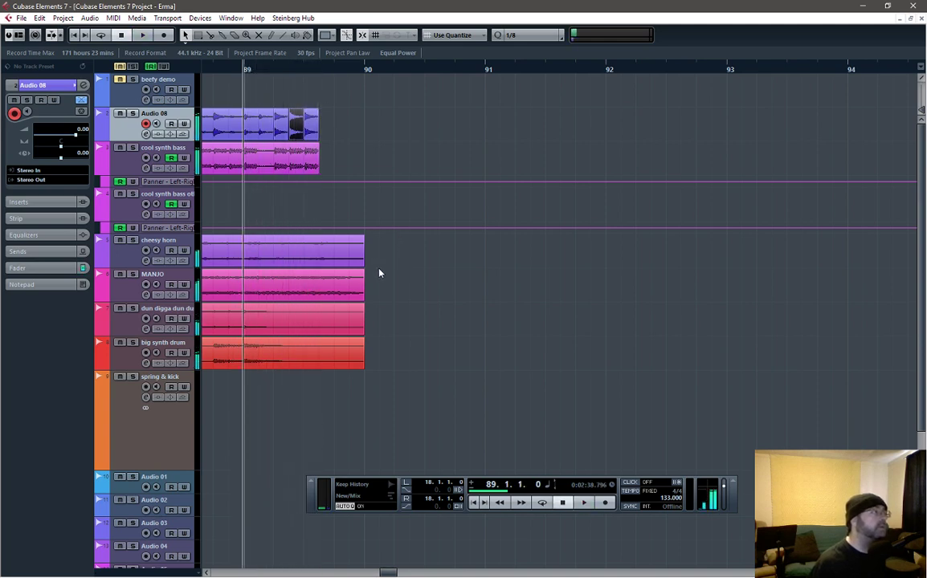
- Trim the last cheesy horn and MANJO events to end level with the cool synth bass, auditioning from bar 89
drag(361, 263, 321, 252)
key(space)
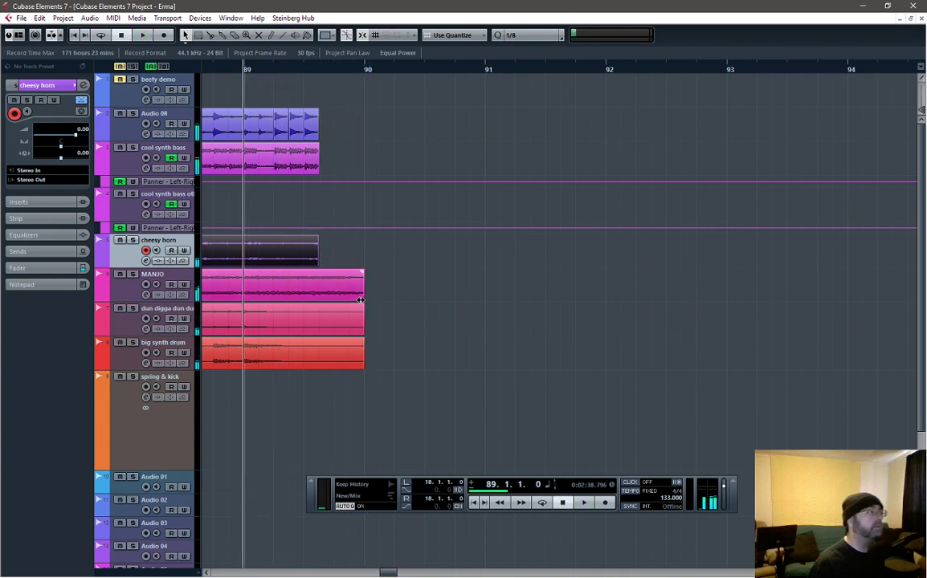
key(space)
drag(359, 297, 315, 299)
key(space)
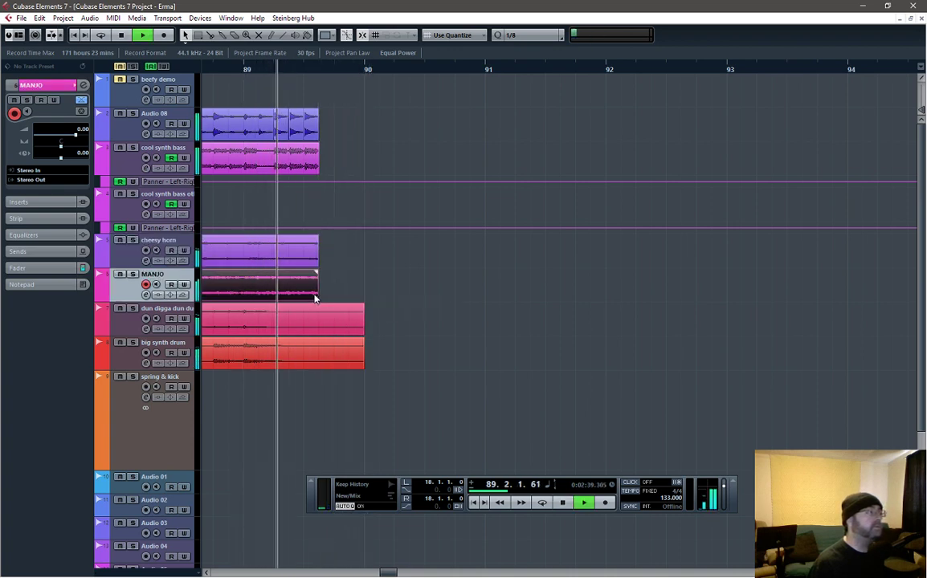
key(space)
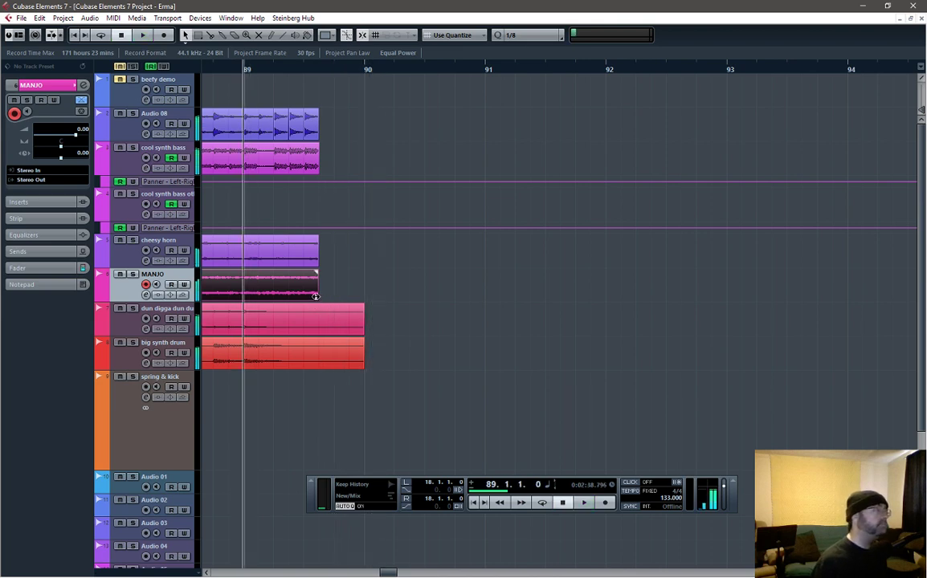
key(space)
key(space)
- Solo the MANJO track and audition its ending from bar 89 and twice from bar 88
click(133, 275)
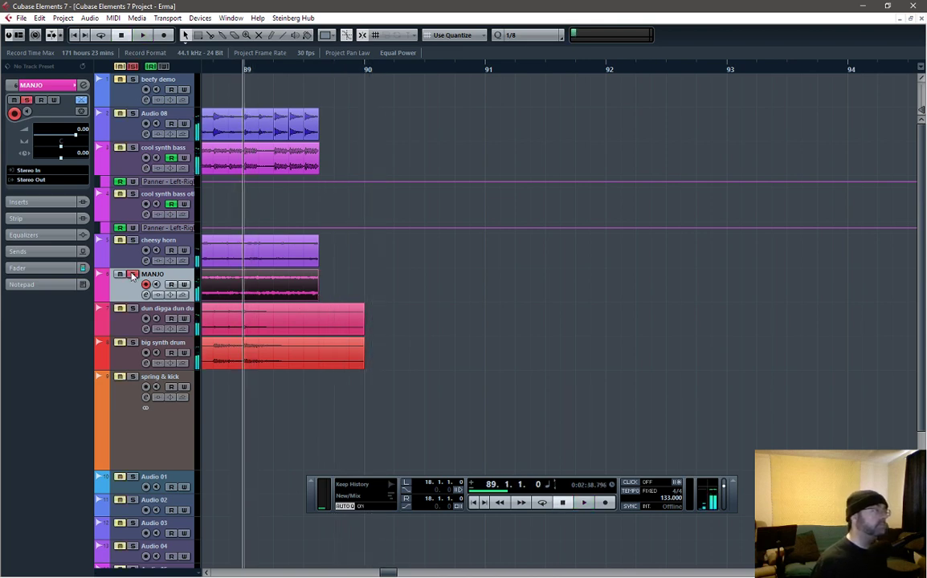
key(space)
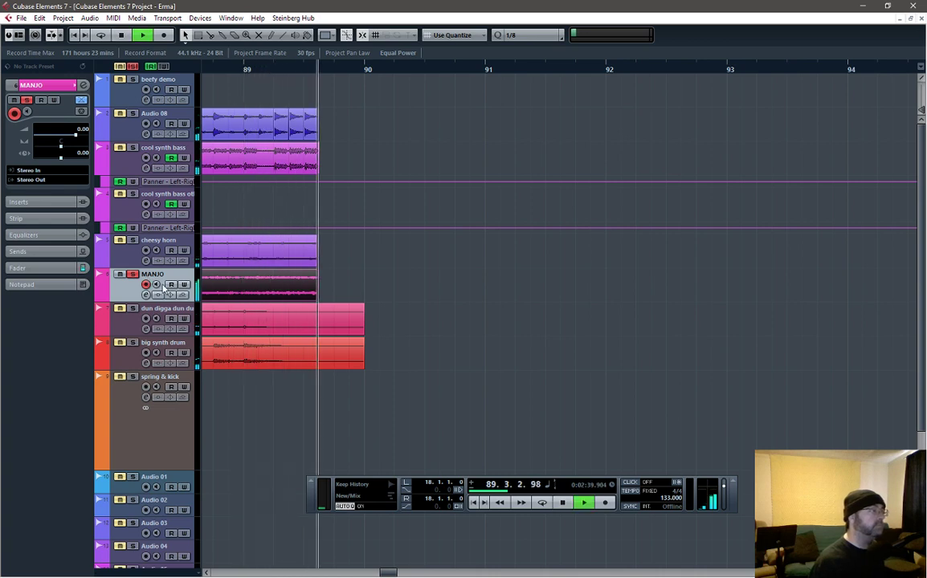
key(space)
drag(389, 573, 387, 576)
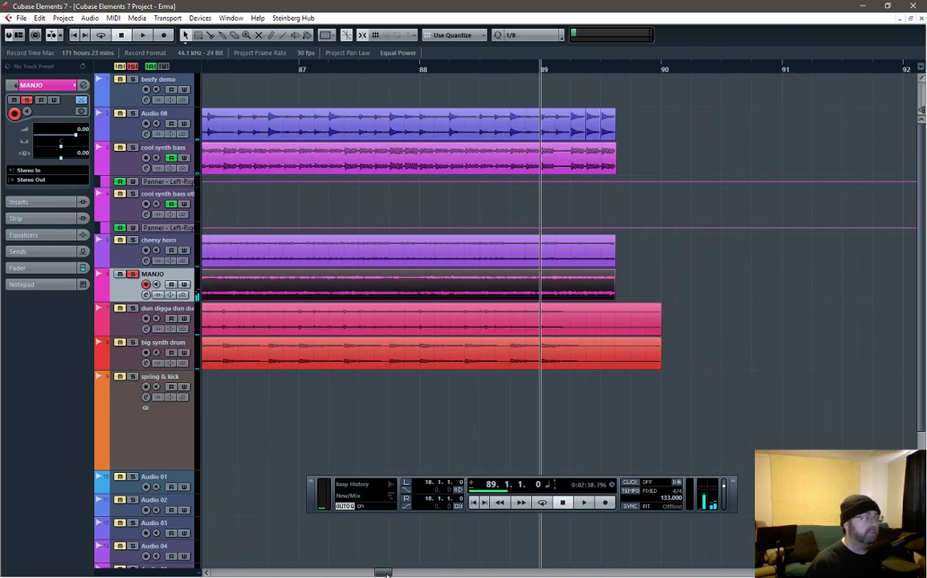
click(419, 70)
key(space)
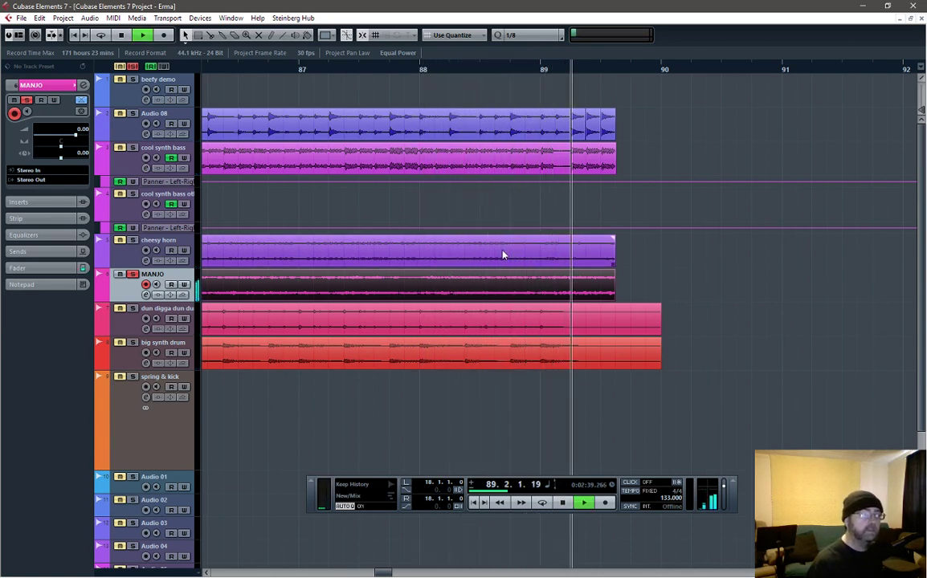
key(space)
key(space)
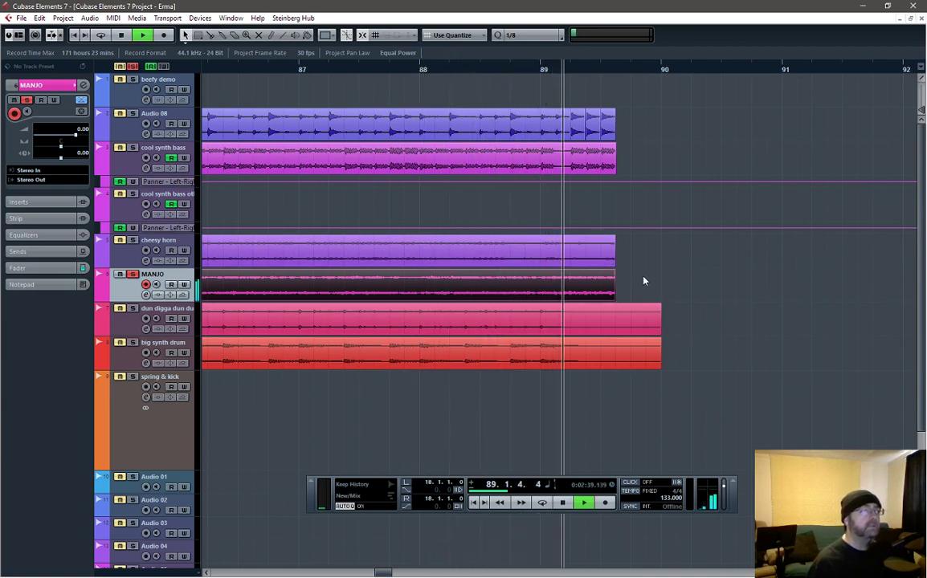
key(space)
- Split the last MANJO event at 89.3.1 and 89.2.3, and return to the Object Selection tool
right_click(643, 278)
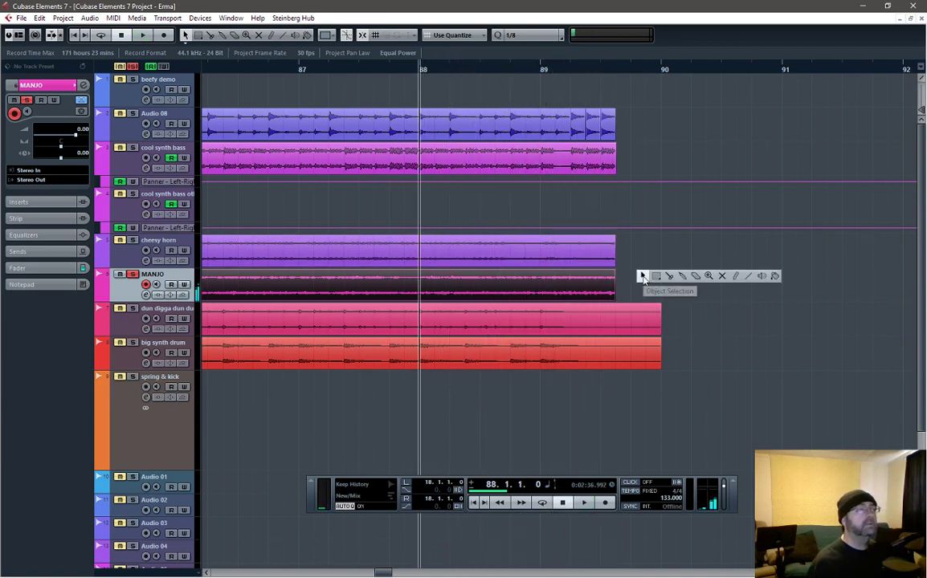
click(668, 277)
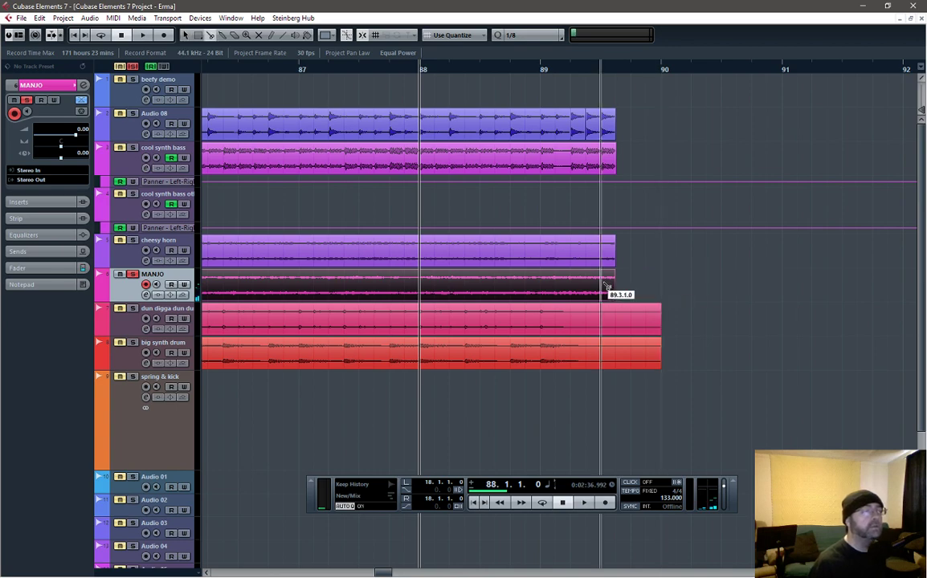
drag(612, 291, 576, 297)
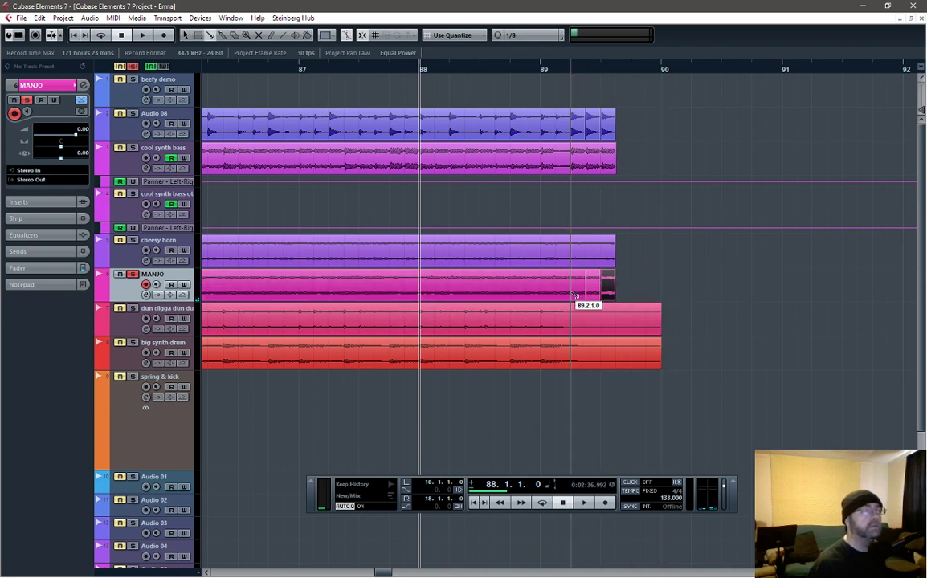
right_click(643, 283)
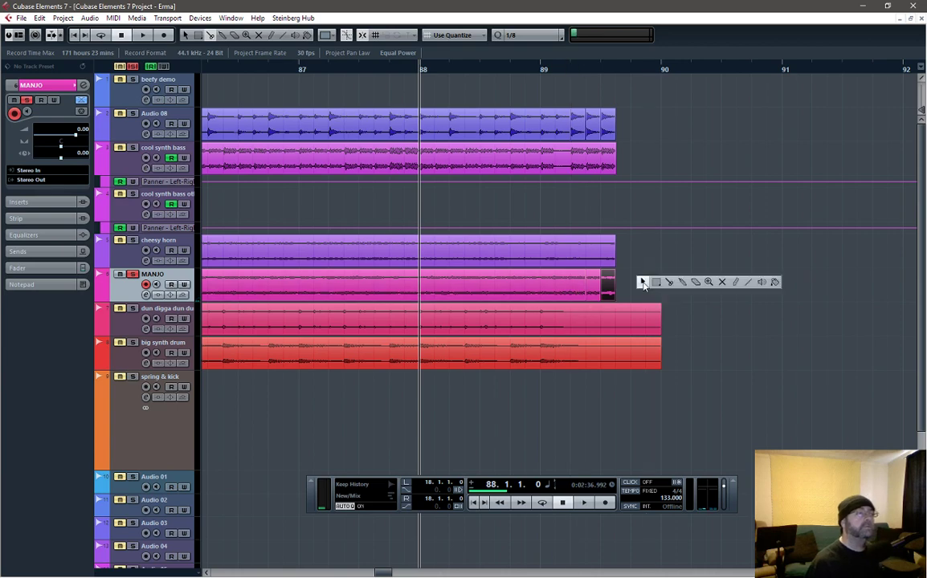
click(644, 283)
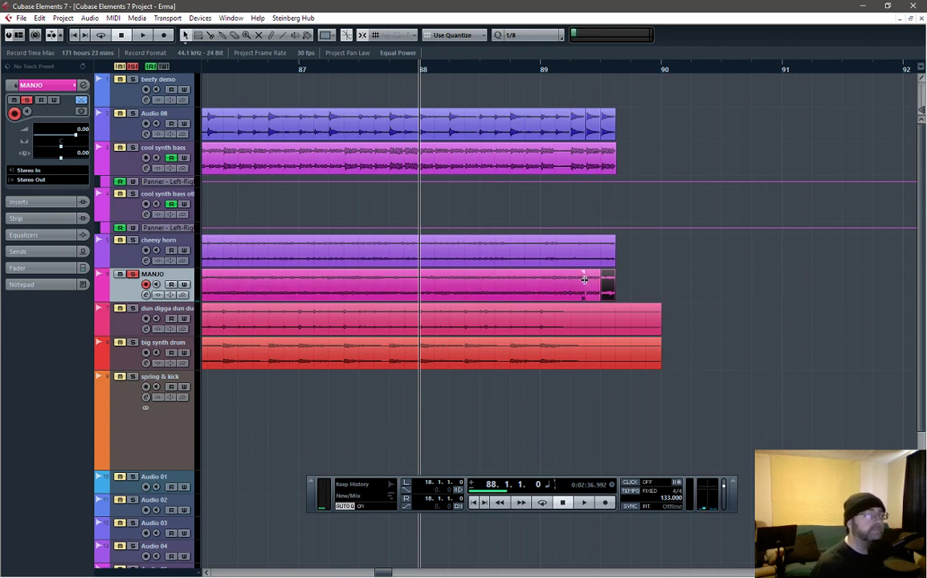
- Place the playback position at 89.2.1 and set quantize to 1/16
drag(568, 73, 519, 310)
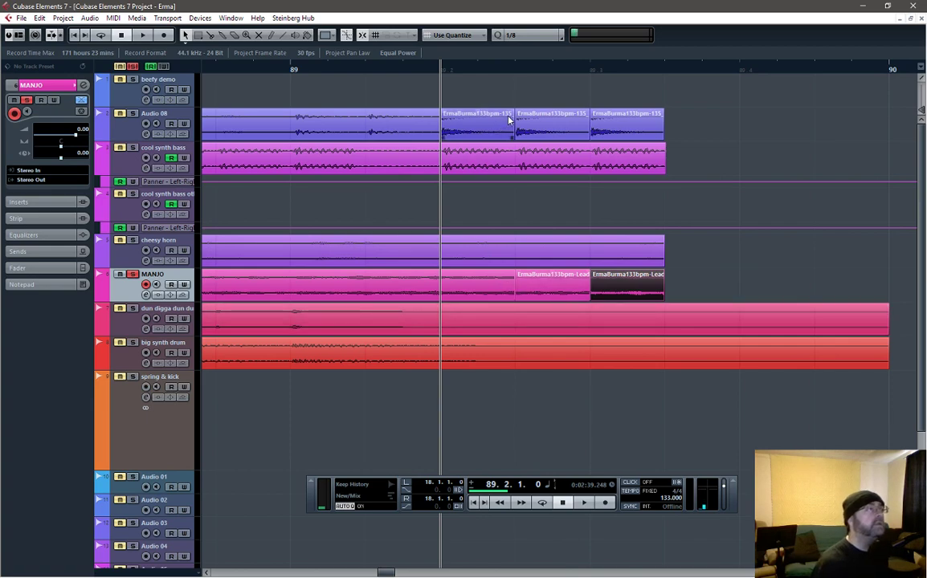
click(531, 37)
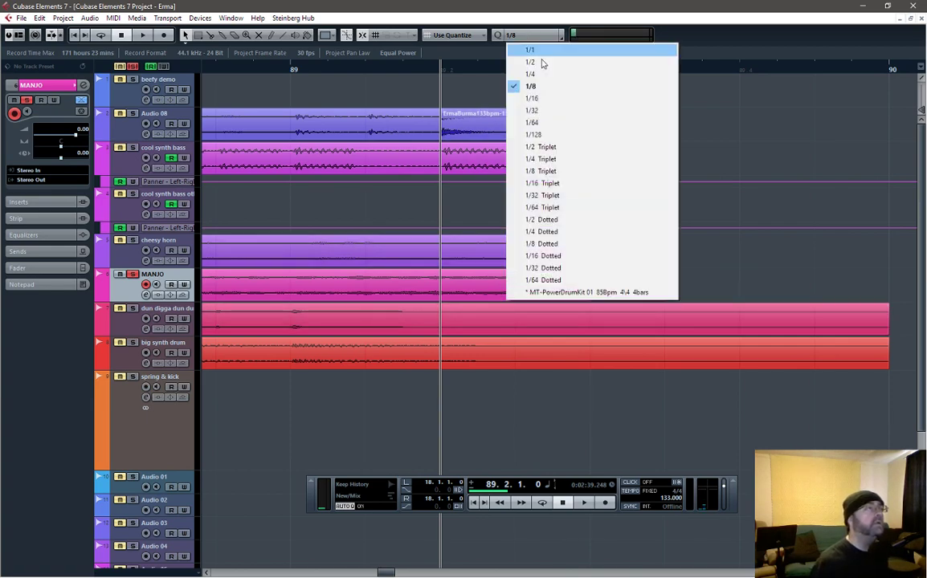
click(549, 94)
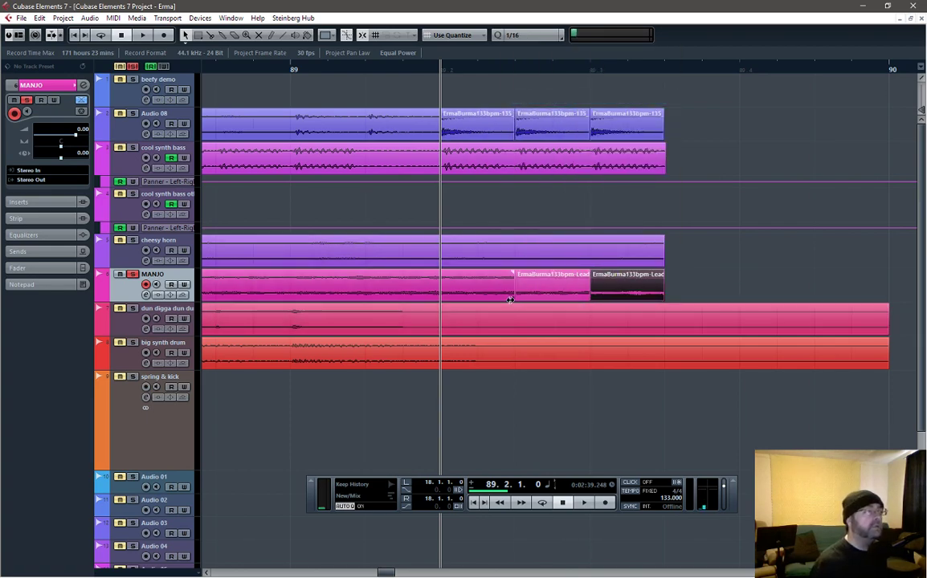
- Shorten the three MANJO events in bar 89 to end one sixteenth after 89.2.1, 89.2.3 and 89.3.1, with playback placed at bar 89
drag(511, 299, 477, 306)
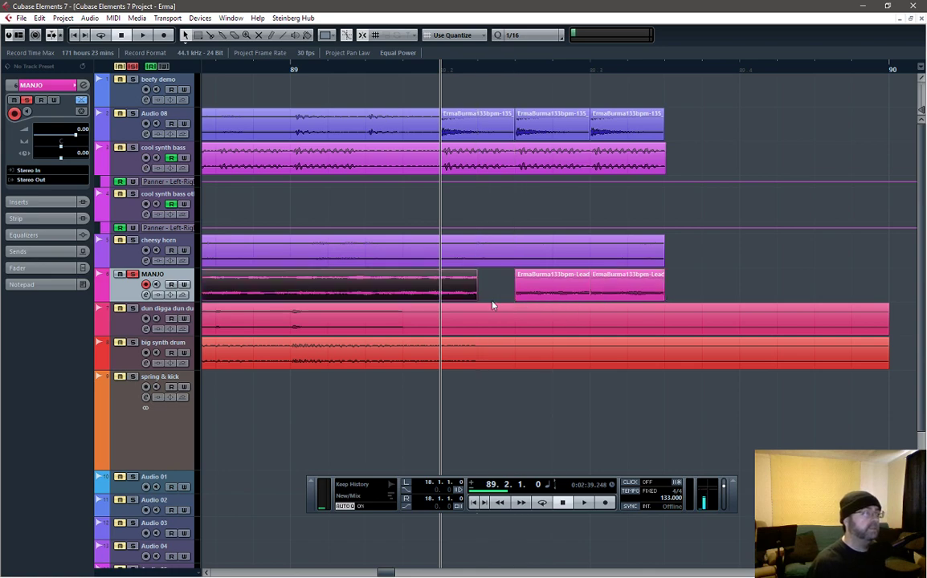
drag(588, 297, 553, 303)
drag(661, 298, 628, 301)
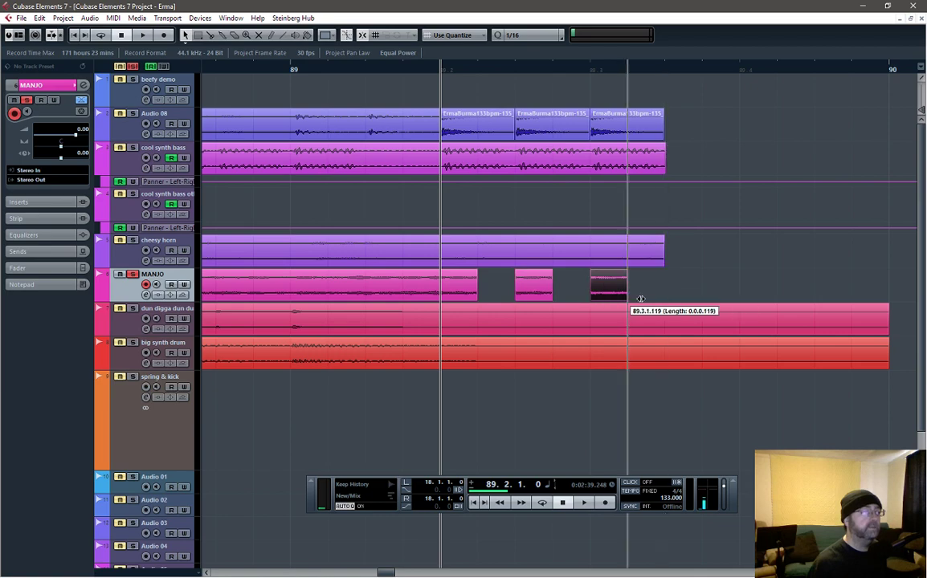
click(281, 70)
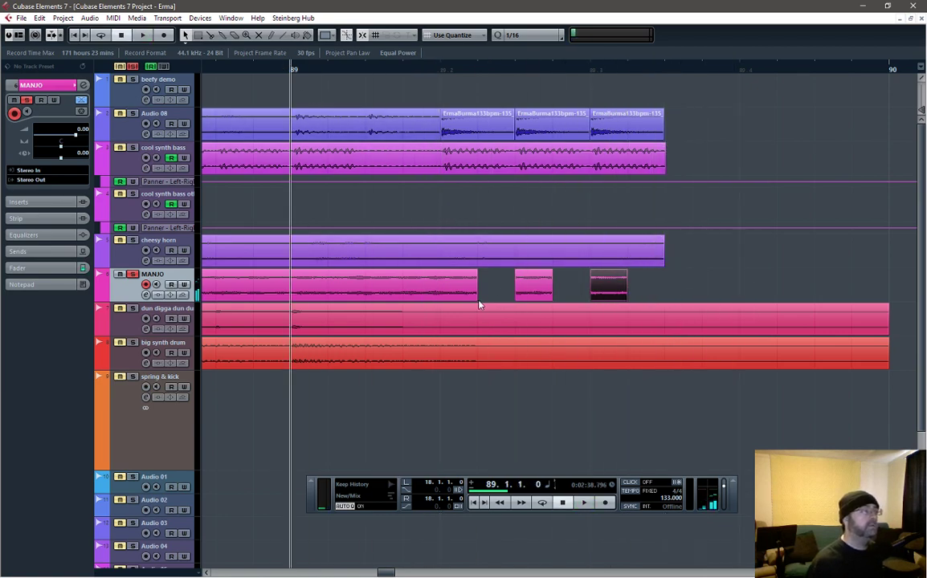
- Split the long MANJO event at 89.2.1, trim its first part back to 89.1.4, and audition from bar 89
right_click(496, 290)
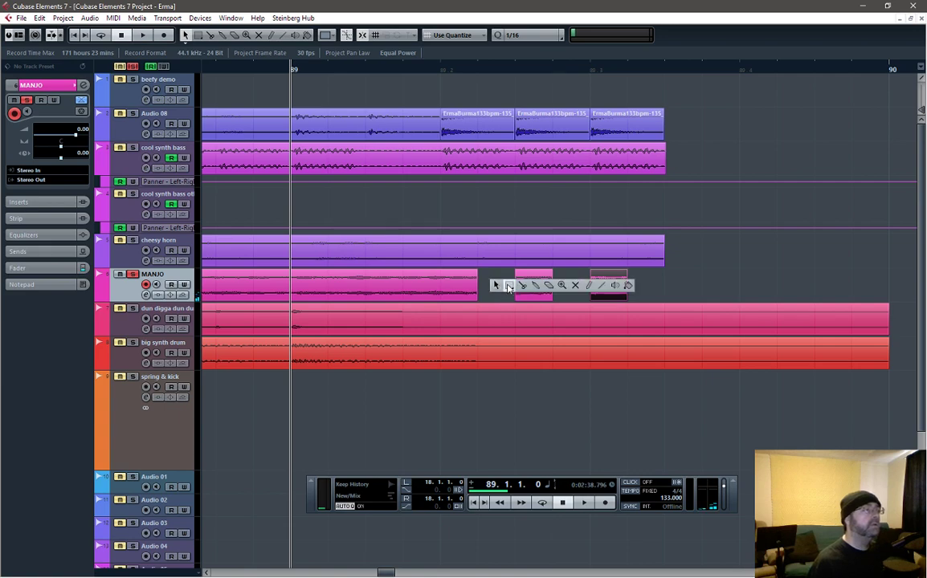
click(522, 287)
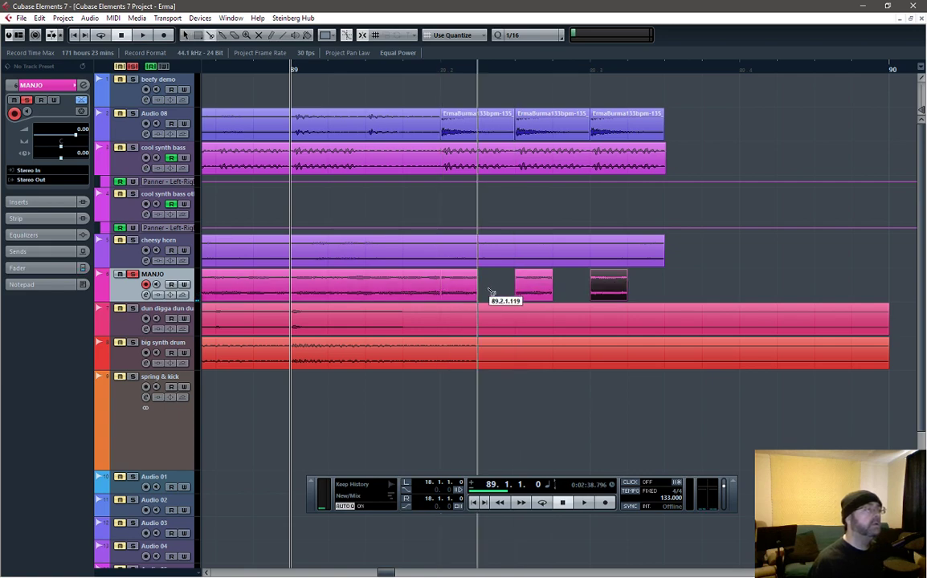
right_click(490, 290)
click(488, 287)
drag(477, 297, 400, 298)
key(space)
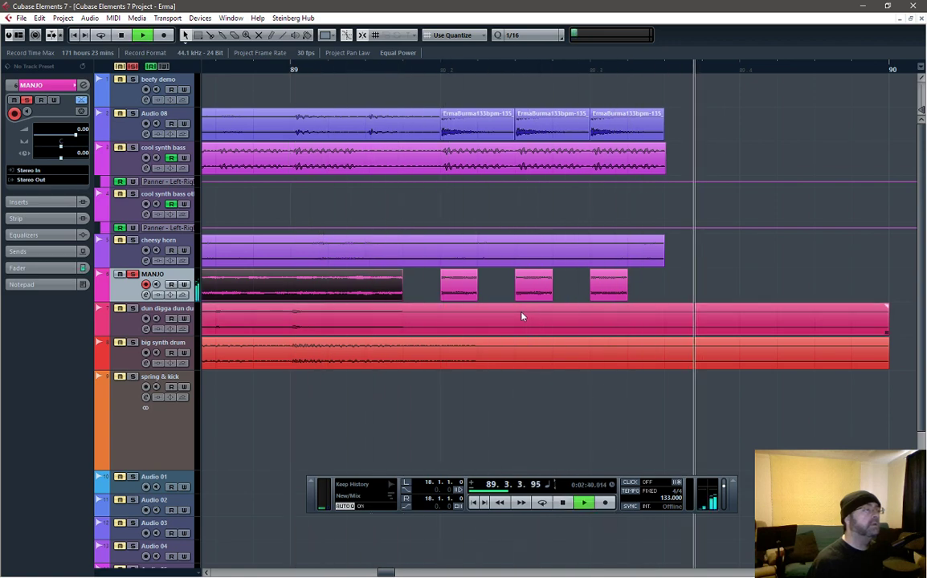
key(space)
- Fade out the end of the long MANJO event, extend it to 89.2.1, and audition it from bar 89
drag(399, 273, 350, 273)
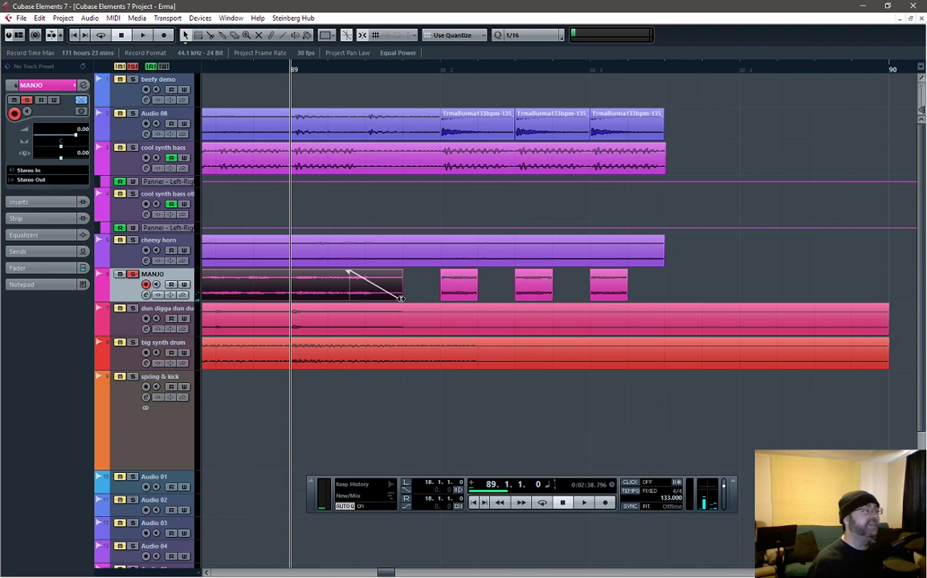
drag(402, 307, 446, 302)
key(space)
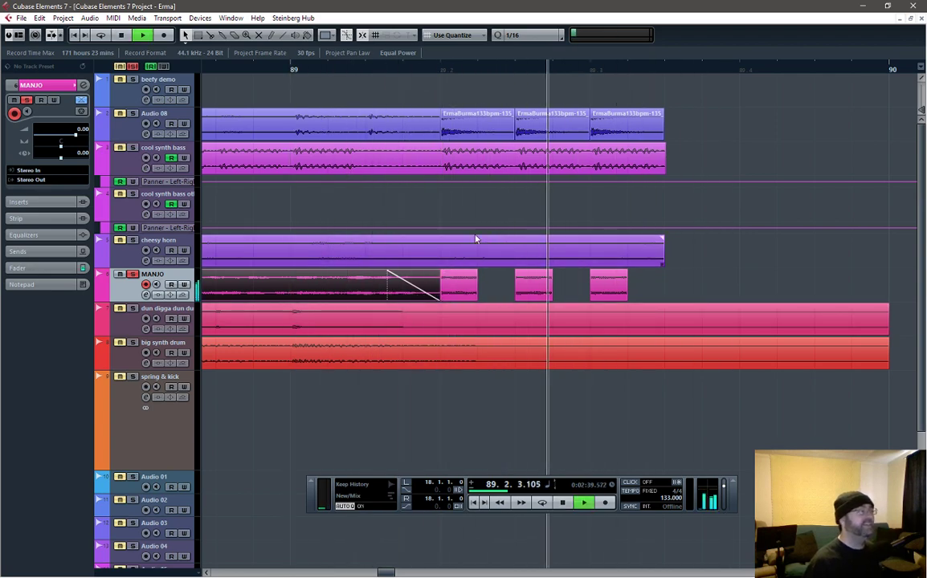
key(space)
- Unsolo all tracks and audition the full mix from bar 89
click(133, 67)
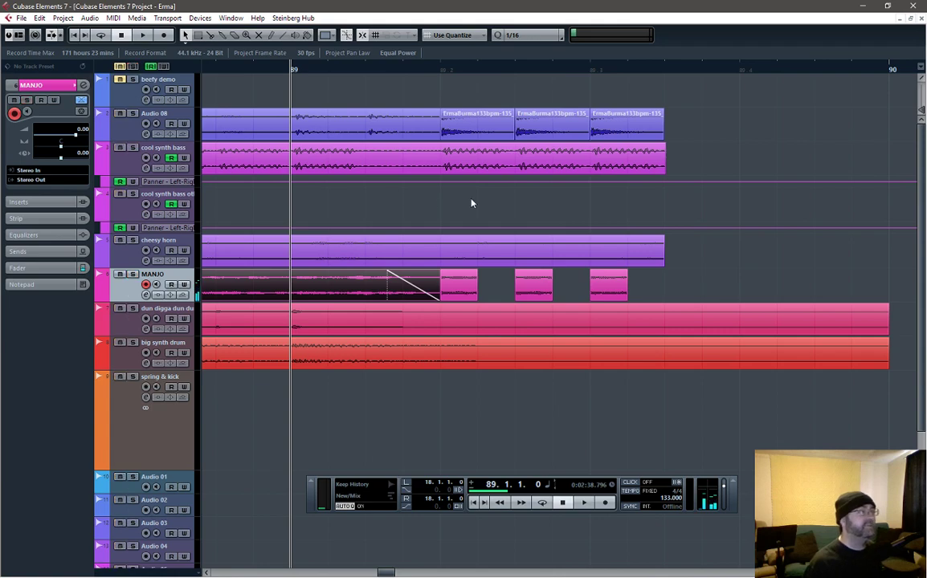
key(space)
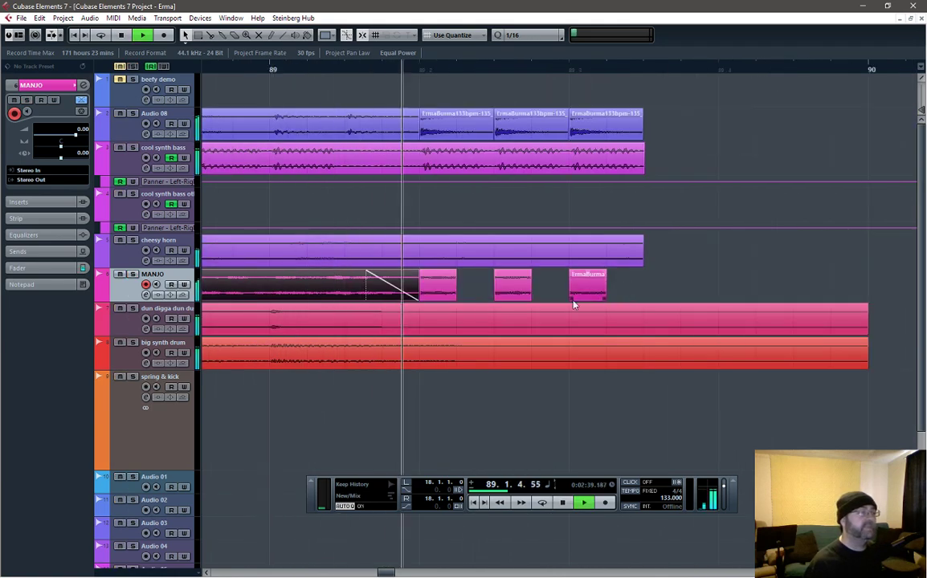
key(space)
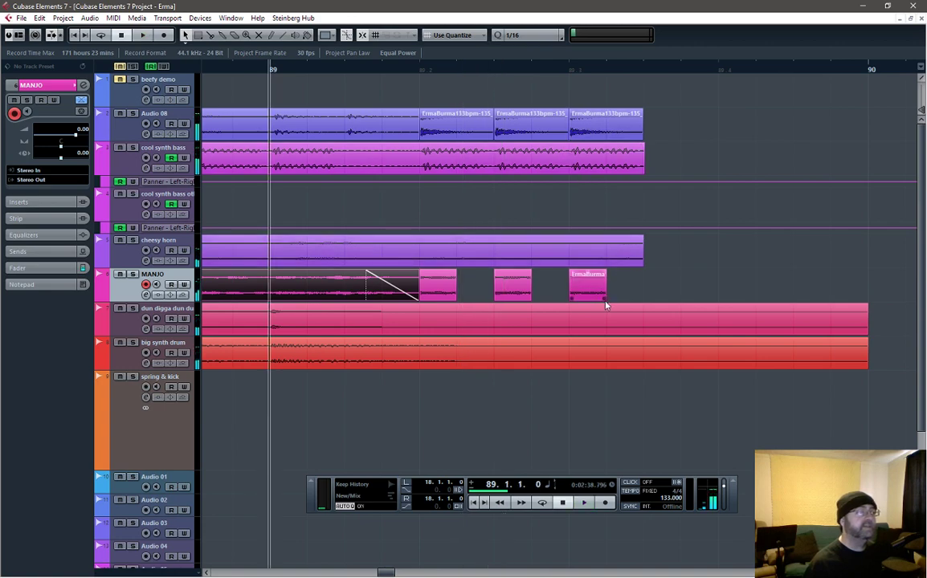
- Extend the last MANJO event to end level with the cheesy horn, fade out its end, and audition from bar 89
mouse_move(607, 298)
mouse_down()
mouse_move(643, 298)
mouse_move(634, 274)
mouse_move(605, 278)
mouse_move(615, 281)
mouse_up()
key(space)
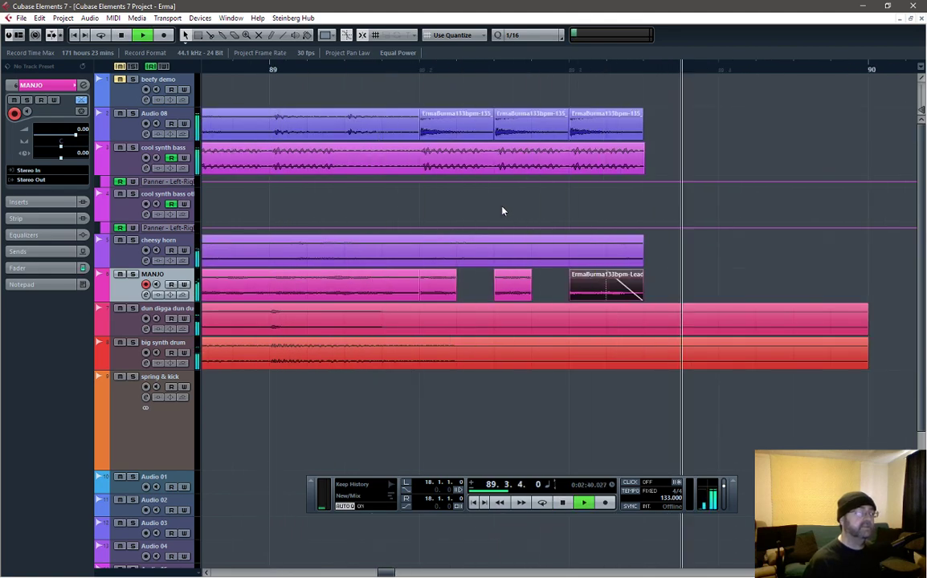
key(space)
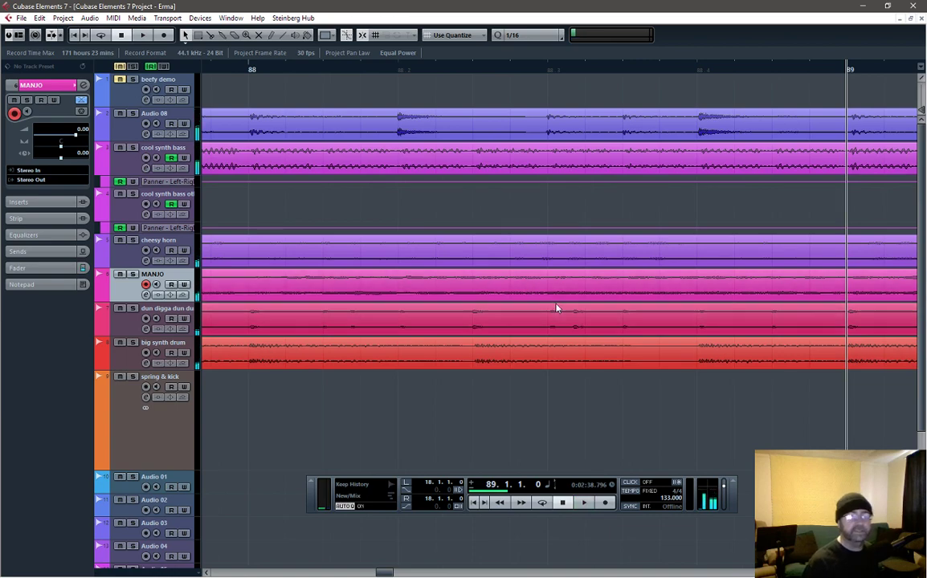
- Reduce the spring & kick track to the height of its neighbours and show the whole arrangement from bar 1
ctrl+scroll(558, 309, down, 6)
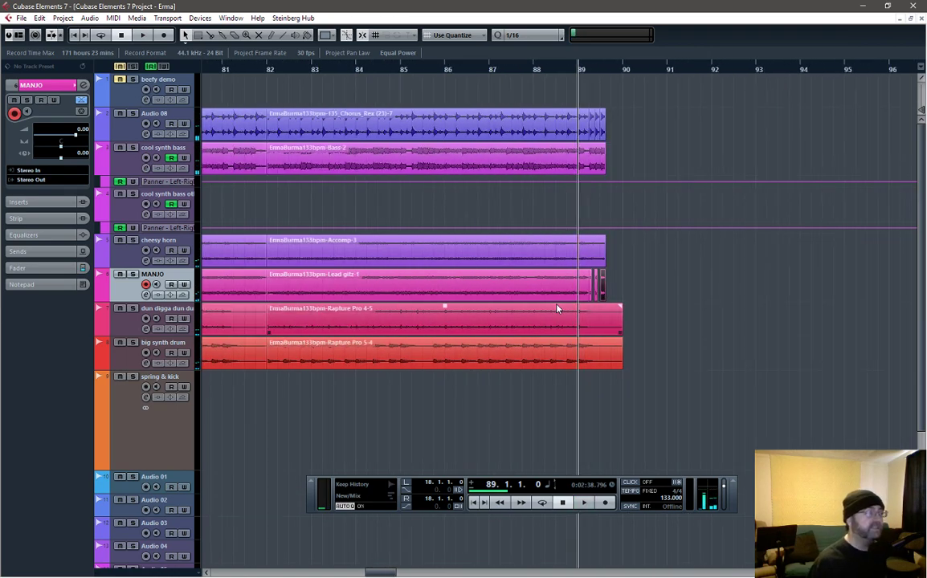
ctrl+scroll(557, 308, down, 4)
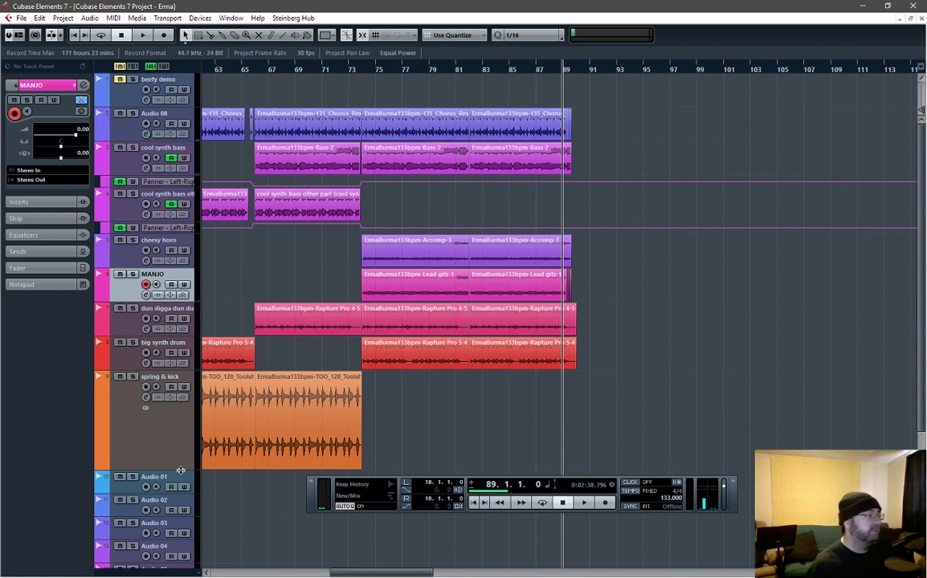
drag(180, 470, 180, 404)
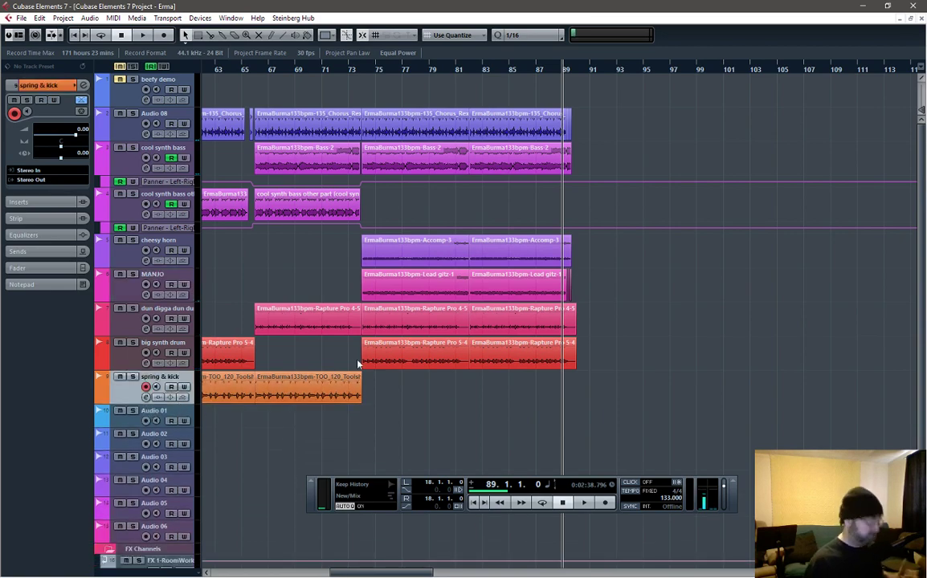
ctrl+scroll(395, 304, down, 2)
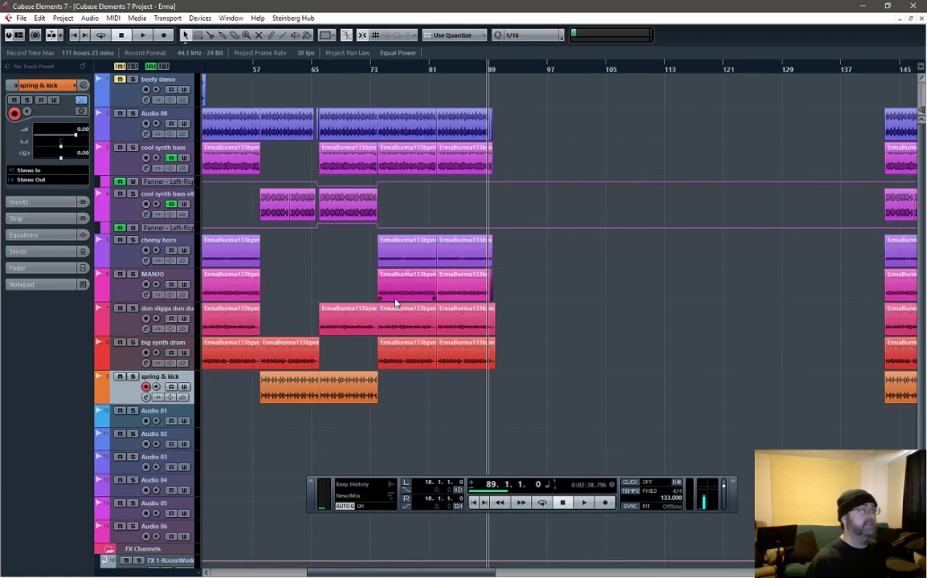
ctrl+scroll(395, 304, down, 3)
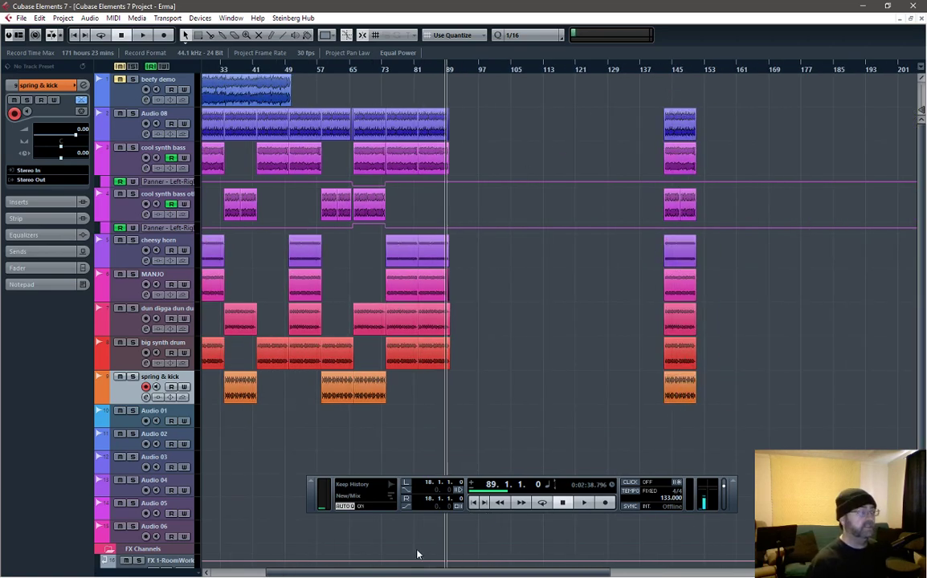
drag(273, 574, 202, 572)
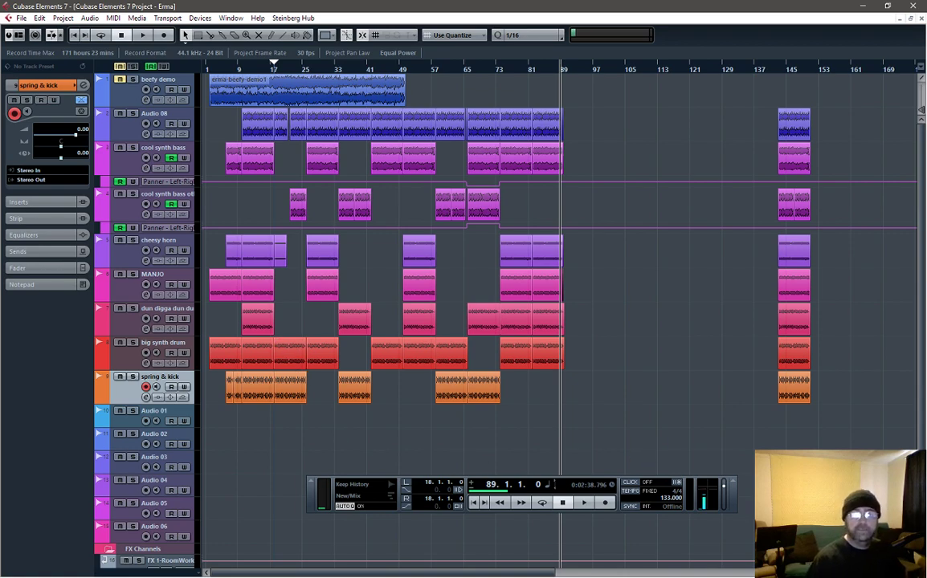
key(alt+Tab)
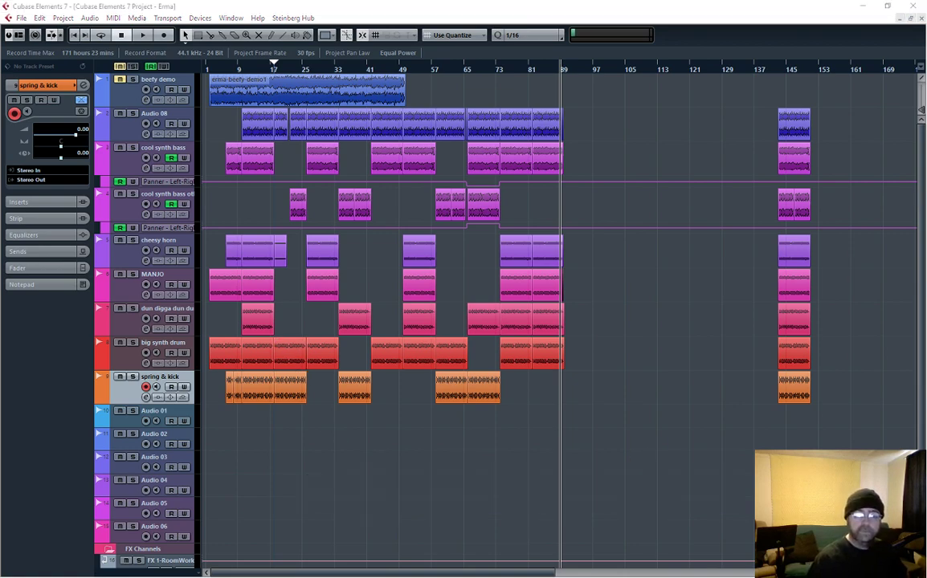
key(alt+Tab)
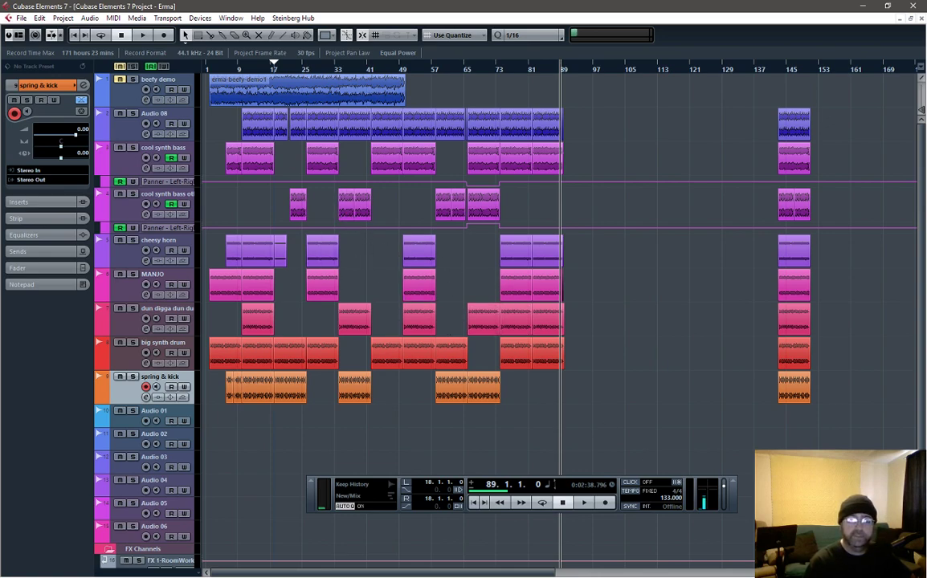
key(alt+Tab)
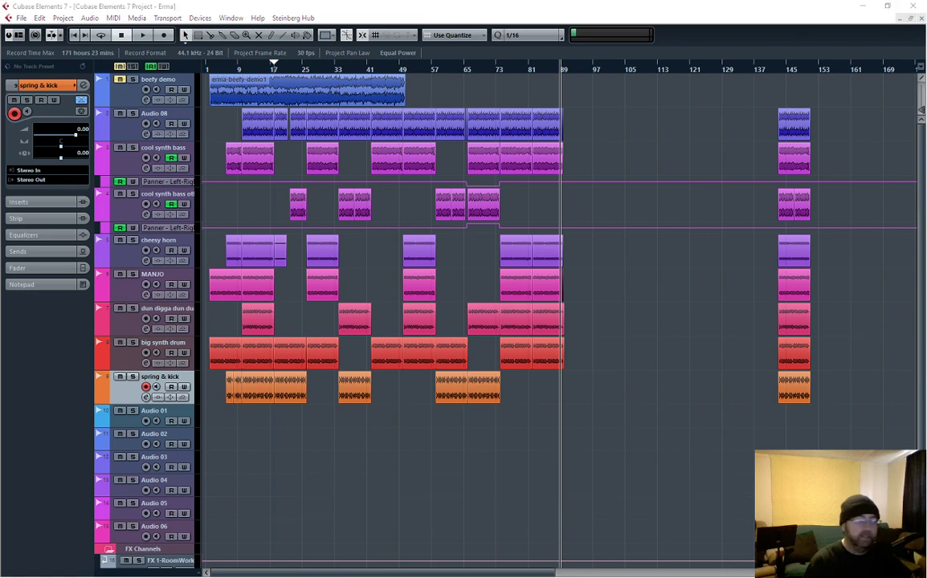